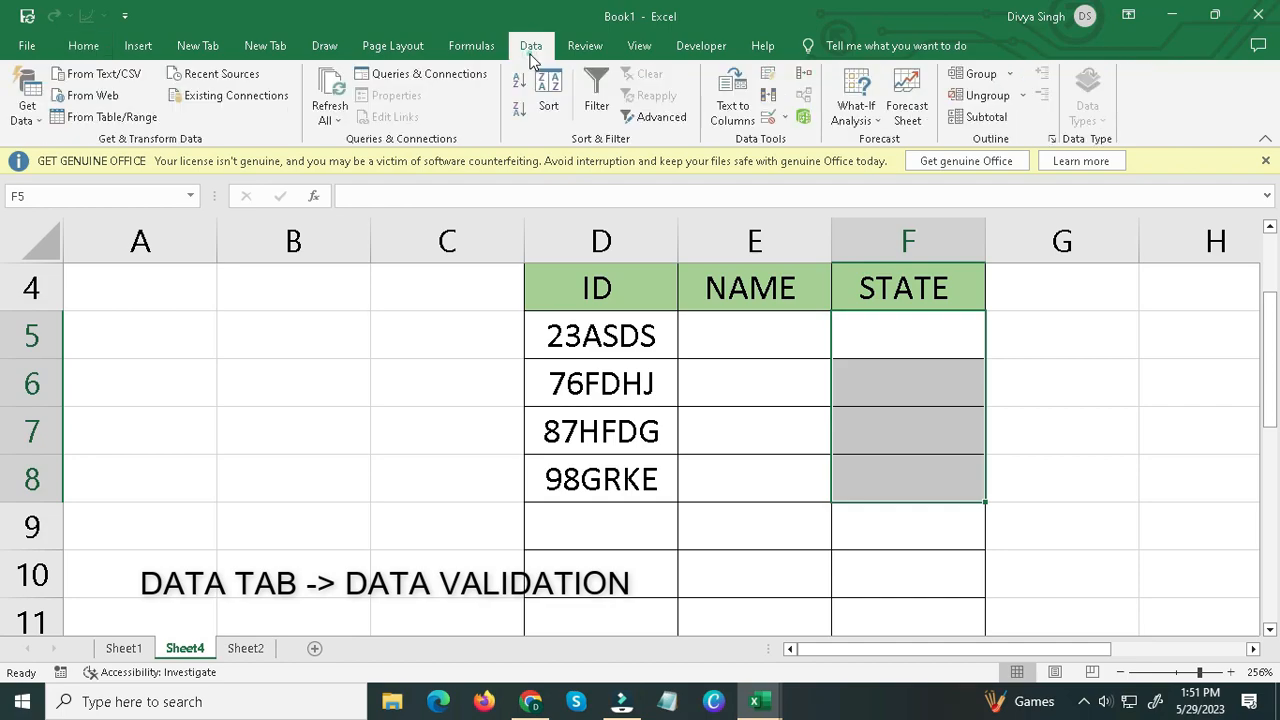
# Add a data validation input message to cells F5:F8 with the title "state" and the message "small letters".
pyautogui.click(768, 117)
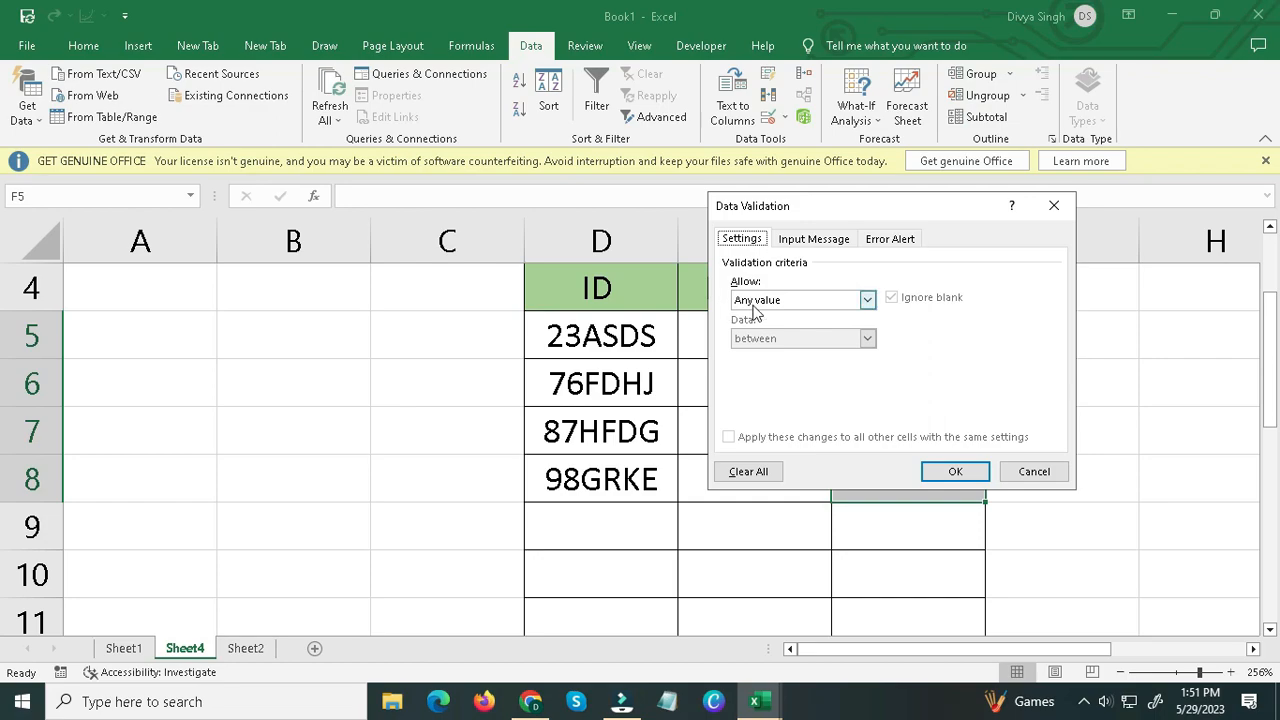
pyautogui.click(800, 240)
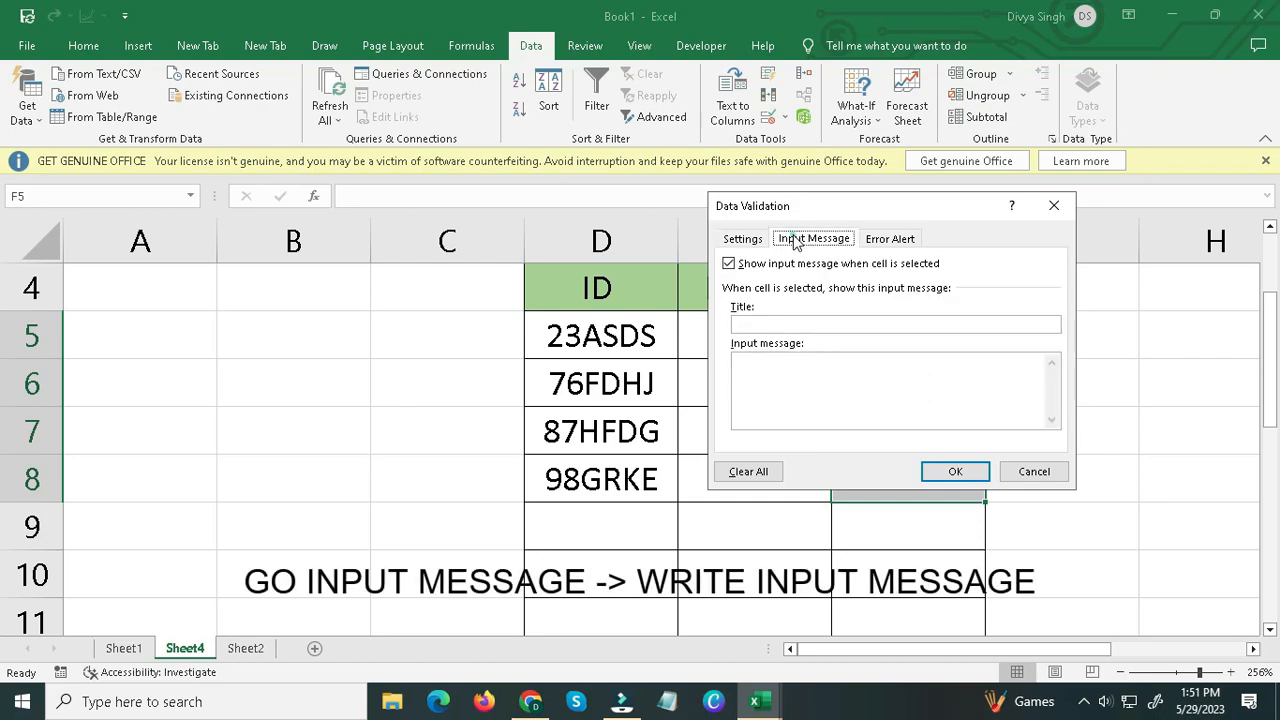
pyautogui.click(749, 326)
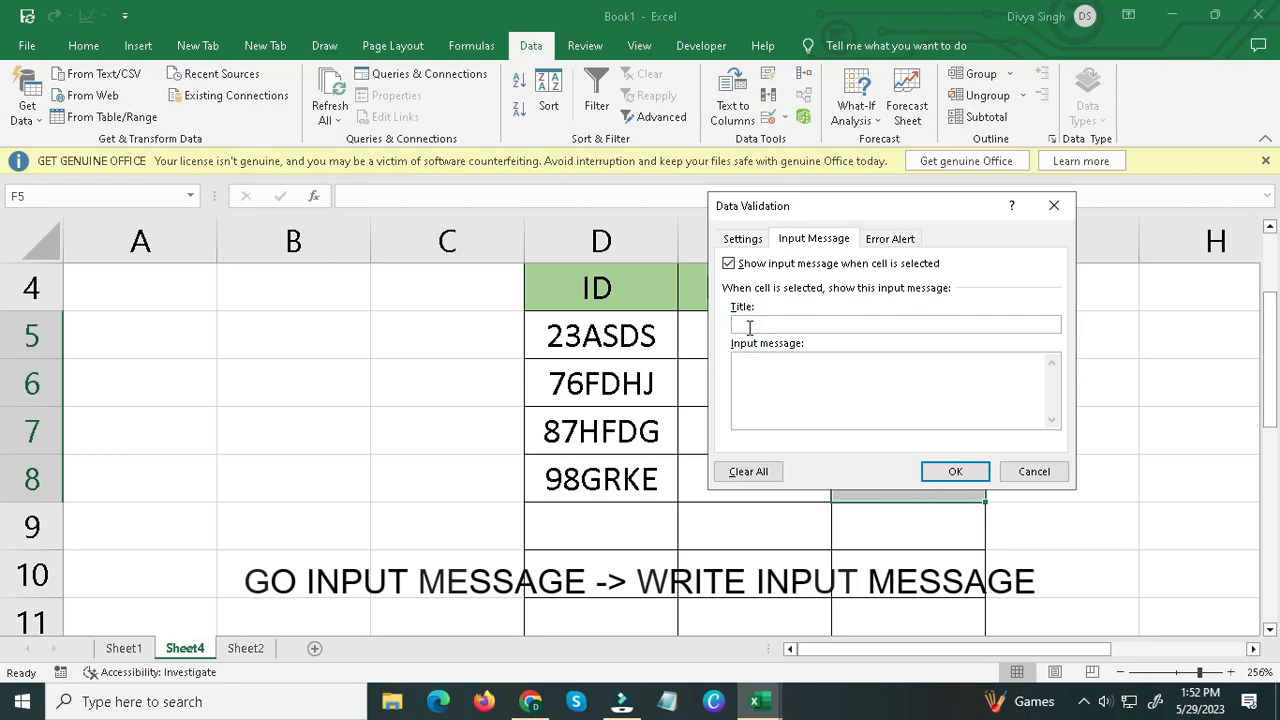
pyautogui.write('state')
pyautogui.click(756, 376)
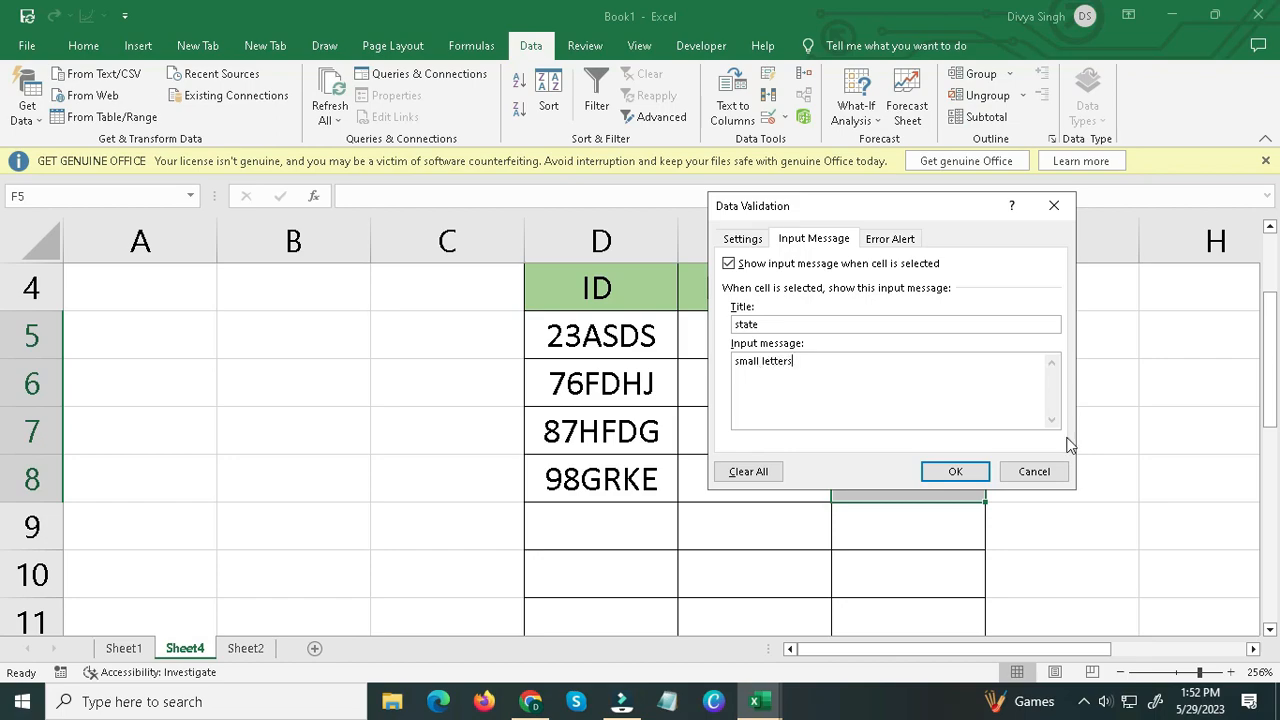
pyautogui.click(953, 473)
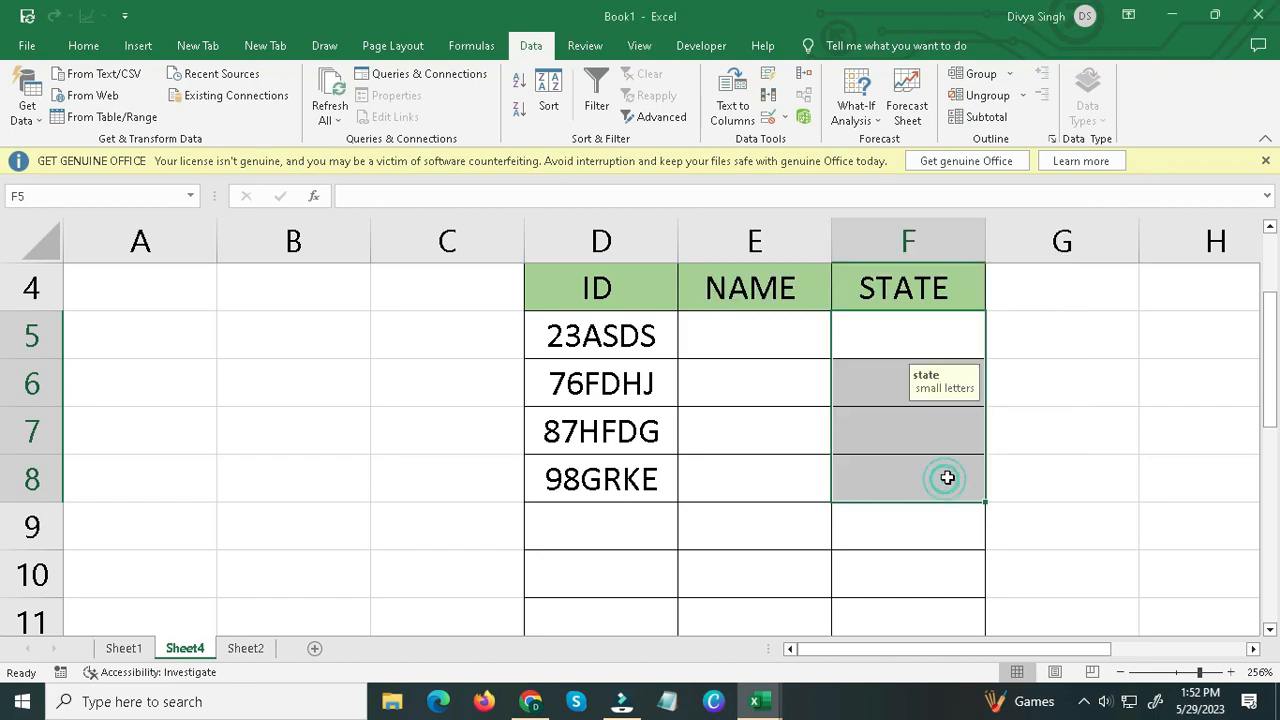
# Check the input message on each of the STATE cells from F5 to F8.
pyautogui.click(901, 332)
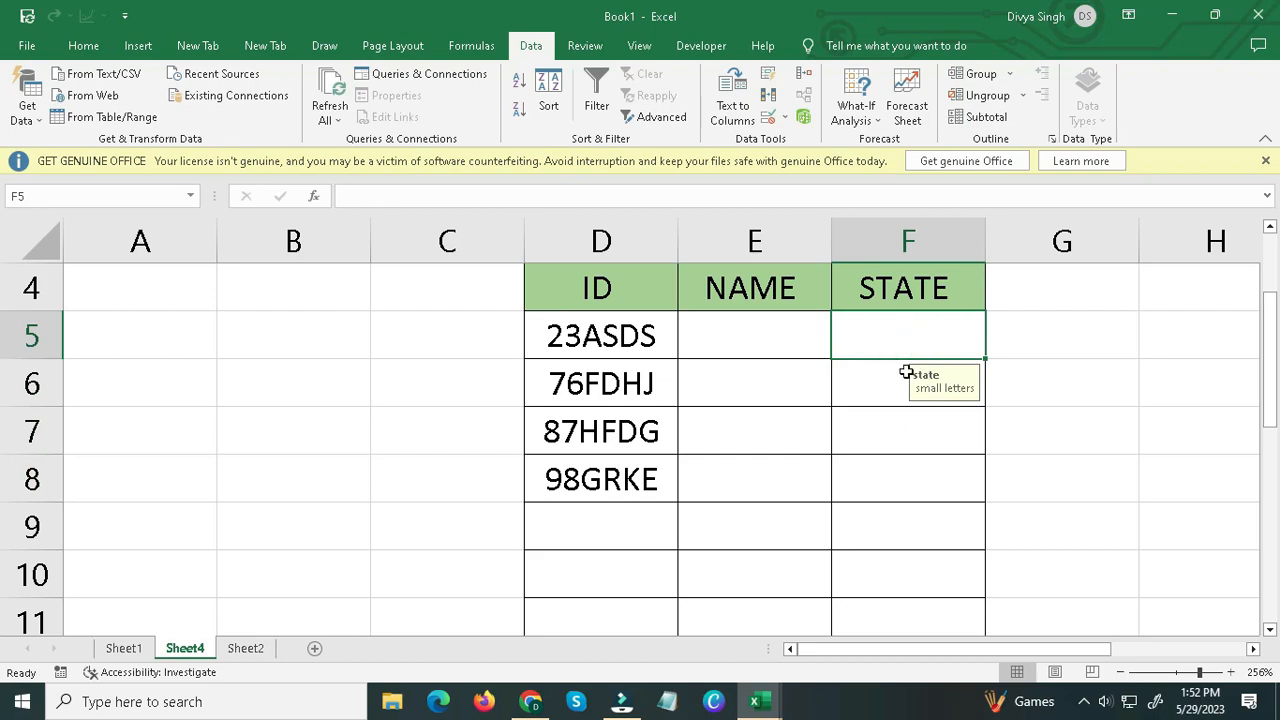
pyautogui.click(886, 374)
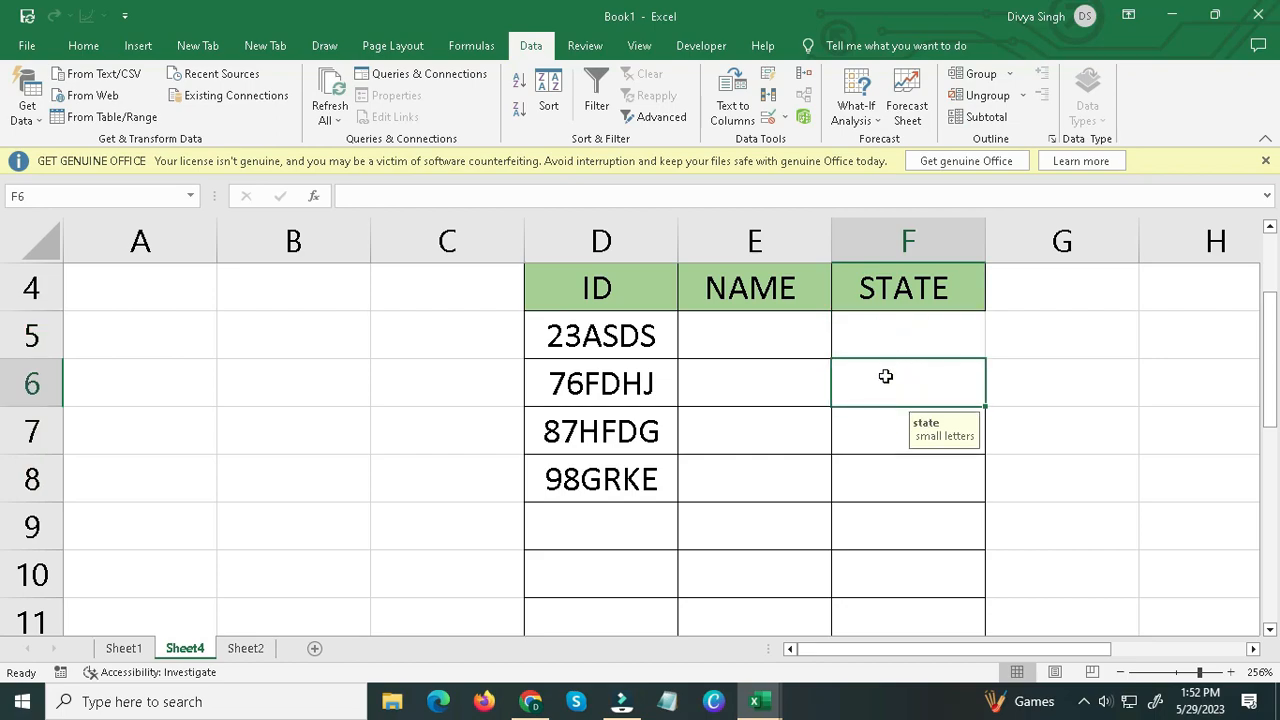
pyautogui.click(876, 430)
pyautogui.click(880, 474)
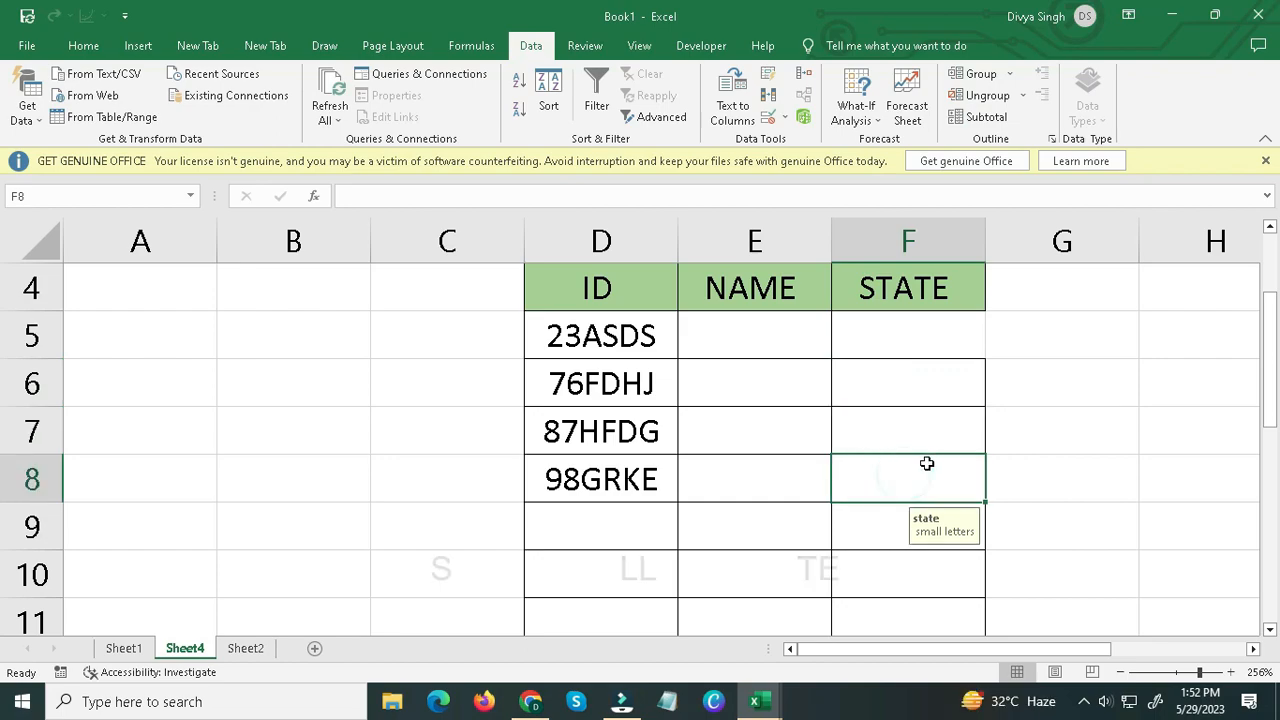
# Clear all data validation settings from cells F5:F8.
pyautogui.click(908, 346)
pyautogui.moveTo(908, 346); pyautogui.dragTo(890, 466)
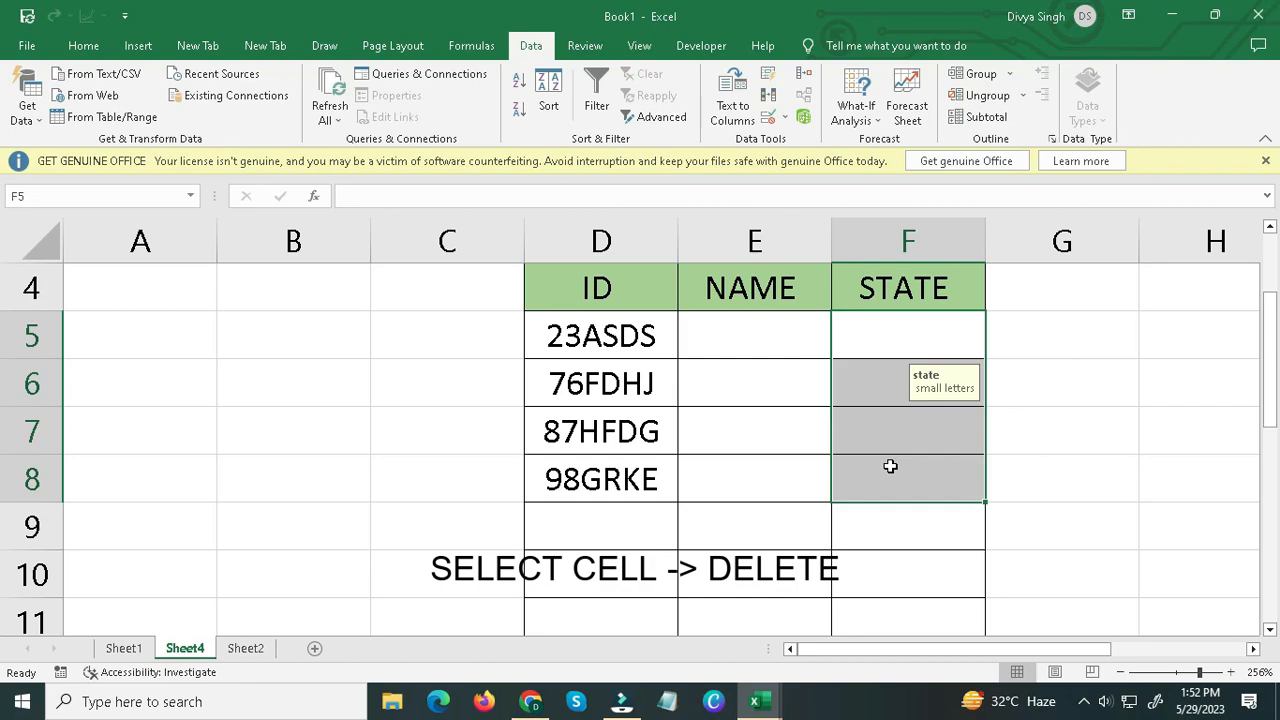
pyautogui.click(768, 117)
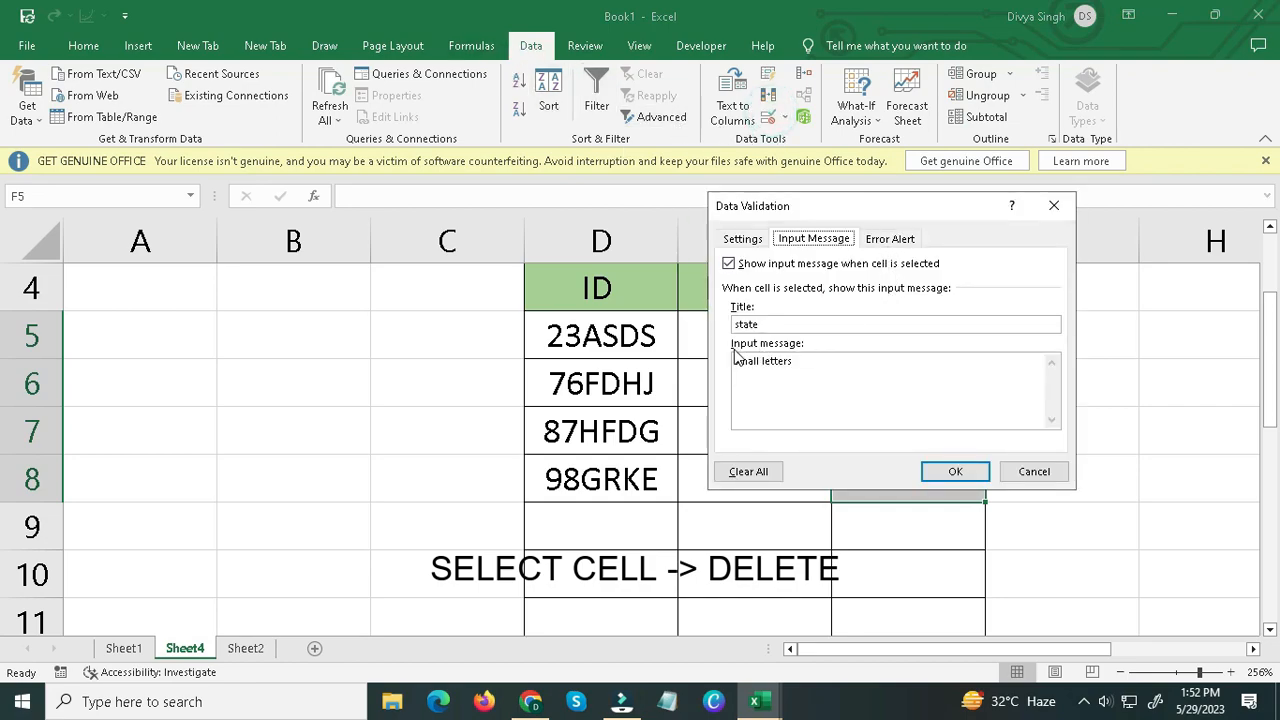
pyautogui.click(752, 474)
pyautogui.click(955, 471)
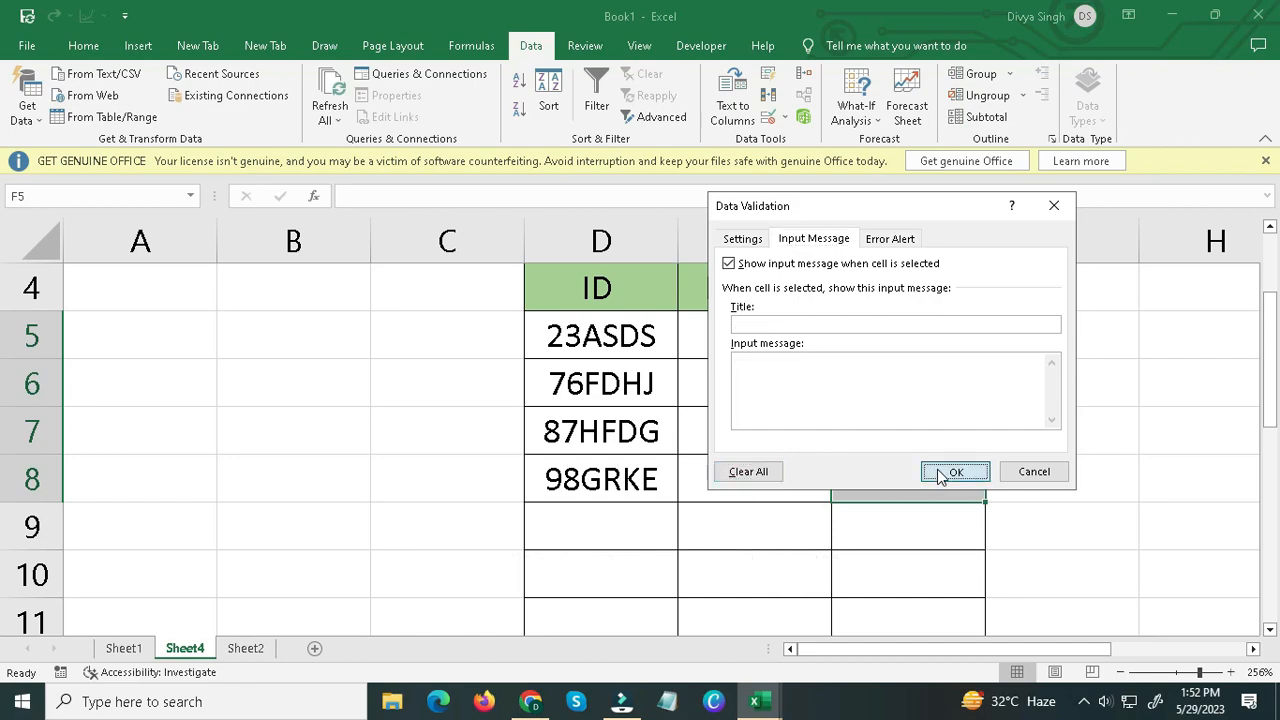
pyautogui.click(949, 344)
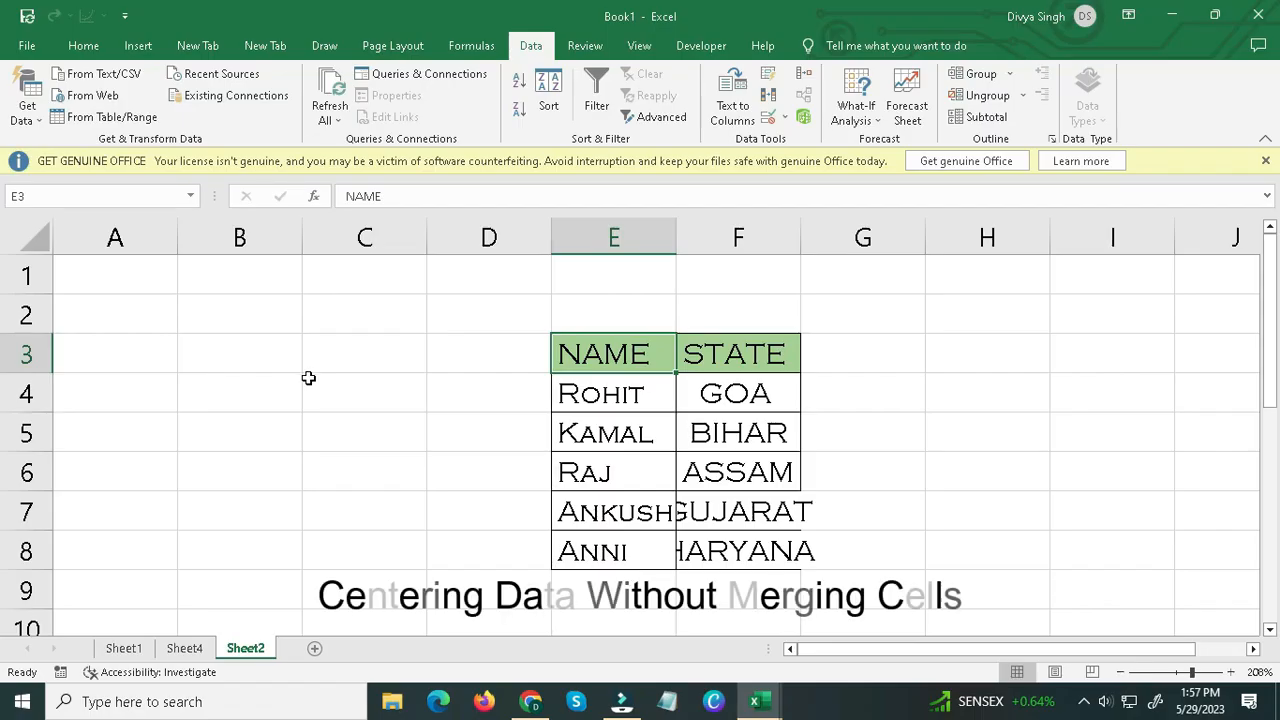
# Enter the heading RECORD in cell E2 above the NAME and STATE table on Sheet2.
pyautogui.moveTo(558, 340); pyautogui.dragTo(737, 328)
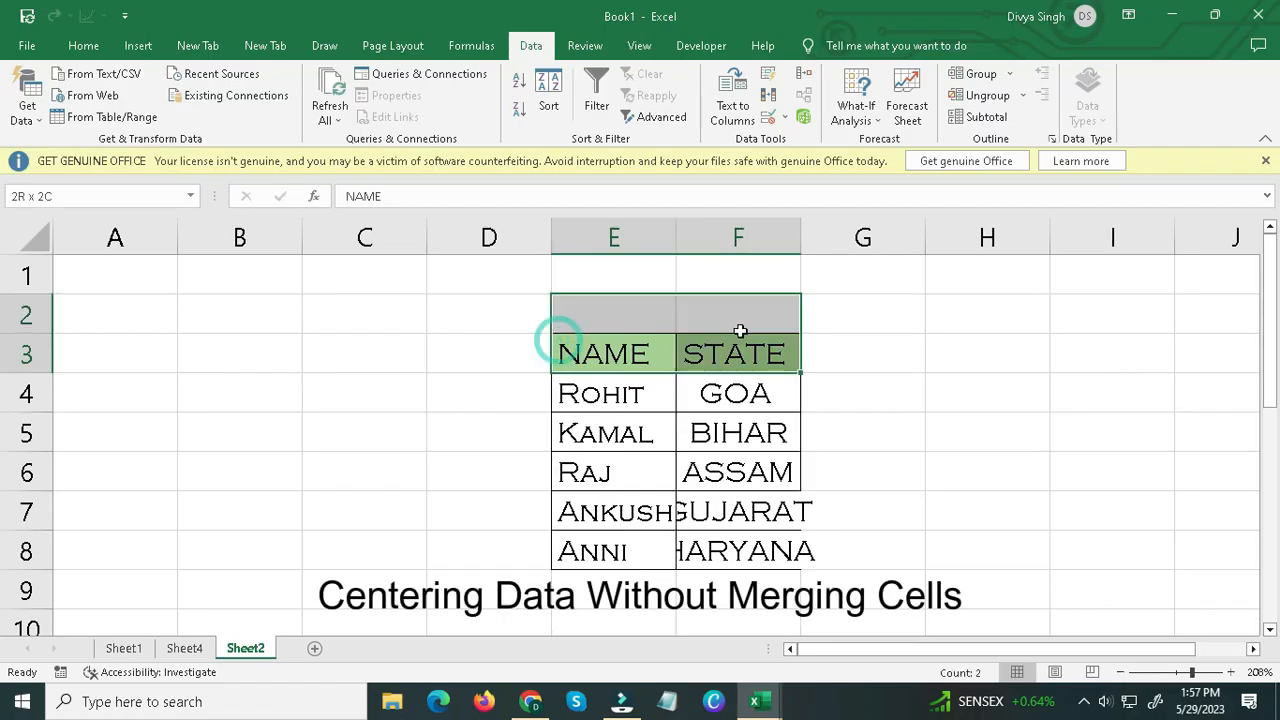
pyautogui.moveTo(610, 316); pyautogui.dragTo(702, 319)
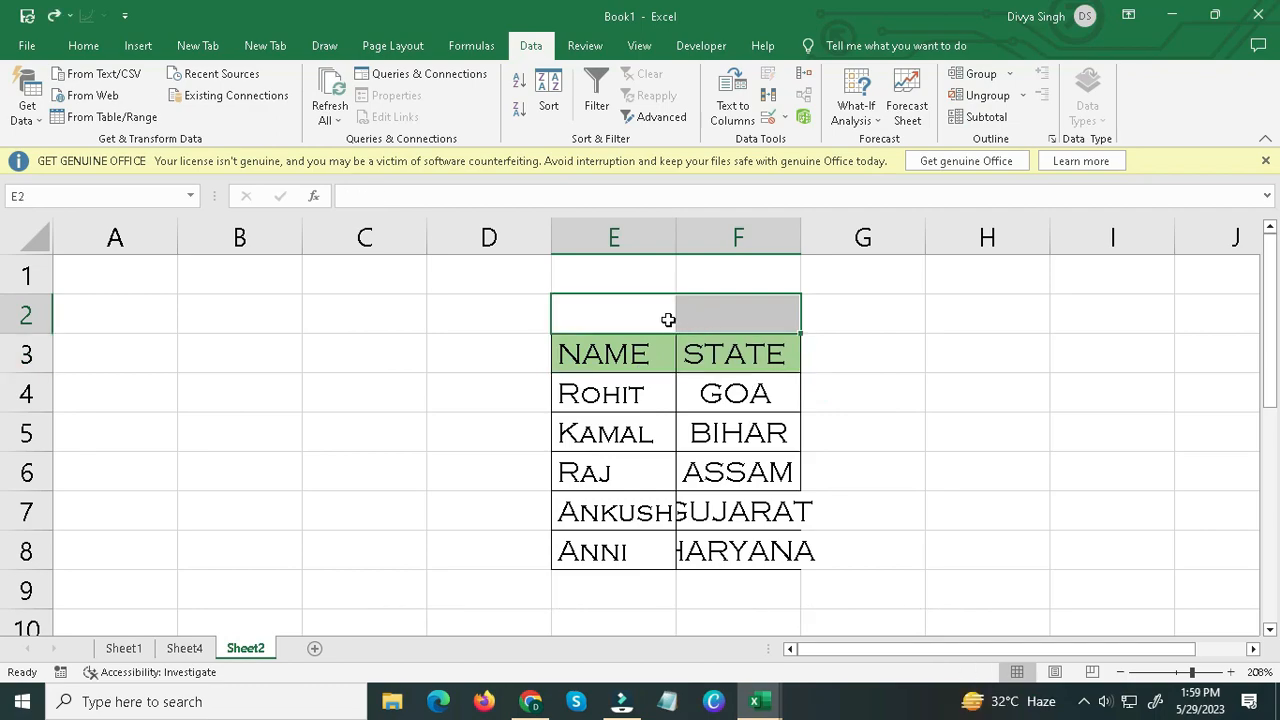
pyautogui.click(575, 319)
pyautogui.write('RE')
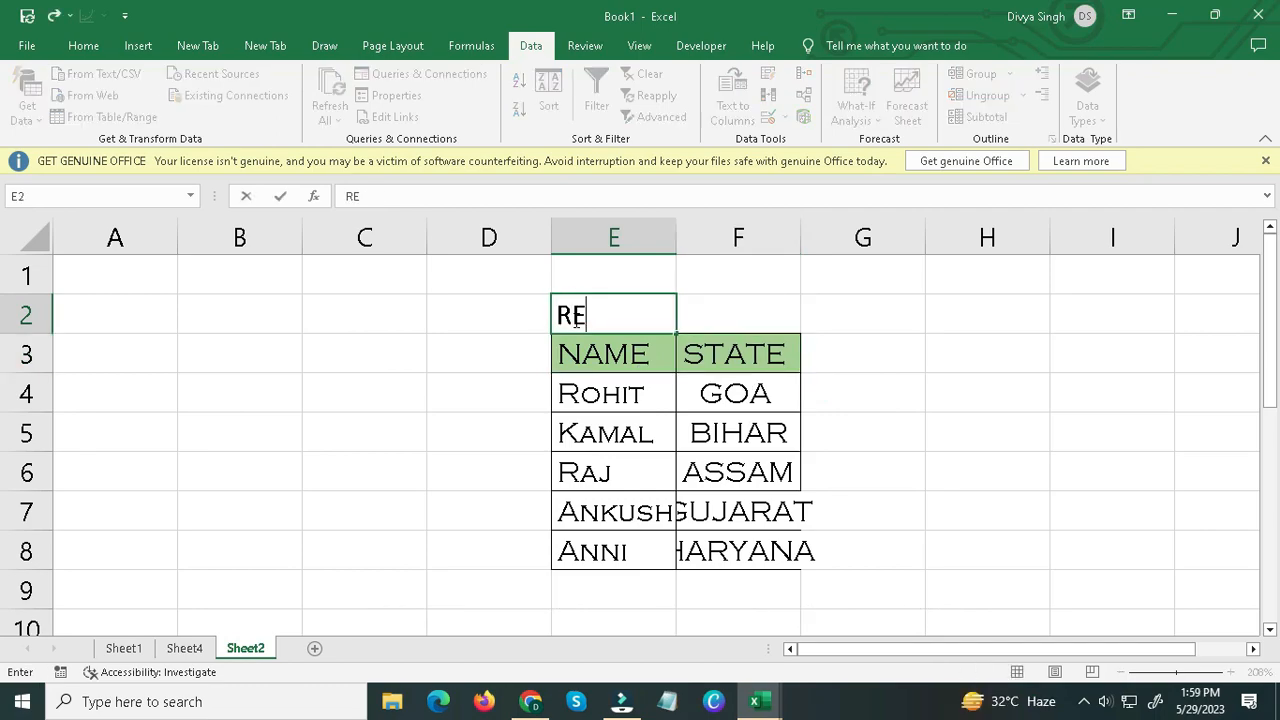
pyautogui.write('CORD')
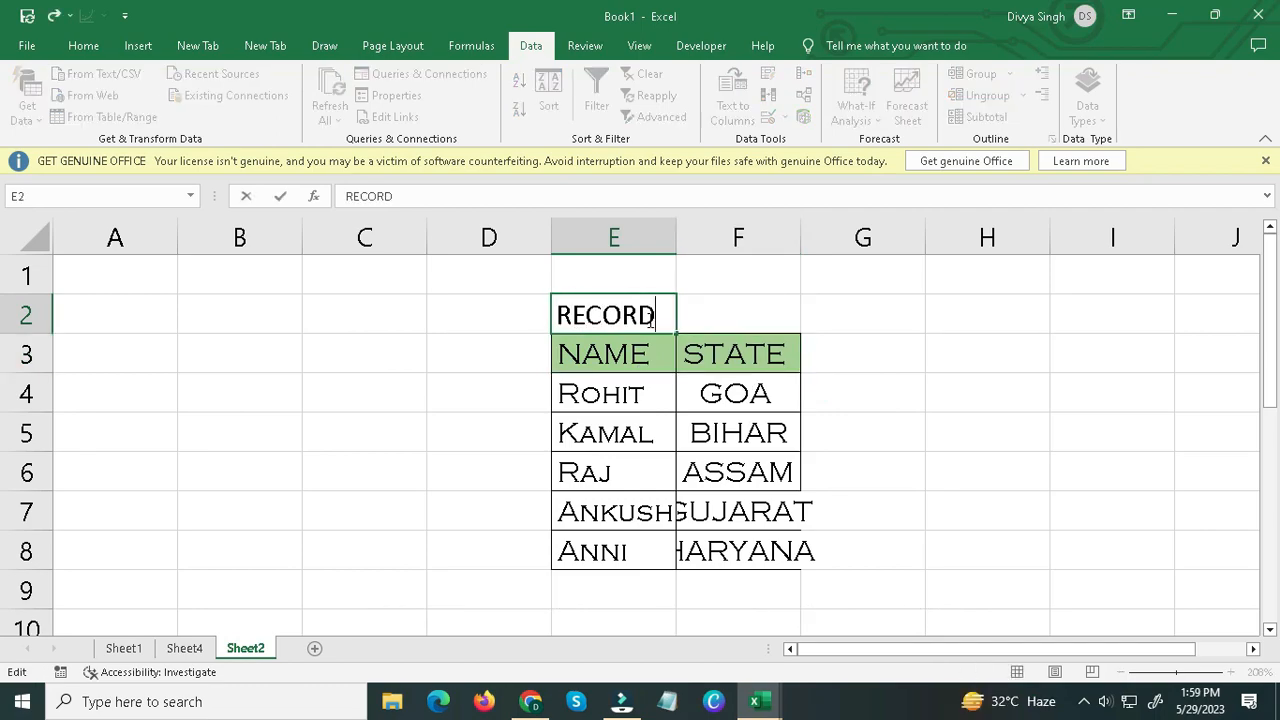
pyautogui.press('Return')
# Format cells E2:F2 with the horizontal alignment Center Across Selection.
pyautogui.click(645, 315)
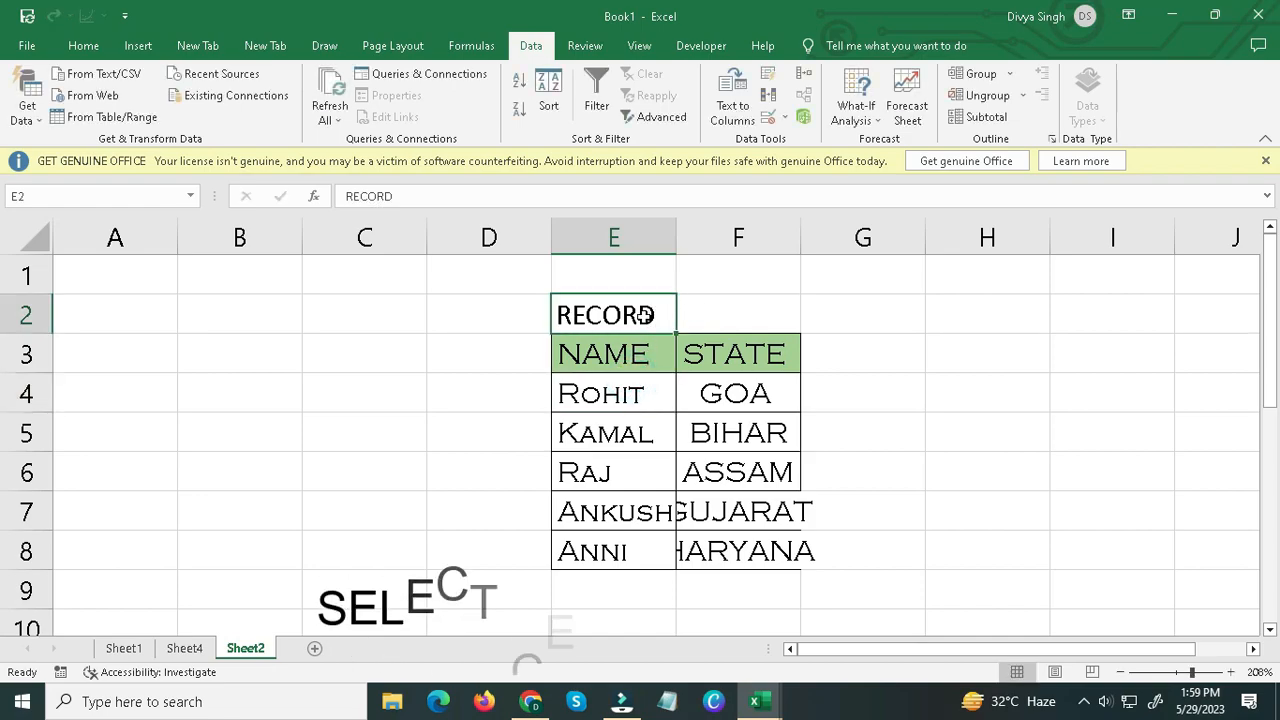
pyautogui.moveTo(645, 315); pyautogui.dragTo(721, 314)
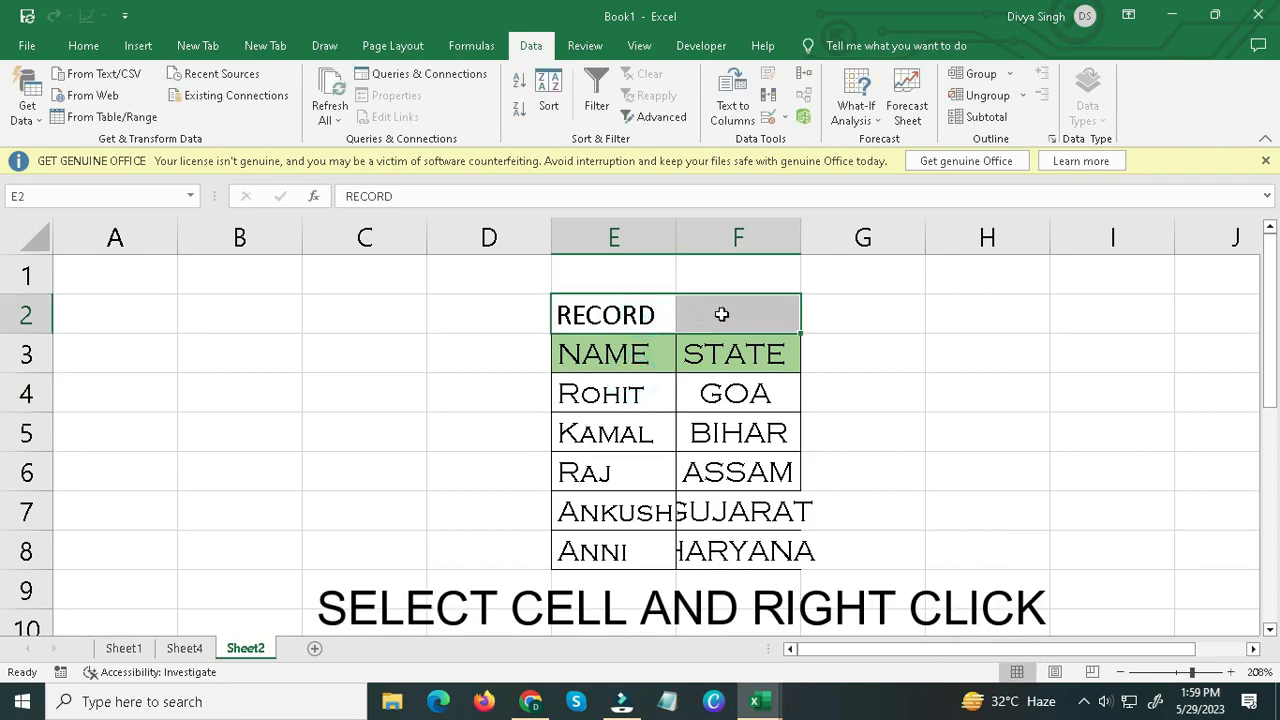
pyautogui.rightClick(721, 314)
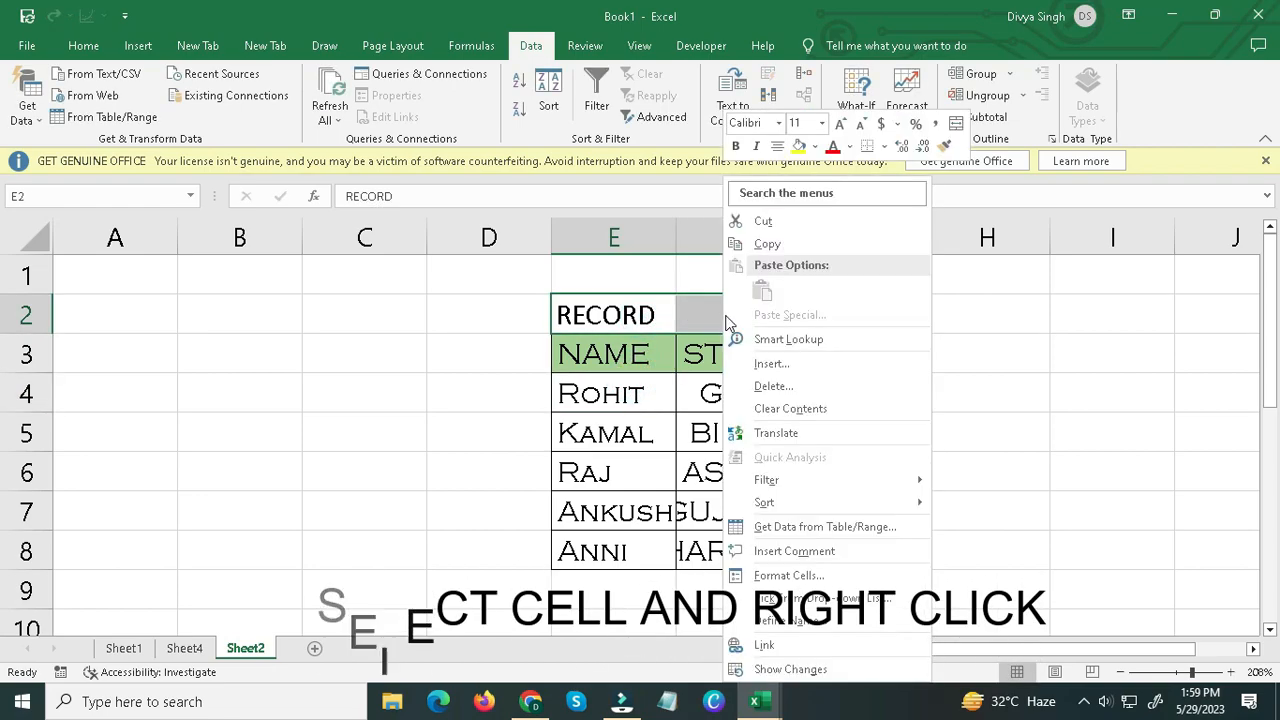
pyautogui.click(778, 576)
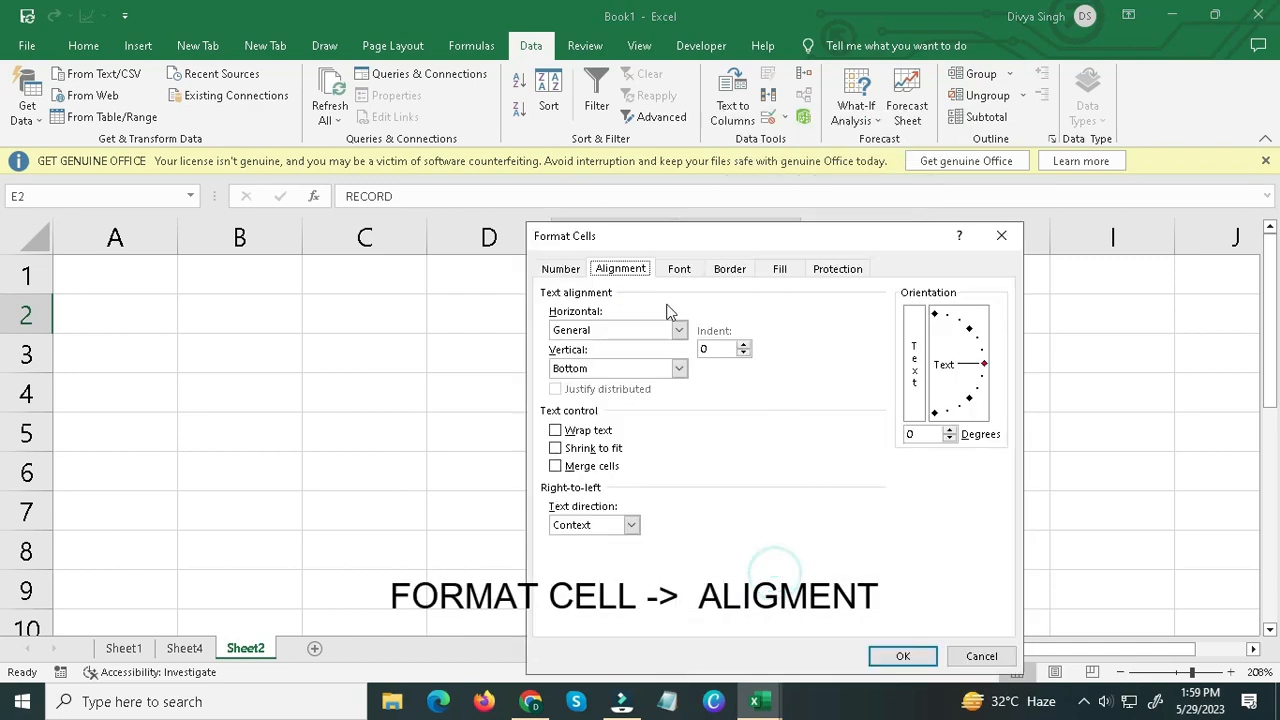
pyautogui.click(618, 269)
pyautogui.click(679, 330)
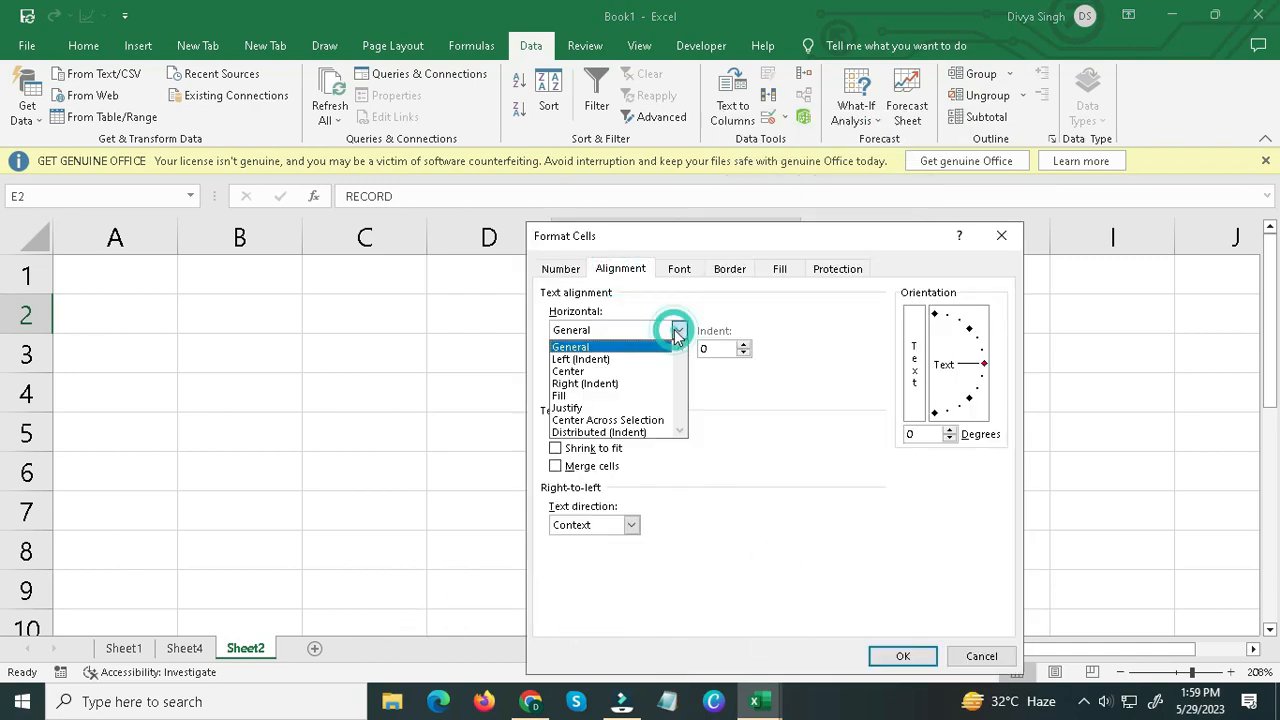
pyautogui.click(591, 421)
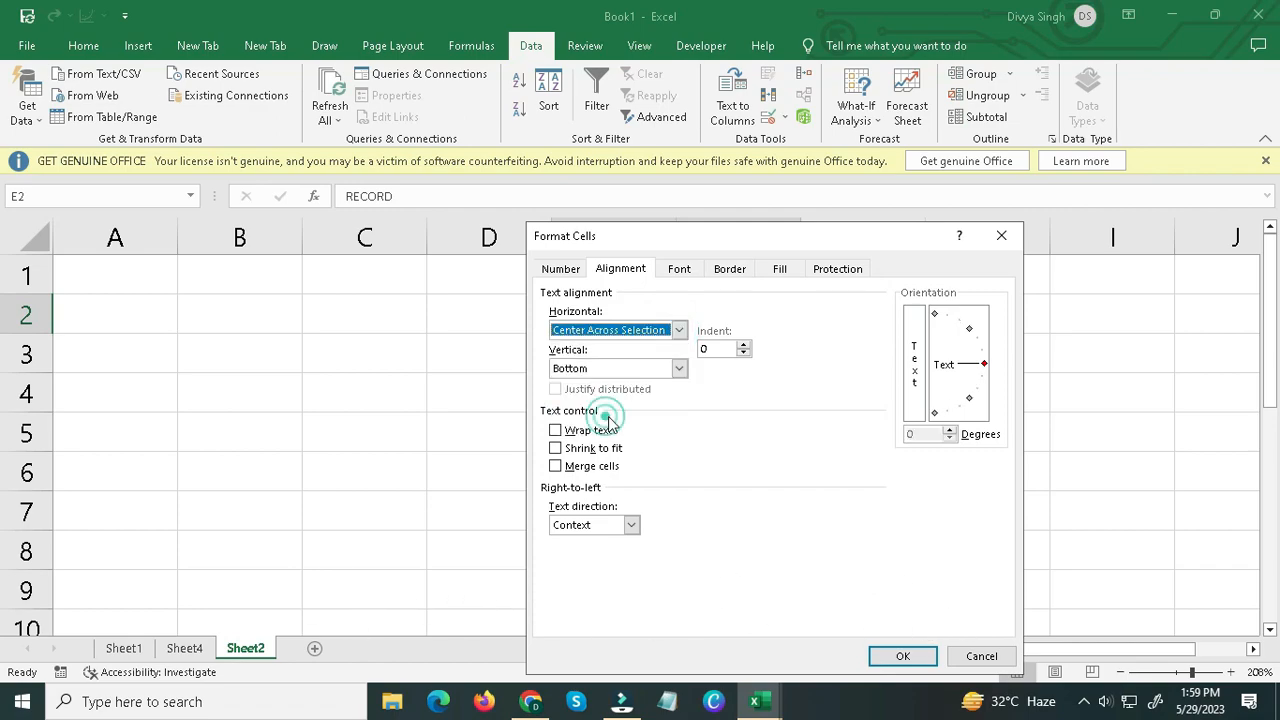
pyautogui.click(903, 656)
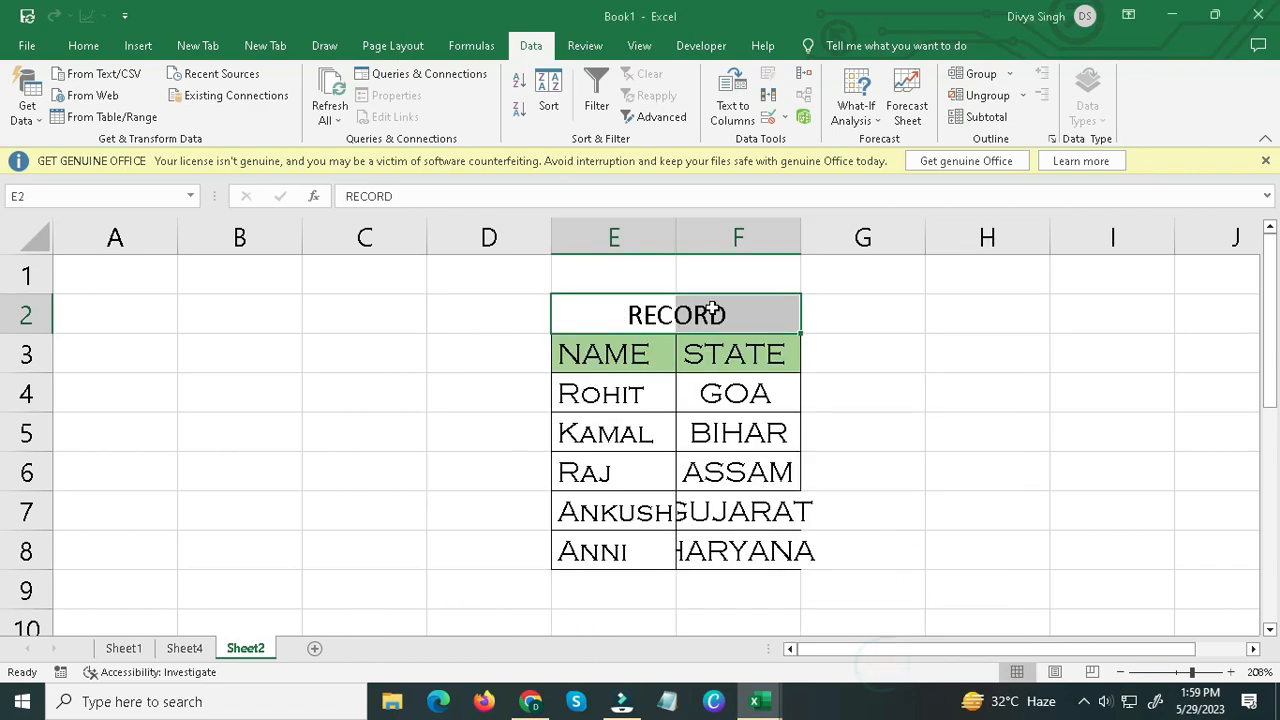
# Select E2 and F2 together and individually to check whether the heading cells are merged.
pyautogui.click(607, 313)
pyautogui.moveTo(606, 314); pyautogui.dragTo(743, 314)
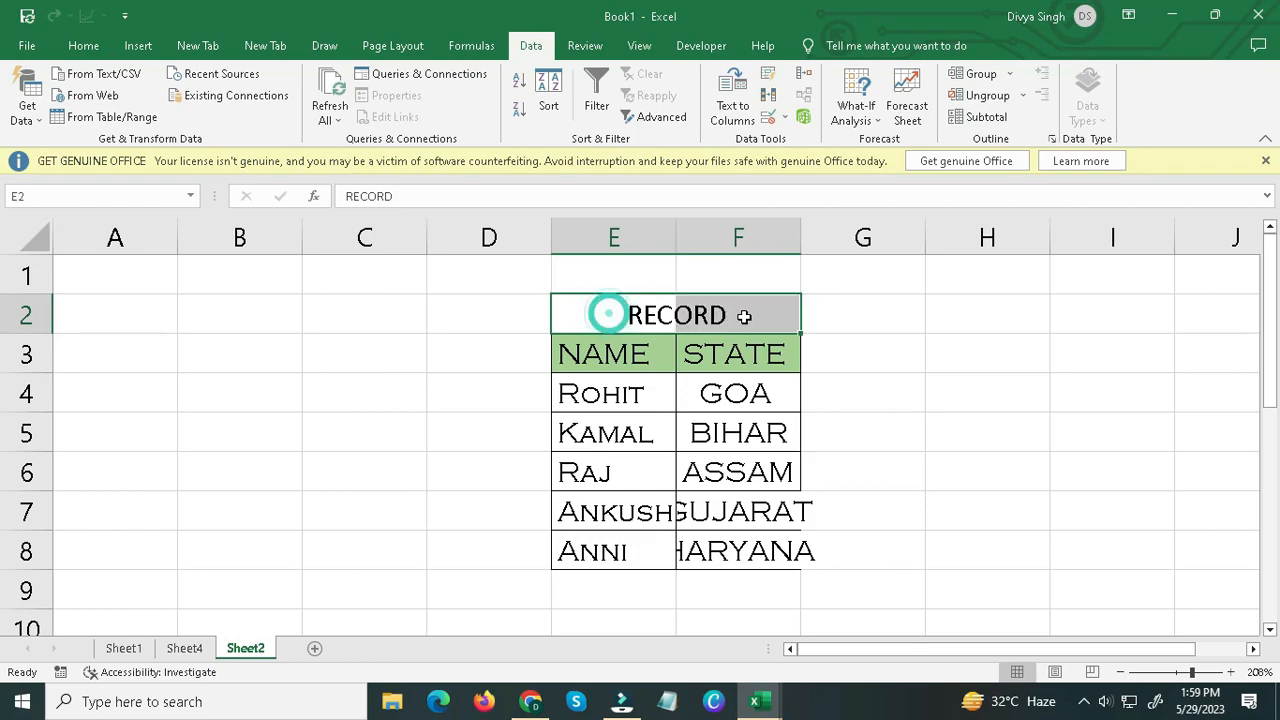
pyautogui.click(740, 314)
pyautogui.click(717, 390)
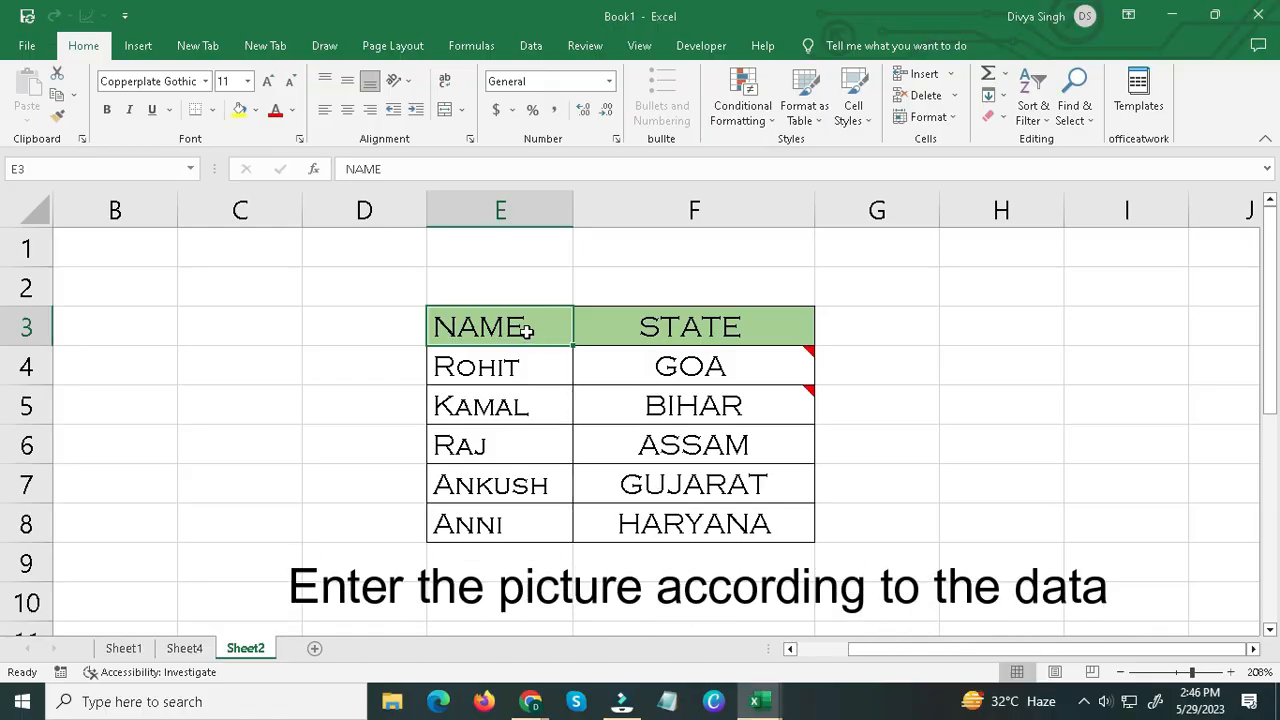
# Examine the existing comments on the GOA and BIHAR cells in the STATE column.
pyautogui.moveTo(523, 331); pyautogui.dragTo(623, 511)
pyautogui.click(623, 511)
pyautogui.moveTo(655, 365)
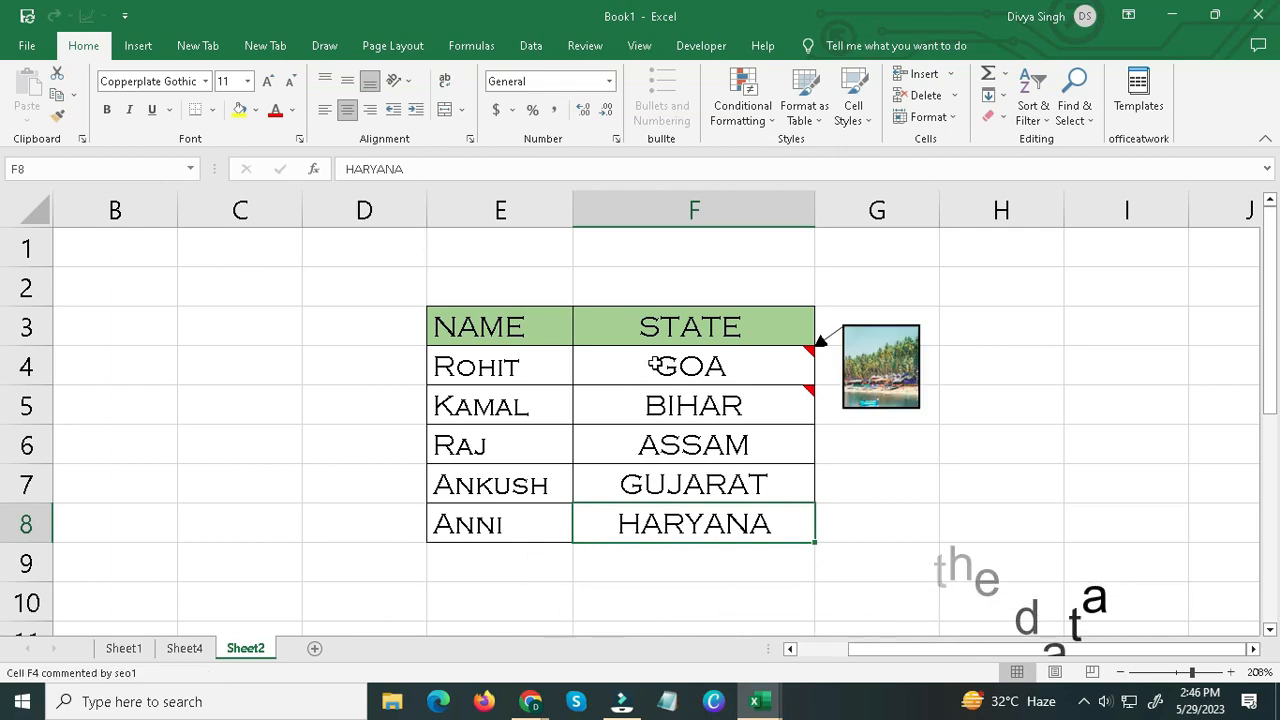
pyautogui.click(773, 358)
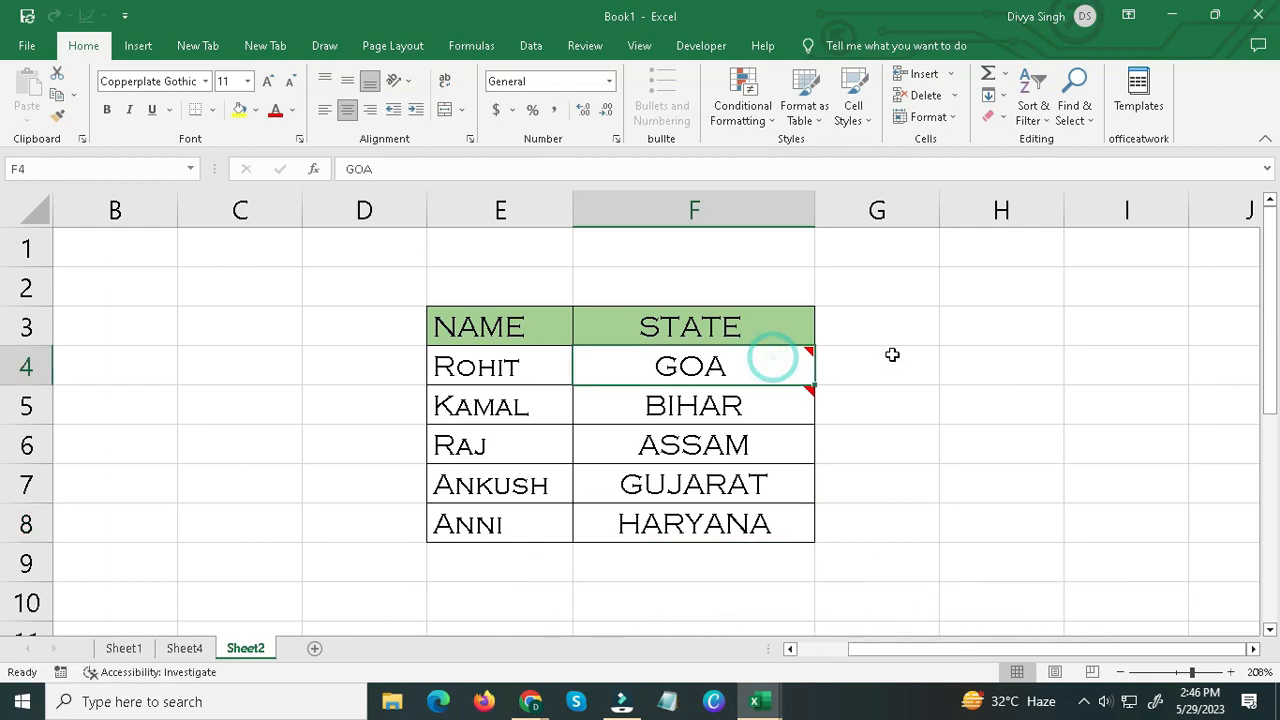
pyautogui.click(737, 405)
# Add a new comment to the ASSAM cell F6 and delete the default author text inside it.
pyautogui.click(751, 448)
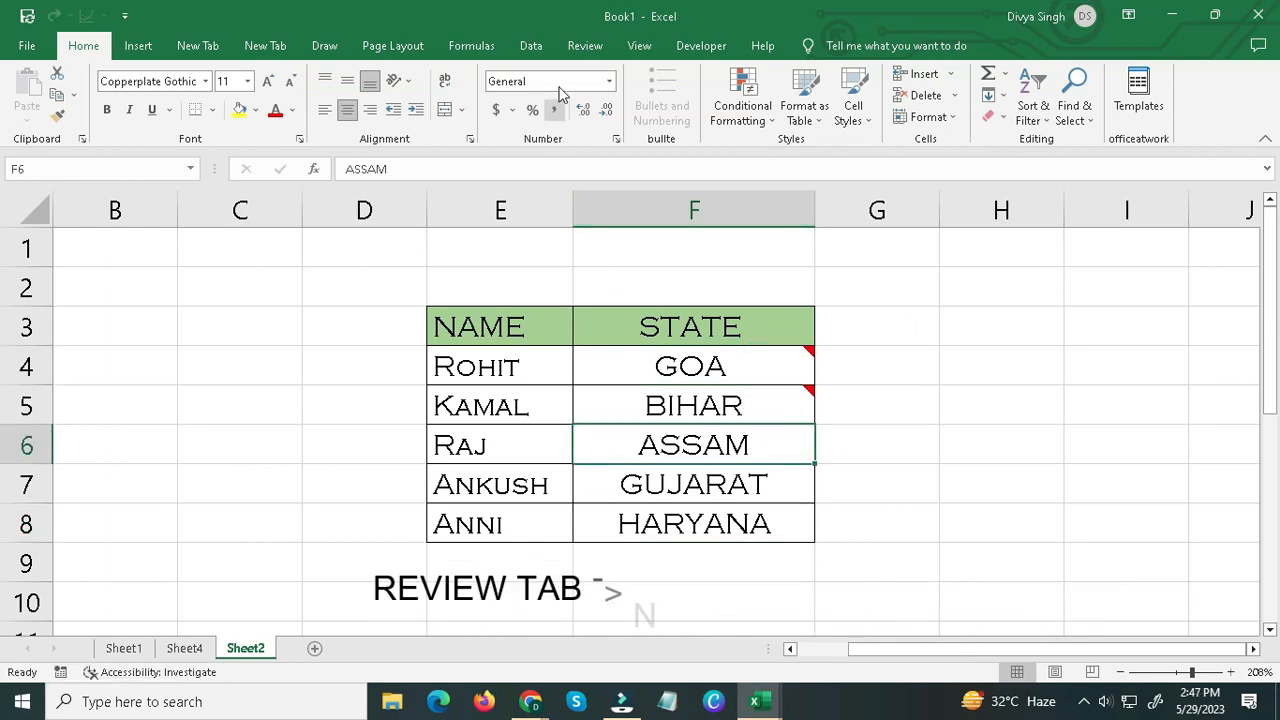
pyautogui.click(598, 53)
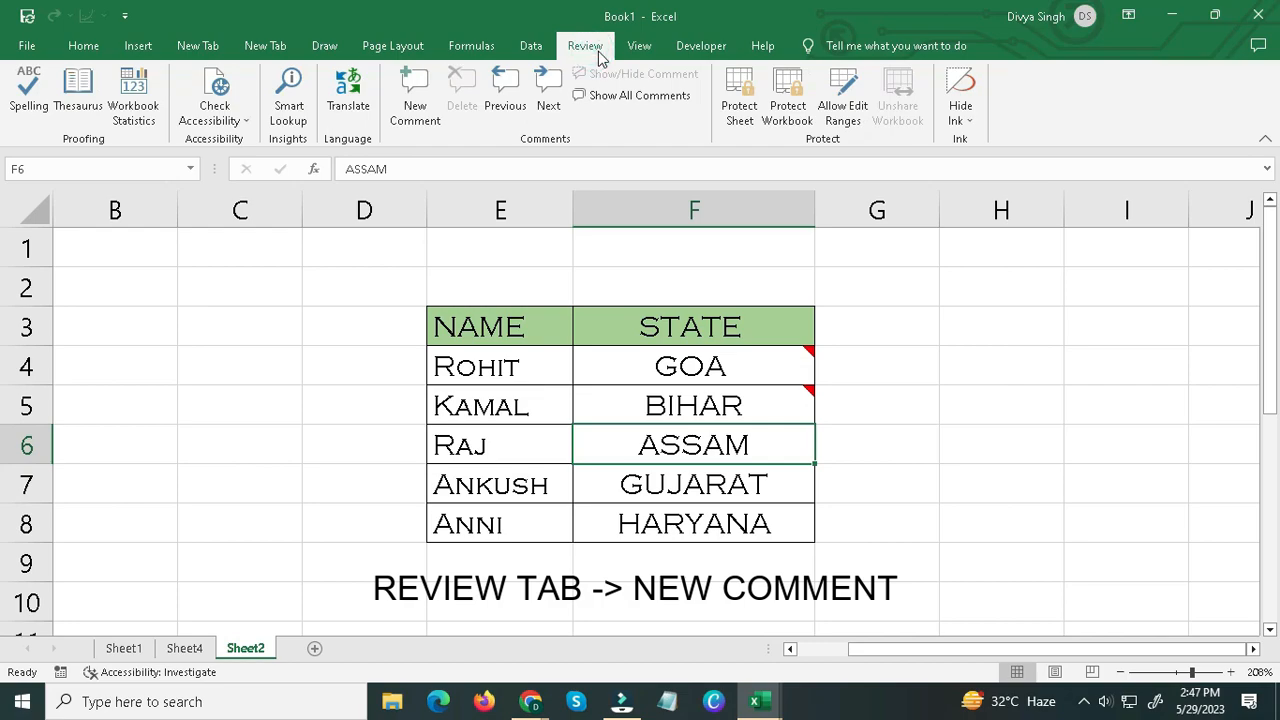
pyautogui.click(415, 105)
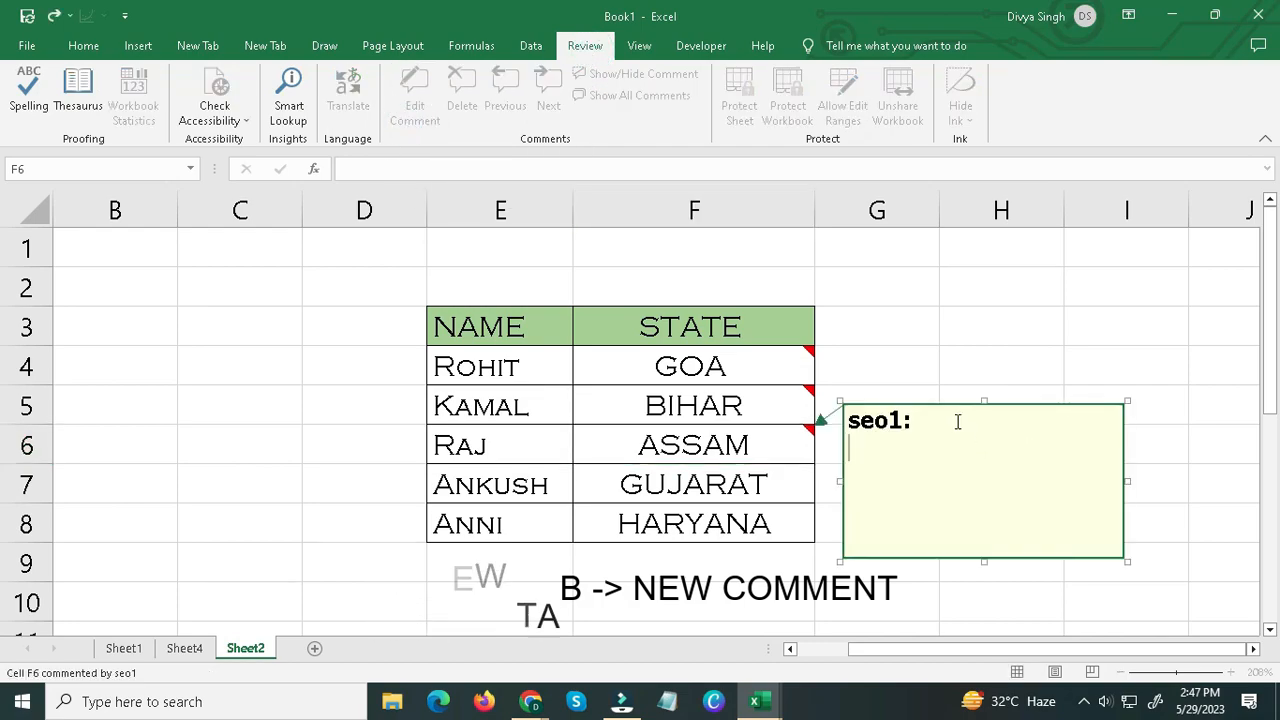
pyautogui.moveTo(926, 422); pyautogui.dragTo(823, 422)
pyautogui.press('BackSpace')
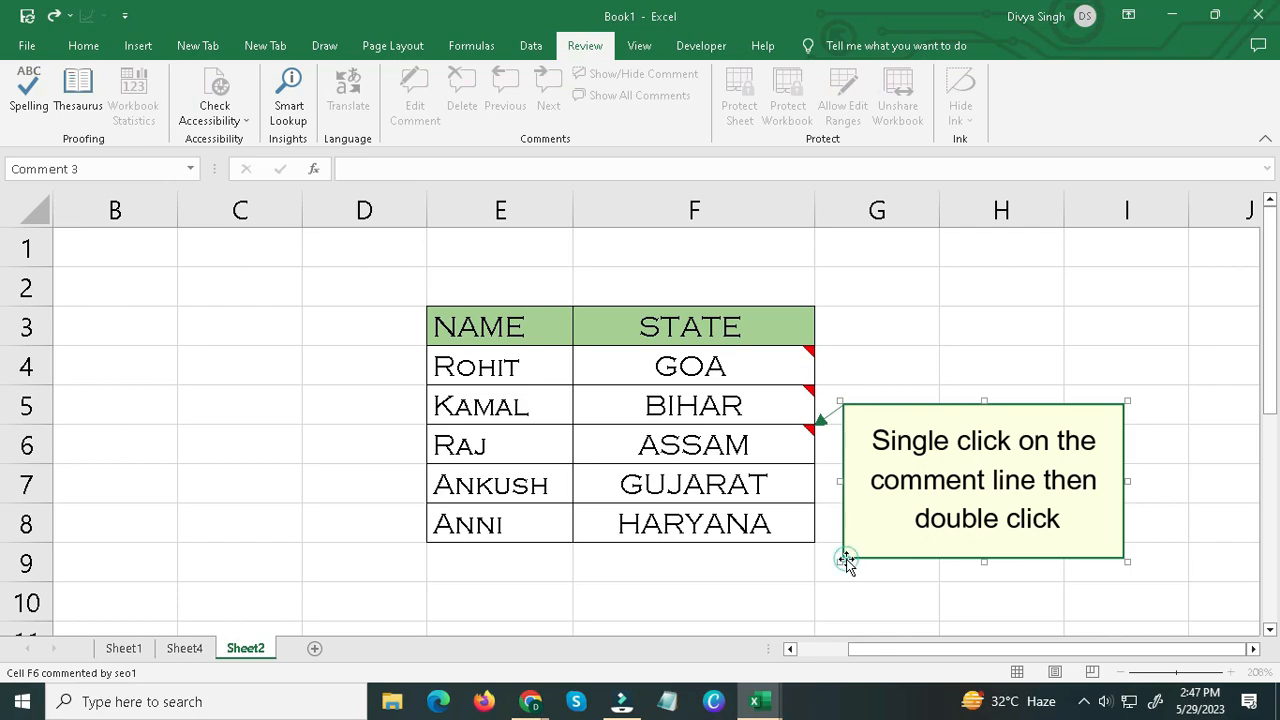
# Open the picture fill effects for the fill color of the ASSAM cell's comment.
pyautogui.click(846, 557)
pyautogui.rightClick(846, 559)
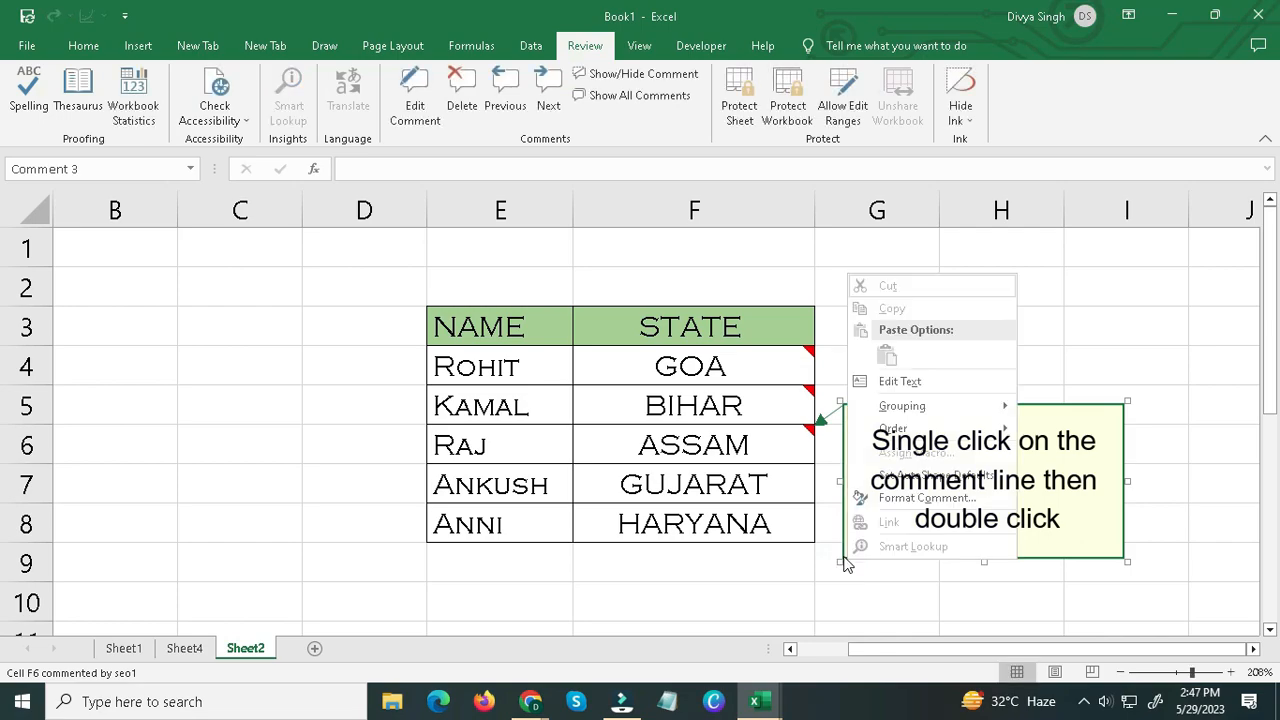
pyautogui.click(925, 498)
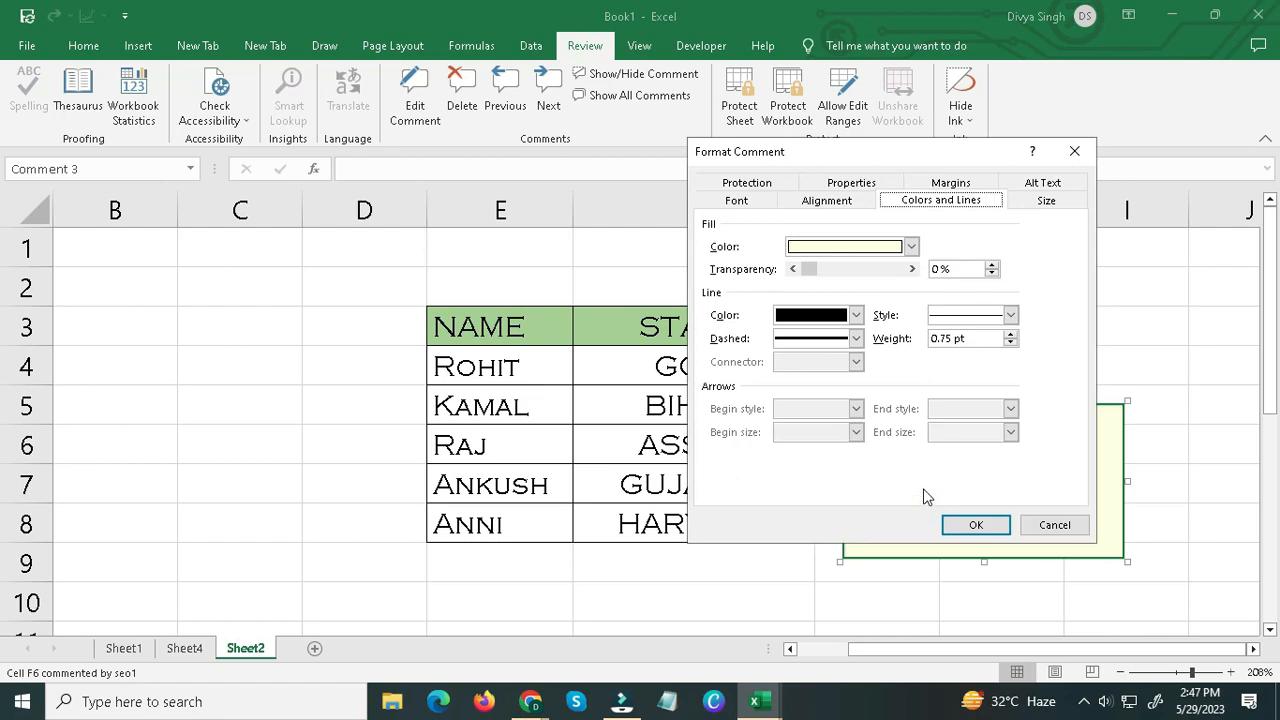
pyautogui.click(940, 203)
pyautogui.click(910, 246)
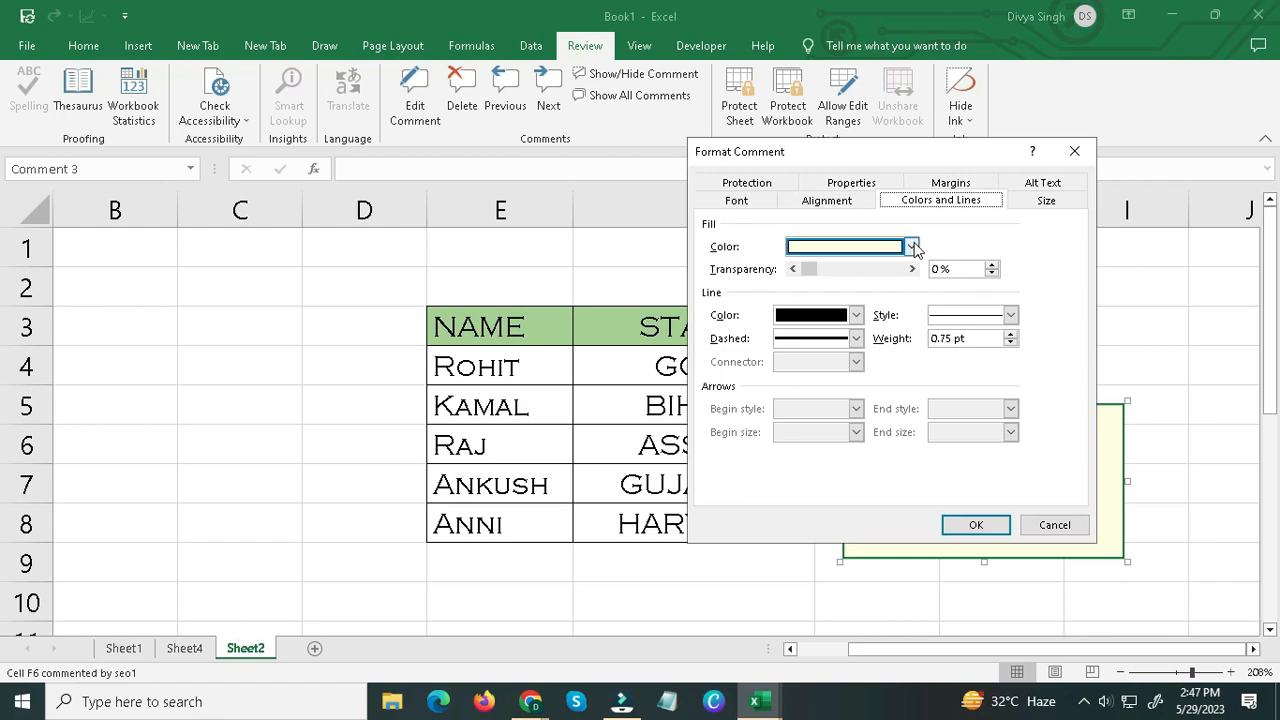
pyautogui.click(836, 483)
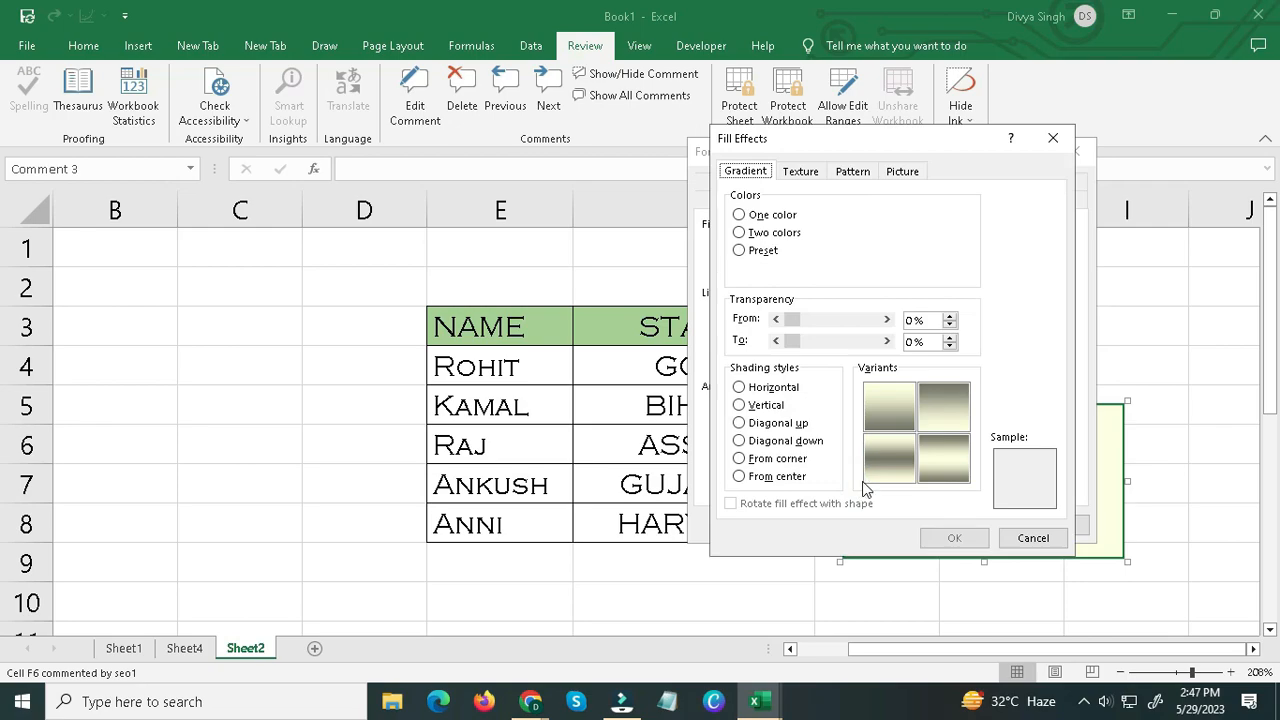
pyautogui.click(901, 173)
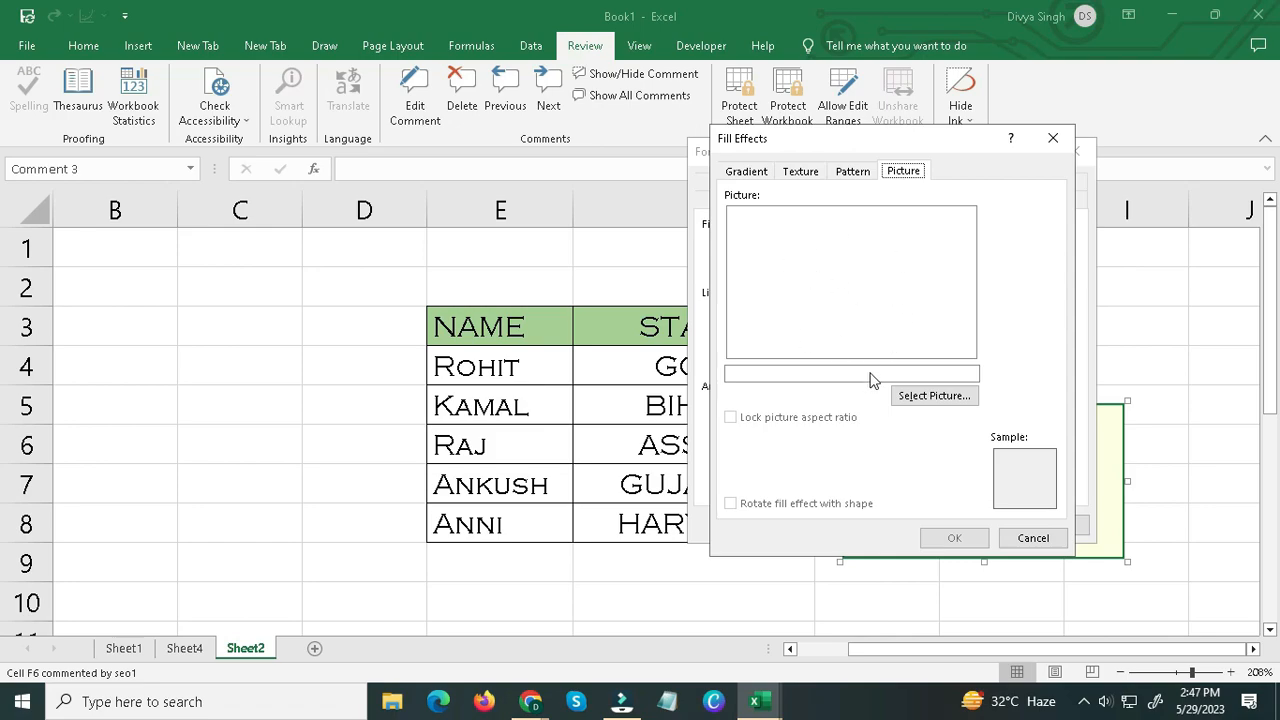
# Fill the comment with the ASSAM picture file from the Desktop folder and apply the comment formatting.
pyautogui.click(918, 400)
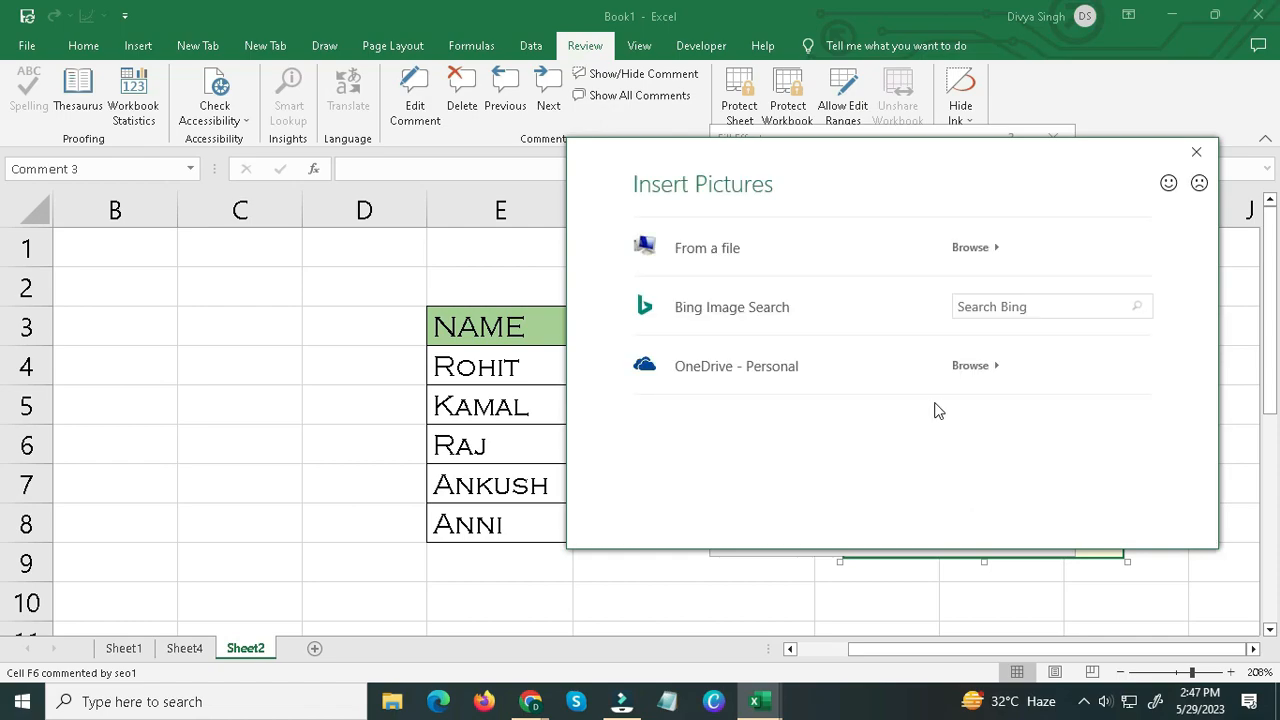
pyautogui.click(757, 264)
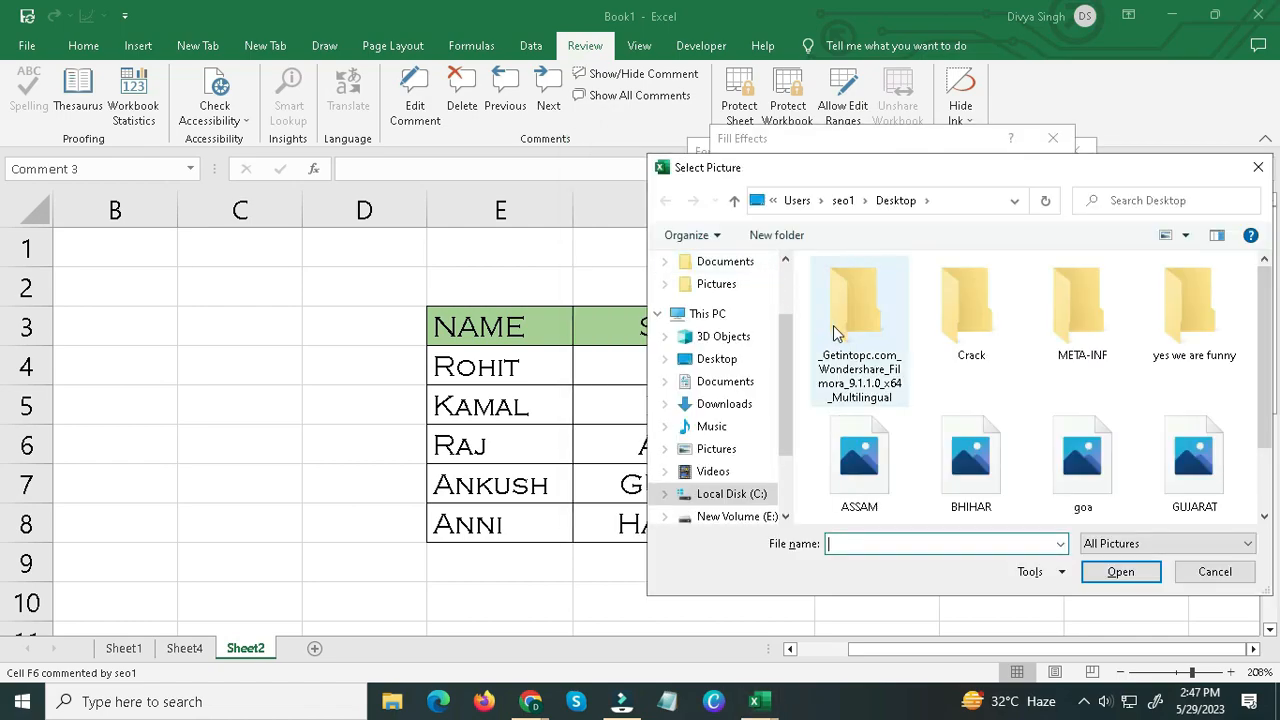
pyautogui.scroll(-1, 860, 370)
pyautogui.click(862, 381)
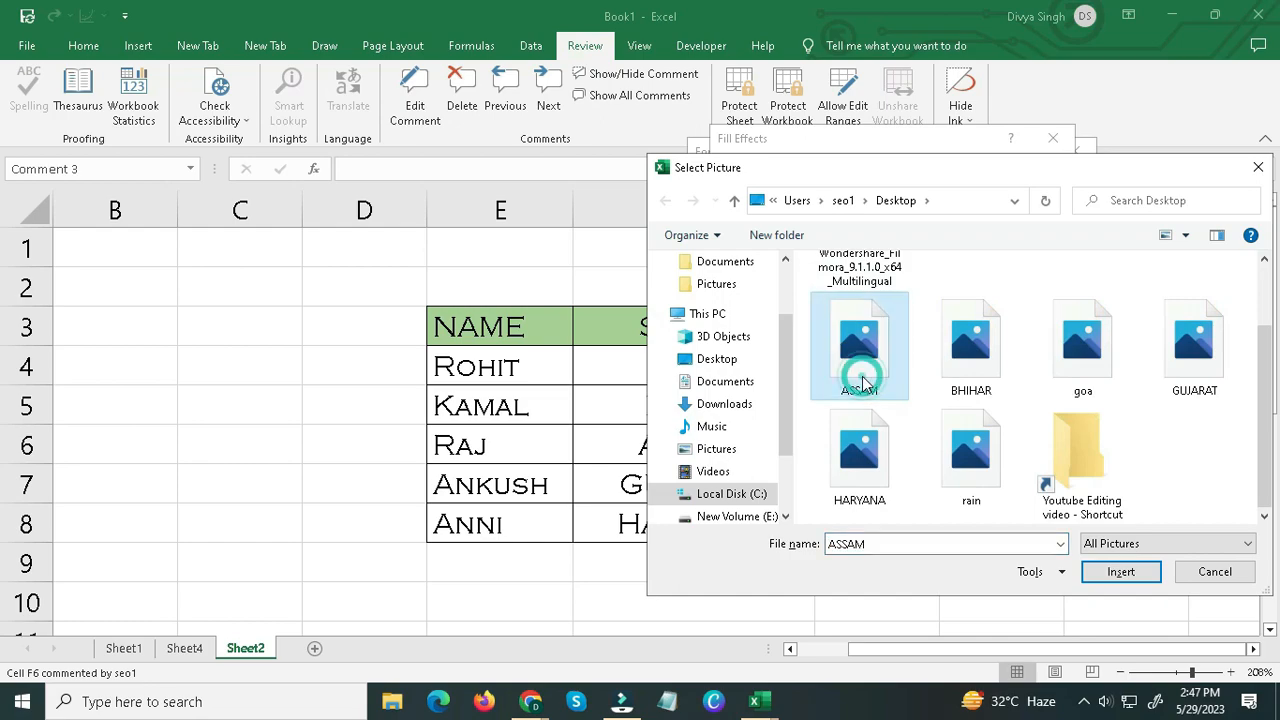
pyautogui.click(1110, 575)
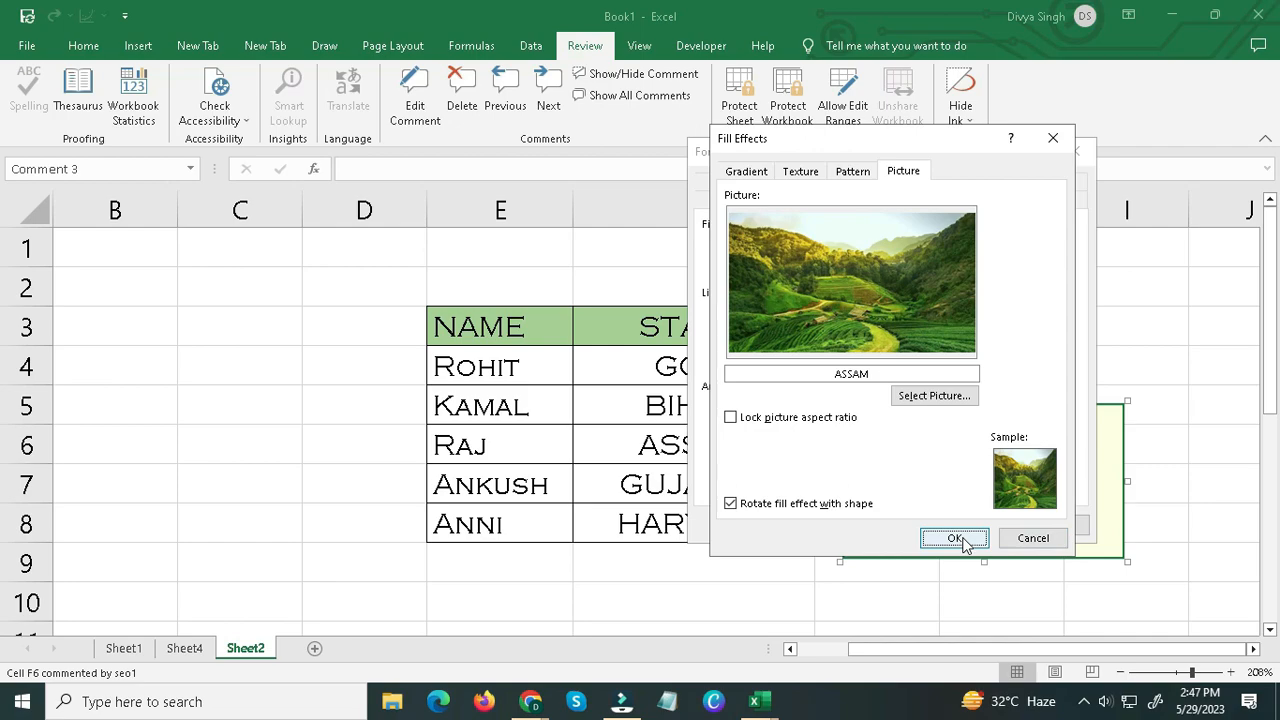
pyautogui.click(955, 539)
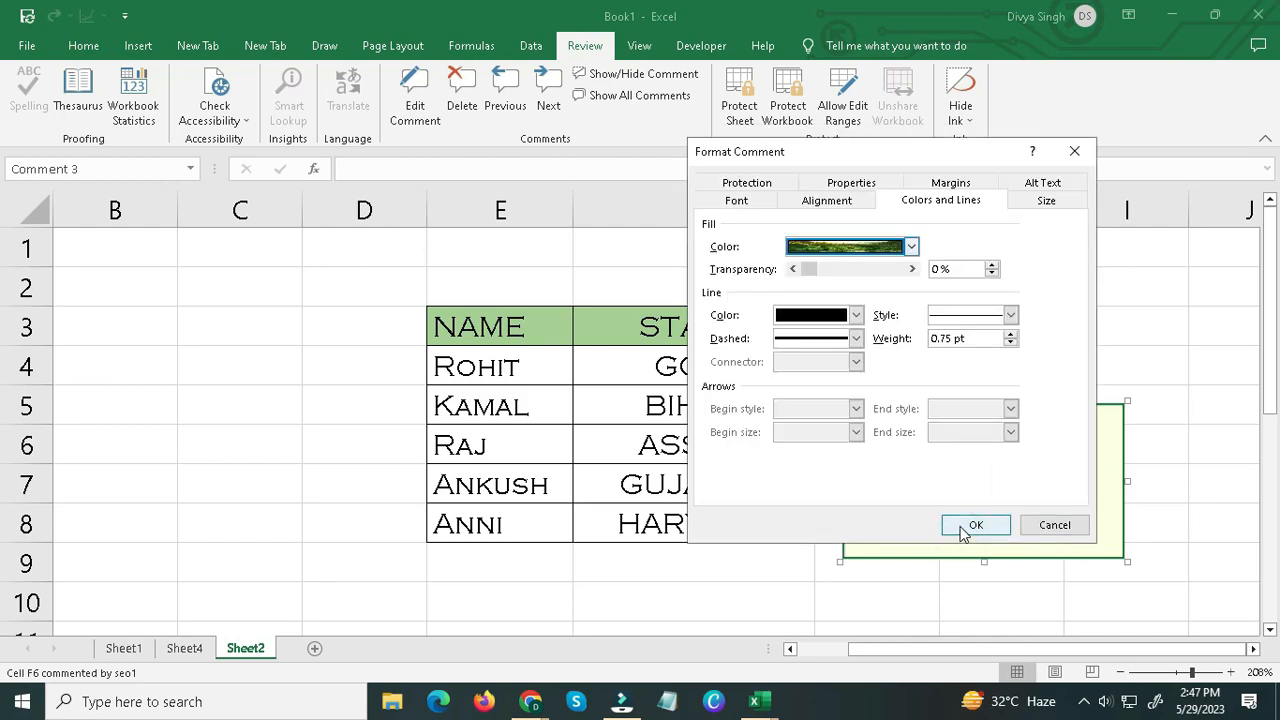
pyautogui.click(960, 525)
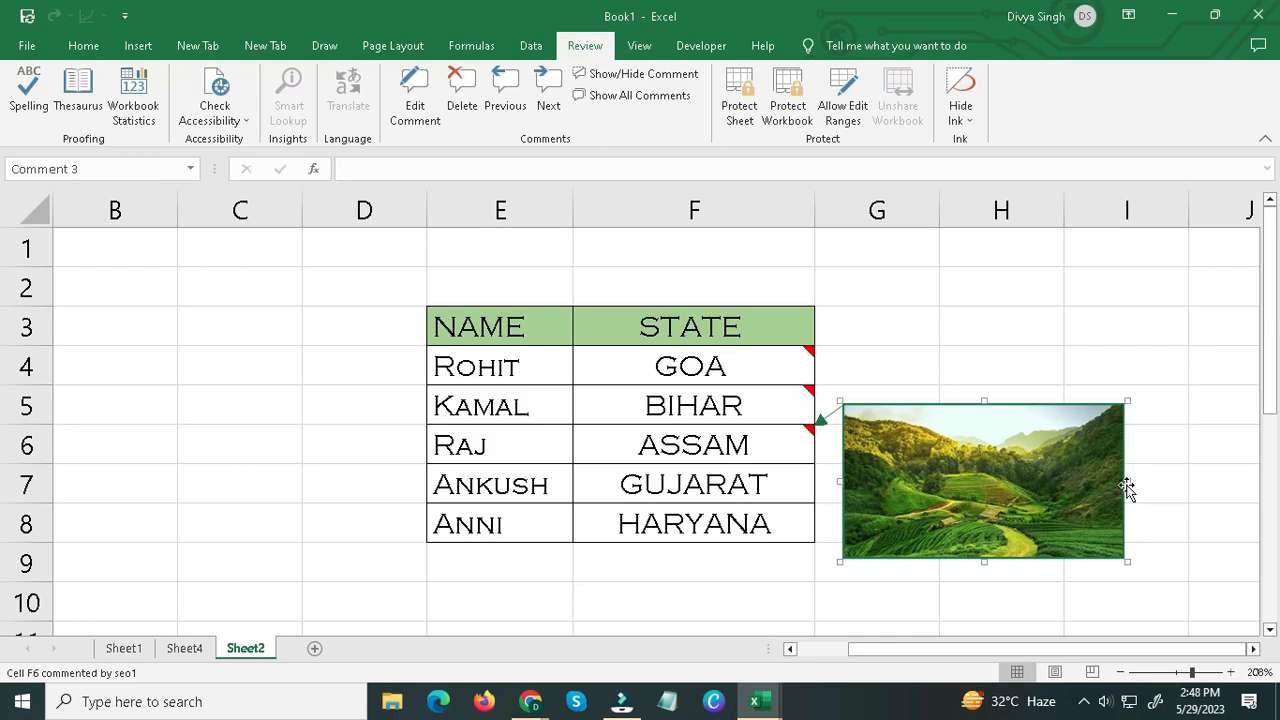
# Shrink the ASSAM picture comment to less than one column wide and about two rows tall, and deselect it.
pyautogui.moveTo(1126, 481); pyautogui.dragTo(935, 481)
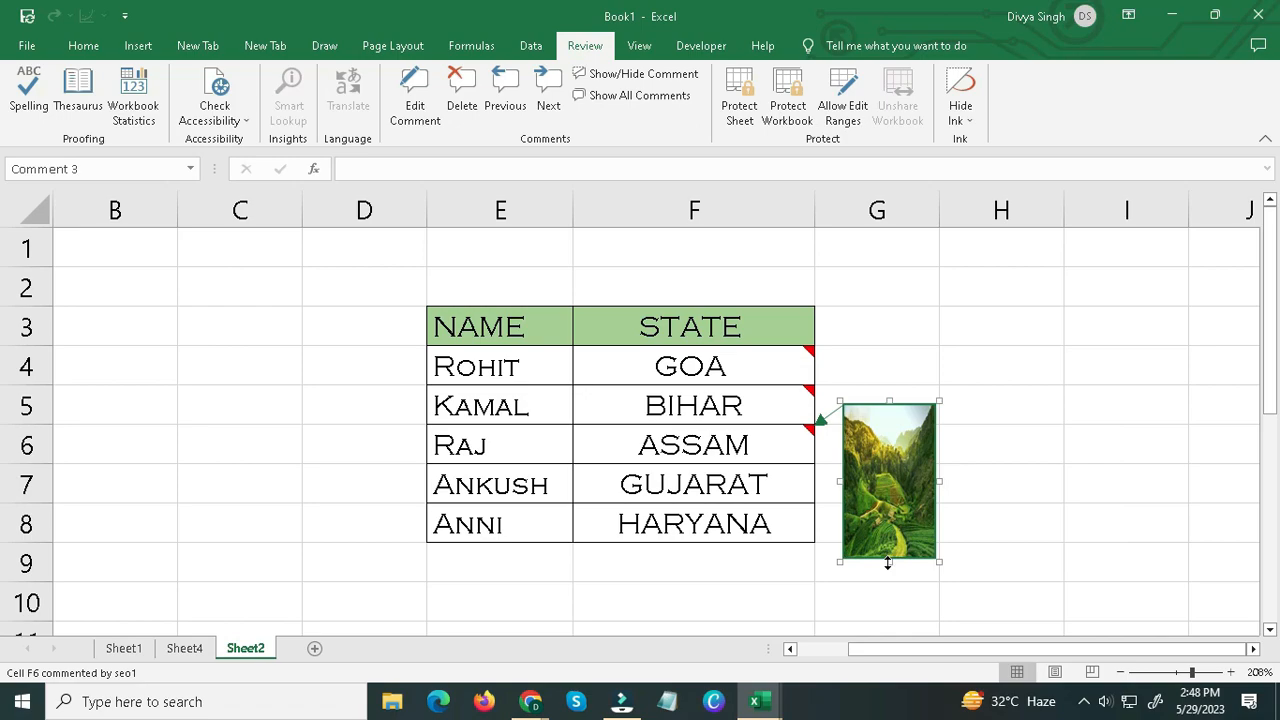
pyautogui.moveTo(887, 556); pyautogui.dragTo(890, 489)
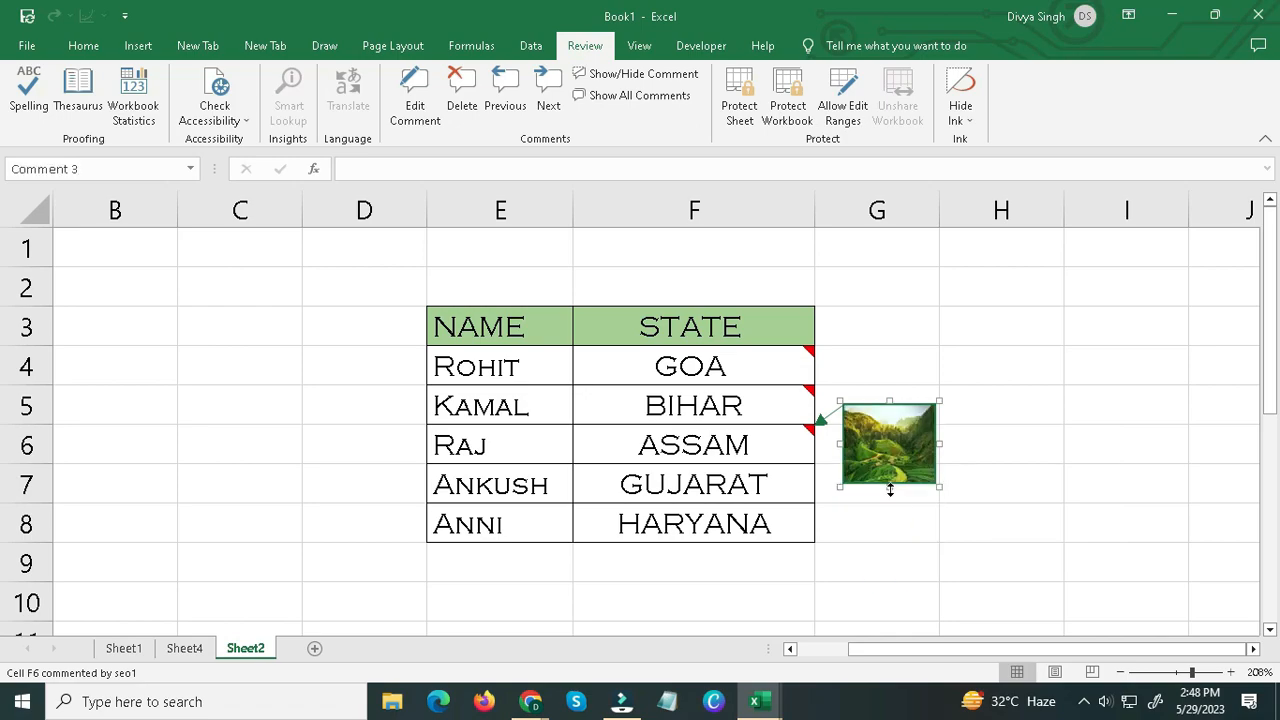
pyautogui.click(754, 479)
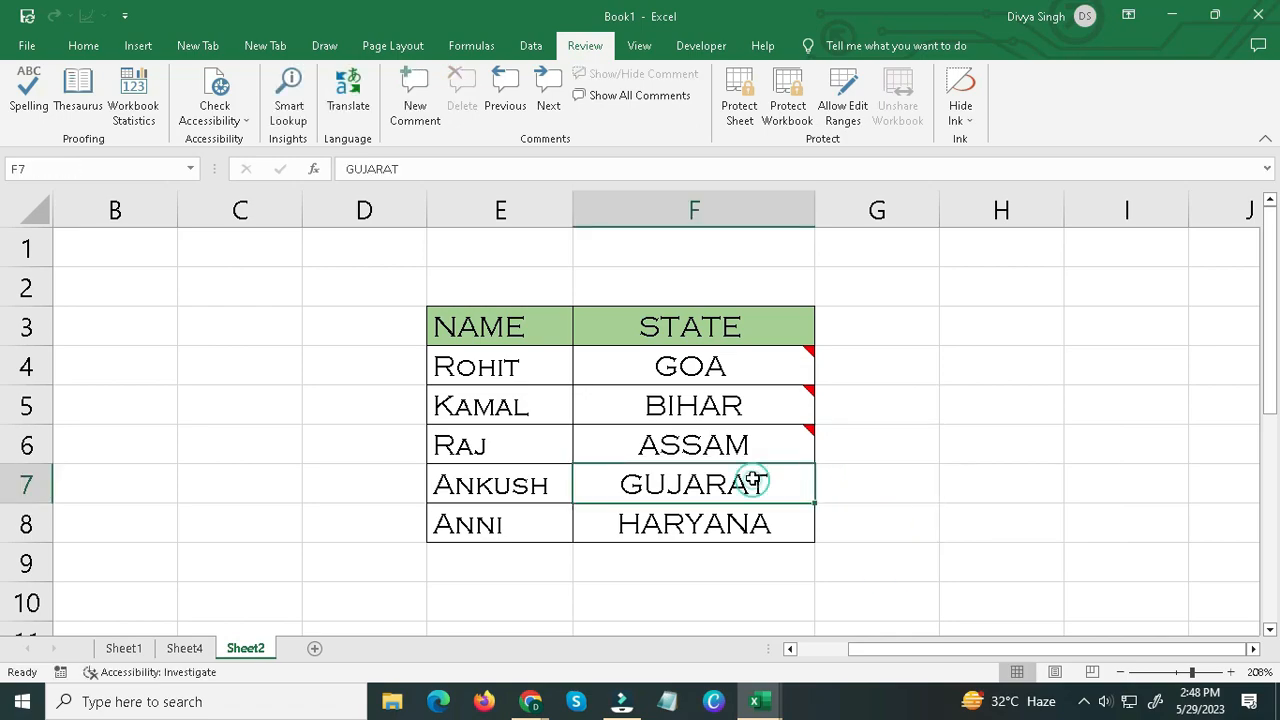
# Examine the picture comments on the GUJARAT and HARYANA cells in the STATE column.
pyautogui.click(780, 449)
pyautogui.scroll(-1, 700, 455)
pyautogui.click(701, 451)
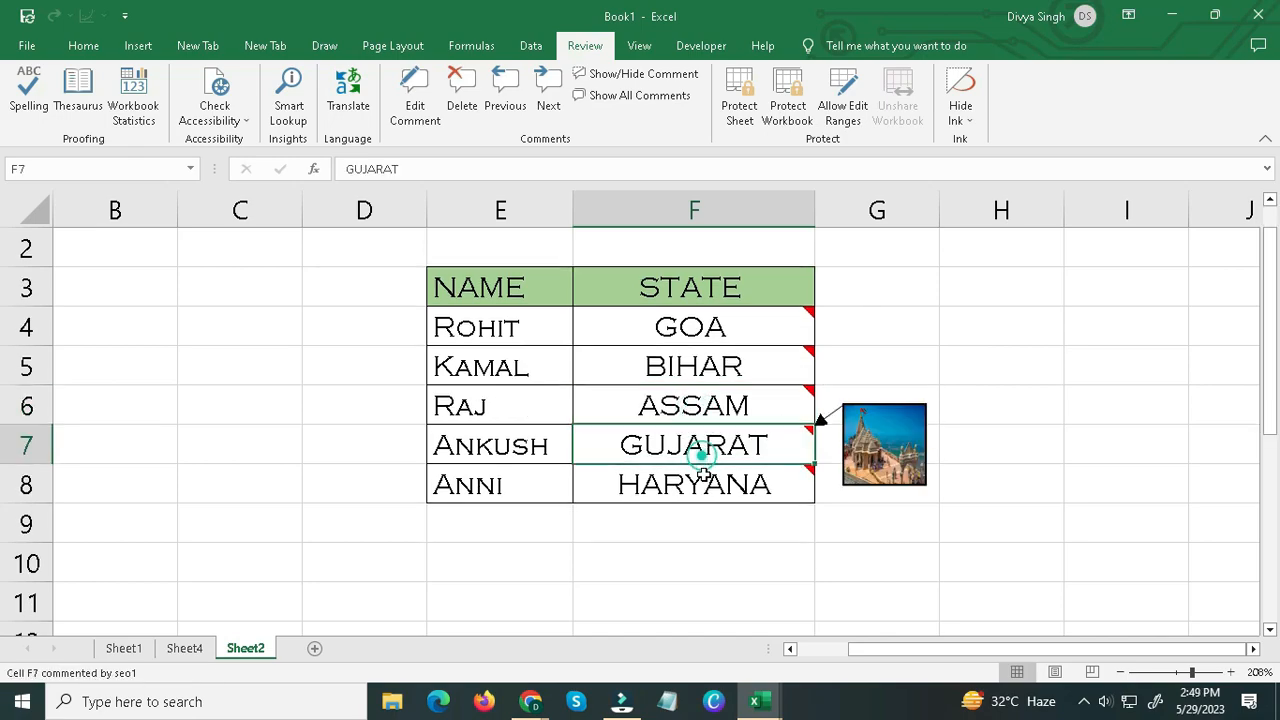
pyautogui.click(700, 480)
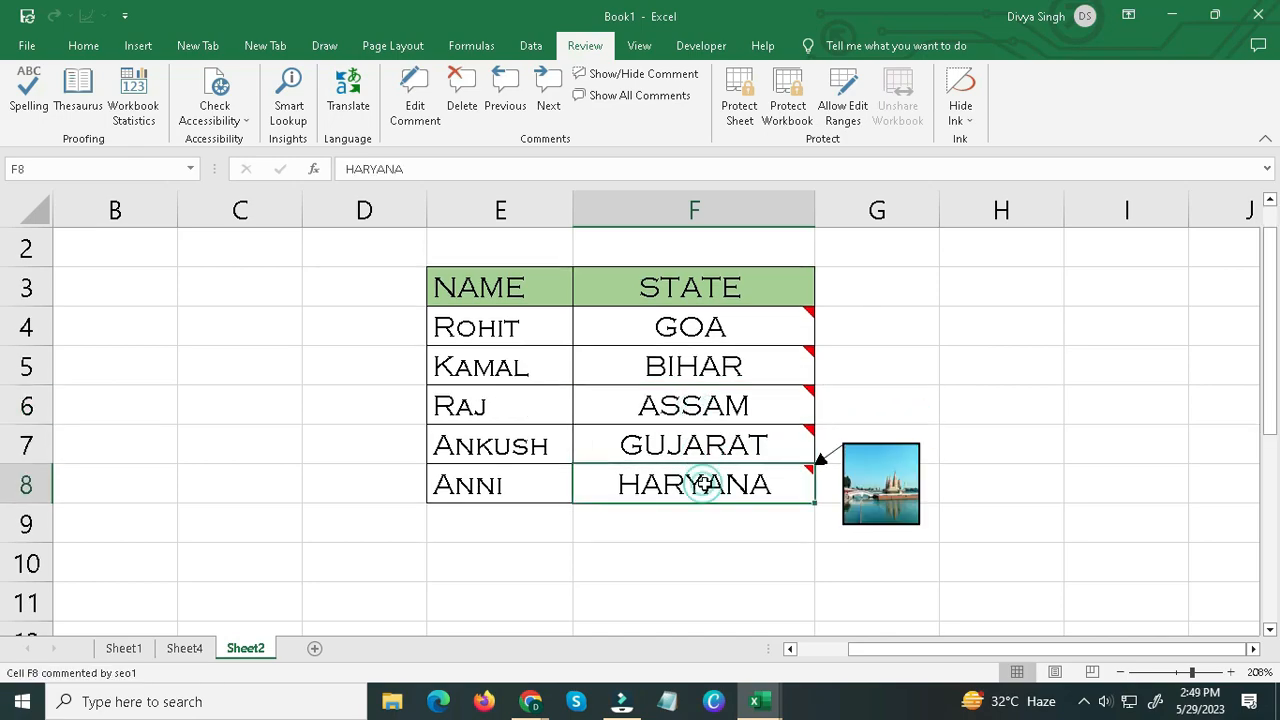
pyautogui.click(783, 477)
pyautogui.moveTo(806, 491)
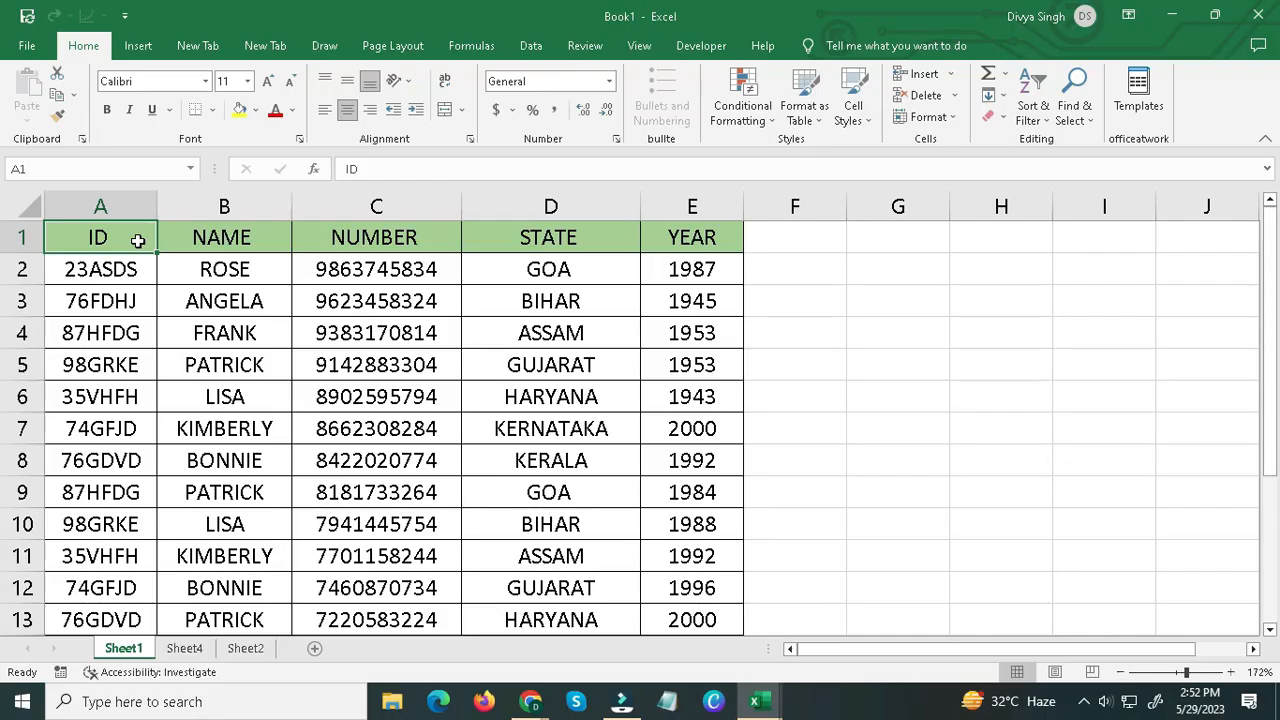
# Insert a new blank worksheet after Sheet1 and return to the data table on Sheet1.
pyautogui.moveTo(138, 241); pyautogui.dragTo(670, 592)
pyautogui.click(669, 620)
pyautogui.click(37, 400)
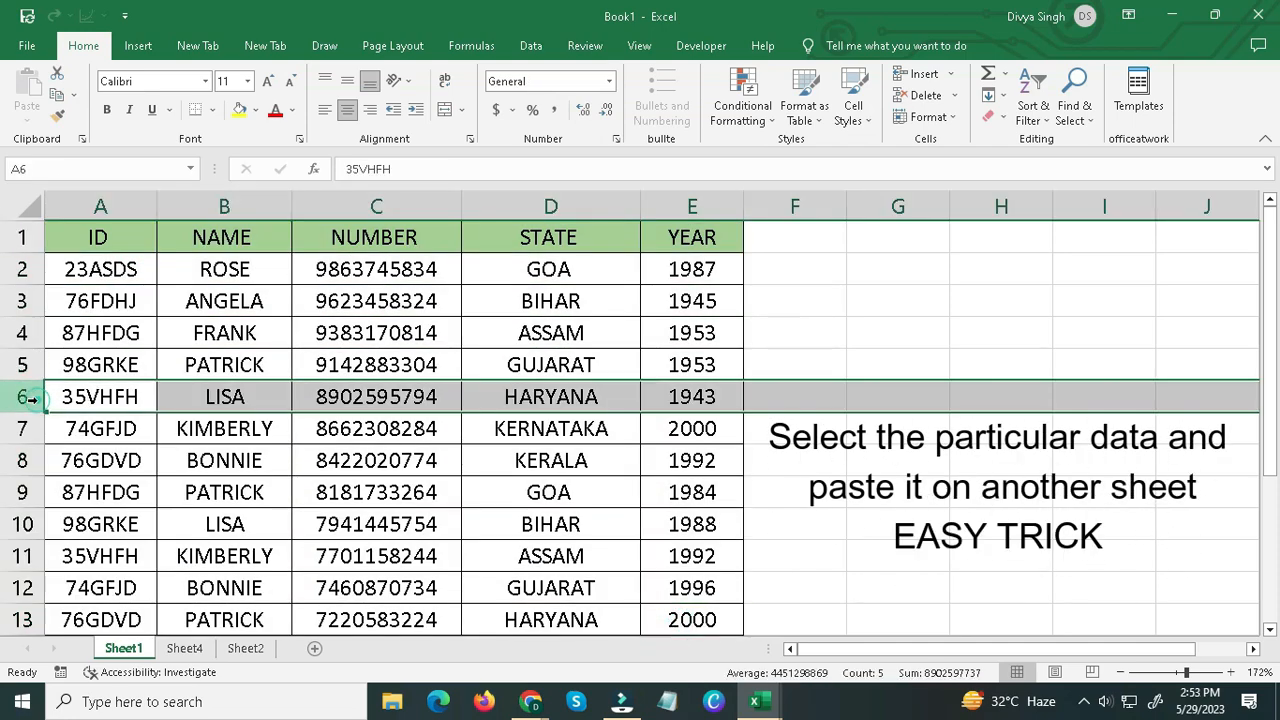
pyautogui.click(314, 648)
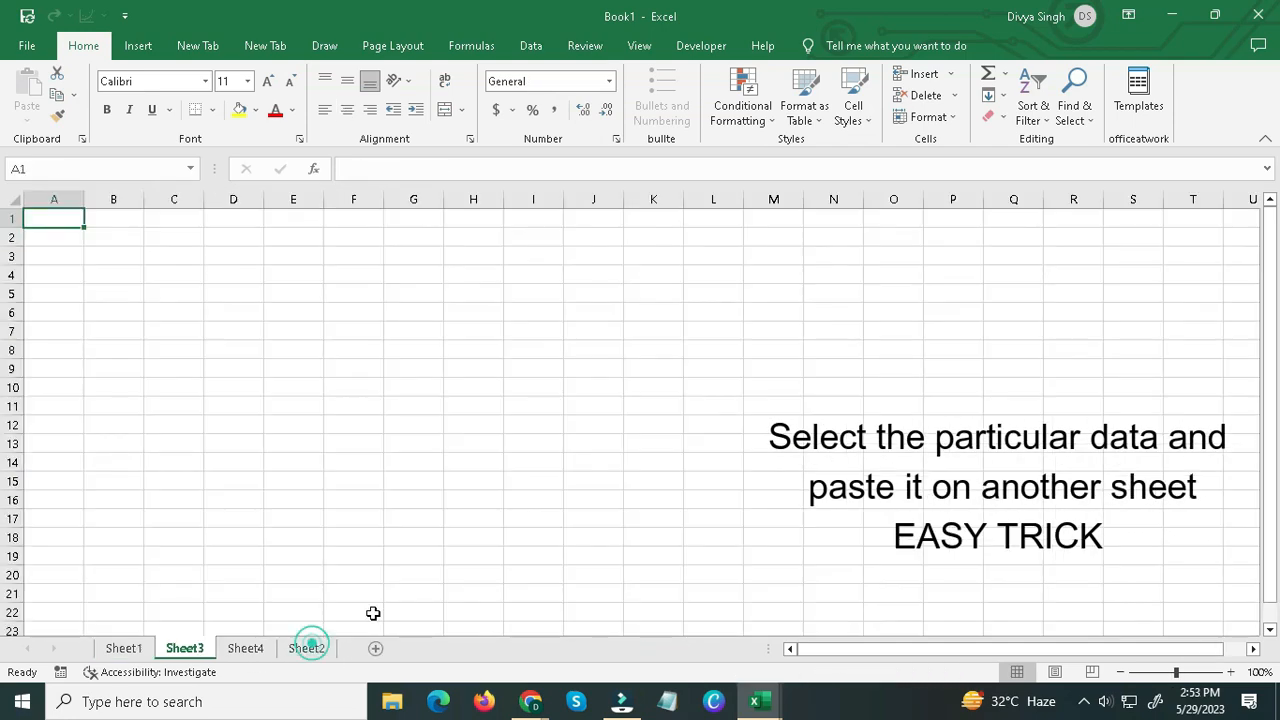
pyautogui.click(118, 648)
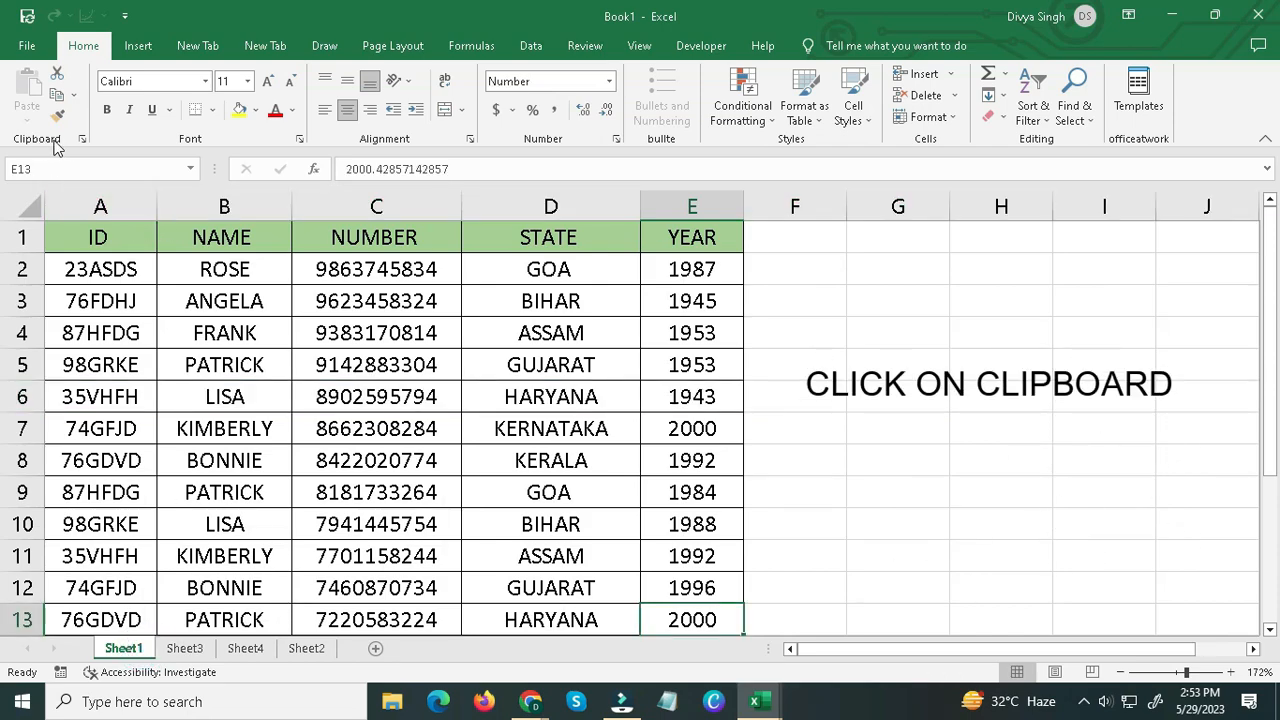
# Collect rows 5, 8 and 11 of Sheet1 on the Office Clipboard and paste row 11 over row 13.
pyautogui.click(82, 139)
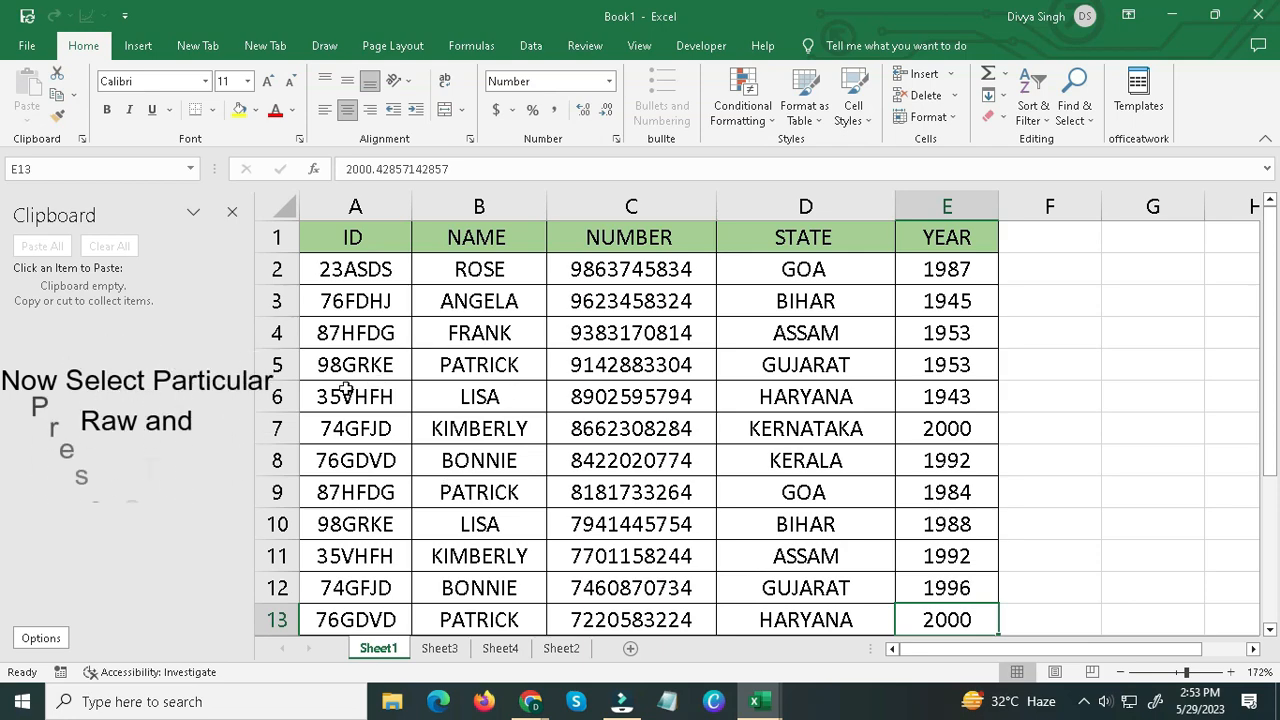
pyautogui.click(277, 365)
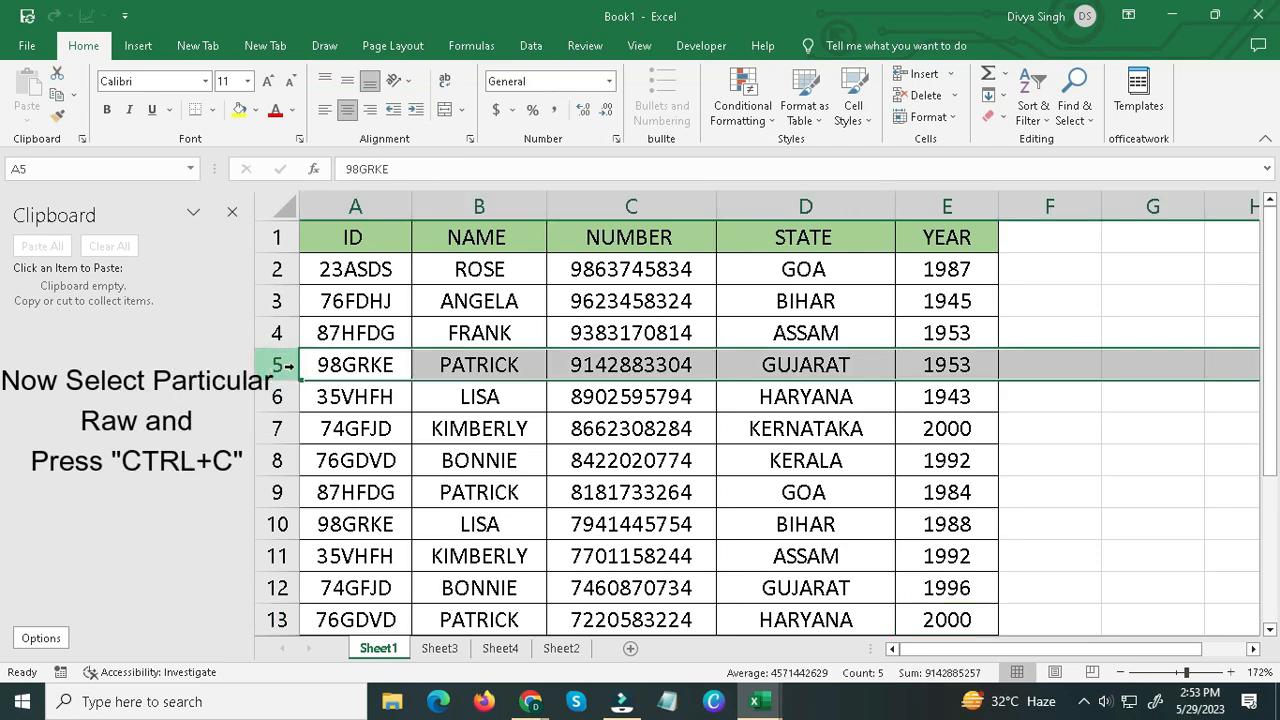
pyautogui.hotkey('ctrl', 'c')
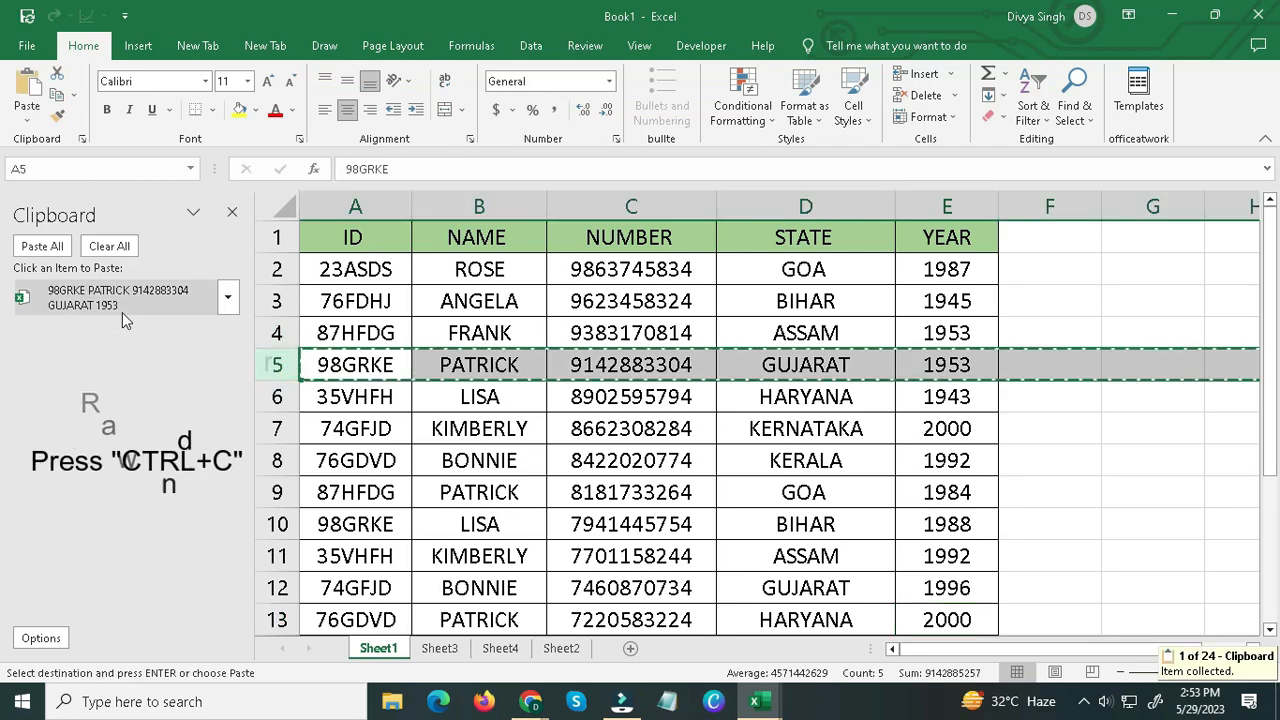
pyautogui.click(275, 460)
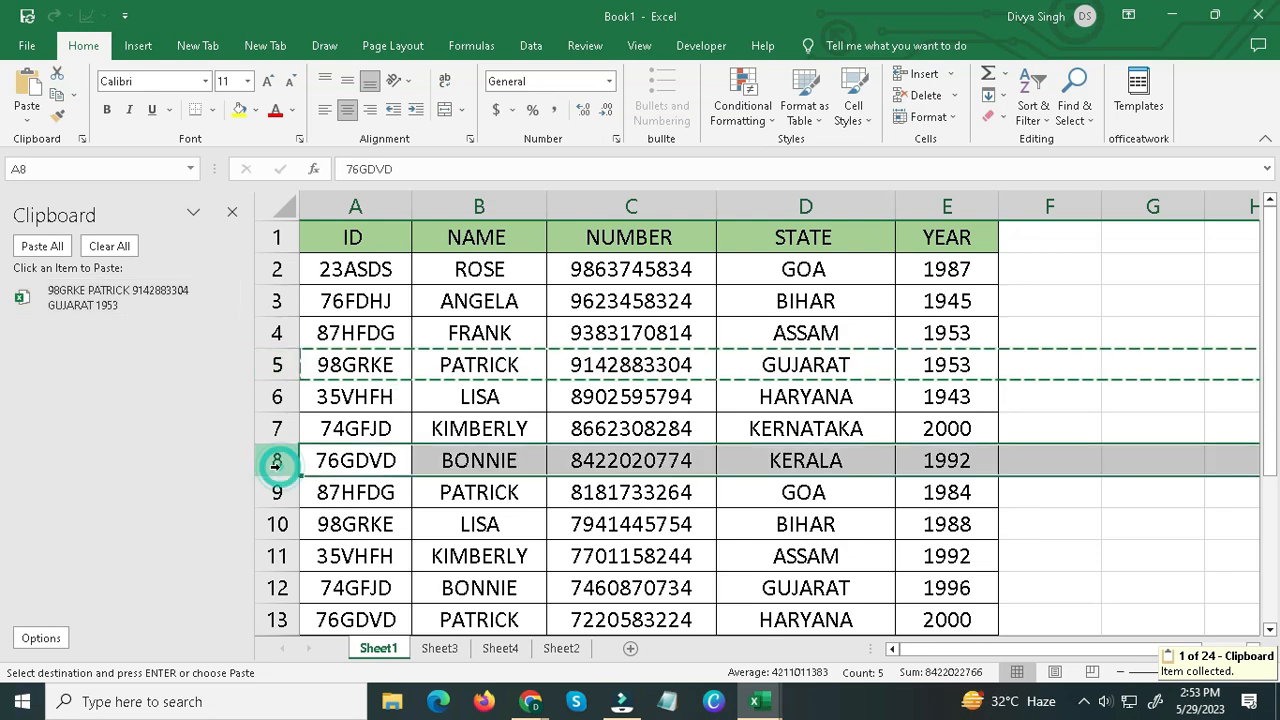
pyautogui.hotkey('ctrl', 'c')
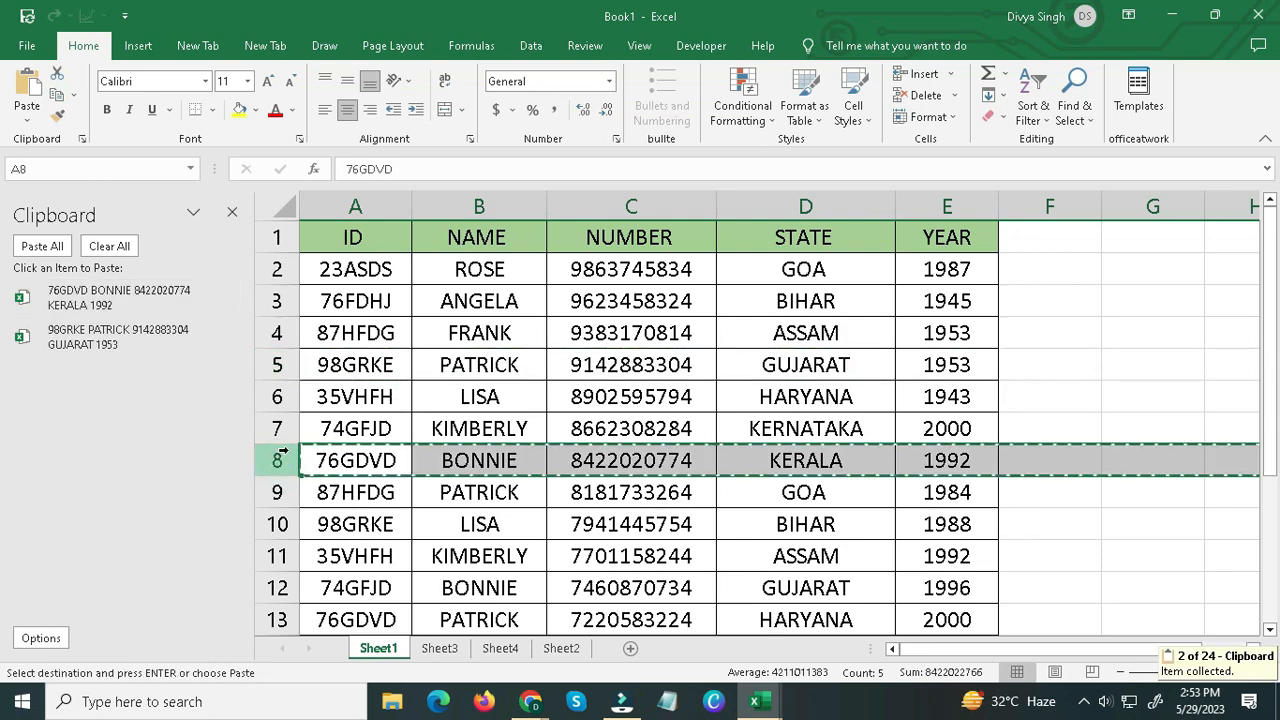
pyautogui.click(276, 556)
pyautogui.hotkey('ctrl', 'c')
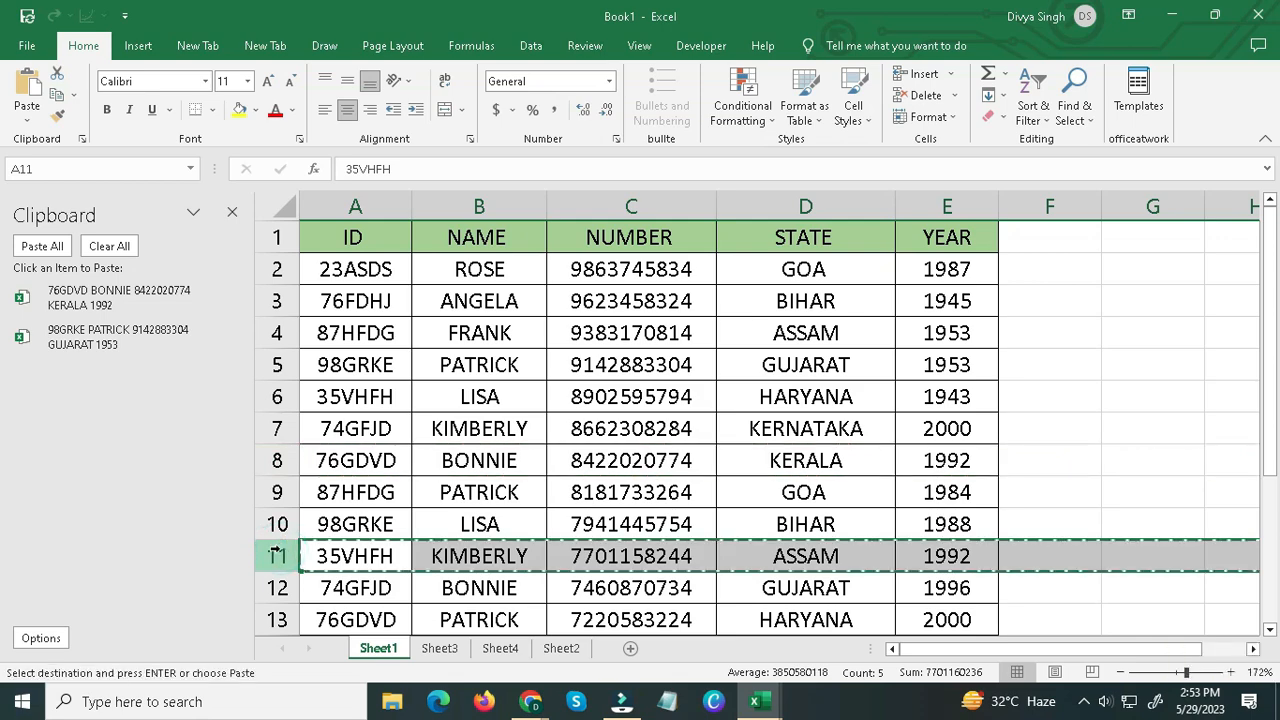
pyautogui.click(276, 620)
pyautogui.hotkey('ctrl', 'v')
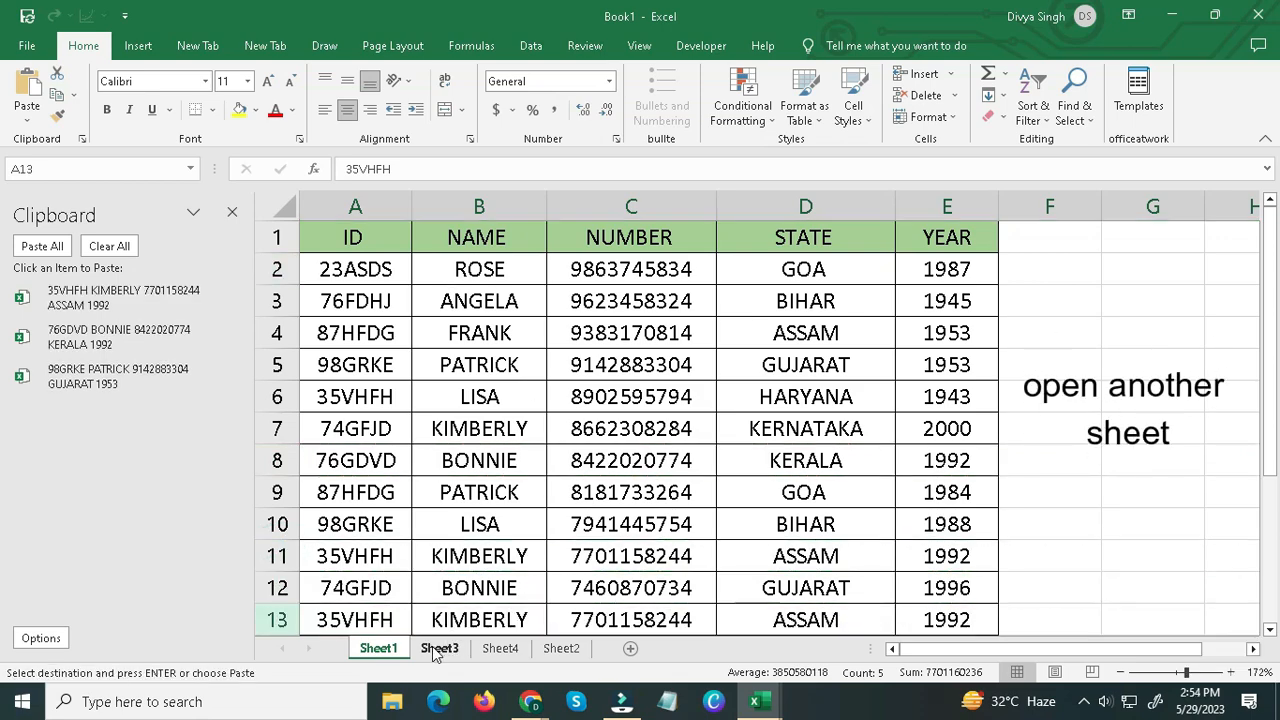
# Paste all the collected clipboard rows into Sheet3 starting at cell A1.
pyautogui.click(439, 648)
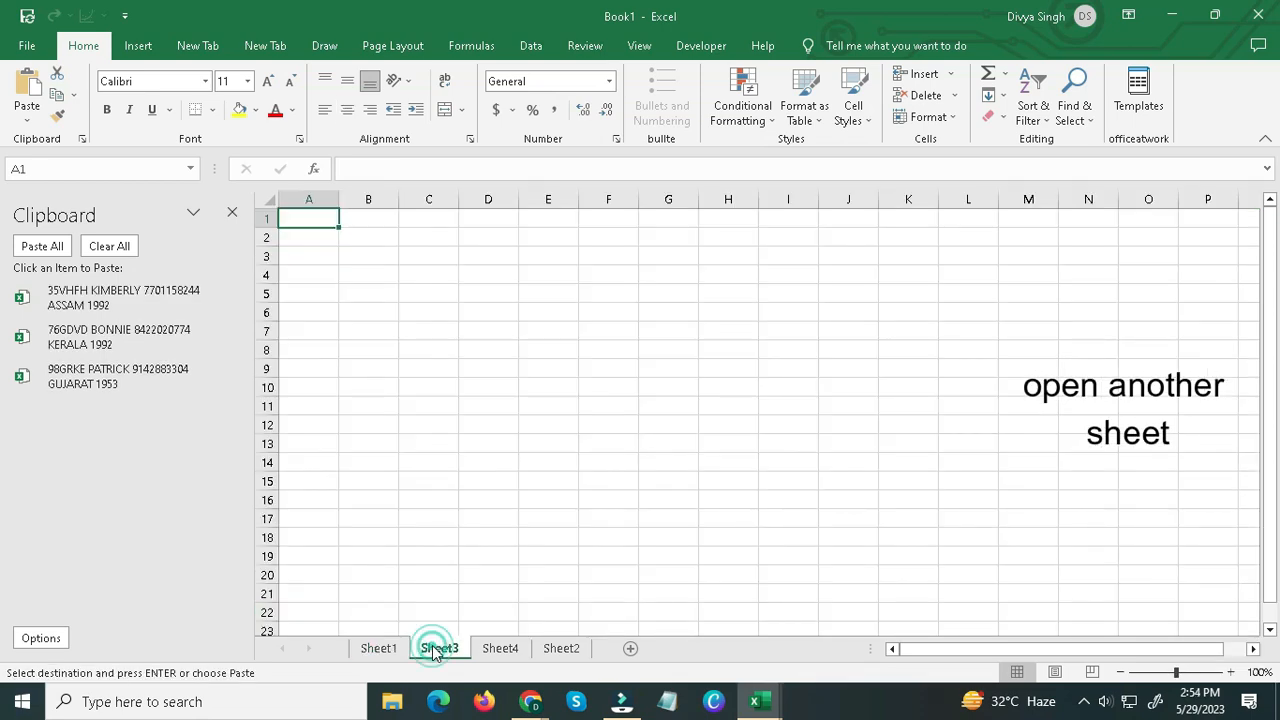
pyautogui.click(44, 246)
pyautogui.click(452, 343)
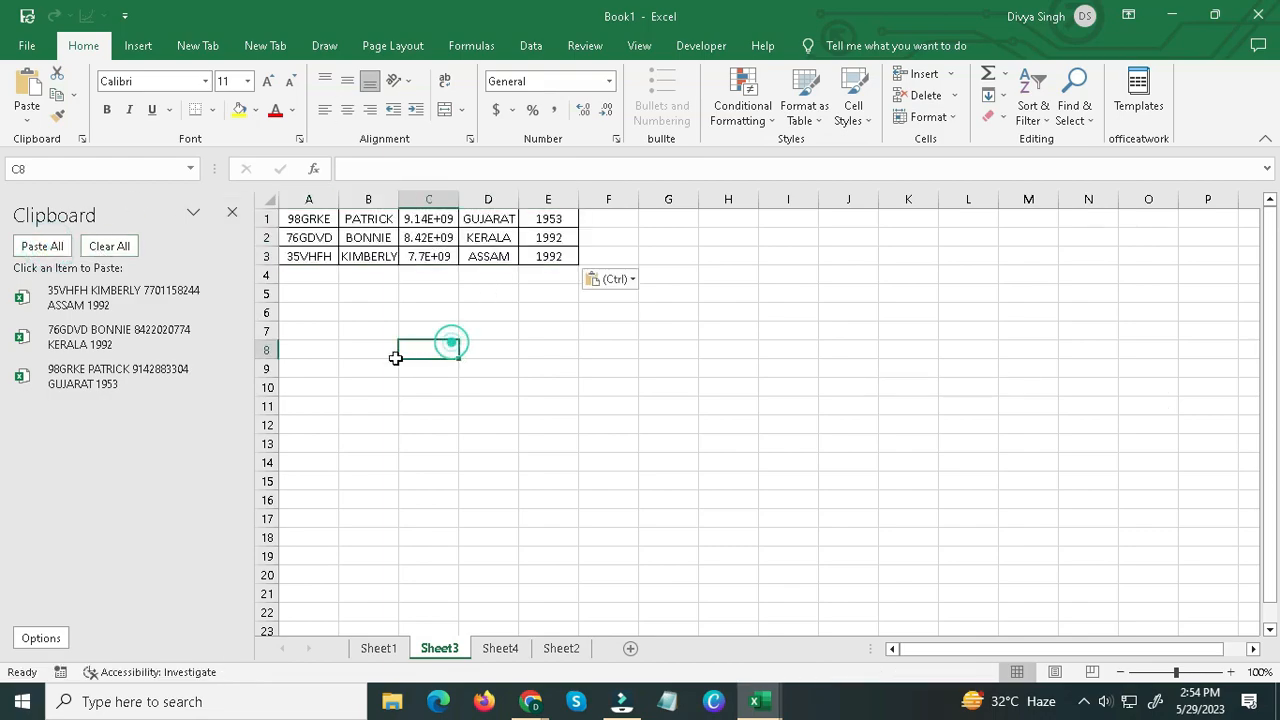
pyautogui.keyDown('ctrl'); pyautogui.scroll(8, 656, 375); pyautogui.keyUp('ctrl')
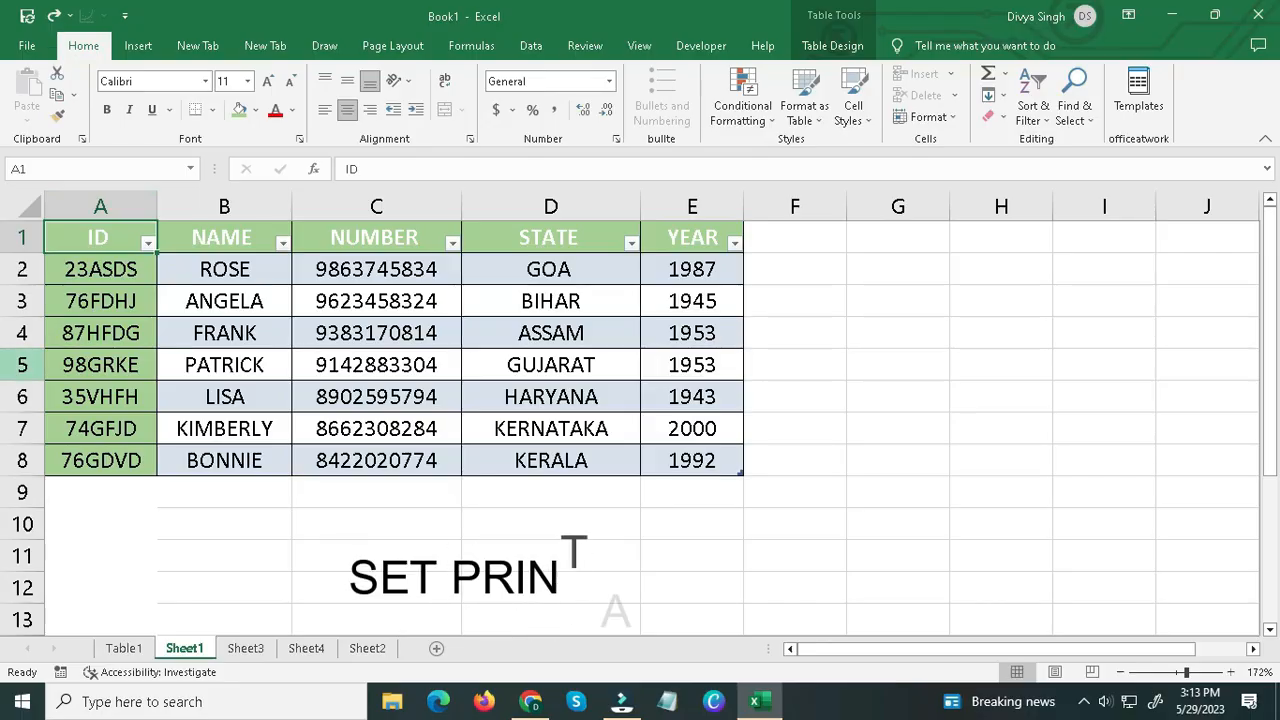
# Set the range A4:E6 of the Sheet1 table as the print area.
pyautogui.click(78, 337)
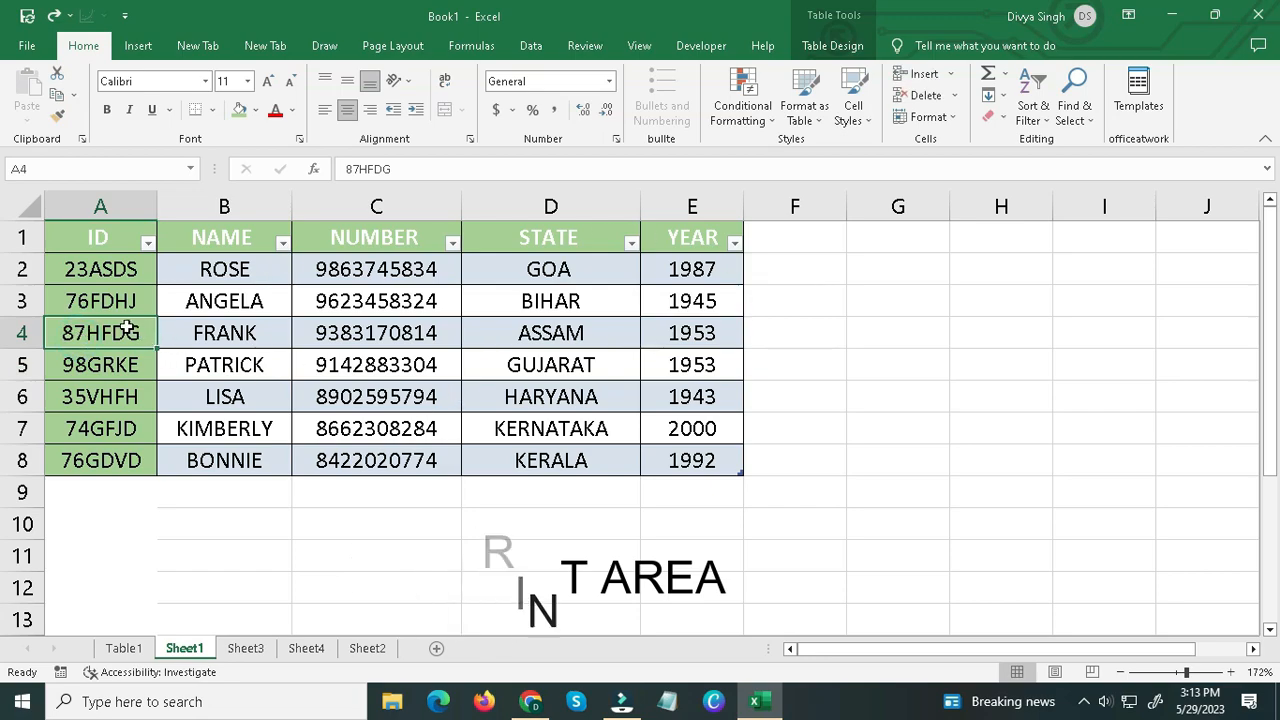
pyautogui.moveTo(129, 331); pyautogui.dragTo(665, 393)
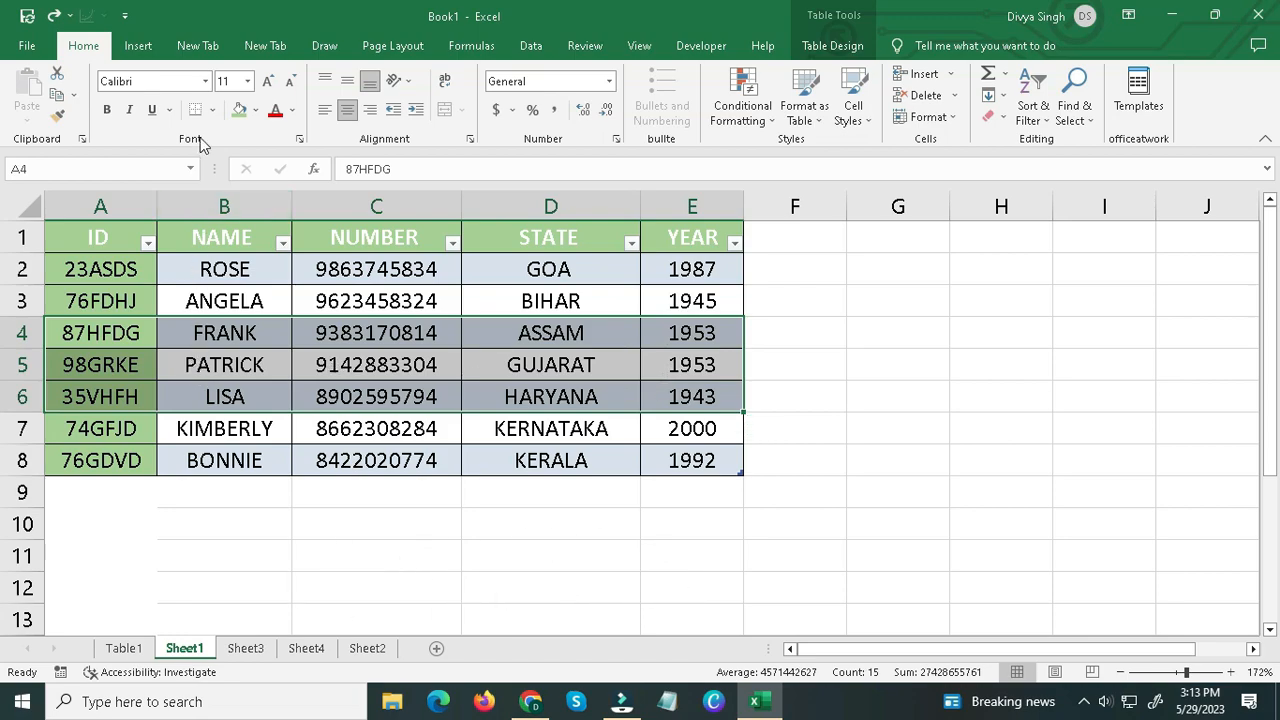
pyautogui.click(395, 50)
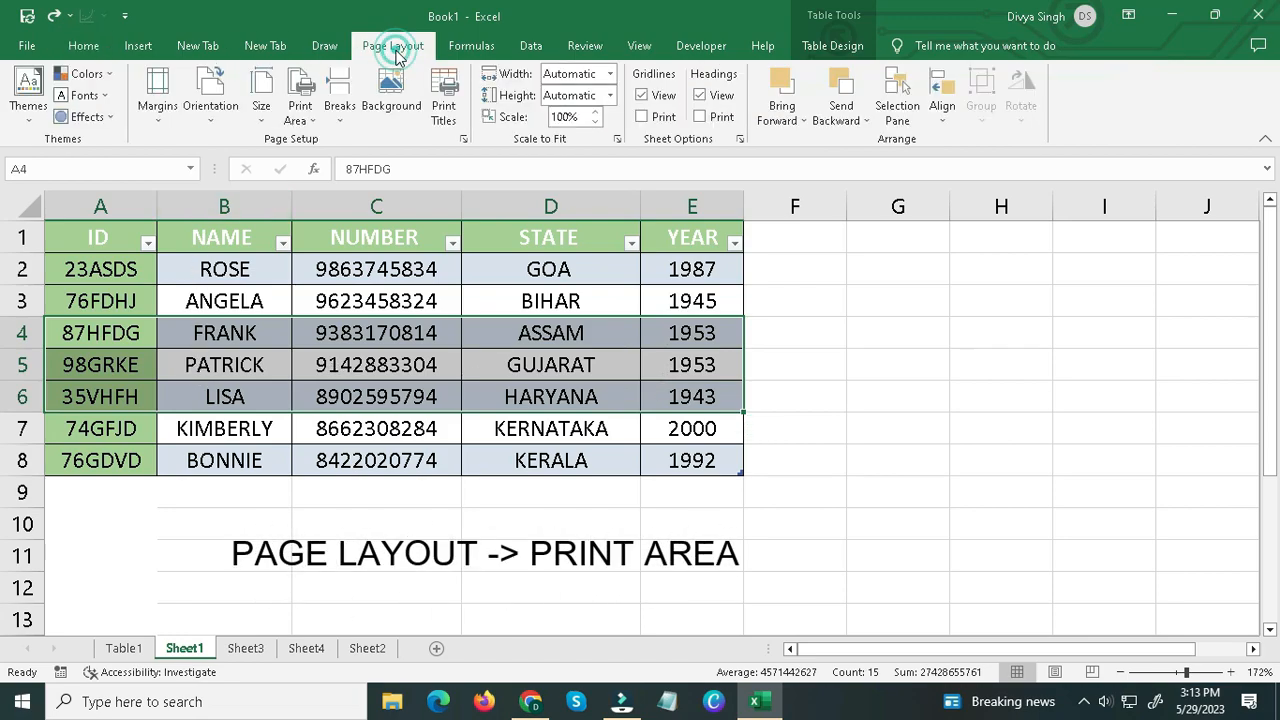
pyautogui.click(299, 95)
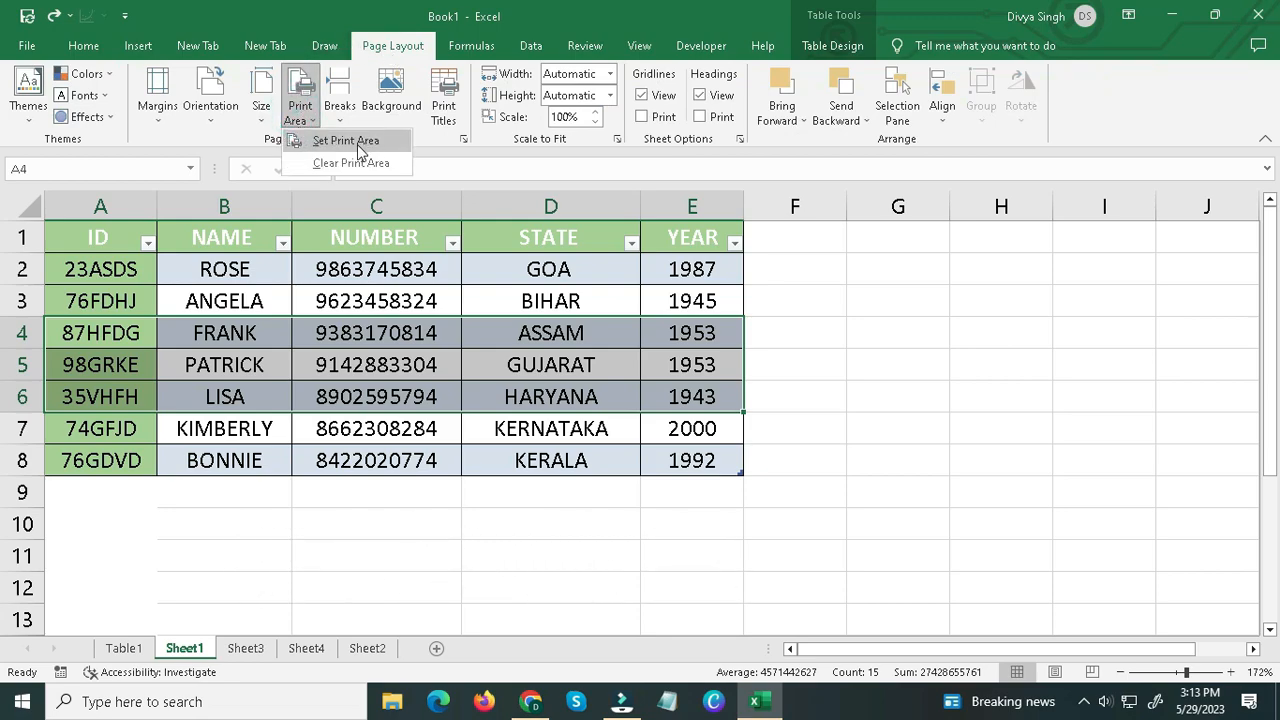
pyautogui.click(333, 140)
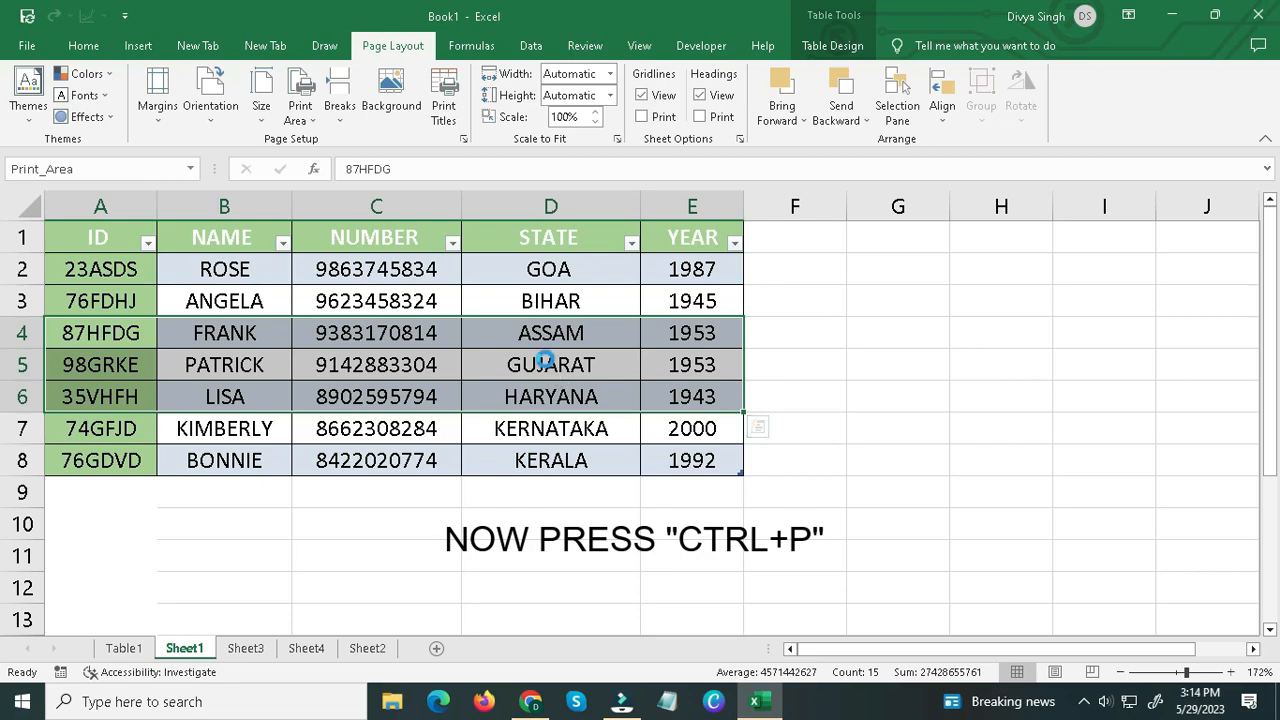
# Open the print preview and examine which part of the Sheet1 table it contains.
pyautogui.hotkey('ctrl', 'p')
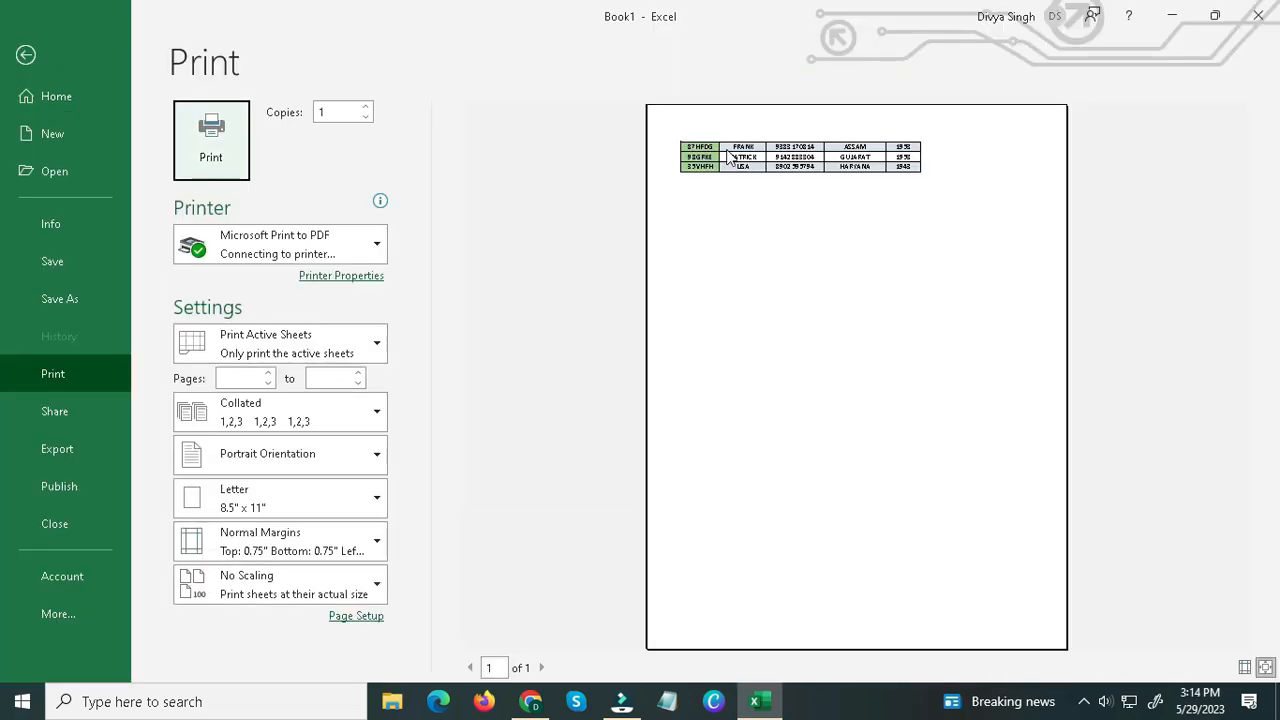
pyautogui.click(756, 132)
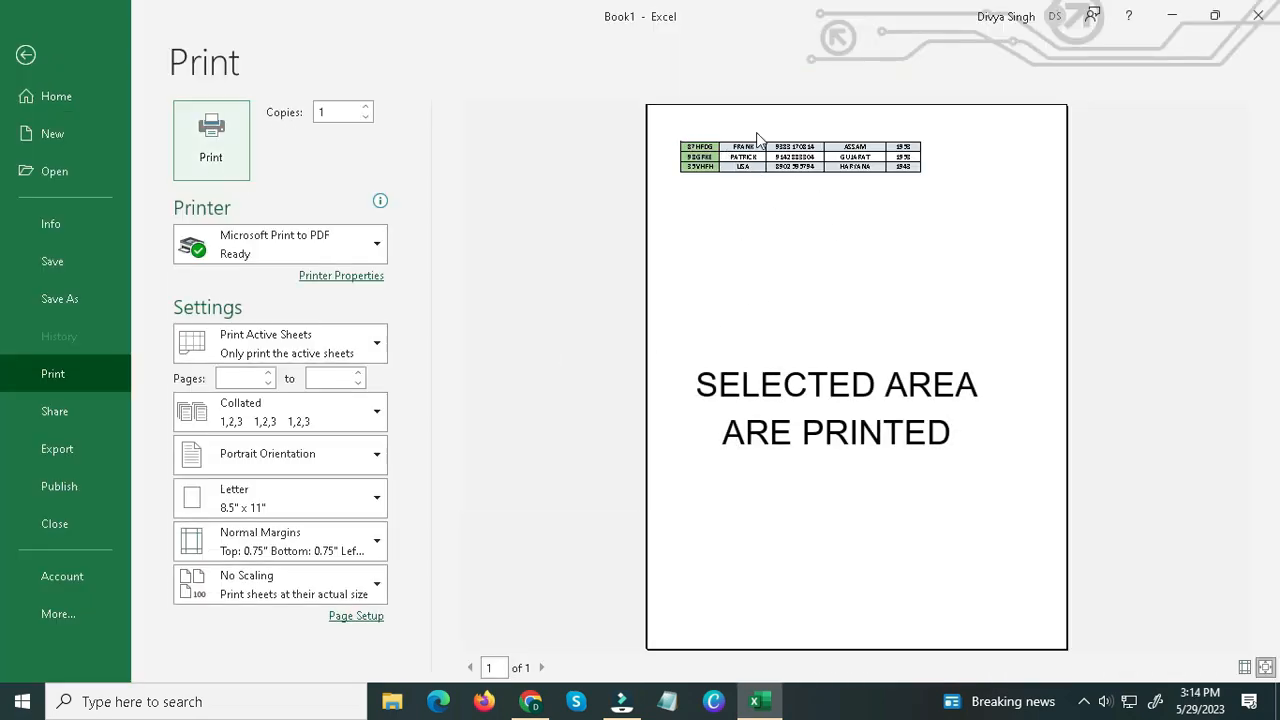
pyautogui.click(765, 199)
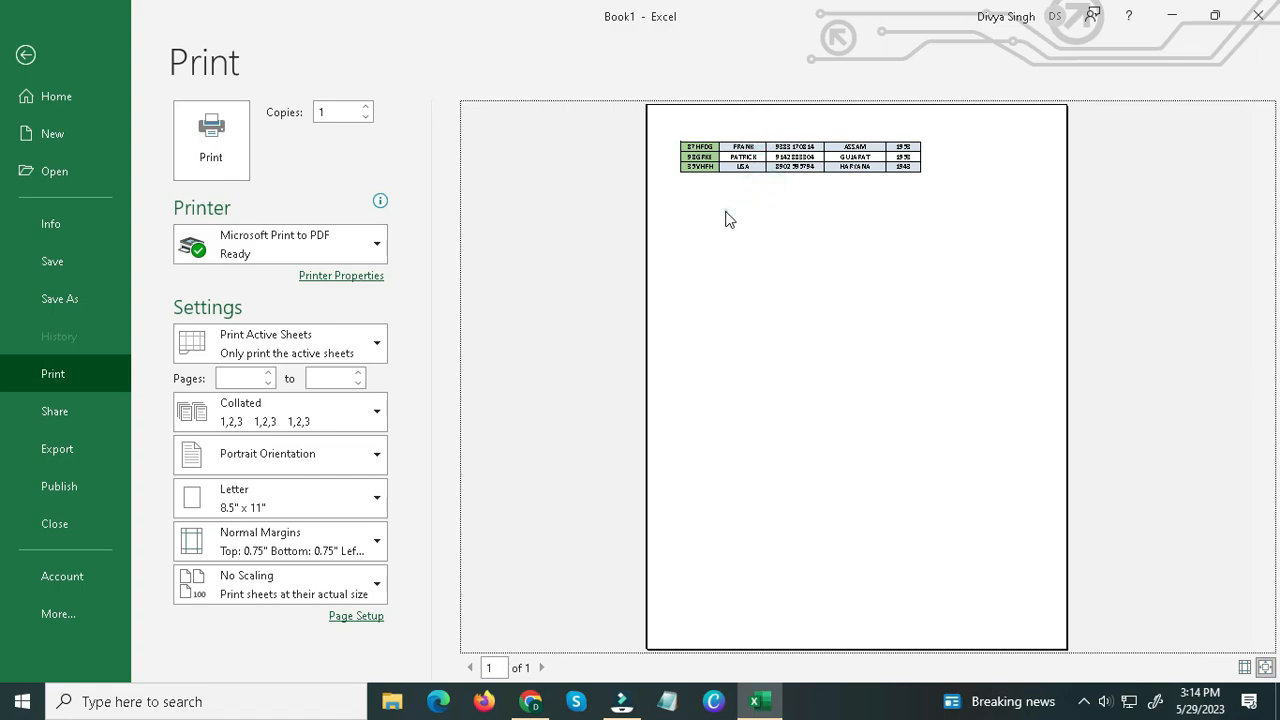
pyautogui.click(725, 216)
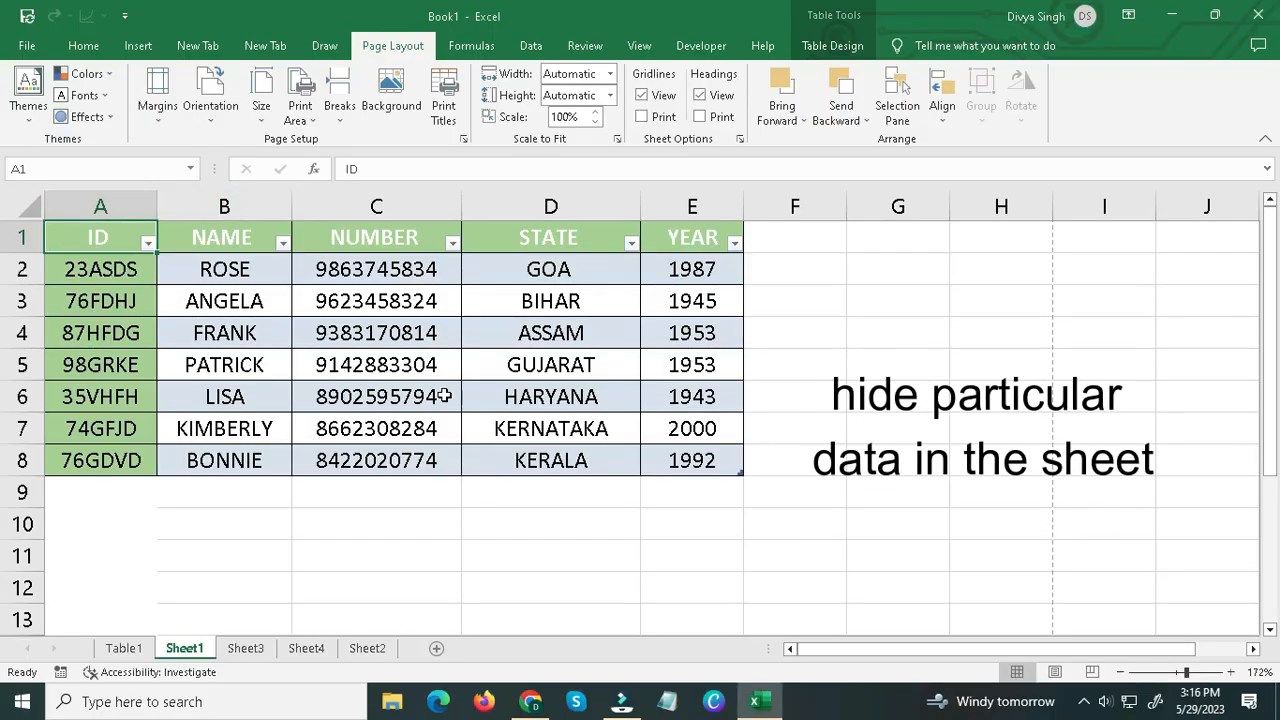
# Hide the contents of cells B5:C5 on Sheet1 by applying the custom number format ;;;.
pyautogui.moveTo(95, 232); pyautogui.dragTo(709, 457)
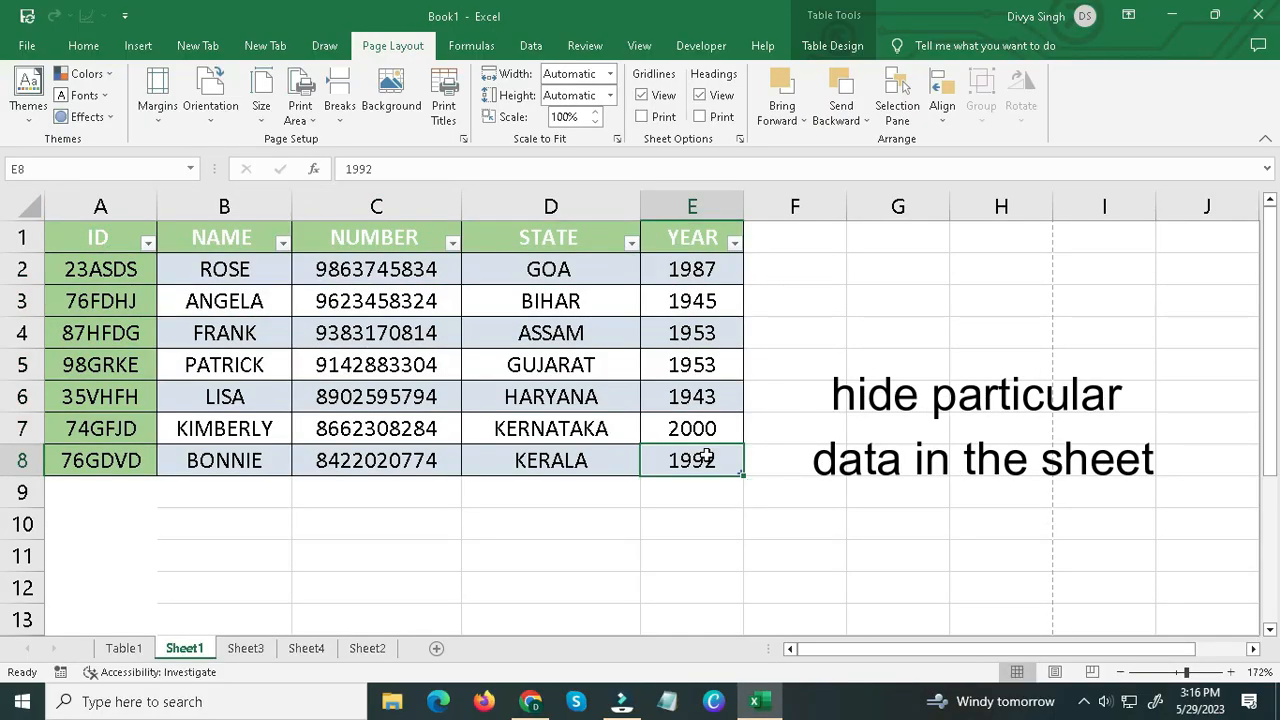
pyautogui.click(237, 365)
pyautogui.moveTo(237, 365); pyautogui.dragTo(373, 364)
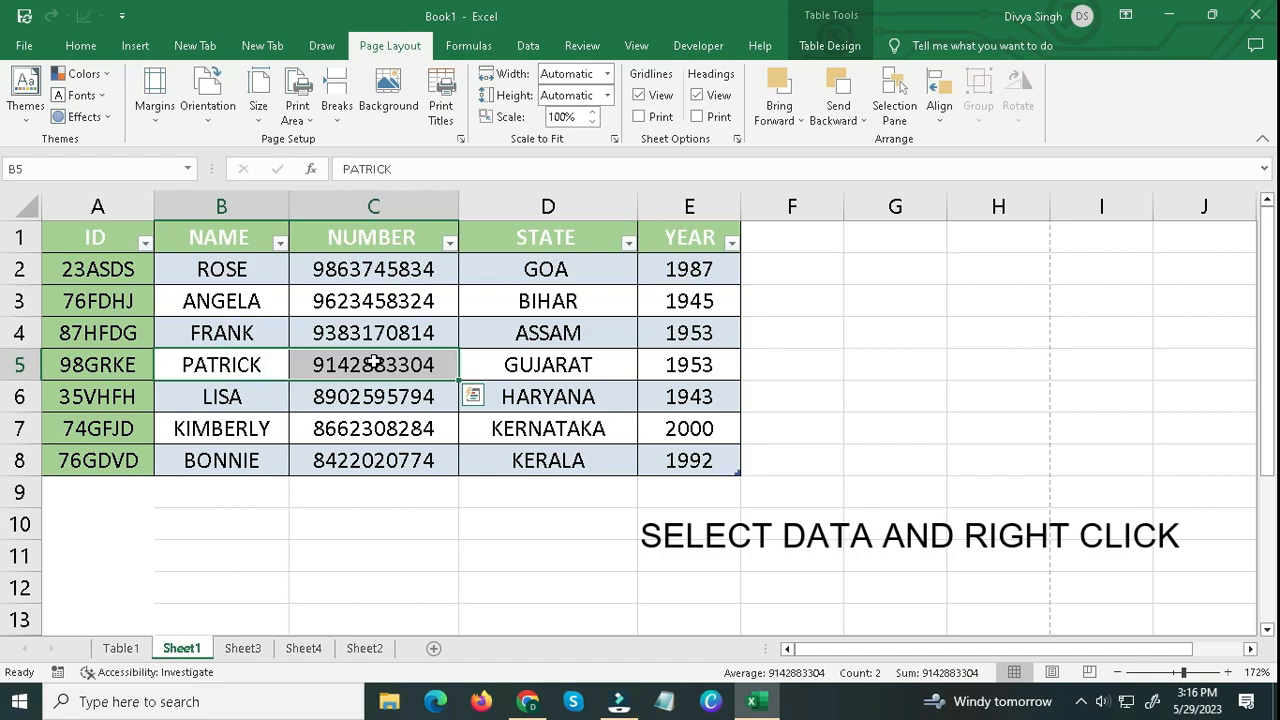
pyautogui.rightClick(373, 364)
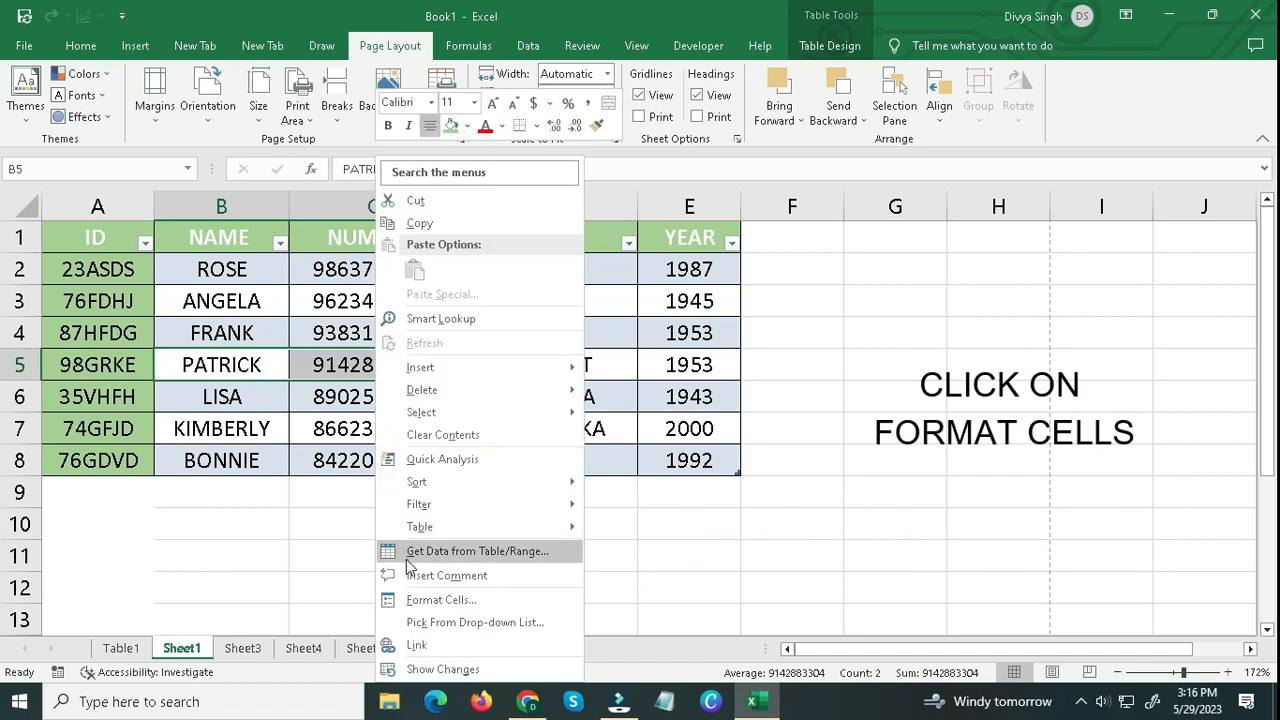
pyautogui.click(441, 600)
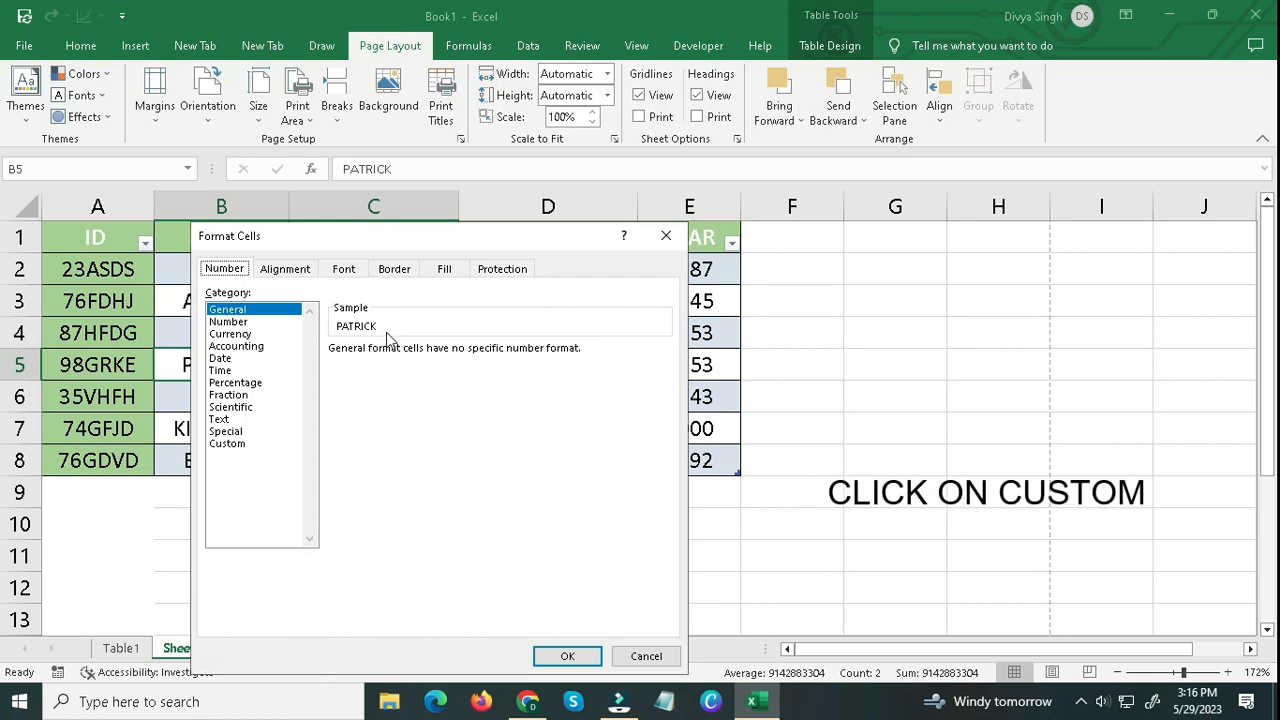
pyautogui.click(230, 446)
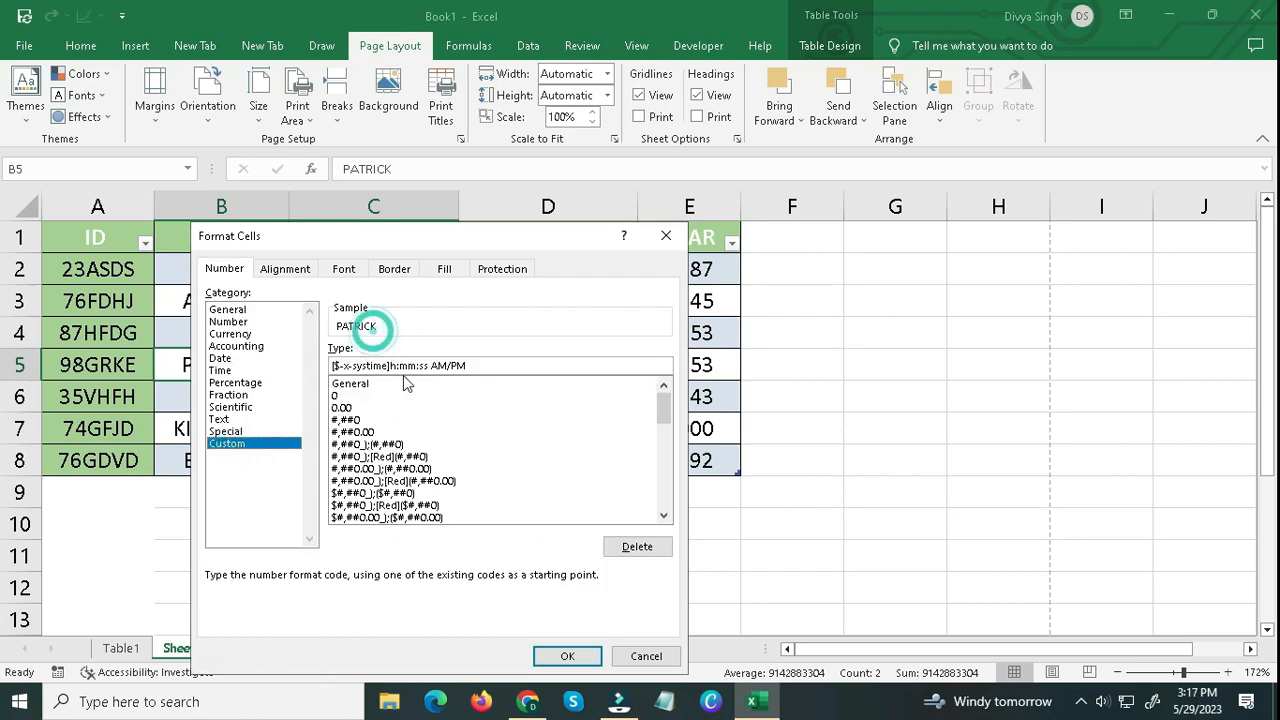
pyautogui.moveTo(486, 366); pyautogui.dragTo(313, 369)
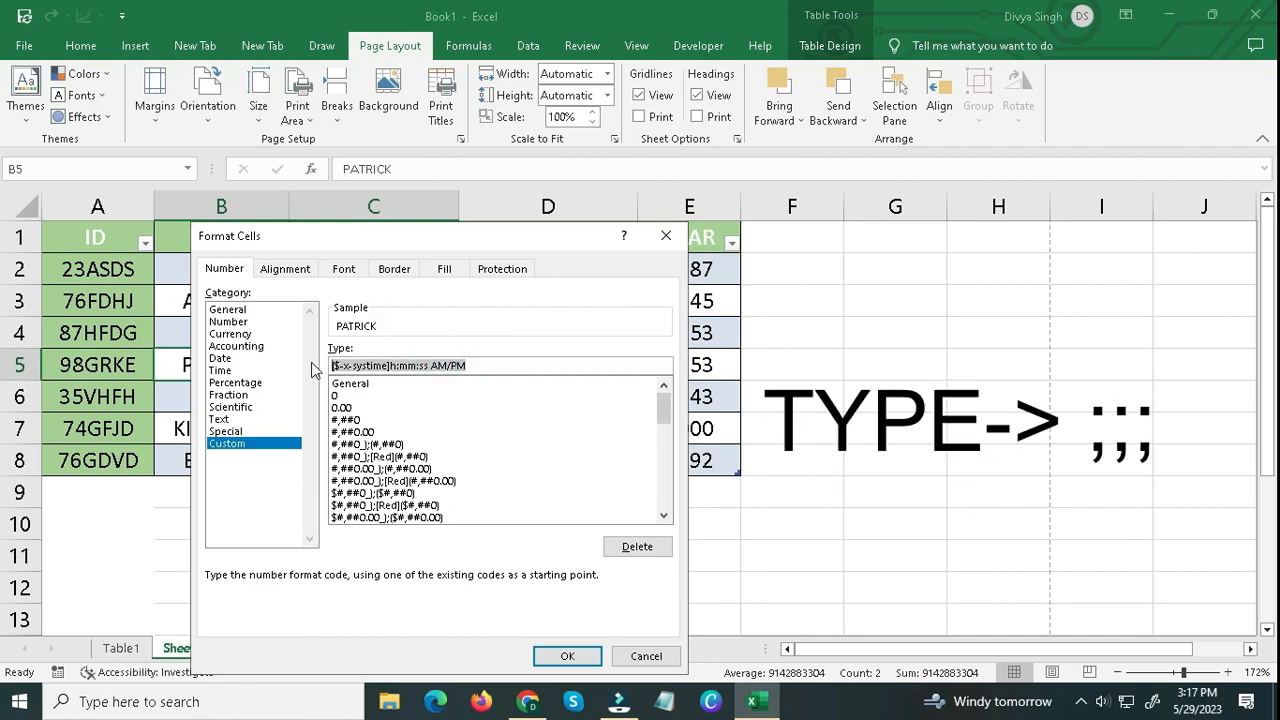
pyautogui.write(';;;')
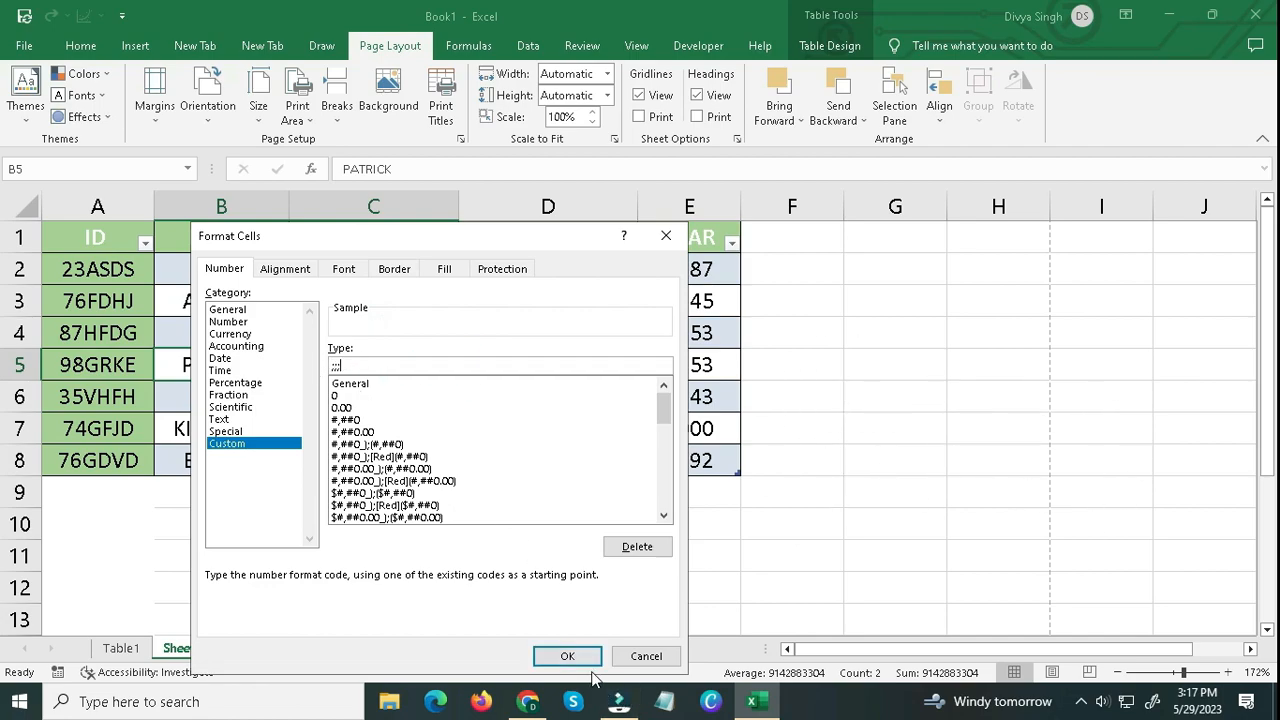
pyautogui.click(567, 656)
pyautogui.click(406, 526)
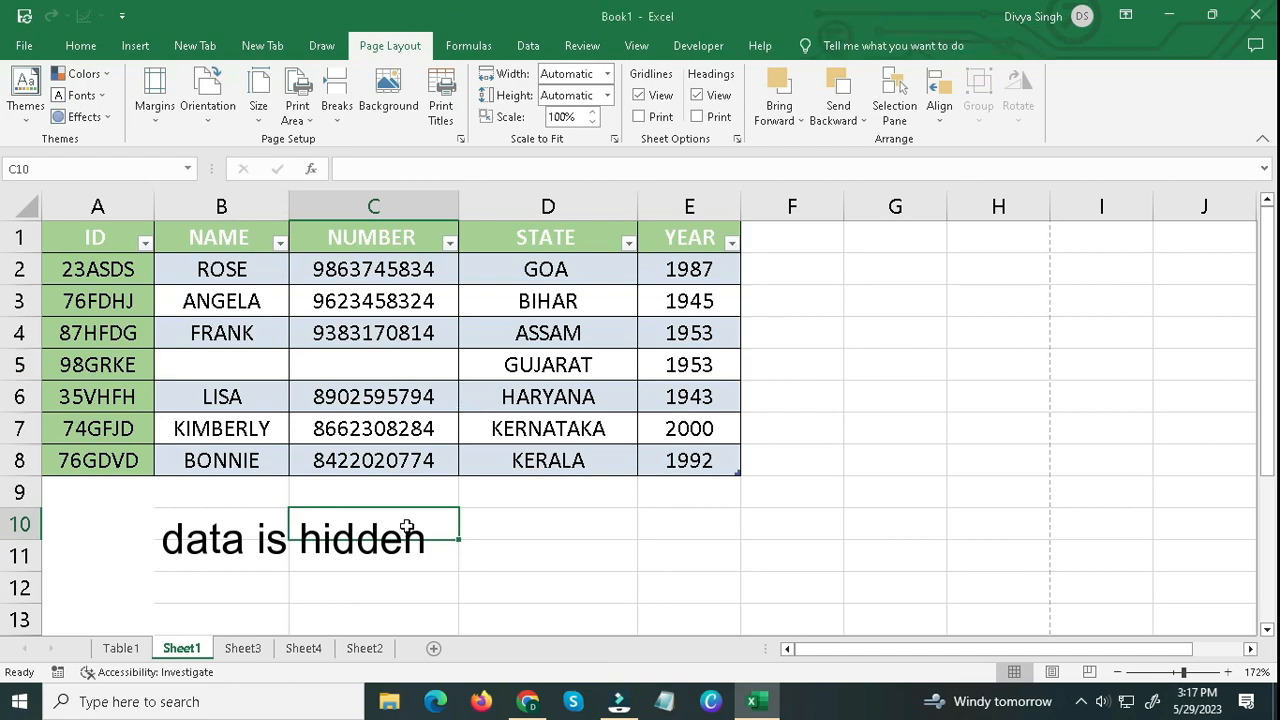
# Remove the ;;; custom number format from cells B5:C5 to show their contents again.
pyautogui.click(223, 364)
pyautogui.click(331, 380)
pyautogui.moveTo(251, 358); pyautogui.dragTo(295, 370)
pyautogui.click(314, 370)
pyautogui.click(277, 368)
pyautogui.rightClick(293, 375)
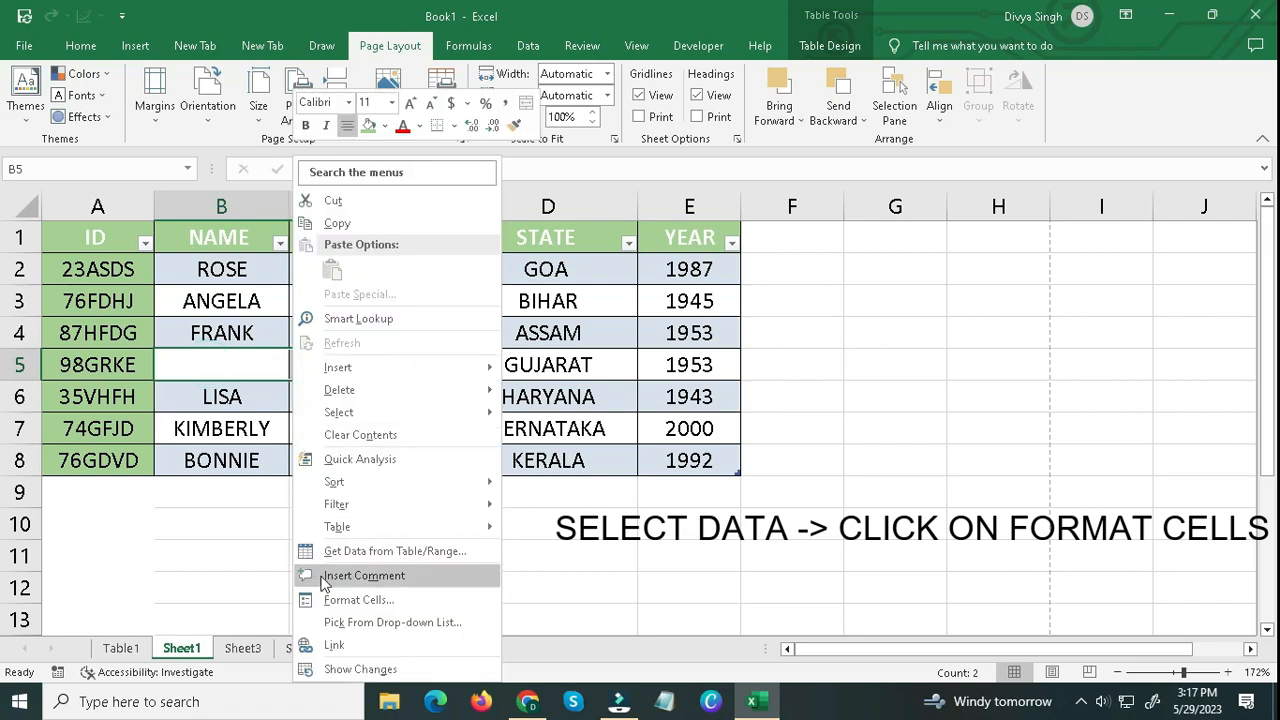
pyautogui.click(348, 602)
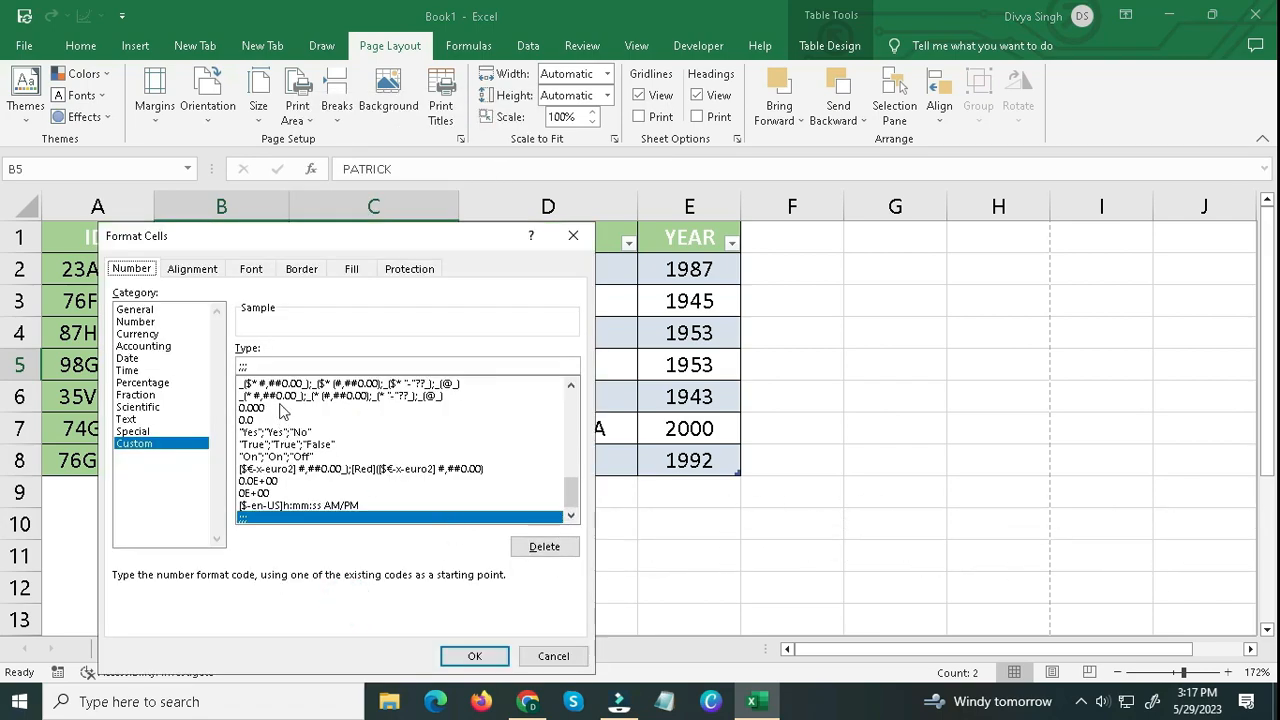
pyautogui.doubleClick(283, 368)
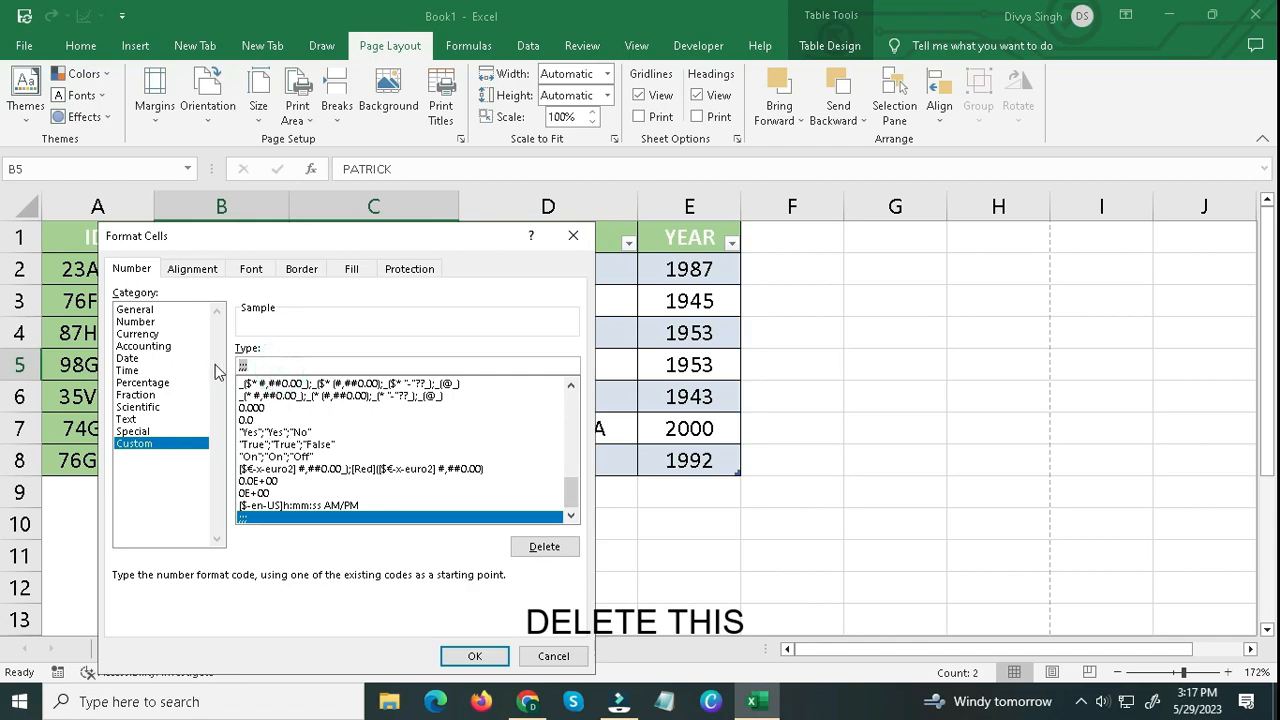
pyautogui.press('BackSpace')
pyautogui.click(462, 658)
pyautogui.click(428, 534)
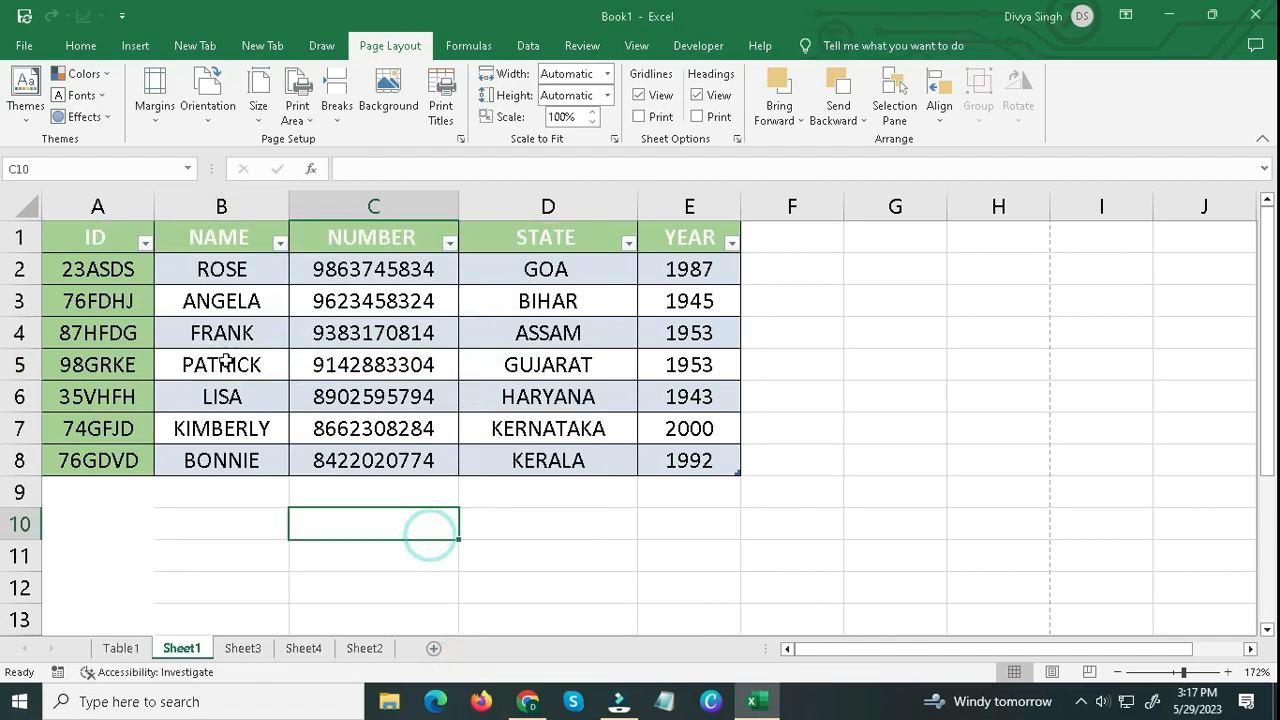
pyautogui.click(260, 365)
pyautogui.click(355, 366)
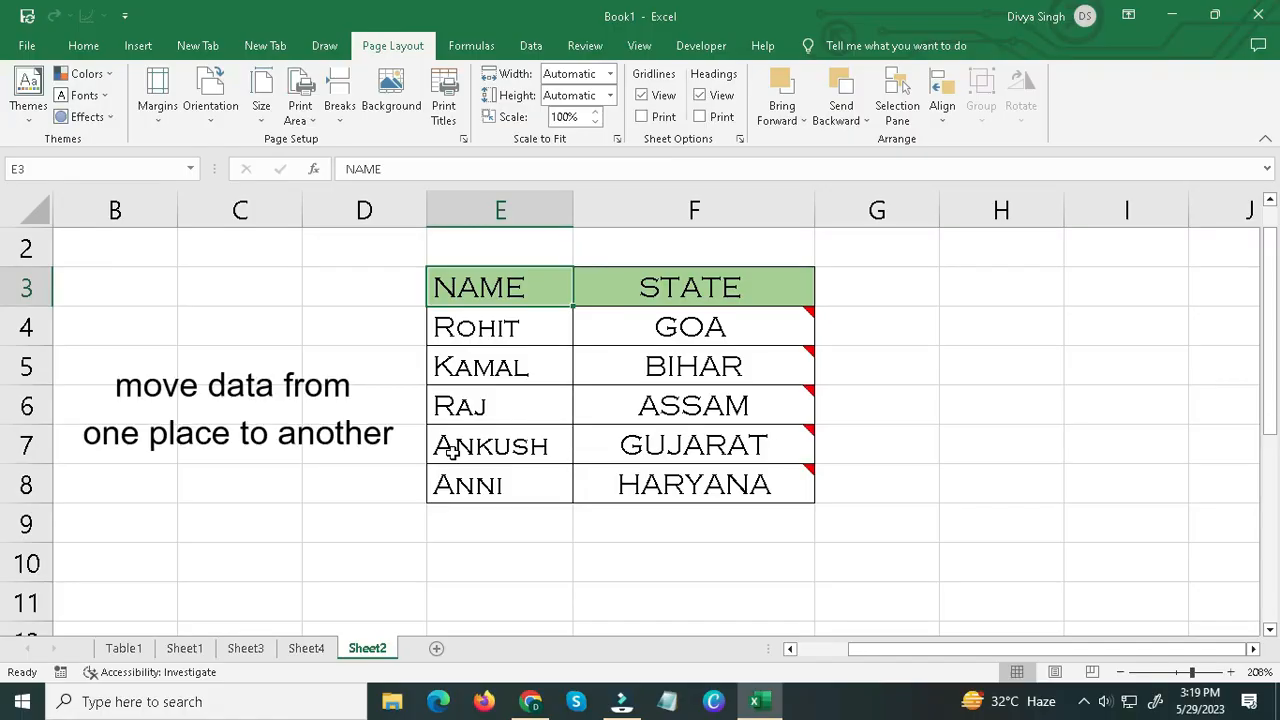
# Move the whole NAME and STATE table on Sheet2 to C6:D11, and shift it again toward the empty columns beyond it.
pyautogui.moveTo(627, 292); pyautogui.dragTo(709, 486)
pyautogui.click(655, 483)
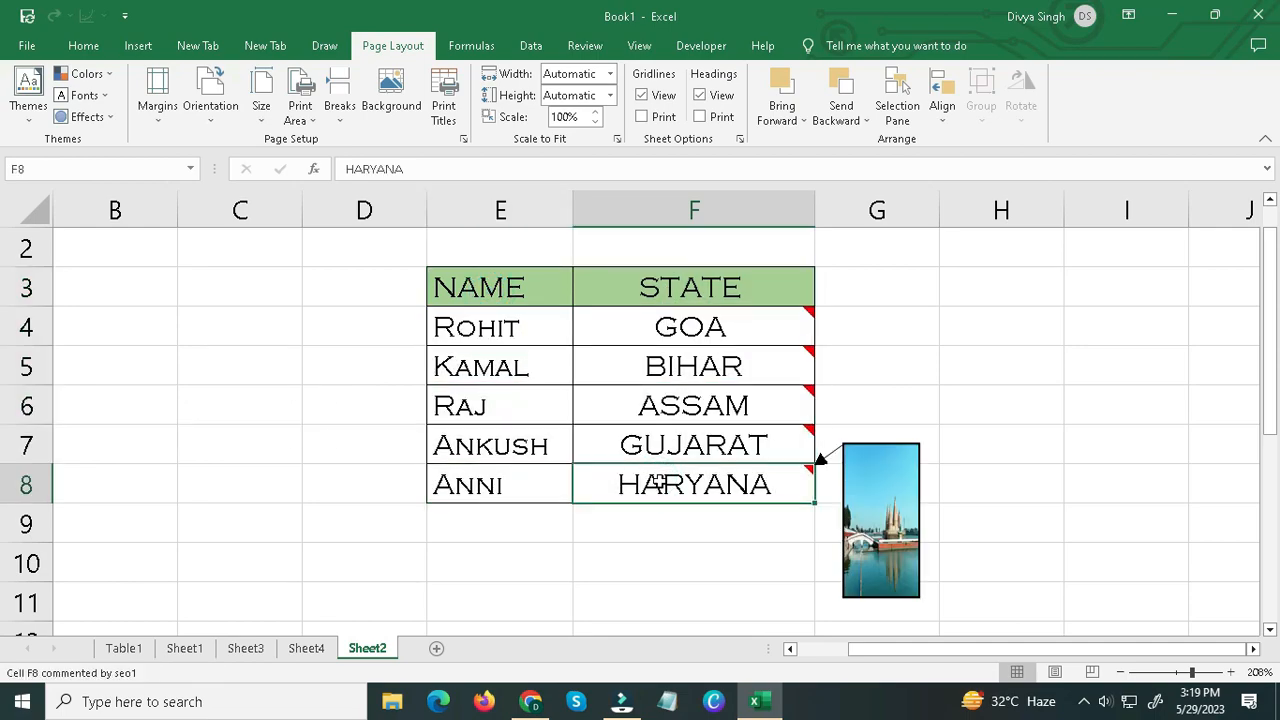
pyautogui.click(520, 318)
pyautogui.hotkey('ctrl', 'a')
pyautogui.moveTo(433, 508); pyautogui.dragTo(287, 606)
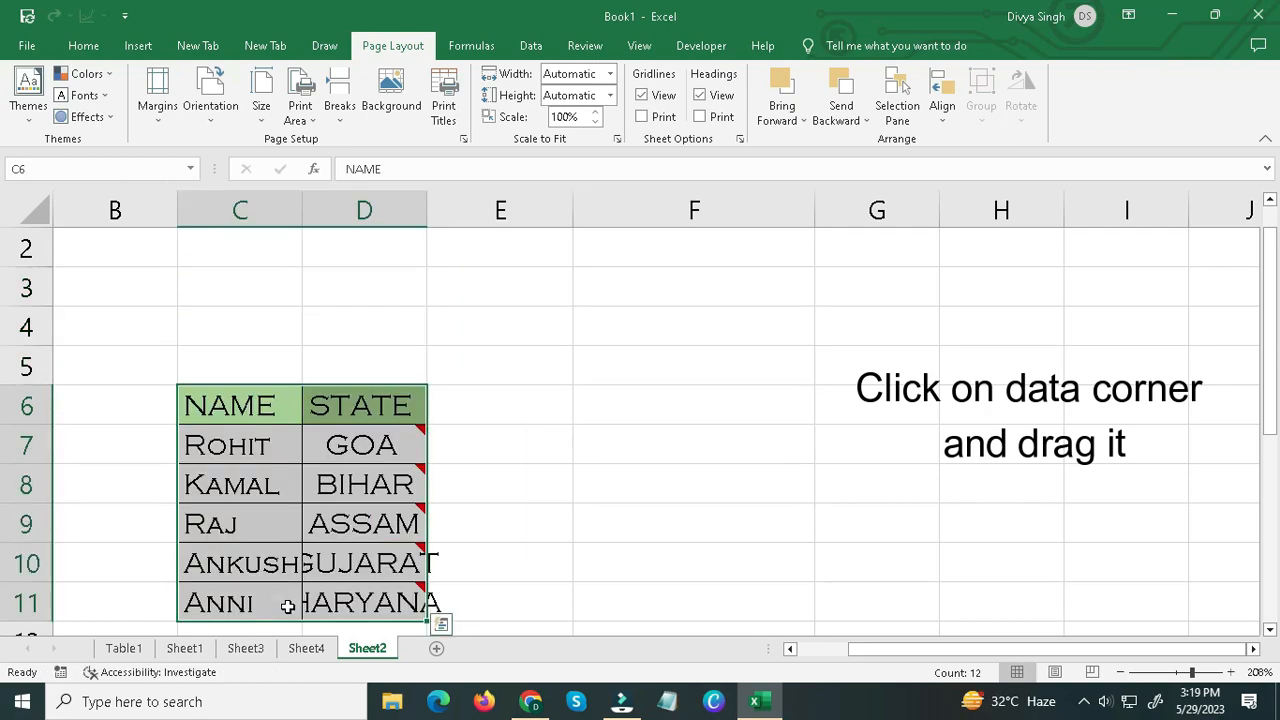
pyautogui.moveTo(423, 386); pyautogui.dragTo(940, 378)
pyautogui.click(751, 400)
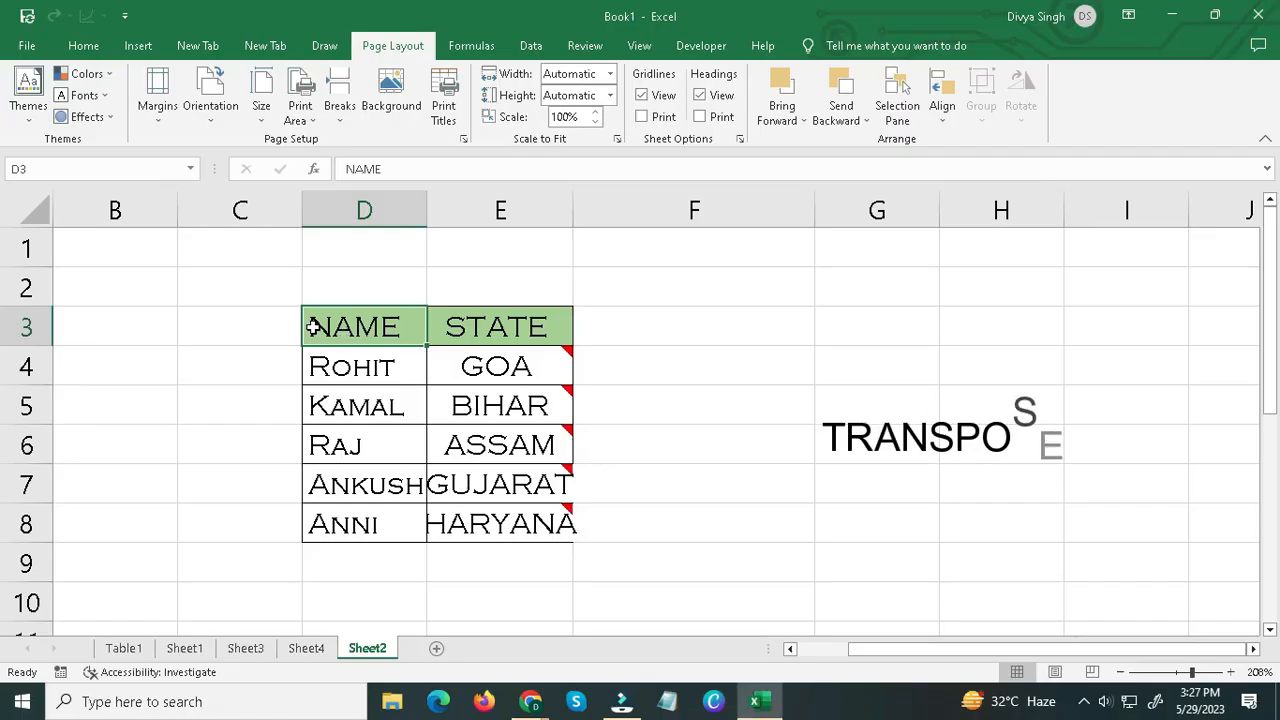
pyautogui.moveTo(312, 325); pyautogui.dragTo(510, 525)
pyautogui.click(389, 343)
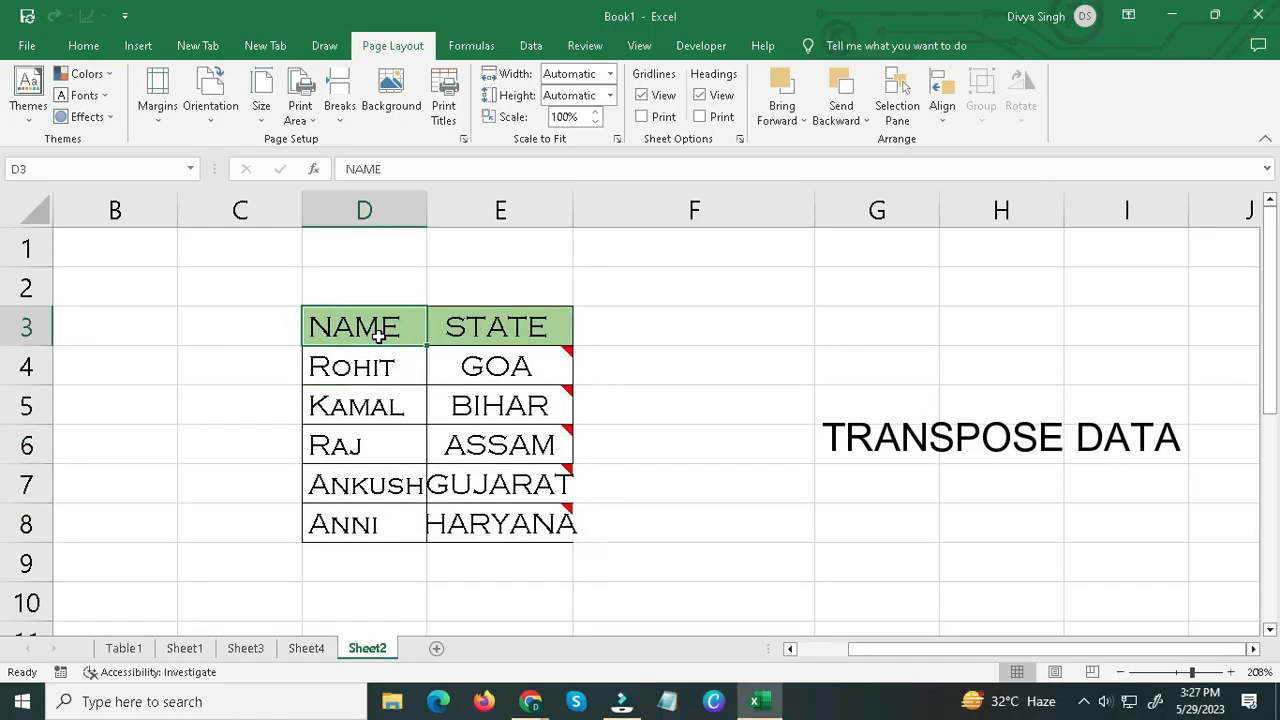
pyautogui.moveTo(372, 327); pyautogui.dragTo(400, 525)
pyautogui.moveTo(760, 371); pyautogui.dragTo(1111, 371)
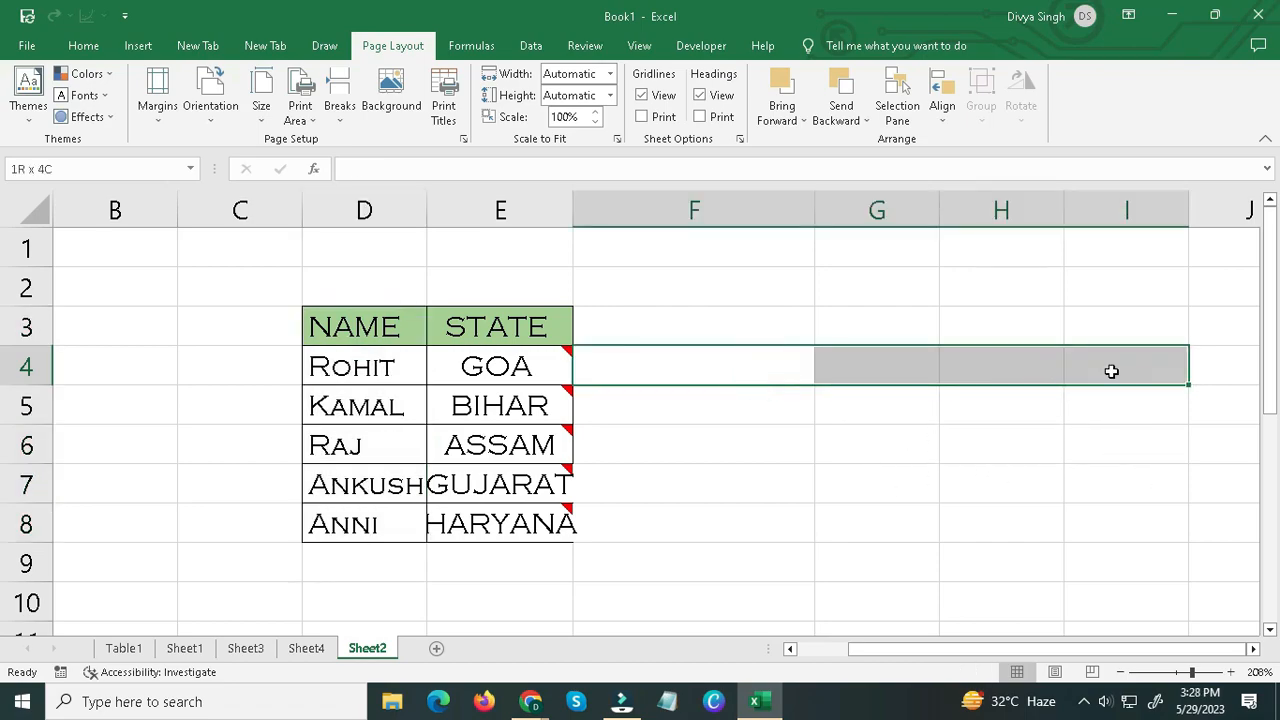
pyautogui.click(1111, 371)
pyautogui.moveTo(349, 326); pyautogui.dragTo(500, 334)
pyautogui.moveTo(729, 335); pyautogui.dragTo(731, 374)
pyautogui.click(731, 374)
# Copy the NAME and STATE table in D3:E8 and paste it transposed starting at cell G3.
pyautogui.moveTo(334, 323); pyautogui.dragTo(481, 522)
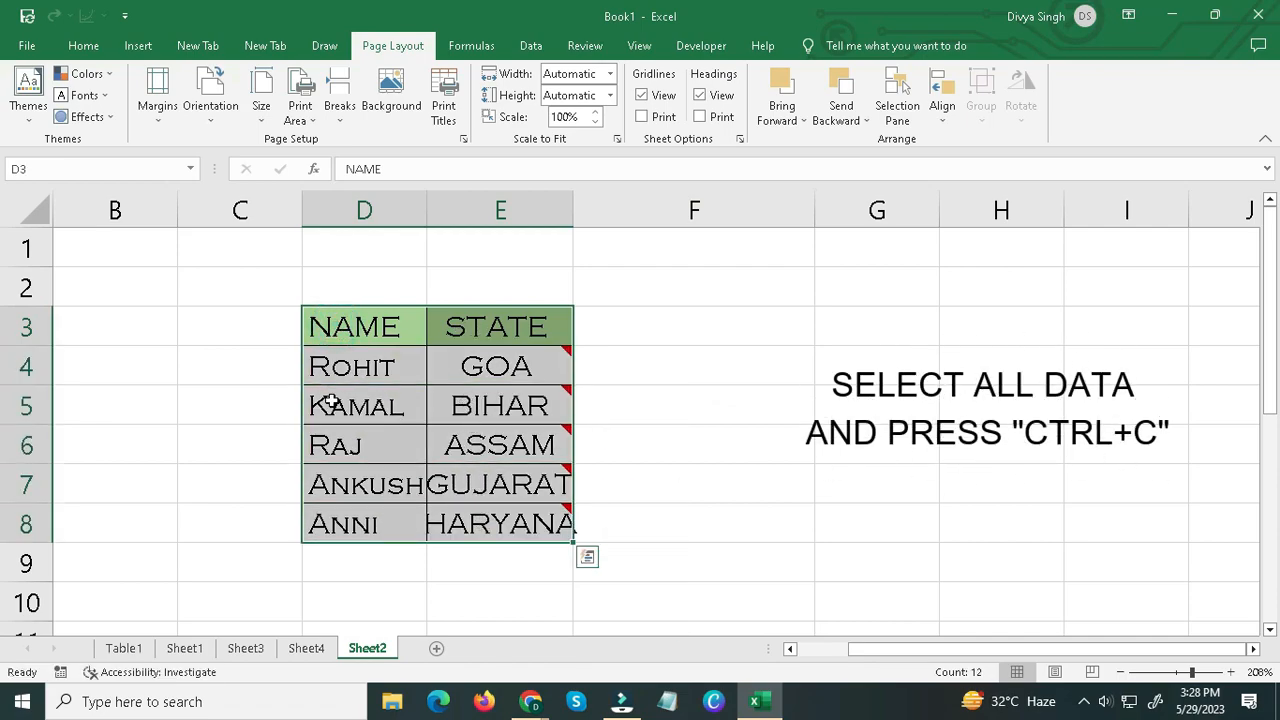
pyautogui.hotkey('ctrl', 'c')
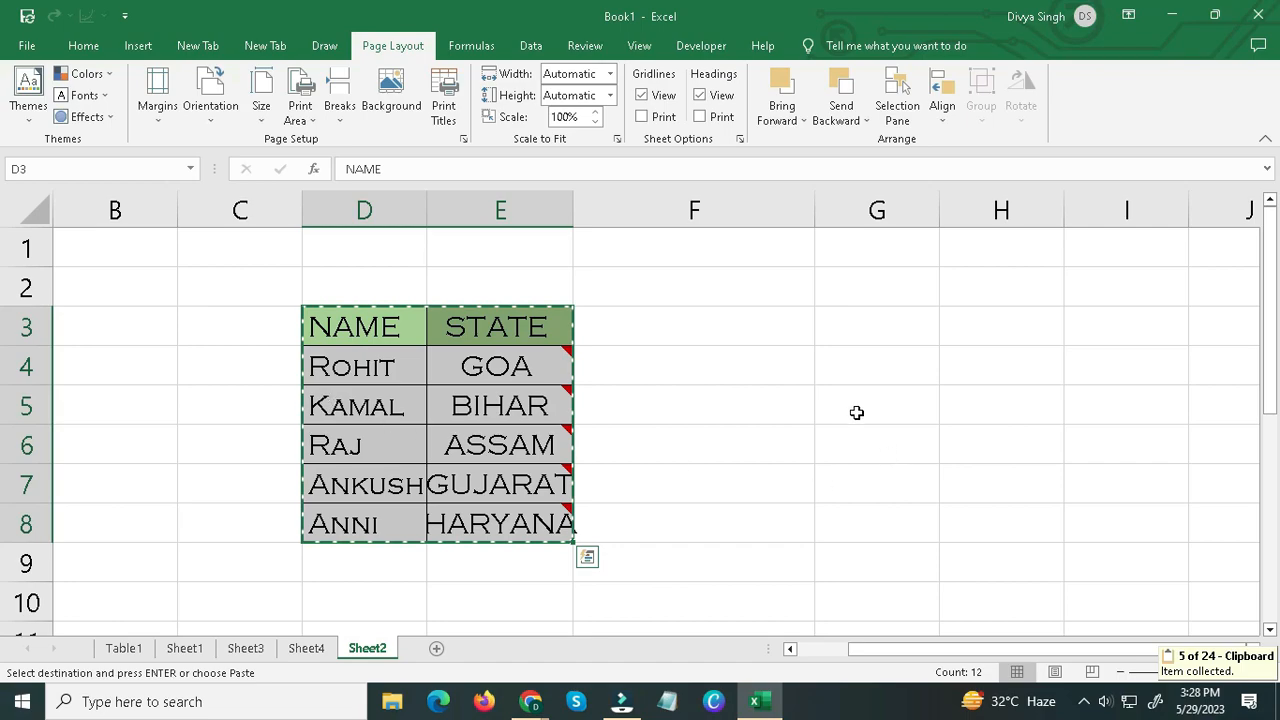
pyautogui.click(830, 330)
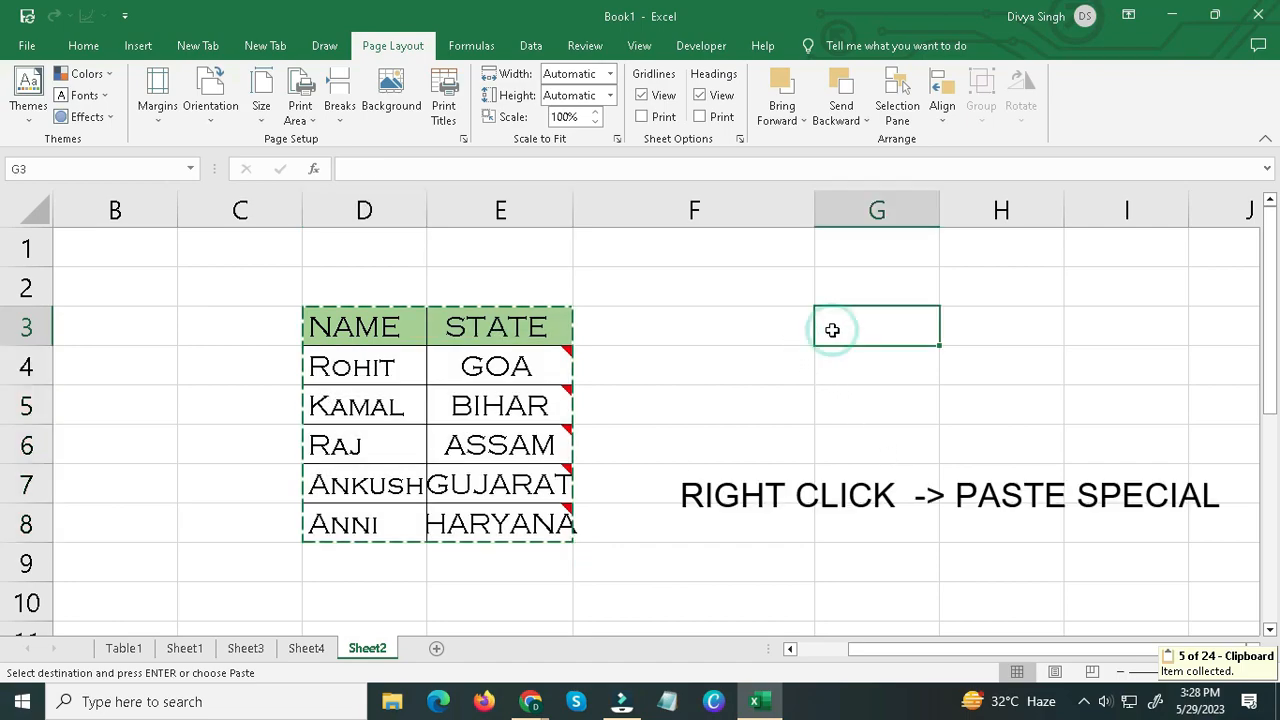
pyautogui.rightClick(832, 330)
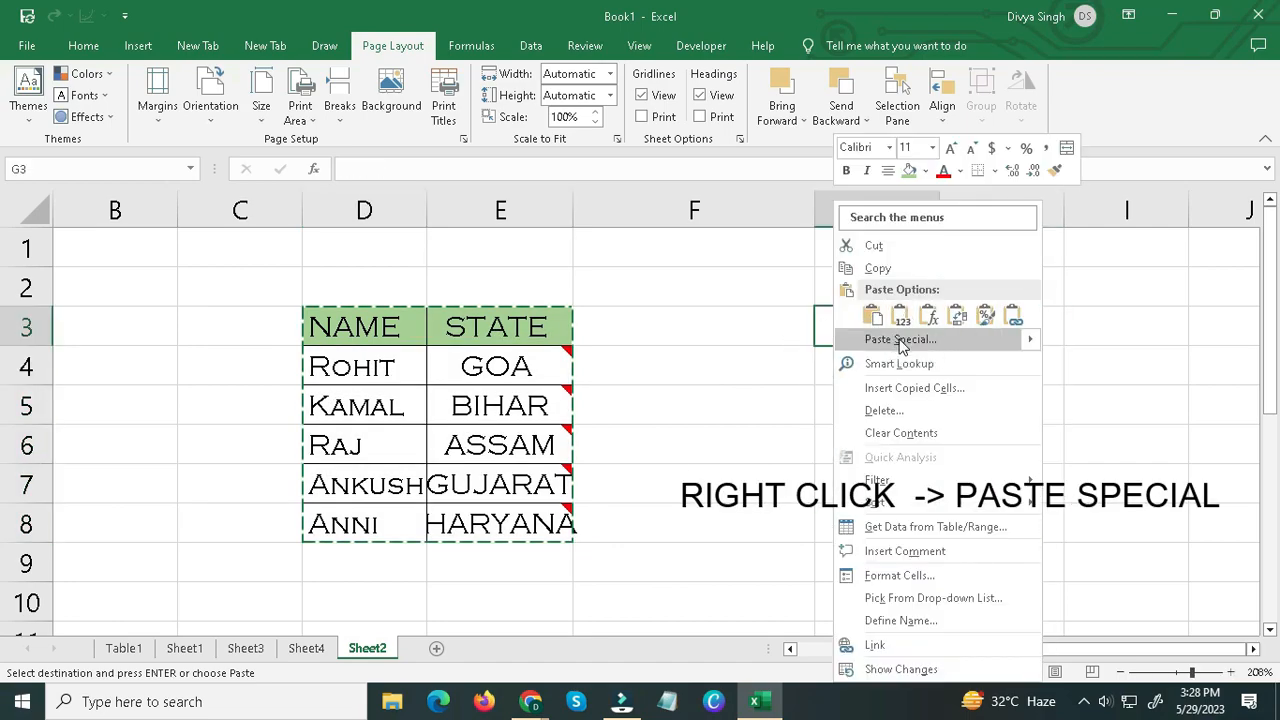
pyautogui.click(895, 341)
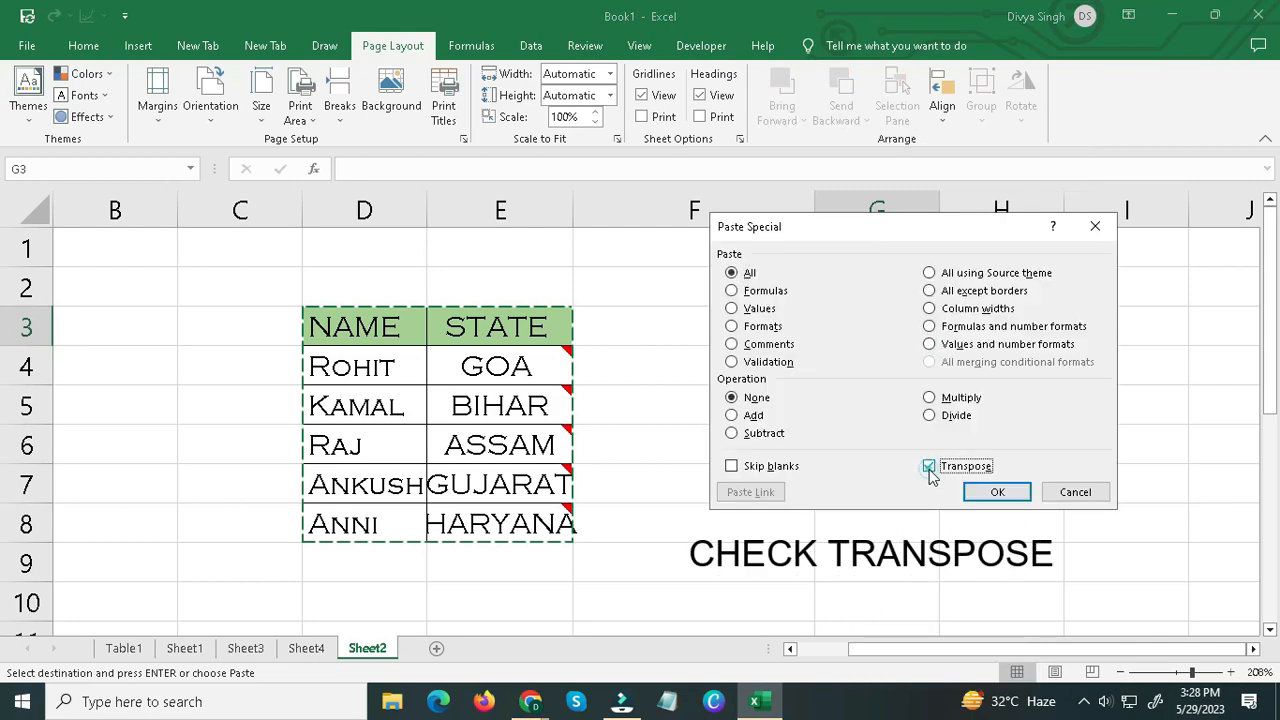
pyautogui.click(977, 491)
pyautogui.moveTo(926, 655); pyautogui.dragTo(997, 656)
pyautogui.click(604, 326)
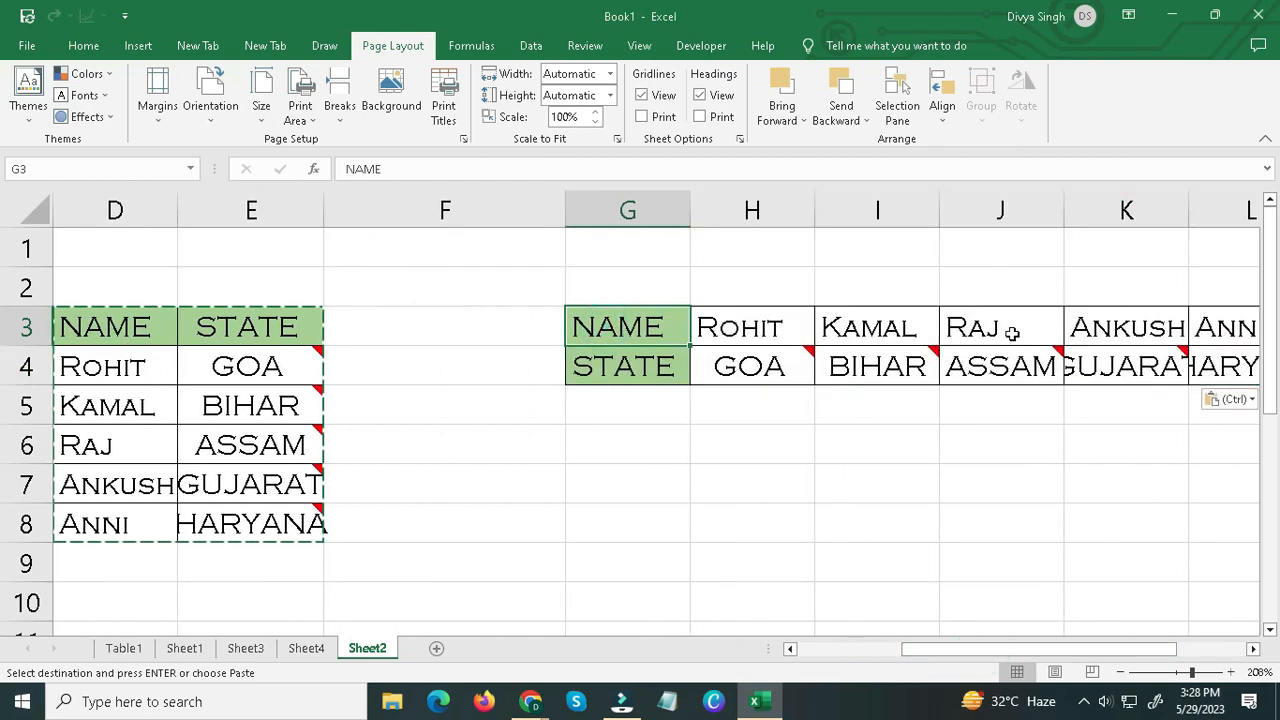
pyautogui.click(722, 378)
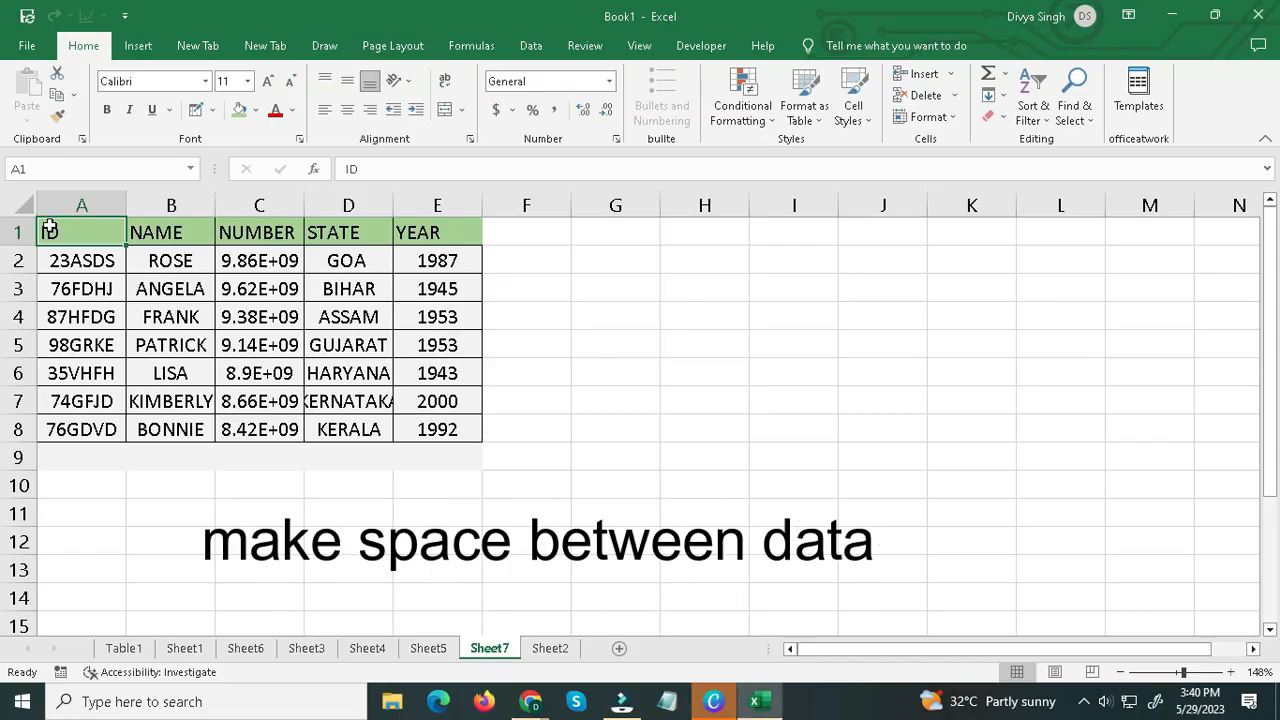
pyautogui.moveTo(49, 230); pyautogui.dragTo(437, 429)
pyautogui.click(437, 429)
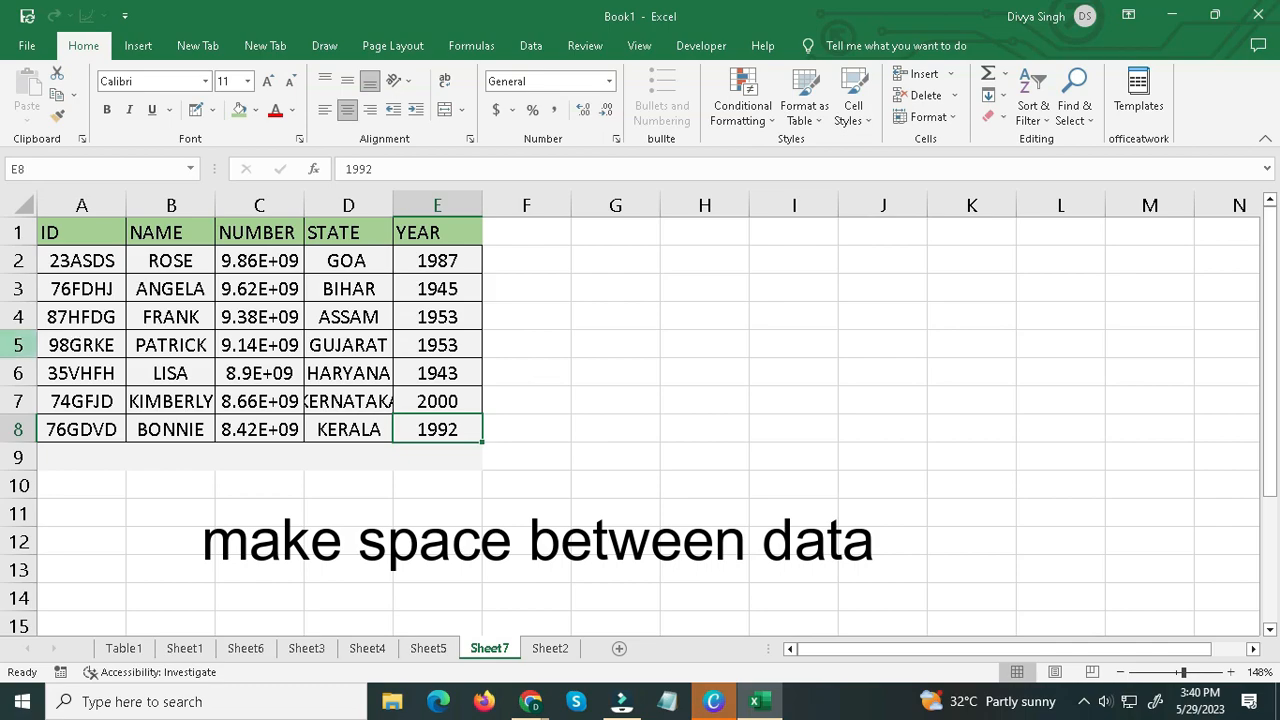
pyautogui.click(16, 345)
pyautogui.click(16, 317)
pyautogui.click(16, 260)
pyautogui.click(60, 230)
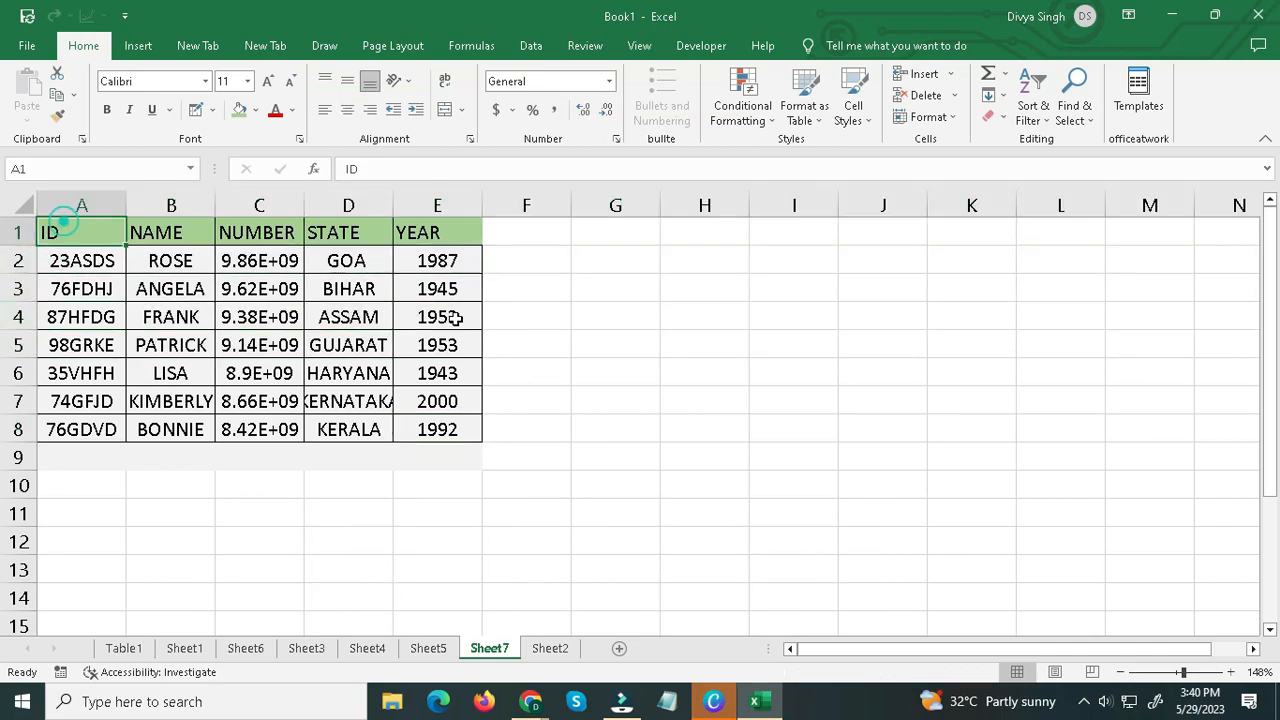
# Create a helper column beside the Sheet7 table by filling F2:F8 with the numbers 1 to 7.
pyautogui.click(514, 233)
pyautogui.click(503, 260)
pyautogui.write('1')
pyautogui.press('Return')
pyautogui.write('2')
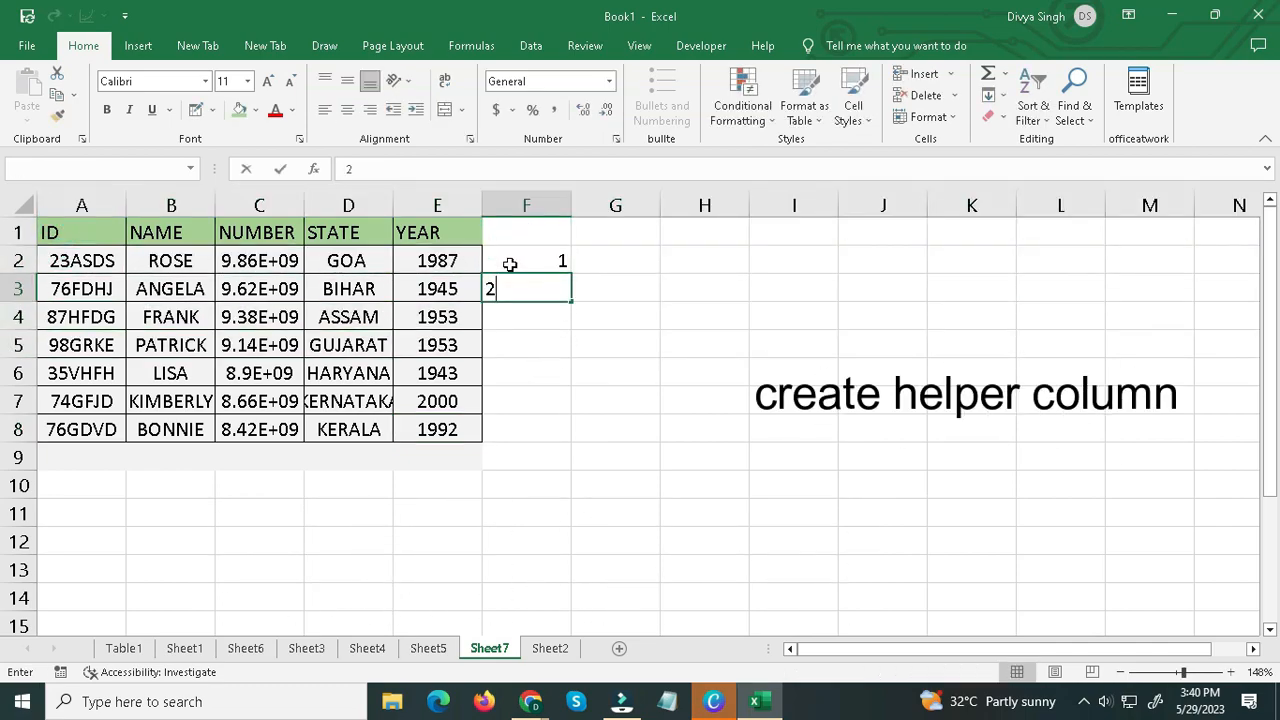
pyautogui.press('Return')
pyautogui.moveTo(522, 261); pyautogui.dragTo(570, 435)
pyautogui.click(543, 425)
# Copy the helper numbers in F2:F8 and paste them directly below, starting at cell F9.
pyautogui.moveTo(531, 263); pyautogui.dragTo(557, 437)
pyautogui.rightClick(557, 437)
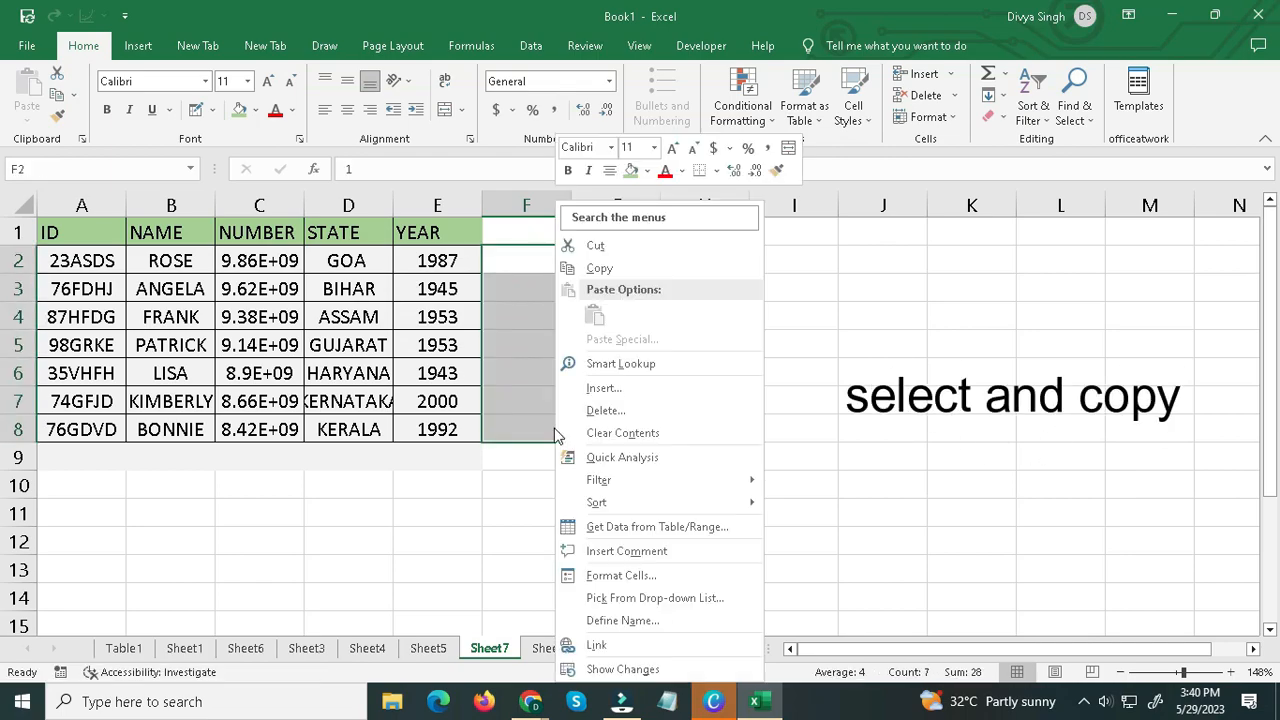
pyautogui.click(600, 268)
pyautogui.click(549, 457)
pyautogui.hotkey('ctrl', 'v')
pyautogui.scroll(-1, 549, 430)
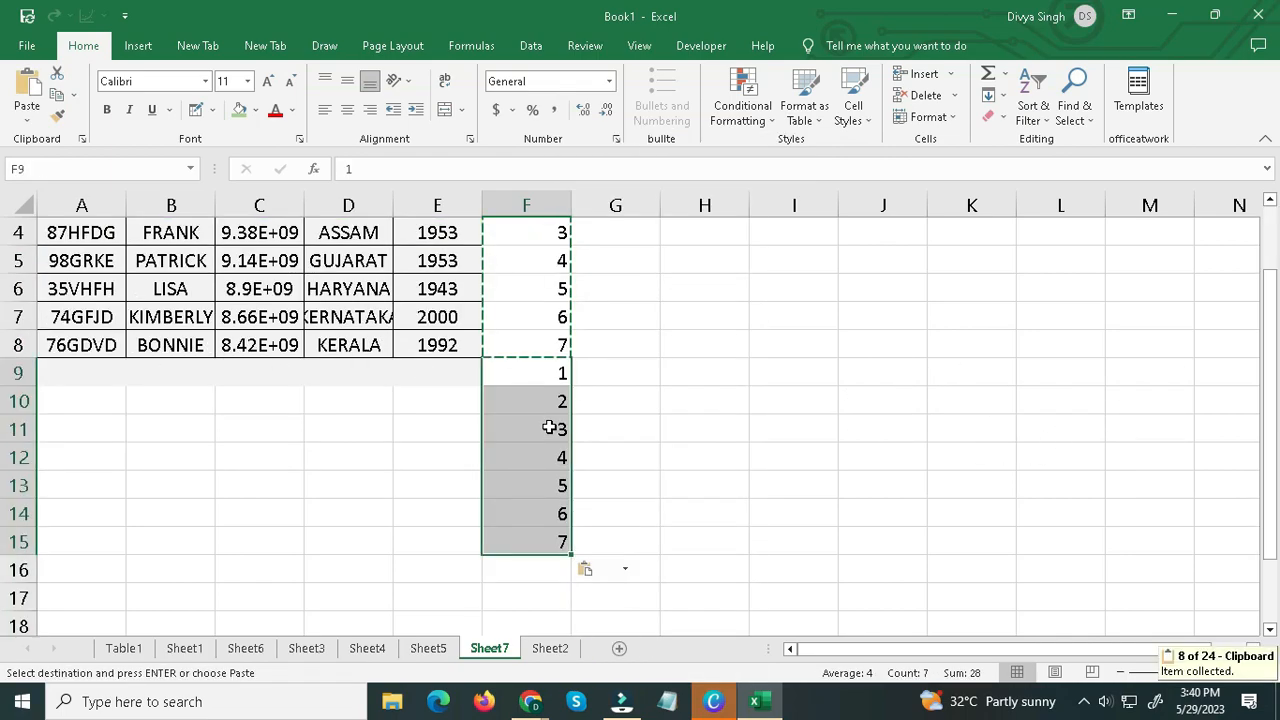
pyautogui.scroll(1, 549, 428)
pyautogui.click(560, 485)
# Add the header NUM in F1 above the helper numbers.
pyautogui.click(513, 242)
pyautogui.write('NU')
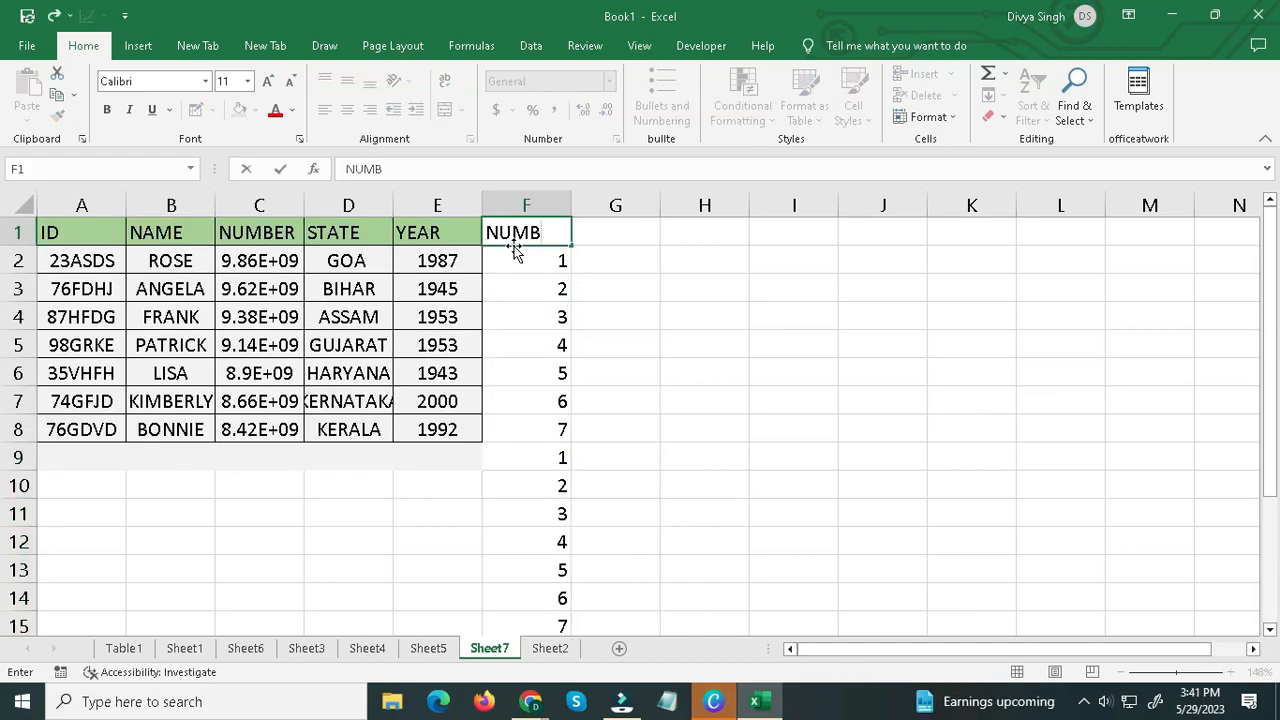
pyautogui.write('MB')
pyautogui.press('BackSpace')
pyautogui.click(582, 310)
pyautogui.click(540, 234)
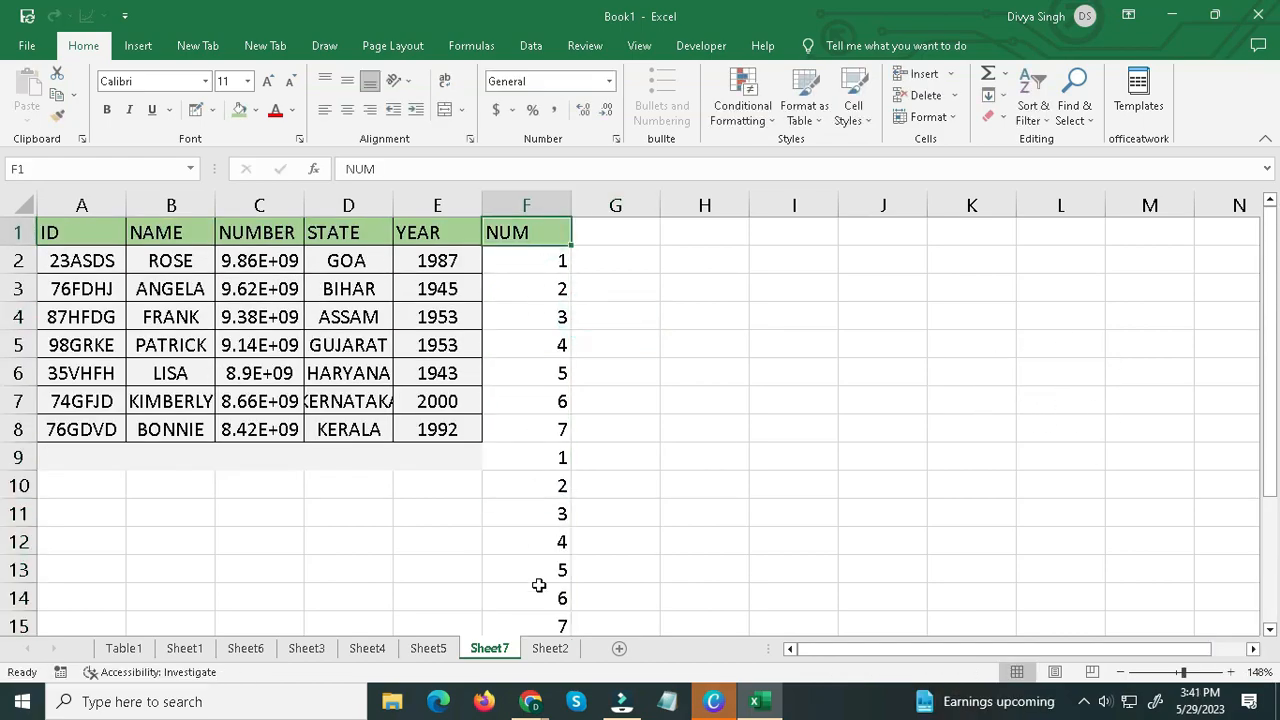
pyautogui.moveTo(519, 234); pyautogui.dragTo(552, 245)
# Apply filters to the Sheet7 table headers and sort the NUM column from smallest to largest.
pyautogui.click(345, 233)
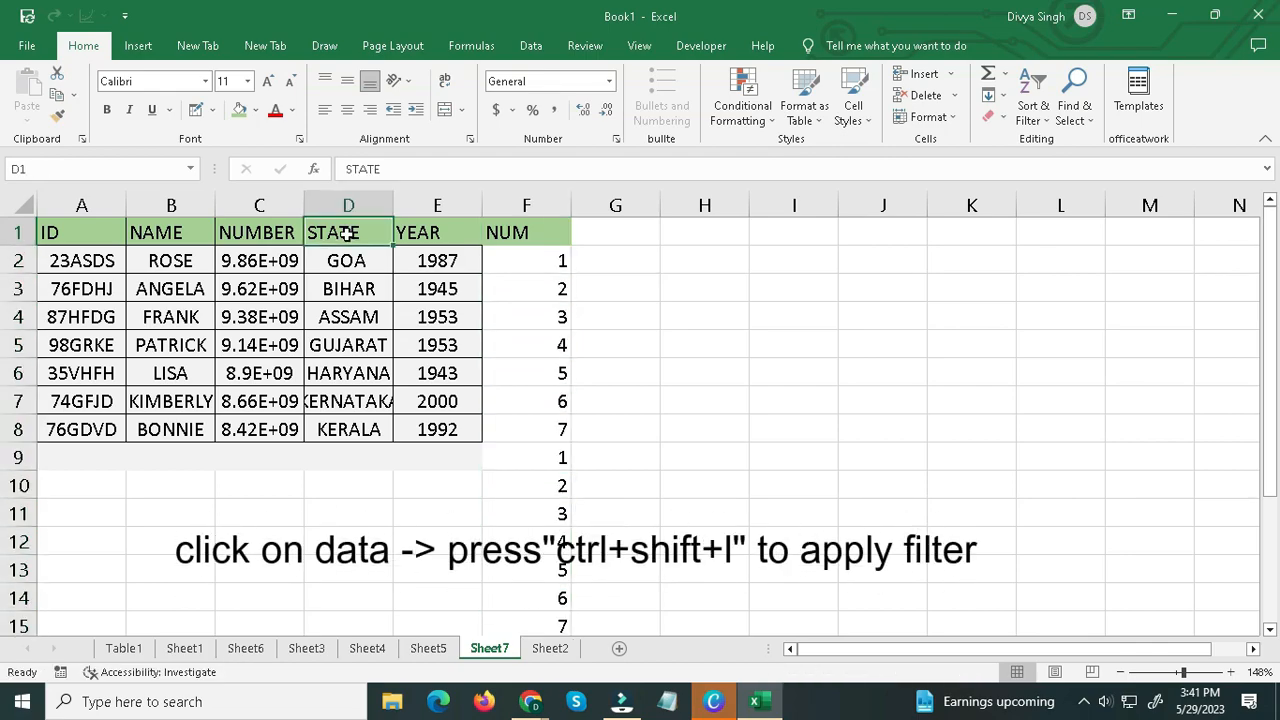
pyautogui.hotkey('ctrl', 'shift', 'l')
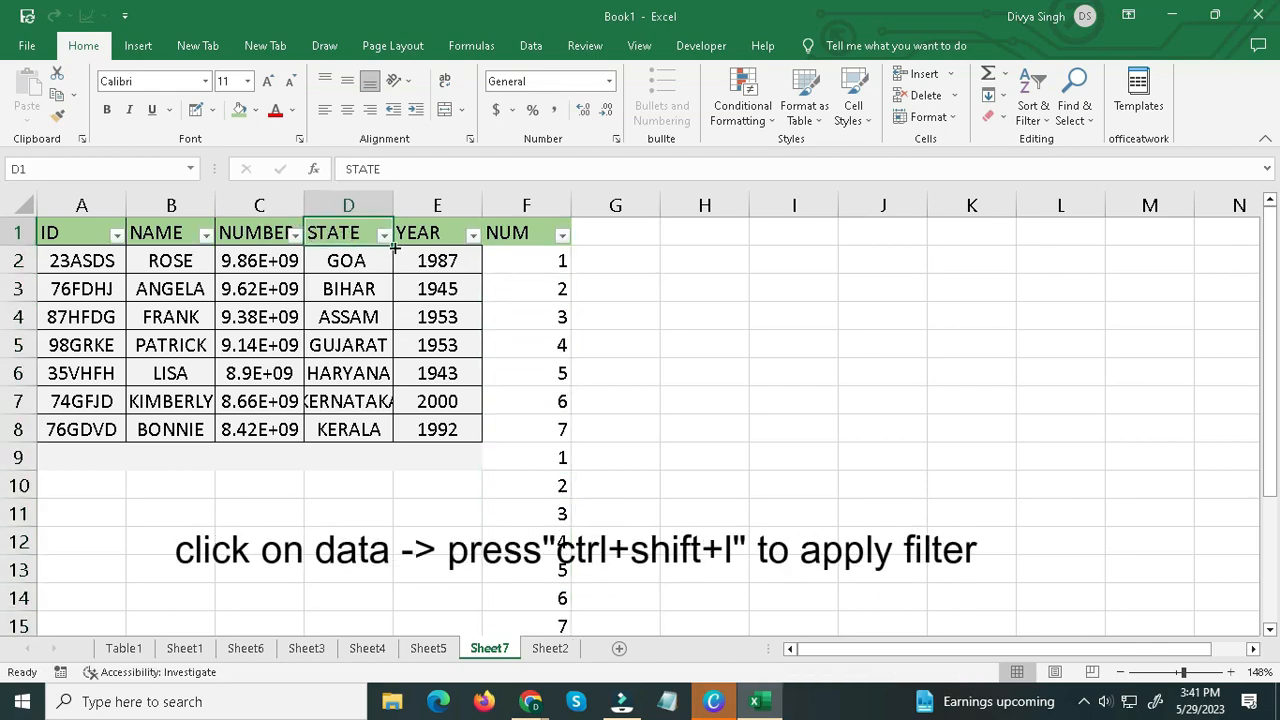
pyautogui.click(562, 236)
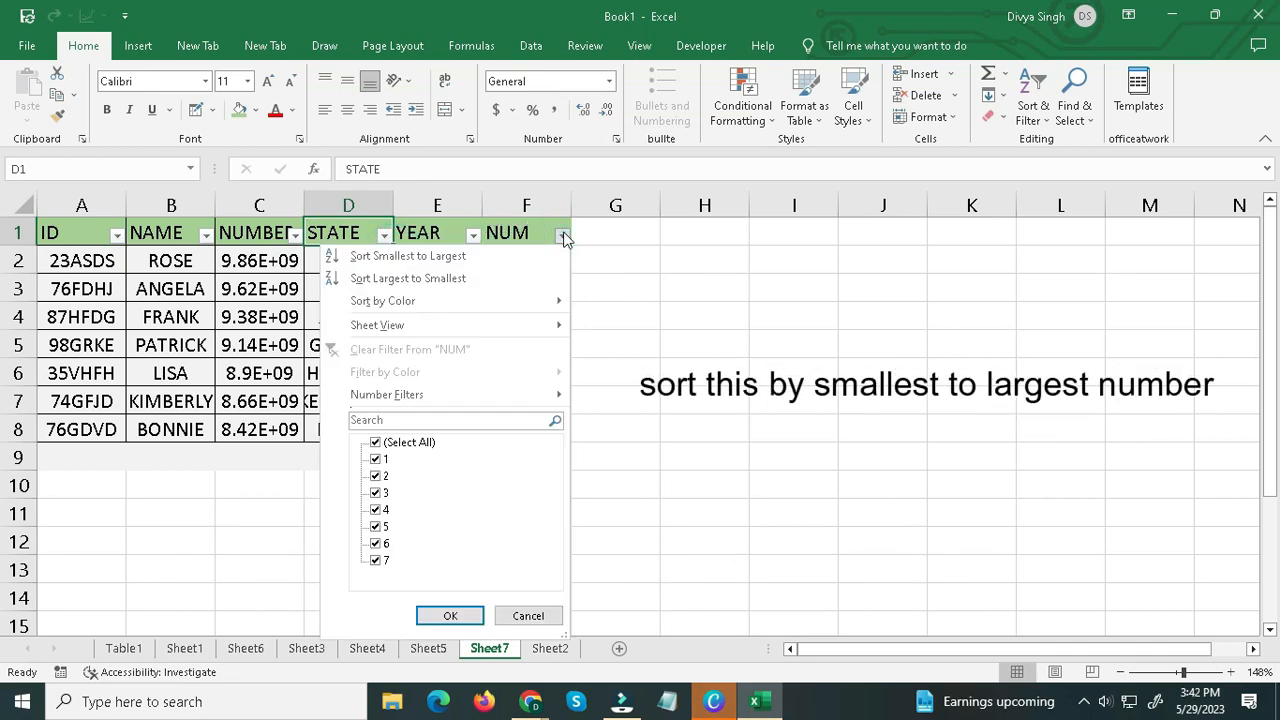
pyautogui.click(428, 255)
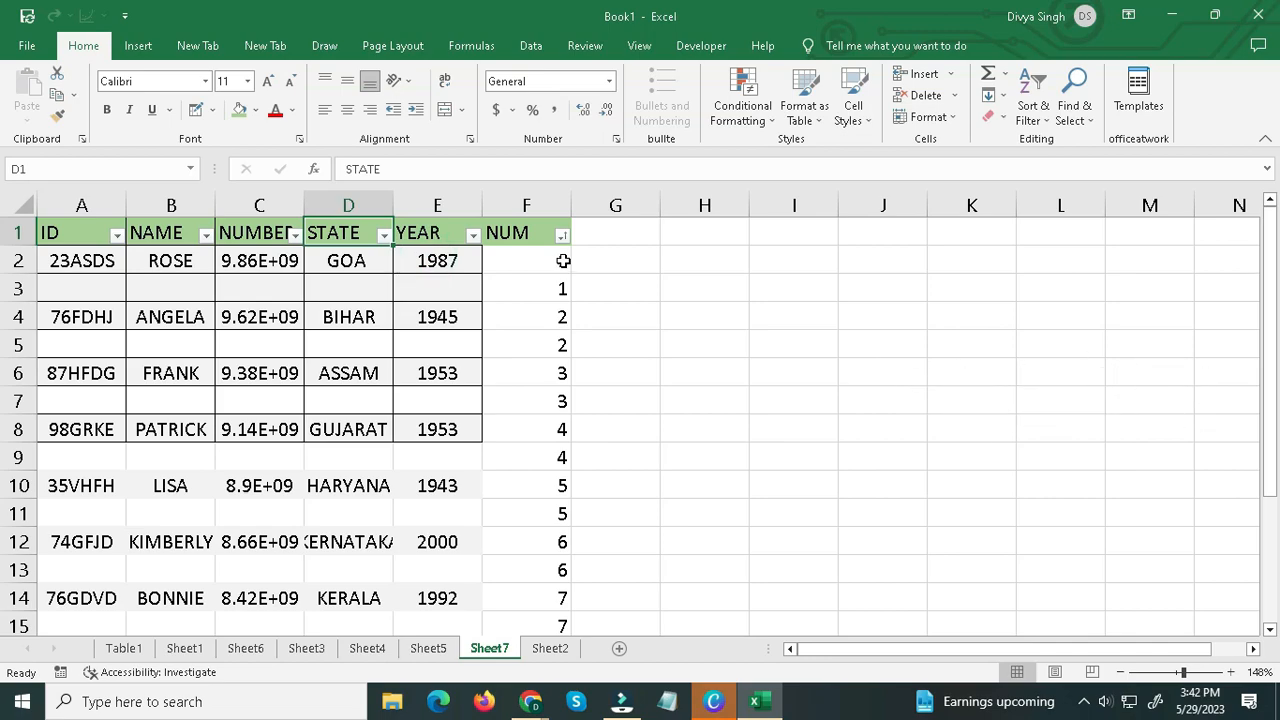
pyautogui.scroll(-2, 562, 270)
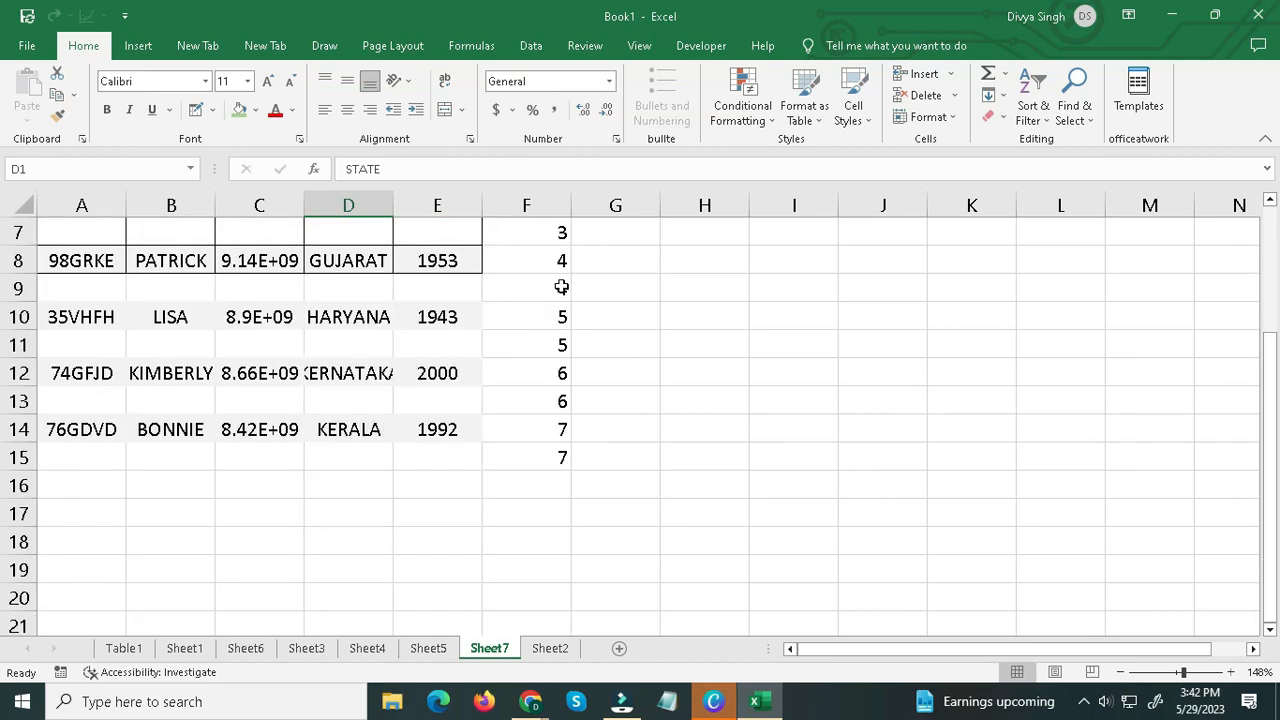
pyautogui.scroll(2, 538, 534)
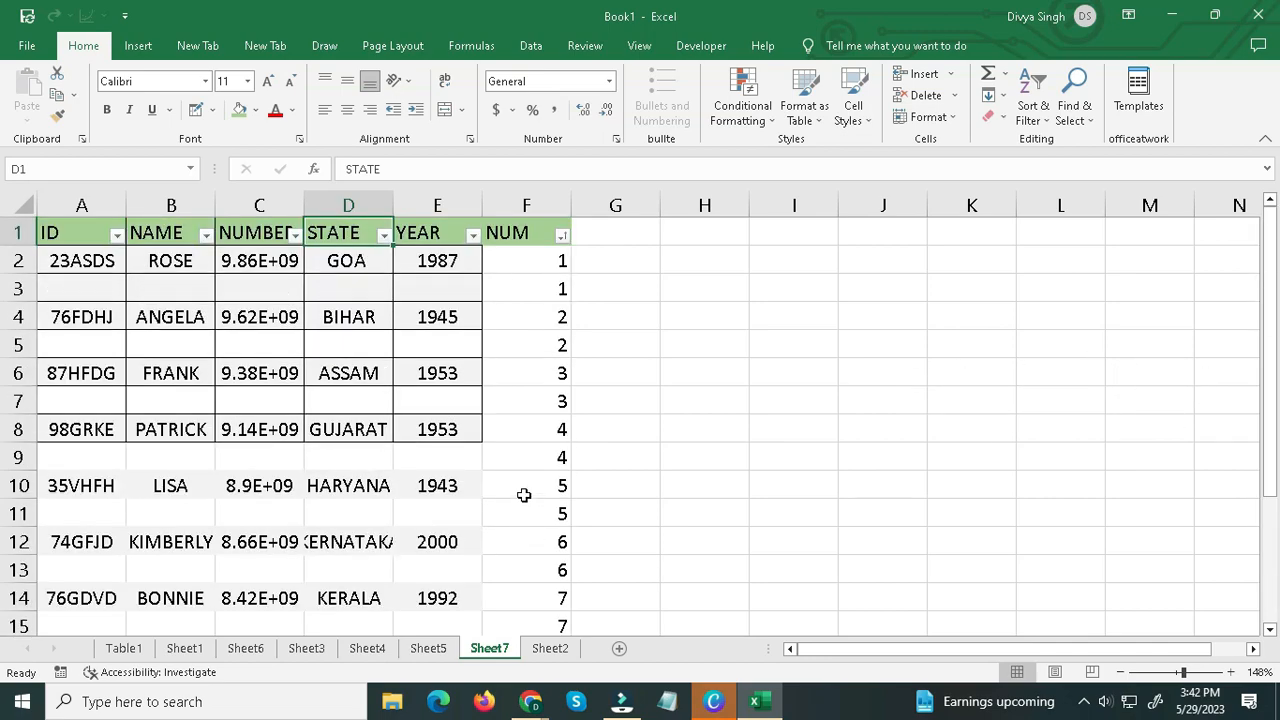
# Clear the NUM helper data and delete column F from Sheet7.
pyautogui.click(527, 240)
pyautogui.click(529, 206)
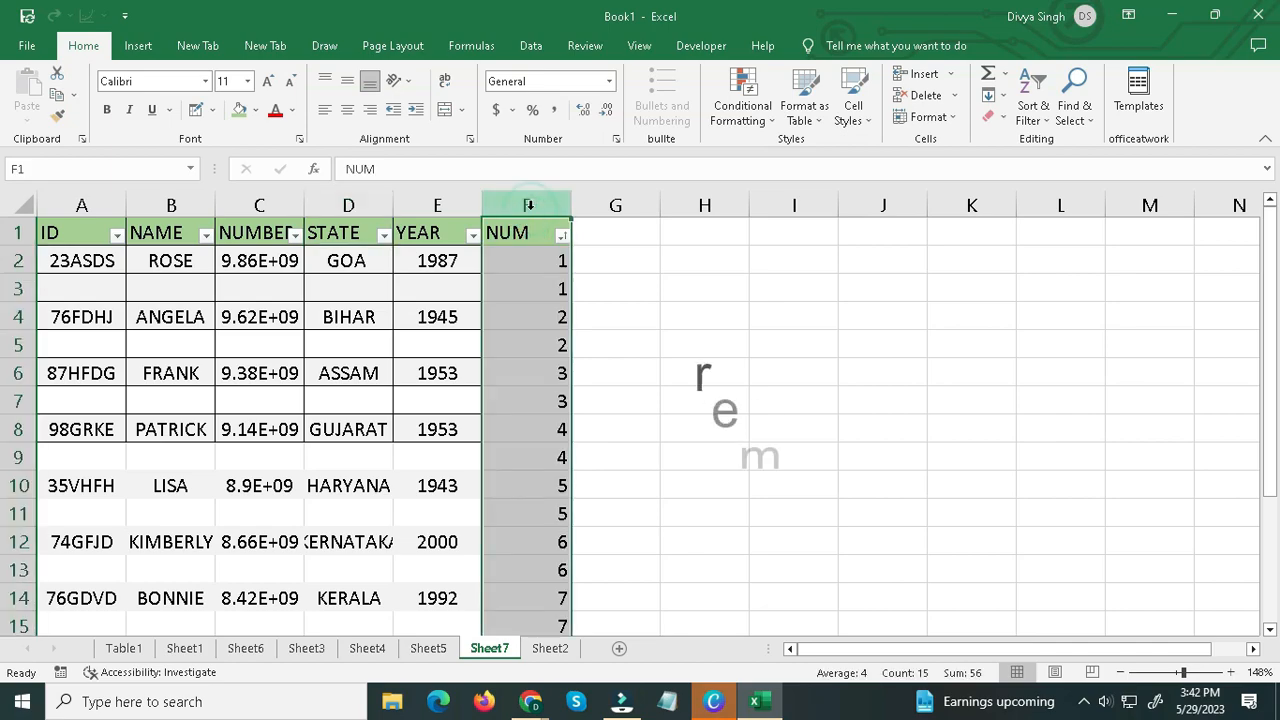
pyautogui.press('Delete')
pyautogui.rightClick(531, 210)
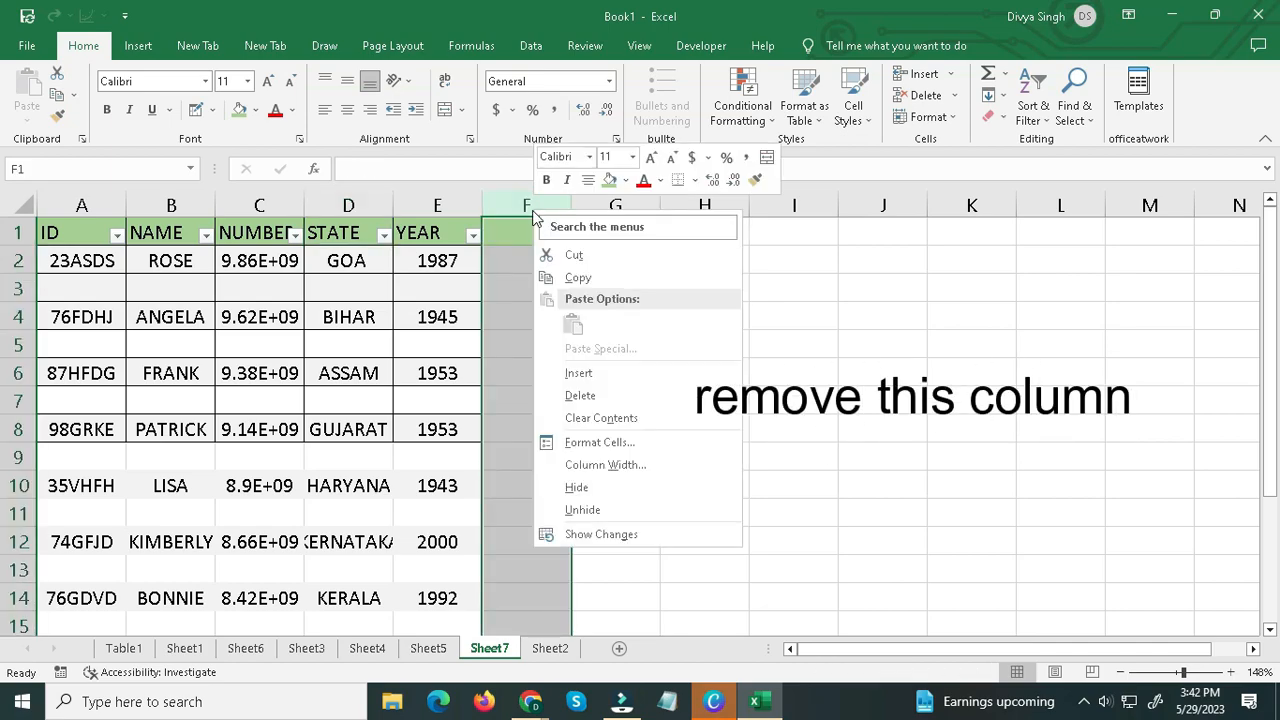
pyautogui.click(600, 395)
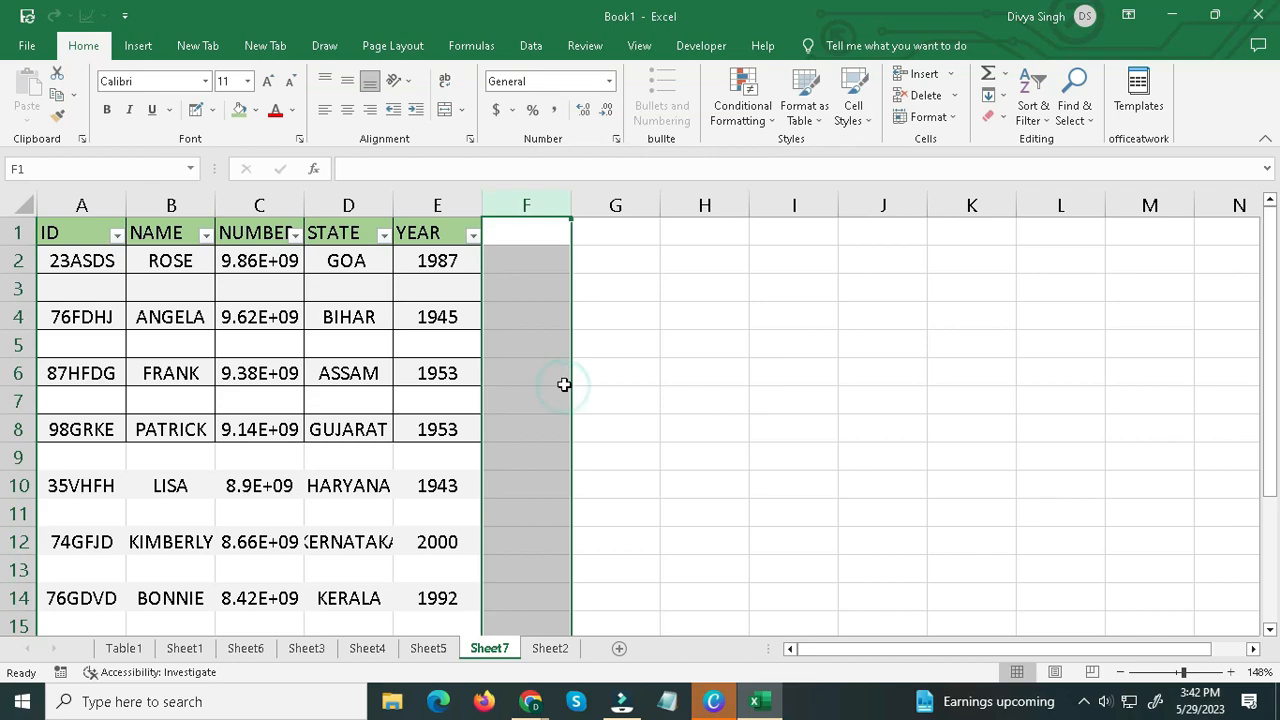
pyautogui.click(609, 371)
# Draw grid borders over the unbordered table rows in A9:E14, and turn off border drawing.
pyautogui.scroll(-2, 298, 521)
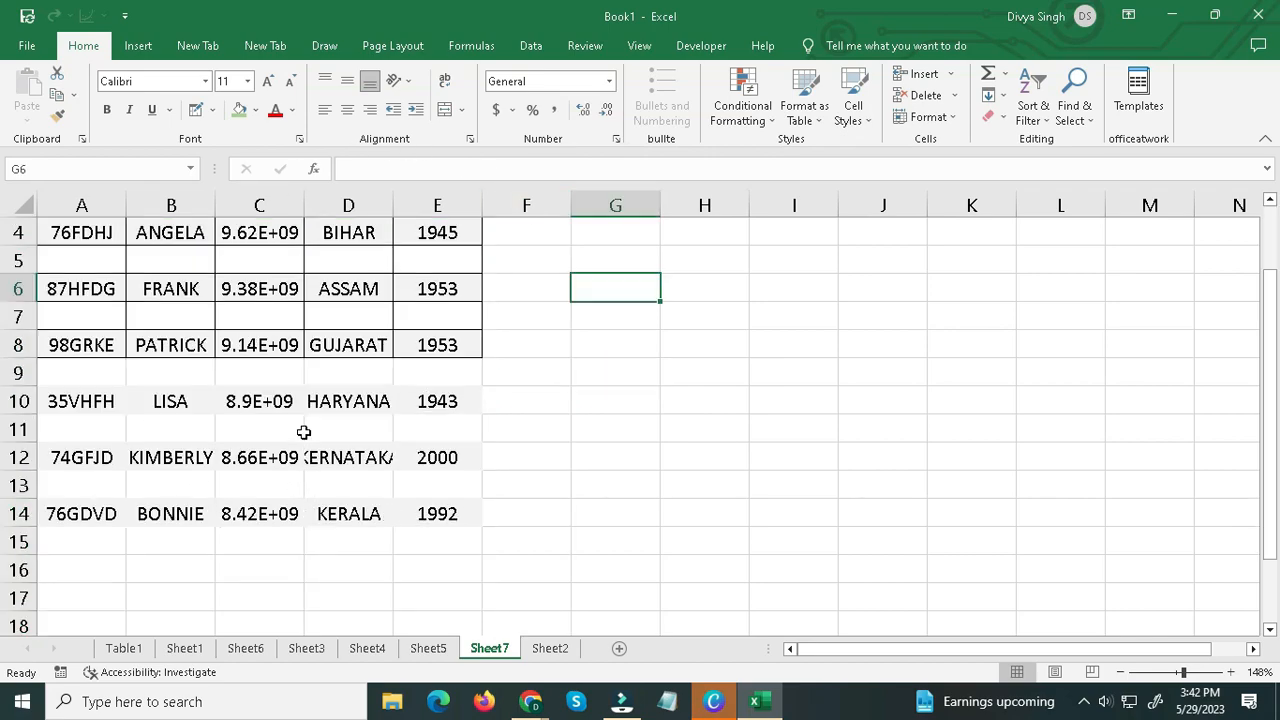
pyautogui.scroll(2, 305, 425)
pyautogui.moveTo(101, 246); pyautogui.dragTo(430, 600)
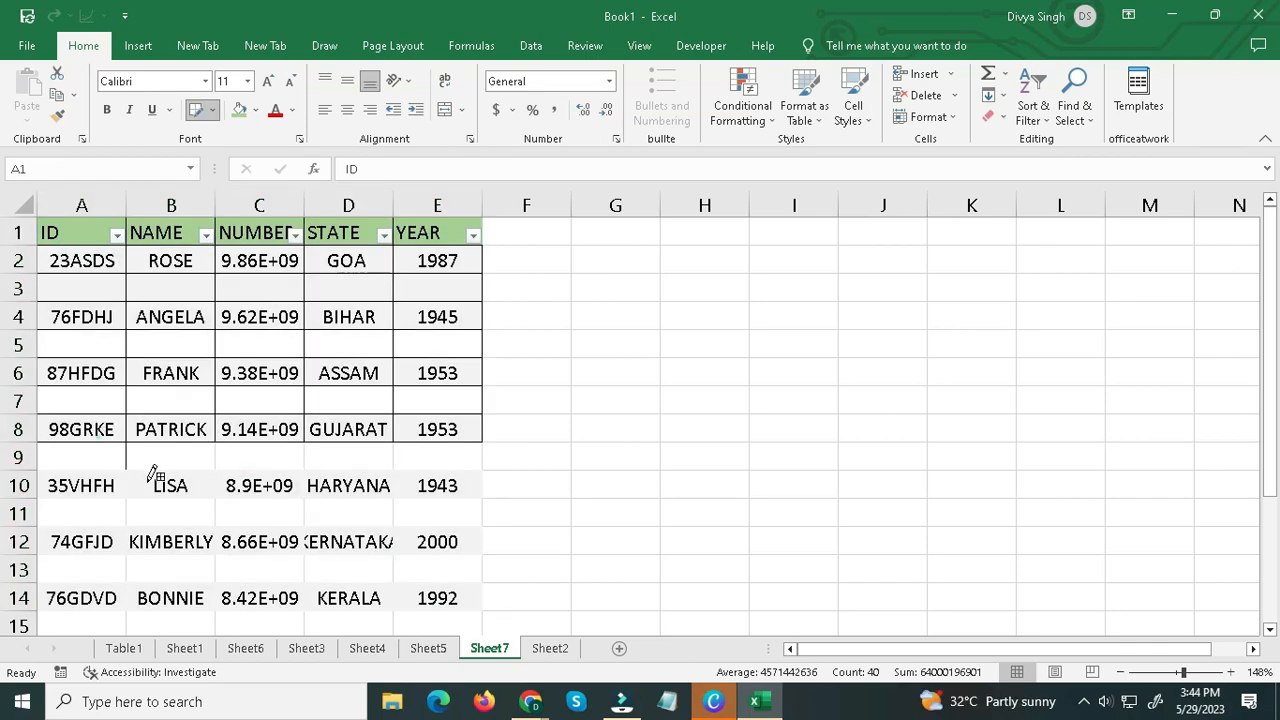
pyautogui.moveTo(94, 434)
pyautogui.mouseDown()
pyautogui.moveTo(440, 598)
pyautogui.moveTo(478, 603)
pyautogui.mouseUp()
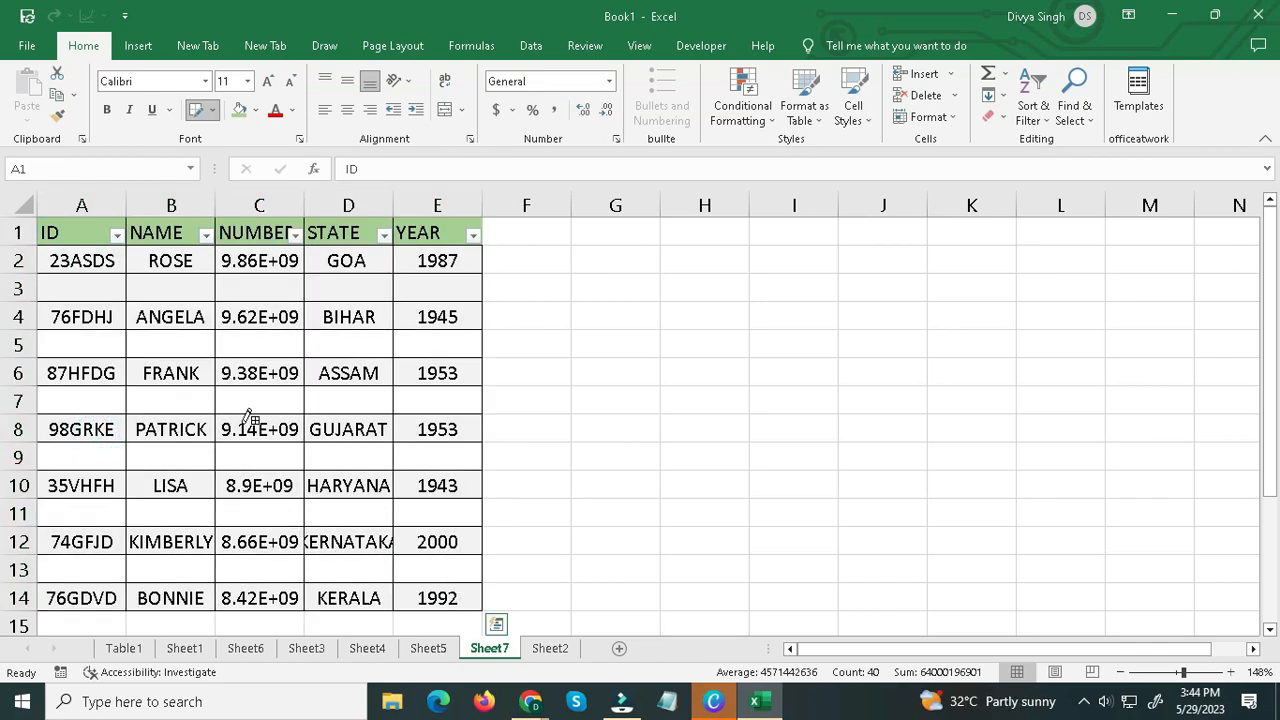
pyautogui.click(194, 112)
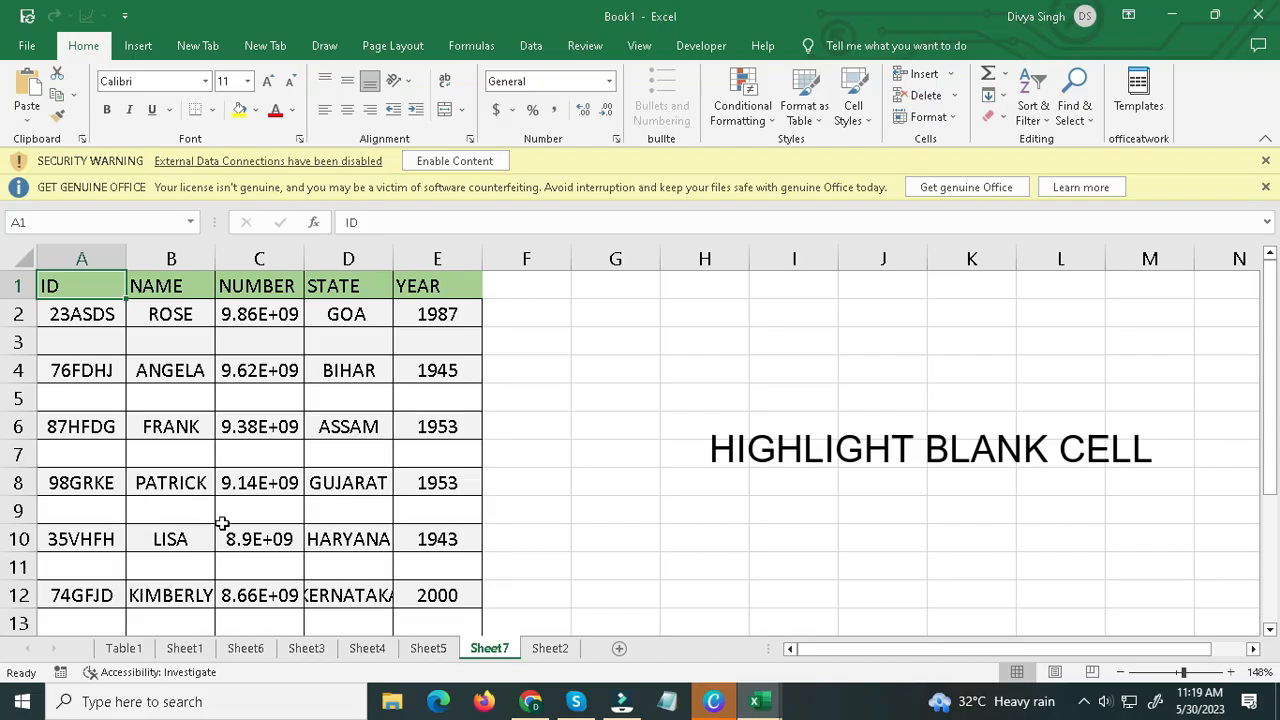
# Select all blank cells in the Sheet7 table with Go To Special and fill them with light green.
pyautogui.click(451, 561)
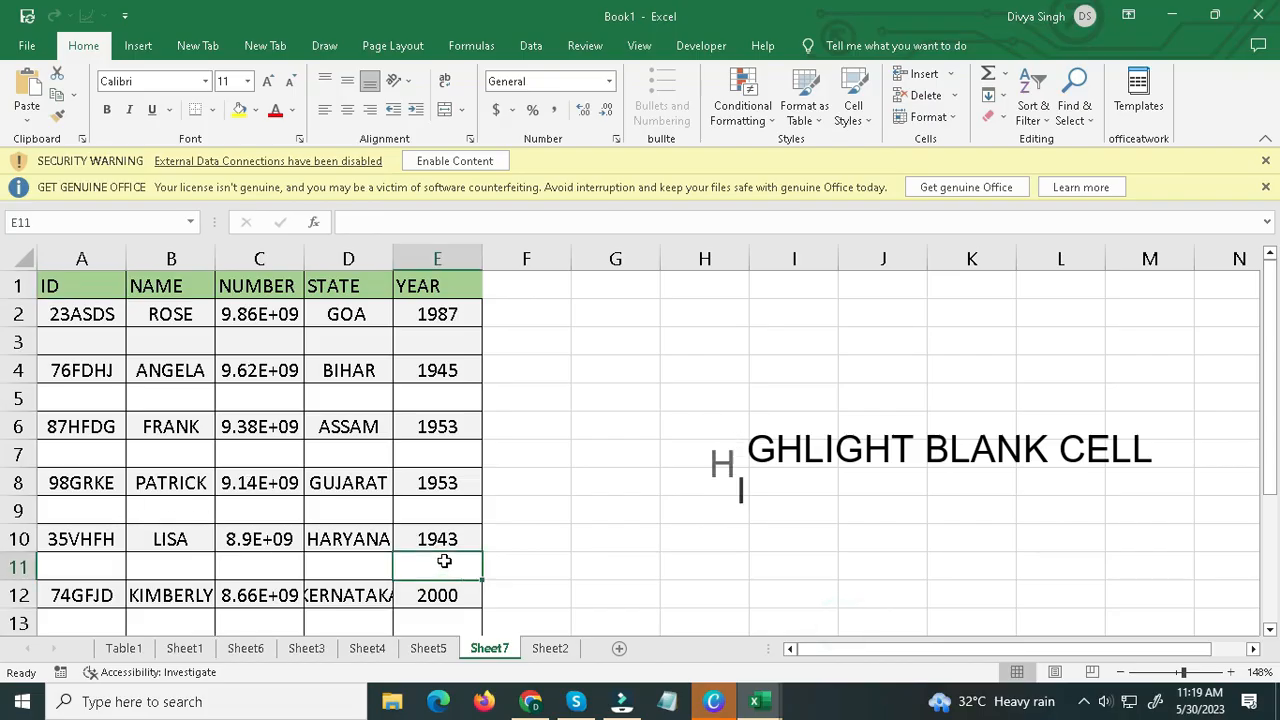
pyautogui.press('F5')
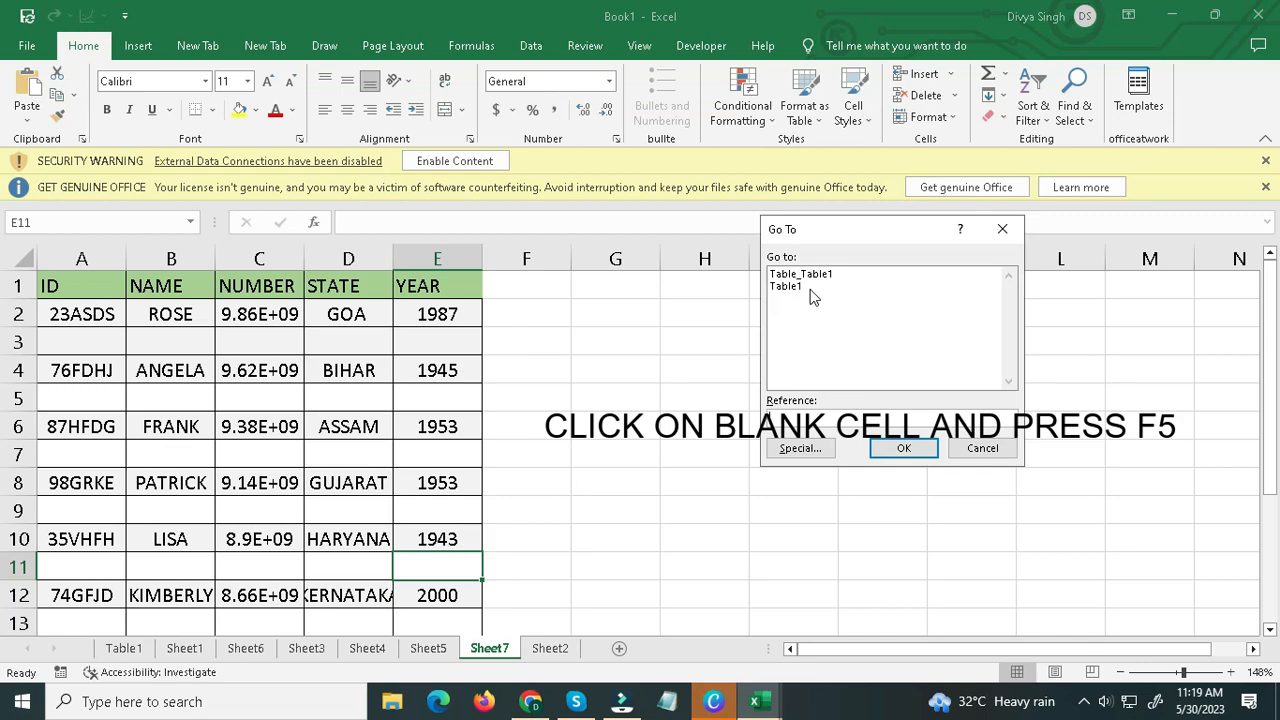
pyautogui.click(800, 448)
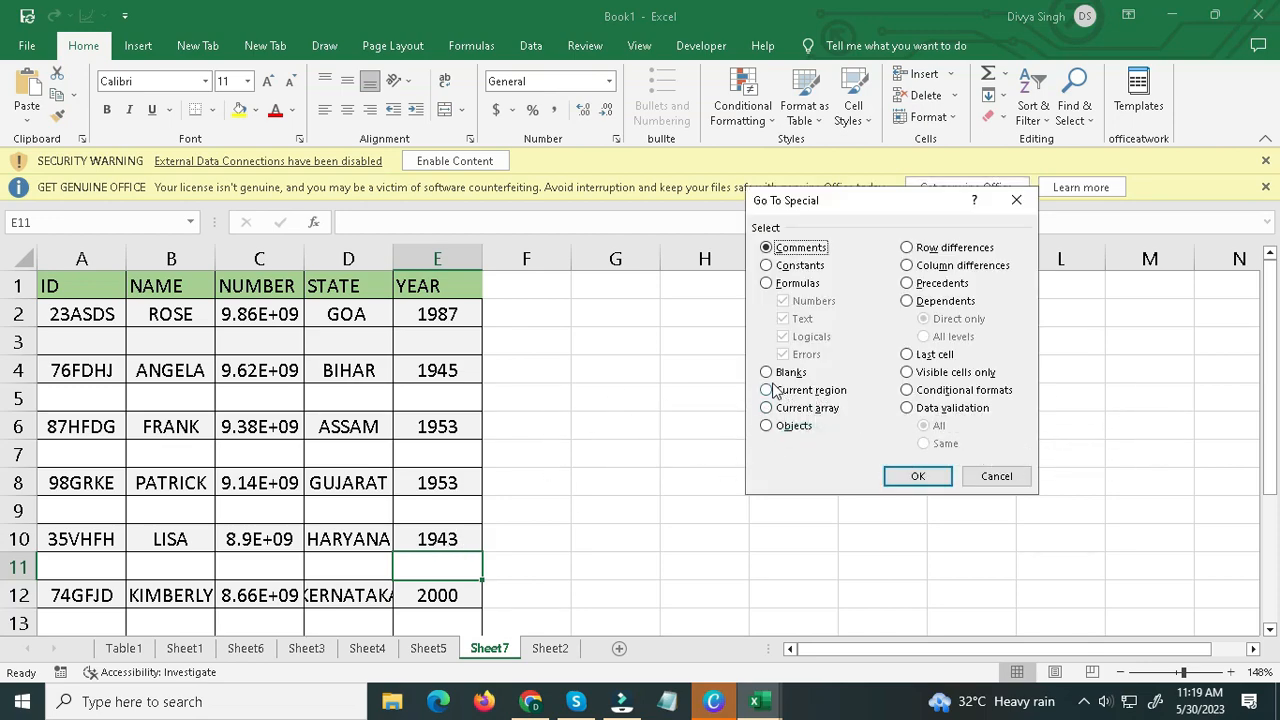
pyautogui.click(918, 476)
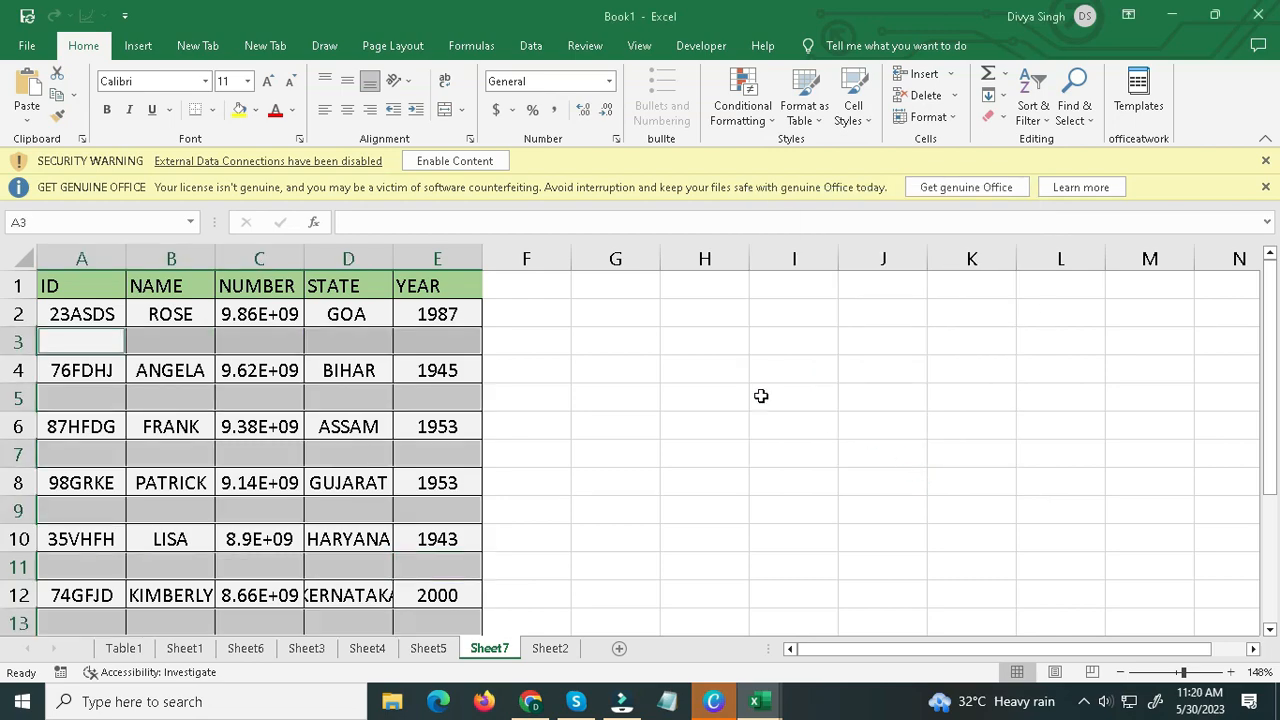
pyautogui.click(256, 112)
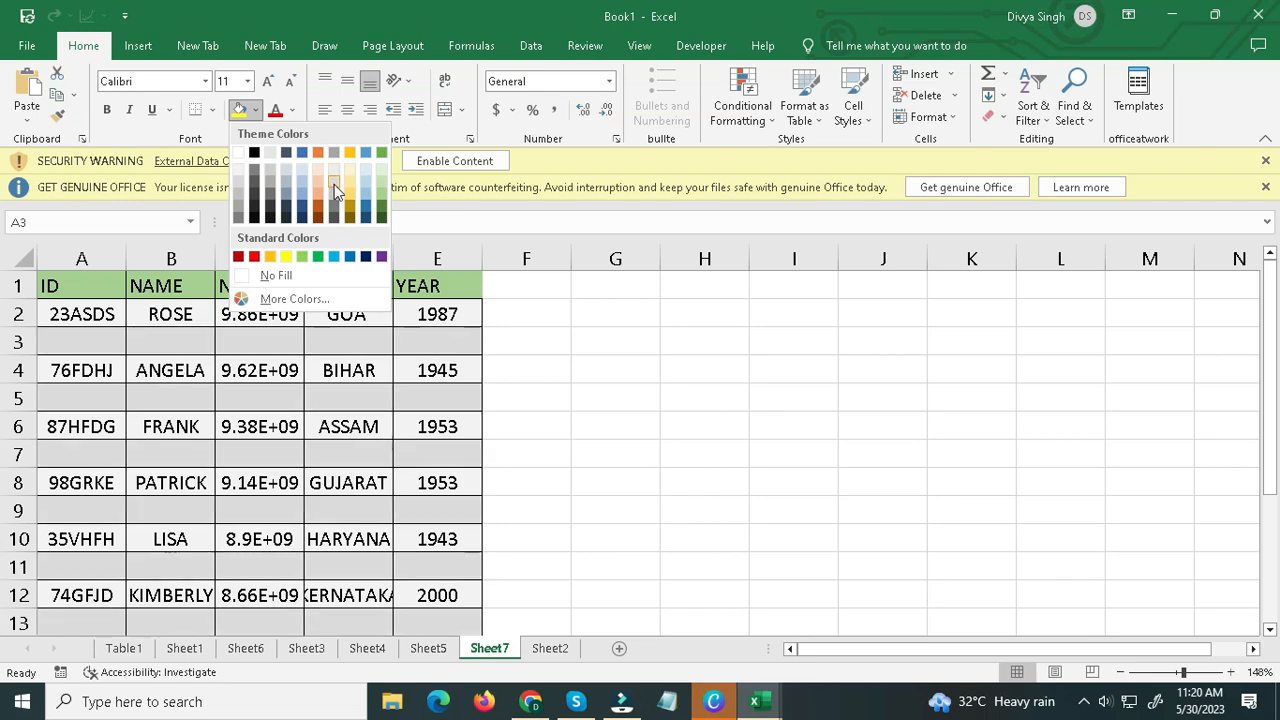
pyautogui.click(388, 187)
pyautogui.click(619, 488)
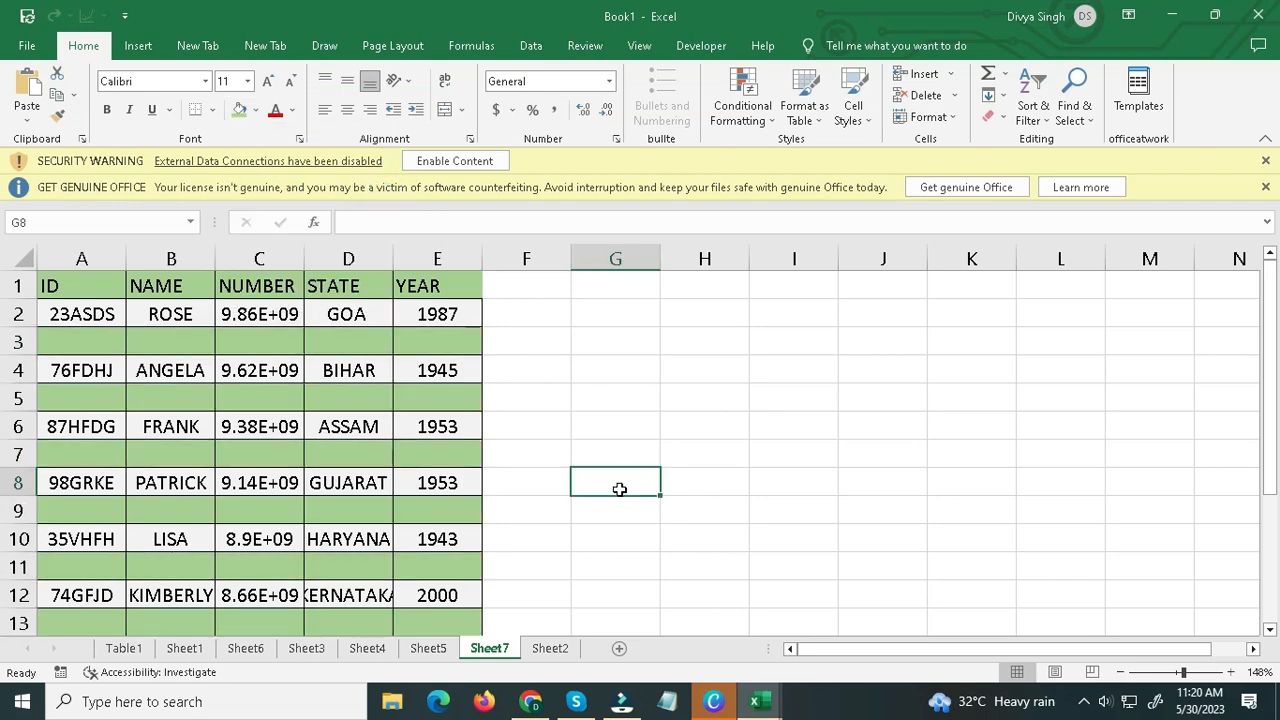
pyautogui.click(262, 428)
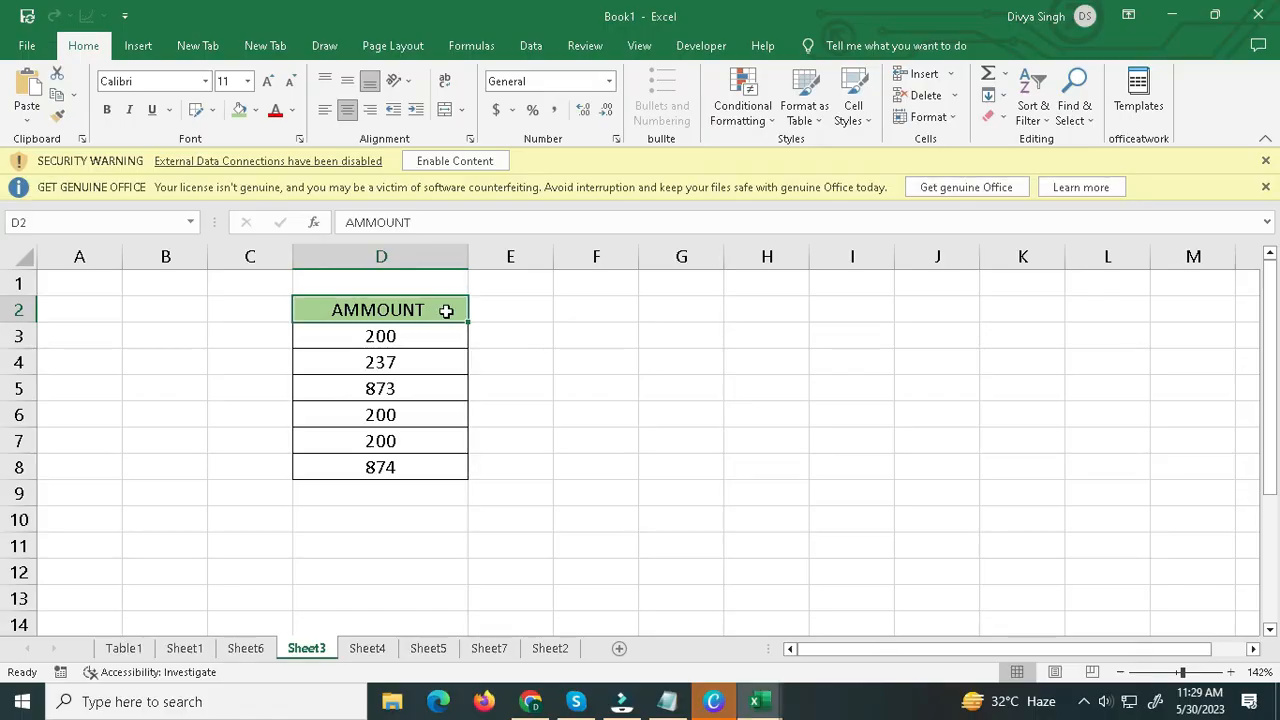
# Examine the AMMOUNT list in D2:D8 on Sheet3 for repeated amounts.
pyautogui.click(443, 306)
pyautogui.moveTo(418, 306); pyautogui.dragTo(423, 466)
pyautogui.click(423, 466)
pyautogui.click(380, 336)
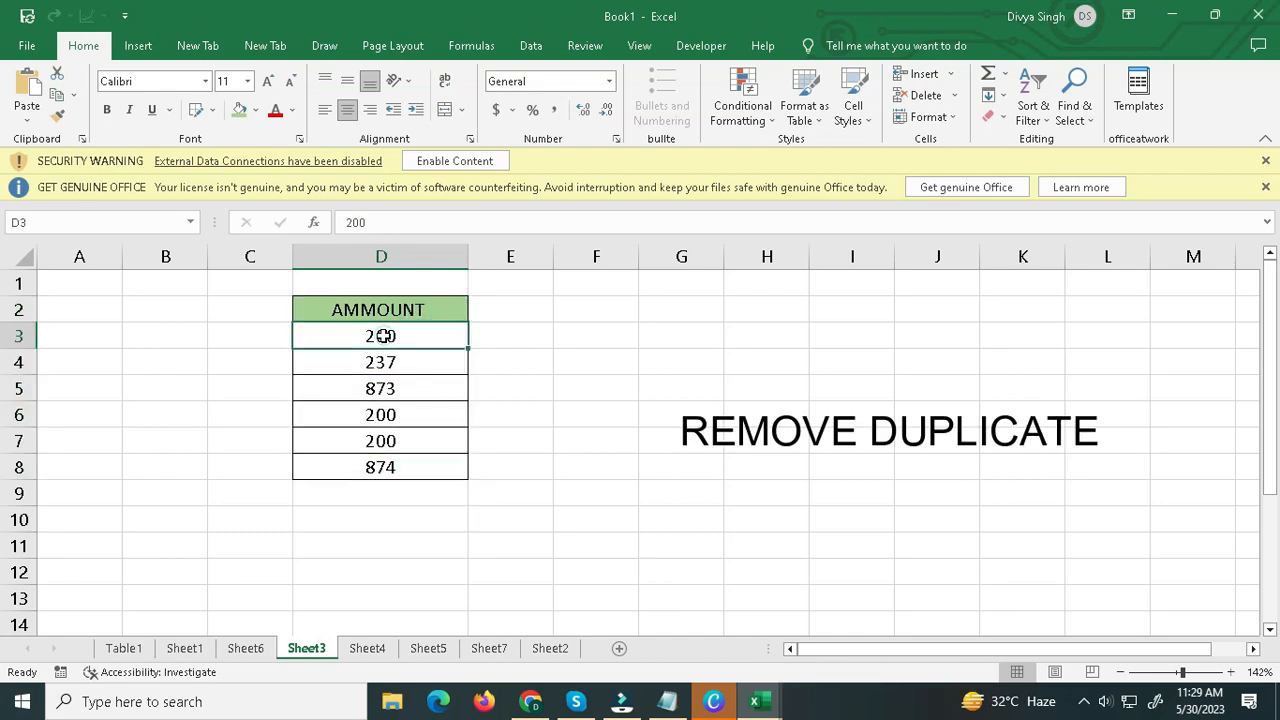
pyautogui.click(381, 418)
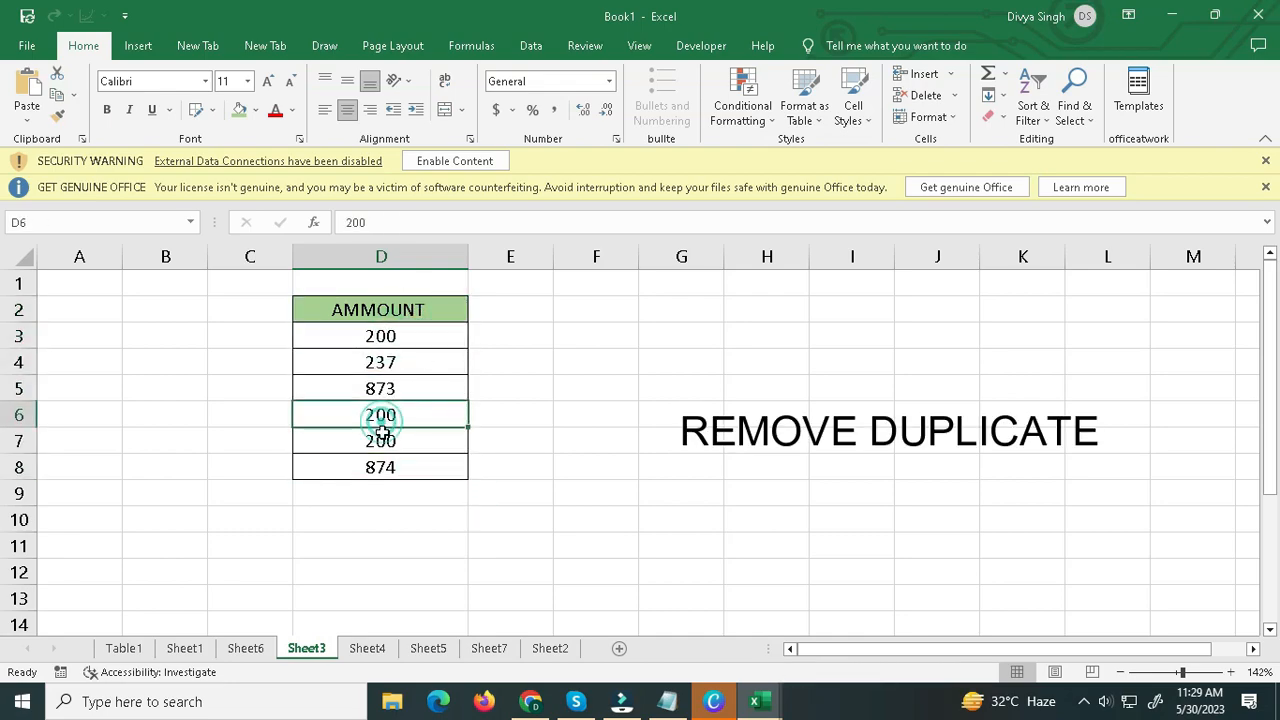
pyautogui.click(381, 441)
pyautogui.moveTo(418, 311); pyautogui.dragTo(417, 466)
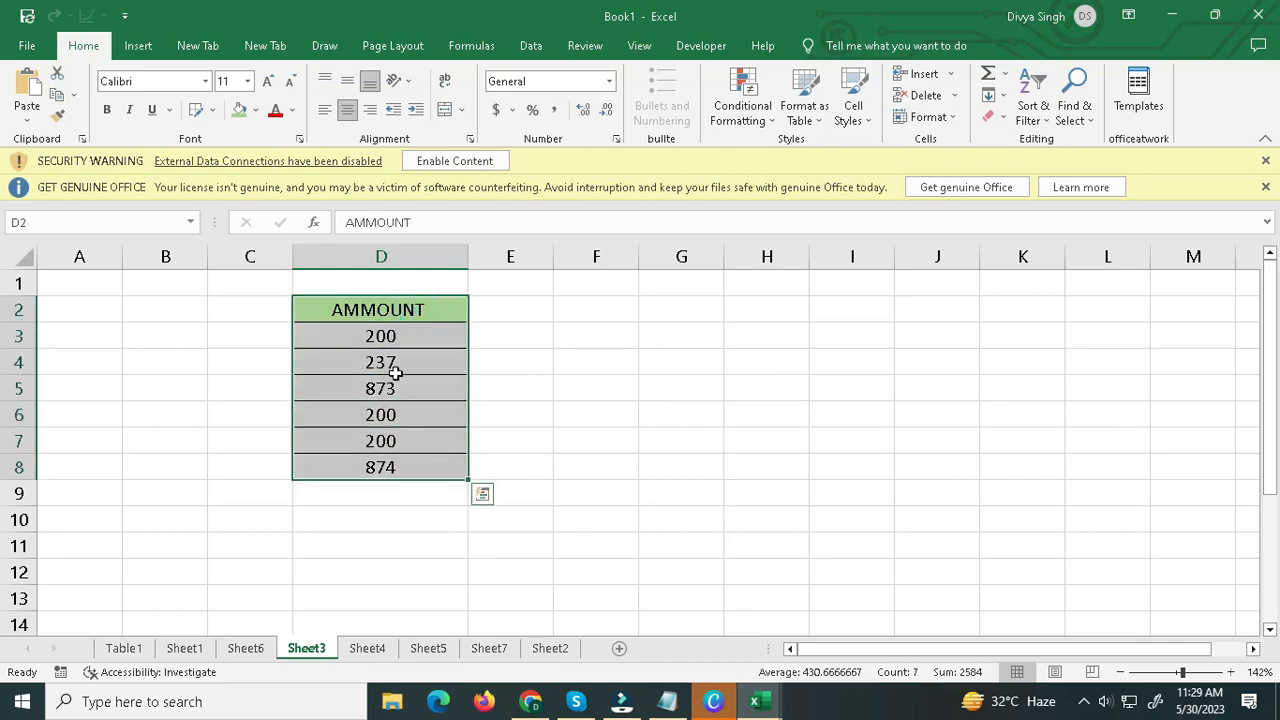
pyautogui.click(434, 313)
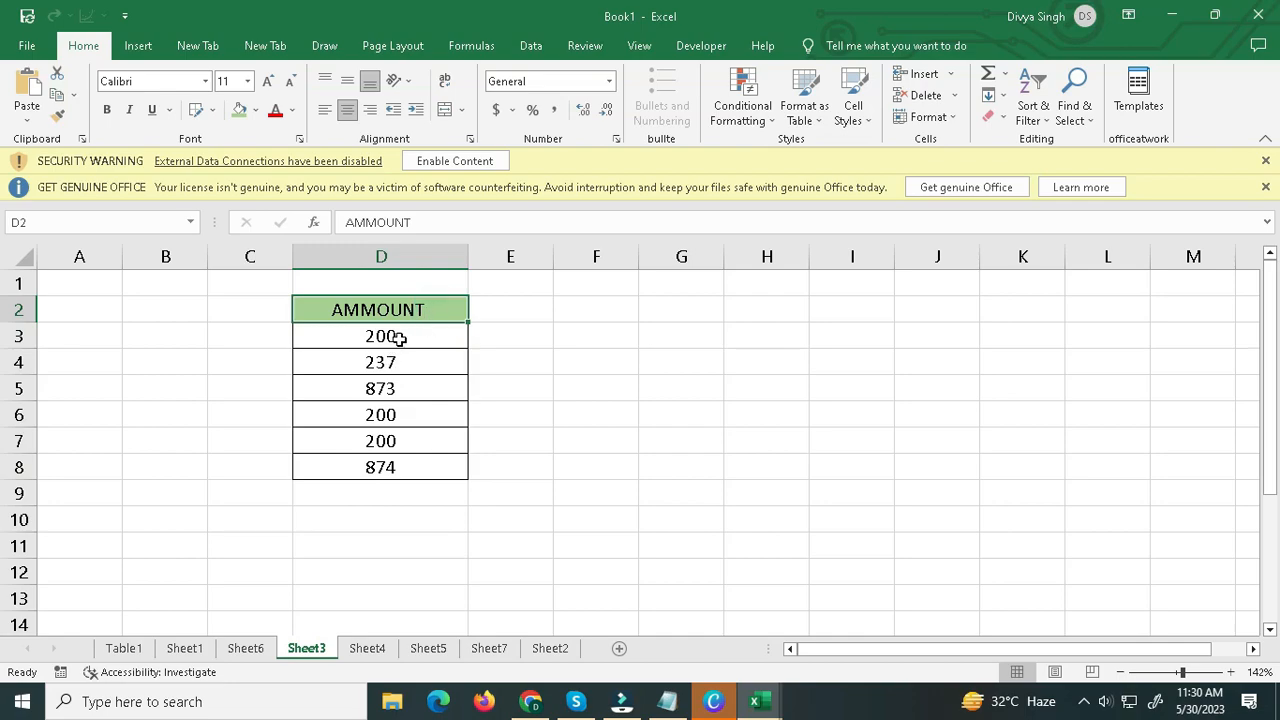
# Remove the duplicate values from D3:D8 in the AMMOUNT column on Sheet3.
pyautogui.moveTo(399, 339); pyautogui.dragTo(386, 463)
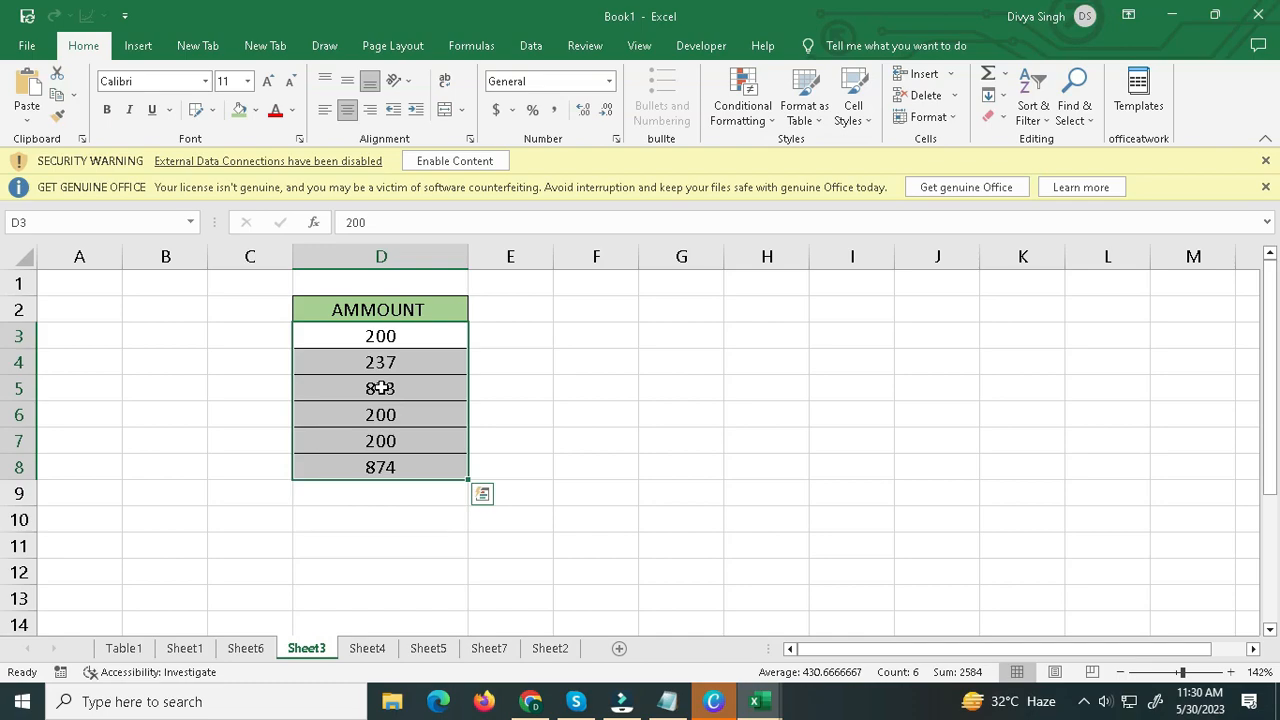
pyautogui.click(530, 46)
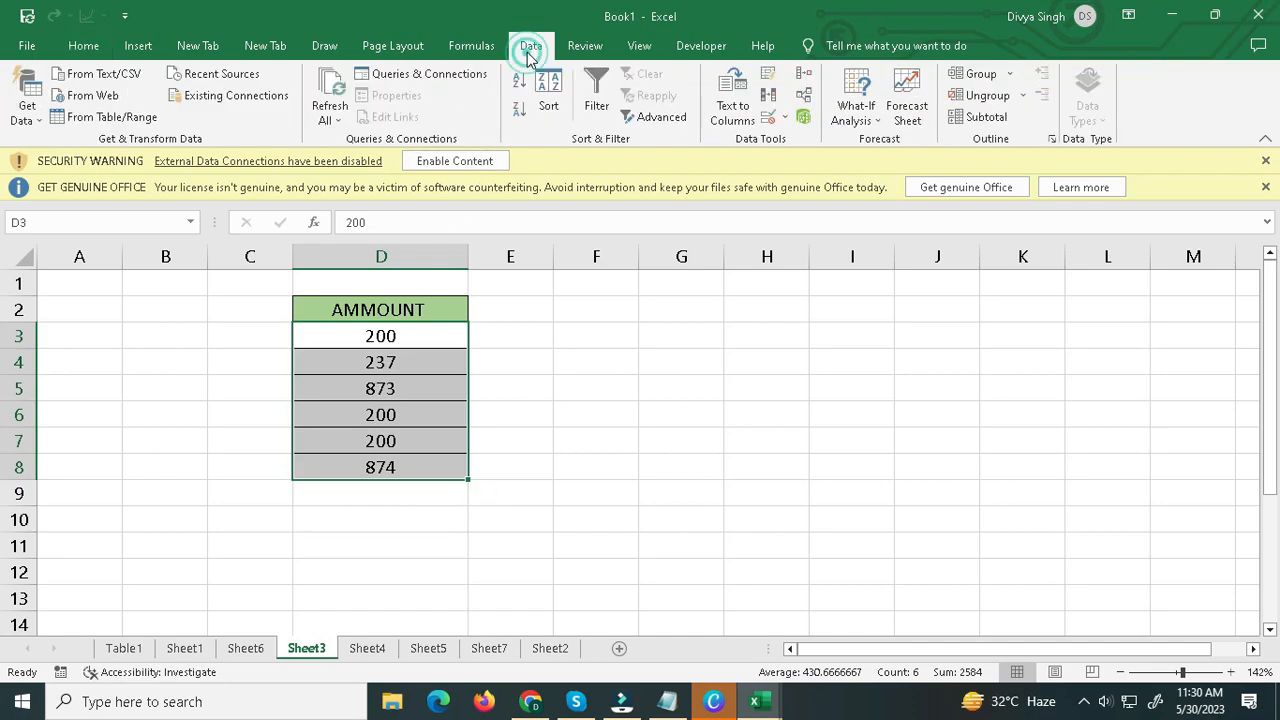
pyautogui.click(768, 96)
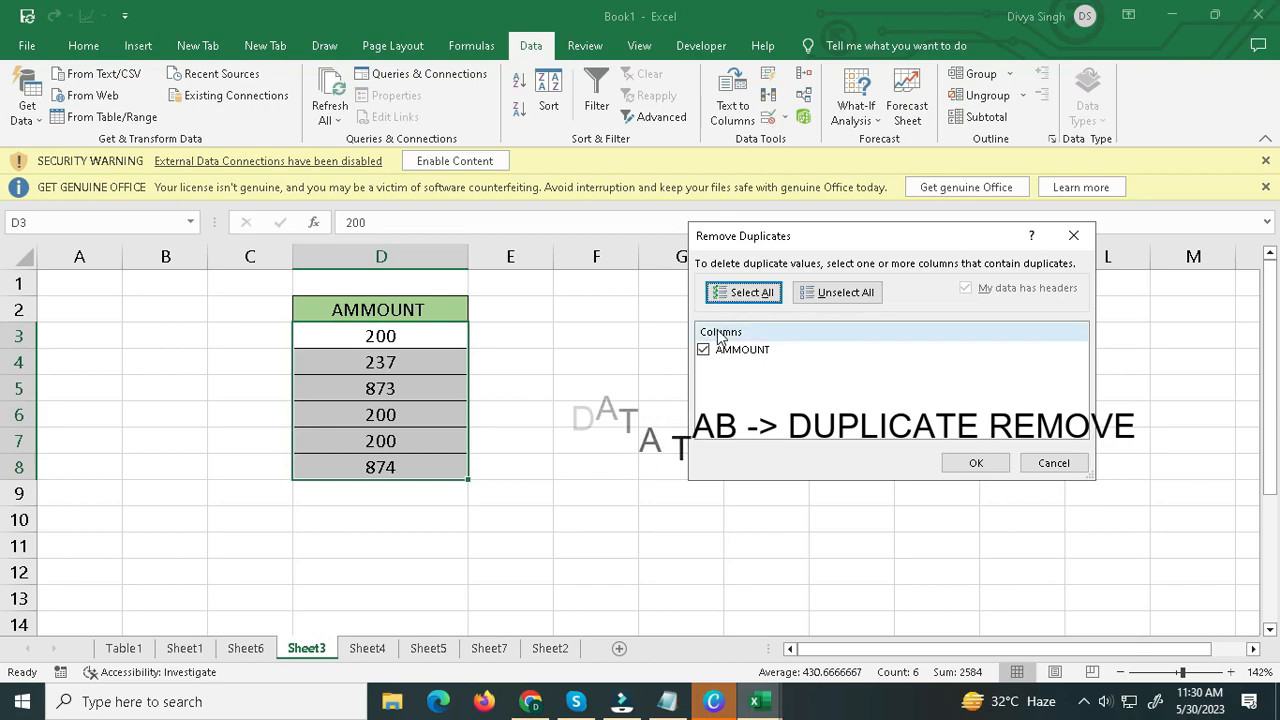
pyautogui.click(975, 464)
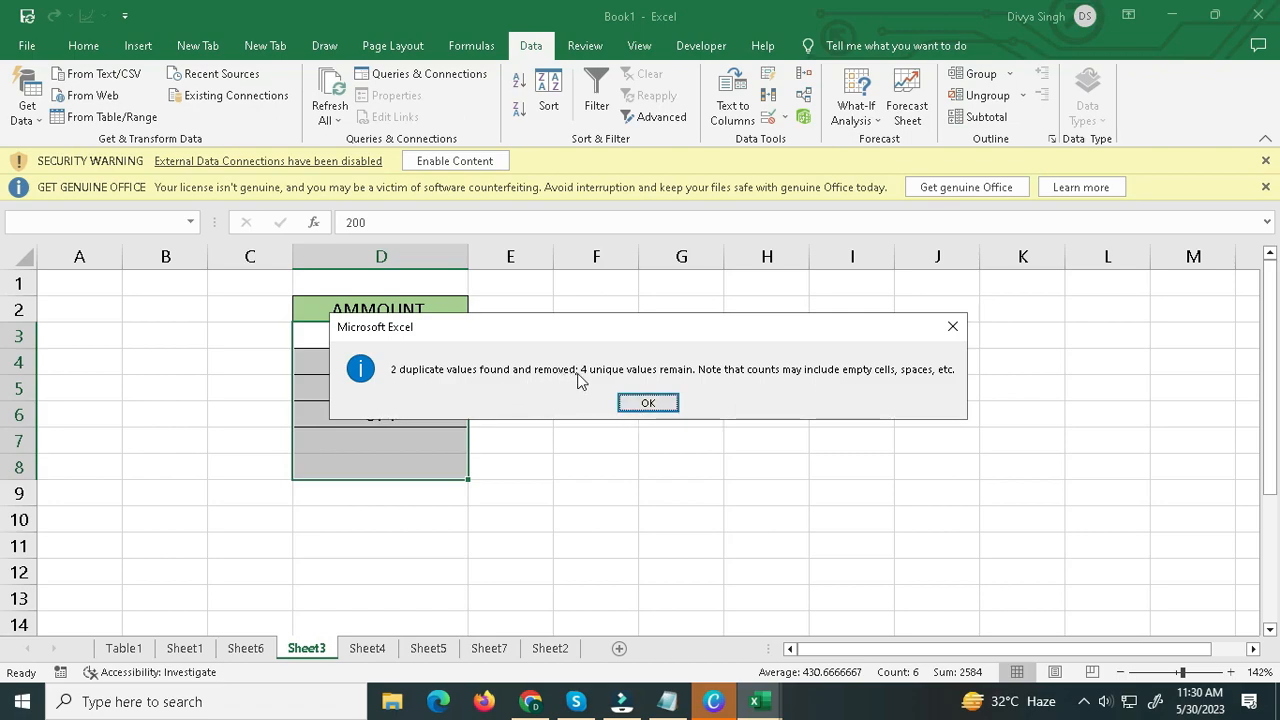
pyautogui.click(648, 401)
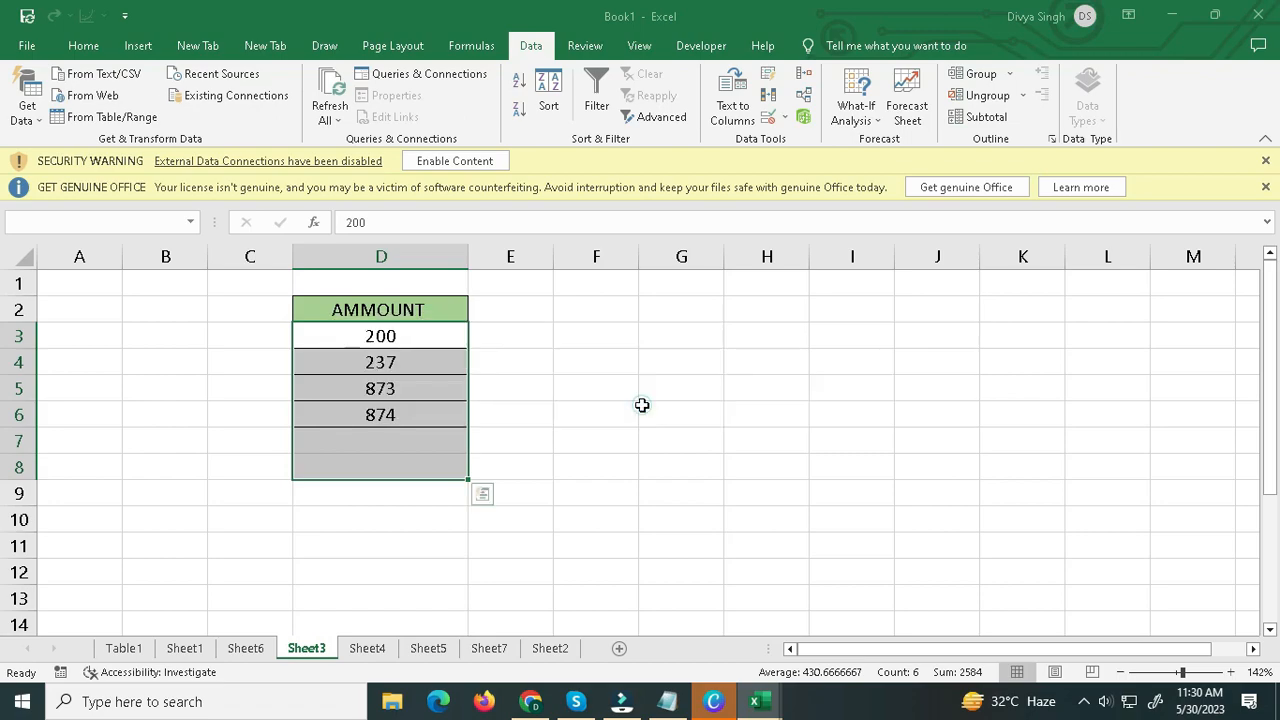
pyautogui.click(531, 357)
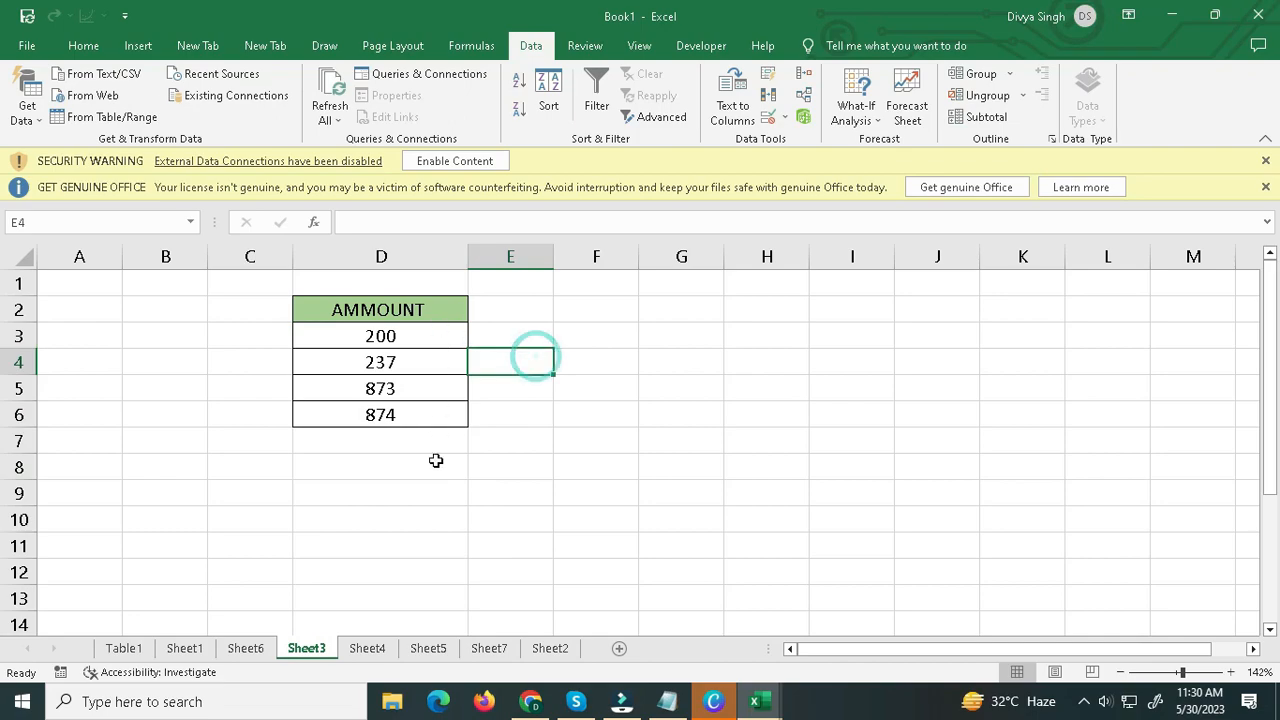
pyautogui.moveTo(428, 328); pyautogui.dragTo(423, 414)
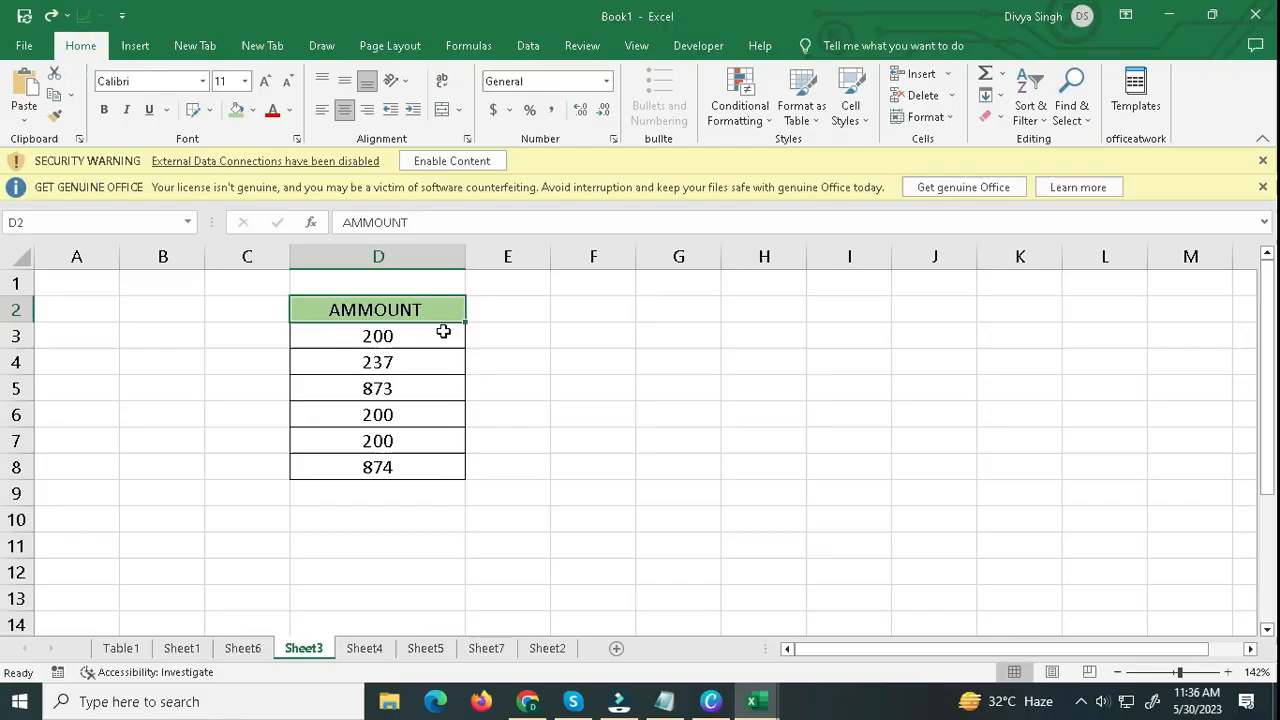
pyautogui.moveTo(449, 312); pyautogui.dragTo(438, 466)
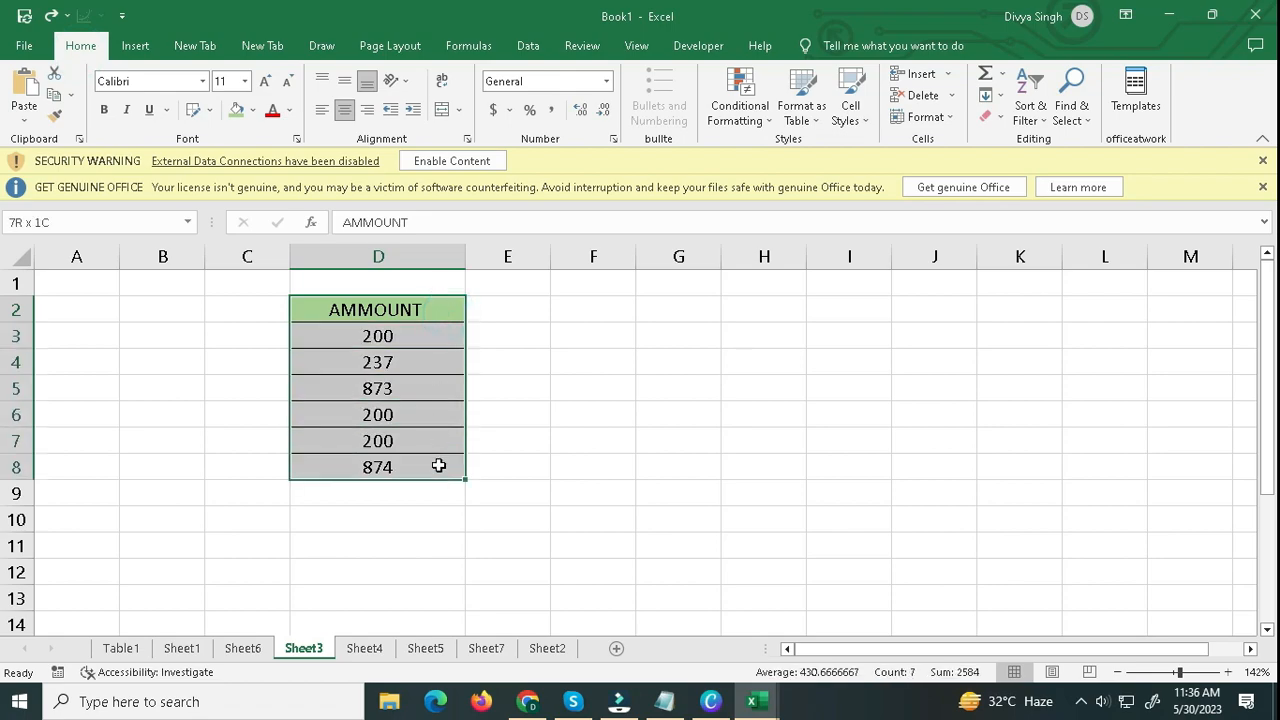
pyautogui.click(438, 469)
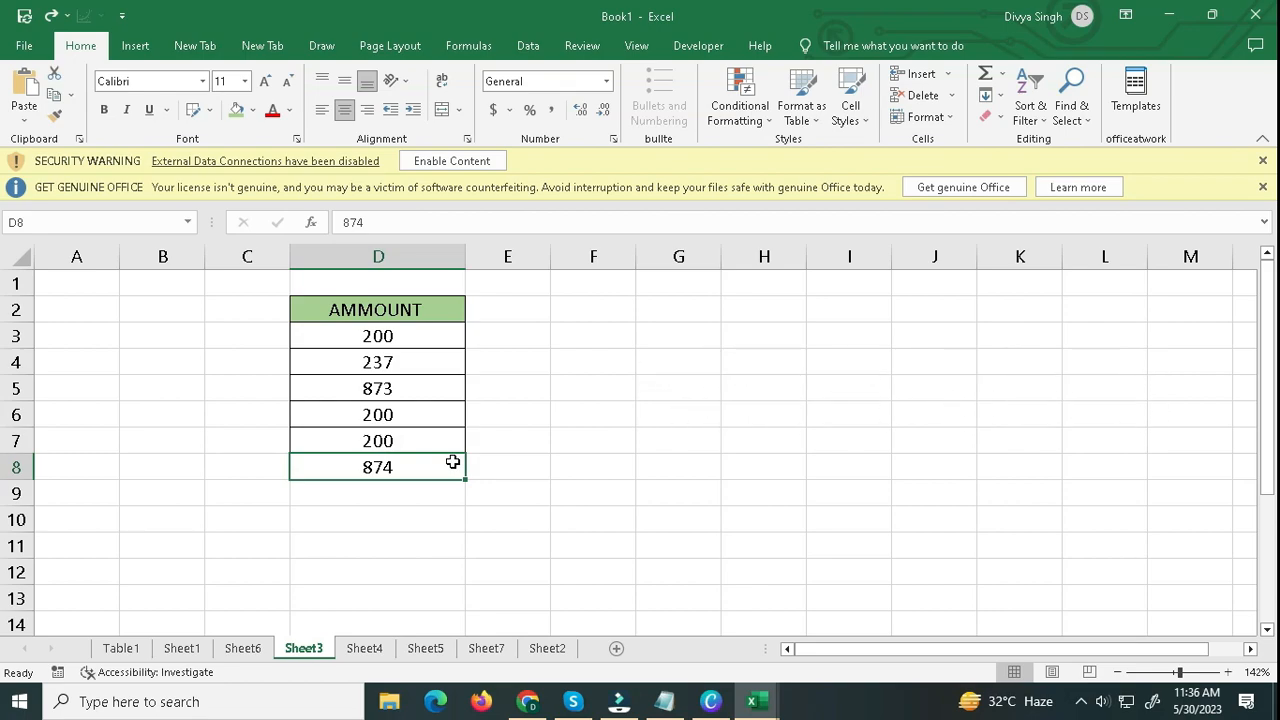
# Highlight the duplicate values in D3:D8 of the AMMOUNT column with Green Fill with Dark Green Text.
pyautogui.moveTo(414, 341); pyautogui.dragTo(406, 466)
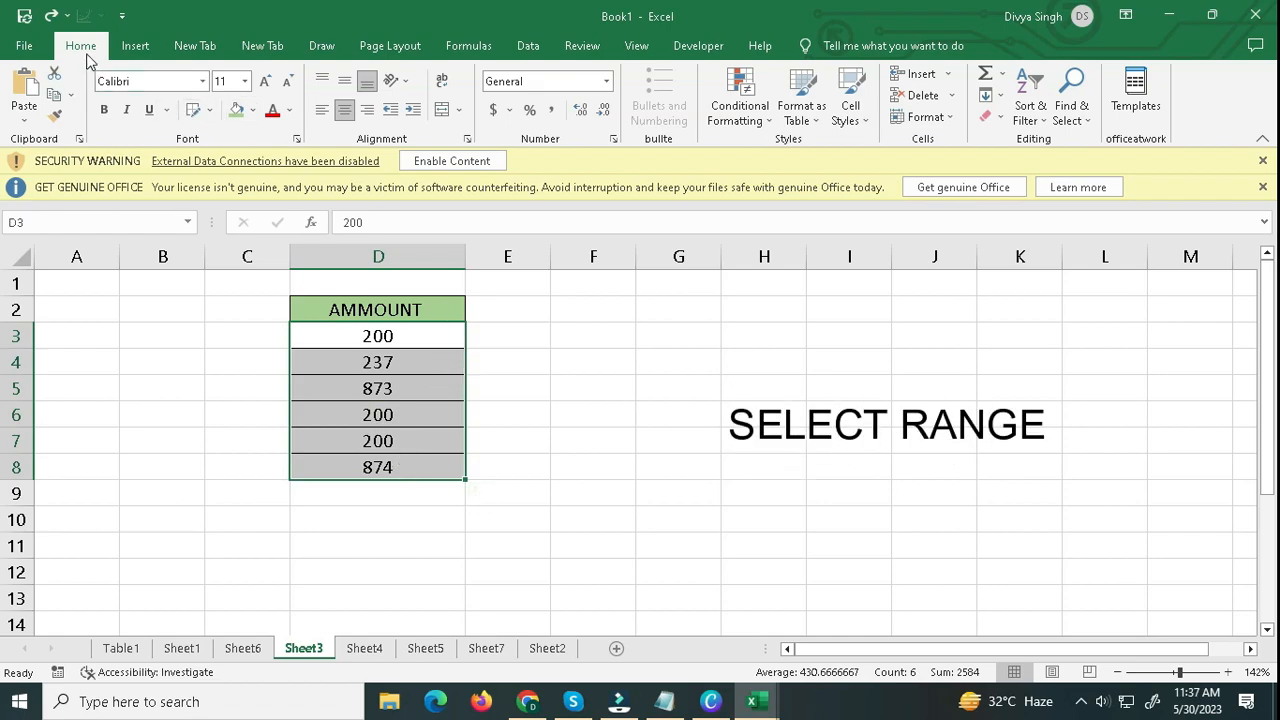
pyautogui.click(739, 113)
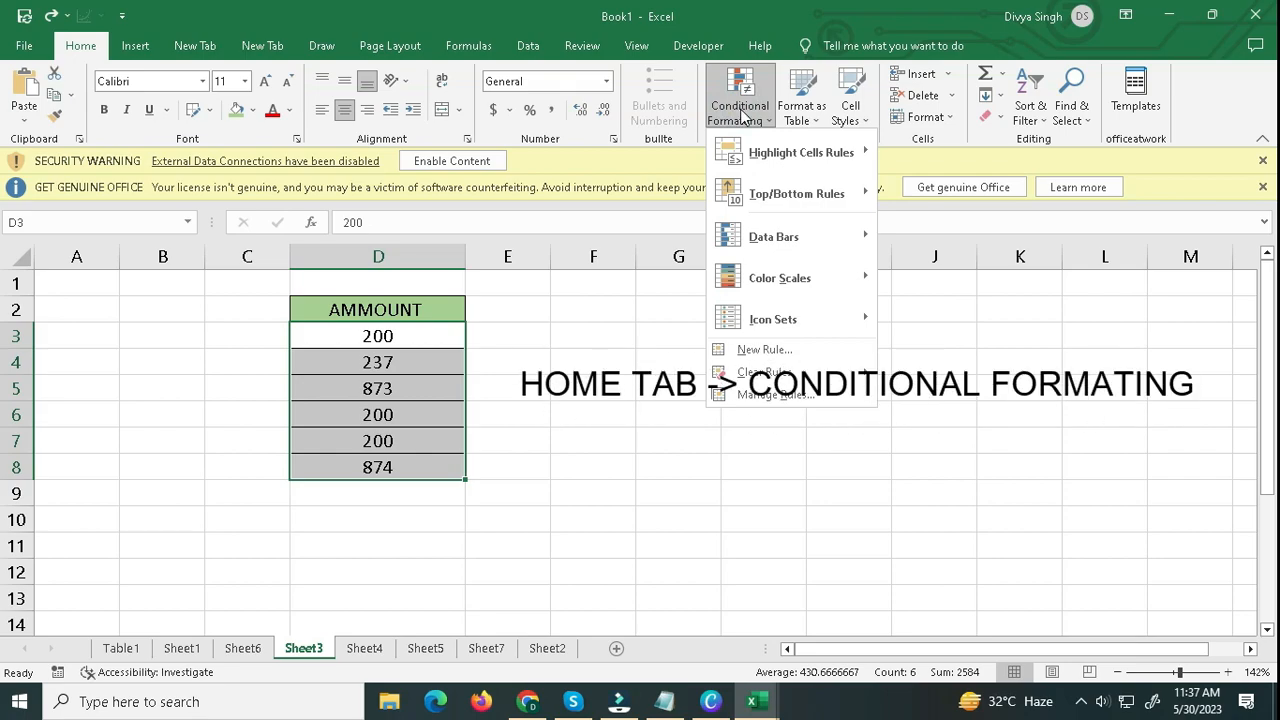
pyautogui.moveTo(763, 160)
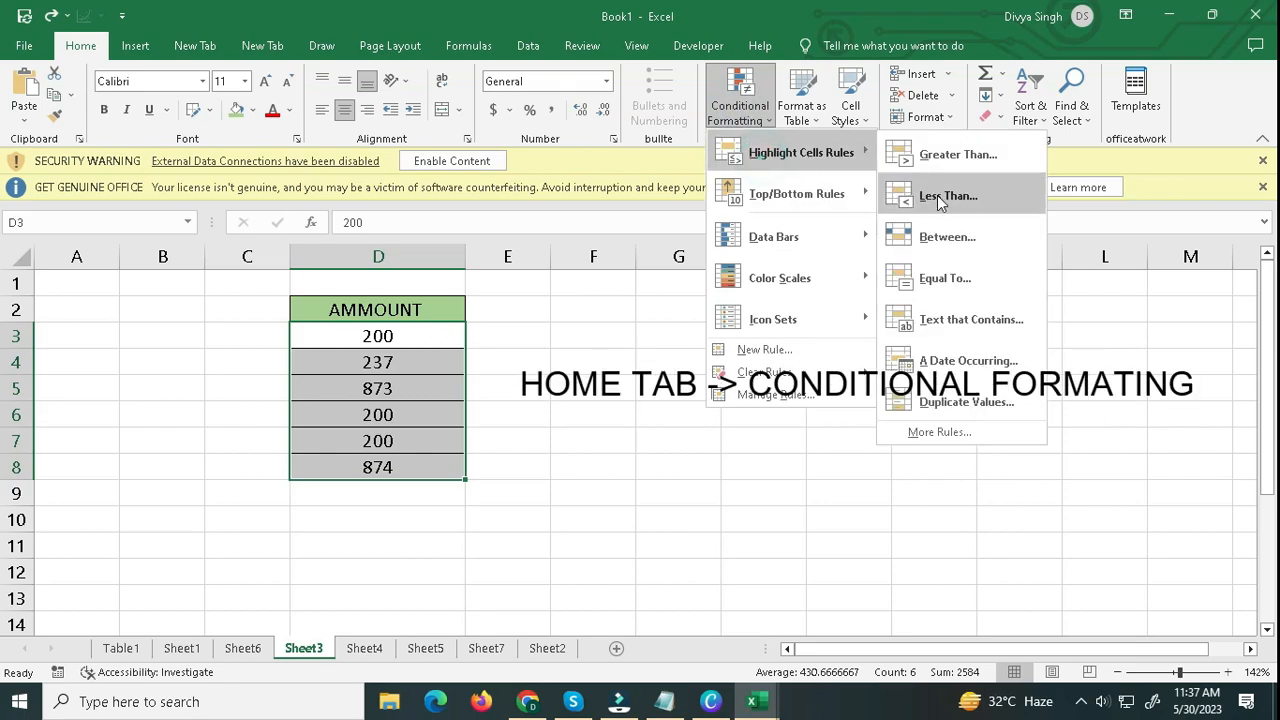
pyautogui.click(950, 402)
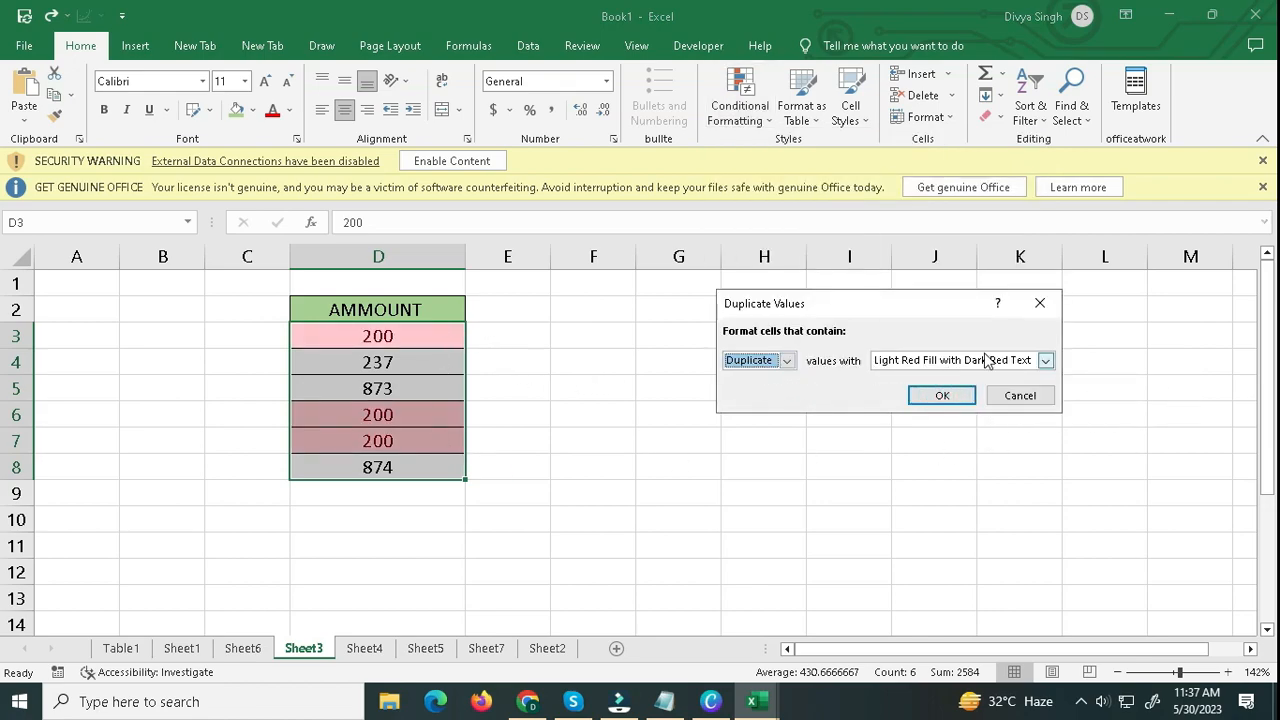
pyautogui.click(1044, 362)
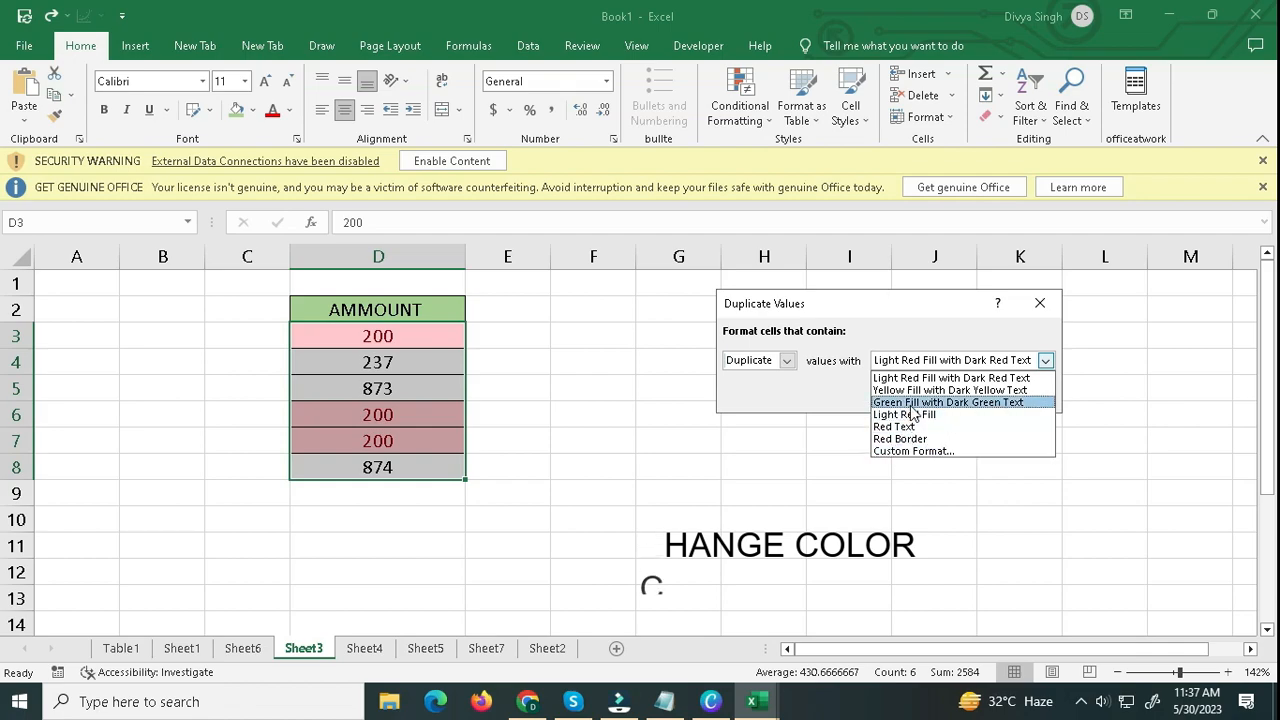
pyautogui.click(910, 403)
pyautogui.click(935, 395)
pyautogui.click(580, 393)
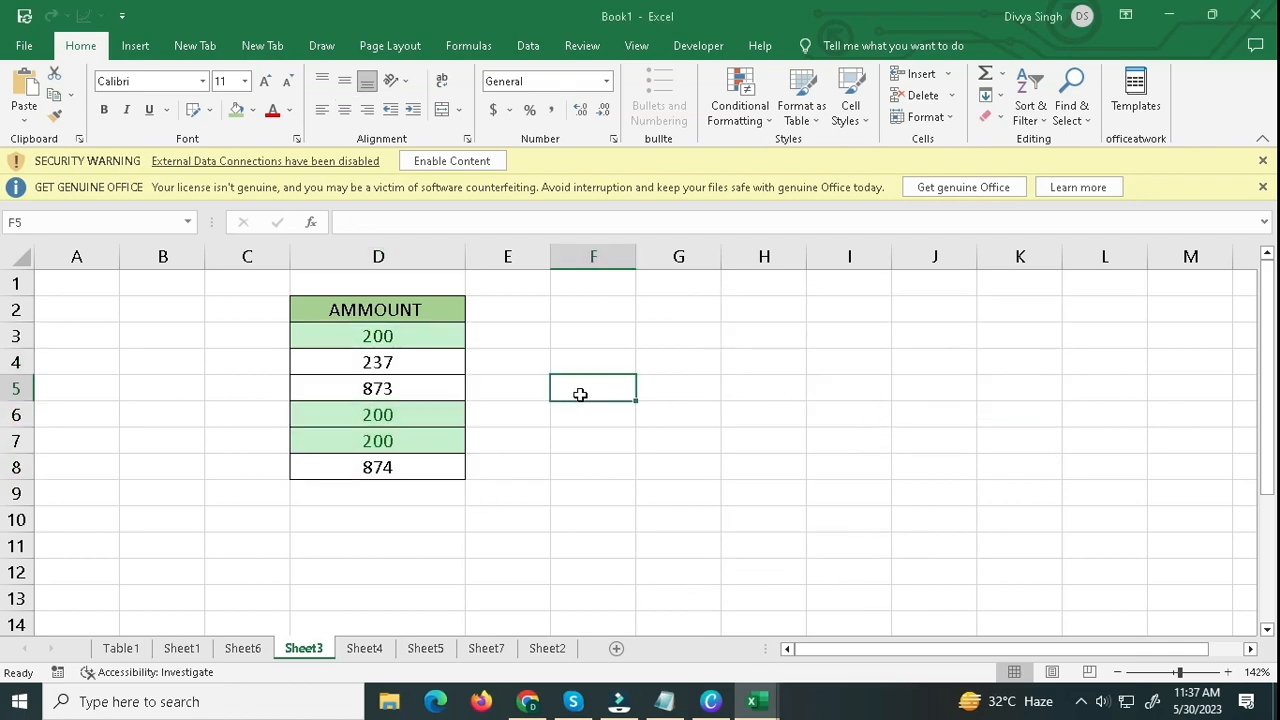
# Clear all the amounts from D3:D8 under the AMMOUNT header.
pyautogui.click(443, 338)
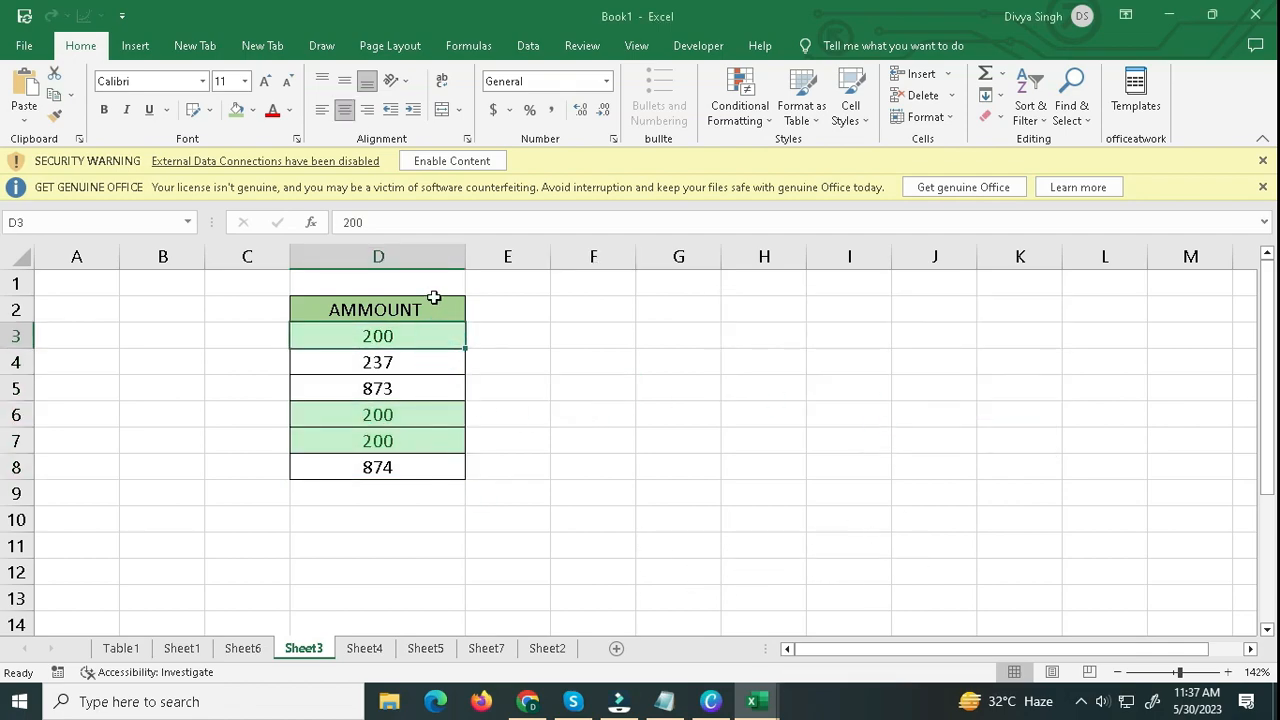
pyautogui.moveTo(430, 336); pyautogui.dragTo(431, 469)
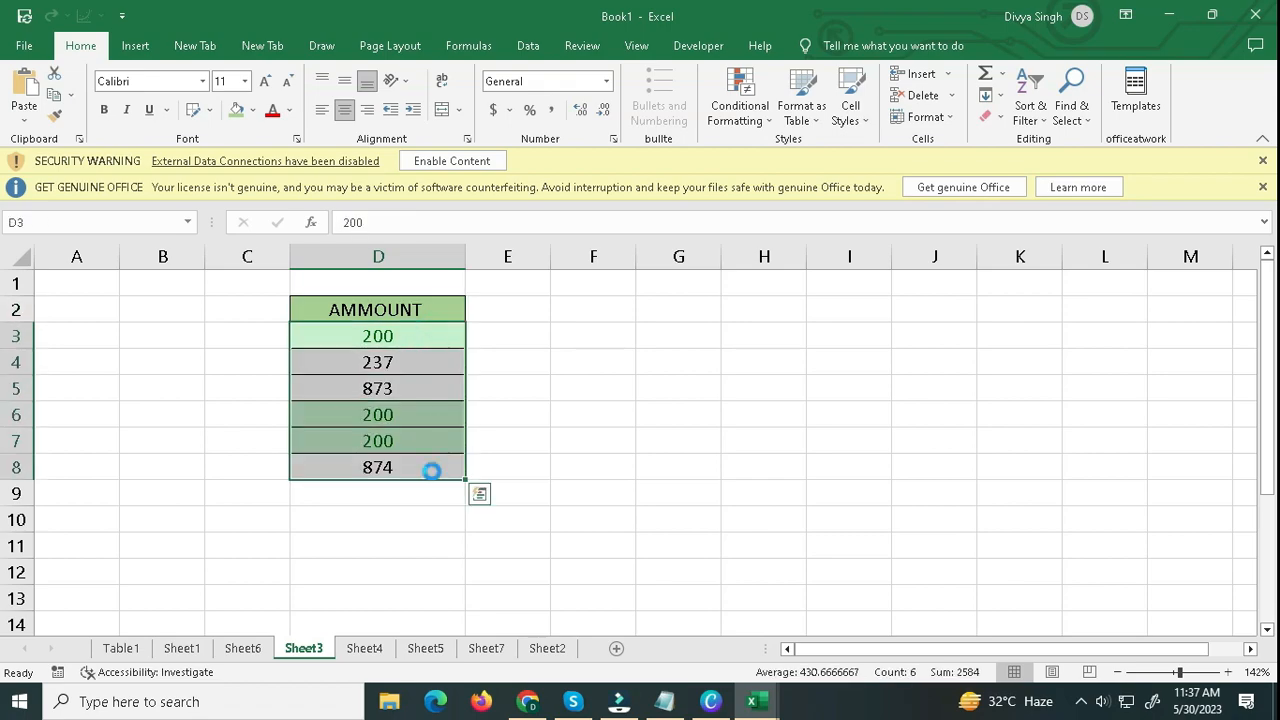
pyautogui.press('Delete')
# Enter 23, 43, 23, 43, 45 and 32 in cells D3 to D8 of the AMMOUNT column.
pyautogui.click(425, 332)
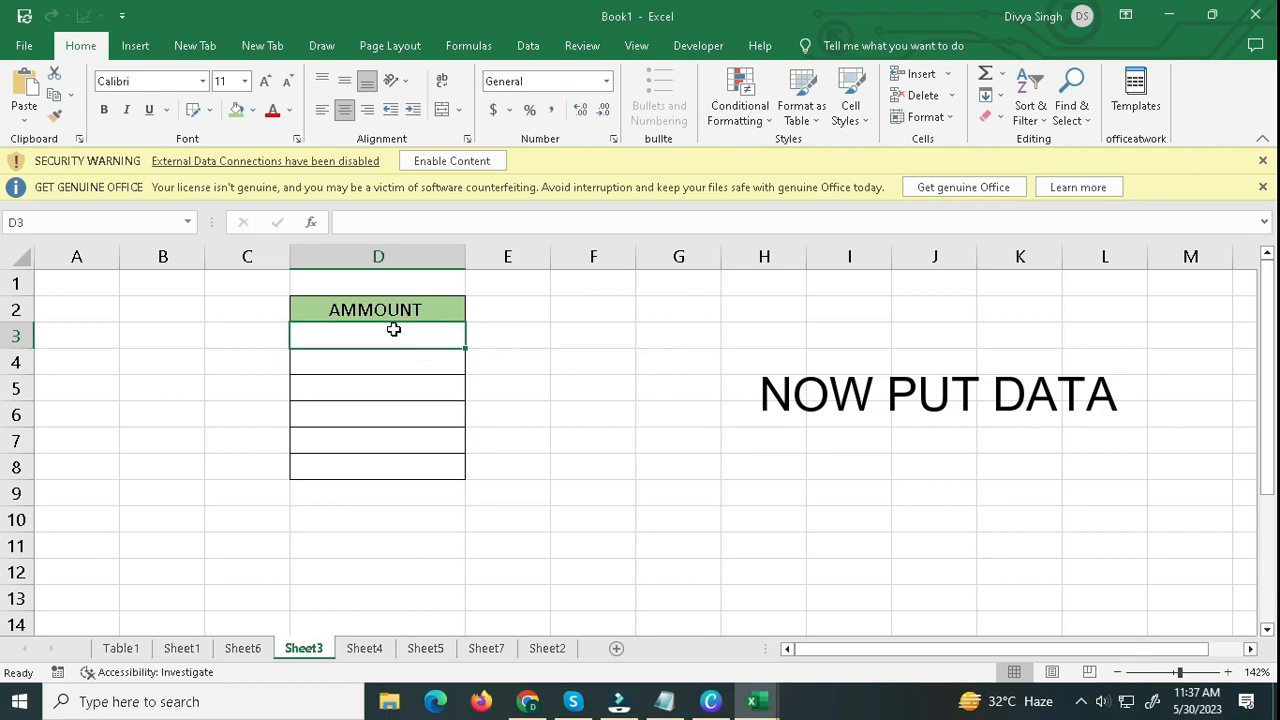
pyautogui.write('23')
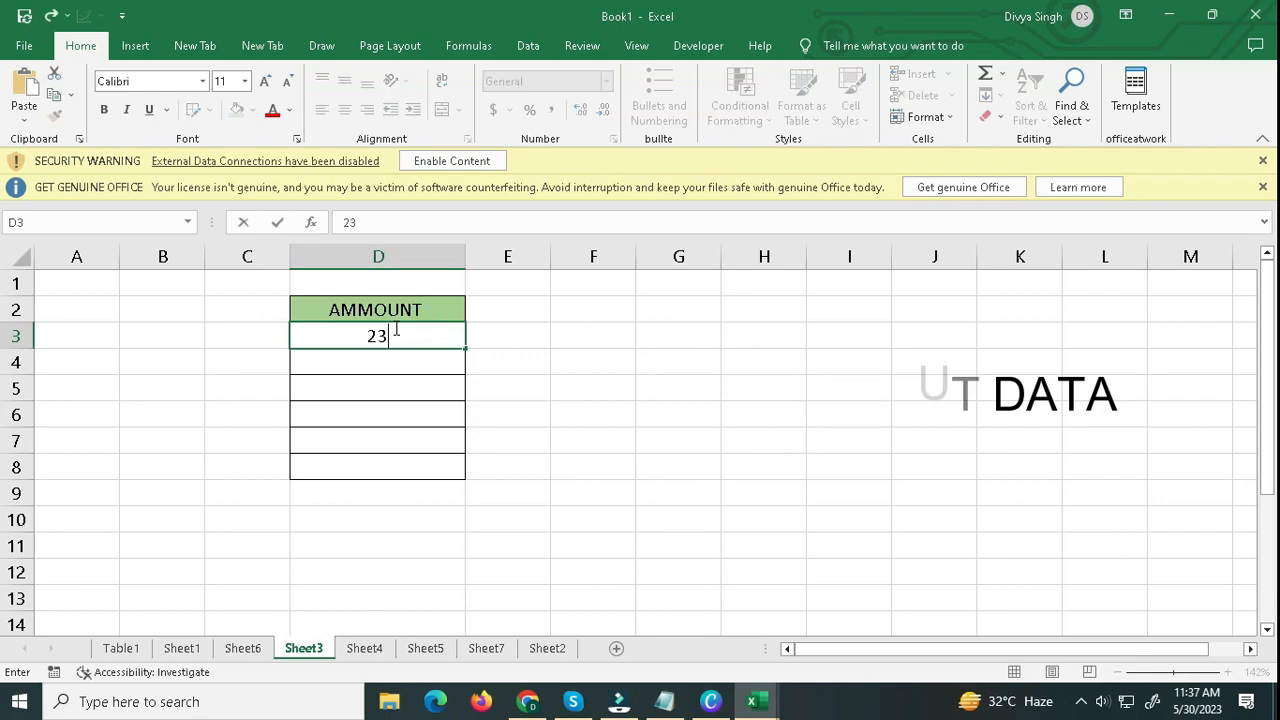
pyautogui.press('Return')
pyautogui.write('4')
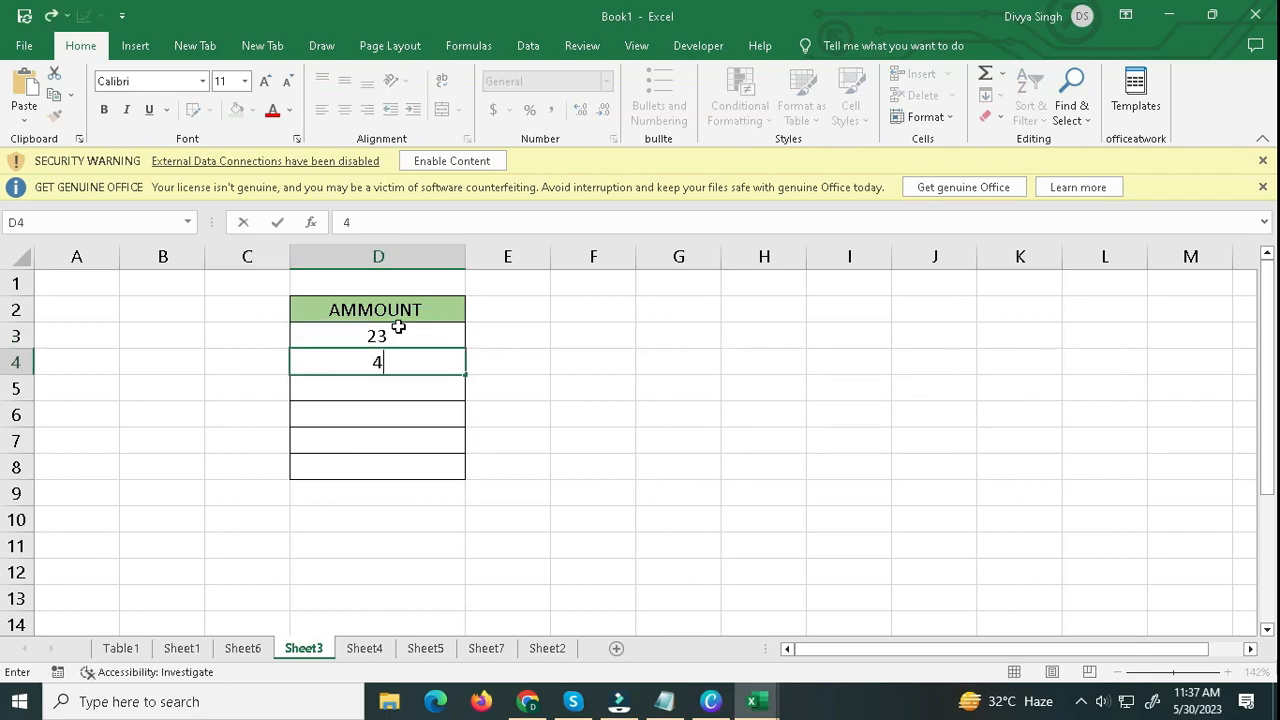
pyautogui.write('3')
pyautogui.press('Return')
pyautogui.write('23')
pyautogui.press('Return')
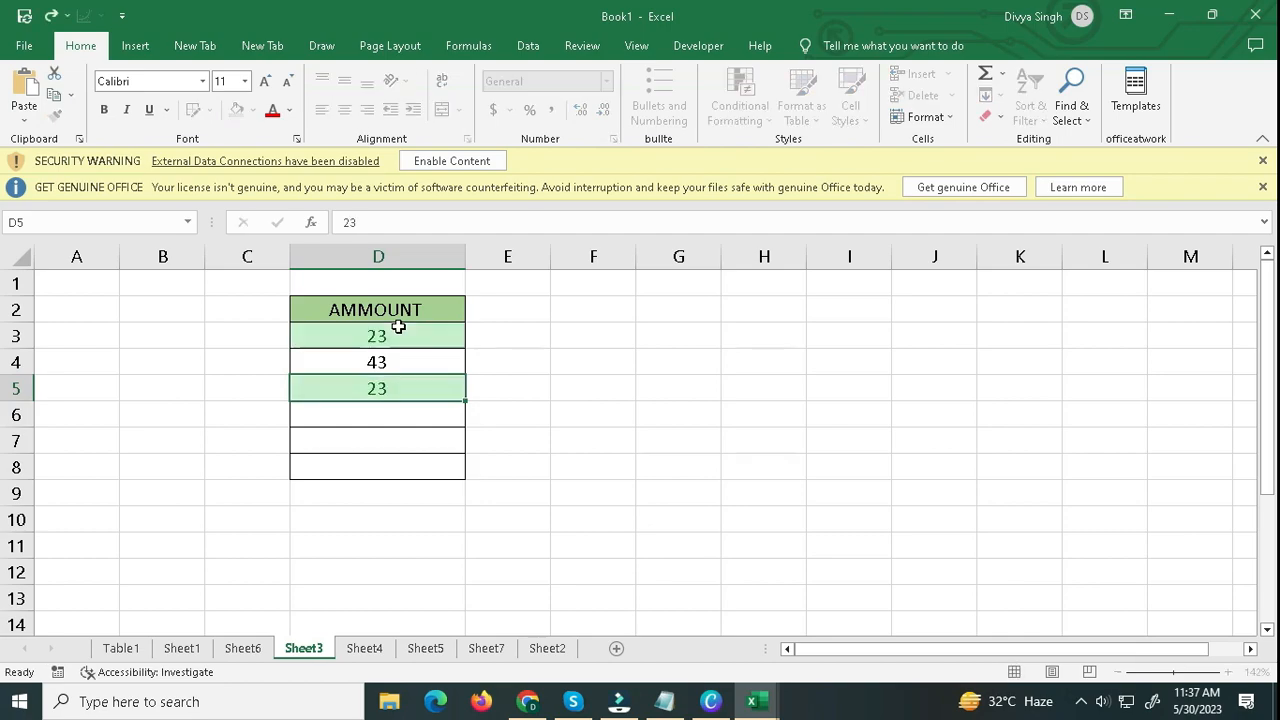
pyautogui.write('4')
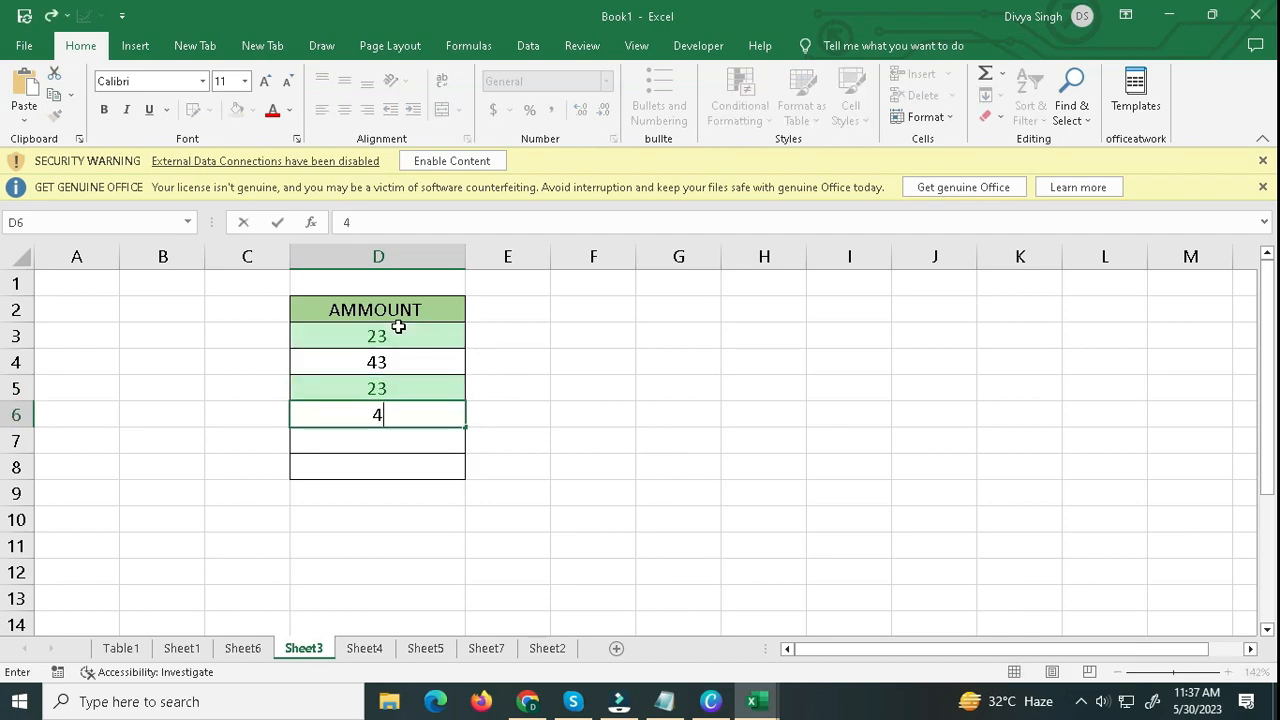
pyautogui.write('3')
pyautogui.press('Return')
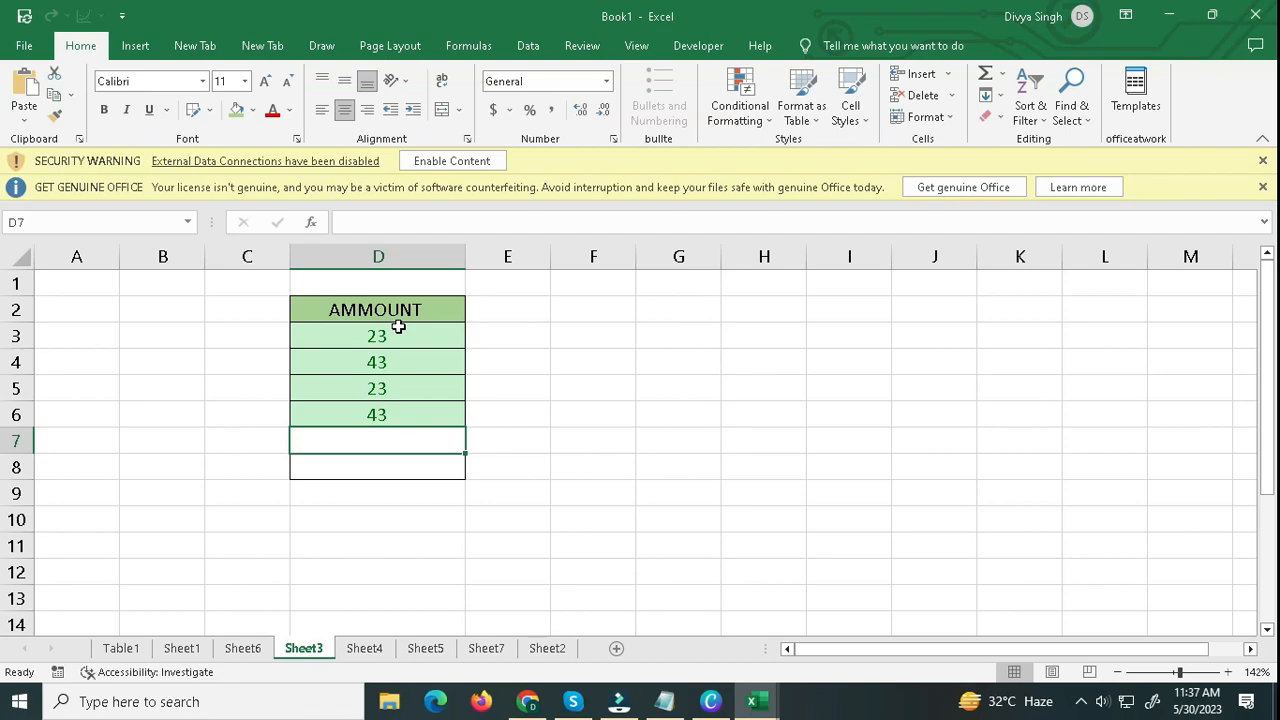
pyautogui.write('45')
pyautogui.press('Return')
pyautogui.write('32')
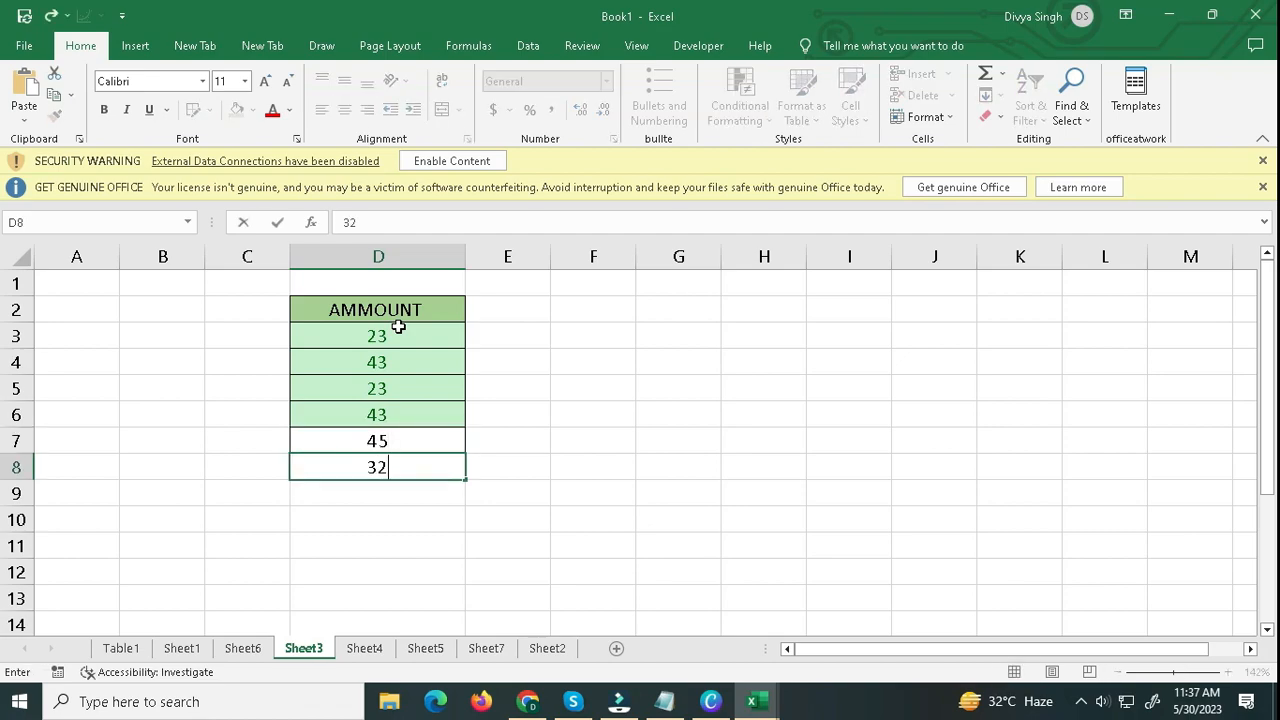
pyautogui.press('Return')
pyautogui.moveTo(398, 327); pyautogui.dragTo(409, 456)
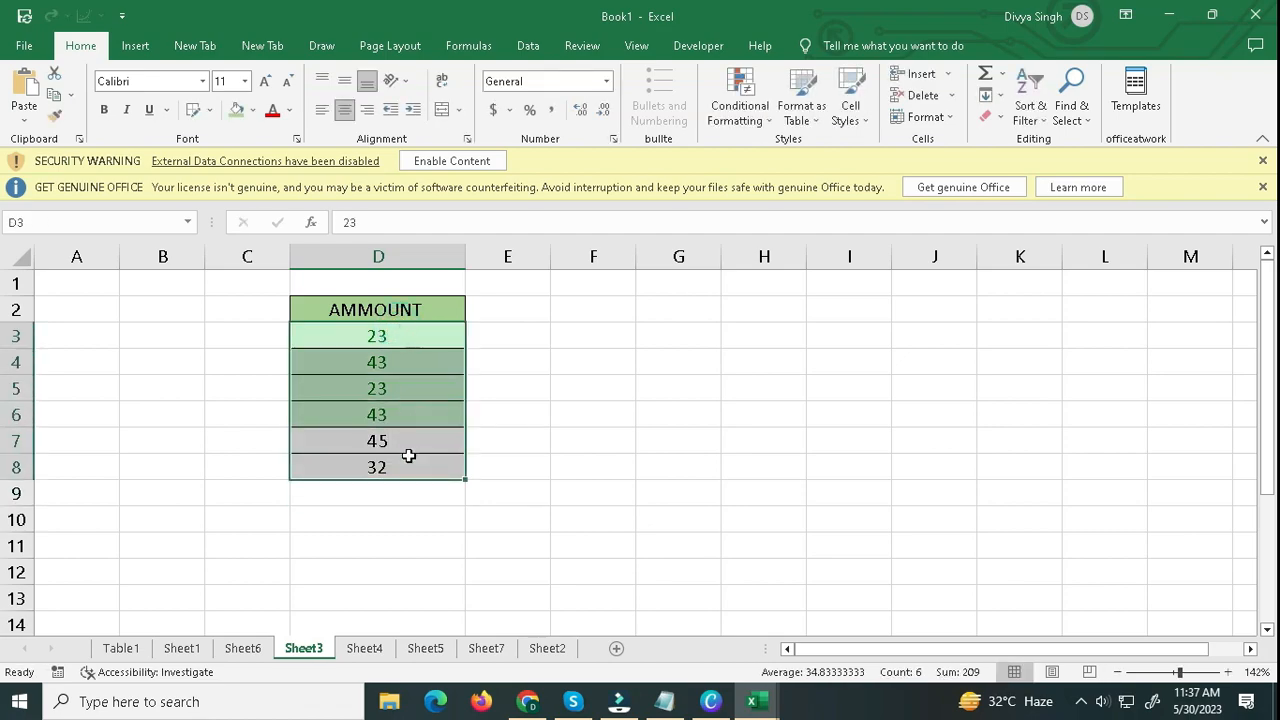
pyautogui.click(409, 458)
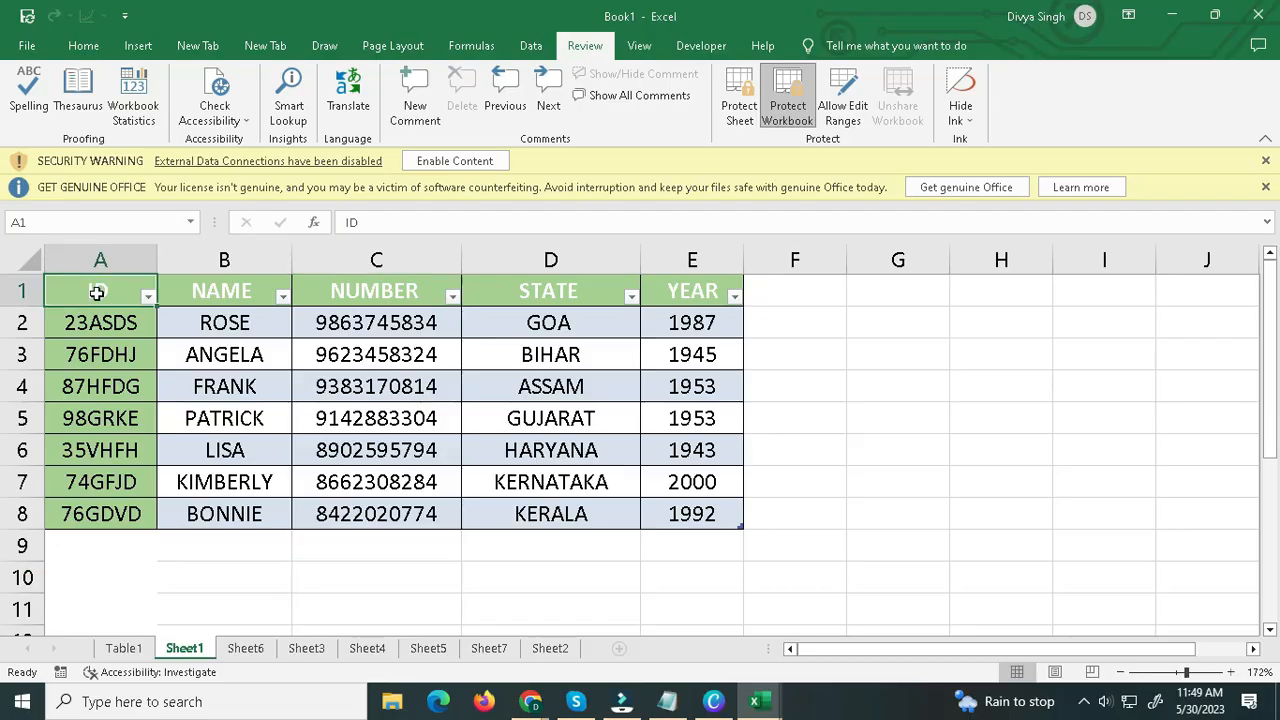
# Protect the workbook's structure with a confirmed password, and check which sheet commands are available for Sheet1.
pyautogui.moveTo(100, 291); pyautogui.dragTo(620, 514)
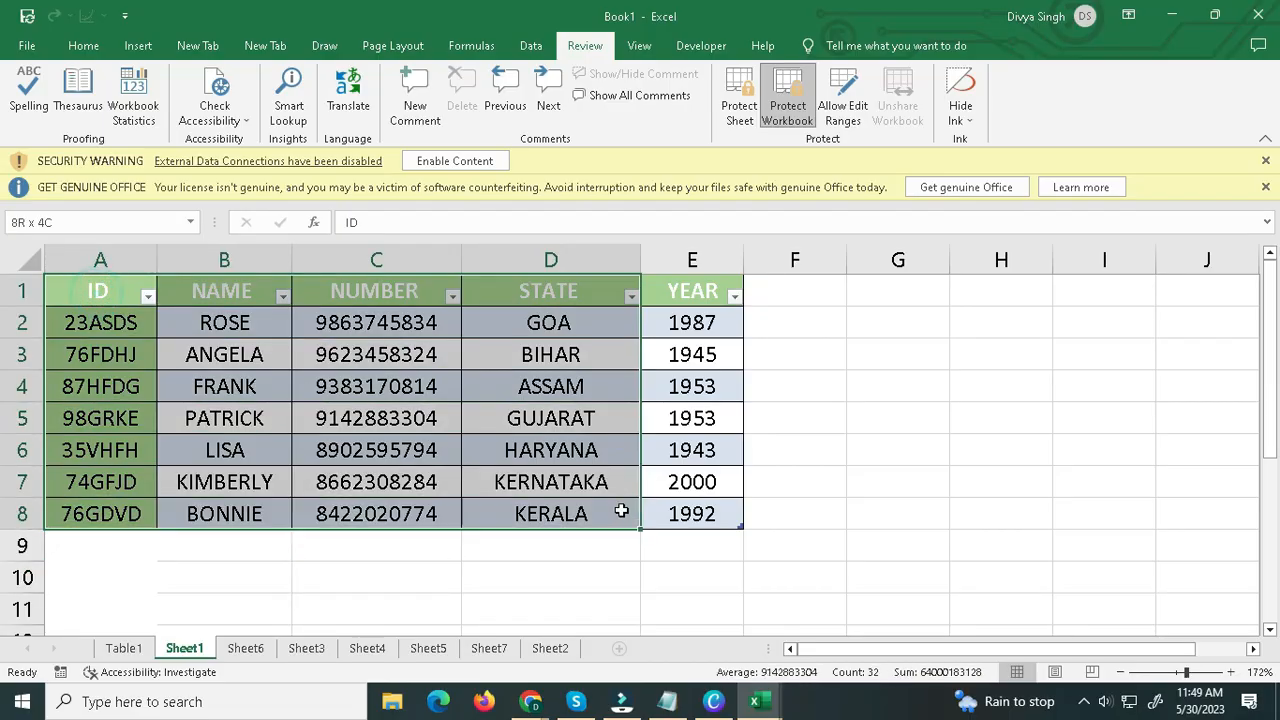
pyautogui.click(706, 513)
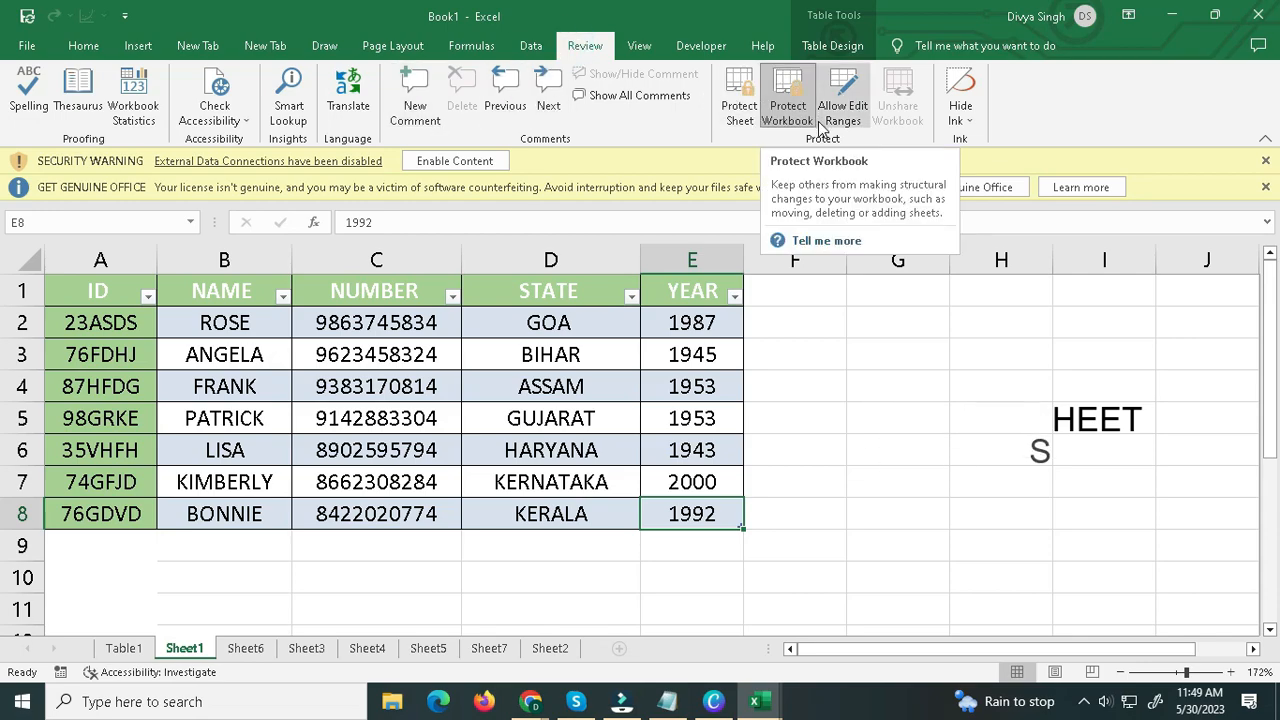
pyautogui.click(801, 90)
pyautogui.click(785, 314)
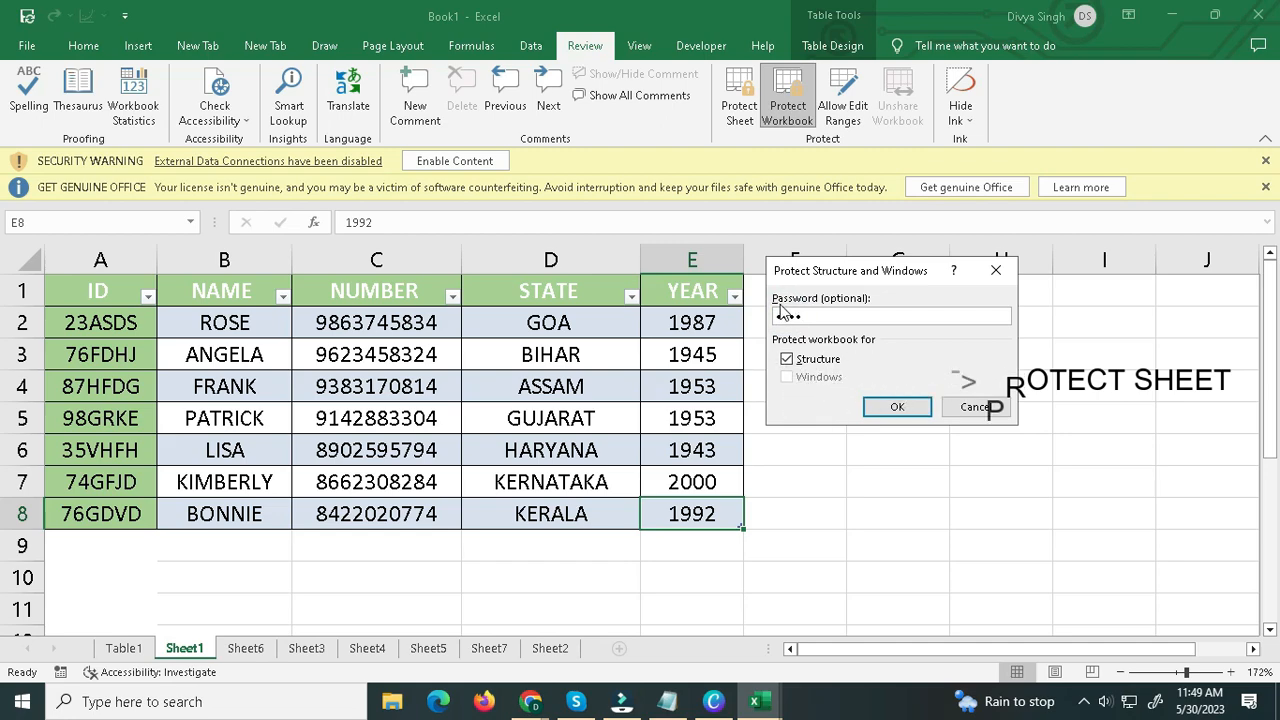
pyautogui.click(897, 406)
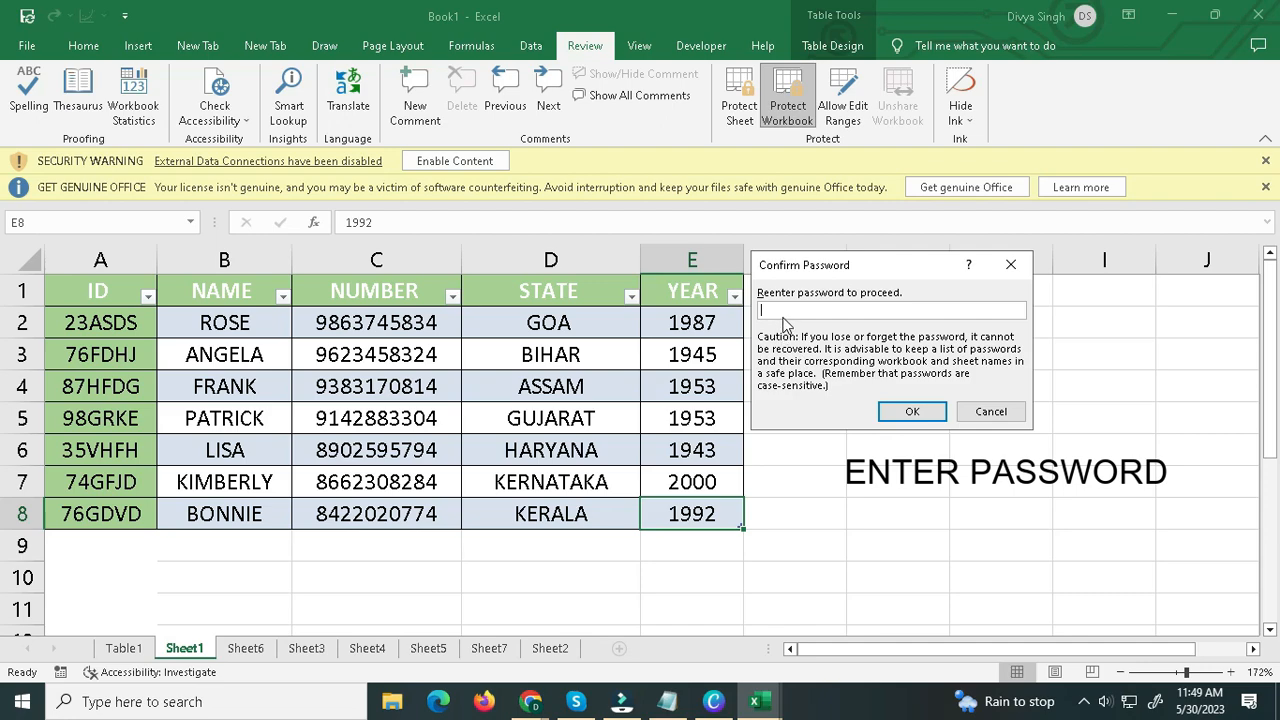
pyautogui.click(783, 314)
pyautogui.write('1234')
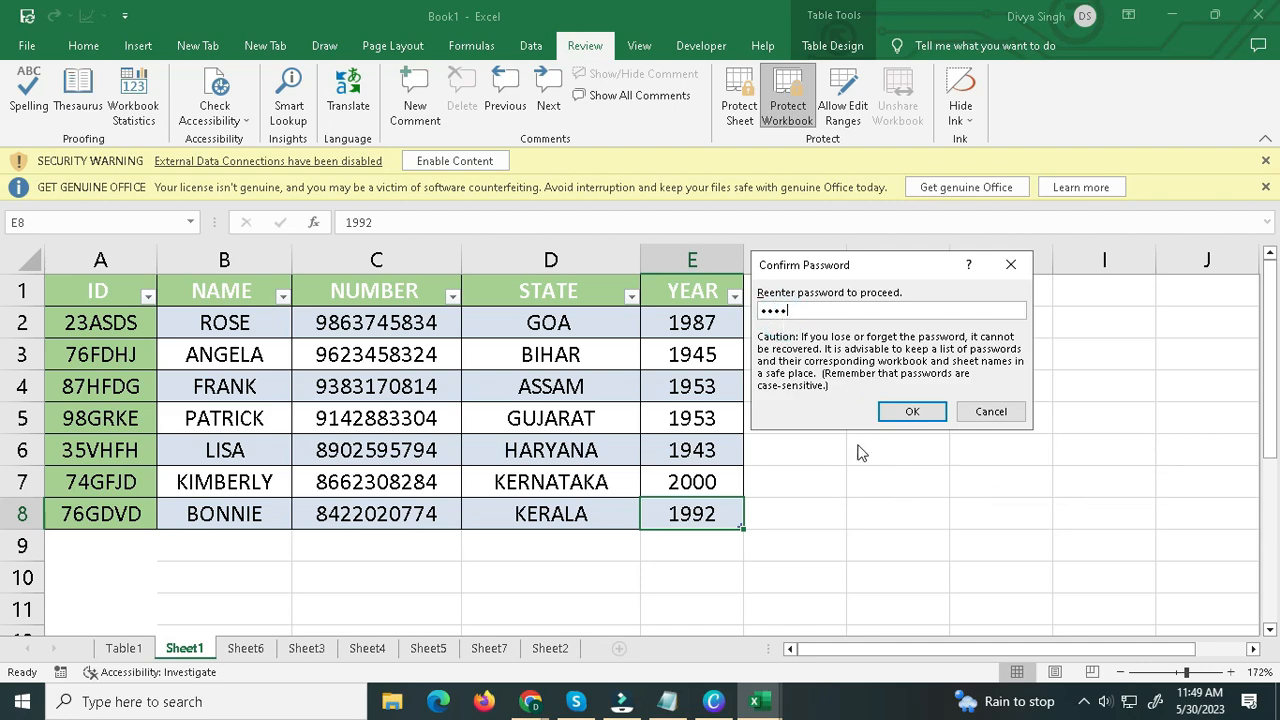
pyautogui.click(903, 411)
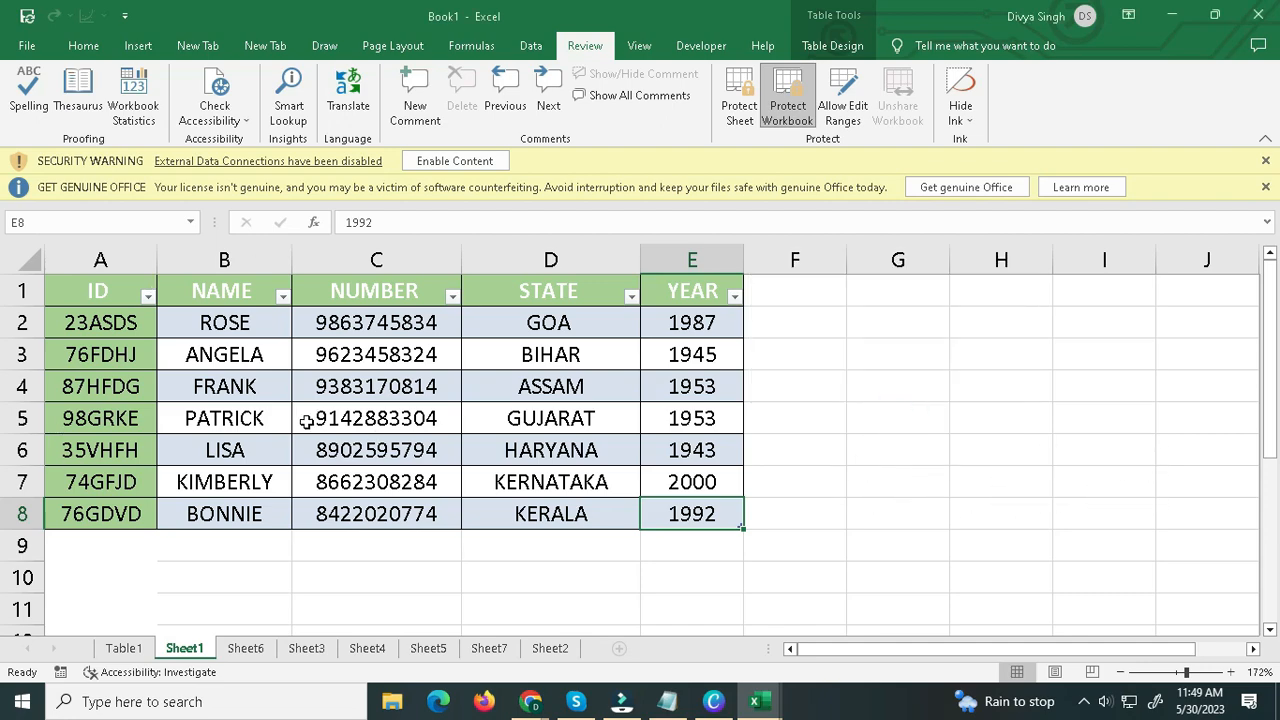
pyautogui.rightClick(184, 648)
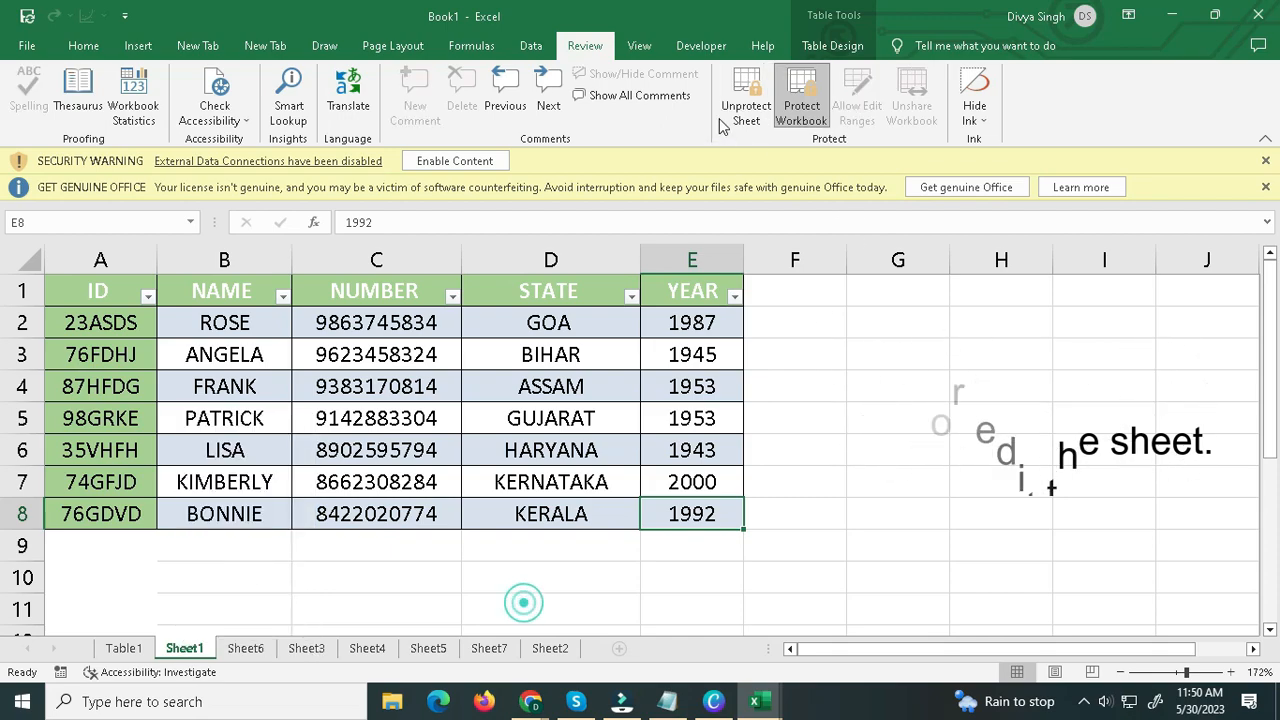
# Unprotect the workbook by entering its password, and check the available sheet commands for Sheet1 again.
pyautogui.click(801, 100)
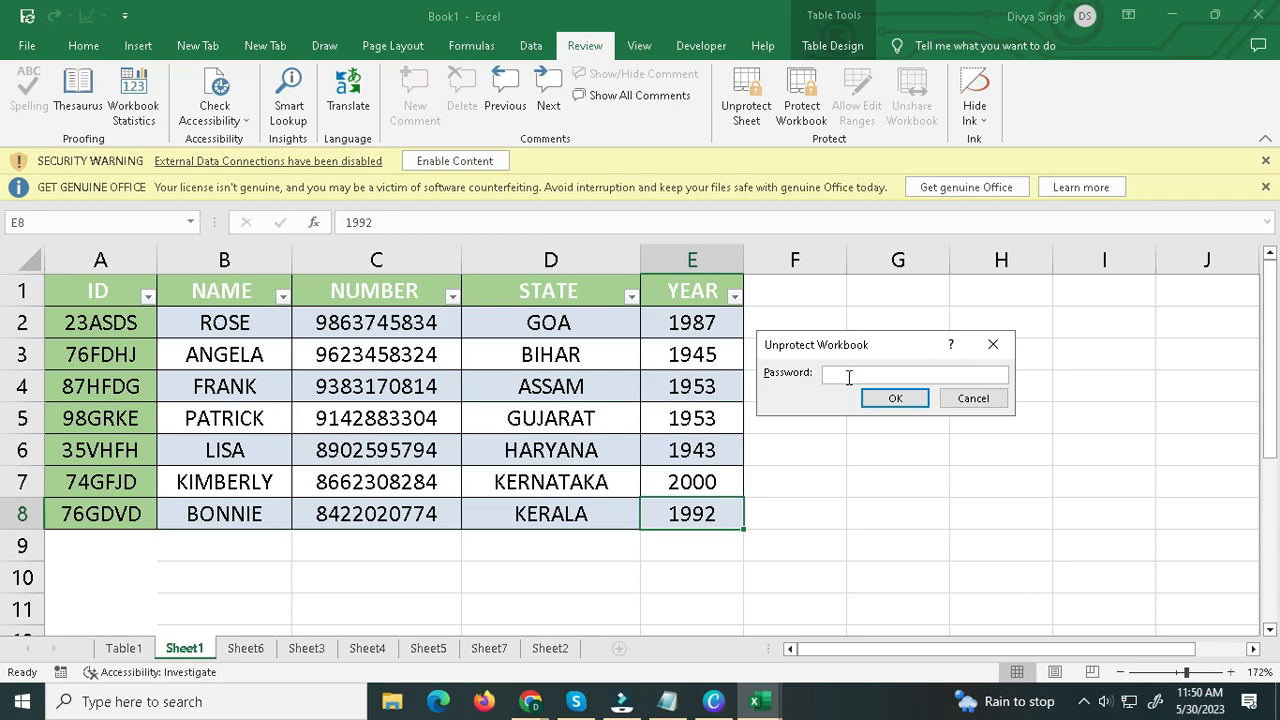
pyautogui.write('12')
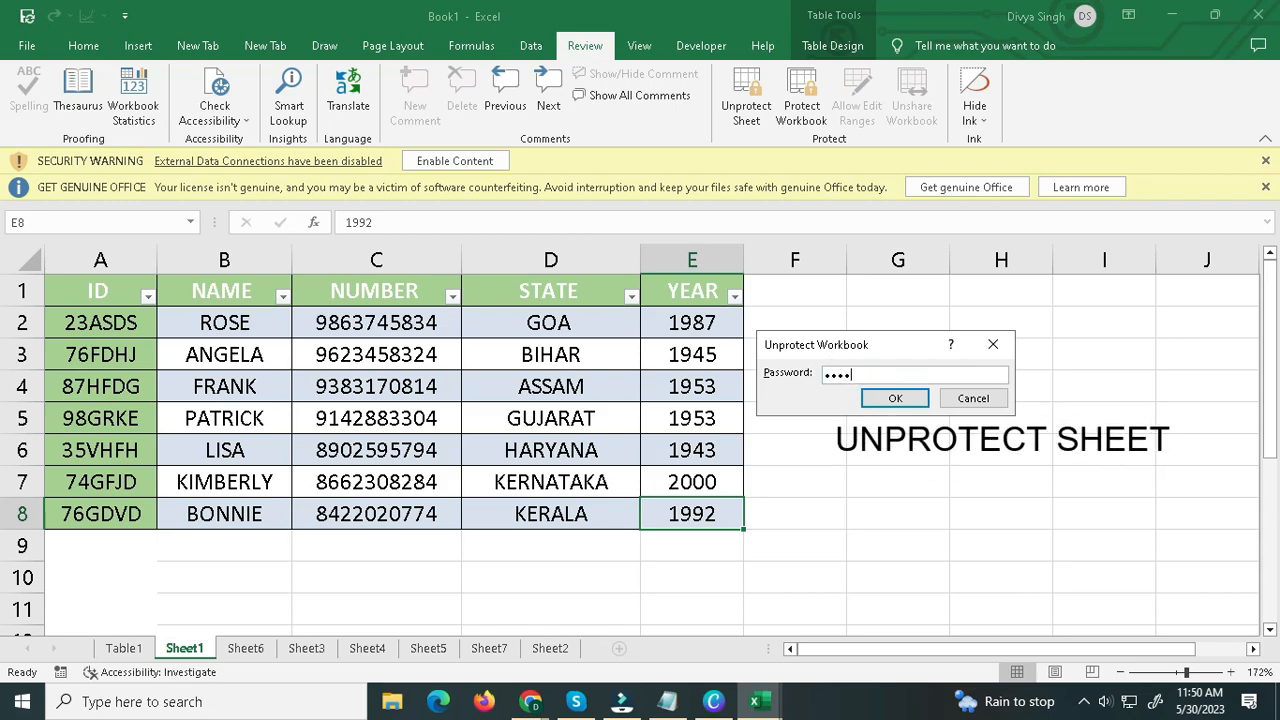
pyautogui.click(893, 398)
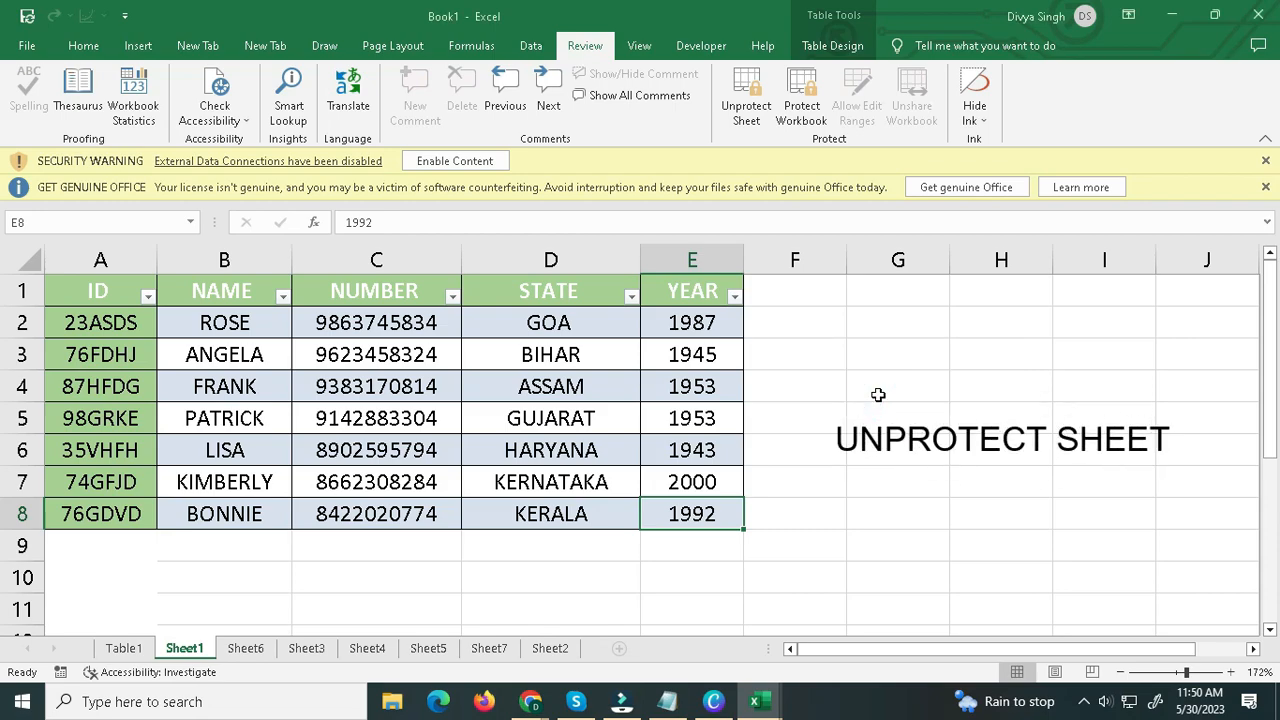
pyautogui.click(878, 394)
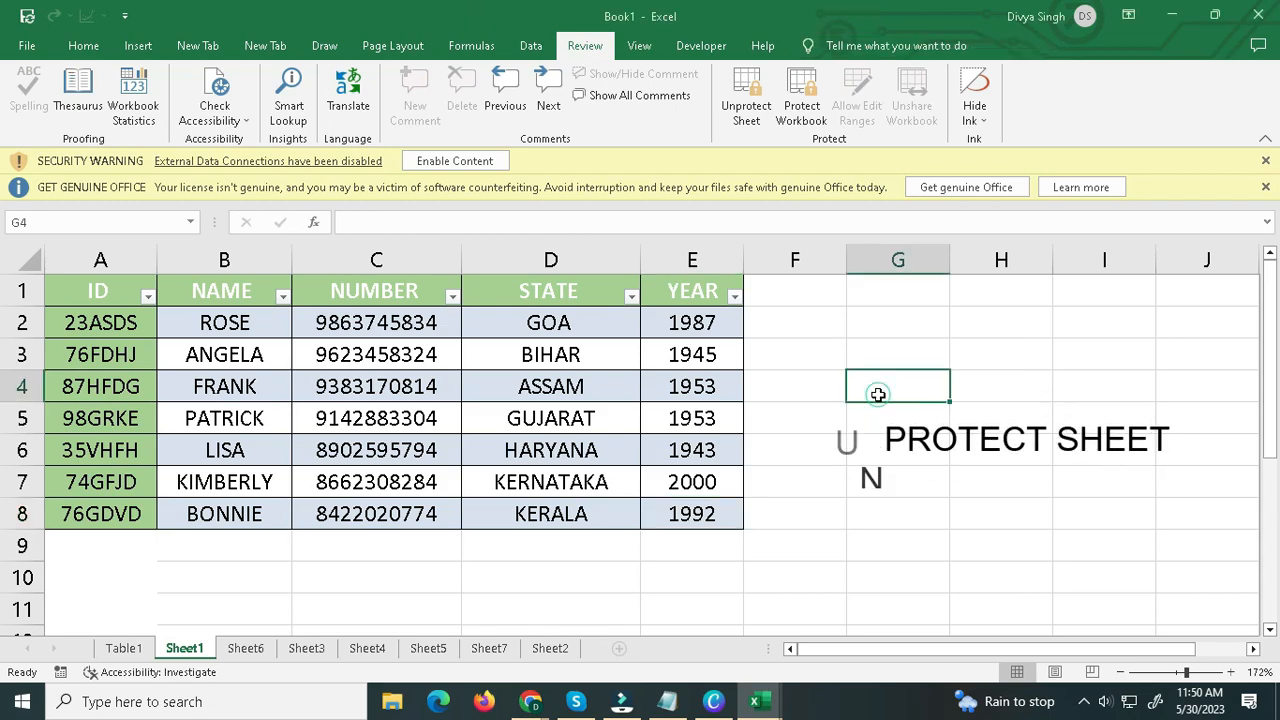
pyautogui.rightClick(205, 647)
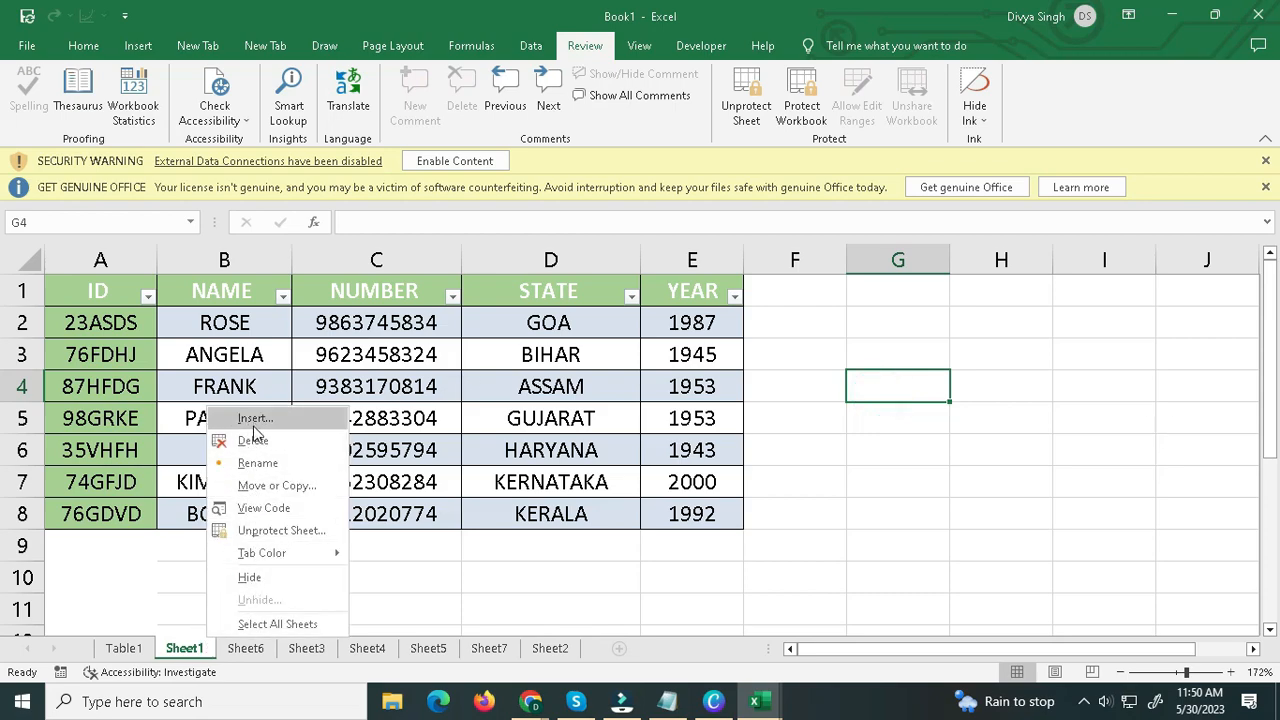
pyautogui.click(414, 451)
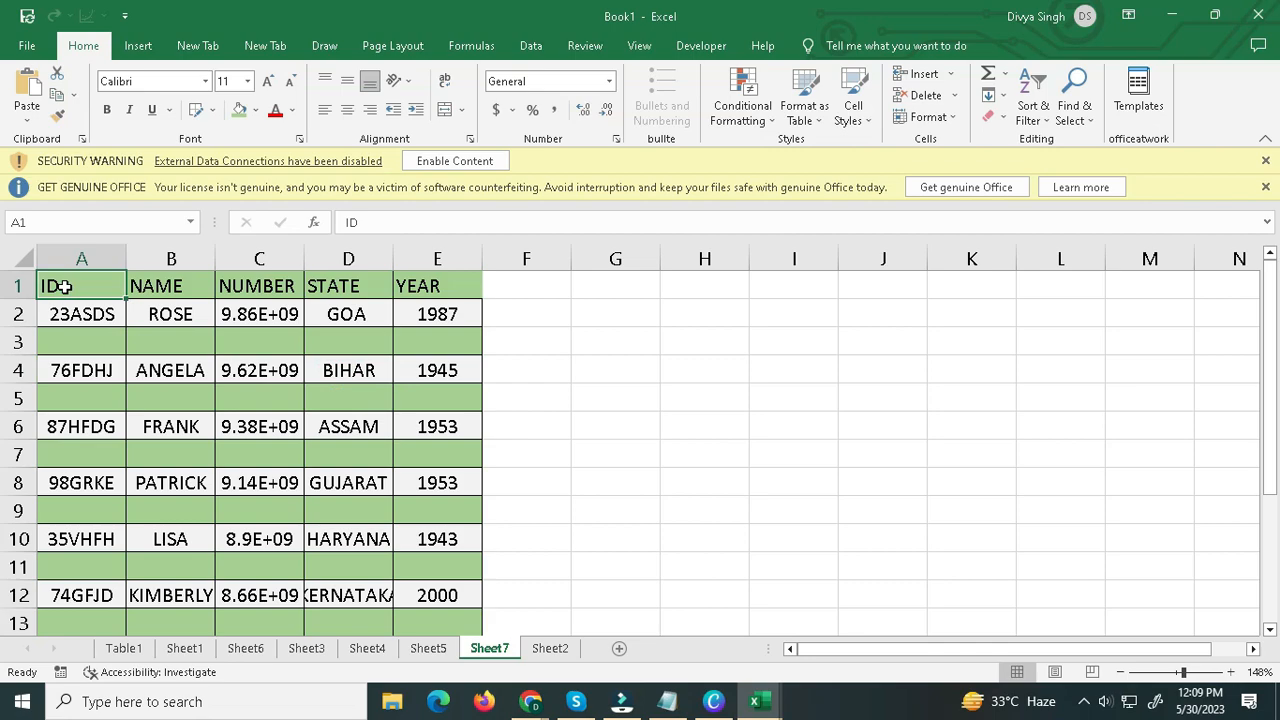
# Examine the Sheet7 table and its columns A to E one by one.
pyautogui.moveTo(63, 287); pyautogui.dragTo(437, 589)
pyautogui.scroll(1, 433, 570)
pyautogui.click(424, 557)
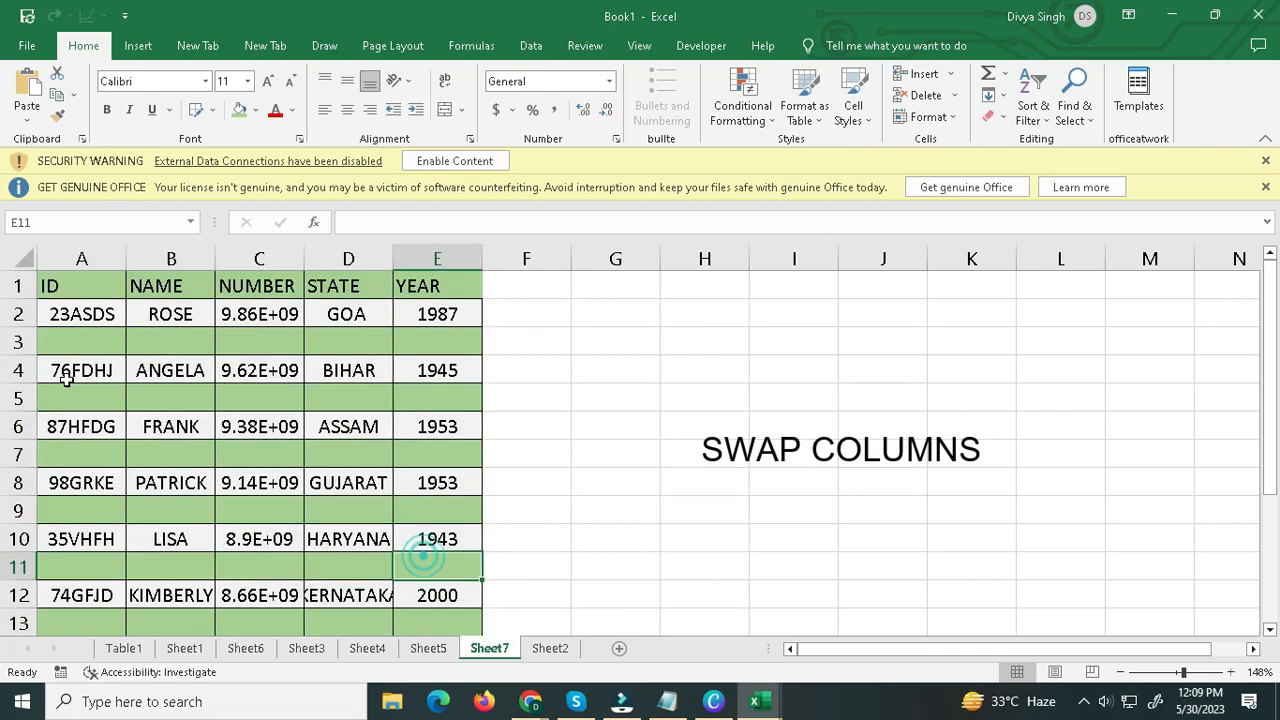
pyautogui.click(100, 257)
pyautogui.click(171, 258)
pyautogui.click(227, 258)
pyautogui.click(350, 257)
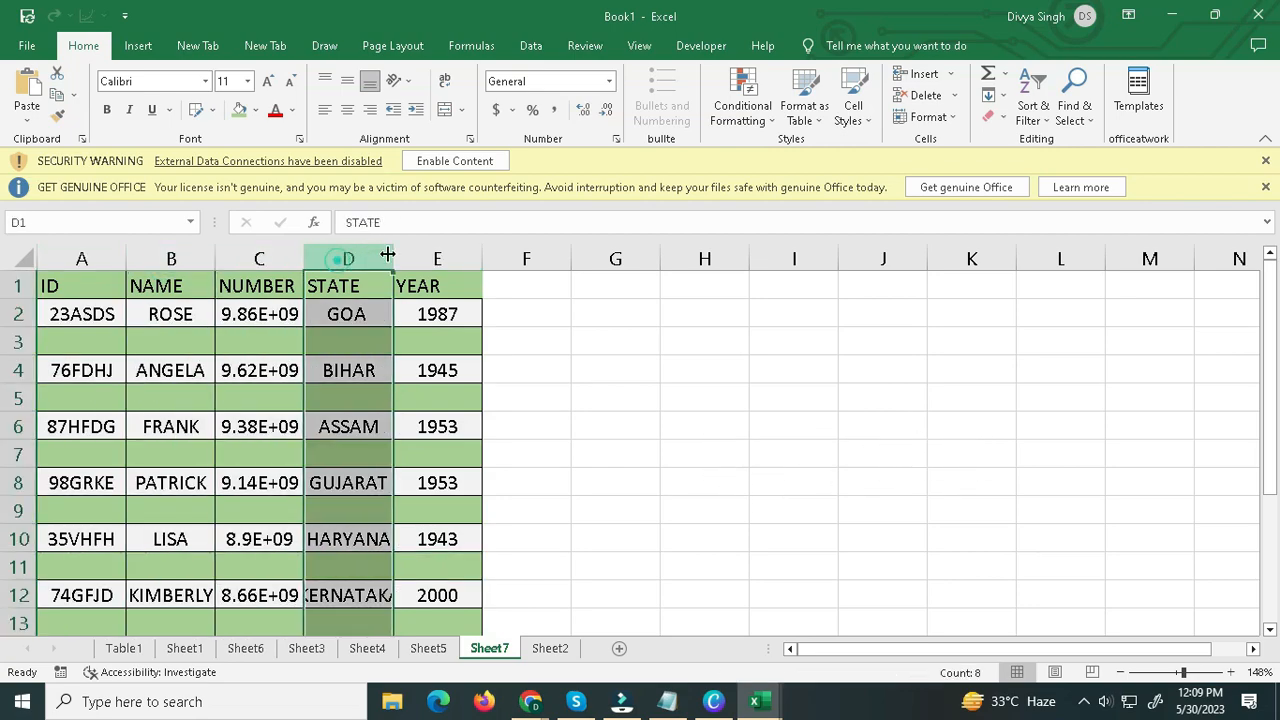
pyautogui.click(450, 257)
# Move the STATE column between the ID and NAME columns, shifting the other columns instead of overwriting them.
pyautogui.click(342, 252)
pyautogui.moveTo(305, 285); pyautogui.dragTo(140, 285)
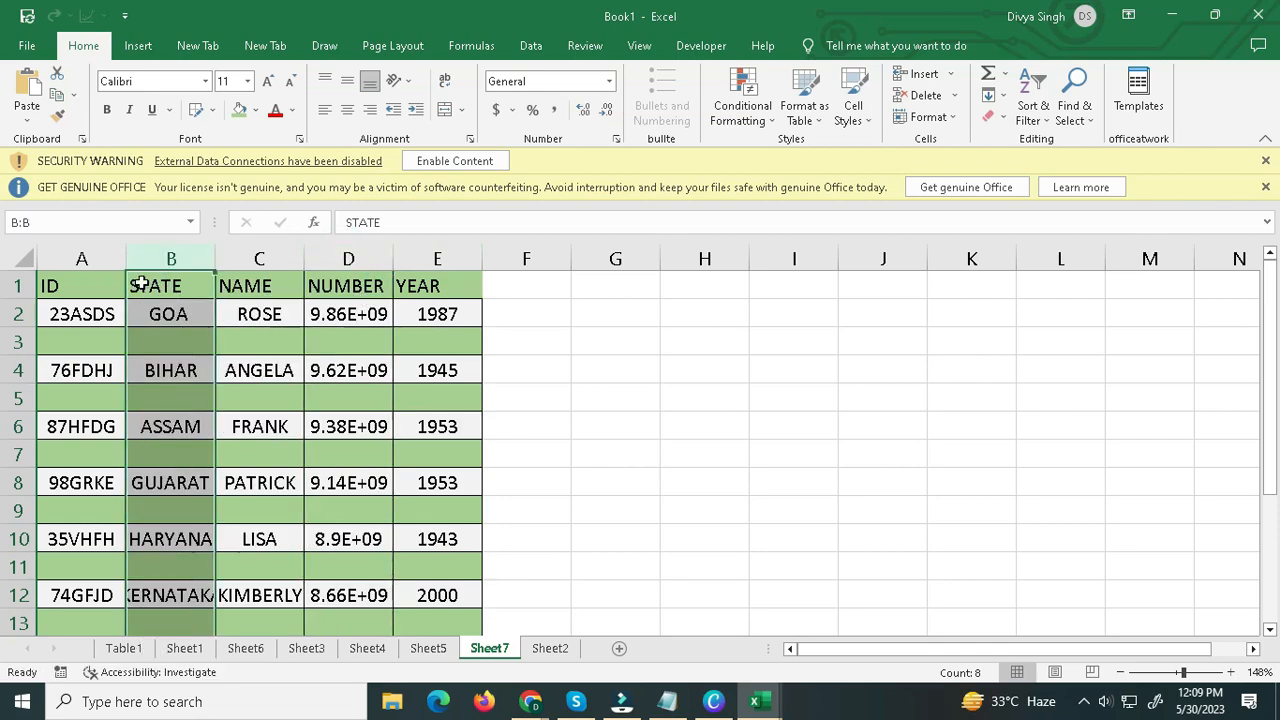
pyautogui.click(140, 285)
pyautogui.click(163, 258)
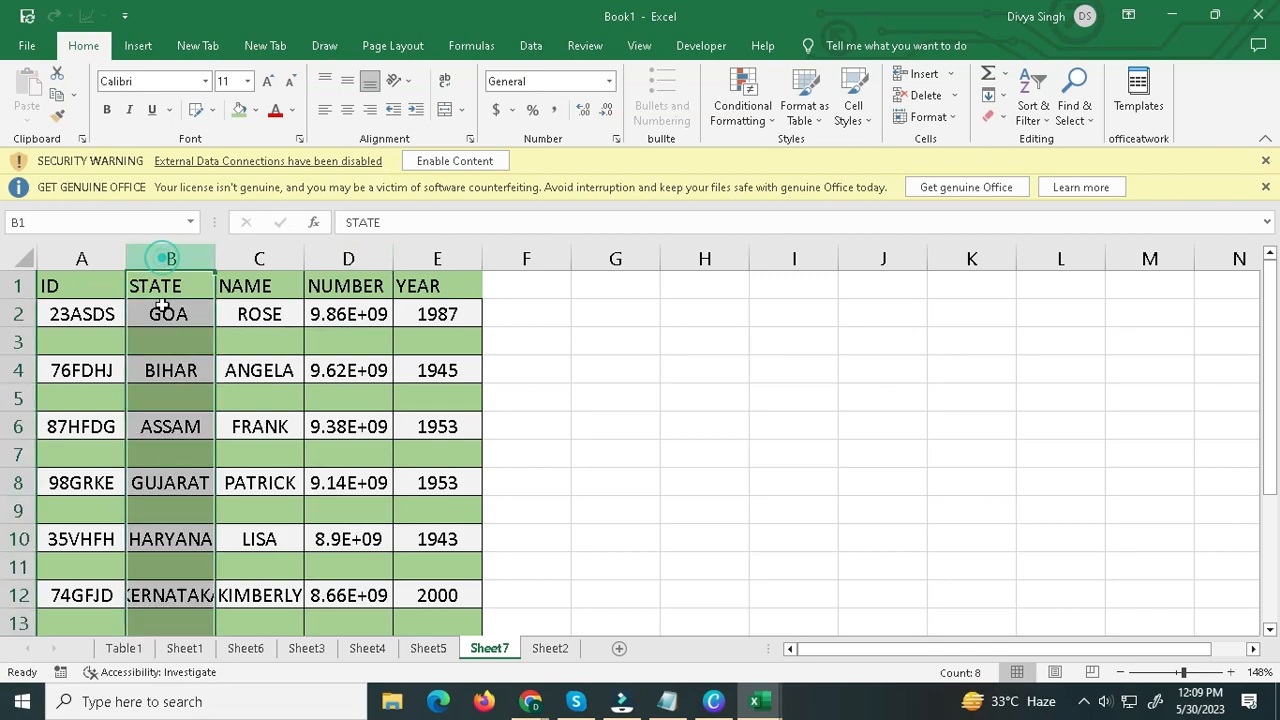
pyautogui.click(445, 290)
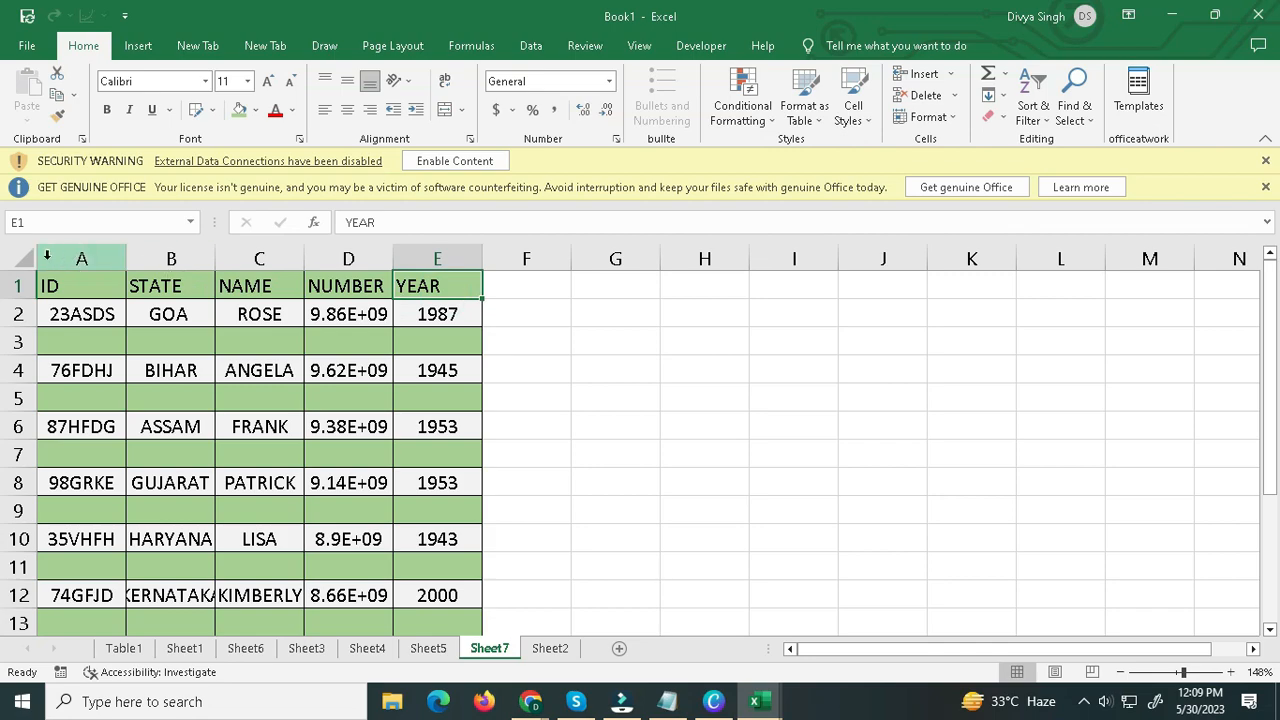
# Move the YEAR column from column E to column H, away from the rest of the table.
pyautogui.click(414, 260)
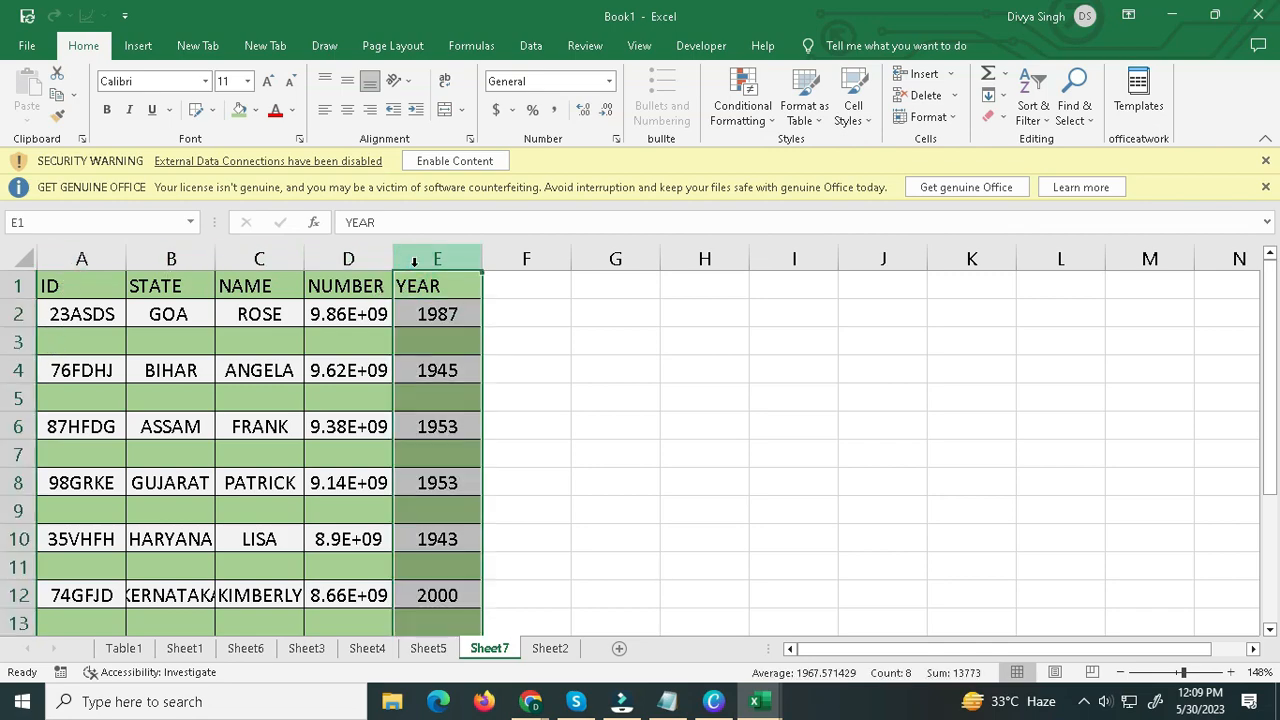
pyautogui.moveTo(396, 289); pyautogui.dragTo(534, 293)
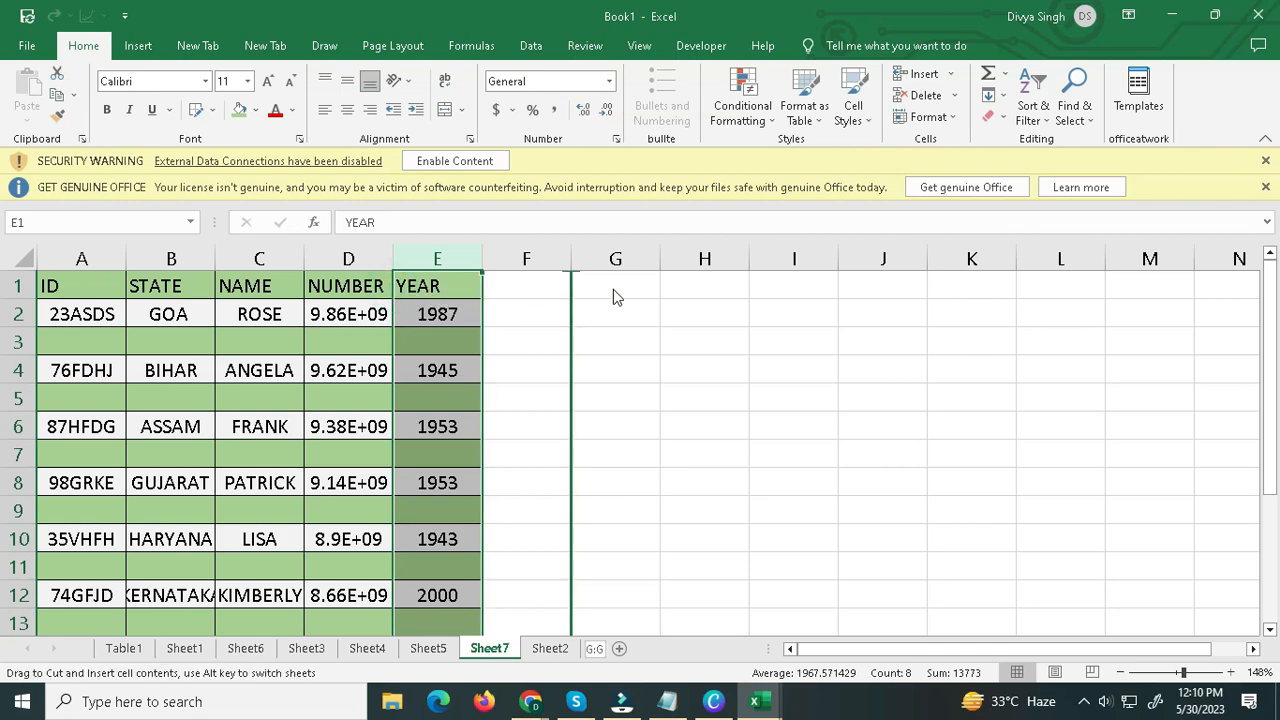
pyautogui.moveTo(613, 296); pyautogui.dragTo(751, 292)
pyautogui.click(556, 289)
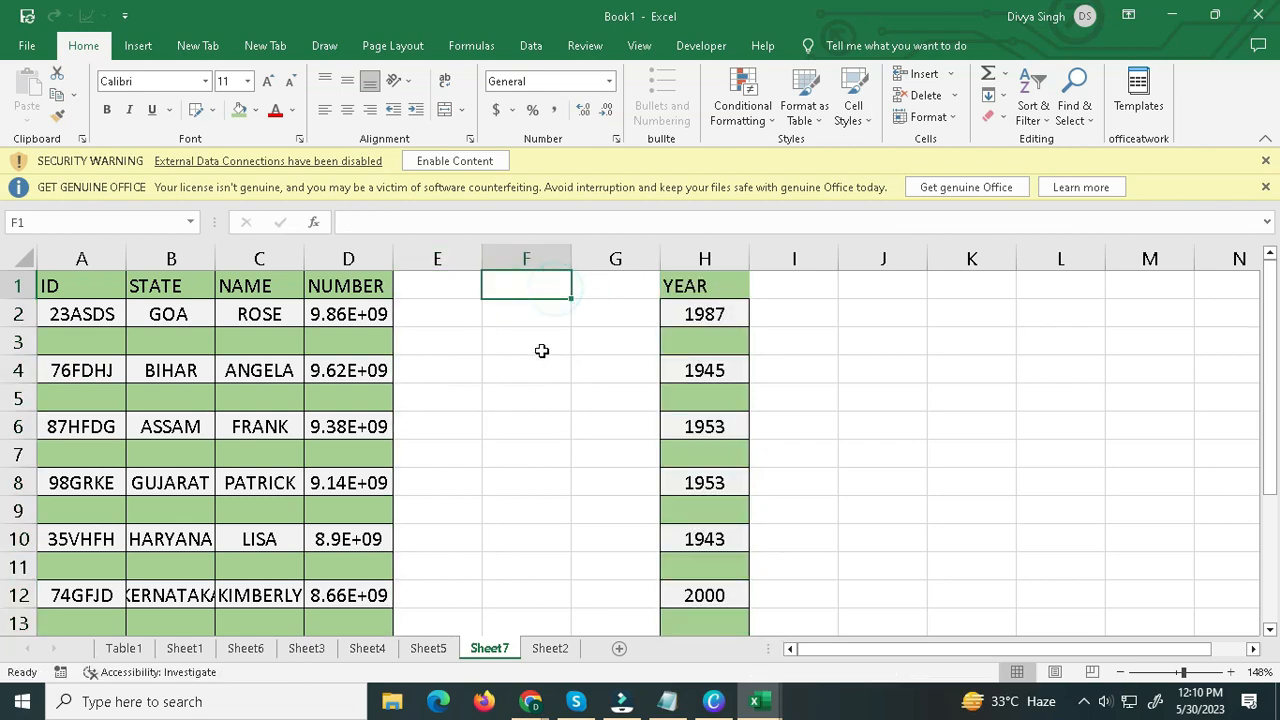
# Move the NAME column out of column C into the empty columns between NUMBER and YEAR.
pyautogui.click(258, 259)
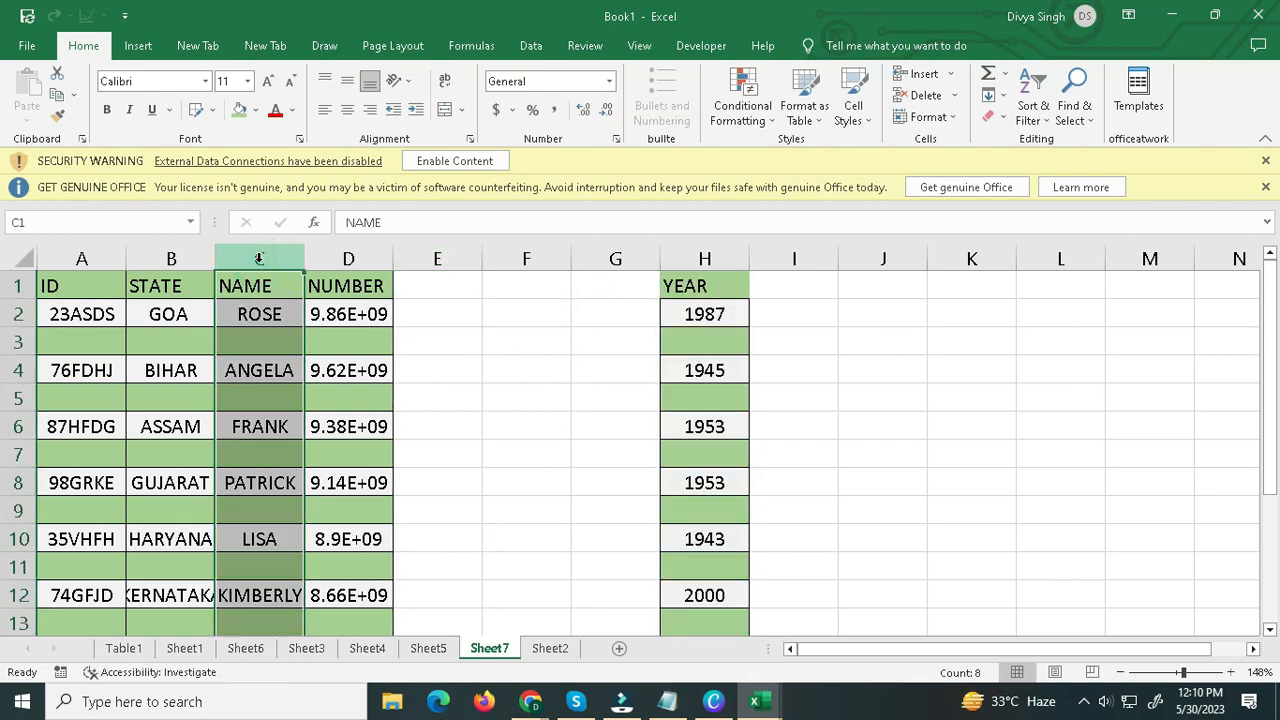
pyautogui.moveTo(216, 288); pyautogui.dragTo(550, 283)
pyautogui.click(591, 284)
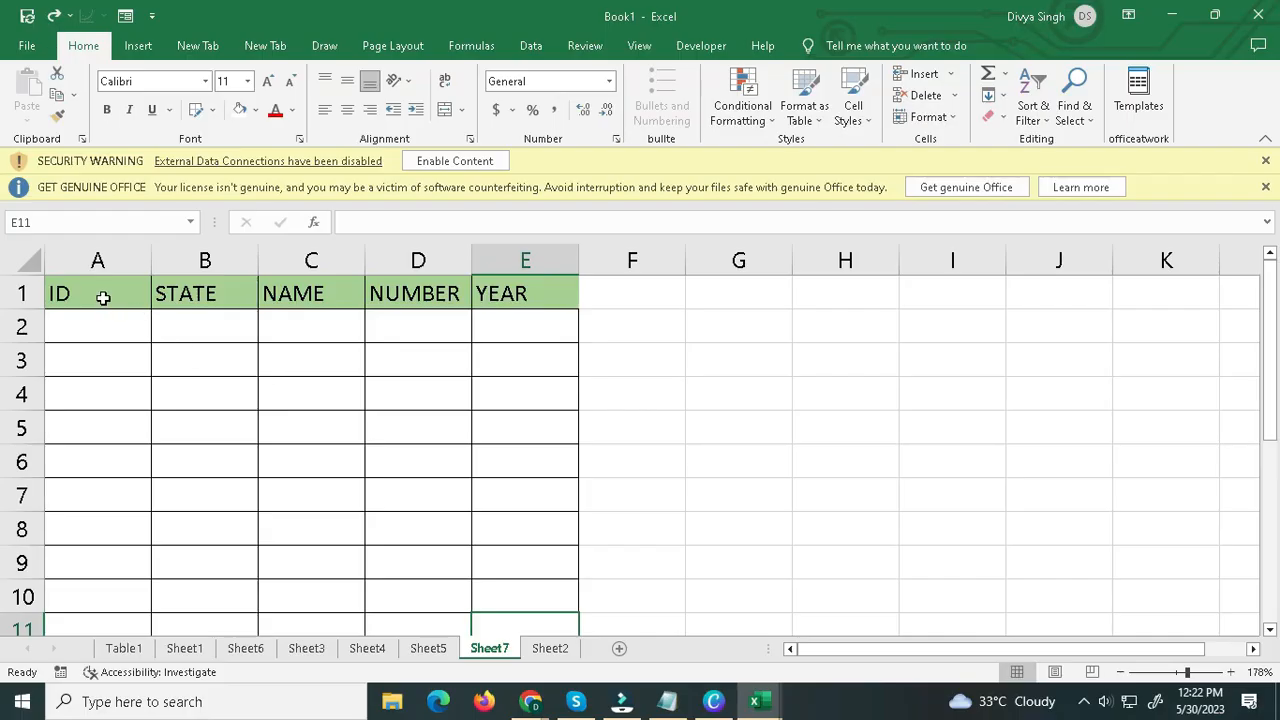
# Convert the range A1:E14 on Sheet7 into a table that uses its first row as headers.
pyautogui.moveTo(100, 294); pyautogui.dragTo(535, 596)
pyautogui.scroll(2, 535, 596)
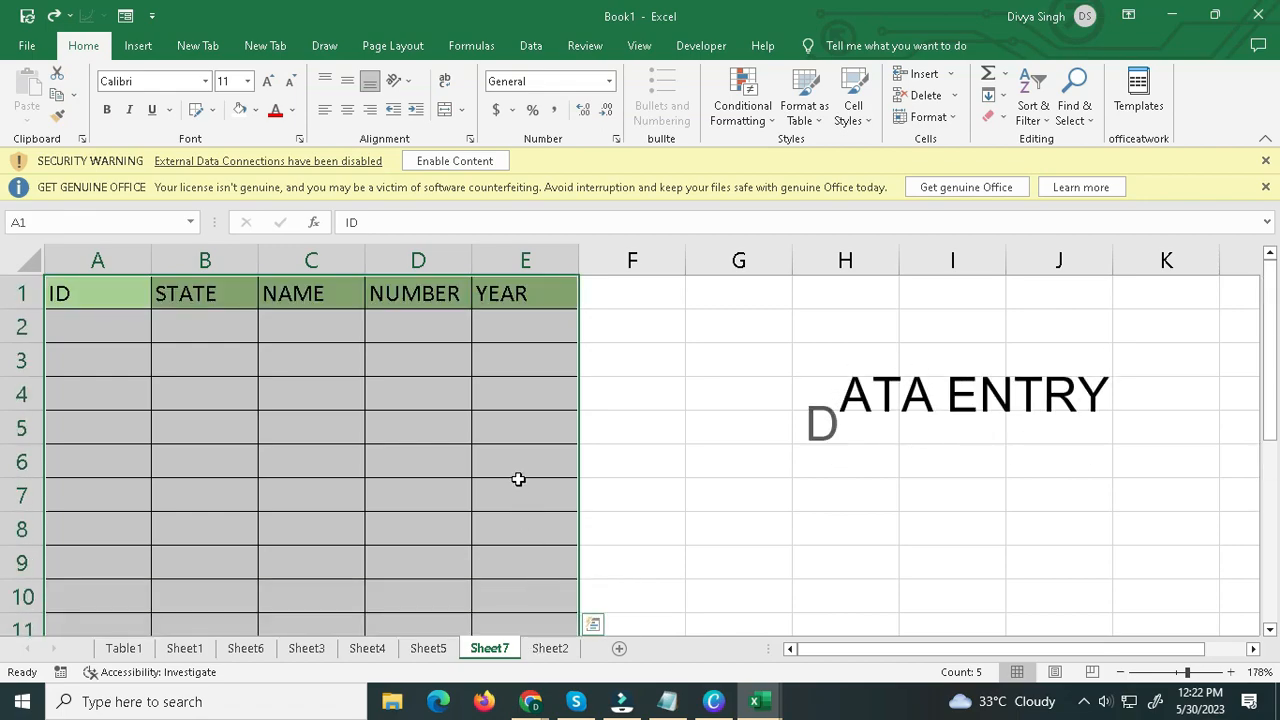
pyautogui.hotkey('ctrl', 't')
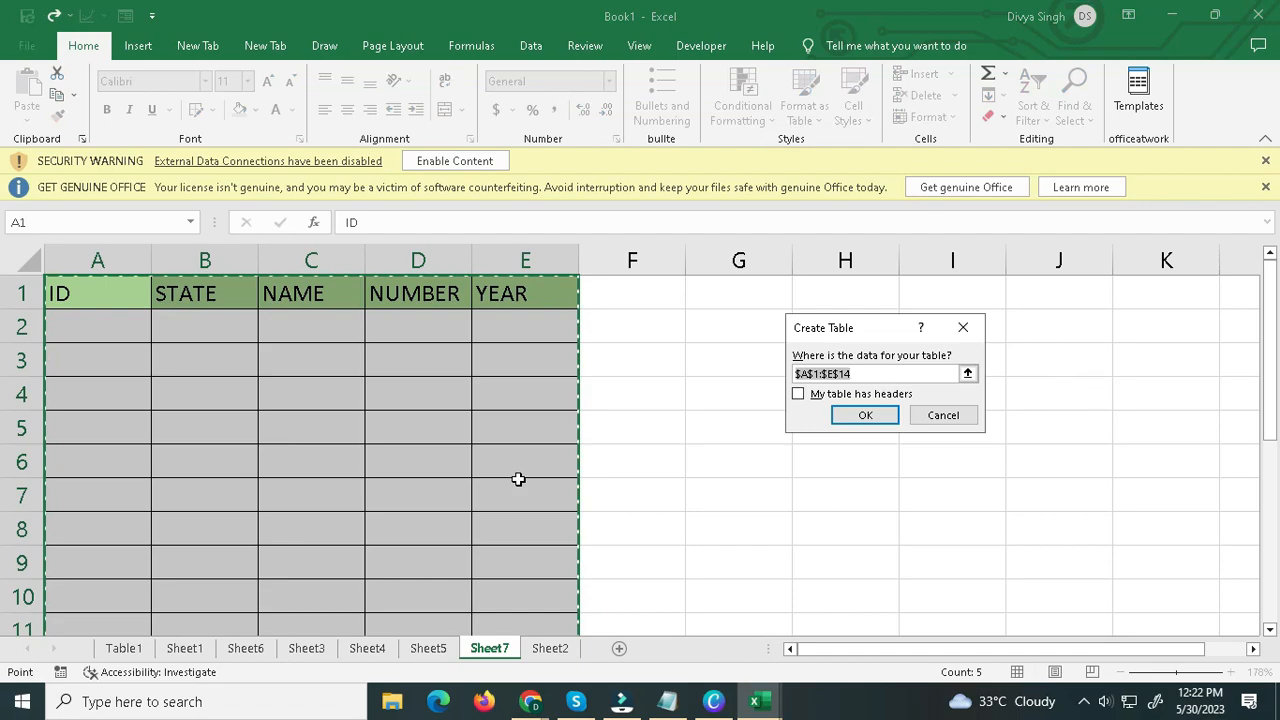
pyautogui.click(799, 395)
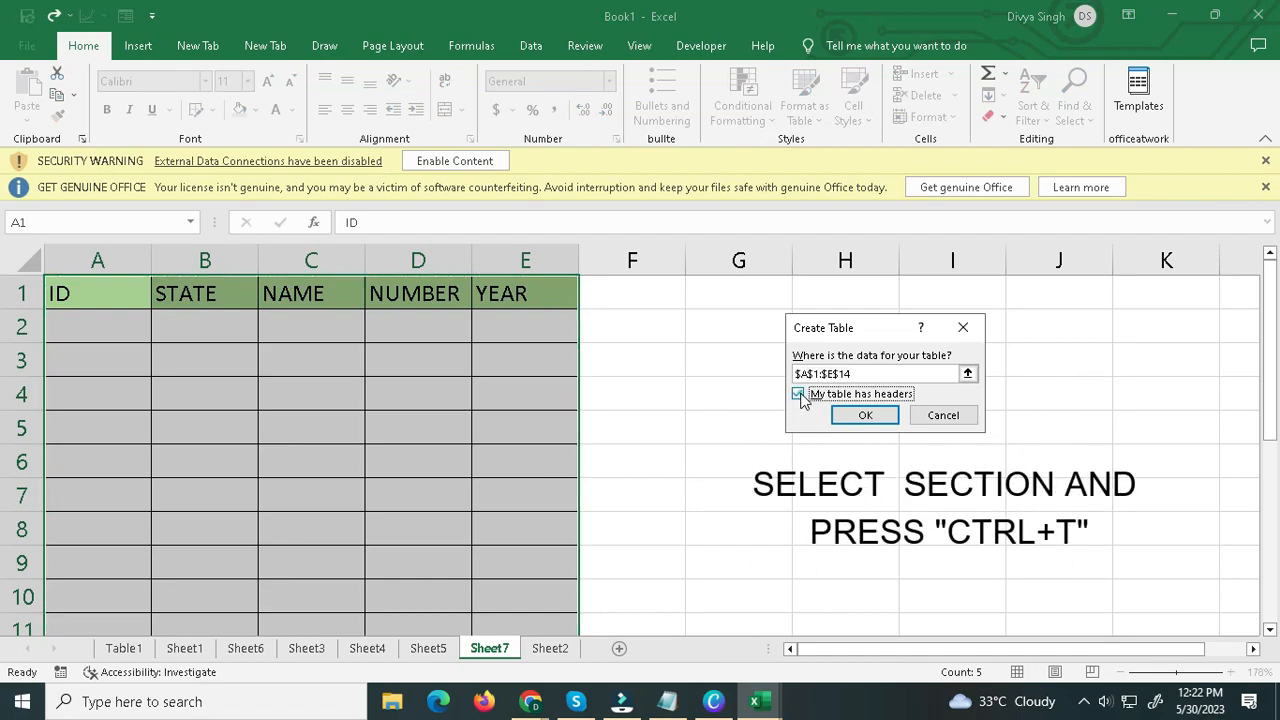
pyautogui.click(860, 416)
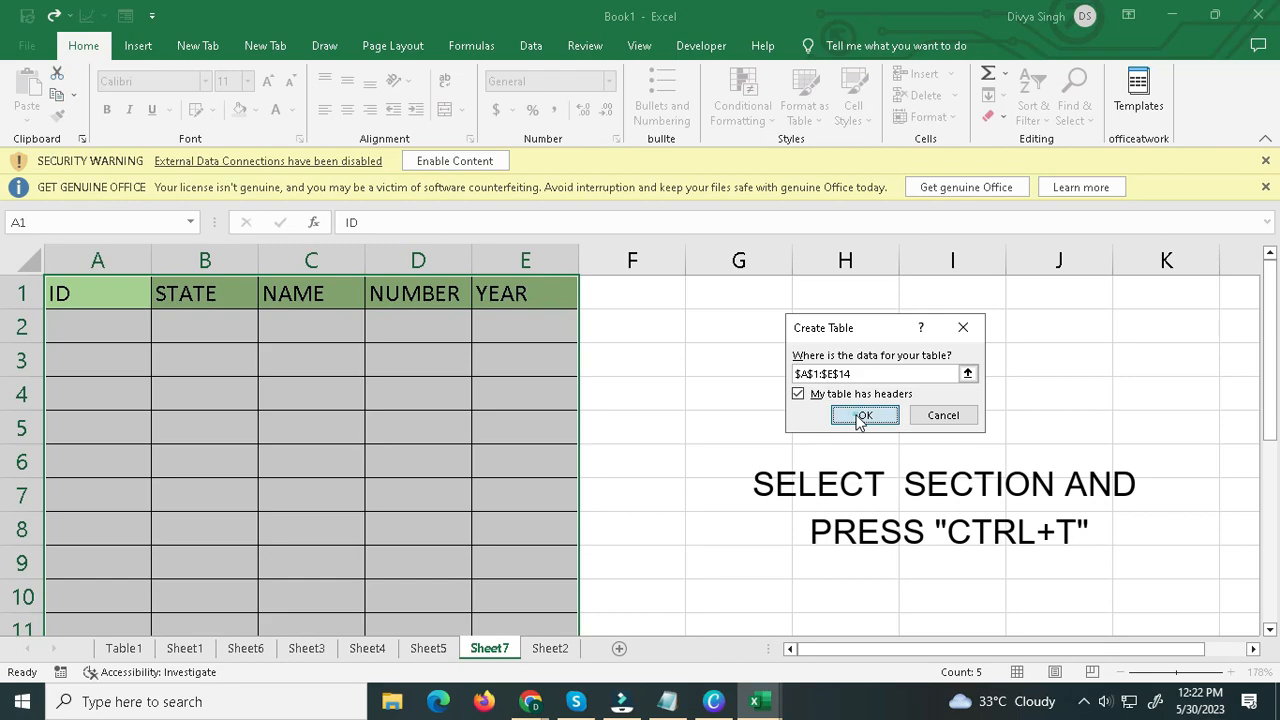
pyautogui.click(722, 394)
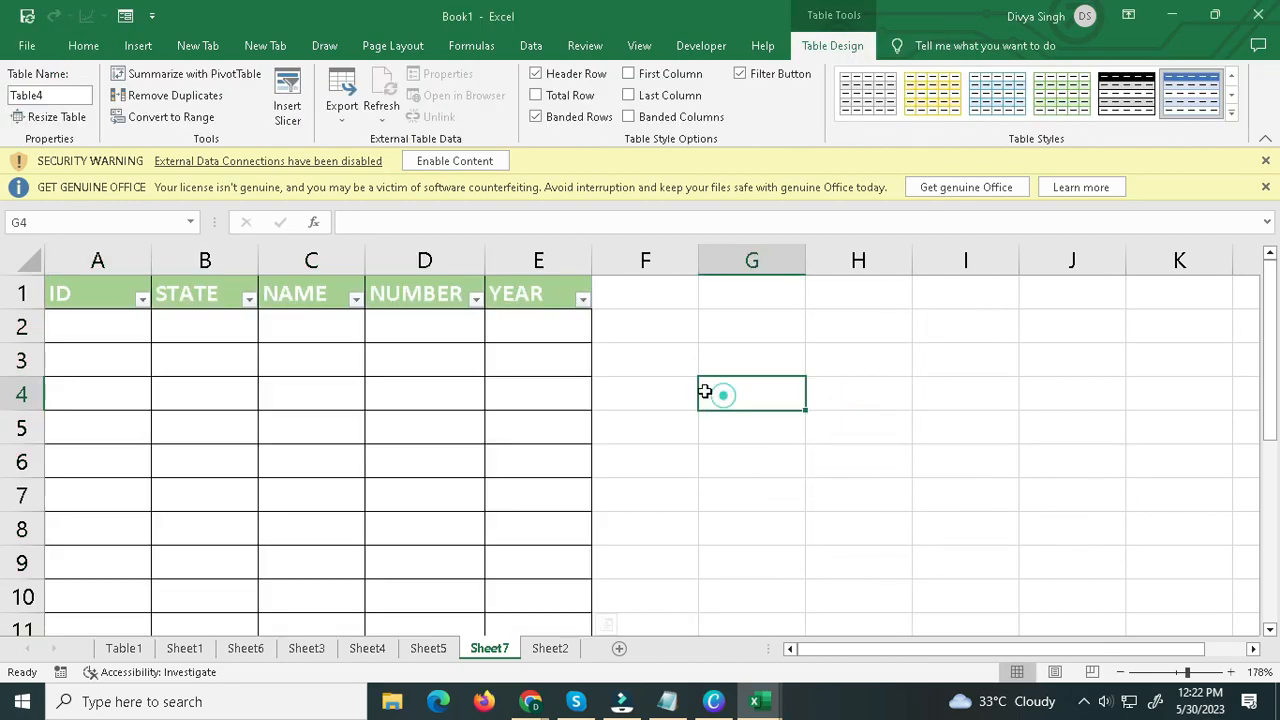
# Open the data entry form for the table's ID to YEAR headers, reposition it beside the table and close it.
pyautogui.click(74, 290)
pyautogui.moveTo(97, 294); pyautogui.dragTo(537, 300)
pyautogui.click(537, 300)
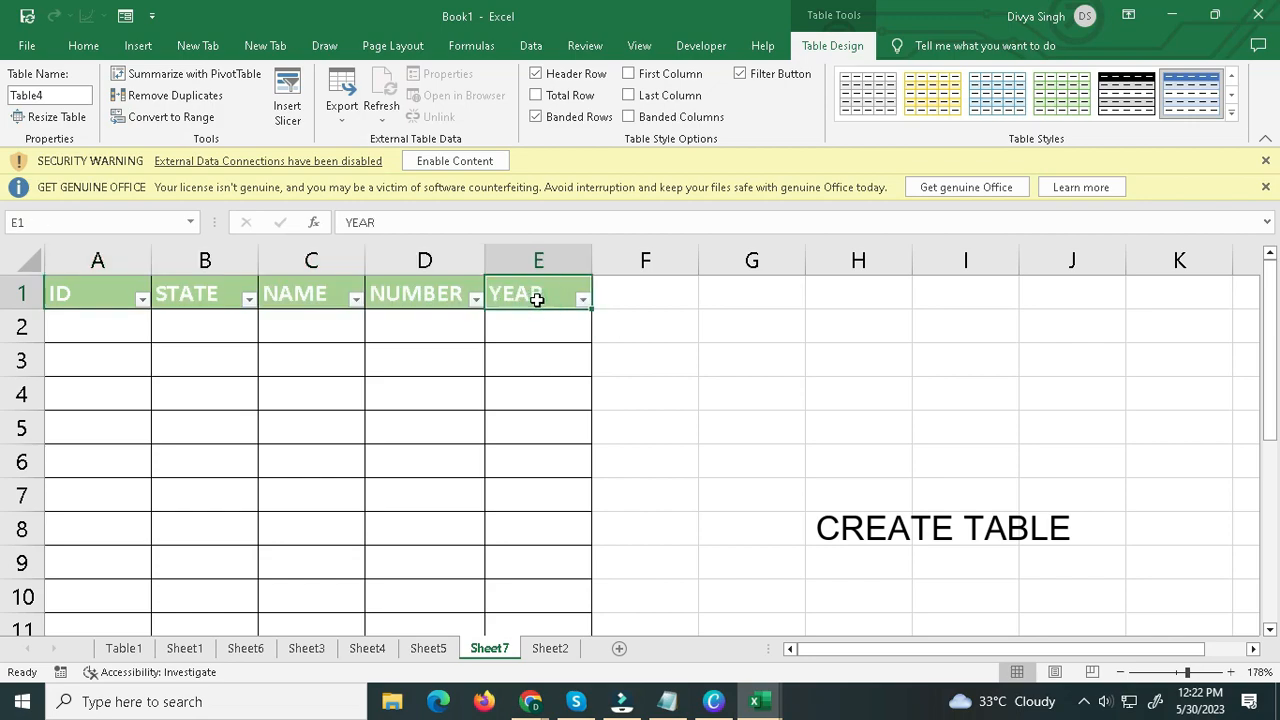
pyautogui.click(126, 22)
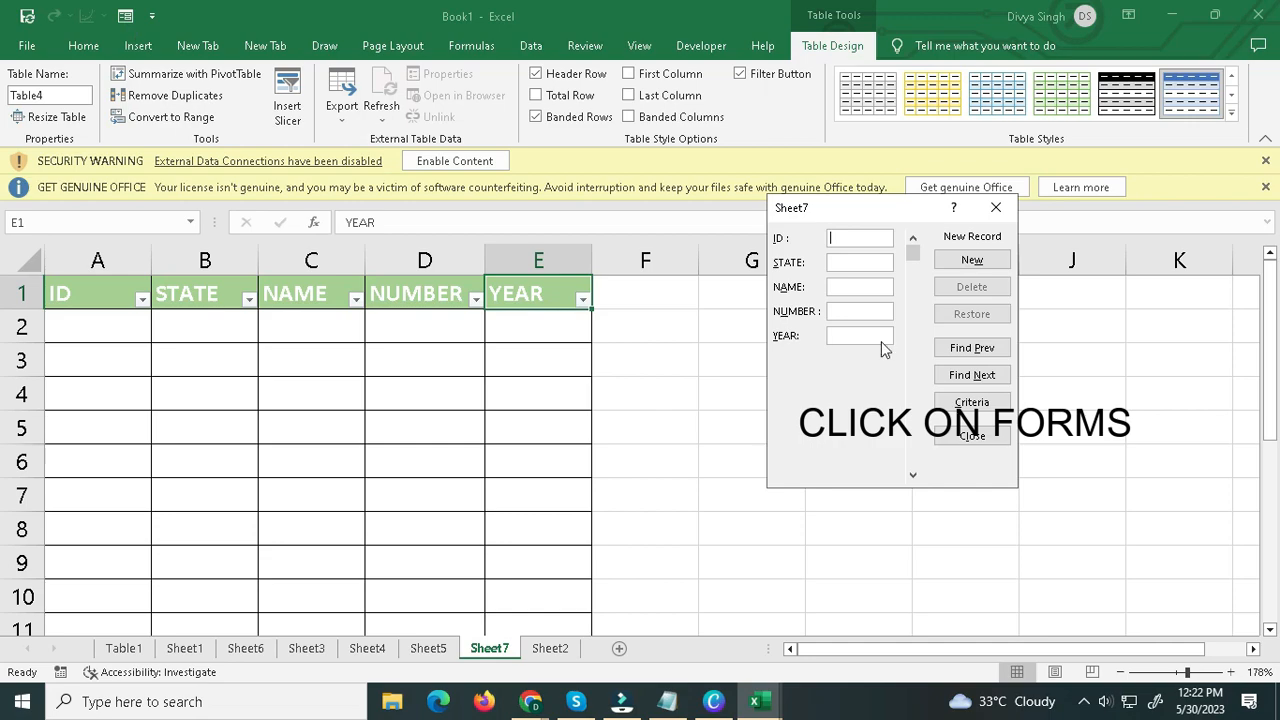
pyautogui.moveTo(831, 219); pyautogui.dragTo(679, 298)
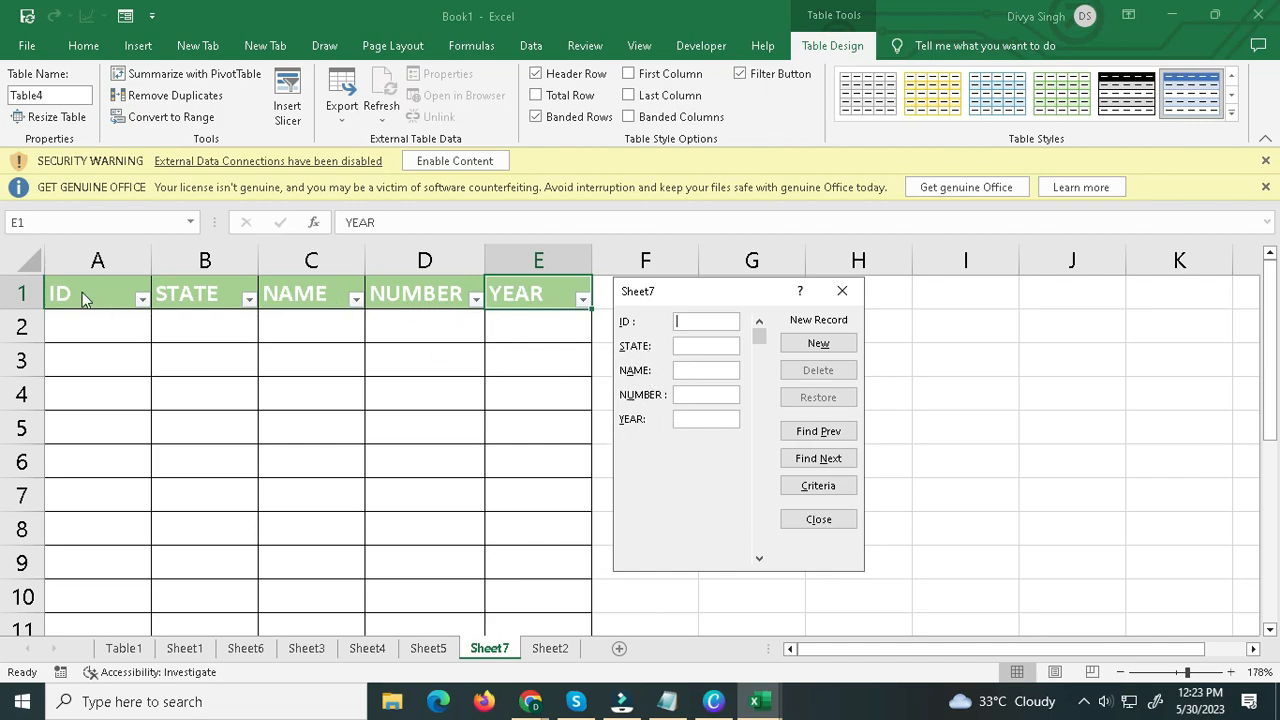
pyautogui.click(852, 294)
# Review the Quick Access Toolbar customization options, checking the list for the Form command, and accept them.
pyautogui.click(153, 17)
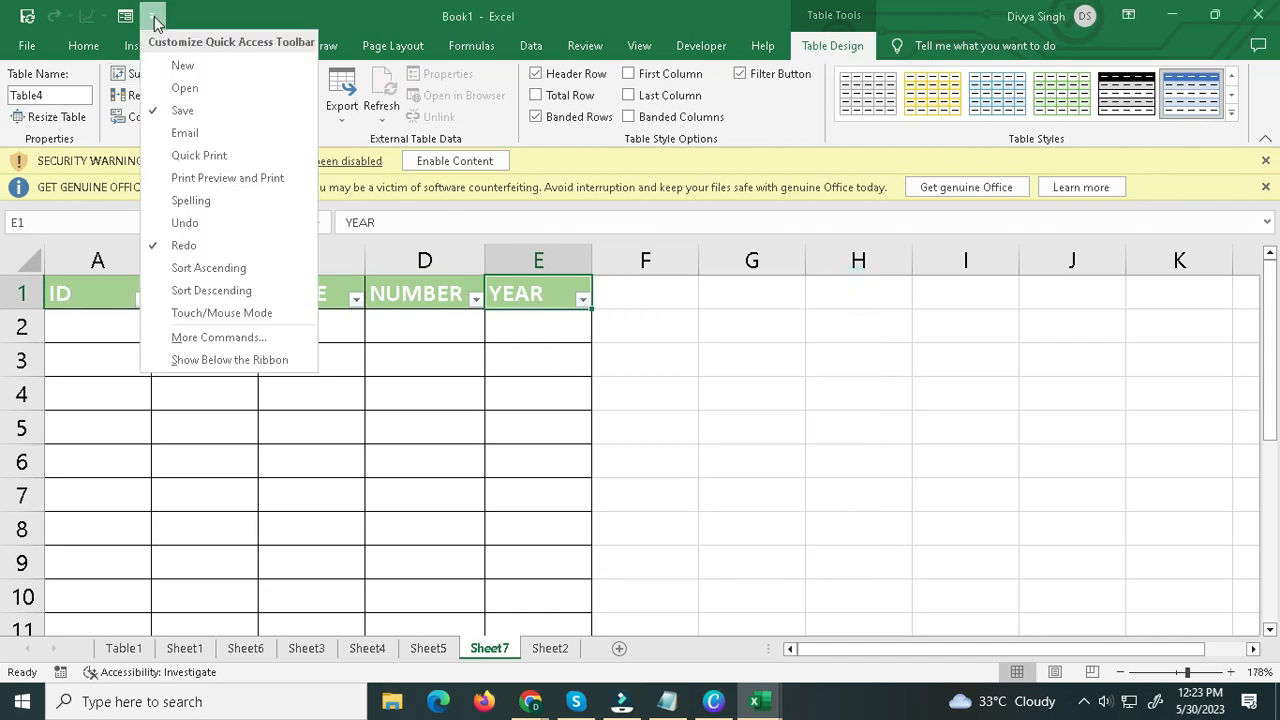
pyautogui.click(208, 340)
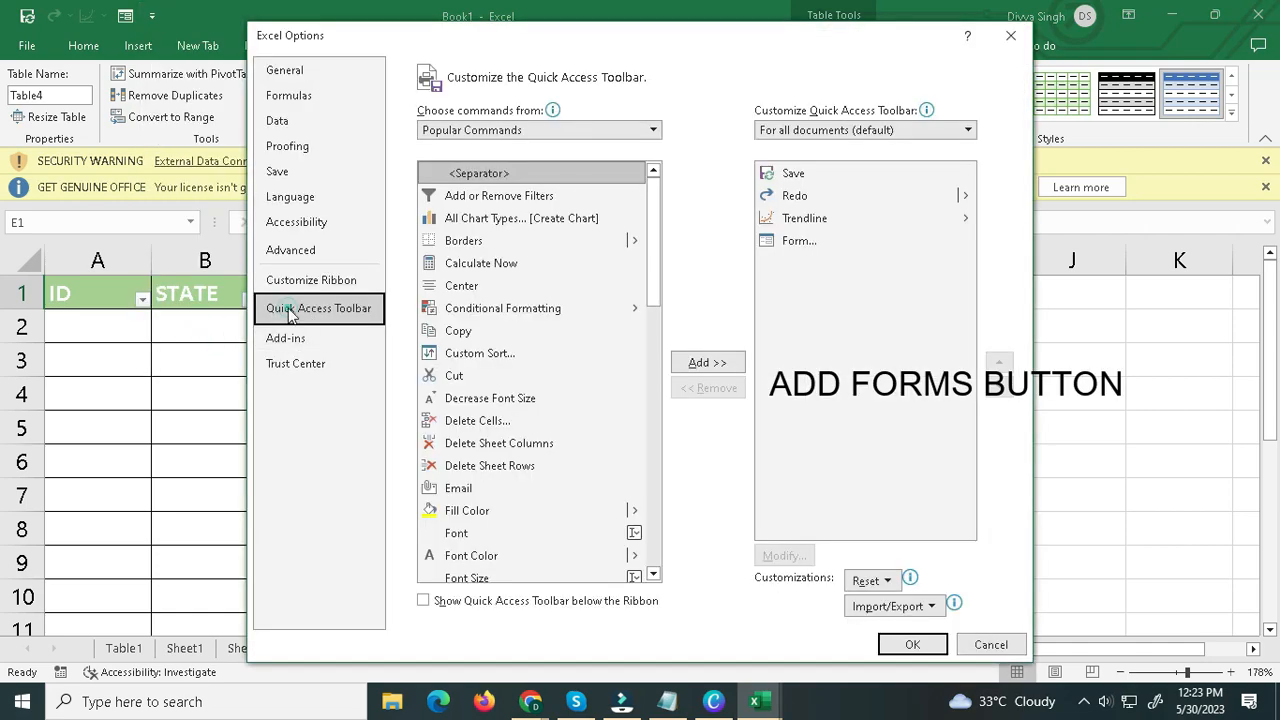
pyautogui.scroll(-4, 493, 337)
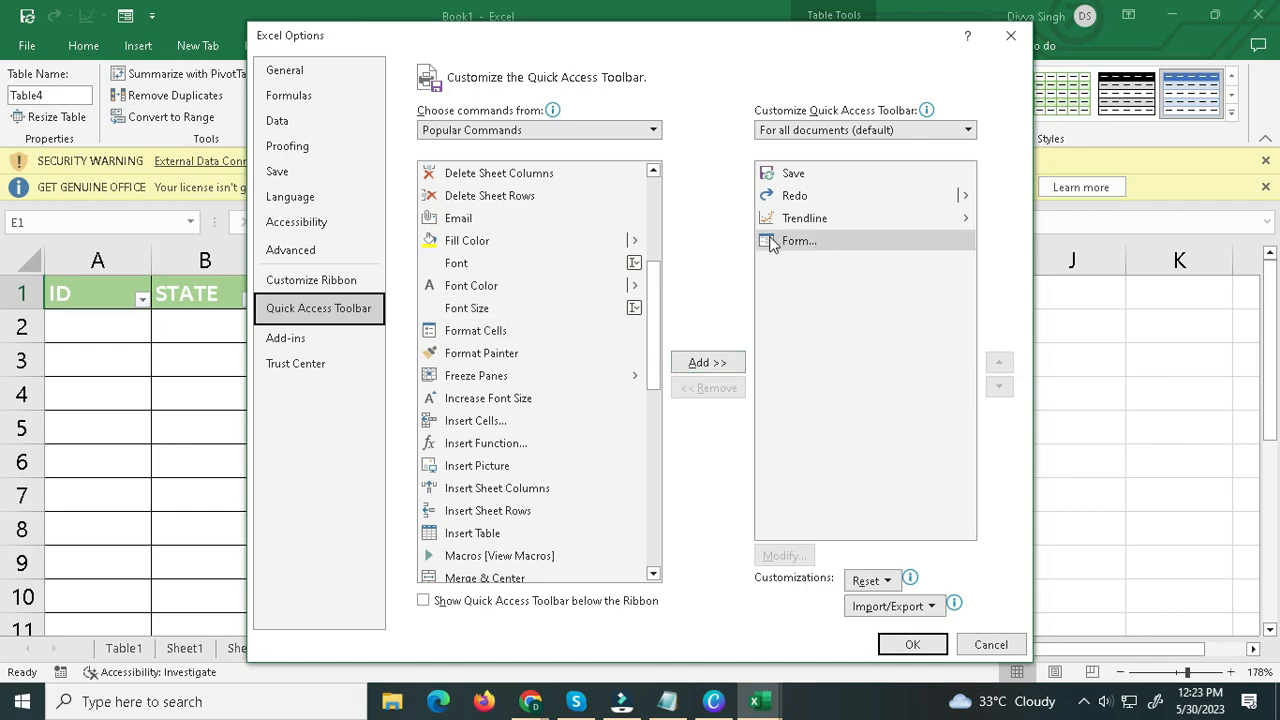
pyautogui.click(912, 644)
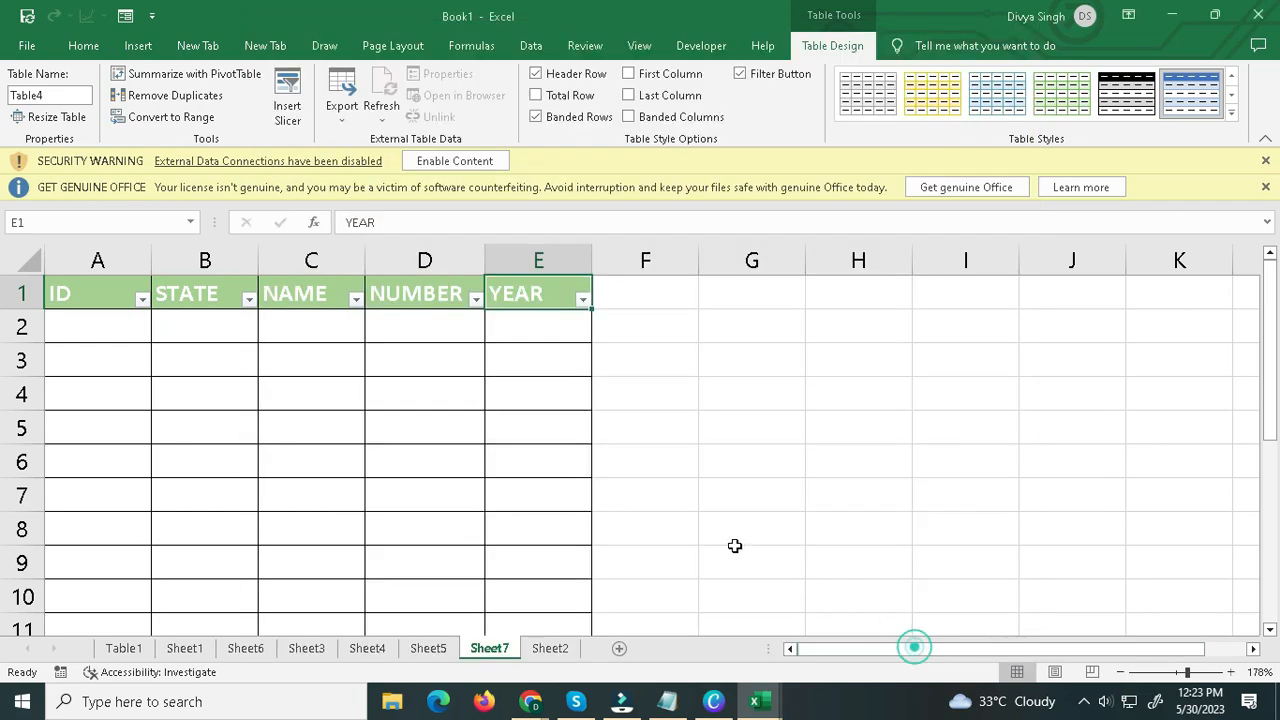
# Add a record through the data form with an ID, state GOA, a person's name, a number and year 1993.
pyautogui.click(123, 16)
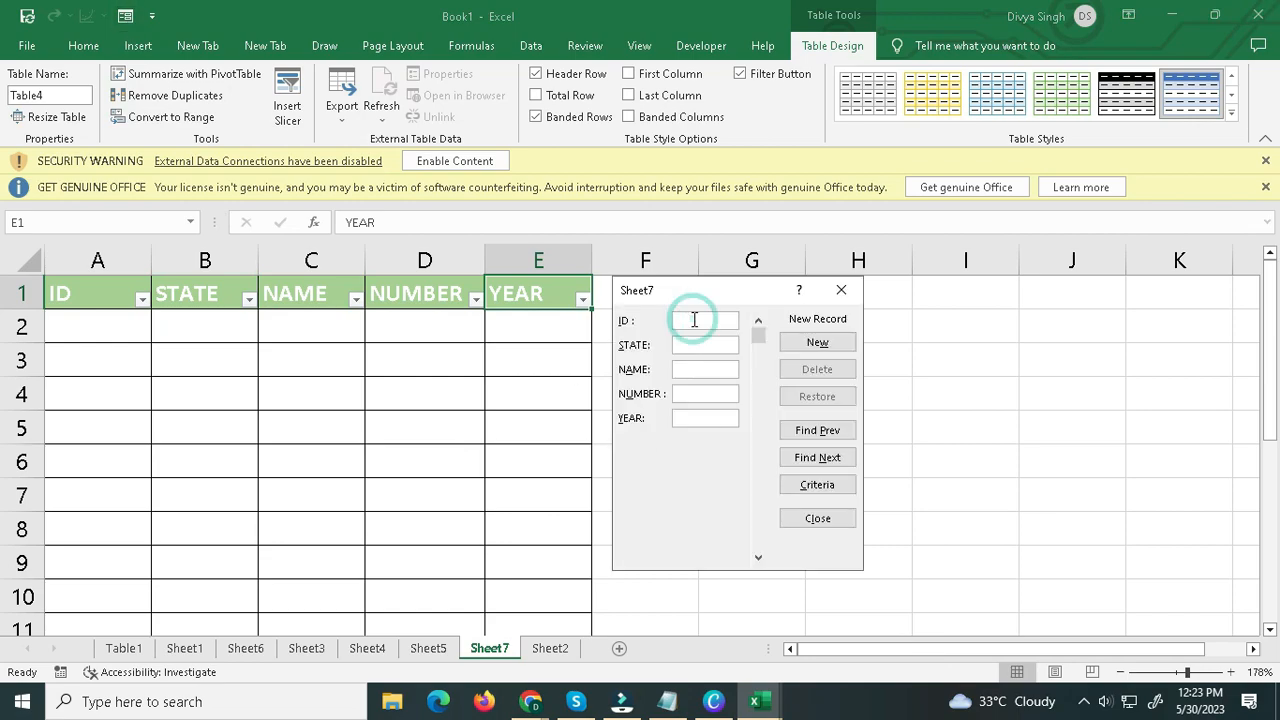
pyautogui.write('23454')
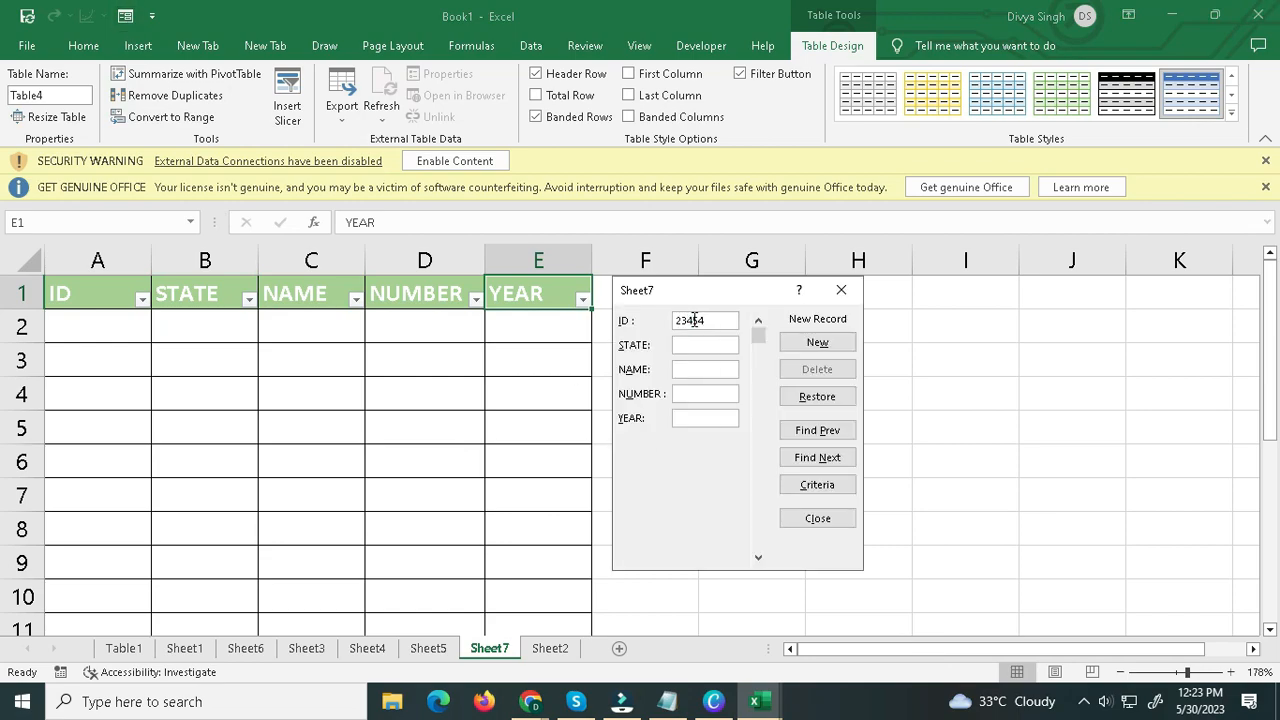
pyautogui.click(702, 347)
pyautogui.click(710, 371)
pyautogui.write('ROHAN')
pyautogui.click(710, 397)
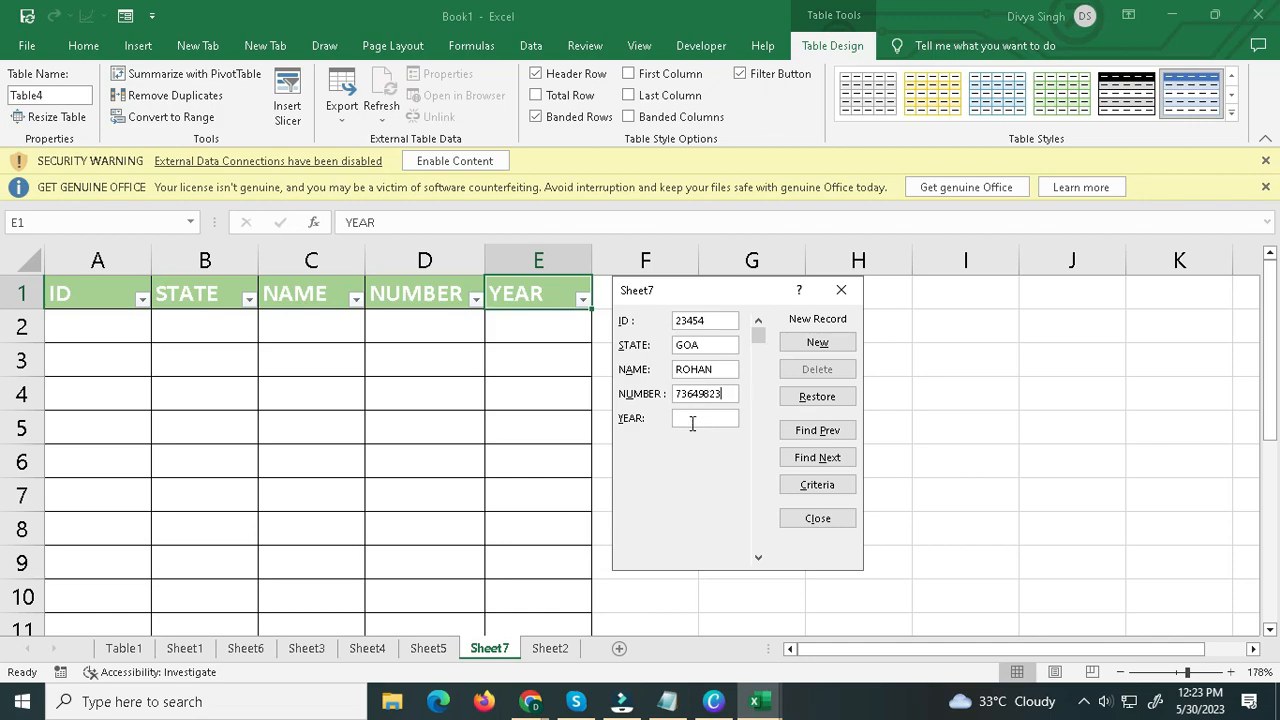
pyautogui.click(692, 420)
pyautogui.click(817, 342)
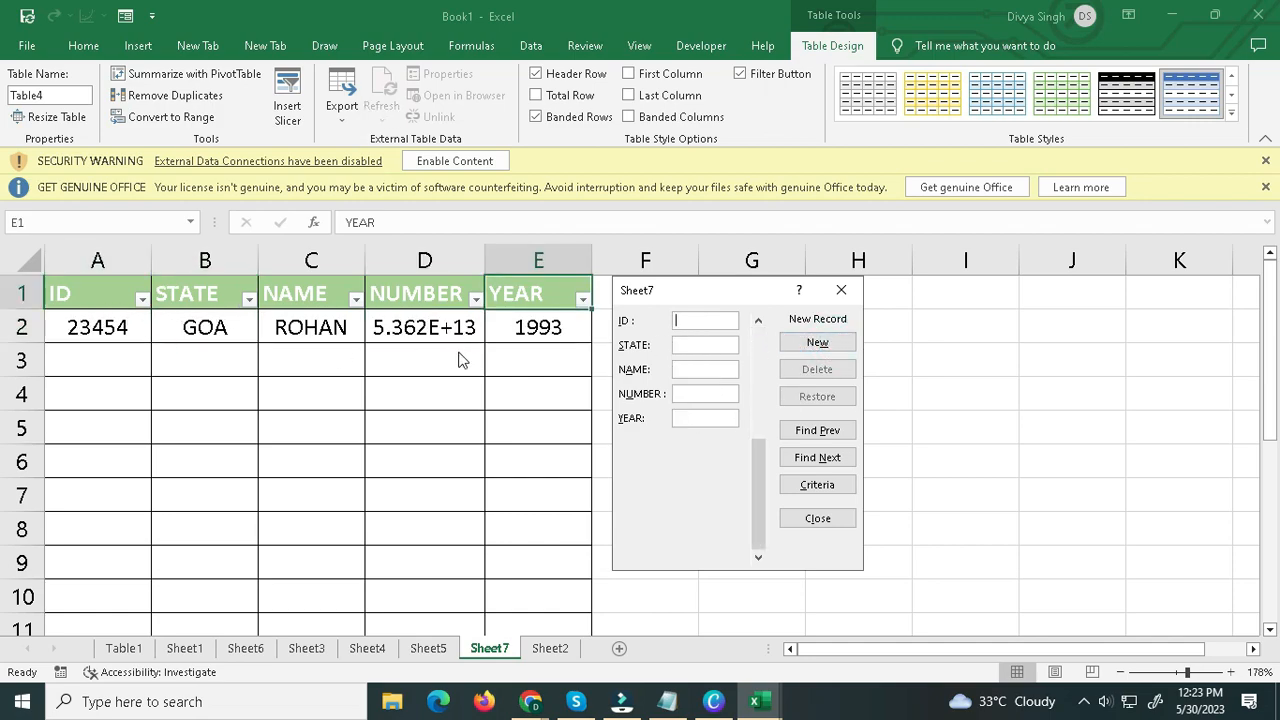
# Add a second form record with an ID, state RAJASTHAN, a person's name, a number and year 1987.
pyautogui.click(688, 320)
pyautogui.write('23456')
pyautogui.click(693, 346)
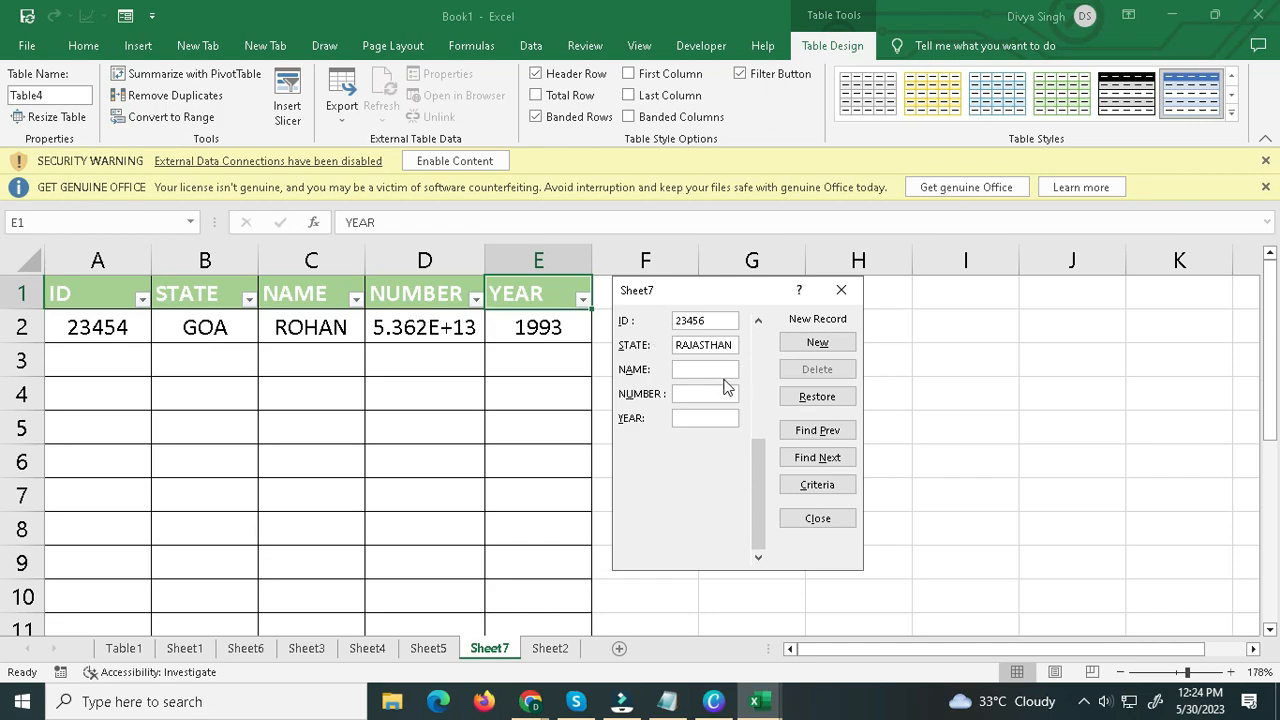
pyautogui.click(719, 370)
pyautogui.click(693, 393)
pyautogui.click(710, 414)
pyautogui.click(779, 342)
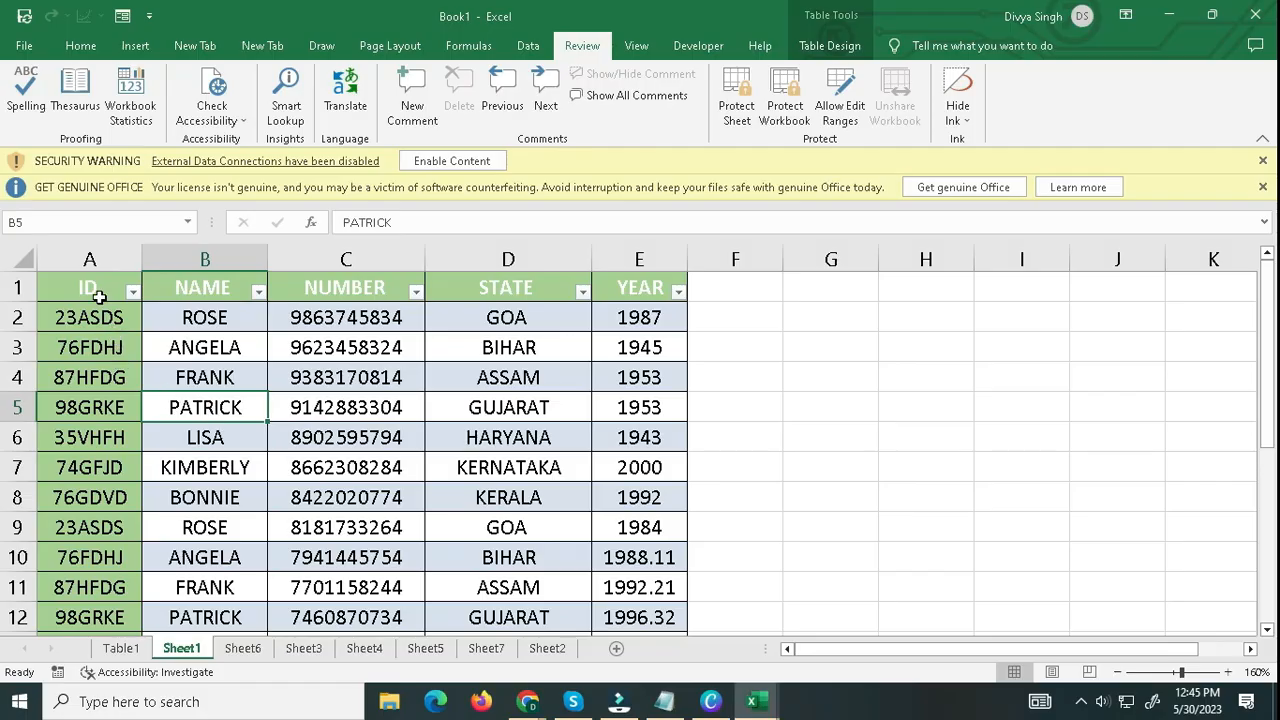
# Filter the Sheet1 table by the value of cell B7 in the NAME column.
pyautogui.click(97, 292)
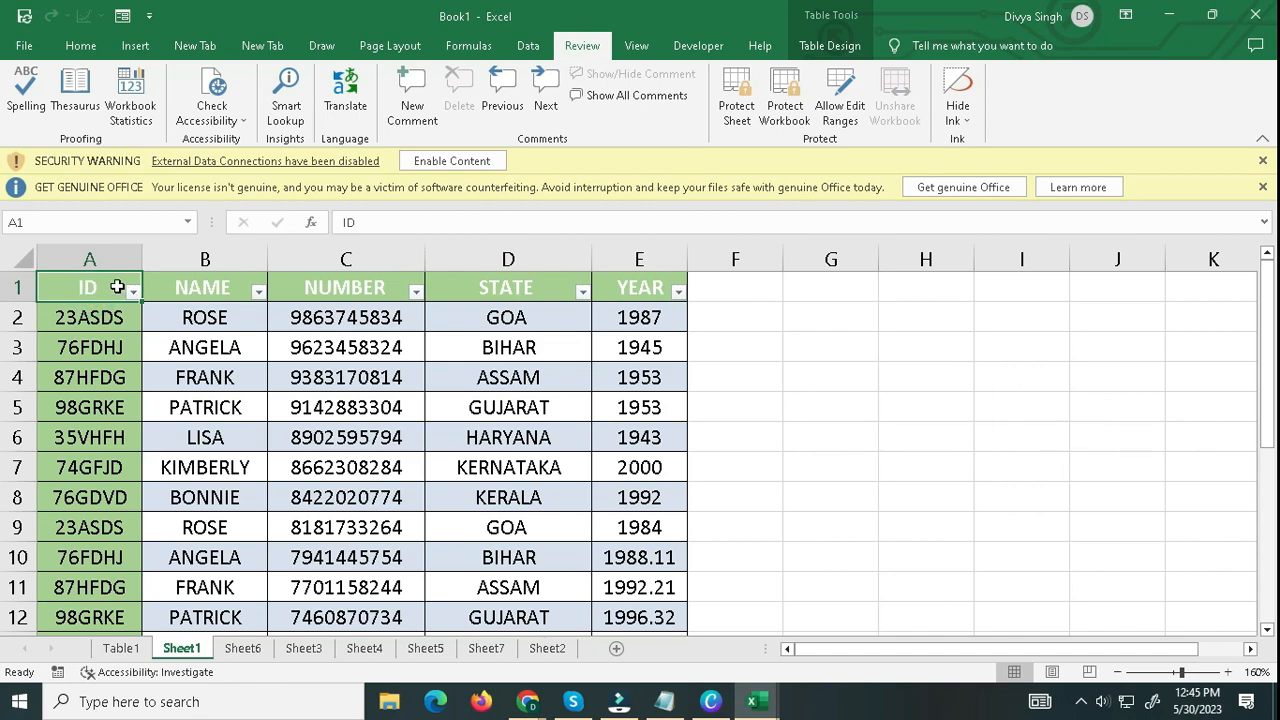
pyautogui.moveTo(124, 288); pyautogui.dragTo(638, 618)
pyautogui.click(640, 618)
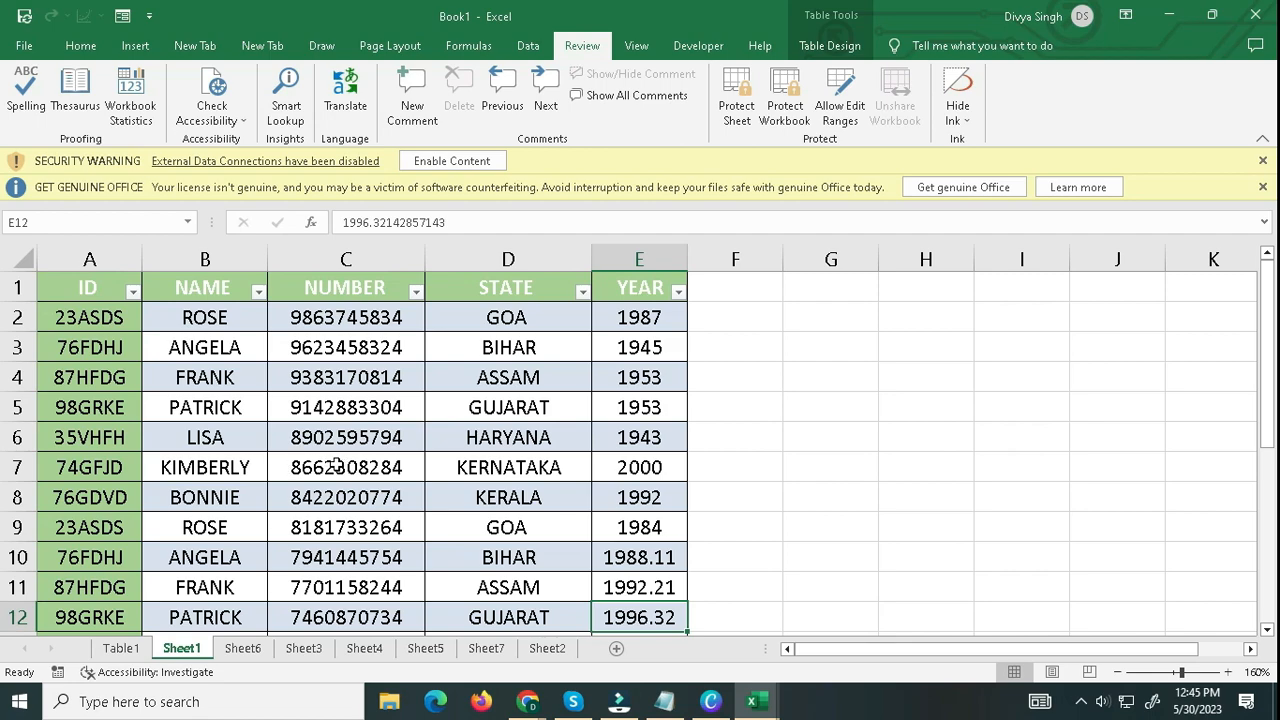
pyautogui.click(208, 469)
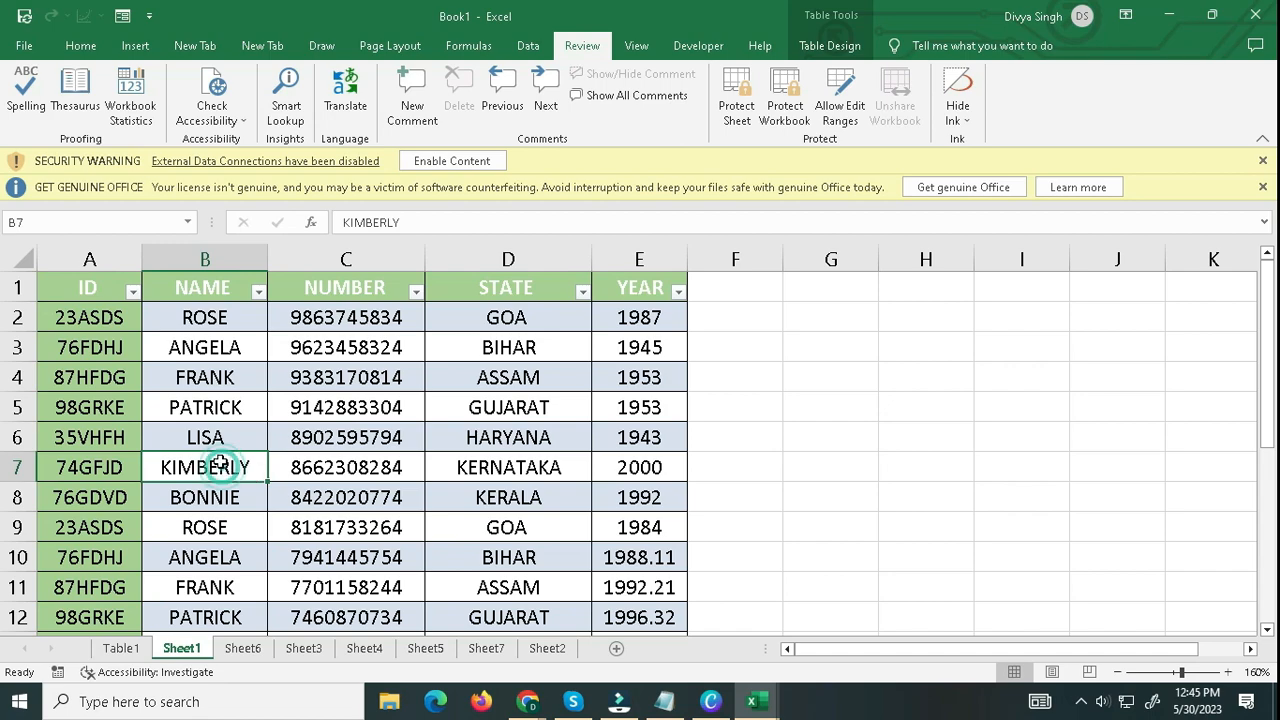
pyautogui.rightClick(230, 486)
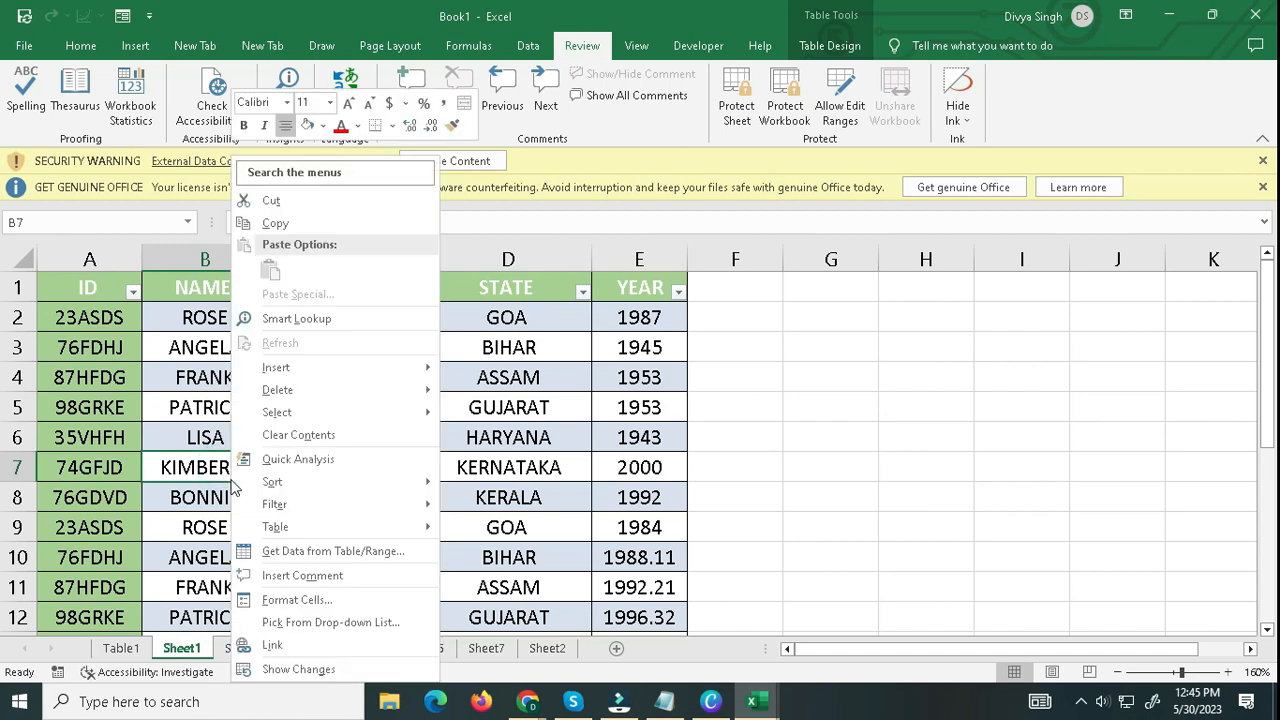
pyautogui.moveTo(272, 506)
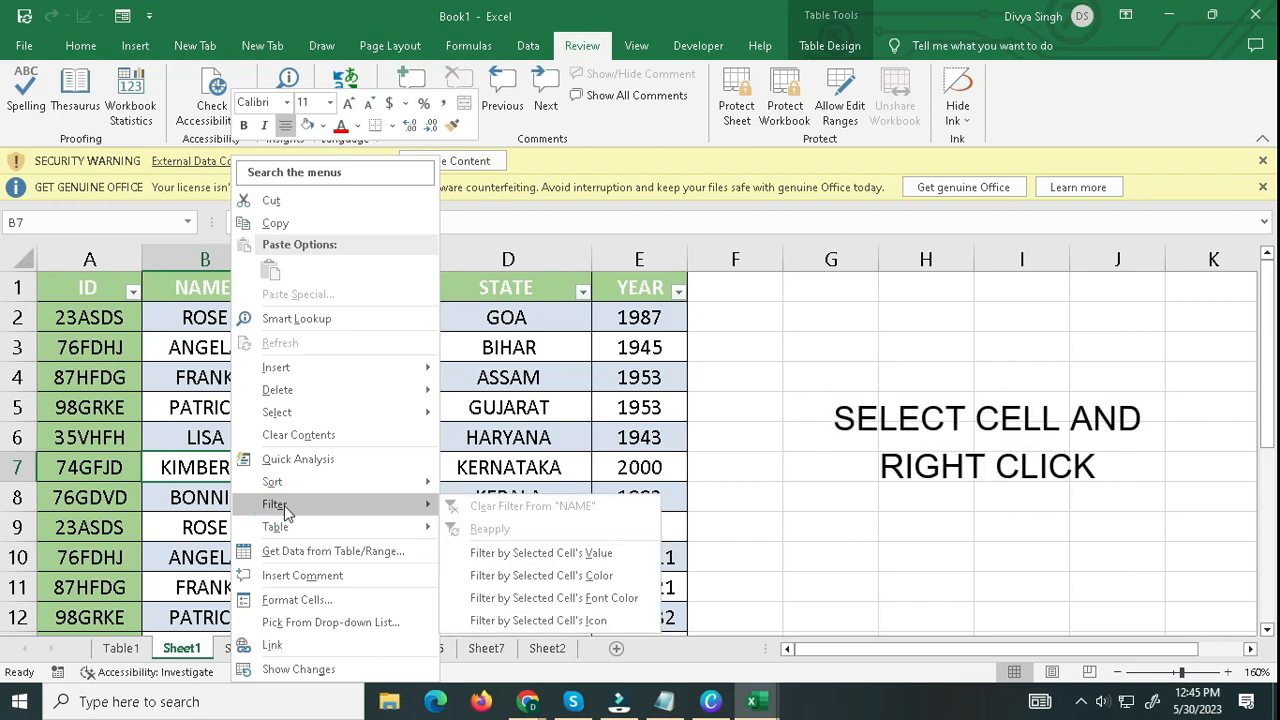
pyautogui.click(525, 553)
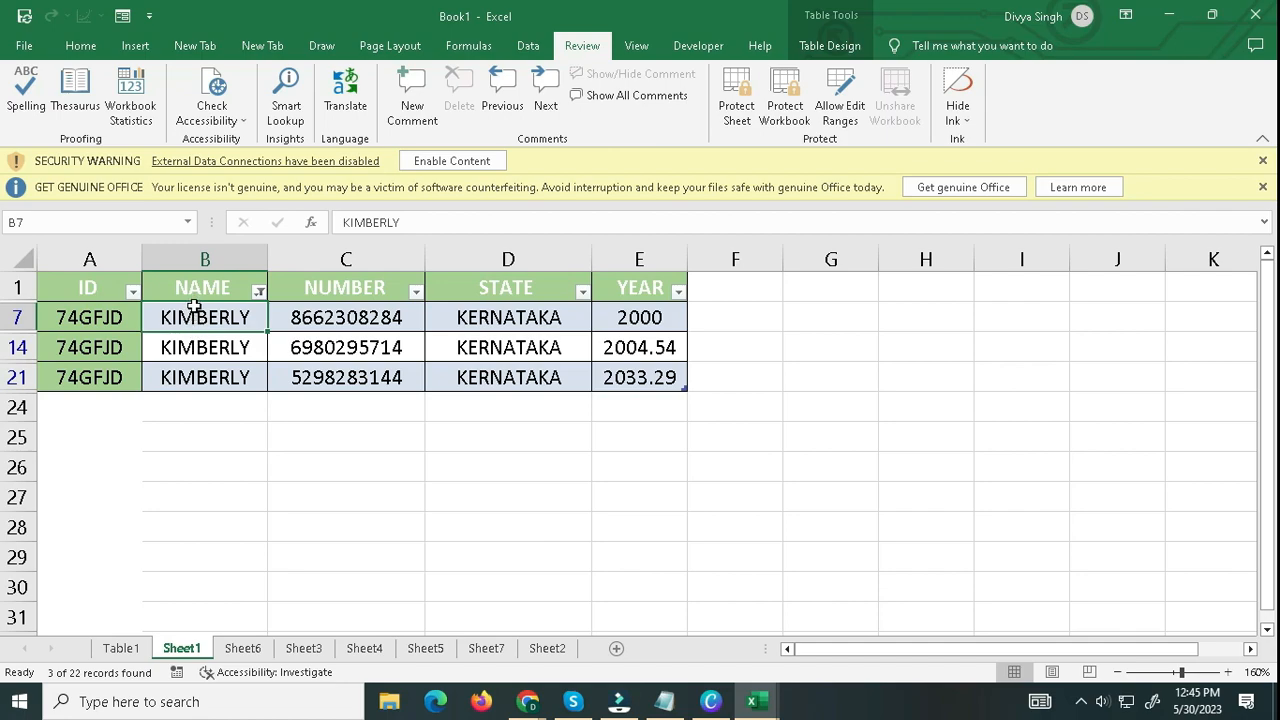
pyautogui.click(192, 274)
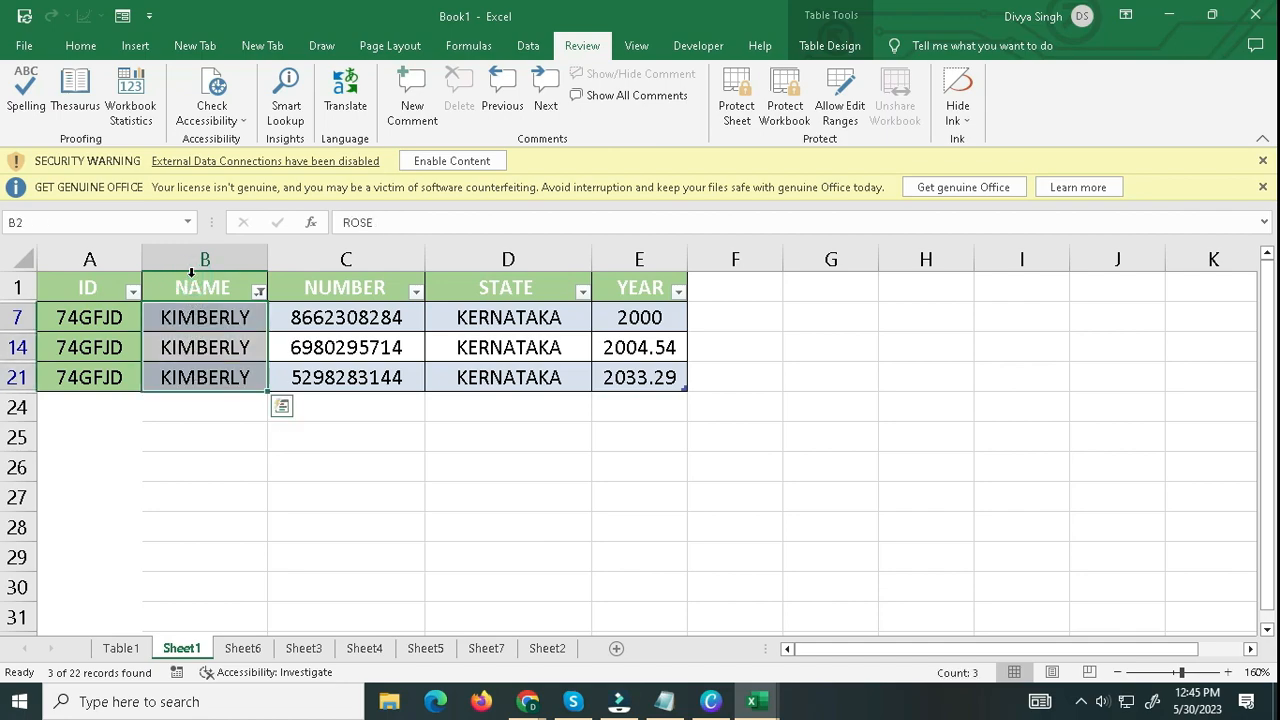
pyautogui.click(188, 285)
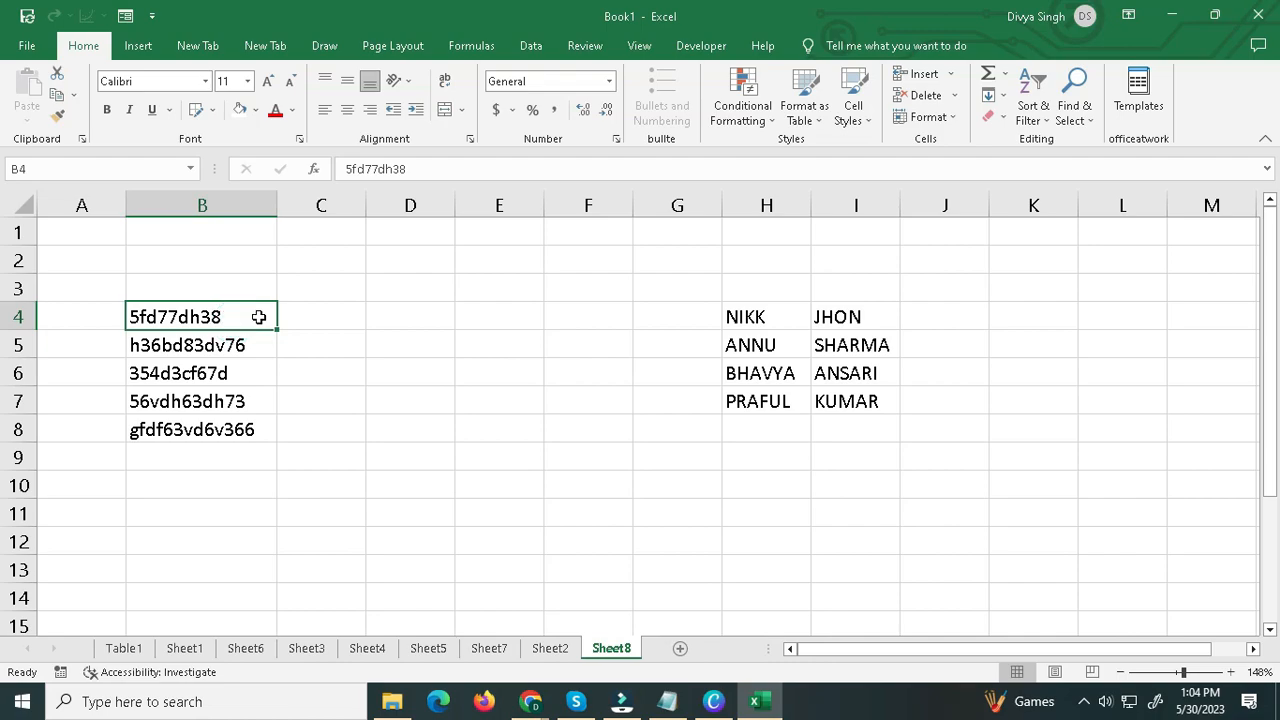
# Enter 57738 in C4 of Sheet8, the digits taken from the mixed code in B4.
pyautogui.moveTo(257, 317); pyautogui.dragTo(238, 426)
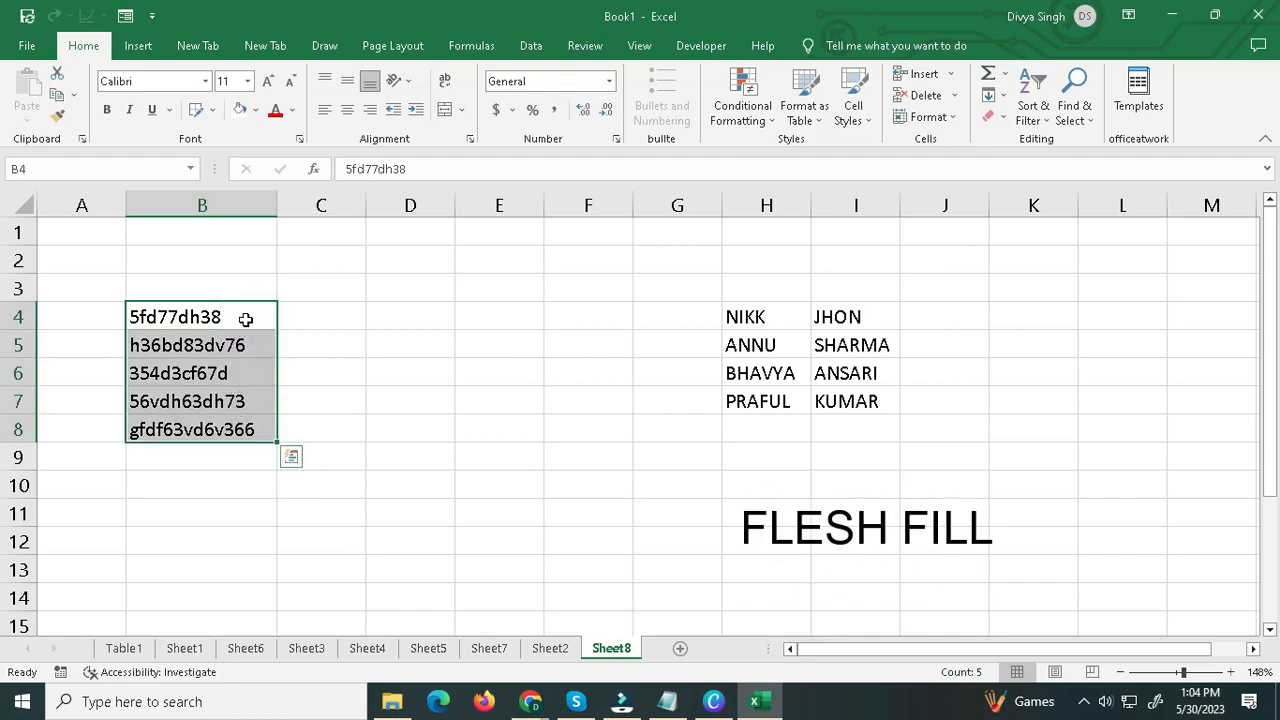
pyautogui.click(340, 318)
pyautogui.write('5')
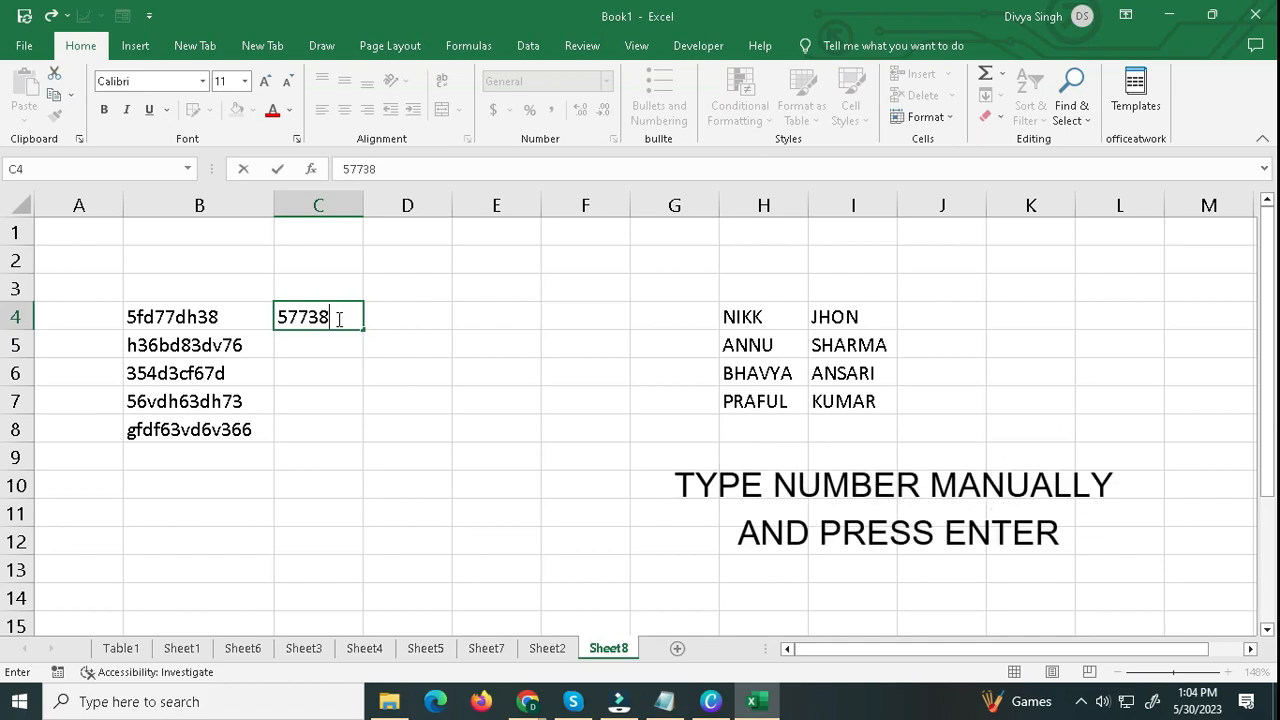
pyautogui.write('7738')
pyautogui.press('Return')
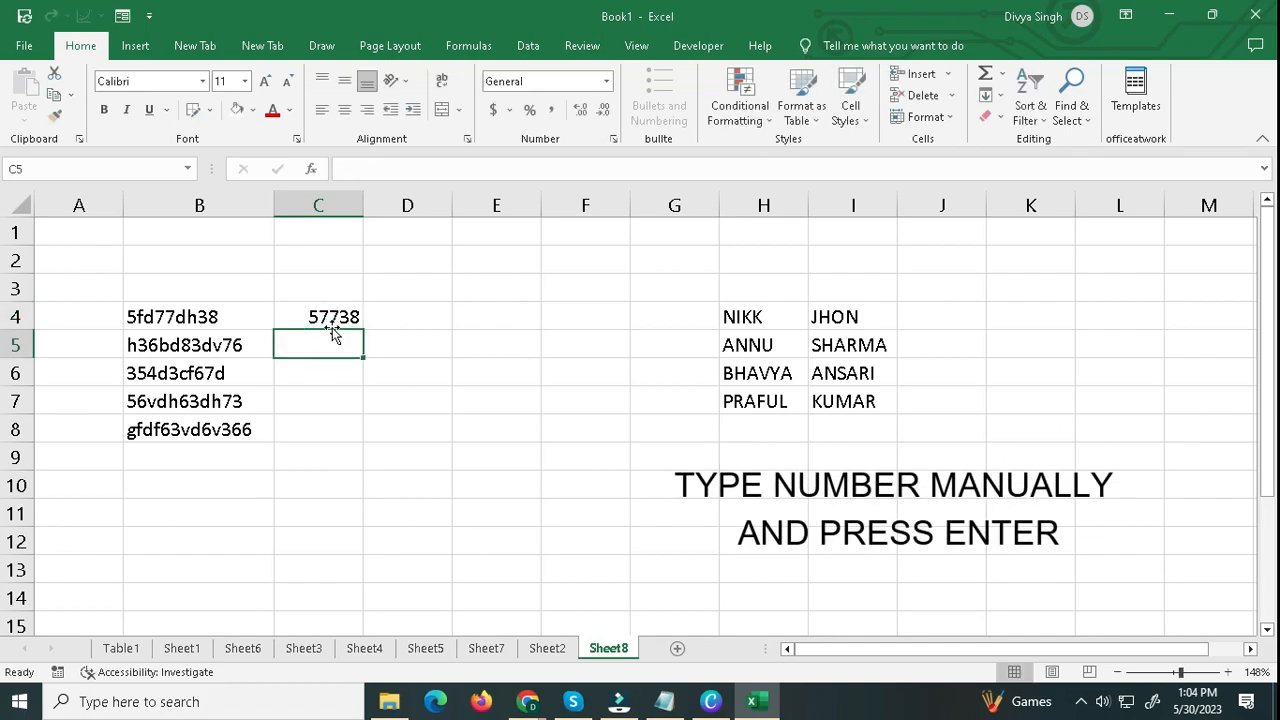
# Examine the mixed codes in B5:B8 against the number example in C4 and the empty cells below it.
pyautogui.click(335, 318)
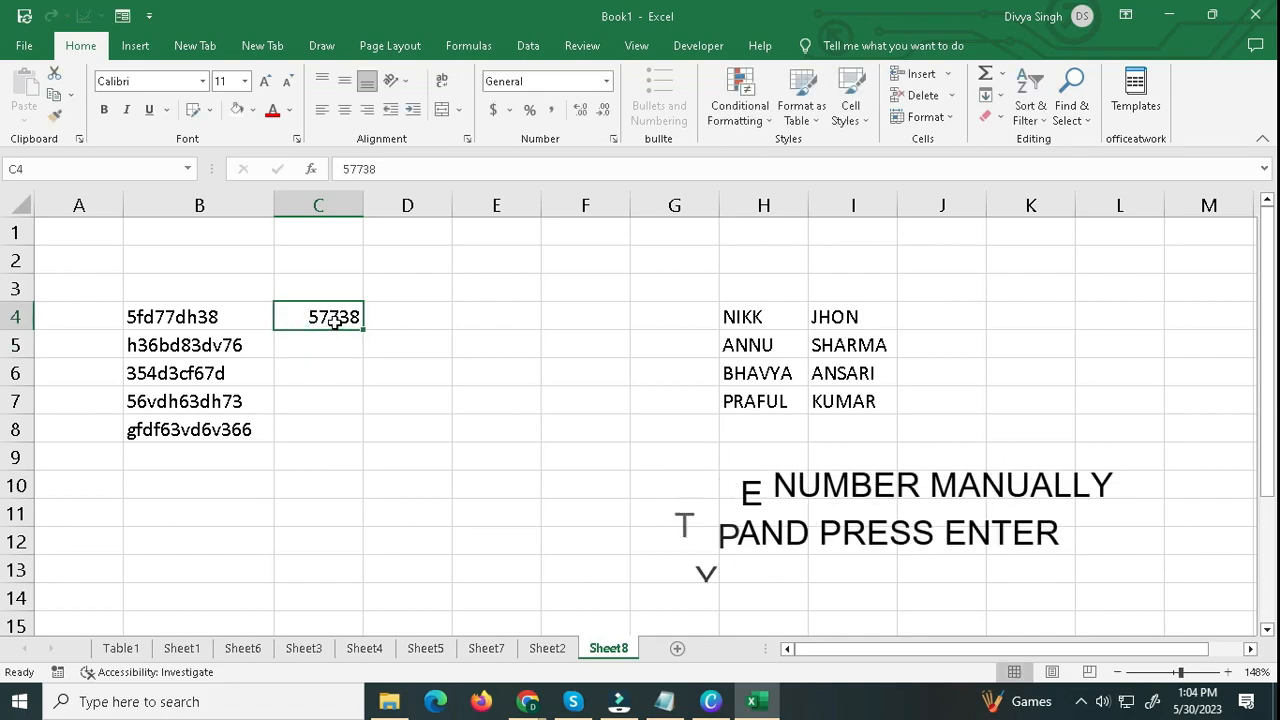
pyautogui.click(135, 352)
pyautogui.click(184, 383)
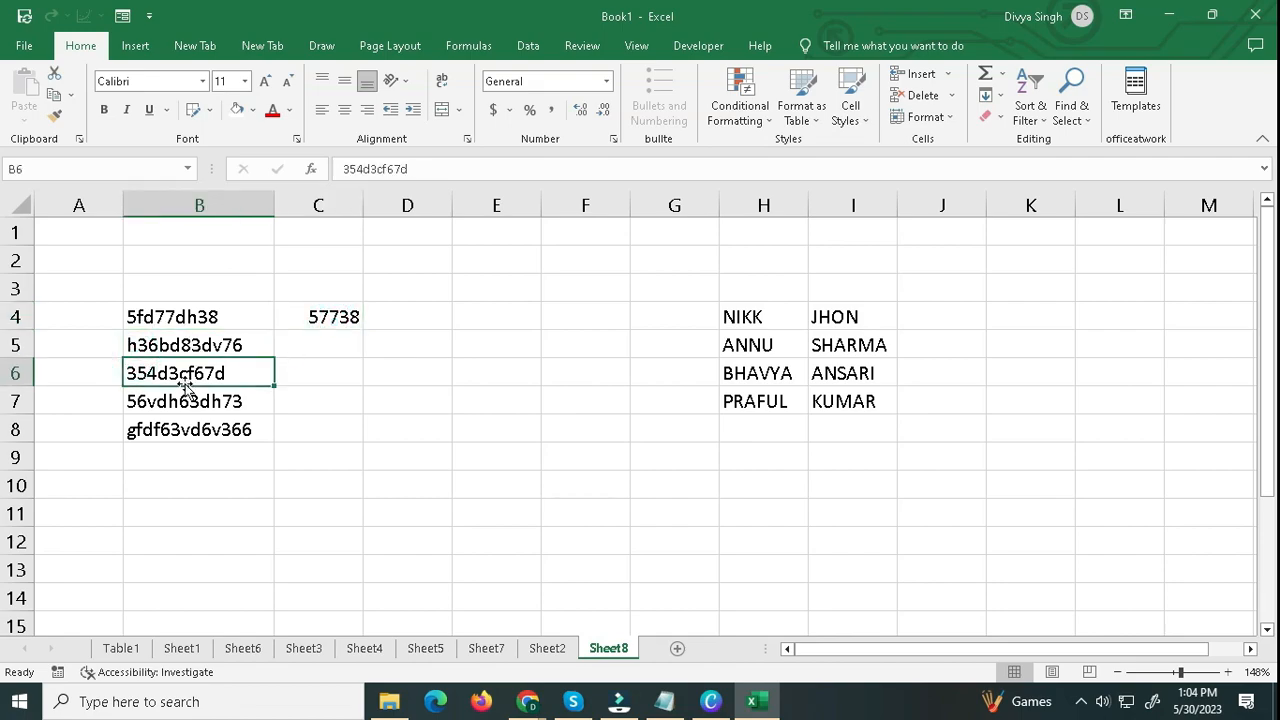
pyautogui.click(305, 374)
pyautogui.click(229, 401)
pyautogui.click(302, 404)
pyautogui.click(212, 432)
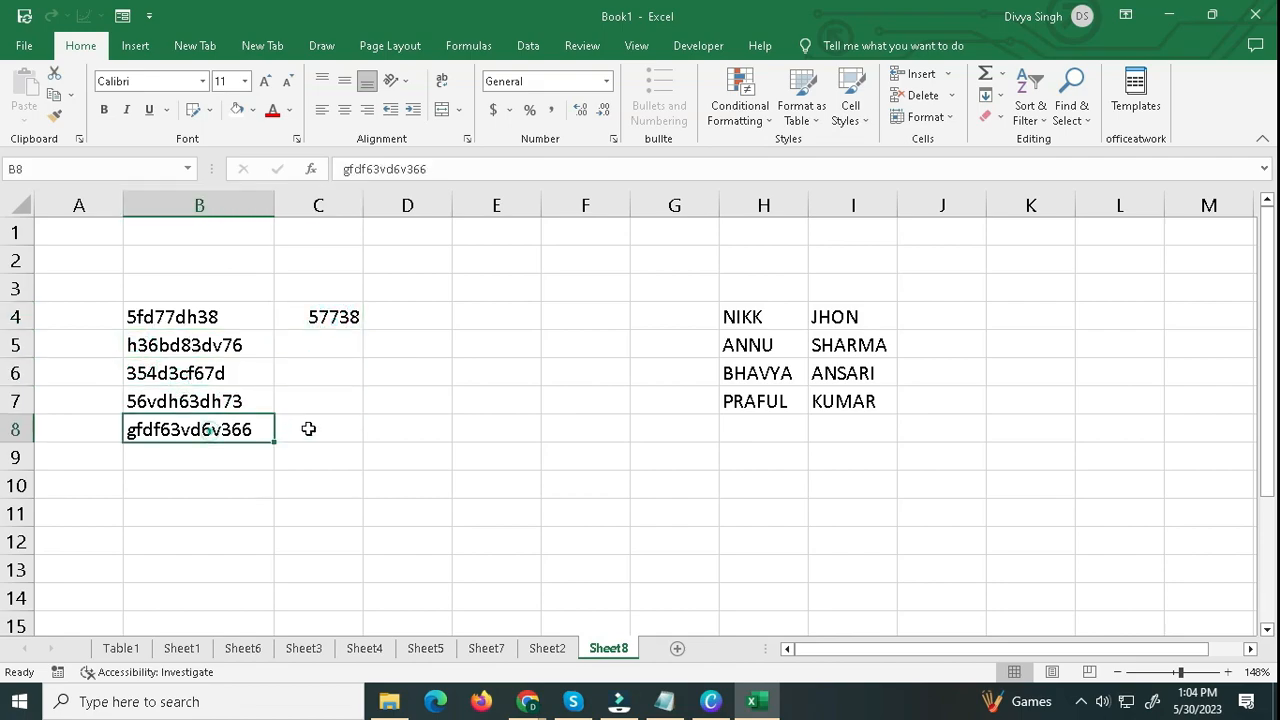
pyautogui.click(308, 428)
pyautogui.moveTo(320, 327); pyautogui.dragTo(329, 429)
pyautogui.click(326, 429)
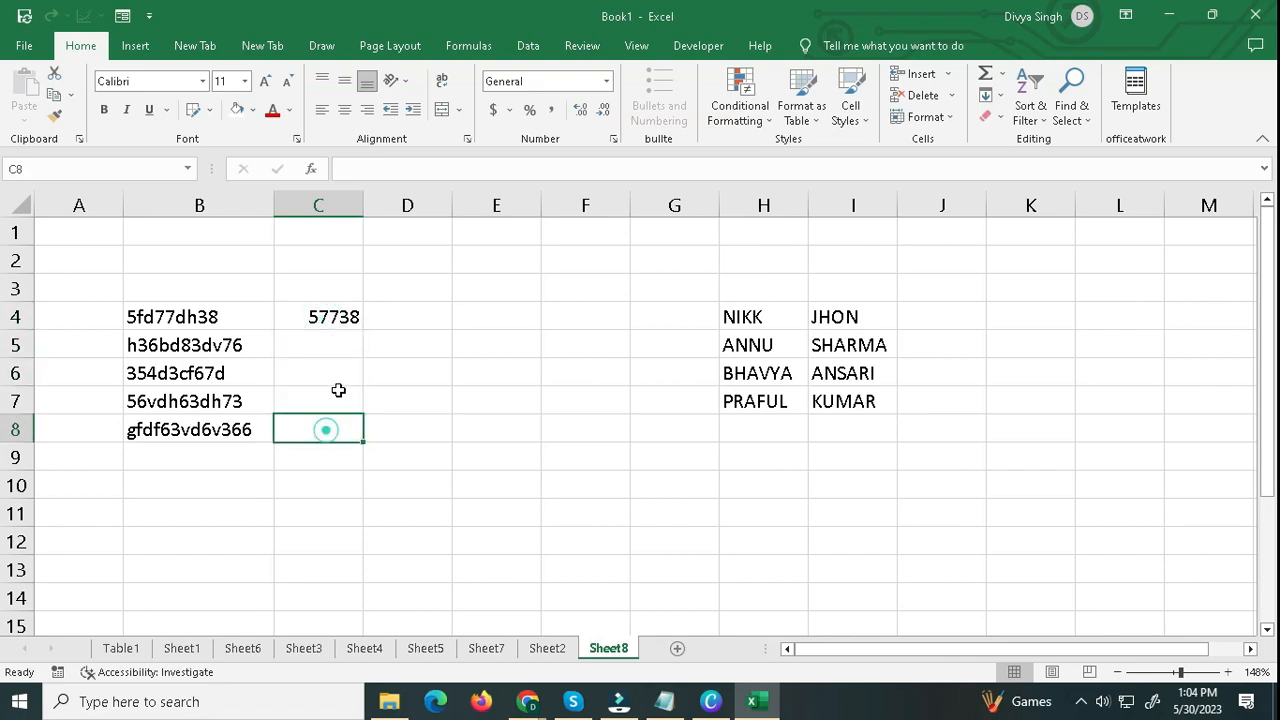
# Flash Fill C5:C8 with the digits of each mixed code, following the example in C4.
pyautogui.click(337, 353)
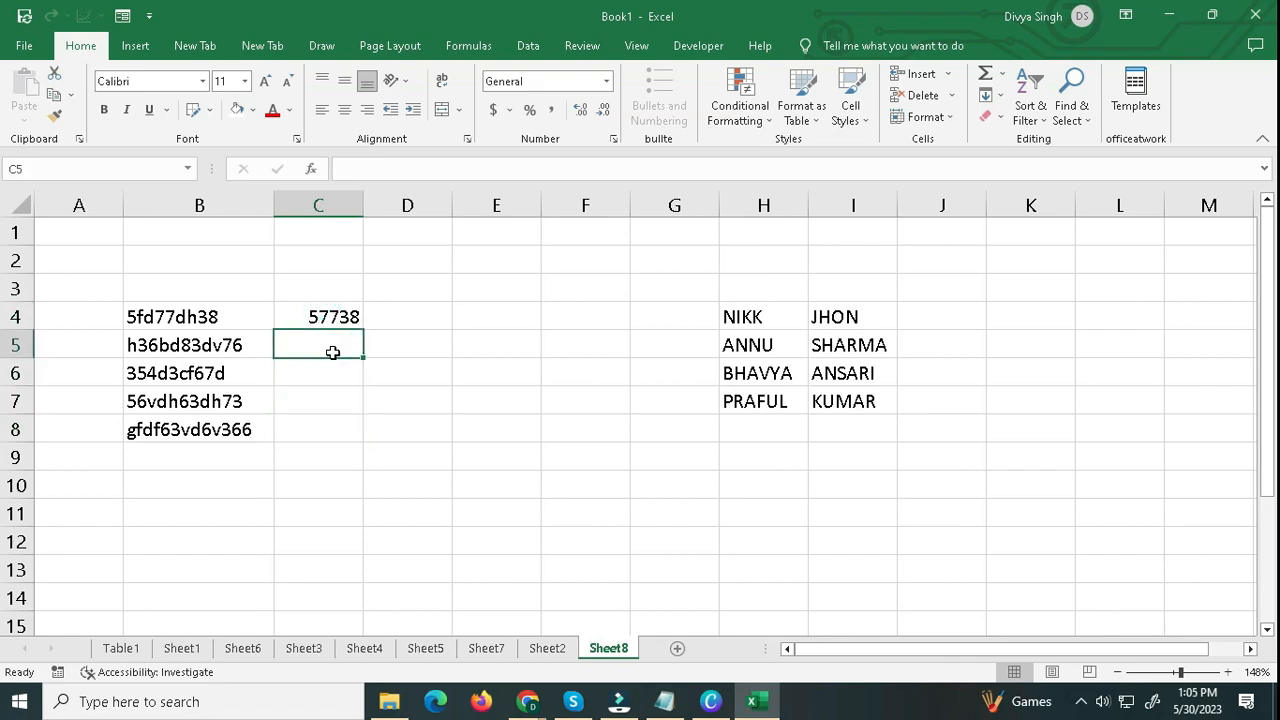
pyautogui.hotkey('ctrl', 'e')
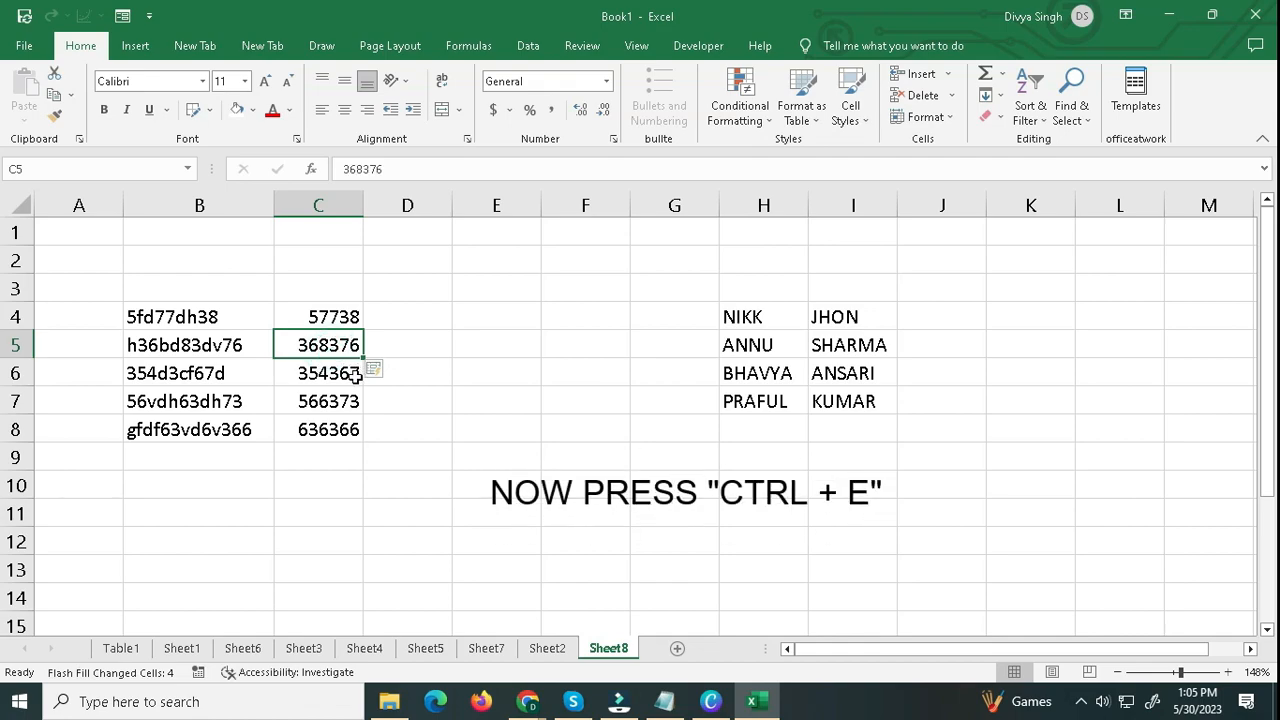
pyautogui.click(355, 373)
pyautogui.moveTo(349, 318); pyautogui.dragTo(351, 430)
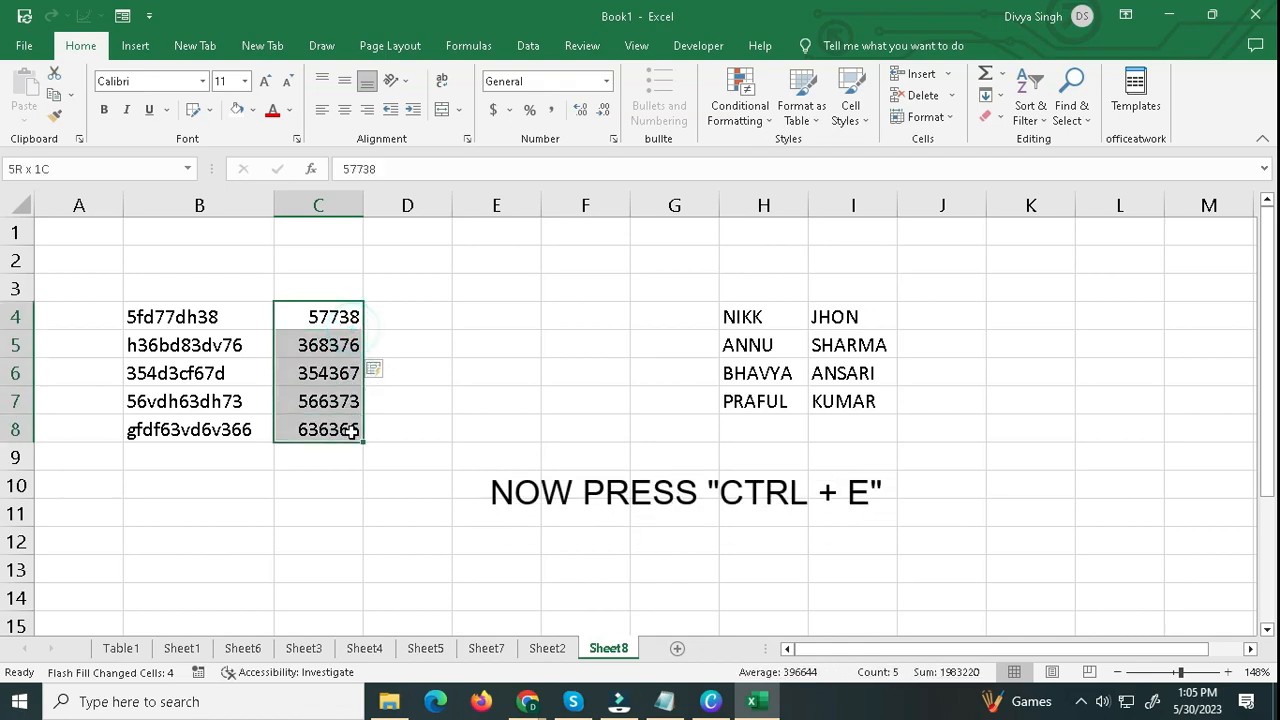
pyautogui.click(351, 430)
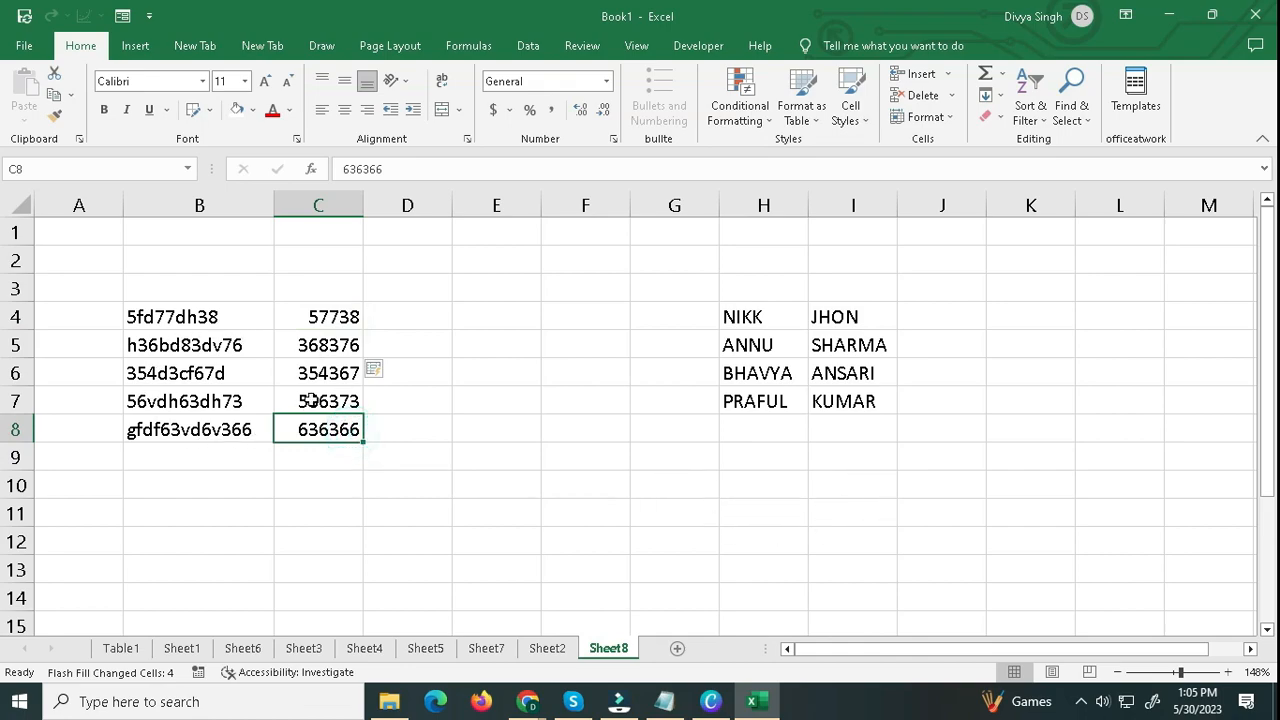
# Enter fd in lowercase in D4, the first letters of the mixed code in B4.
pyautogui.click(407, 317)
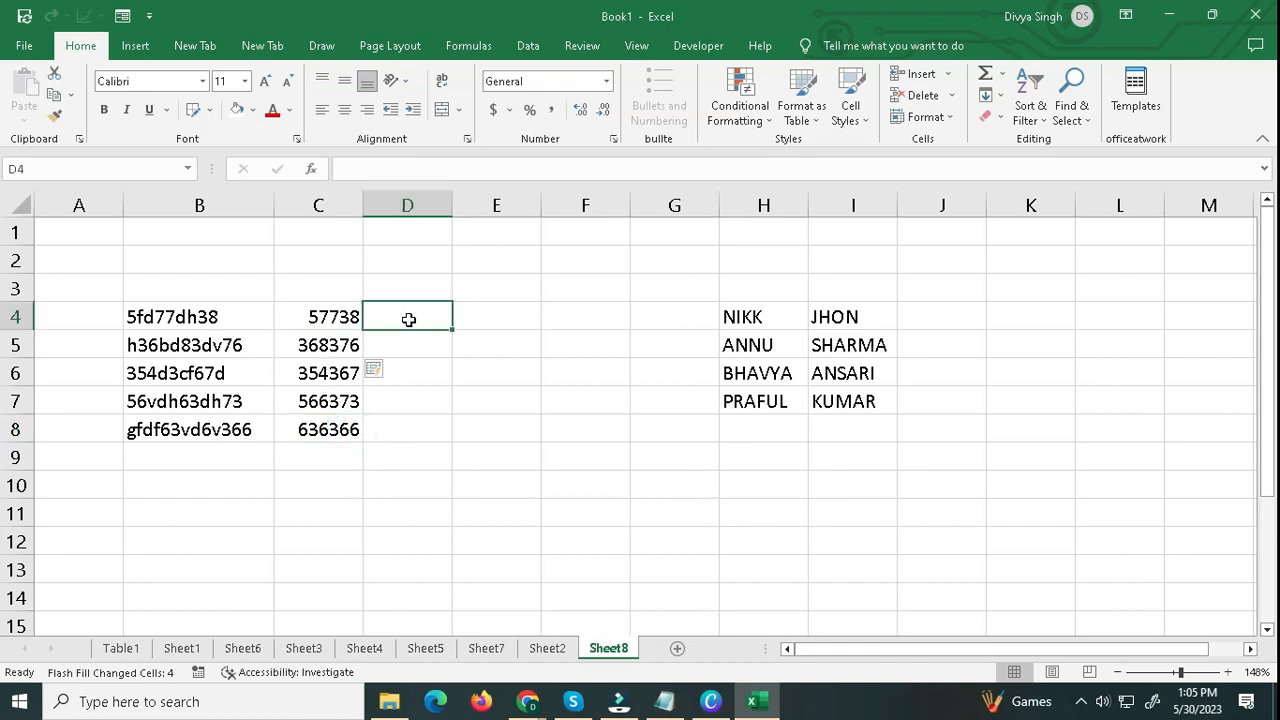
pyautogui.click(204, 325)
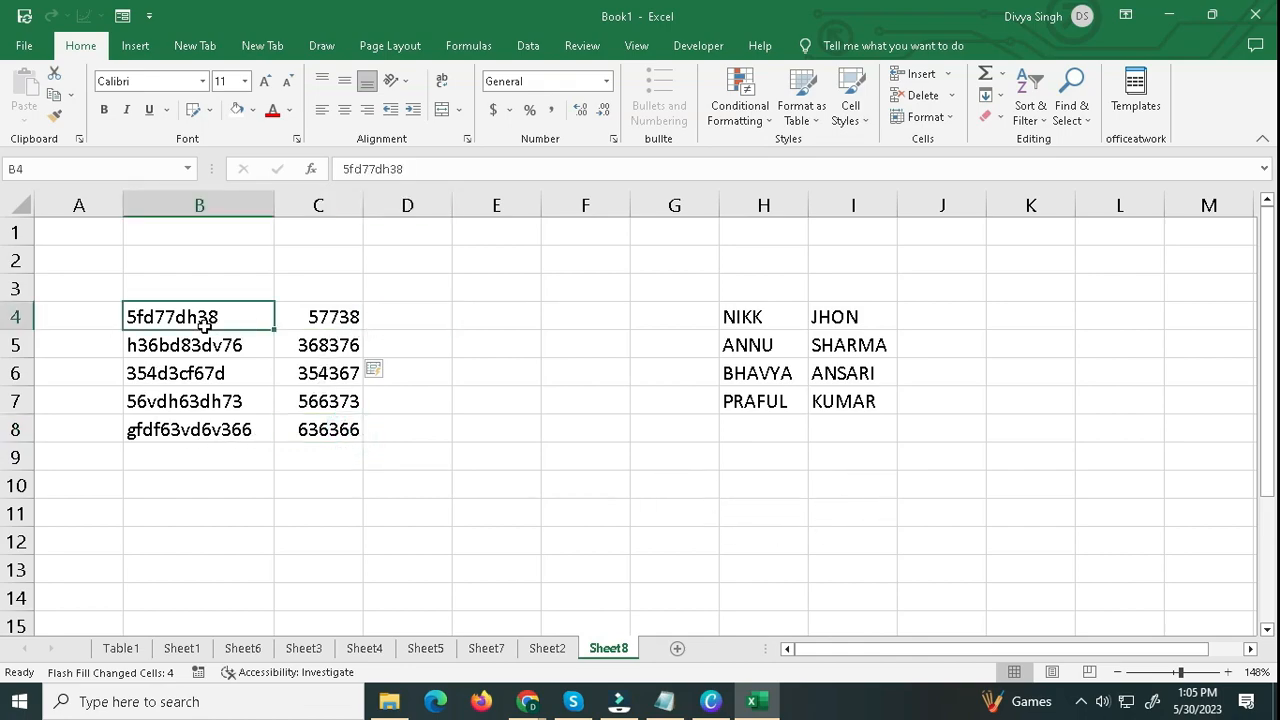
pyautogui.doubleClick(140, 317)
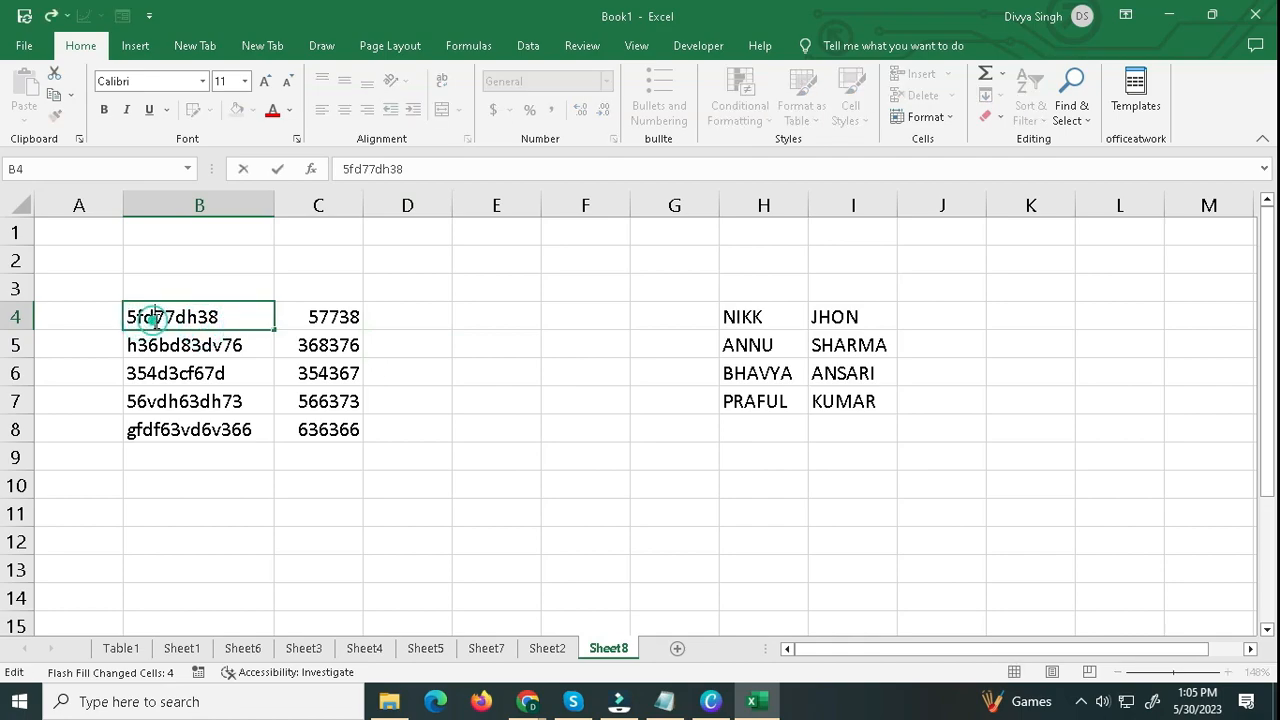
pyautogui.click(387, 317)
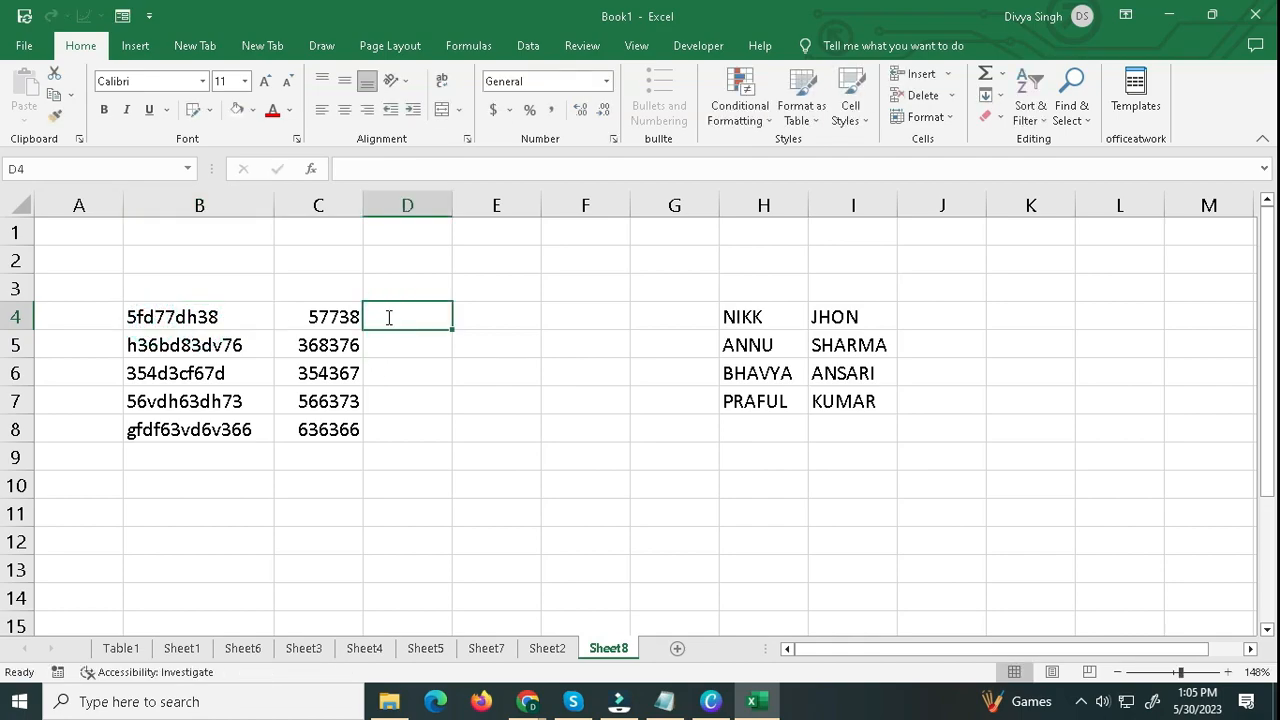
pyautogui.write('FD')
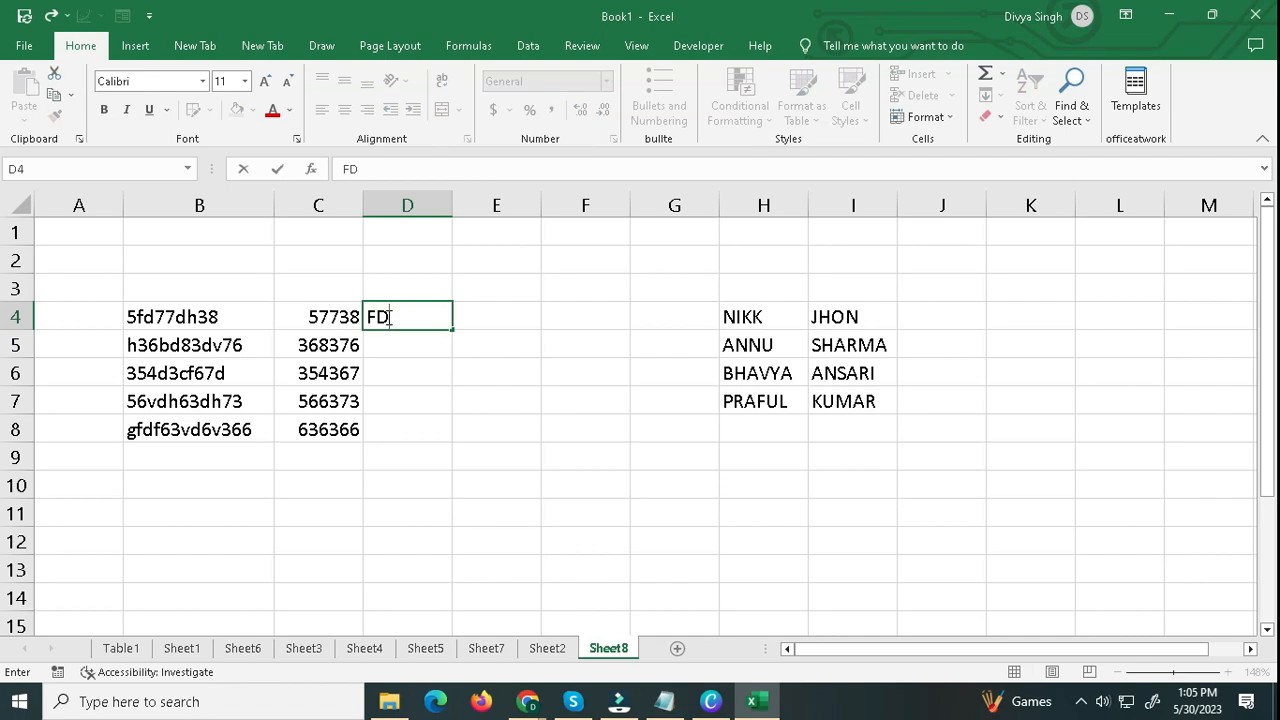
pyautogui.press('BackSpace')
pyautogui.press('BackSpace')
pyautogui.write('fd')
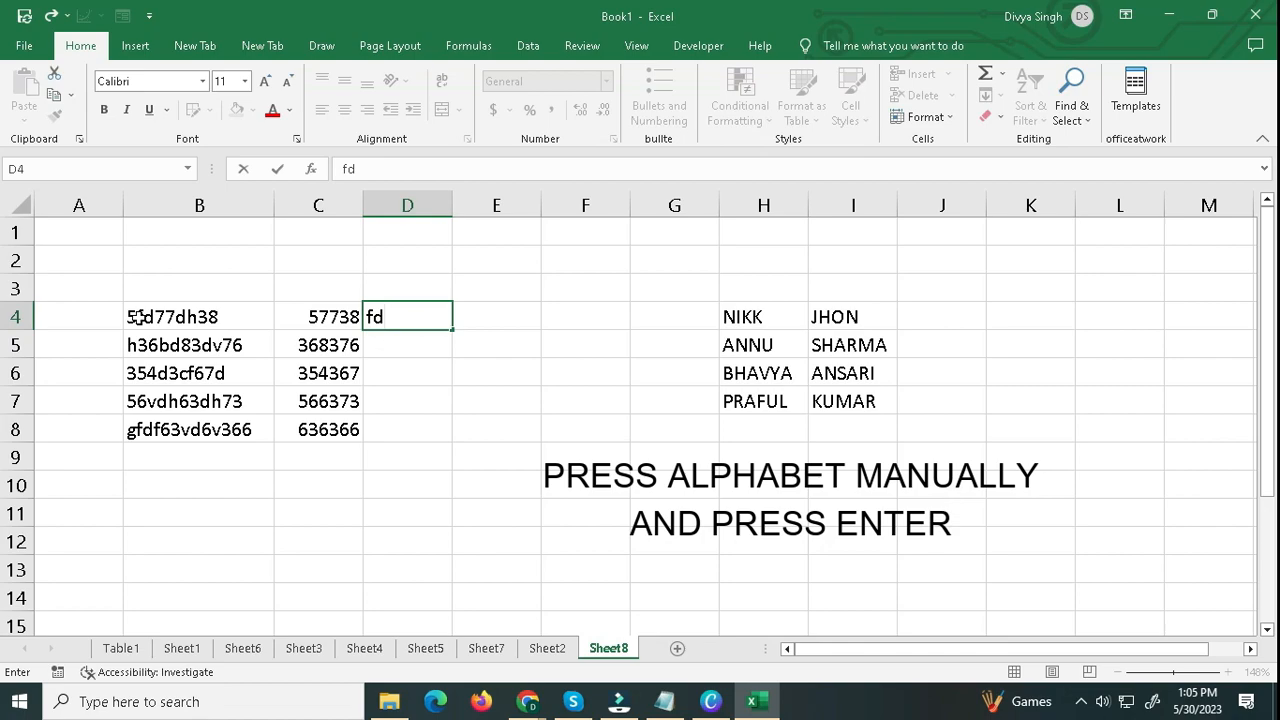
pyautogui.click(180, 294)
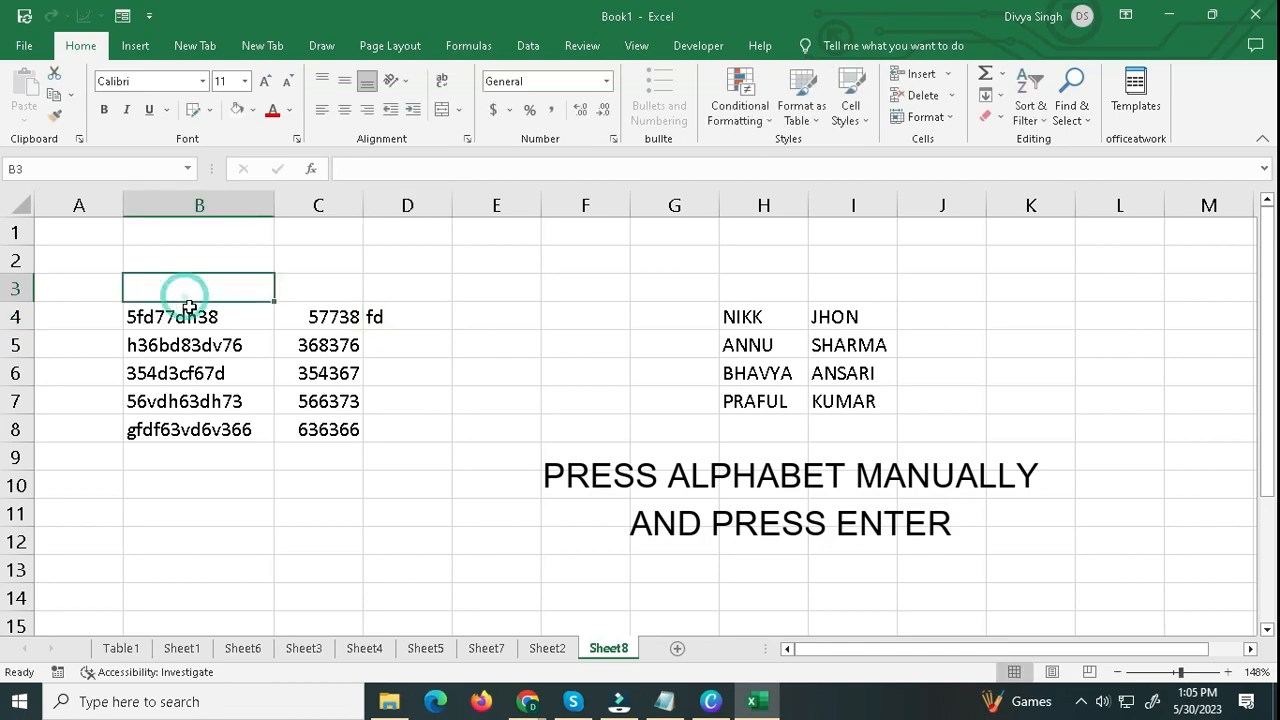
# Append dh to the text in D4 so that it holds all letters of B4's code, fddh.
pyautogui.click(185, 318)
pyautogui.click(410, 317)
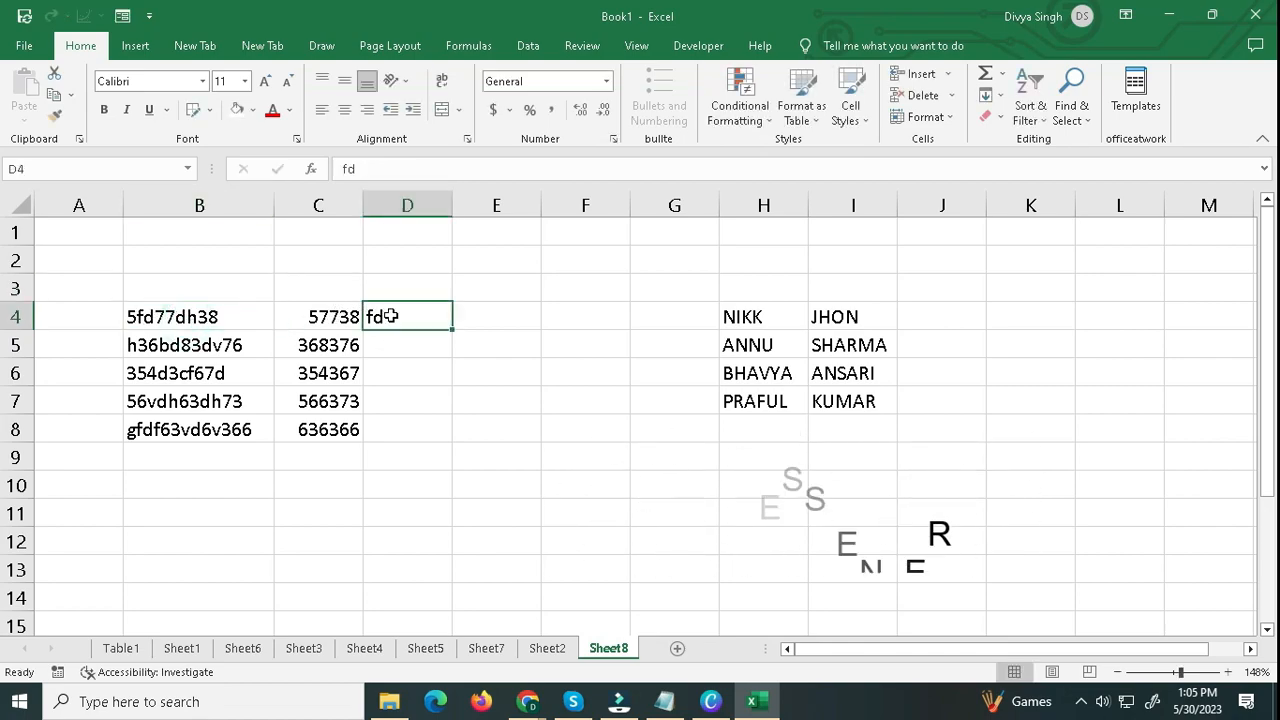
pyautogui.doubleClick(400, 317)
pyautogui.write('dh')
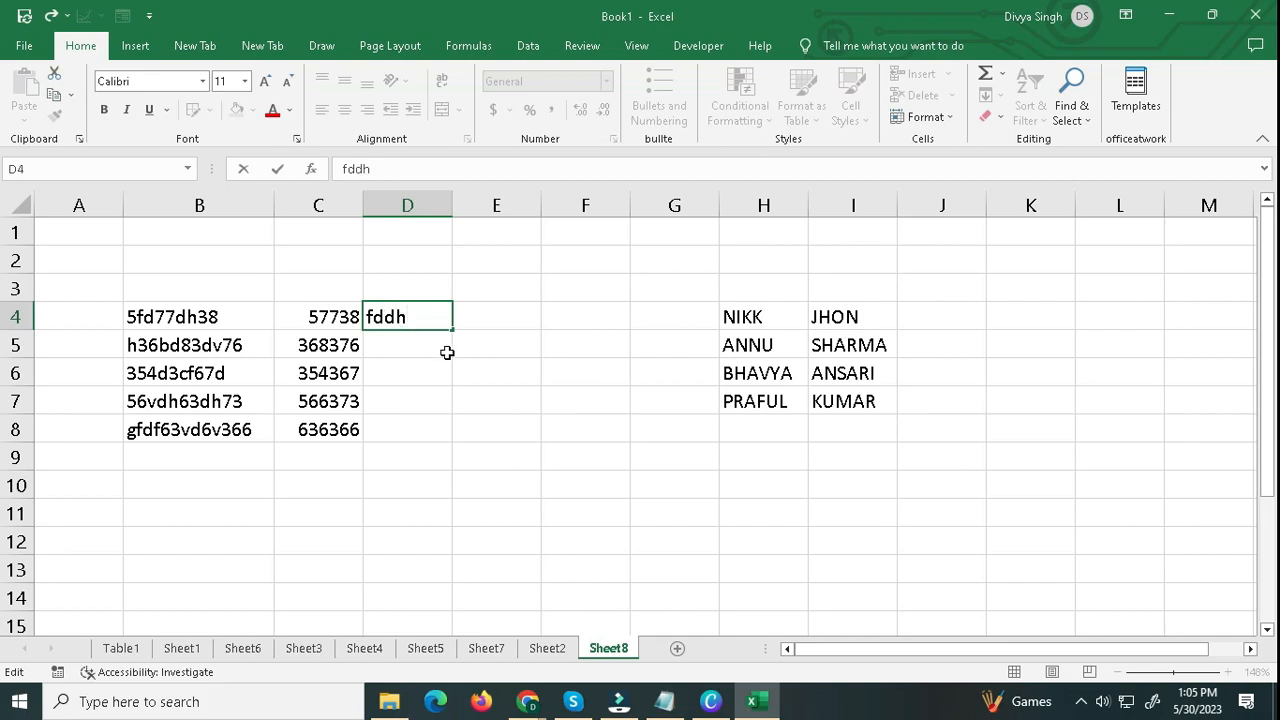
pyautogui.press('Return')
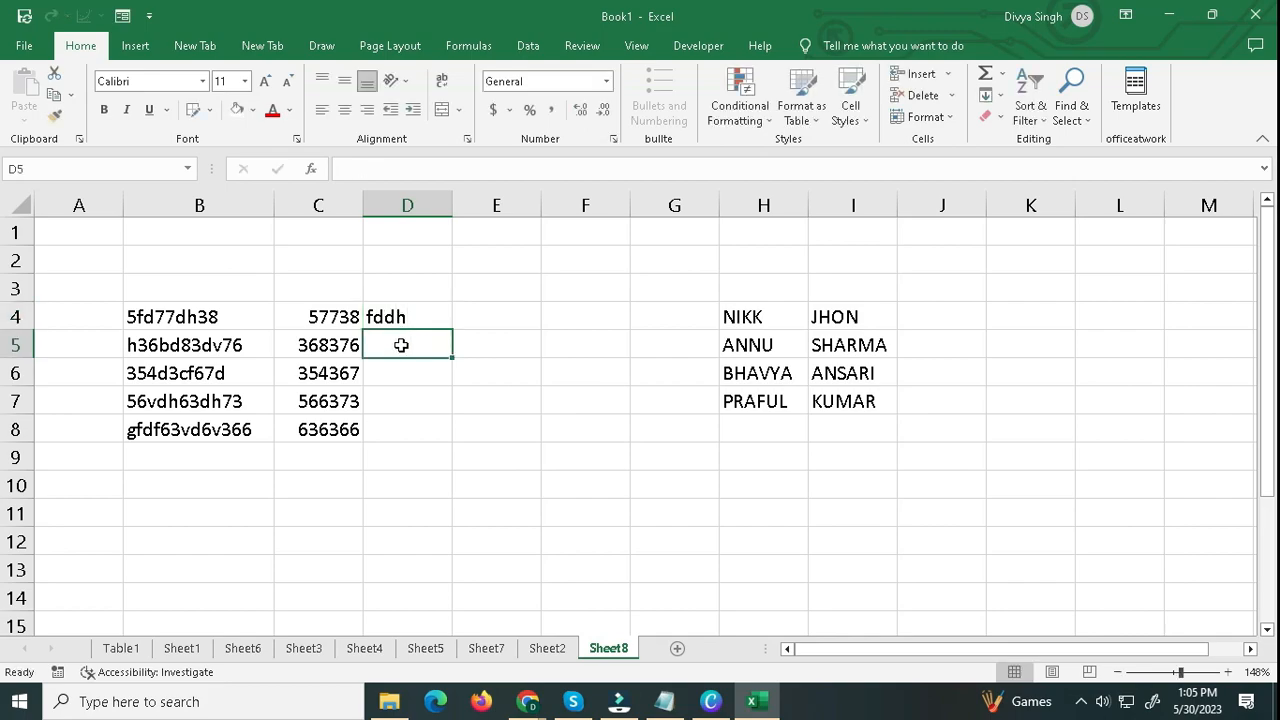
# Flash Fill D5:D8 with the letters of each mixed code, following the example in D4.
pyautogui.click(401, 344)
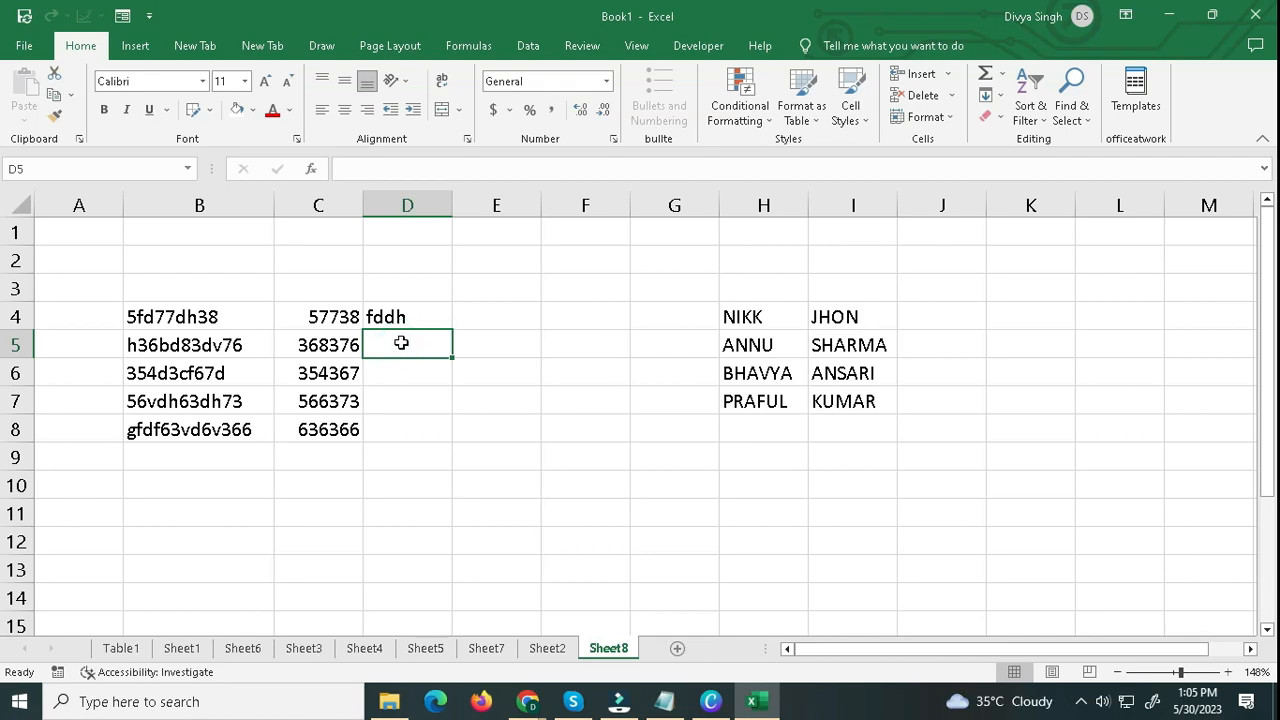
pyautogui.hotkey('ctrl', 'e')
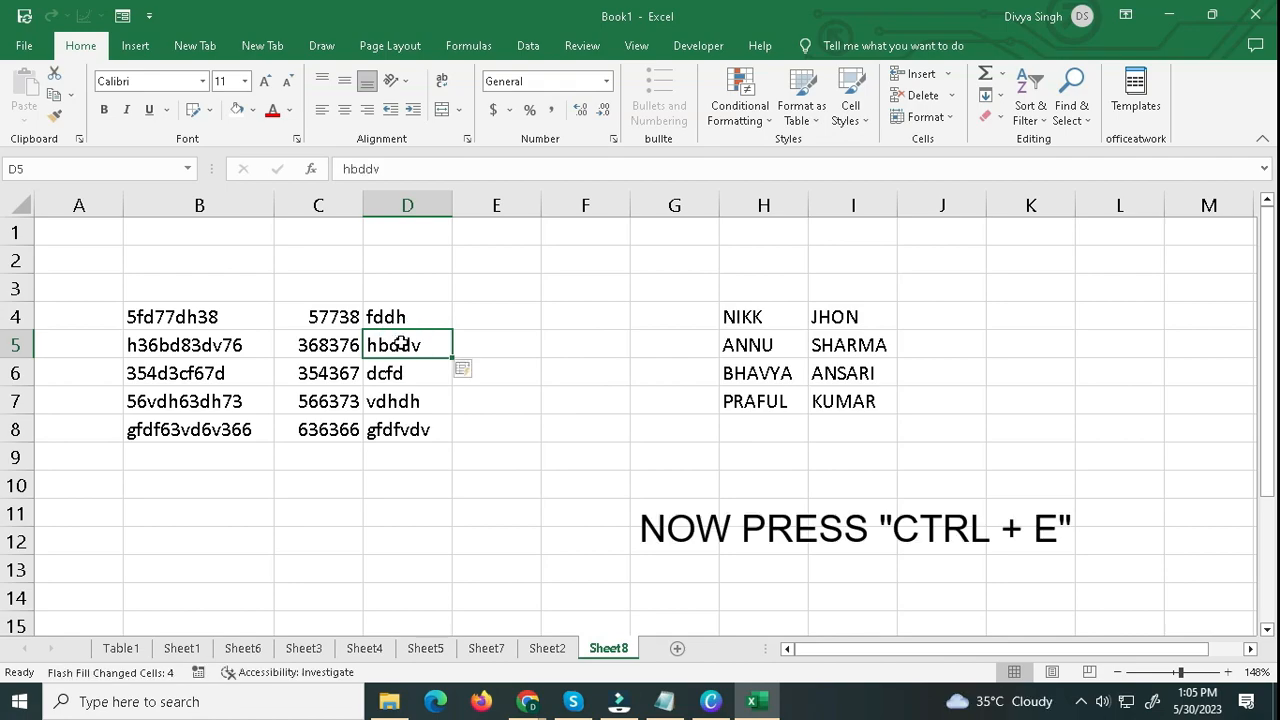
pyautogui.moveTo(398, 429); pyautogui.dragTo(400, 316)
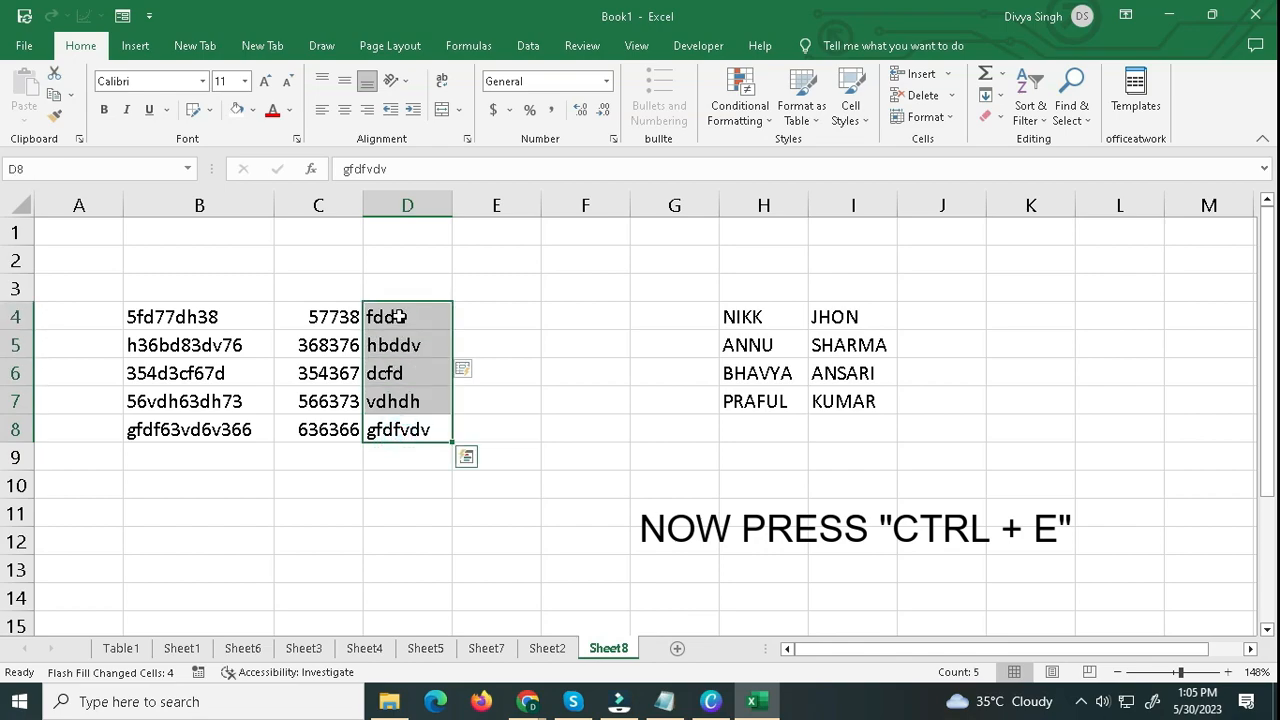
pyautogui.moveTo(195, 317); pyautogui.dragTo(191, 429)
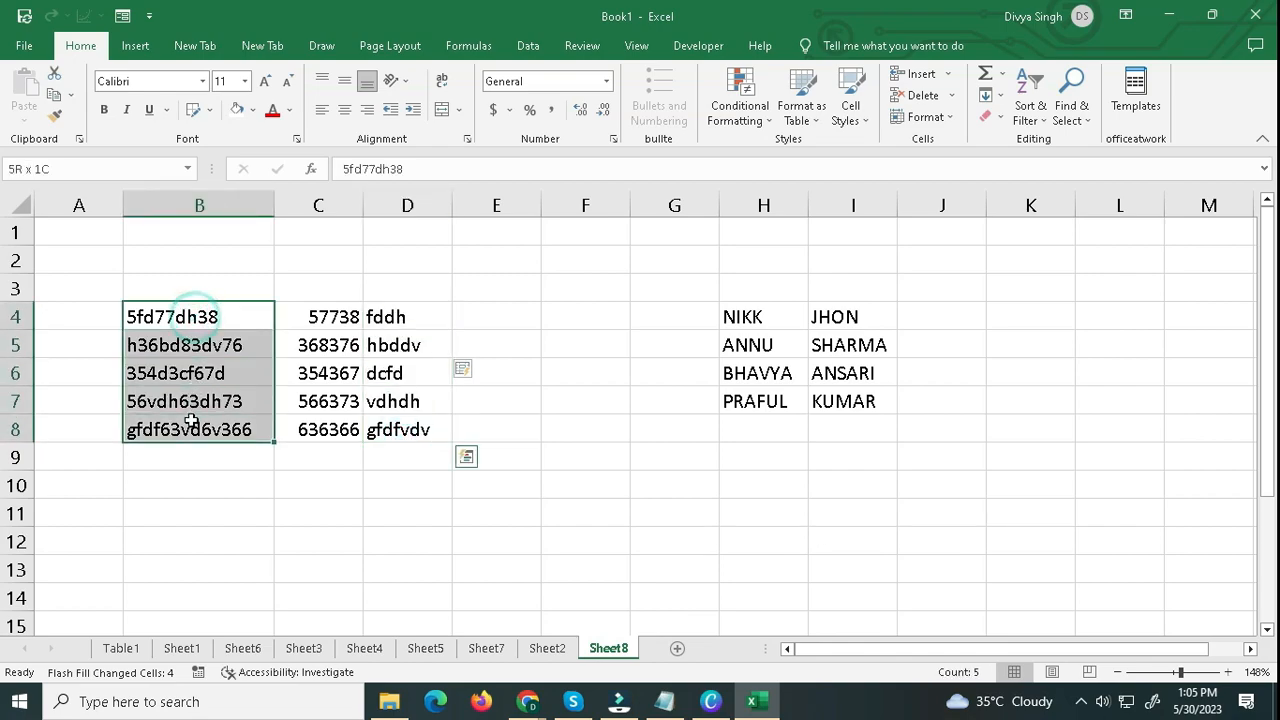
pyautogui.click(383, 438)
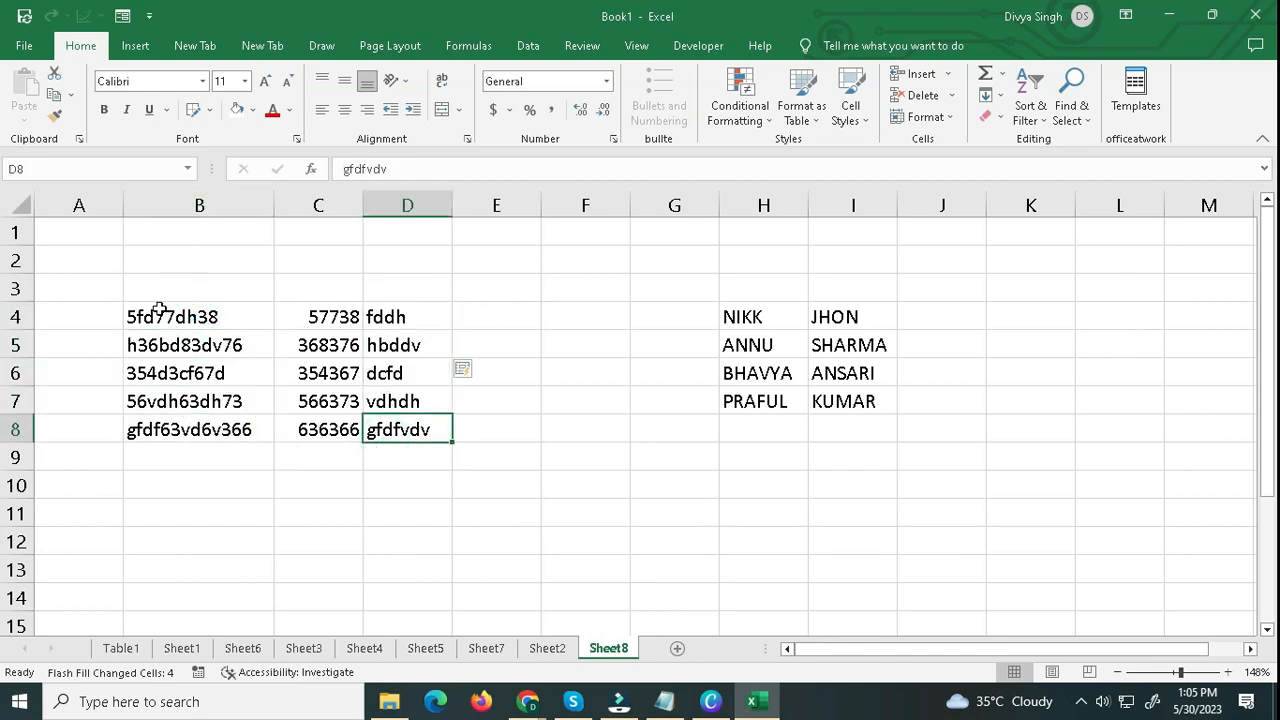
# Enter the full name in capitals in J4, joining the first name in H4 and the surname in I4 with a space.
pyautogui.click(739, 320)
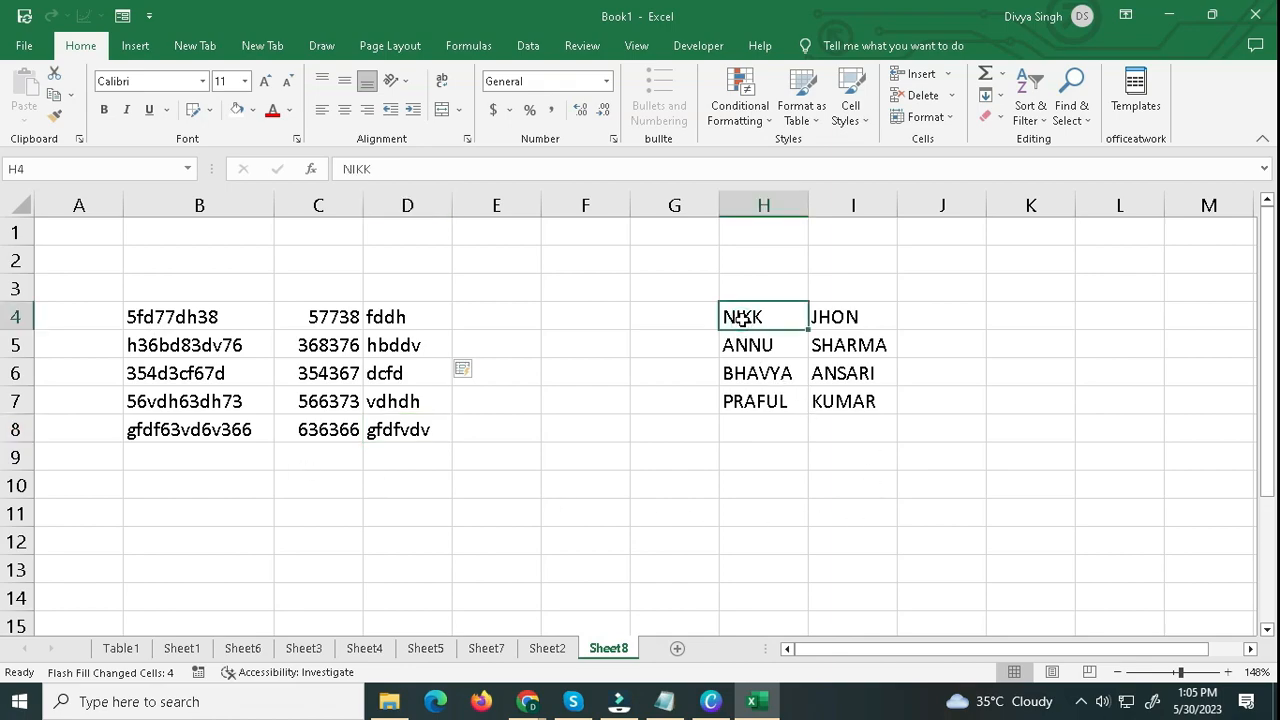
pyautogui.moveTo(739, 318); pyautogui.dragTo(889, 403)
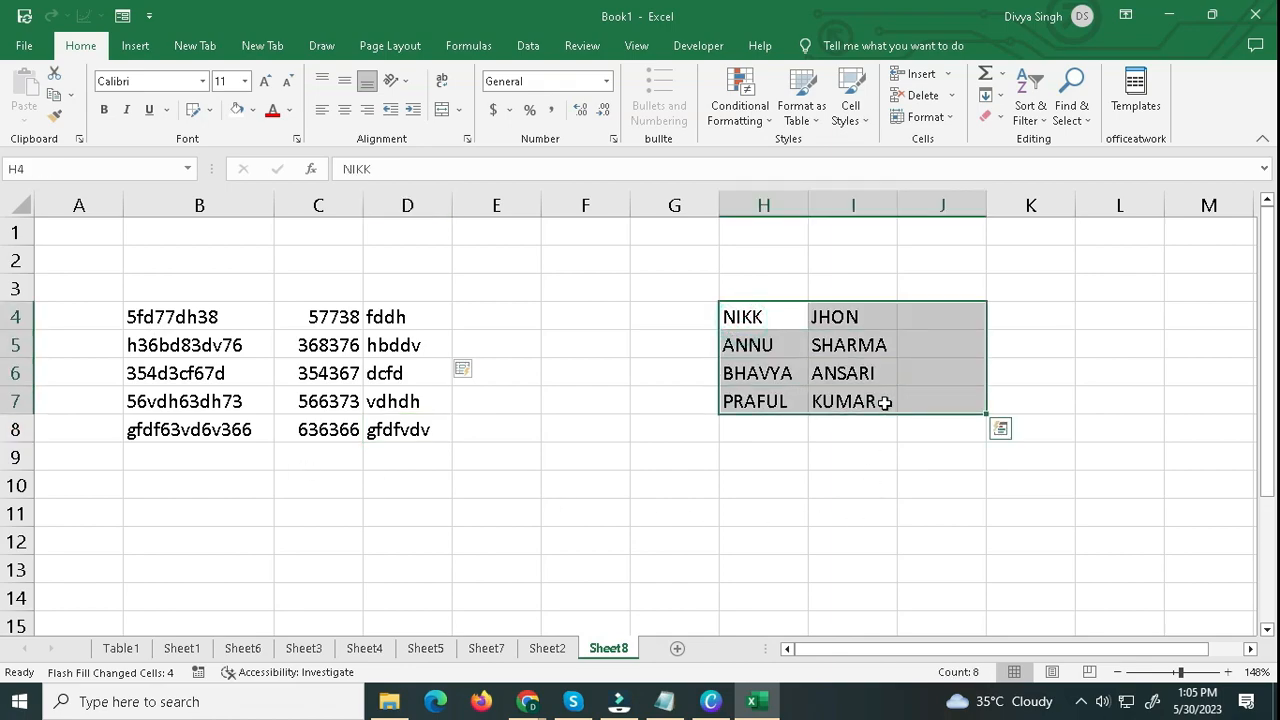
pyautogui.click(884, 403)
pyautogui.click(934, 326)
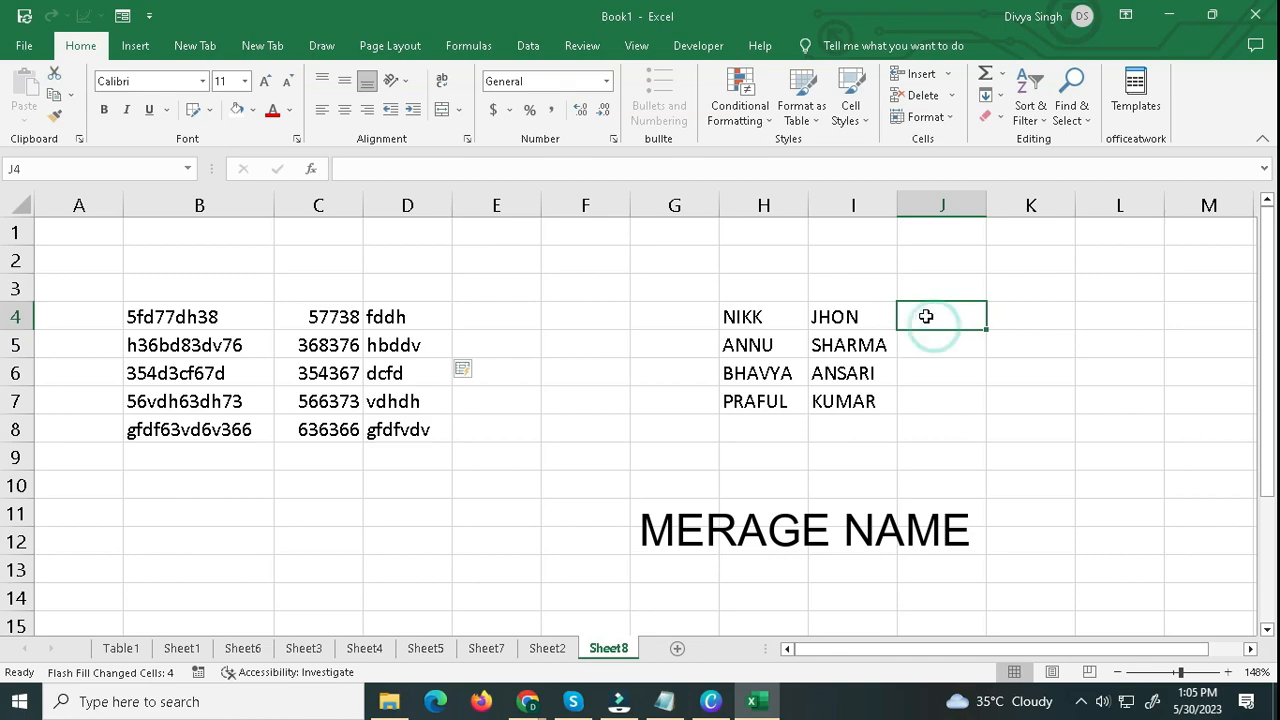
pyautogui.click(932, 316)
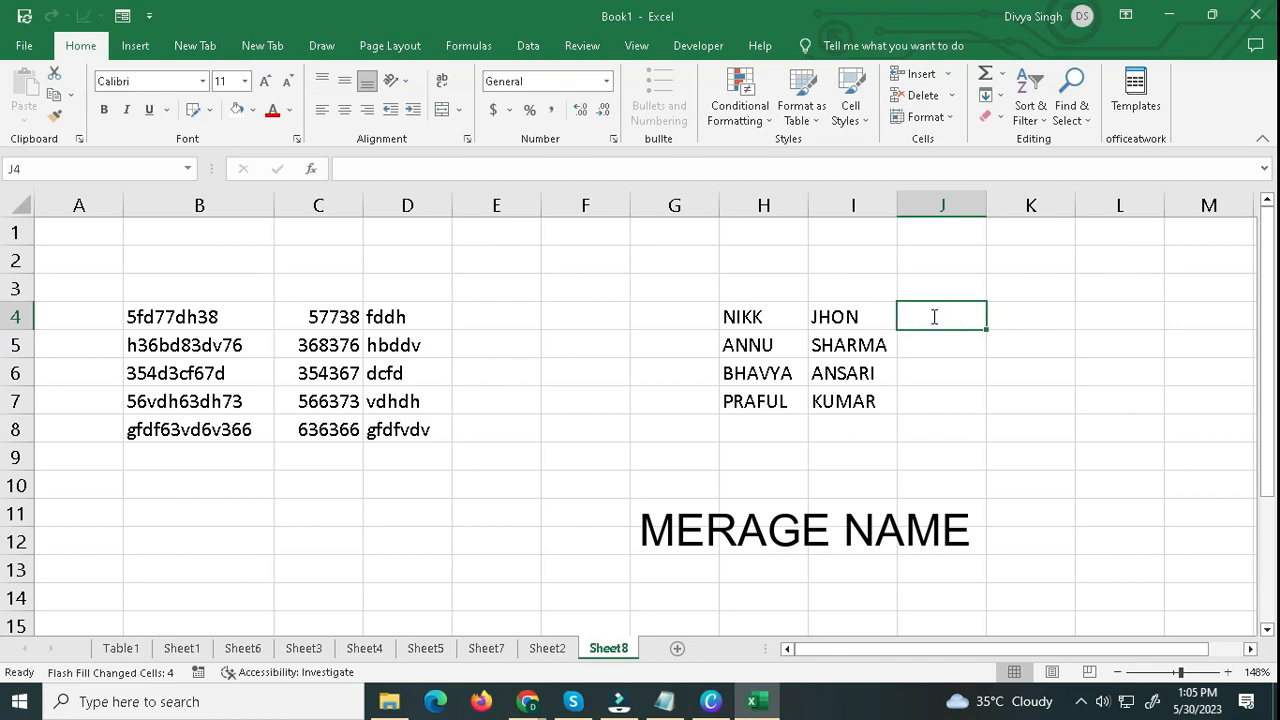
pyautogui.write('nikk')
pyautogui.press('BackSpace')
pyautogui.press('BackSpace')
pyautogui.press('BackSpace')
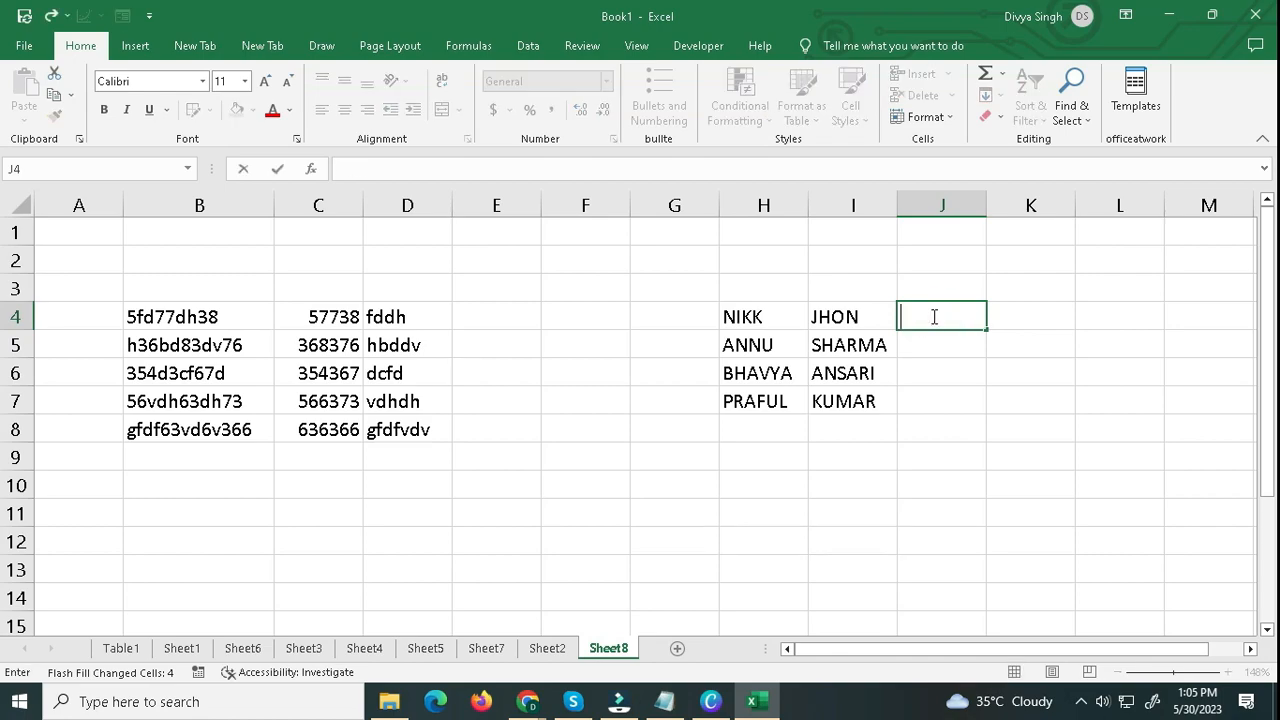
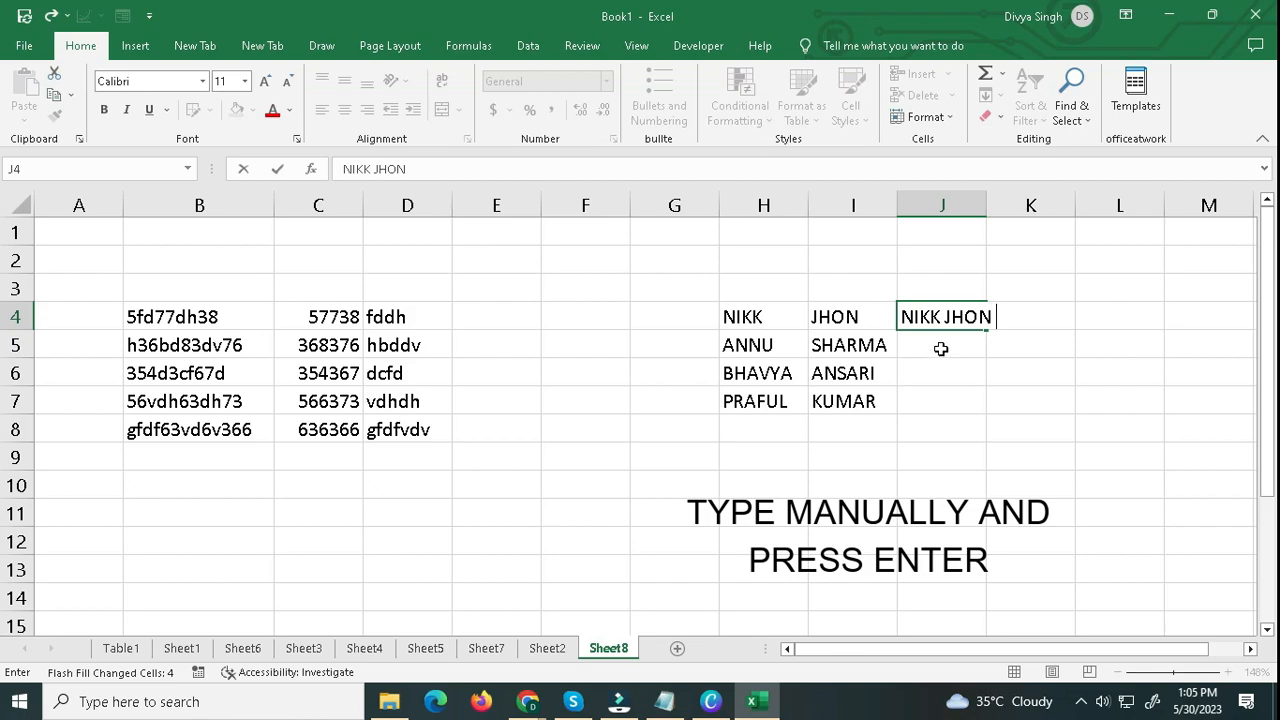
pyautogui.press('Return')
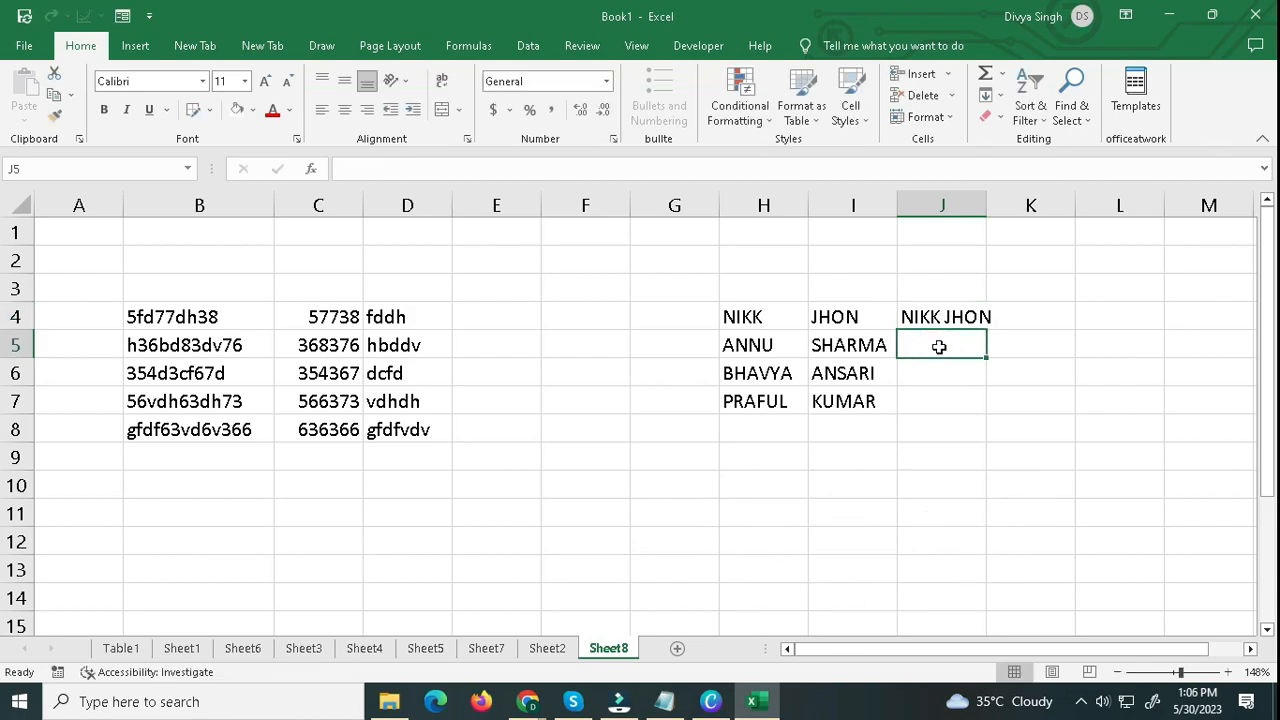
# Widen column J and Flash Fill J5:J7 with the merged first names and surnames from columns H and I.
pyautogui.moveTo(982, 206); pyautogui.dragTo(1053, 206)
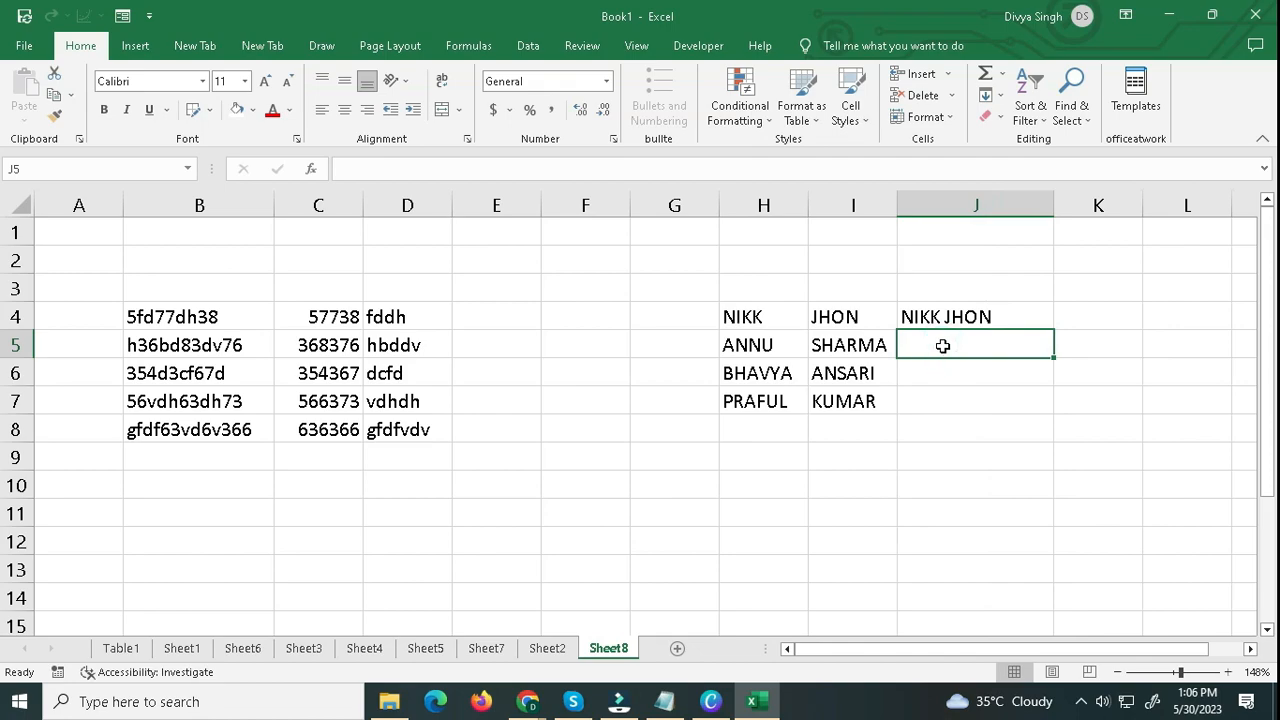
pyautogui.hotkey('ctrl', 'e')
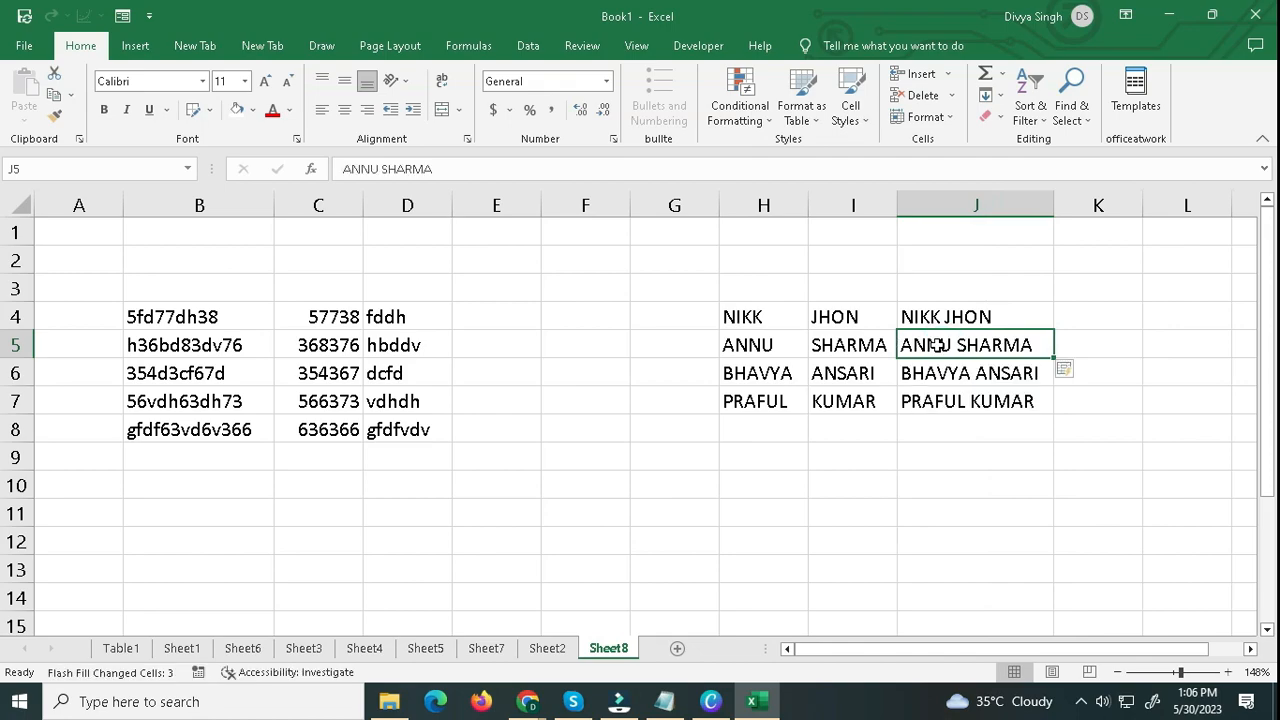
pyautogui.moveTo(749, 342); pyautogui.dragTo(852, 338)
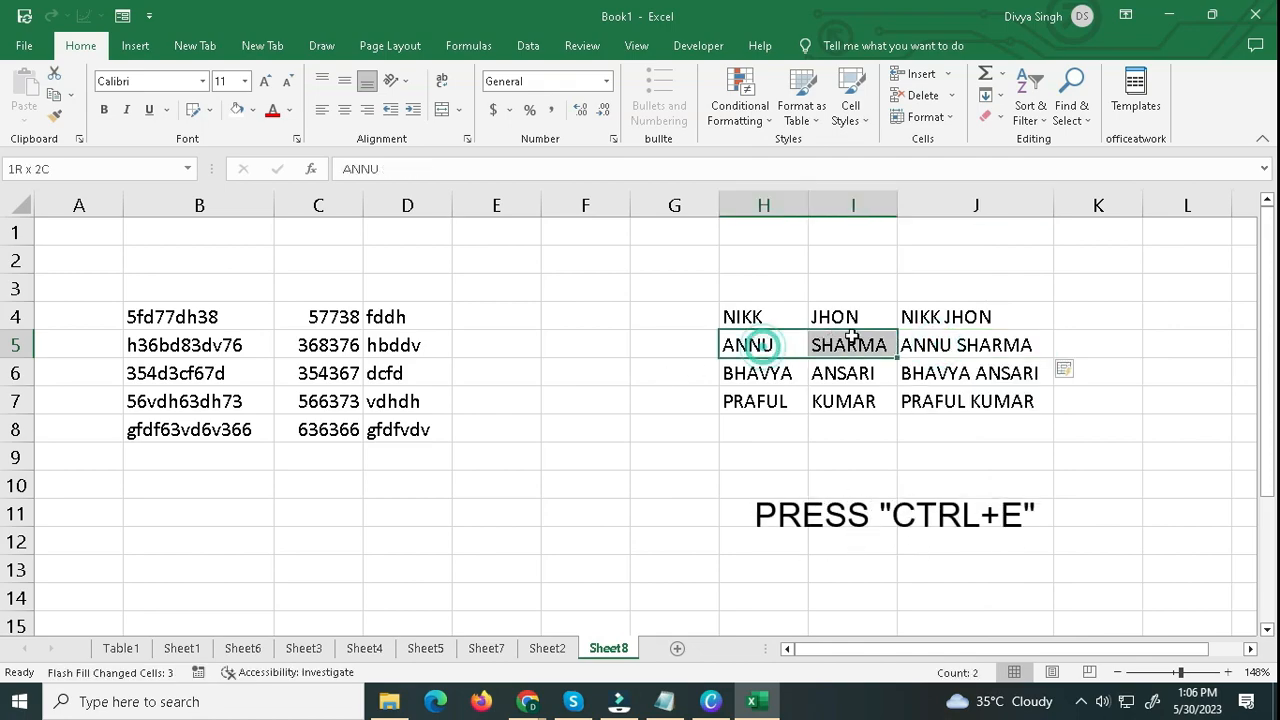
pyautogui.click(926, 348)
pyautogui.moveTo(757, 316); pyautogui.dragTo(852, 408)
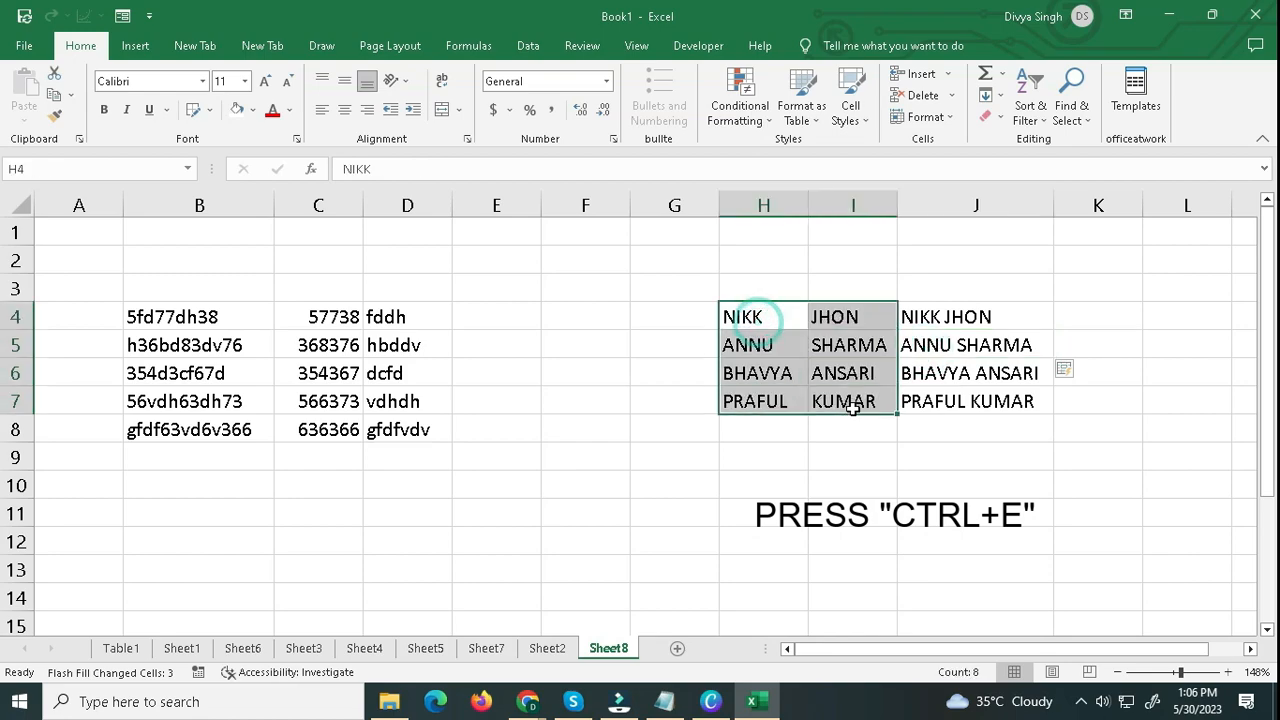
pyautogui.moveTo(908, 316); pyautogui.dragTo(908, 406)
pyautogui.click(915, 404)
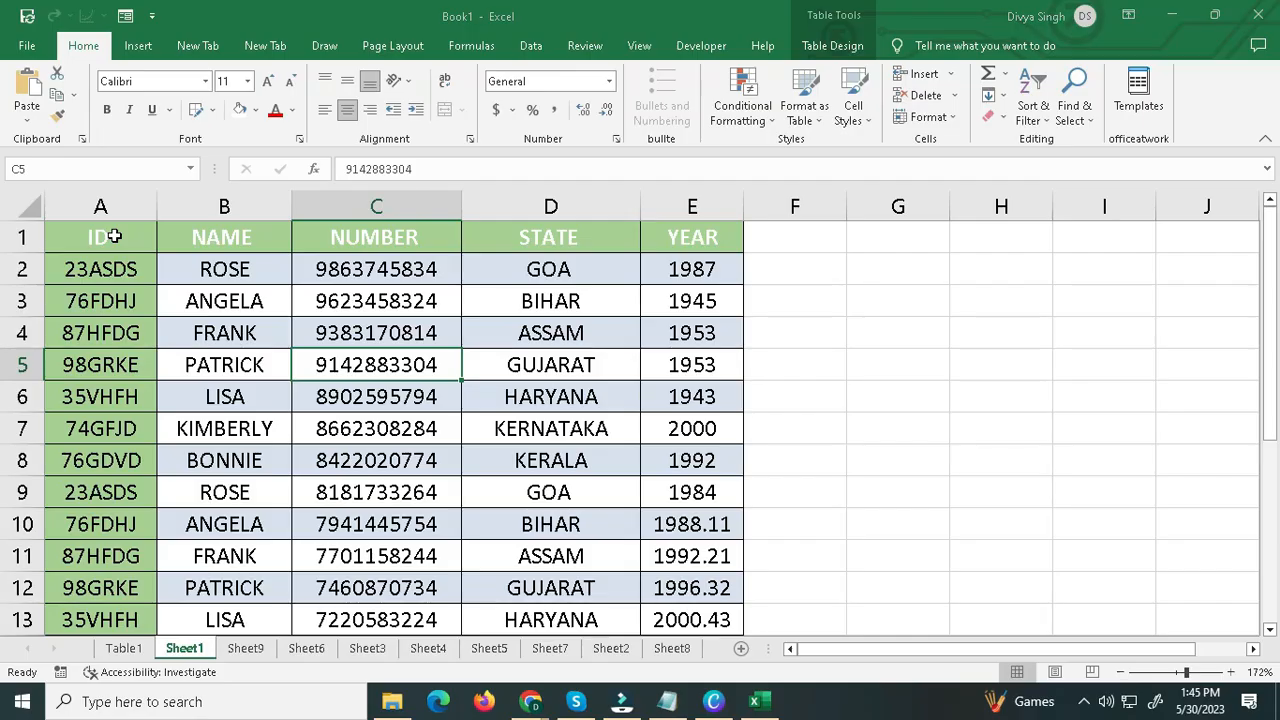
# Hide the NUMBER and STATE columns, C and D, of the table on Sheet1.
pyautogui.click(100, 237)
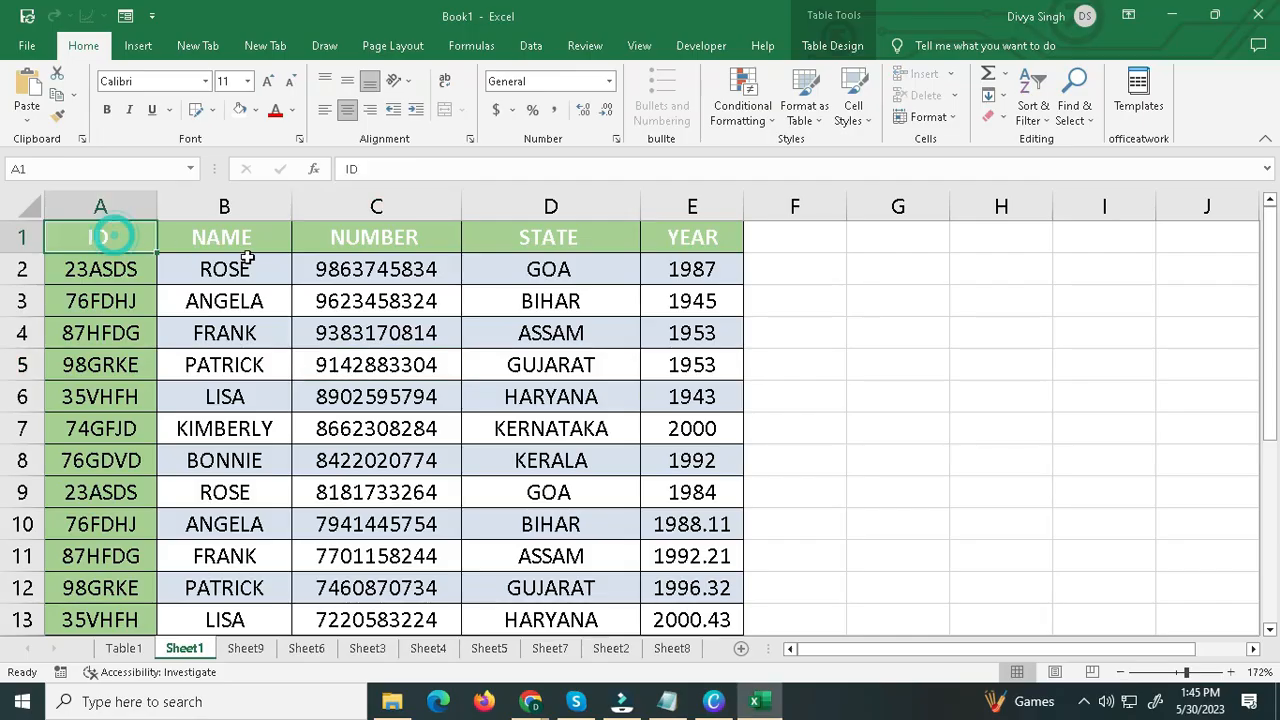
pyautogui.moveTo(114, 240); pyautogui.dragTo(714, 620)
pyautogui.click(714, 620)
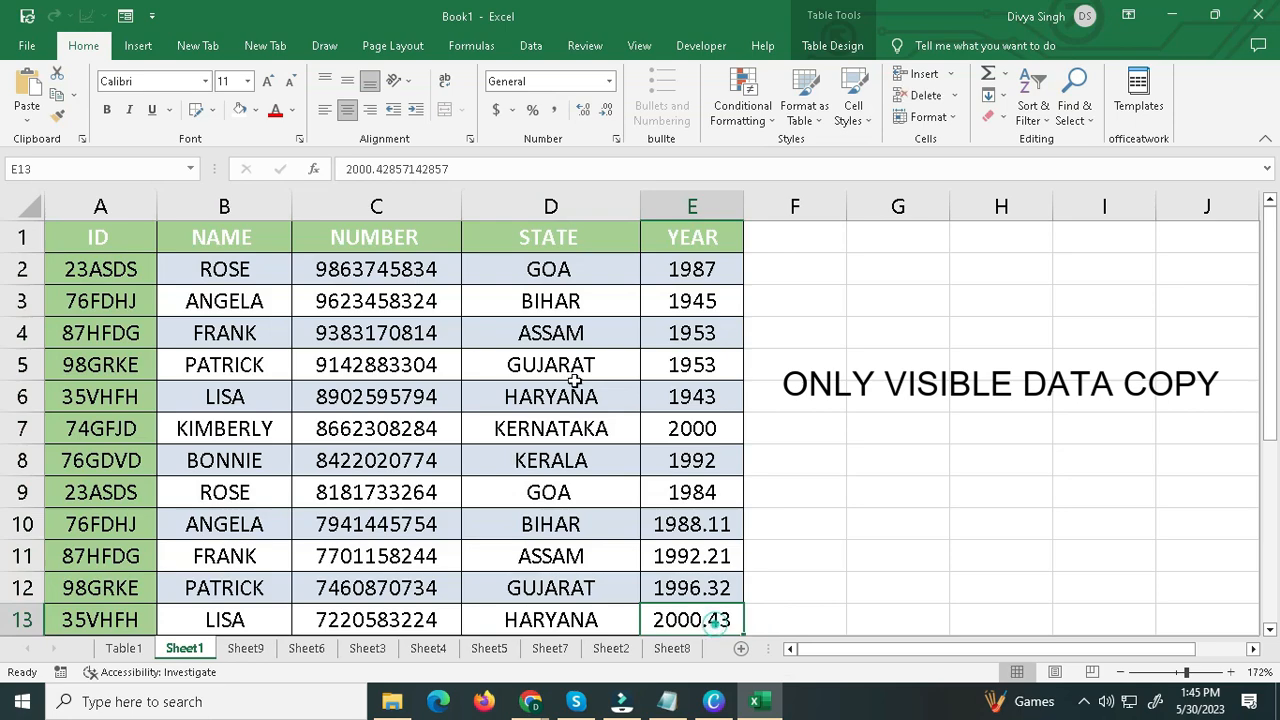
pyautogui.moveTo(459, 206); pyautogui.dragTo(463, 204)
pyautogui.click(463, 204)
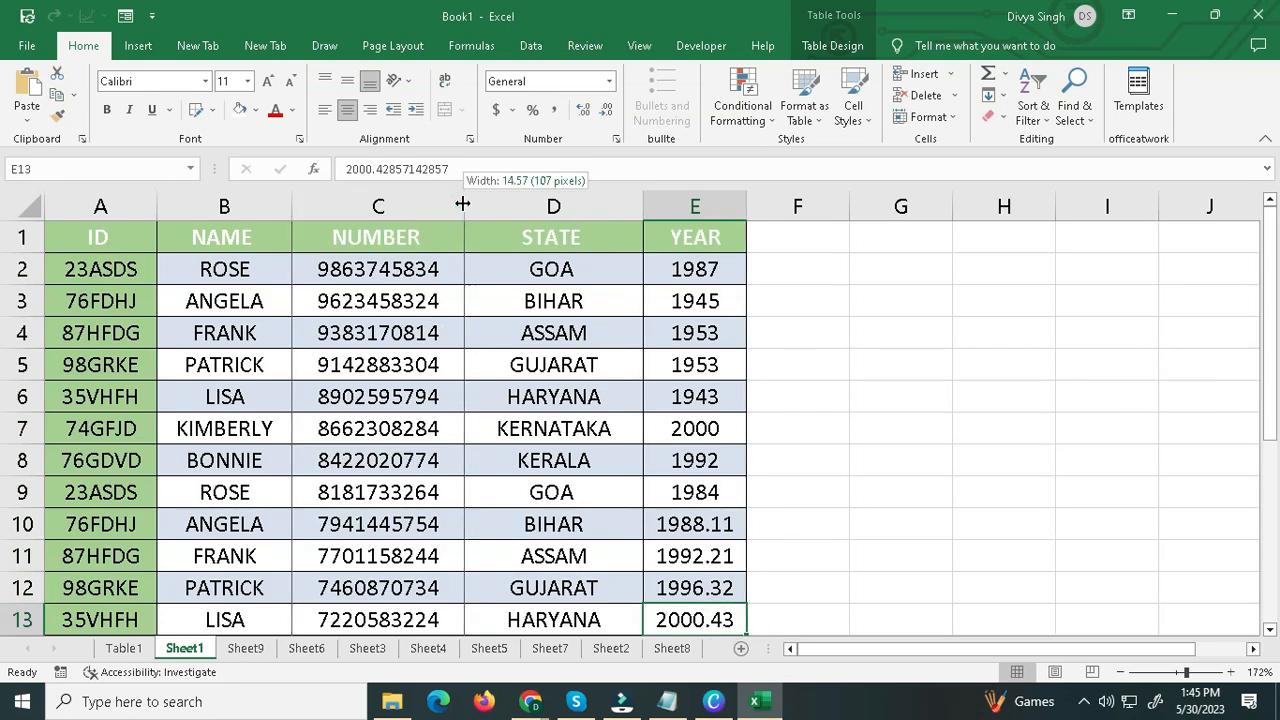
pyautogui.rightClick(462, 204)
pyautogui.rightClick(463, 206)
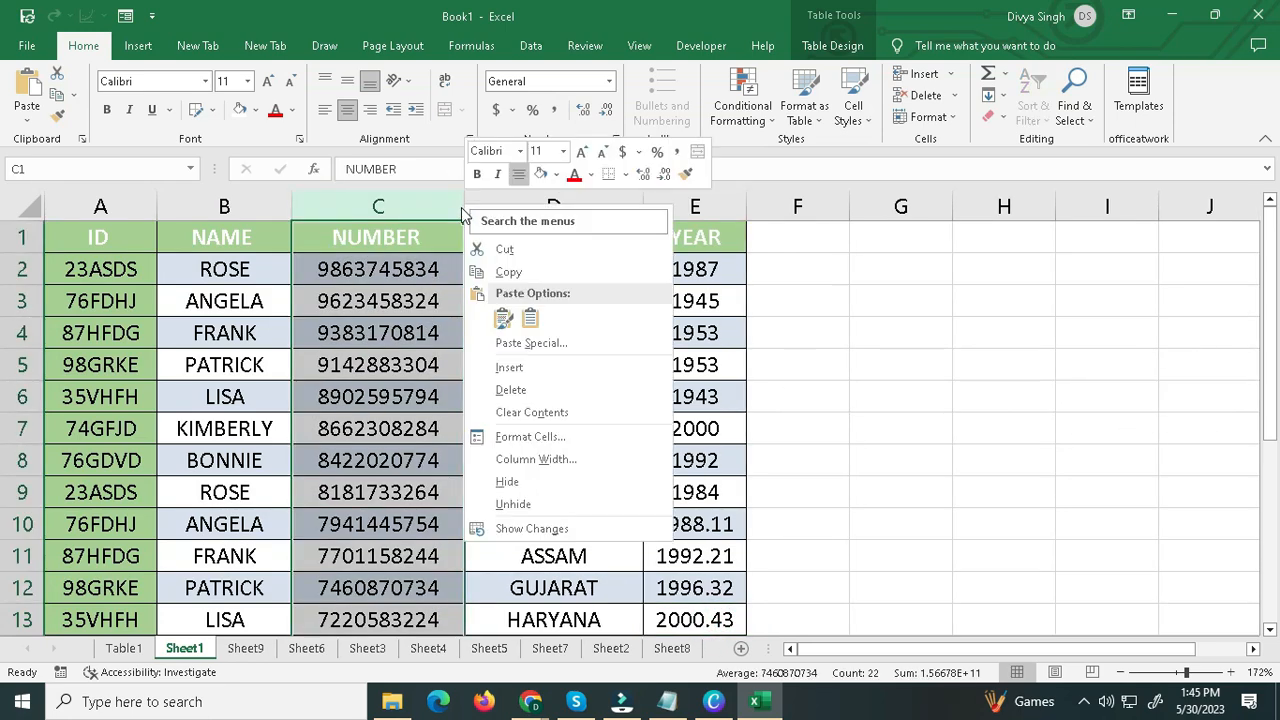
pyautogui.click(519, 484)
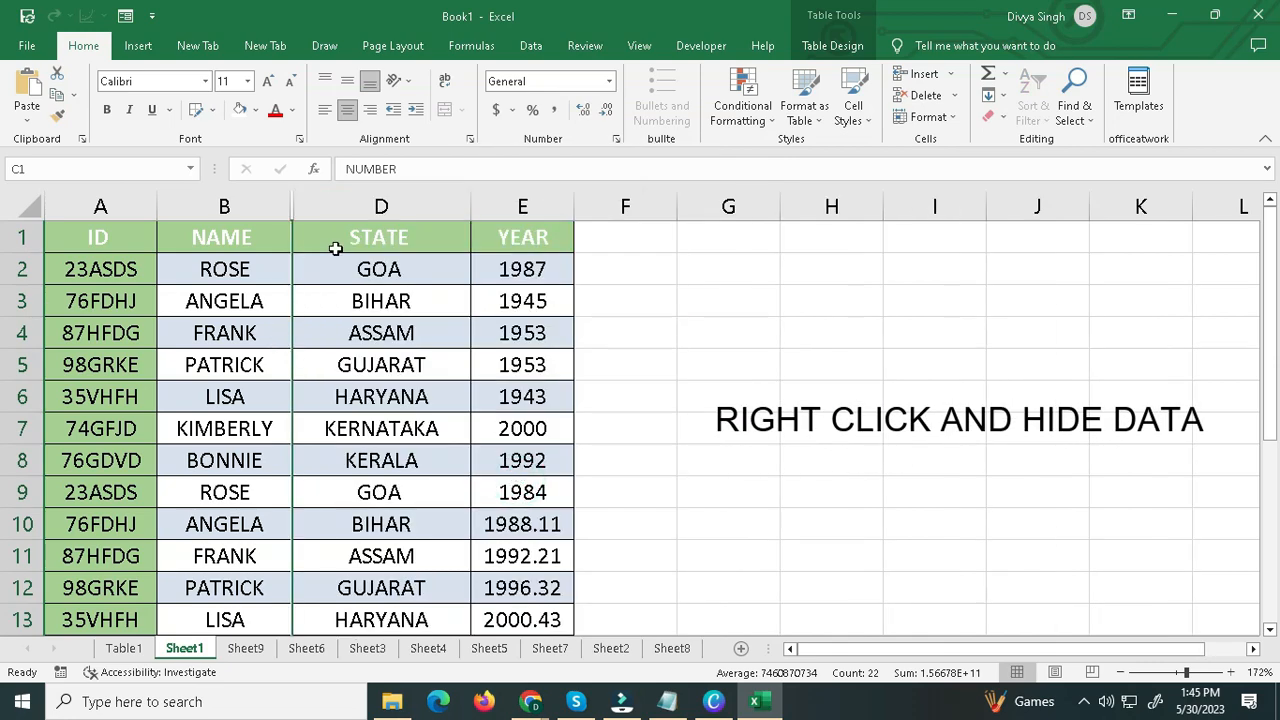
pyautogui.click(381, 207)
pyautogui.rightClick(381, 212)
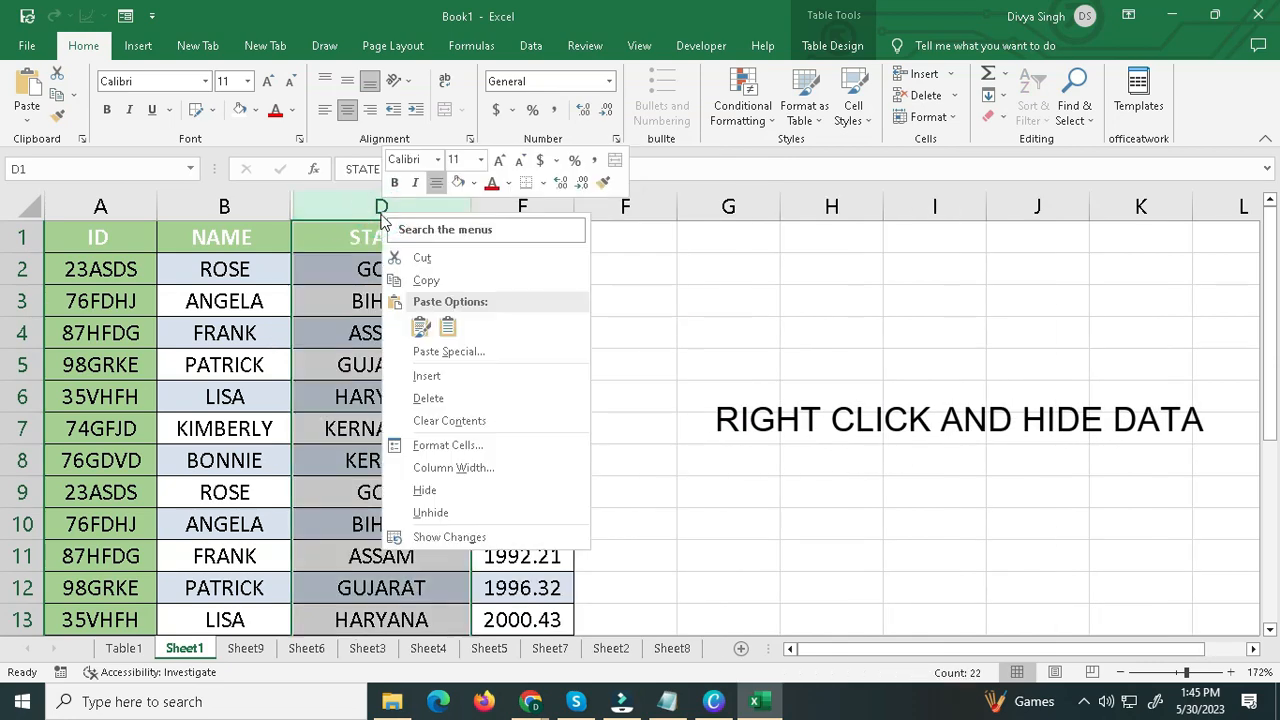
pyautogui.click(415, 490)
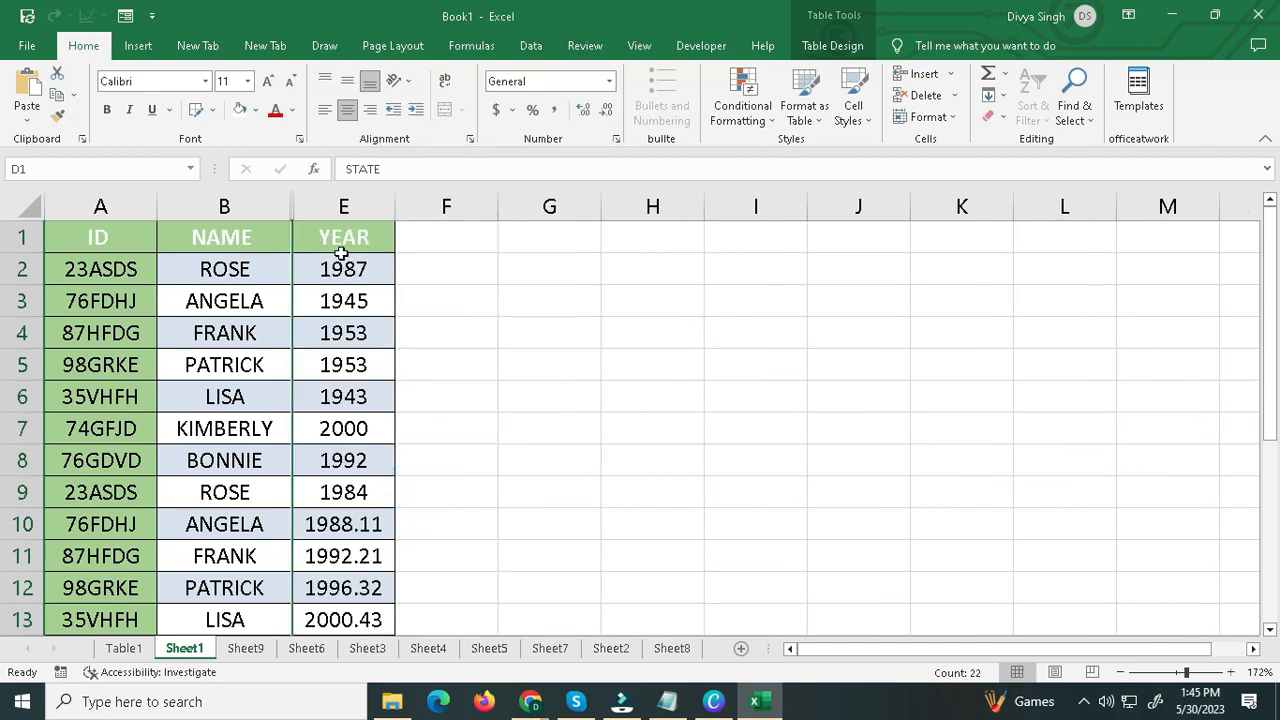
# Copy the table range A1:E13, hidden columns included, from Sheet1 and paste it at A1 on Sheet9.
pyautogui.moveTo(106, 236); pyautogui.dragTo(334, 617)
pyautogui.rightClick(297, 440)
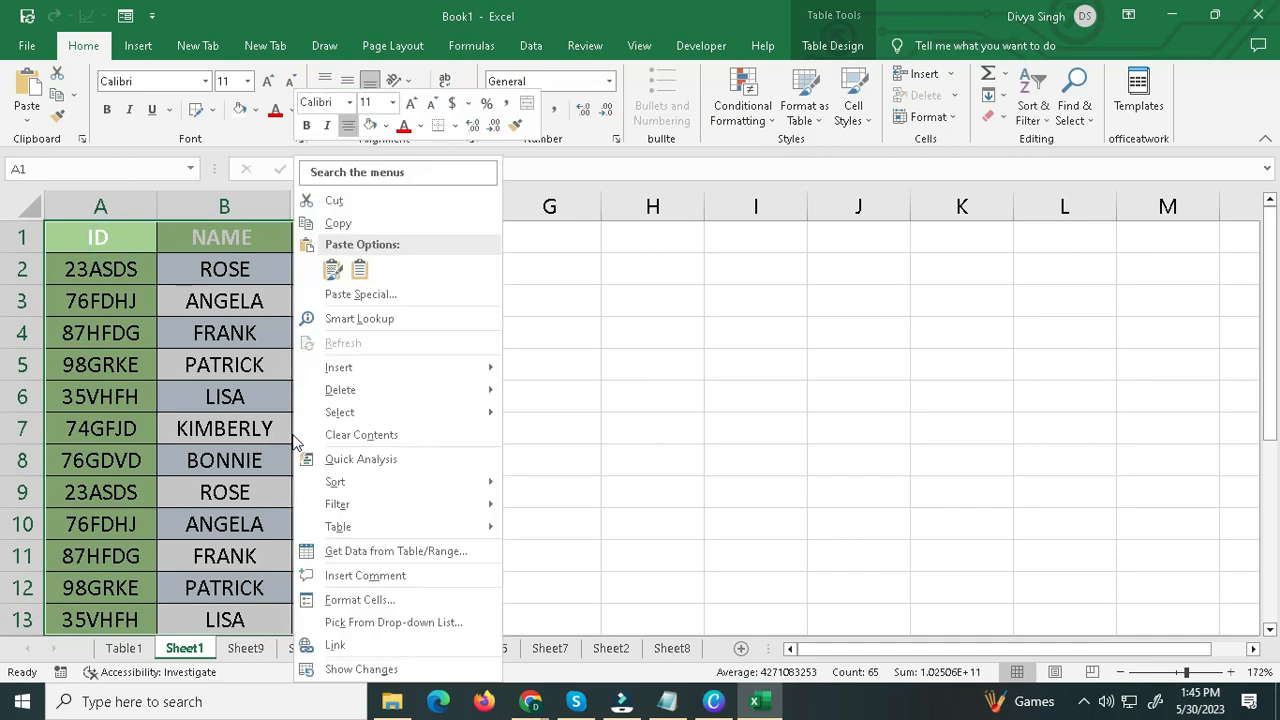
pyautogui.click(355, 223)
pyautogui.click(246, 648)
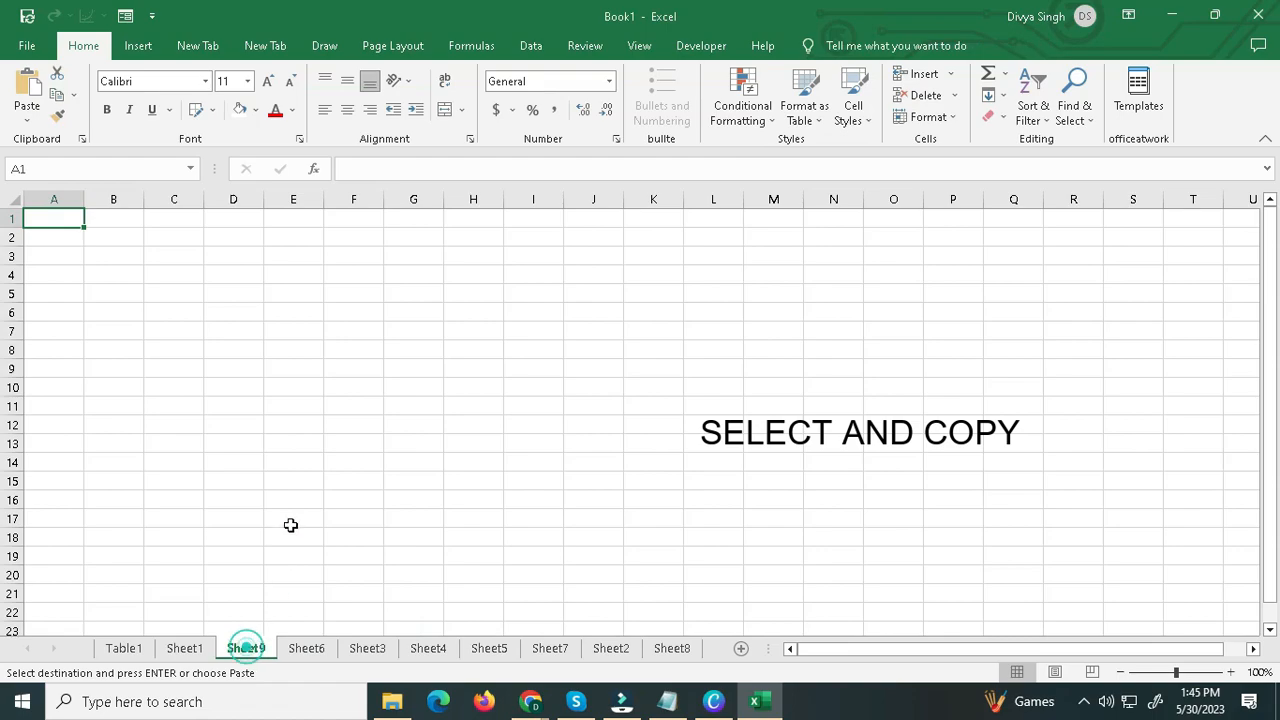
pyautogui.hotkey('ctrl', 'v')
pyautogui.click(350, 275)
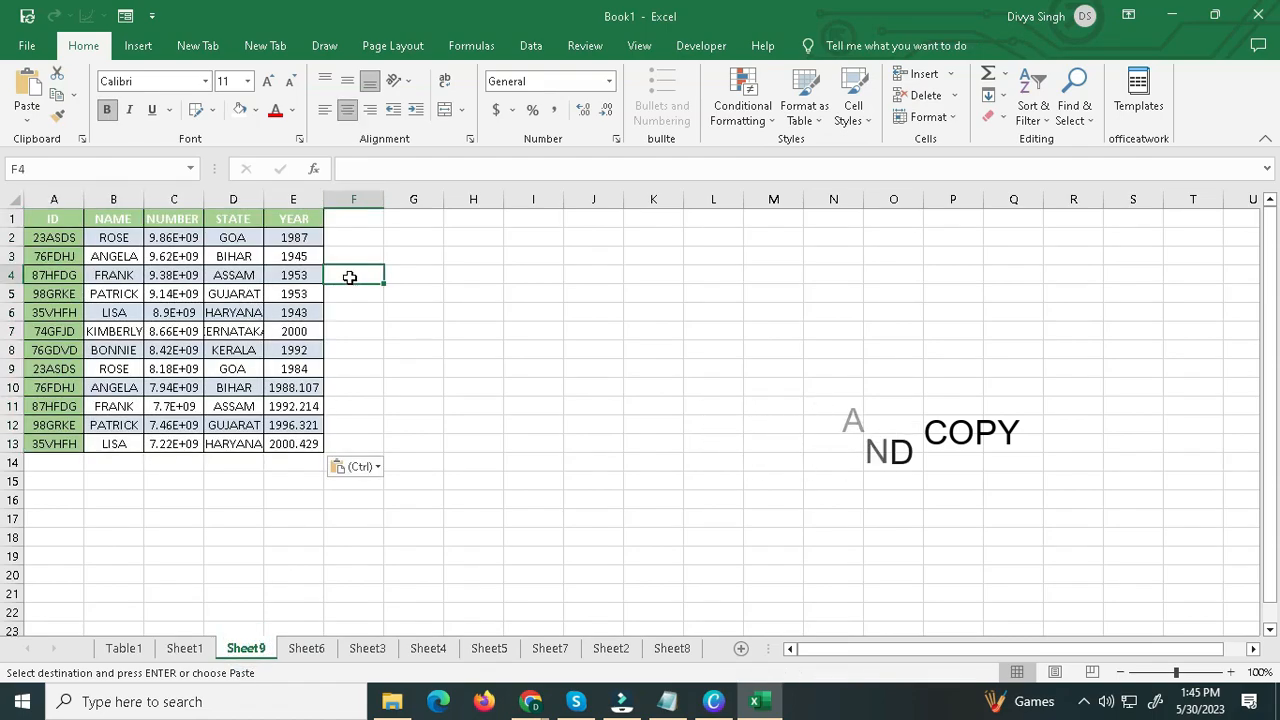
pyautogui.moveTo(30, 216); pyautogui.dragTo(272, 443)
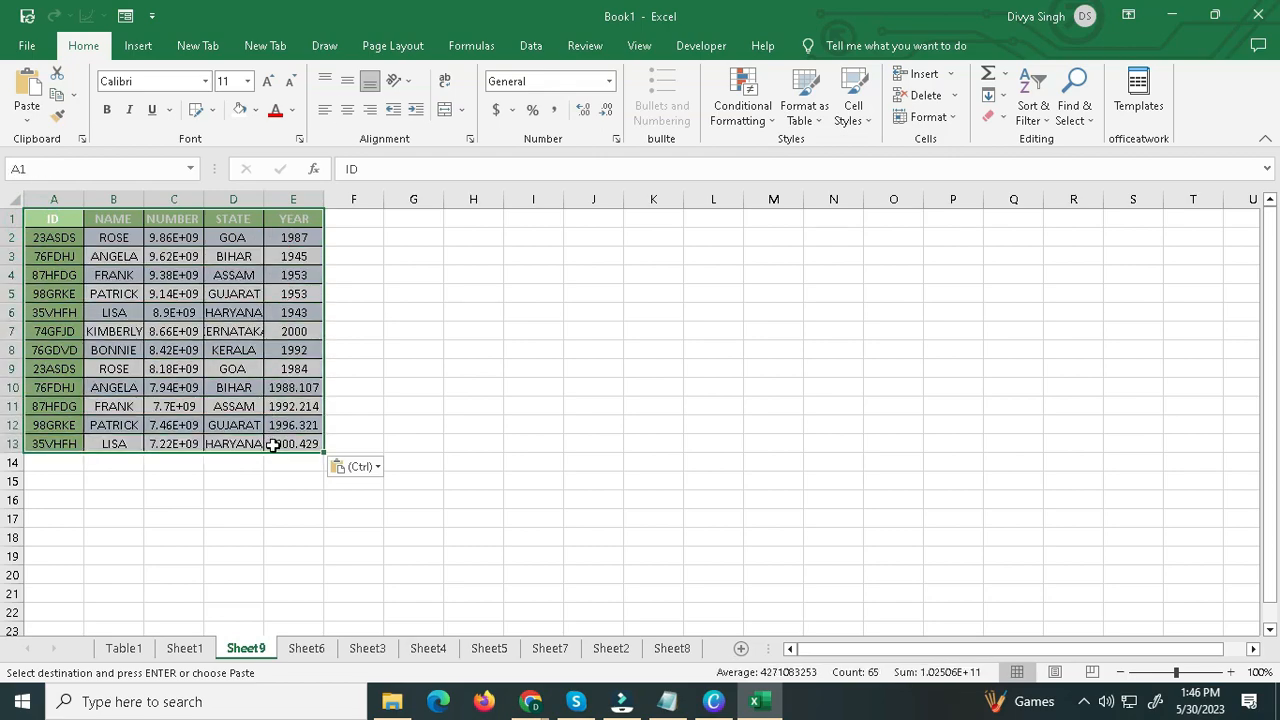
pyautogui.click(272, 444)
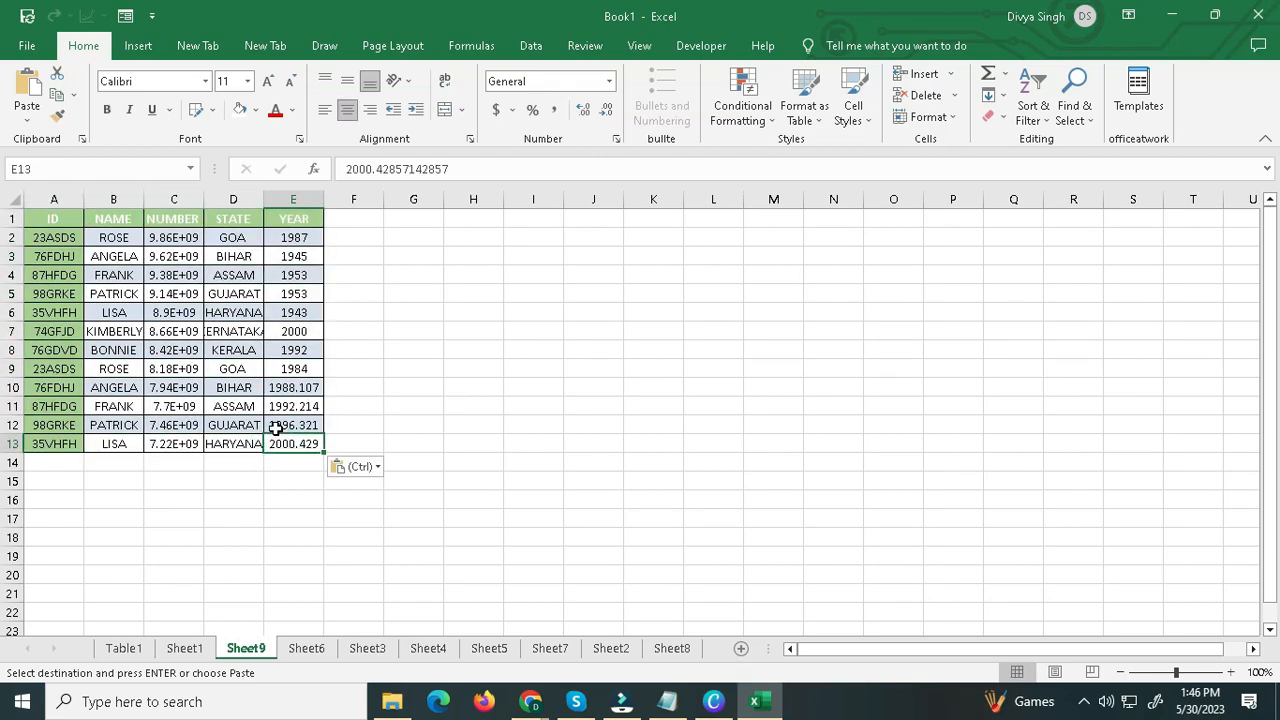
# Select only the visible cells of the table range A1:E13 on Sheet1 using Go To Special.
pyautogui.click(184, 648)
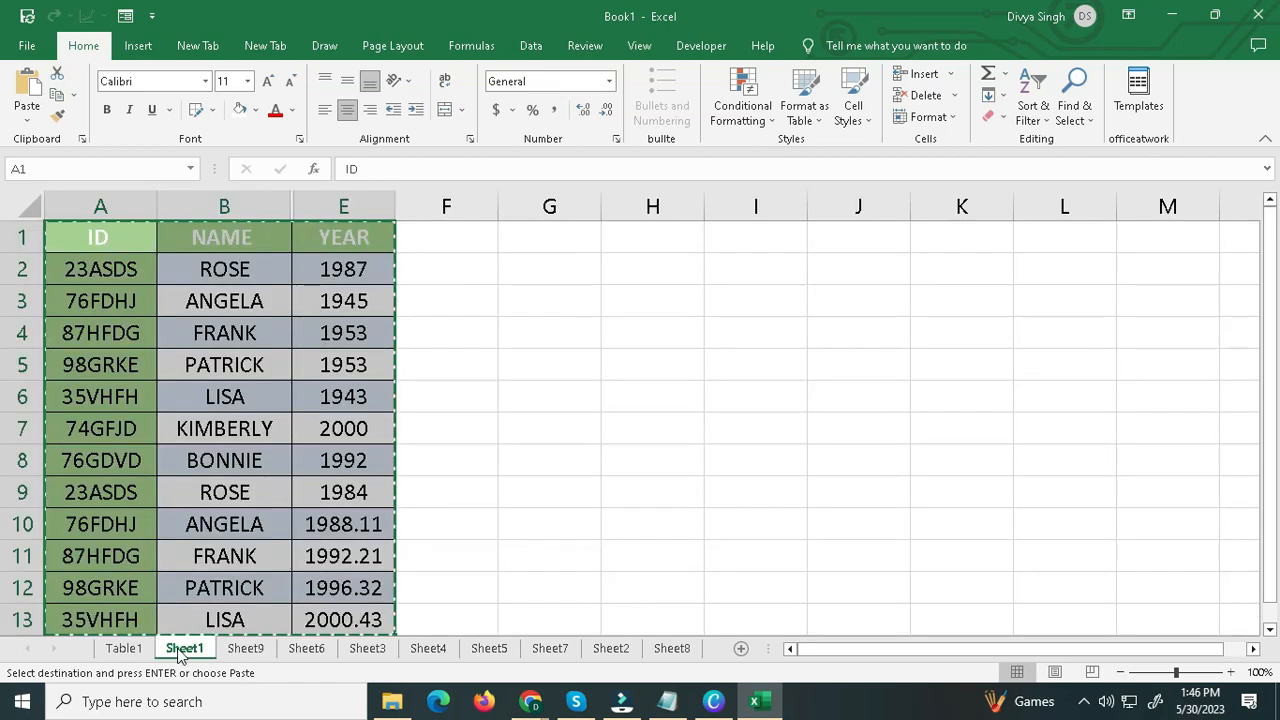
pyautogui.click(293, 546)
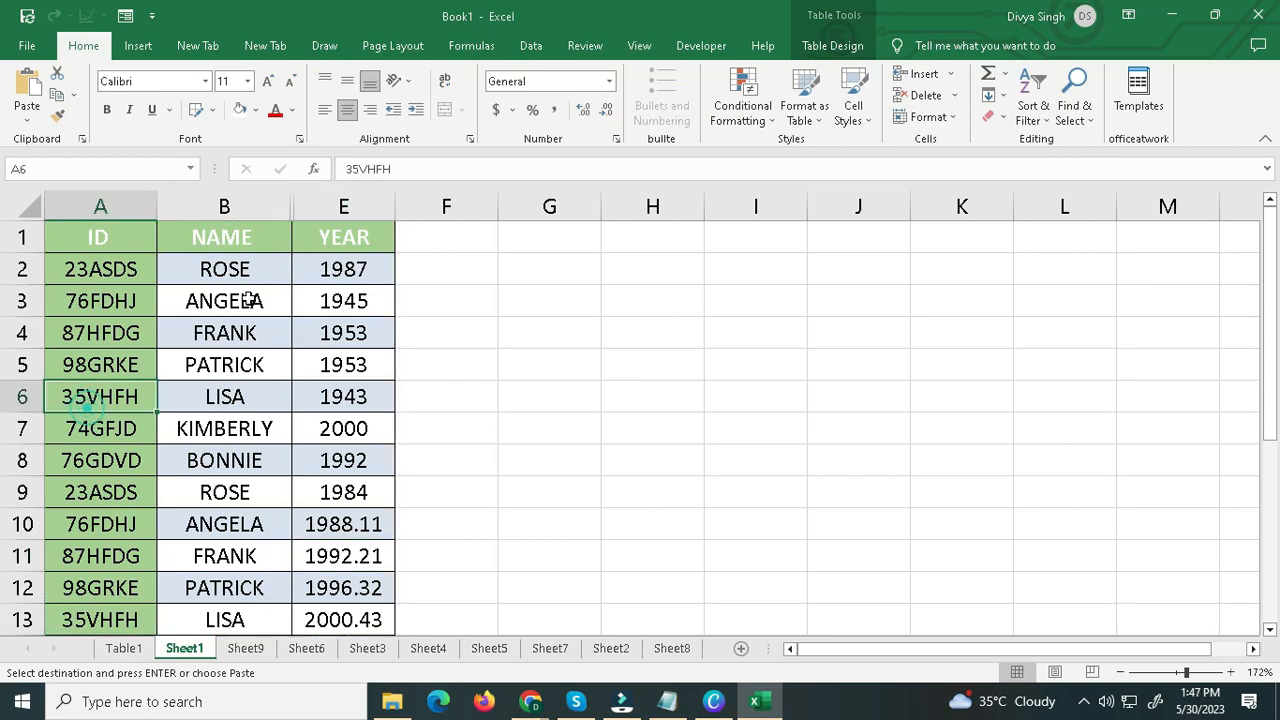
pyautogui.moveTo(126, 243); pyautogui.dragTo(362, 620)
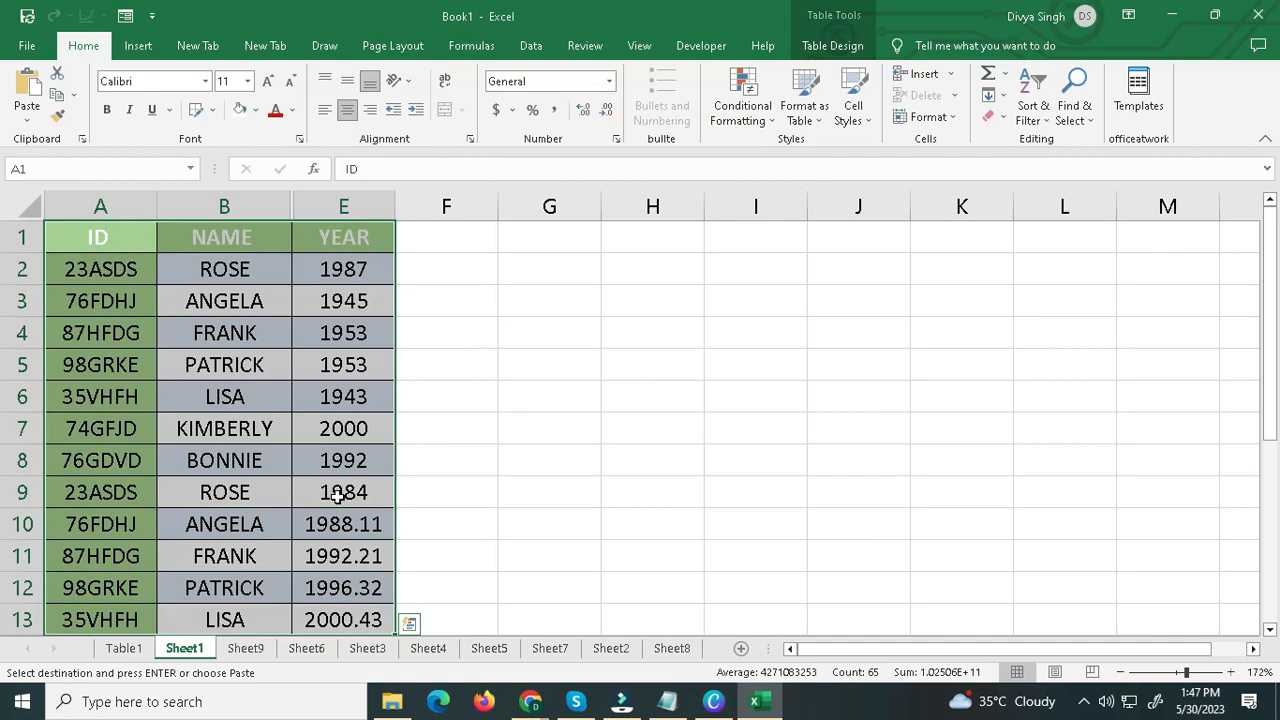
pyautogui.press('F5')
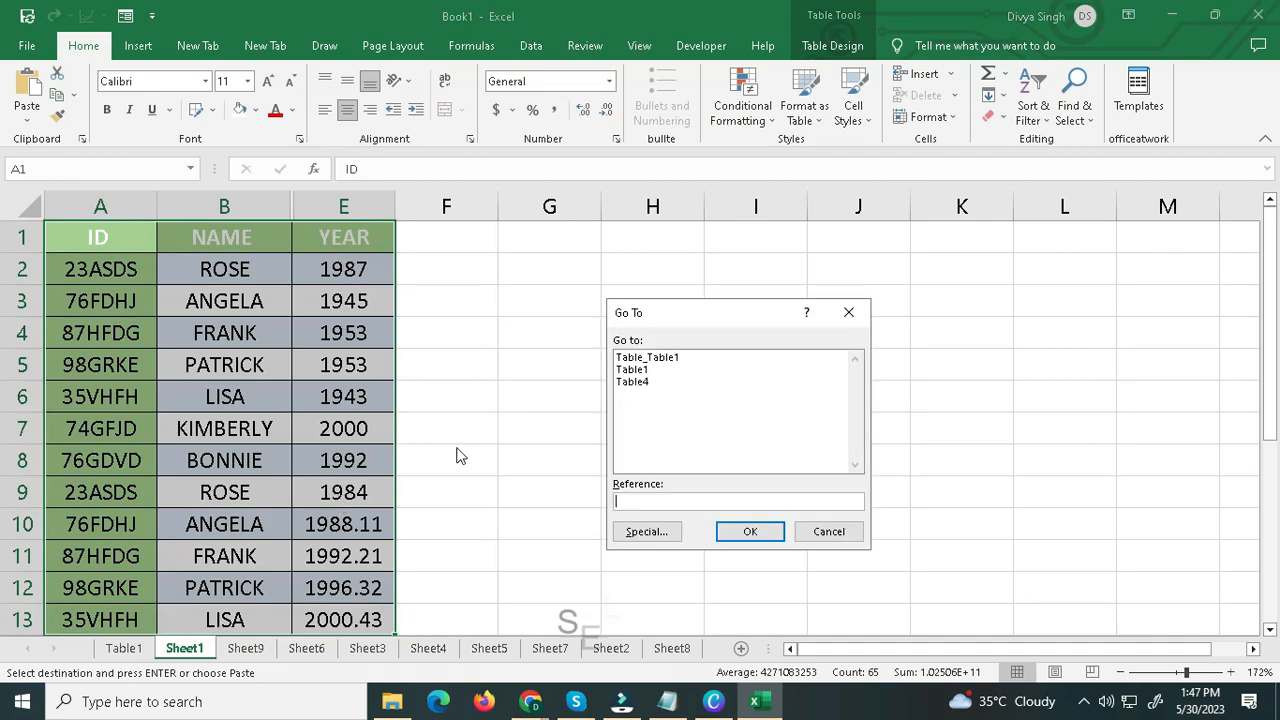
pyautogui.click(633, 531)
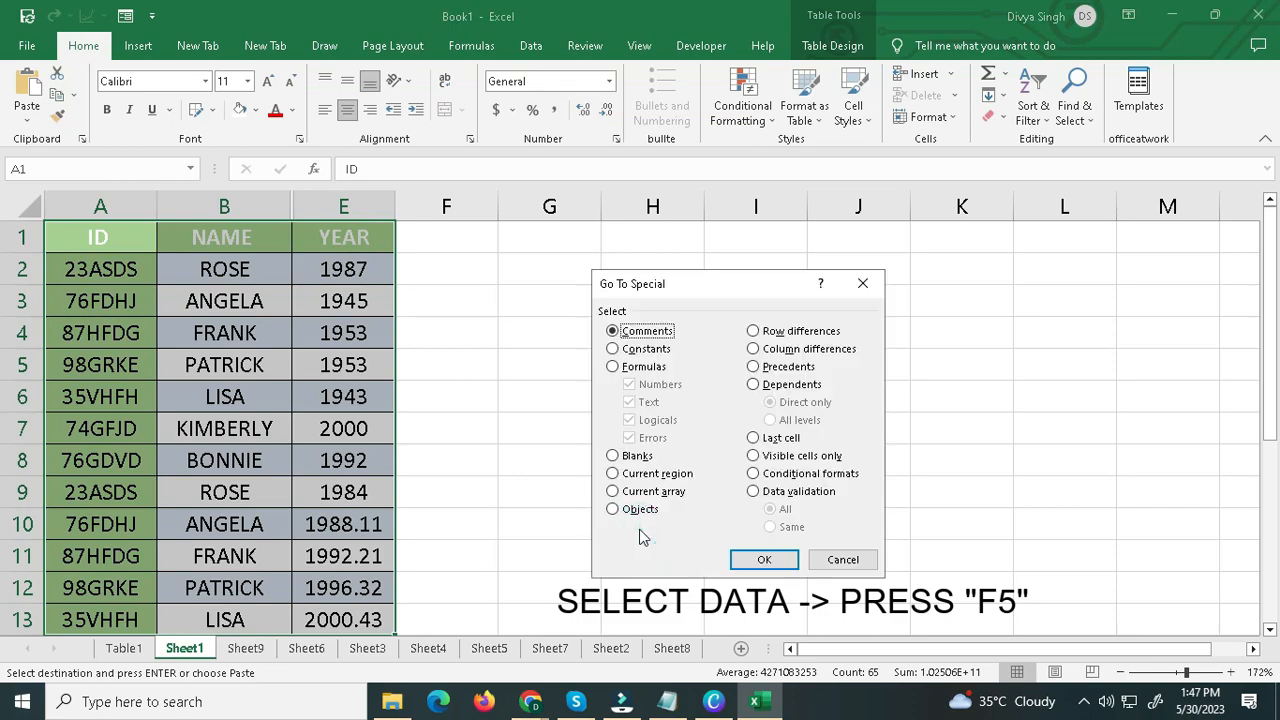
pyautogui.click(753, 456)
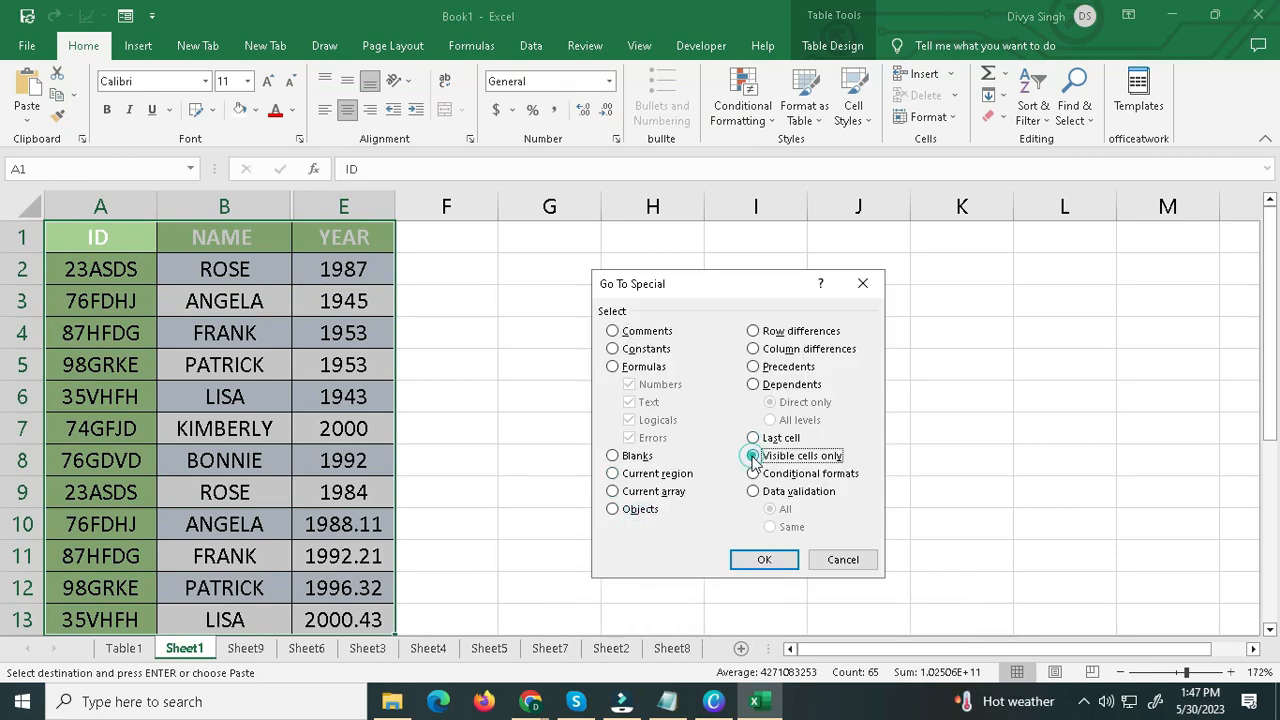
pyautogui.click(760, 562)
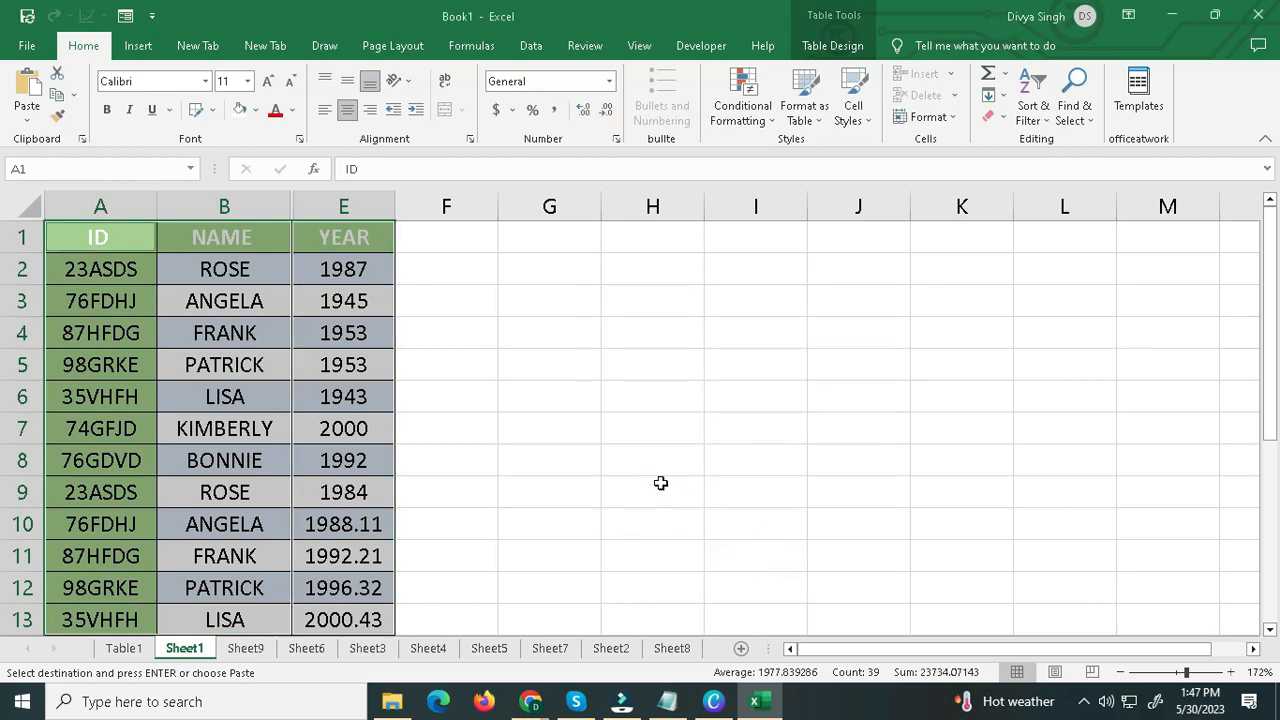
# Copy the selected visible cells and paste them at G1 on Sheet9.
pyautogui.rightClick(242, 385)
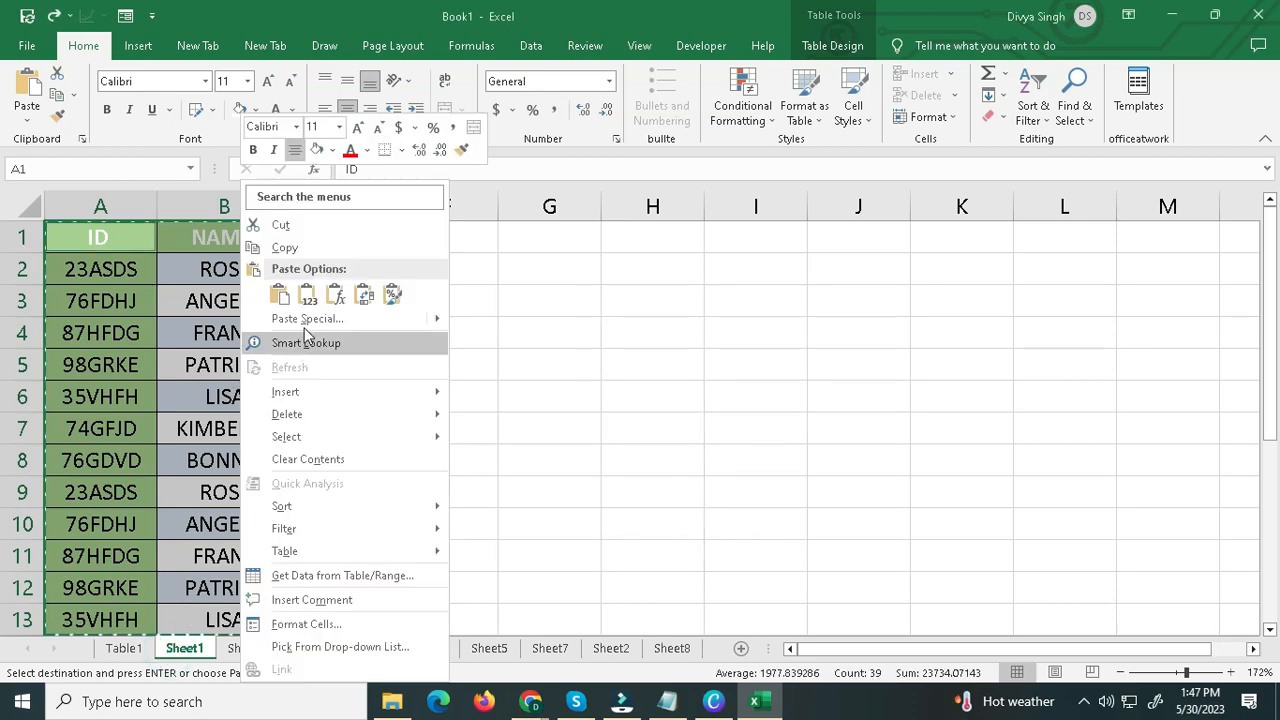
pyautogui.click(295, 247)
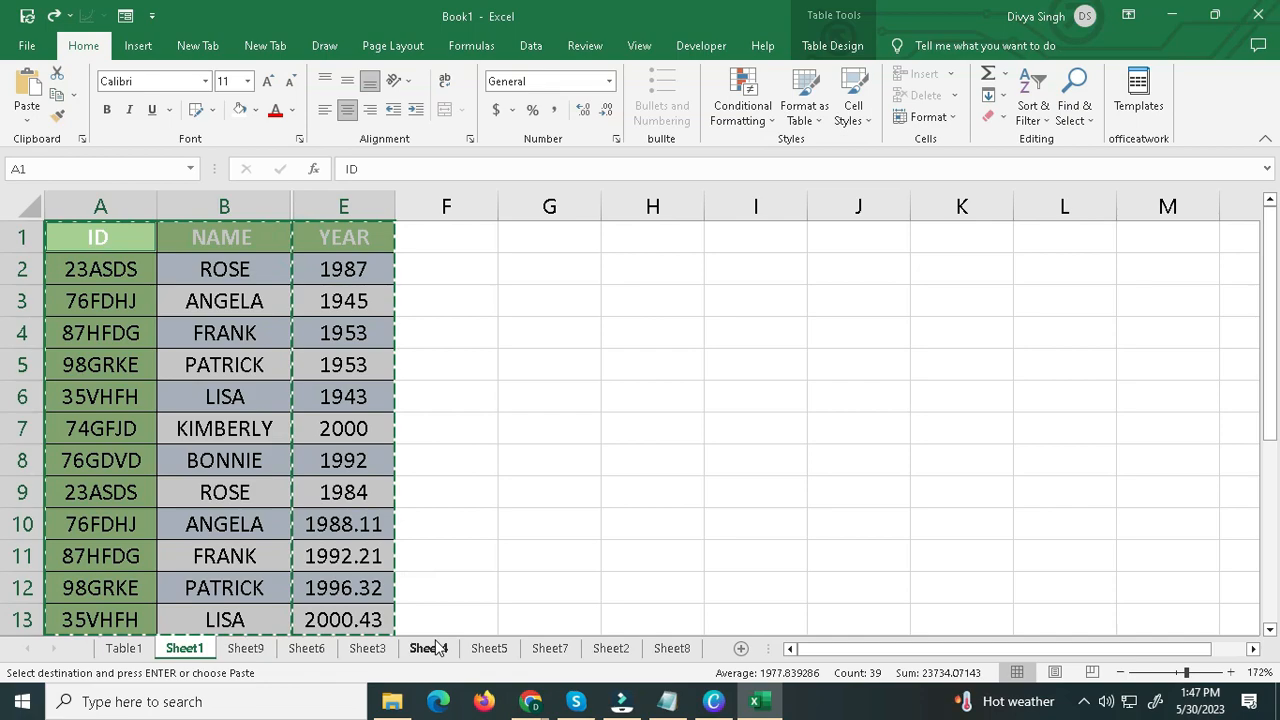
pyautogui.click(245, 648)
pyautogui.click(440, 220)
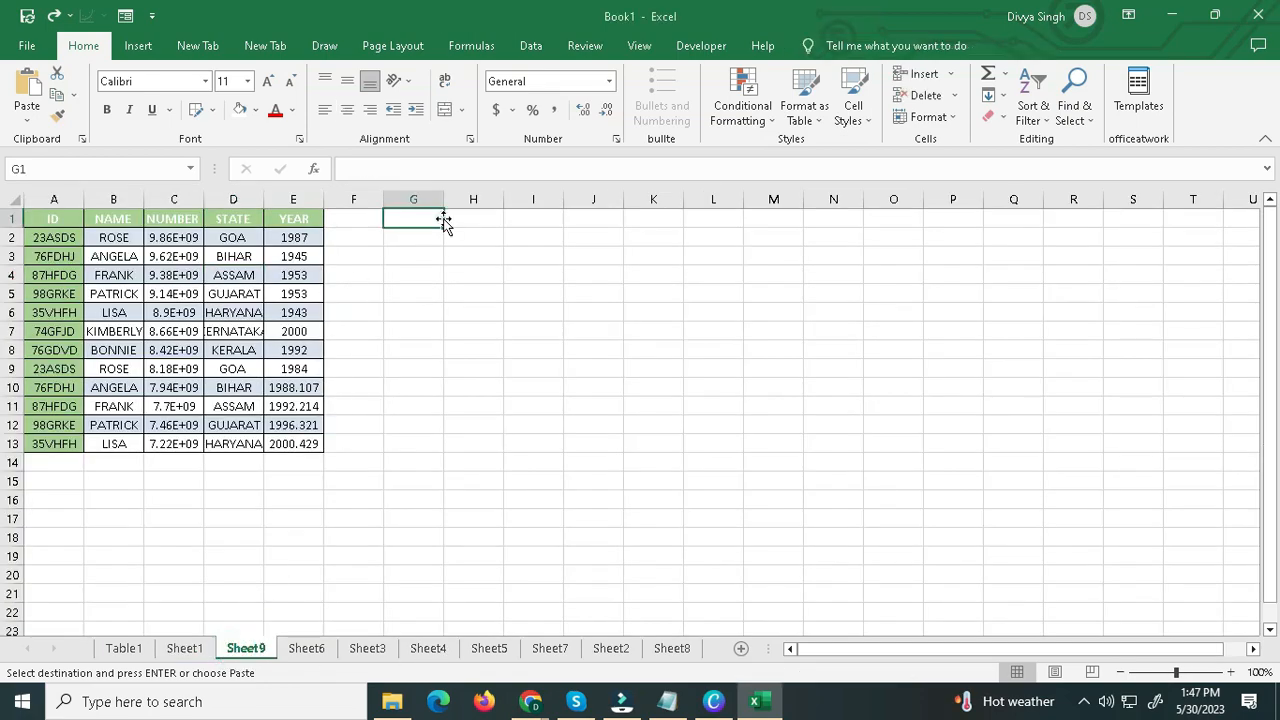
pyautogui.write('ID\tNAME\tYEAR 23ASDS\tROSE\t1987 76FDHJ\tANGELA\t1945 87HFDG\tFRANK\t1953 98GRKE\tPATRICK\t1953 35VHFH\tLISA\t1943 74GFJD\tKIMBERLY\t2000 76GDVD\tBONNIE\t1992 23ASDS\tROSE\t1984 76FDHJ\tANGELA\t1988.107 87HFDG\tFRANK\t1992.214 98GRKE\tPATRICK\t1996.321 35VHFH\tLISA\t2000.429')
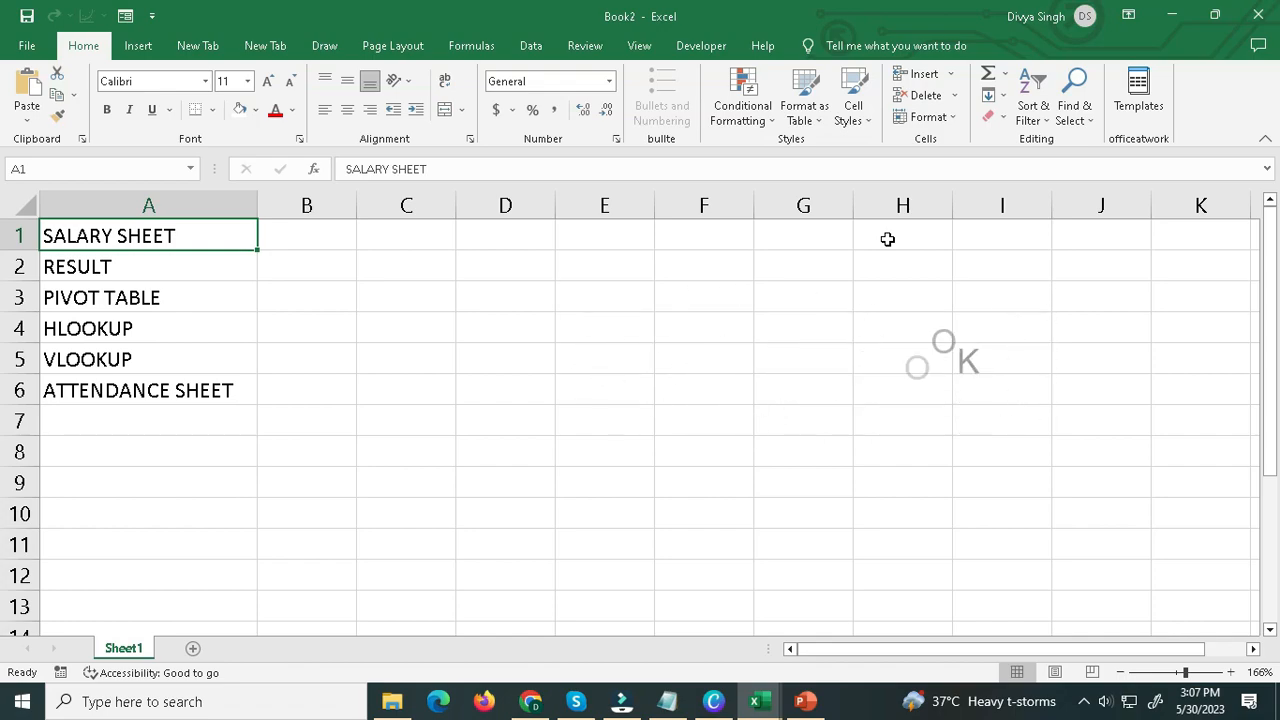
# Create a PivotTable on a new worksheet from the sheet-name list in Sheet1 A1:A6.
pyautogui.click(138, 46)
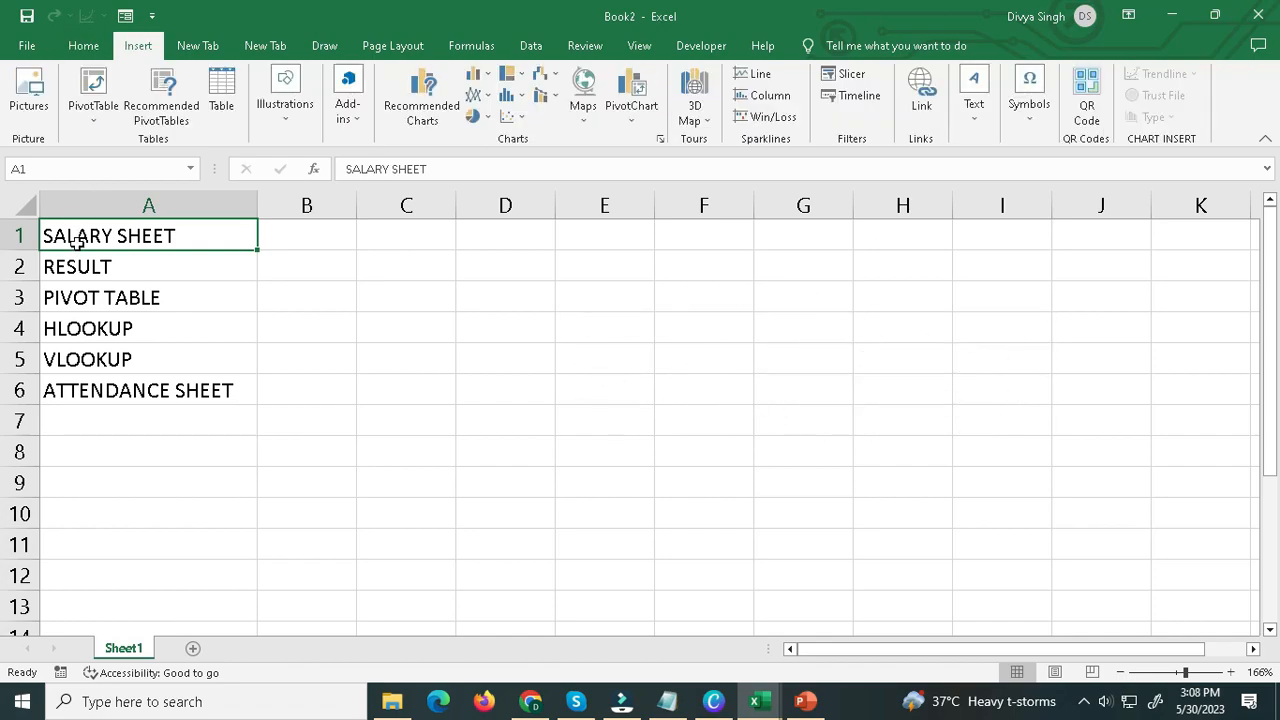
pyautogui.moveTo(77, 240); pyautogui.dragTo(94, 385)
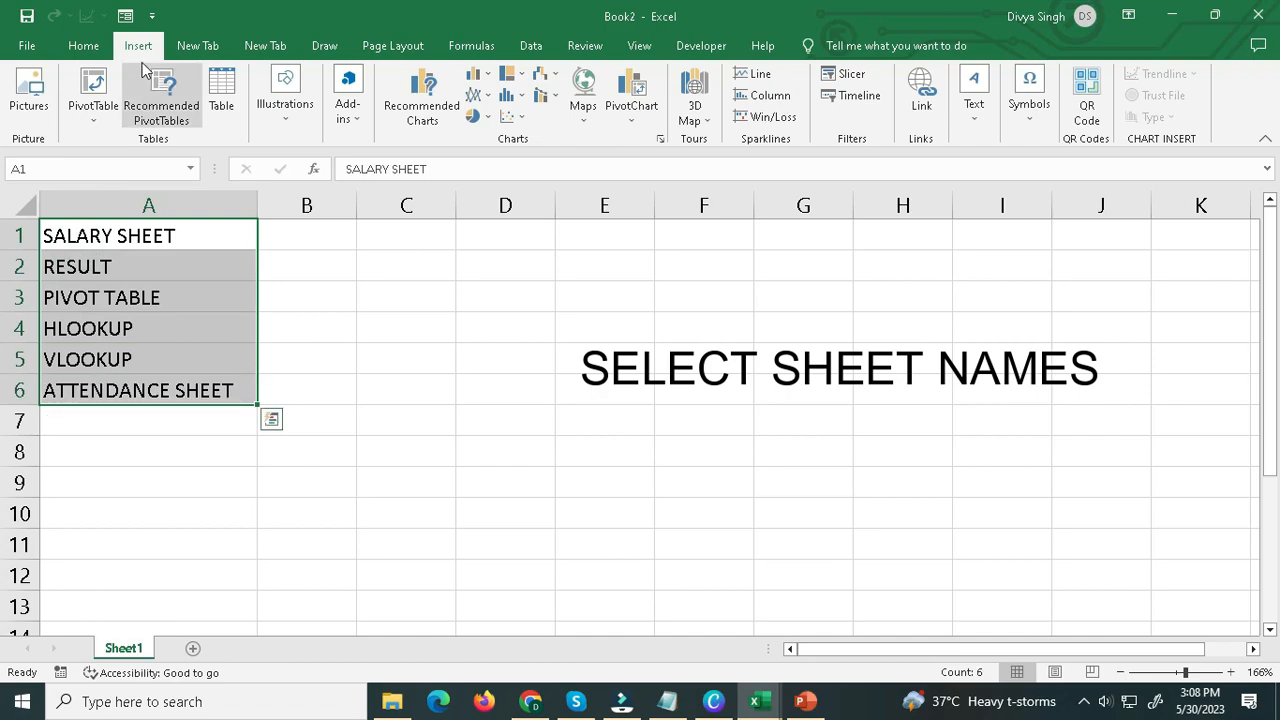
pyautogui.click(106, 117)
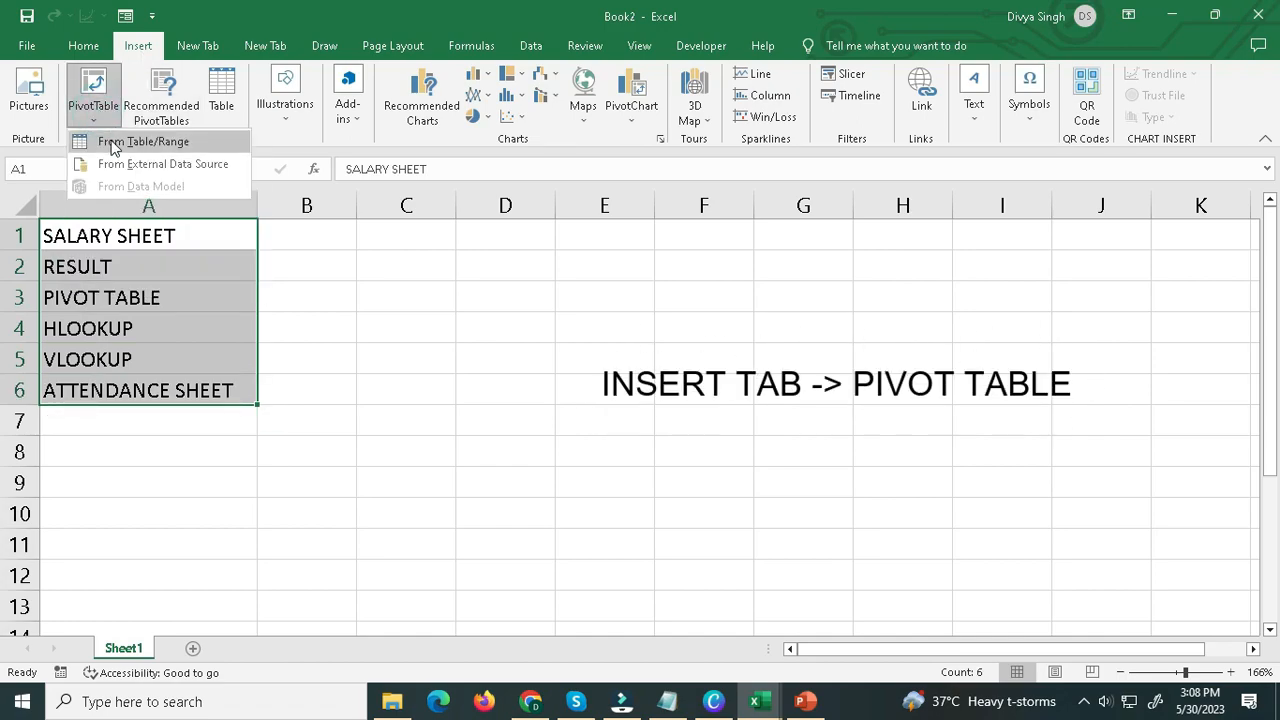
pyautogui.click(111, 145)
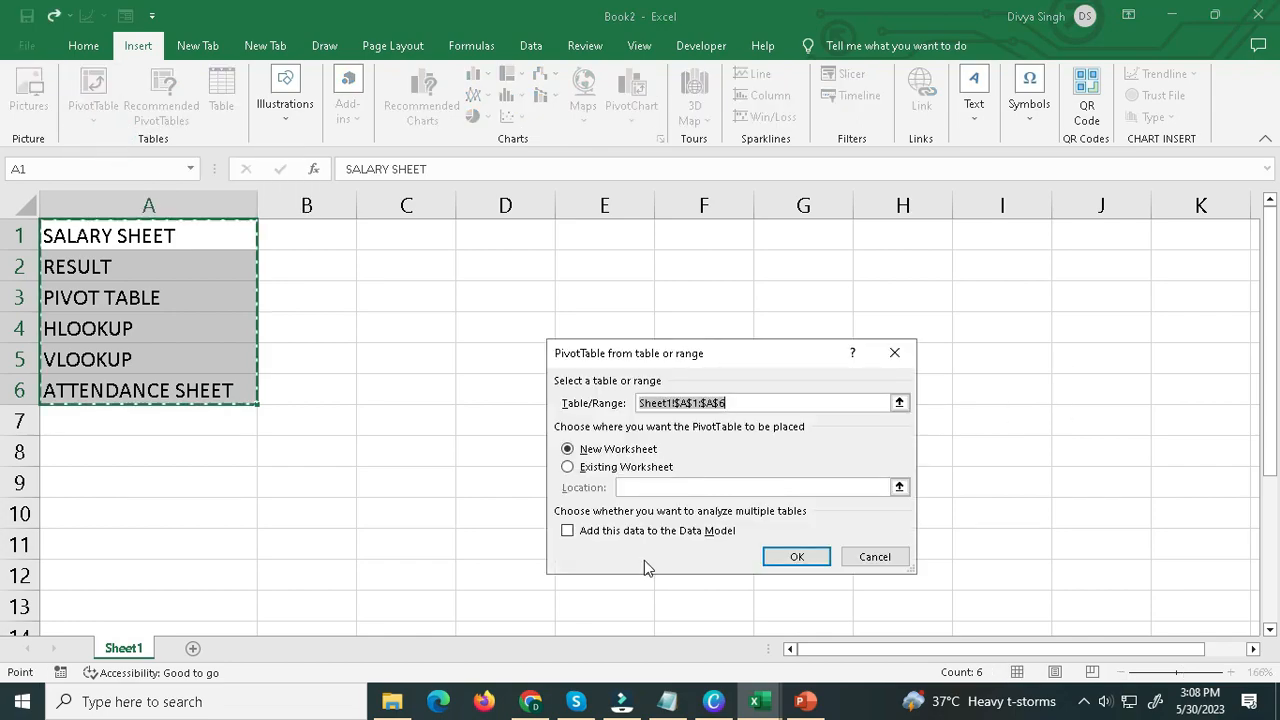
pyautogui.click(772, 556)
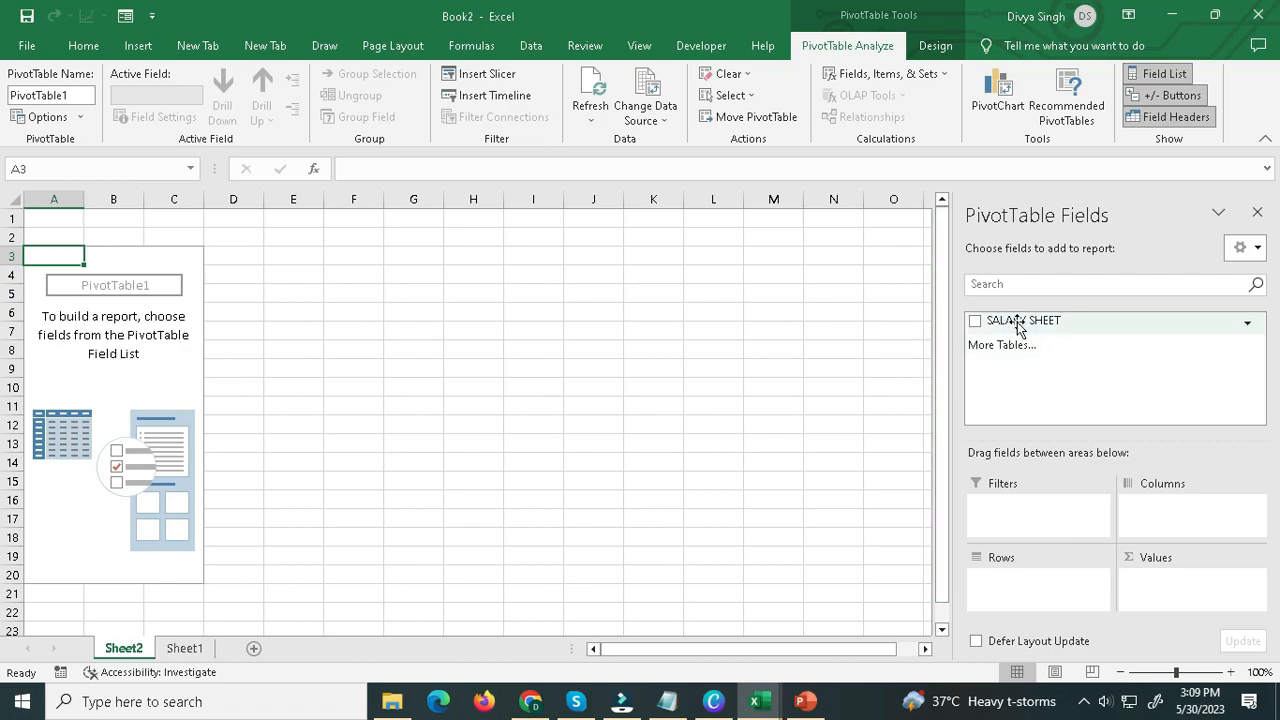
# Add the SALARY SHEET field as the PivotTable's report filter and generate report filter pages for it.
pyautogui.moveTo(1016, 325); pyautogui.dragTo(1006, 509)
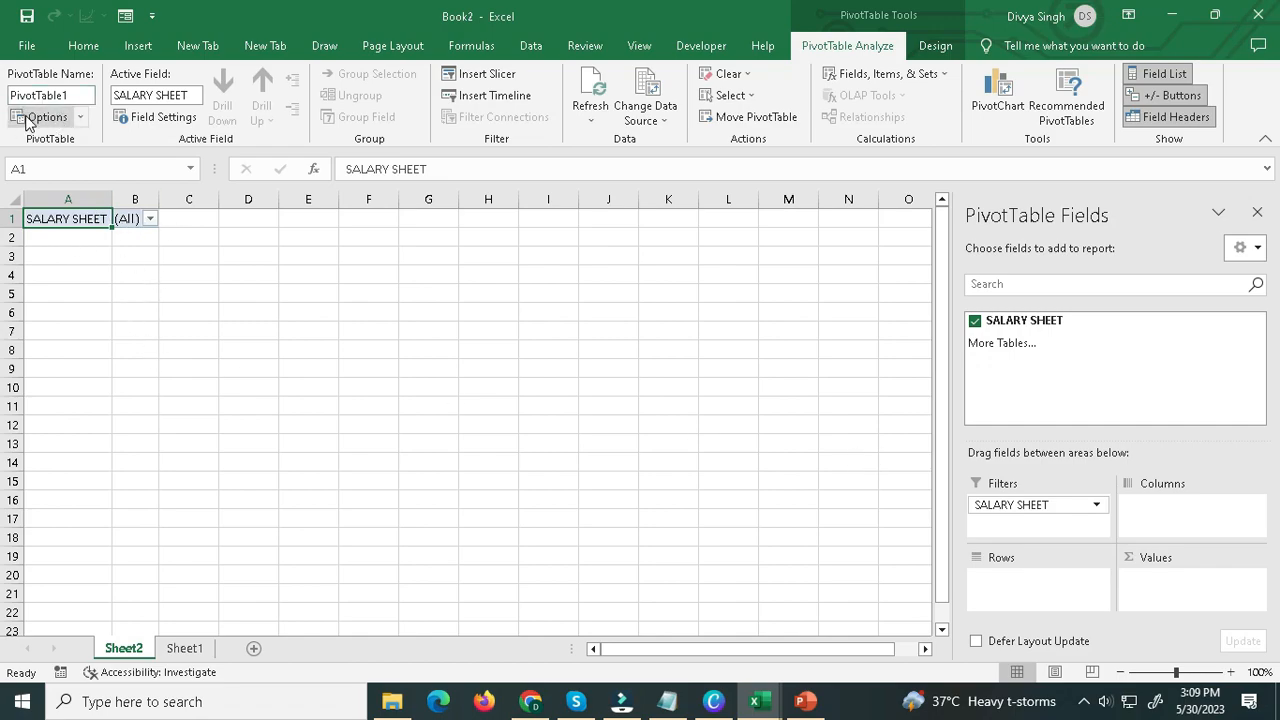
pyautogui.click(80, 117)
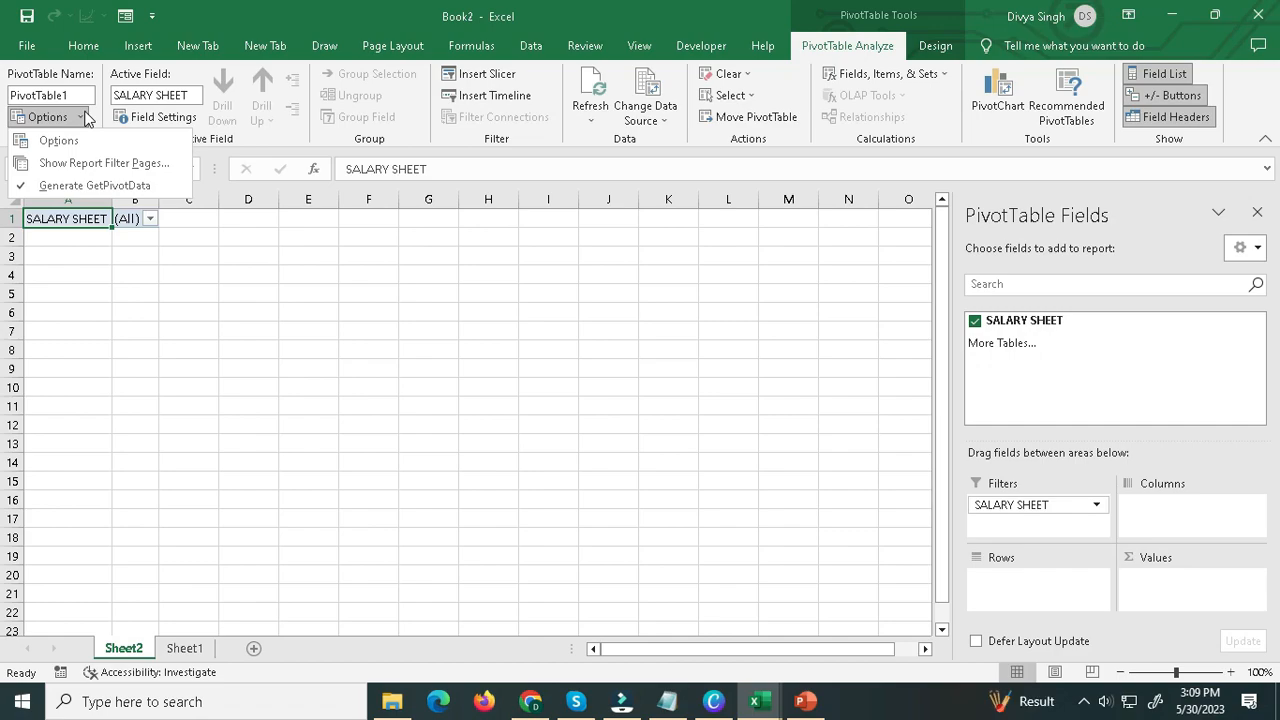
pyautogui.click(95, 163)
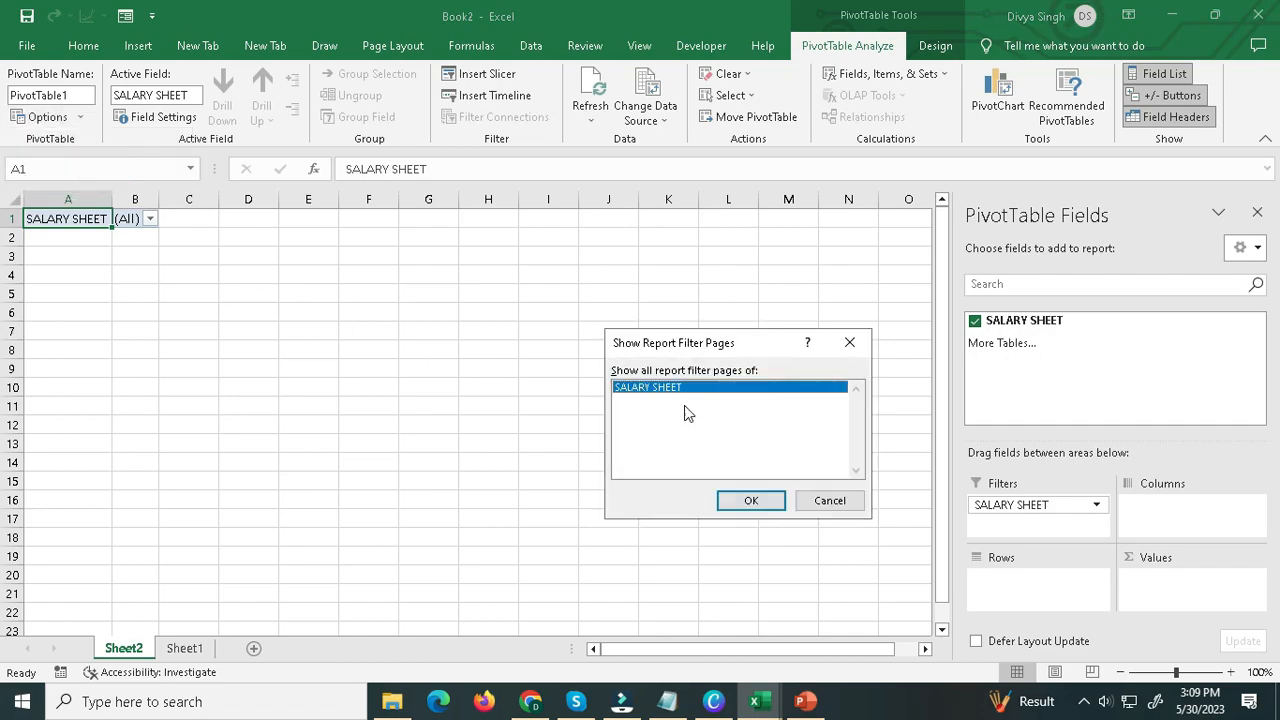
pyautogui.click(740, 501)
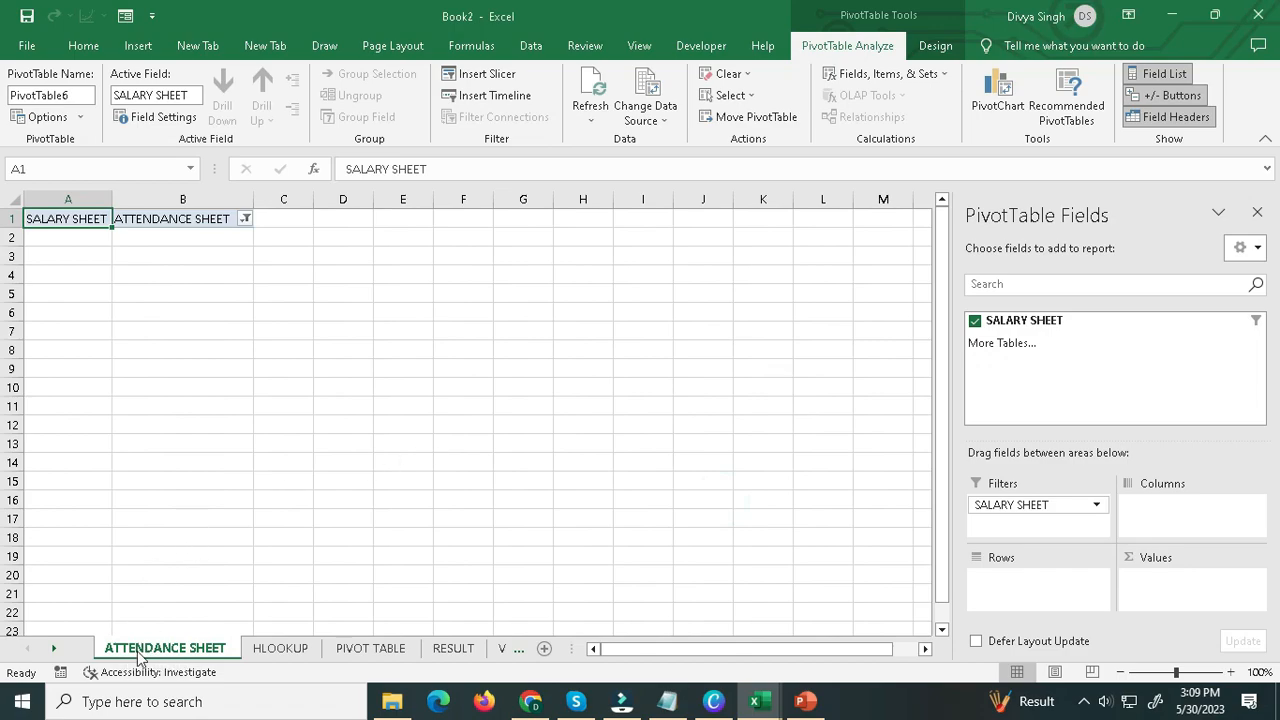
# Look through the generated HLOOKUP, PIVOT TABLE, RESULT and VLOOKUP worksheets.
pyautogui.click(282, 650)
pyautogui.click(370, 650)
pyautogui.click(462, 650)
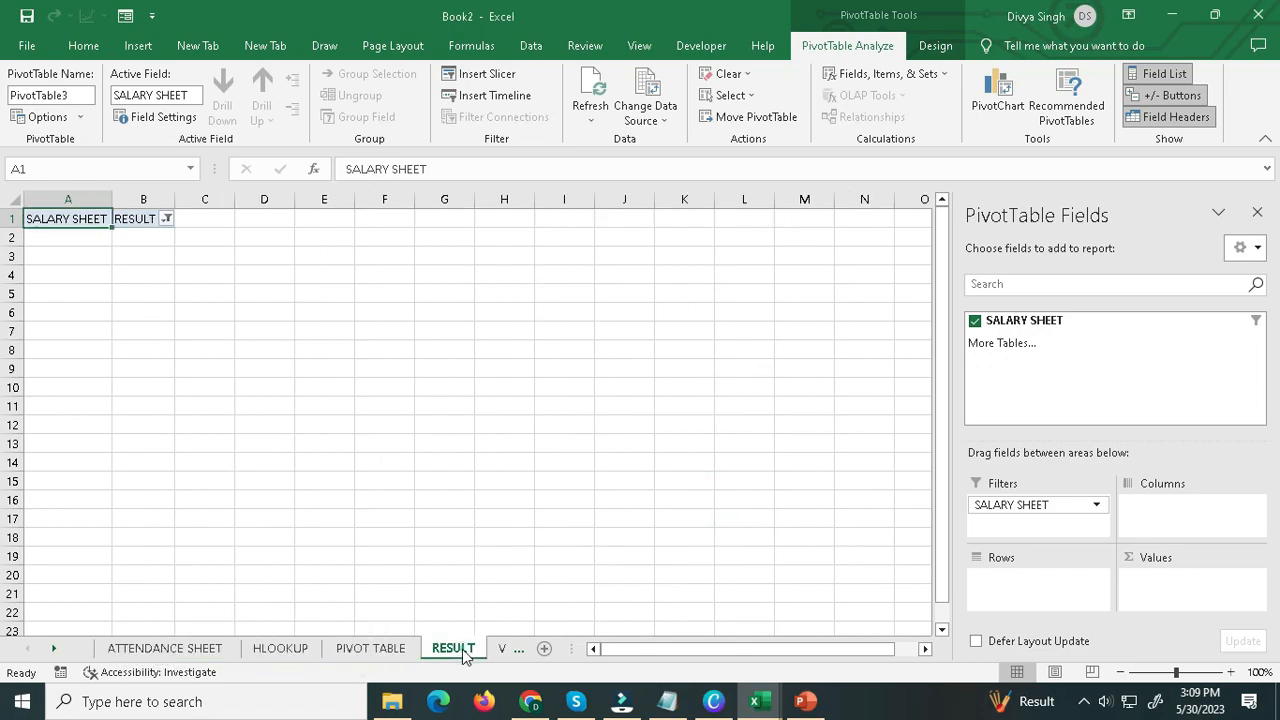
pyautogui.click(500, 648)
pyautogui.moveTo(666, 657); pyautogui.dragTo(102, 635)
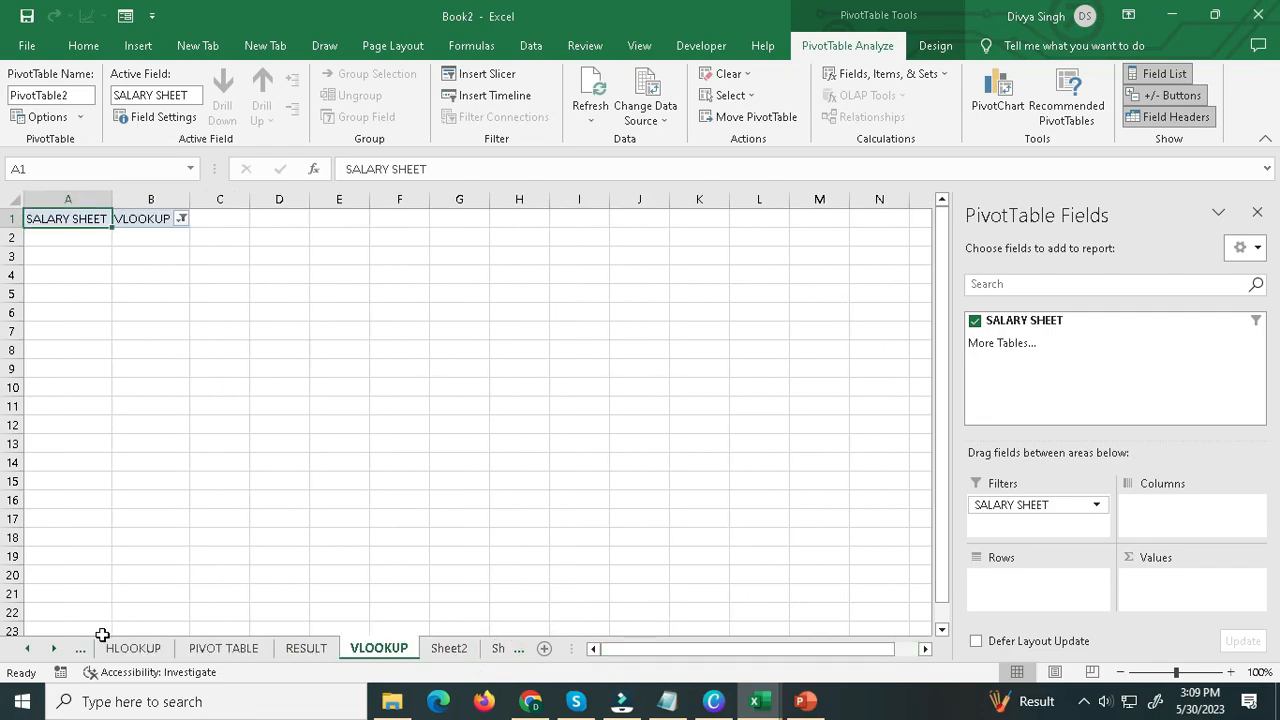
pyautogui.click(28, 649)
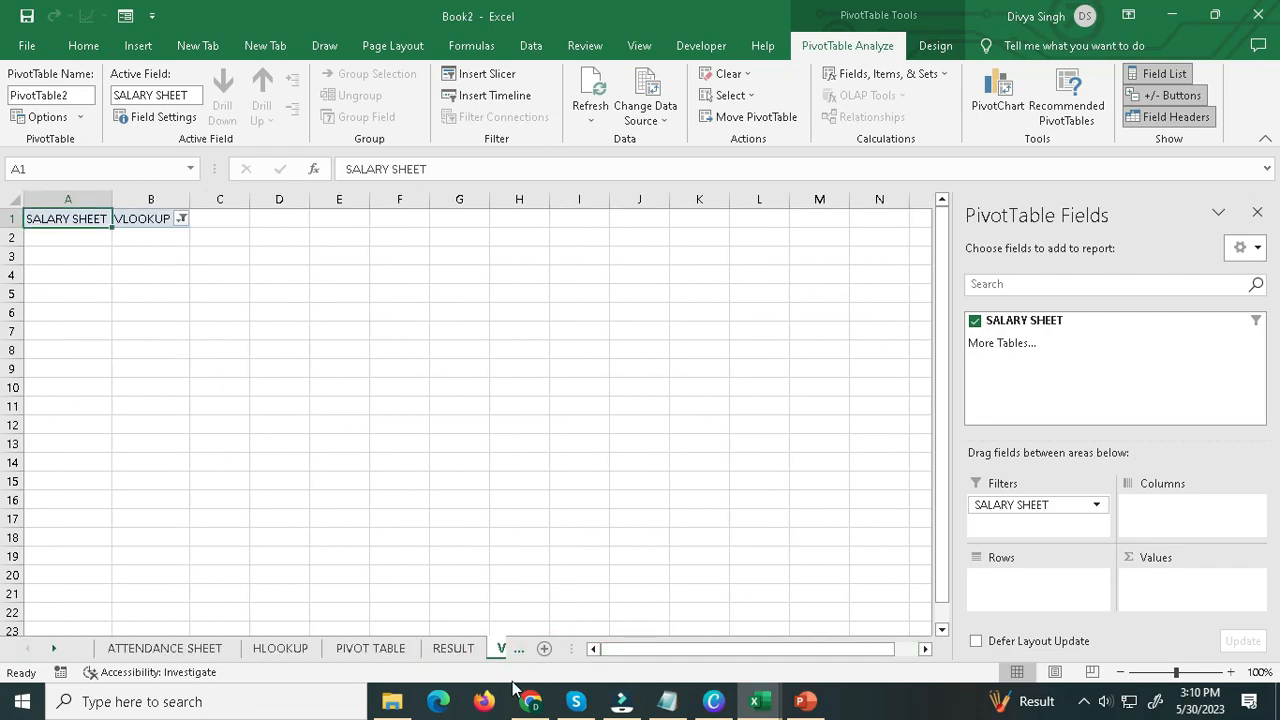
# Hide the PivotTable field list and check the ATTENDANCE SHEET and HLOOKUP worksheets.
pyautogui.click(1257, 212)
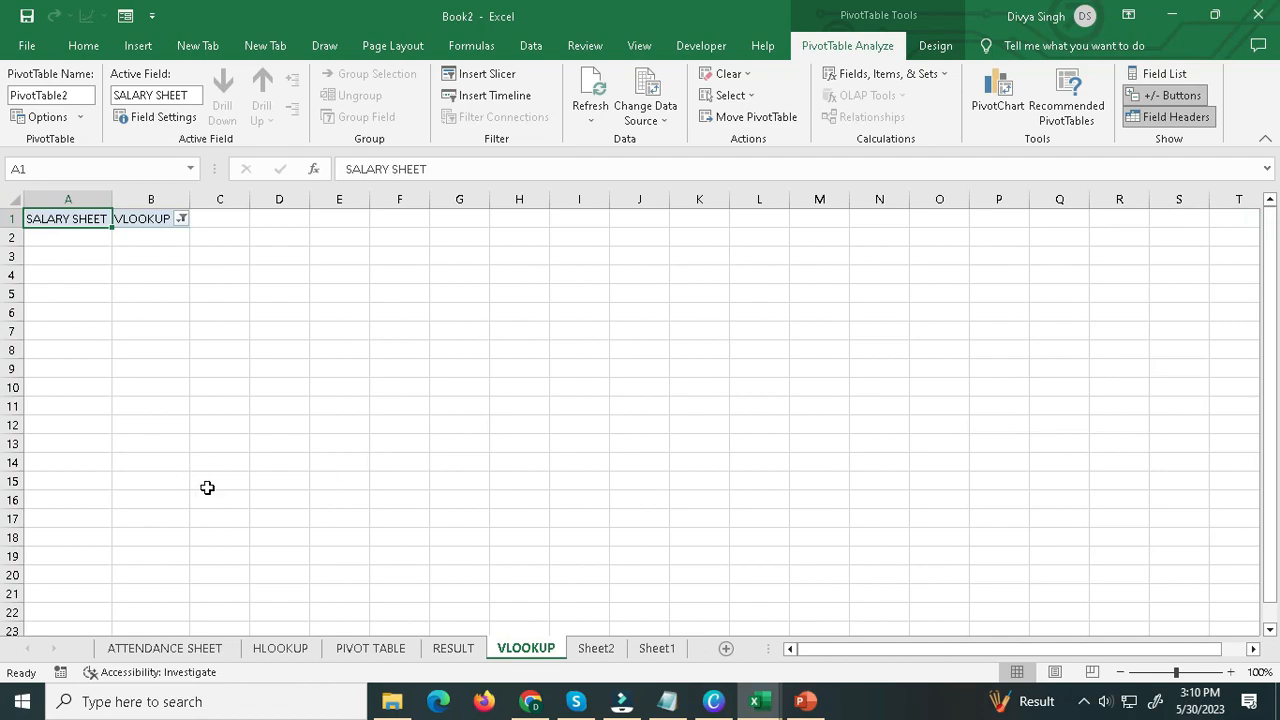
pyautogui.click(192, 650)
pyautogui.click(256, 652)
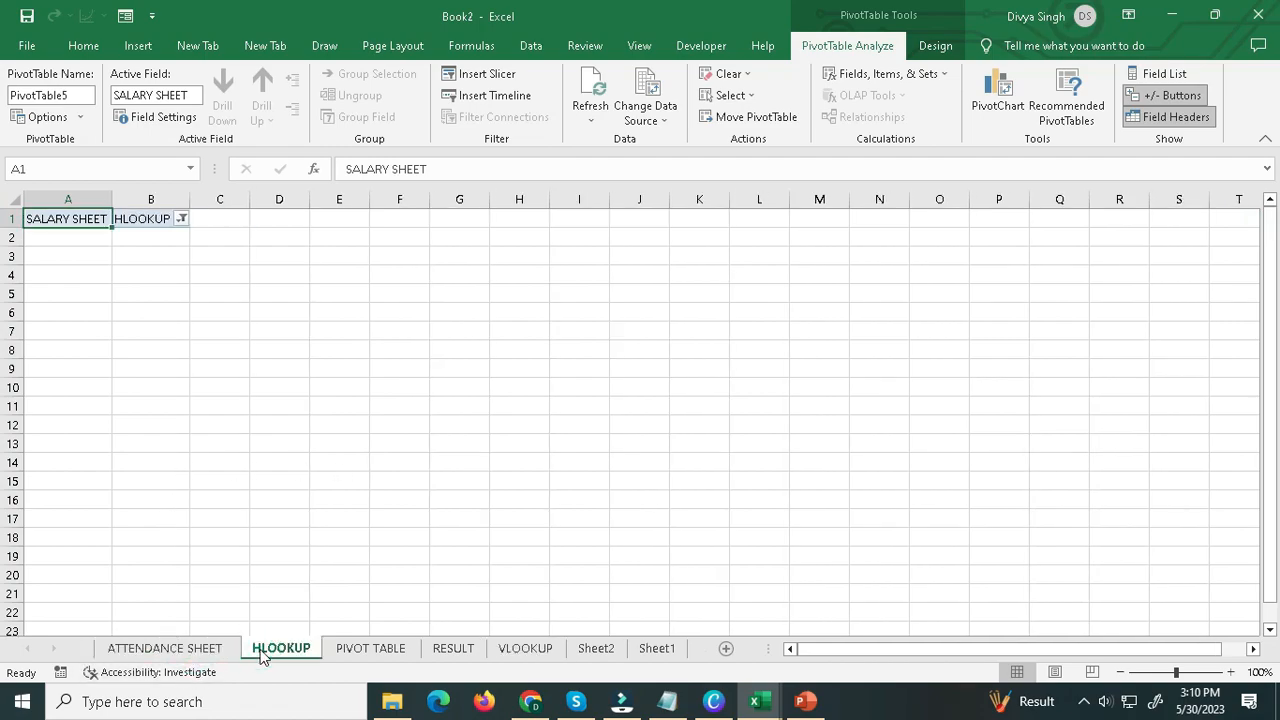
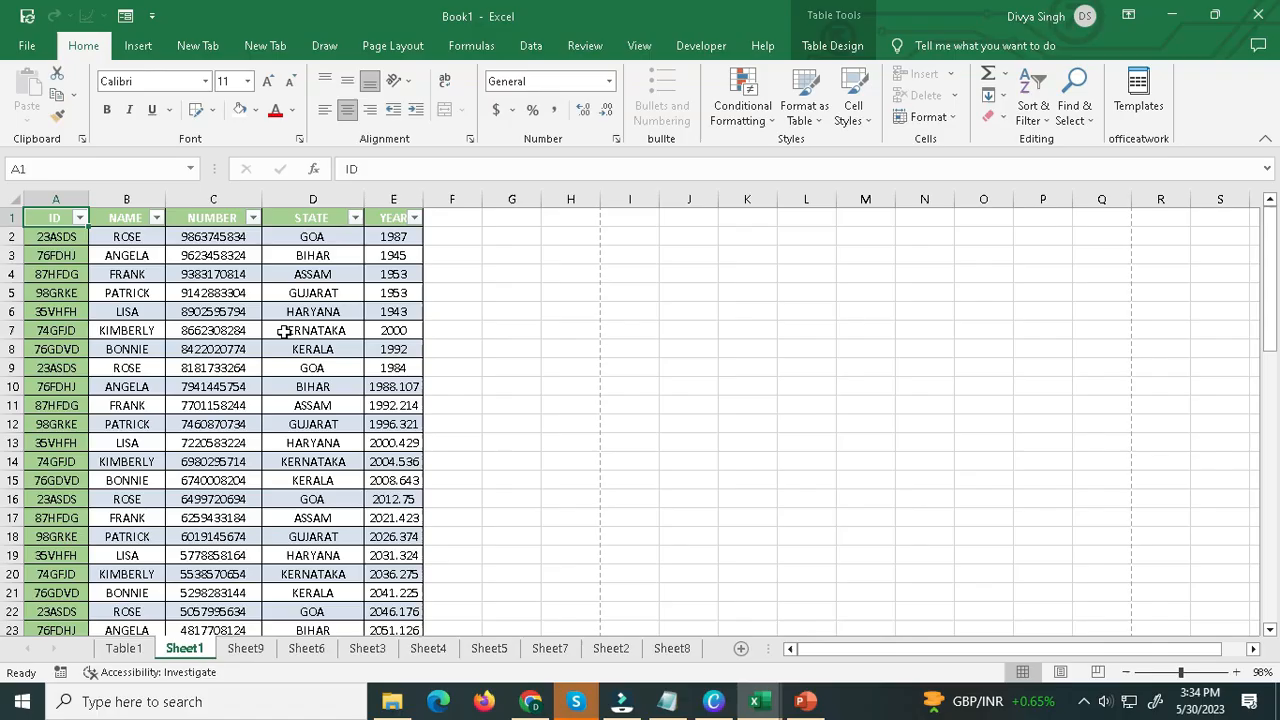
# Examine in Page Layout view where Sheet1's table breaks between printed pages, and return to Normal view.
pyautogui.moveTo(1270, 352); pyautogui.dragTo(1277, 298)
pyautogui.click(1059, 672)
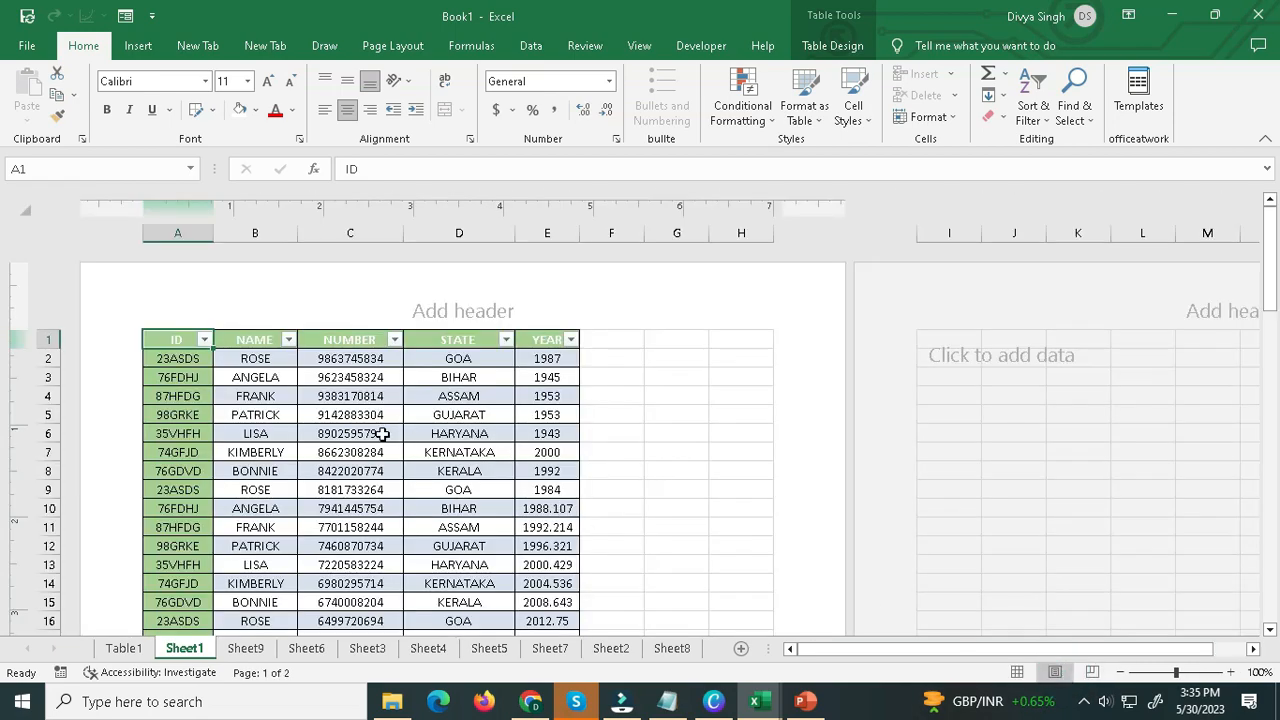
pyautogui.scroll(-12, 350, 440)
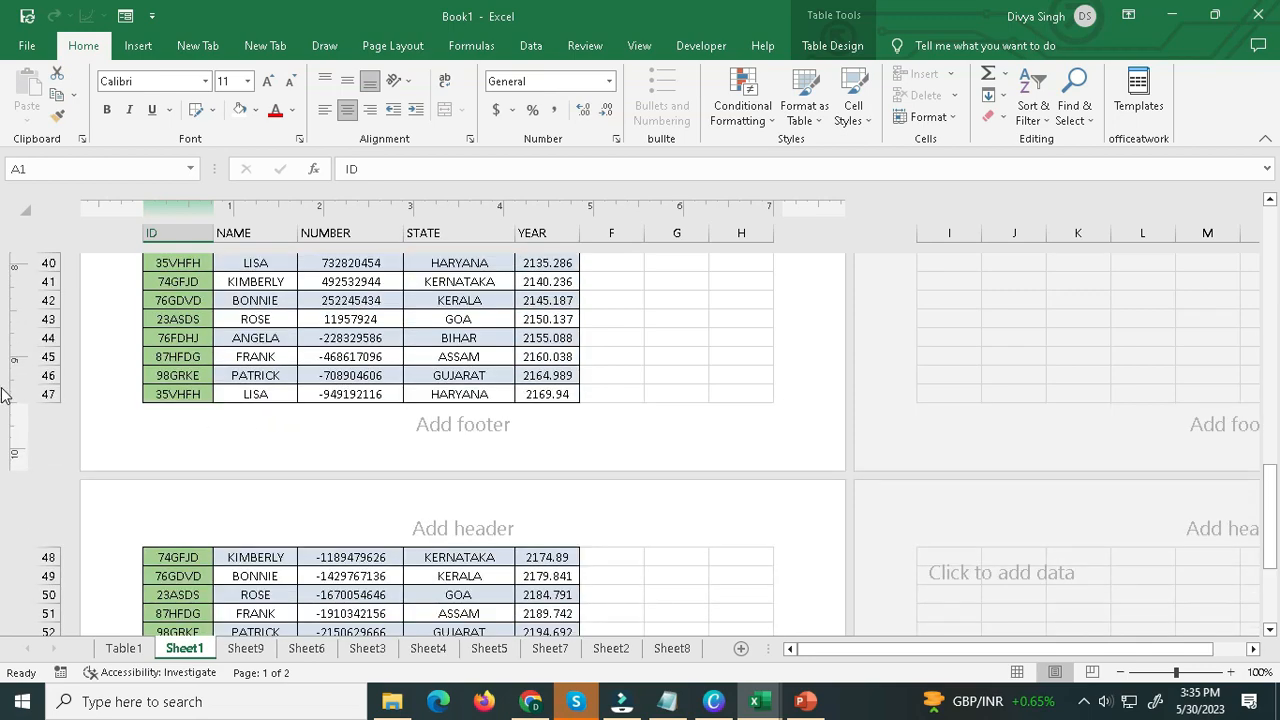
pyautogui.click(48, 394)
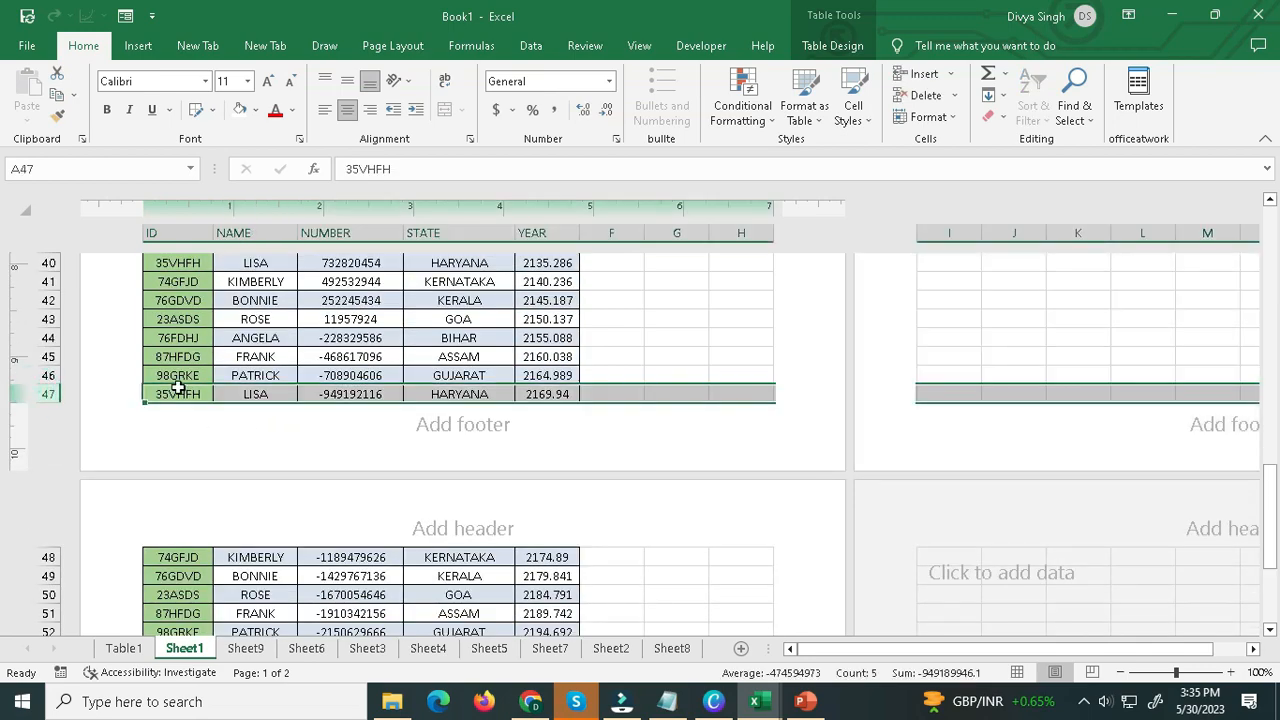
pyautogui.scroll(-5, 274, 409)
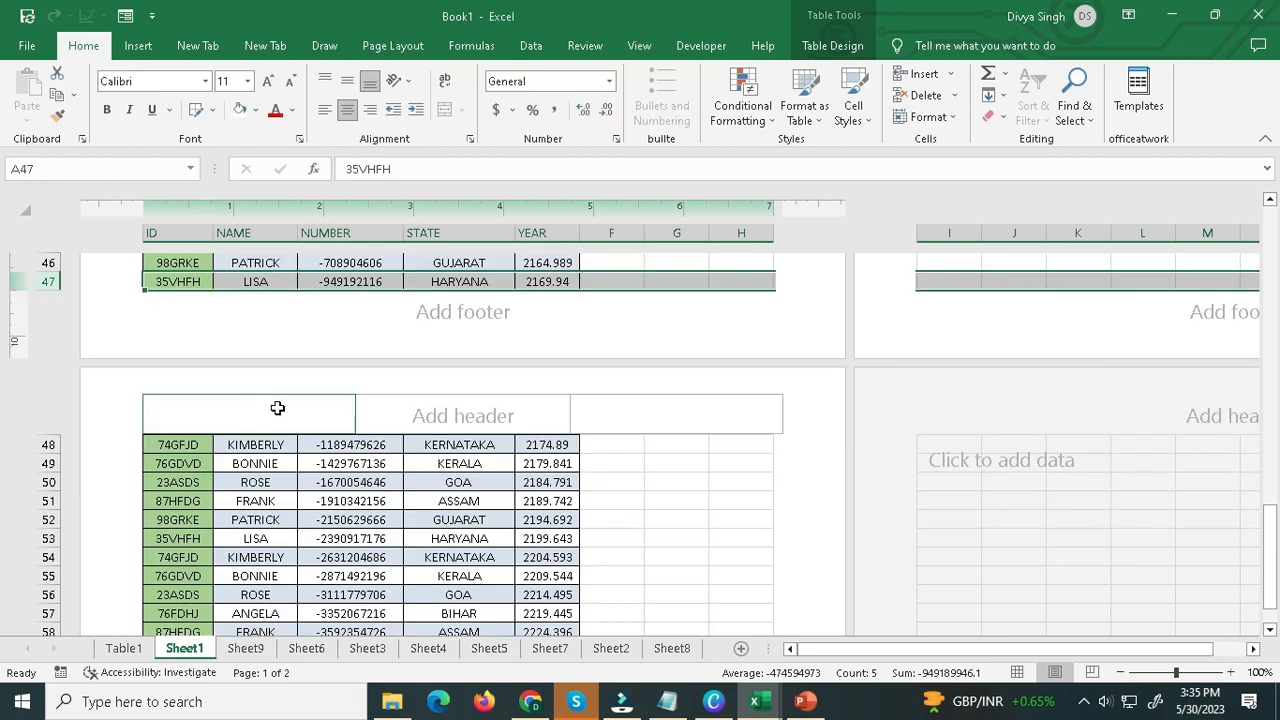
pyautogui.scroll(4, 297, 446)
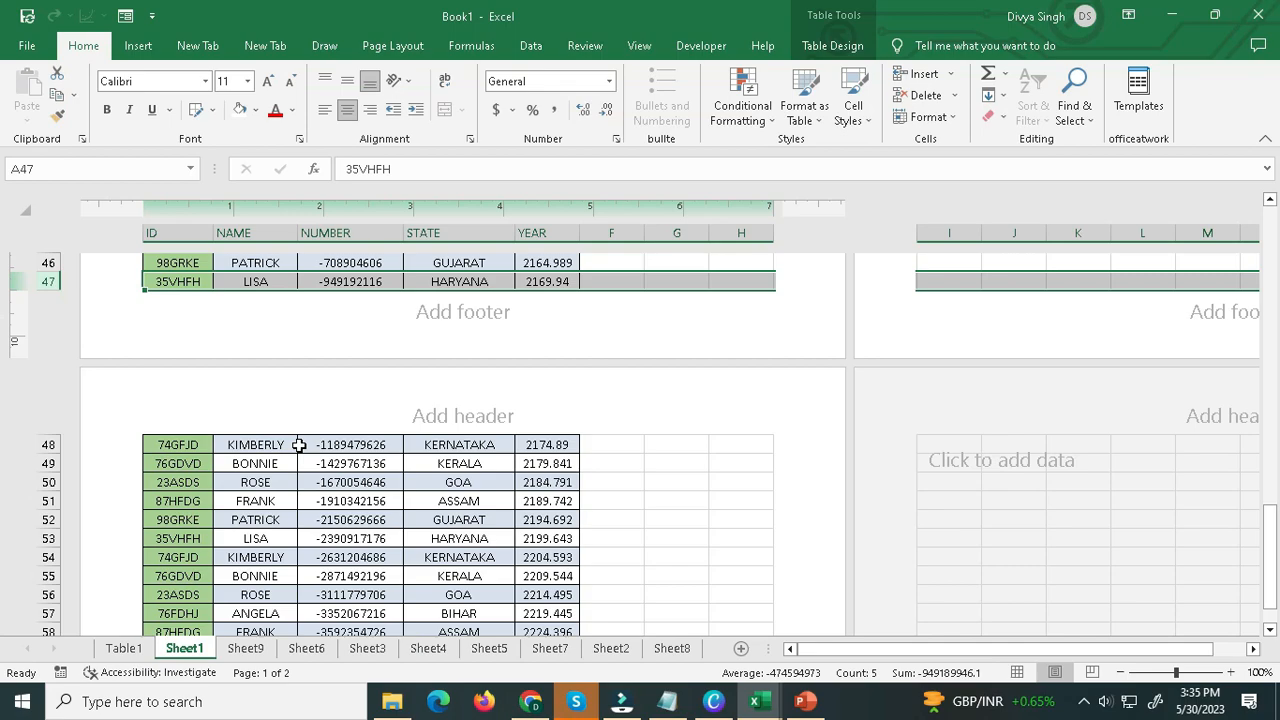
pyautogui.click(1017, 672)
pyautogui.scroll(12, 455, 535)
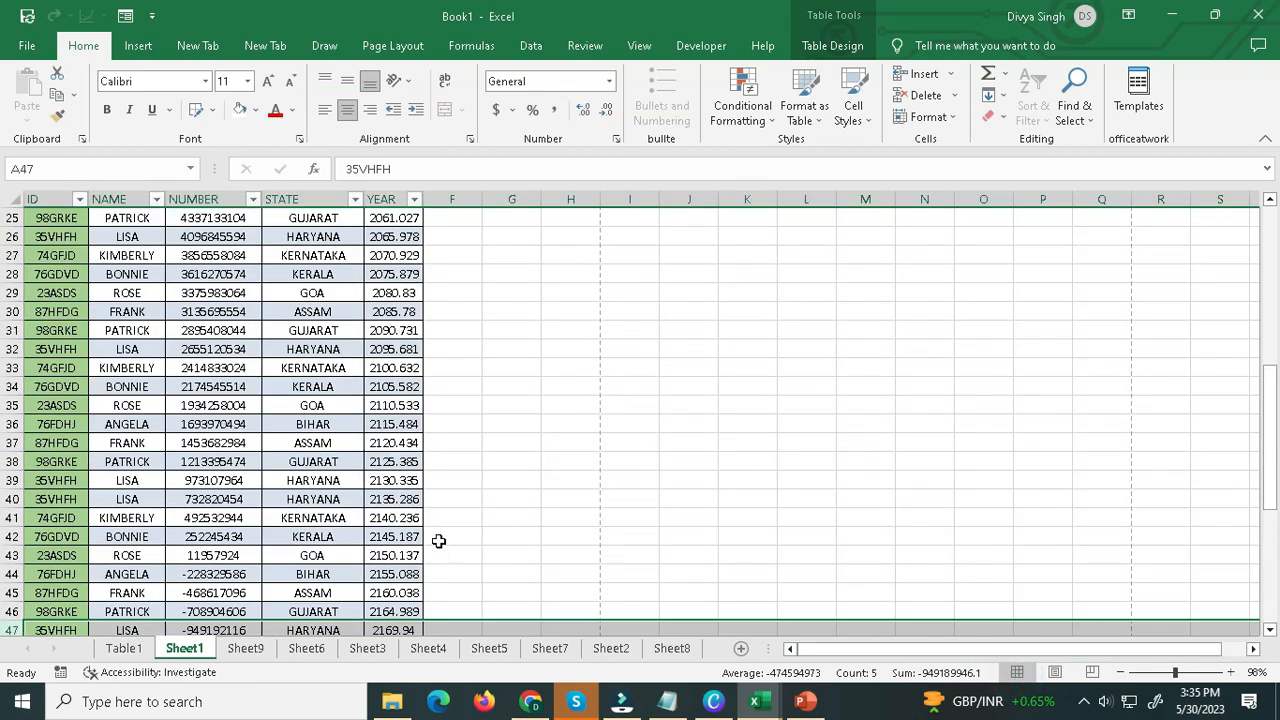
pyautogui.scroll(3, 335, 461)
pyautogui.click(305, 442)
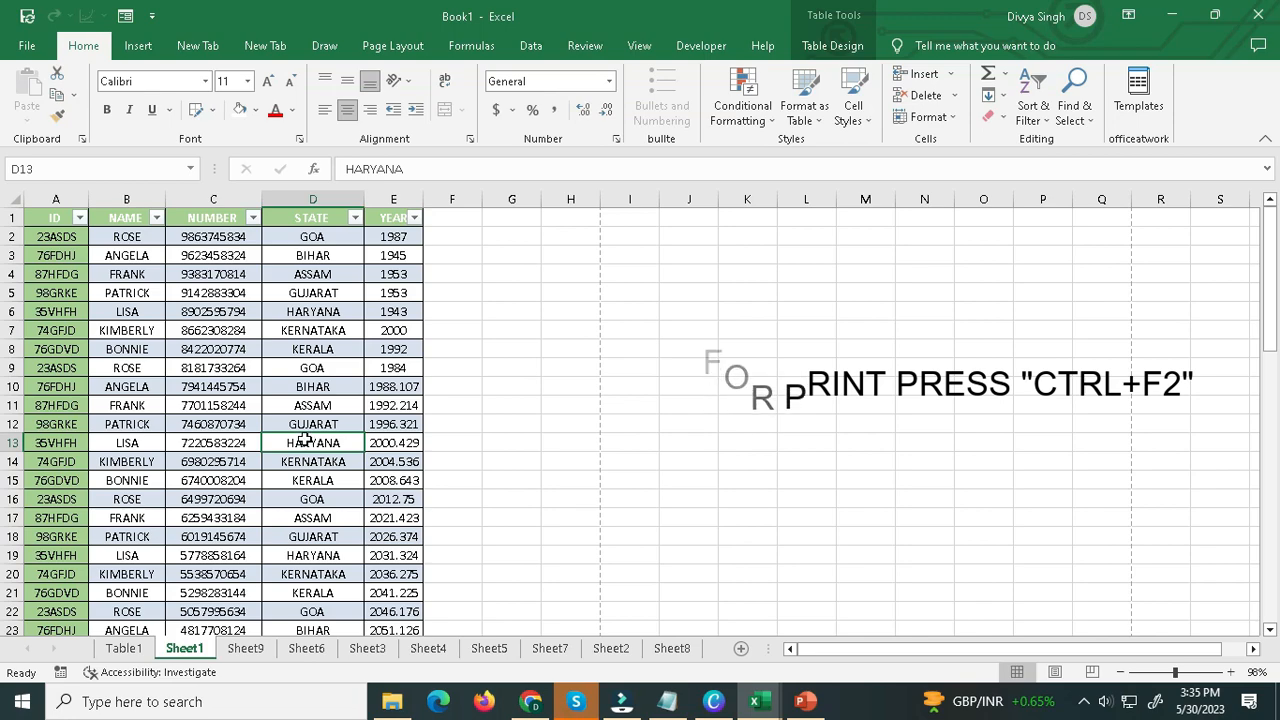
# Check both pages of Sheet1 in the print preview and return to the worksheet.
pyautogui.hotkey('ctrl', 'F2')
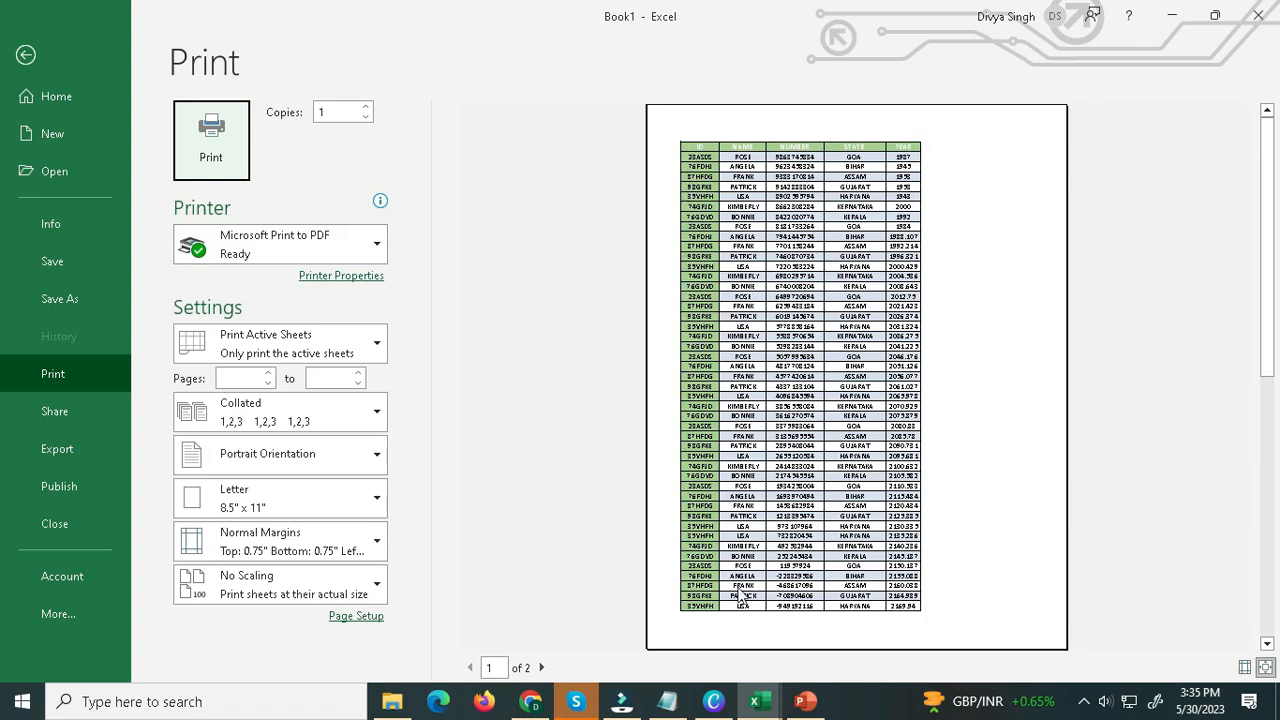
pyautogui.click(540, 667)
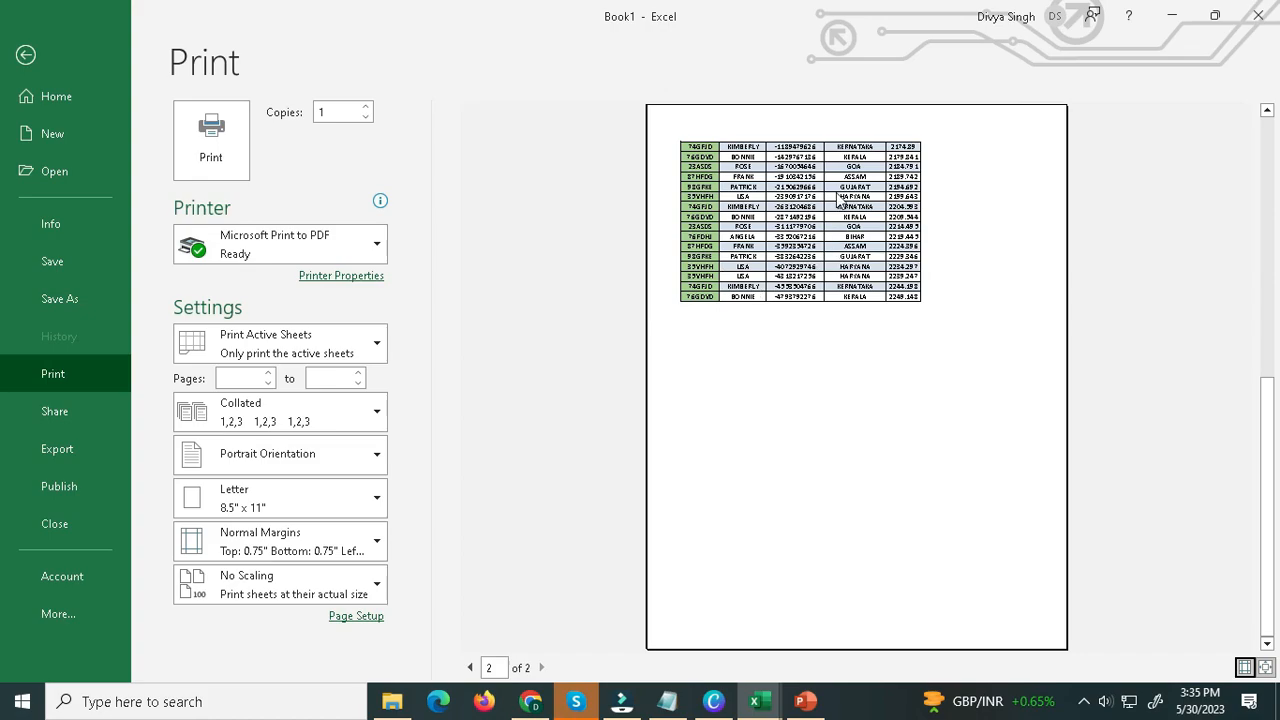
pyautogui.click(470, 668)
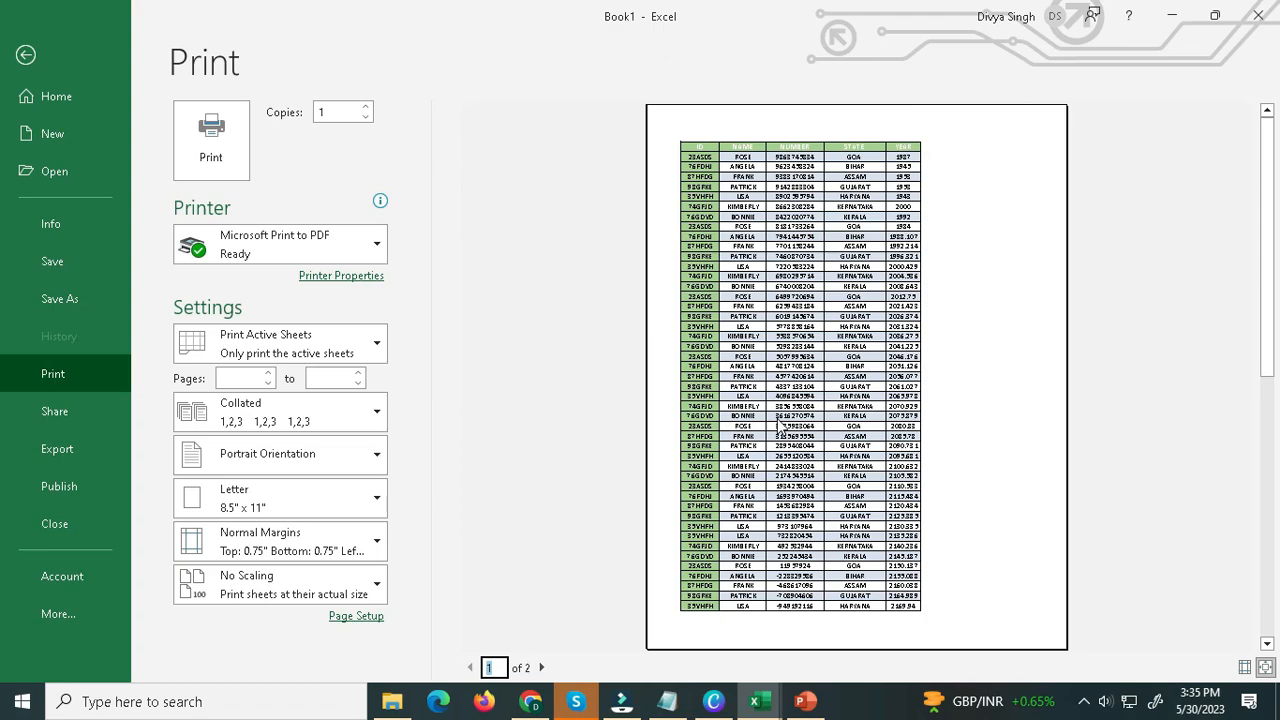
pyautogui.click(24, 56)
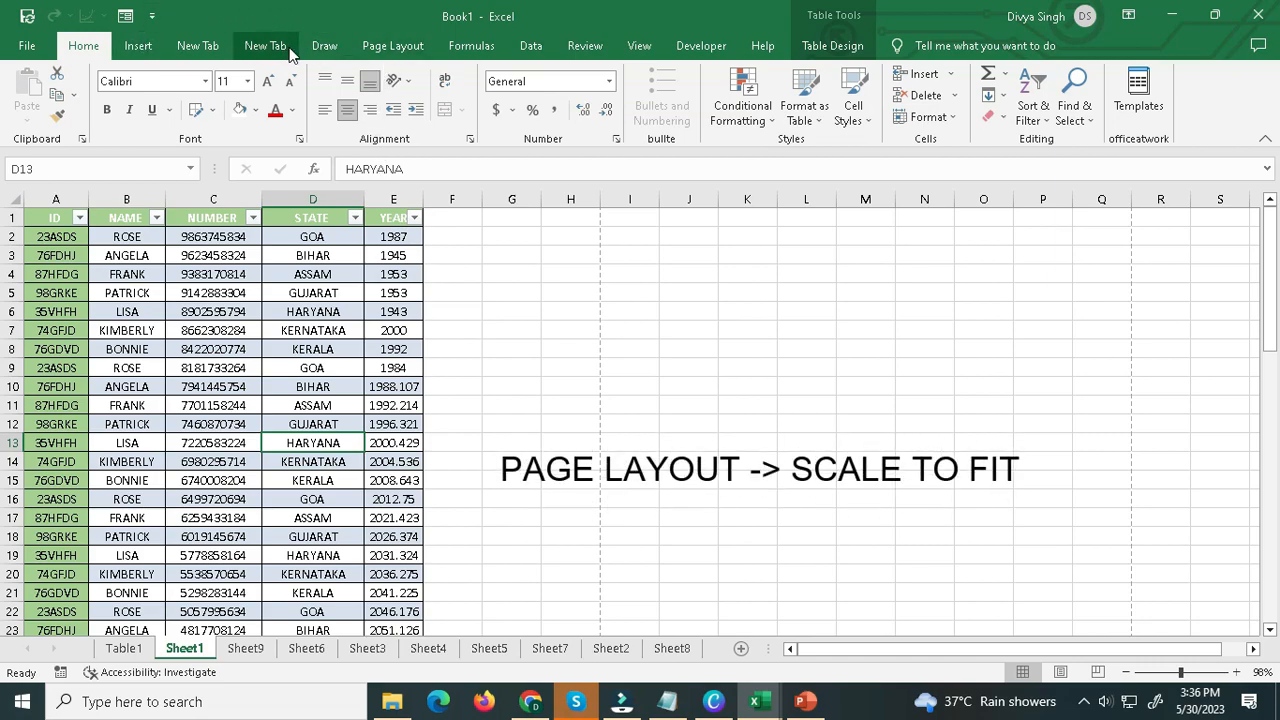
# Scale Sheet1's printout to fit 1 page in width and 1 page in height.
pyautogui.click(393, 47)
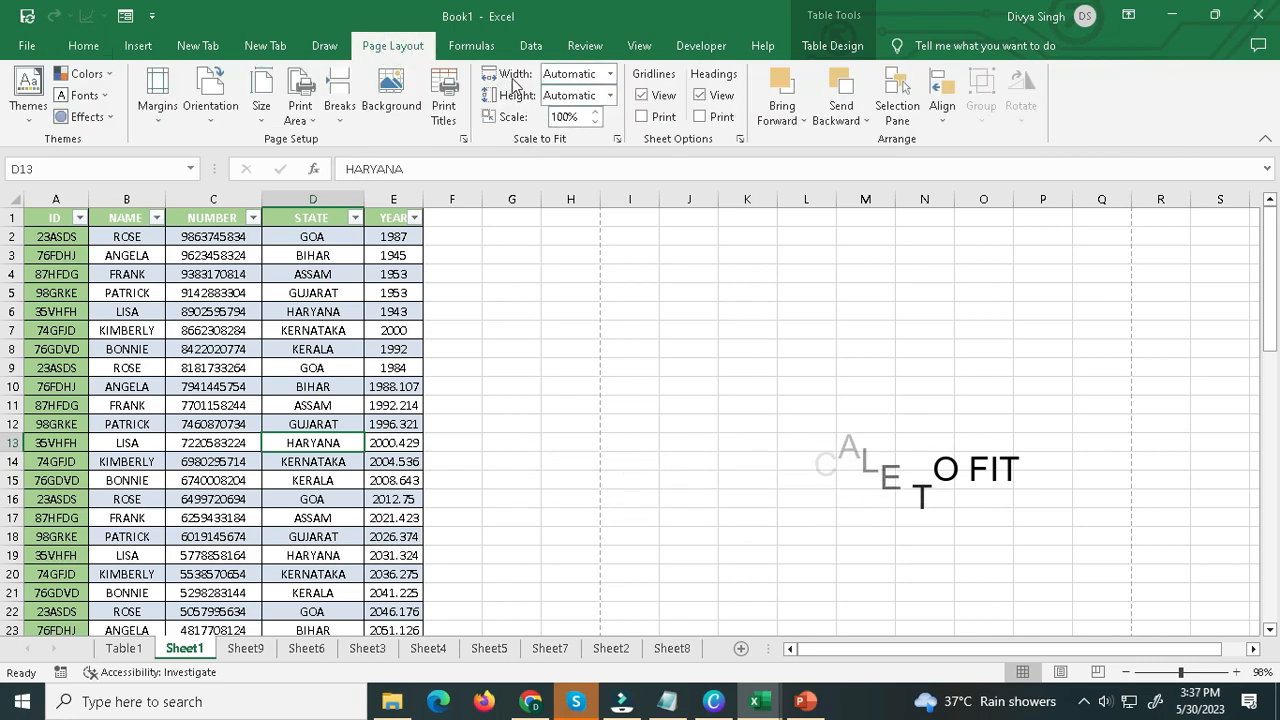
pyautogui.click(607, 75)
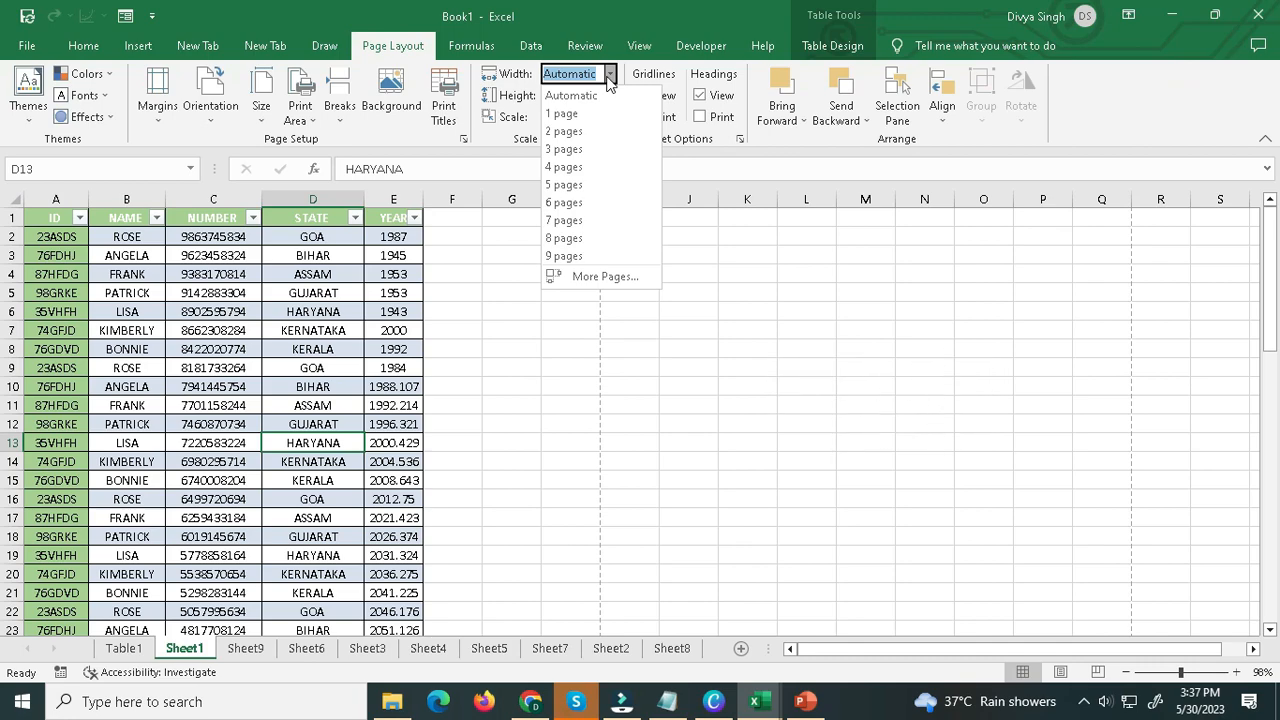
pyautogui.click(560, 113)
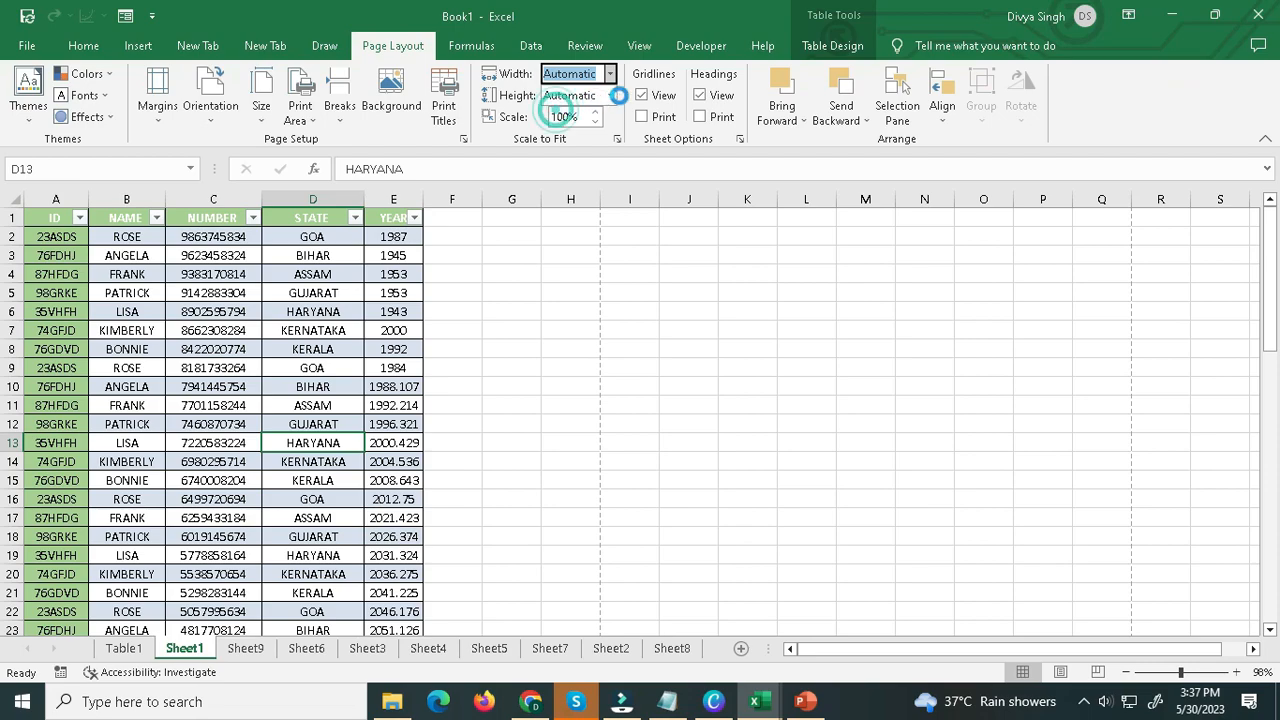
pyautogui.click(610, 95)
pyautogui.click(558, 139)
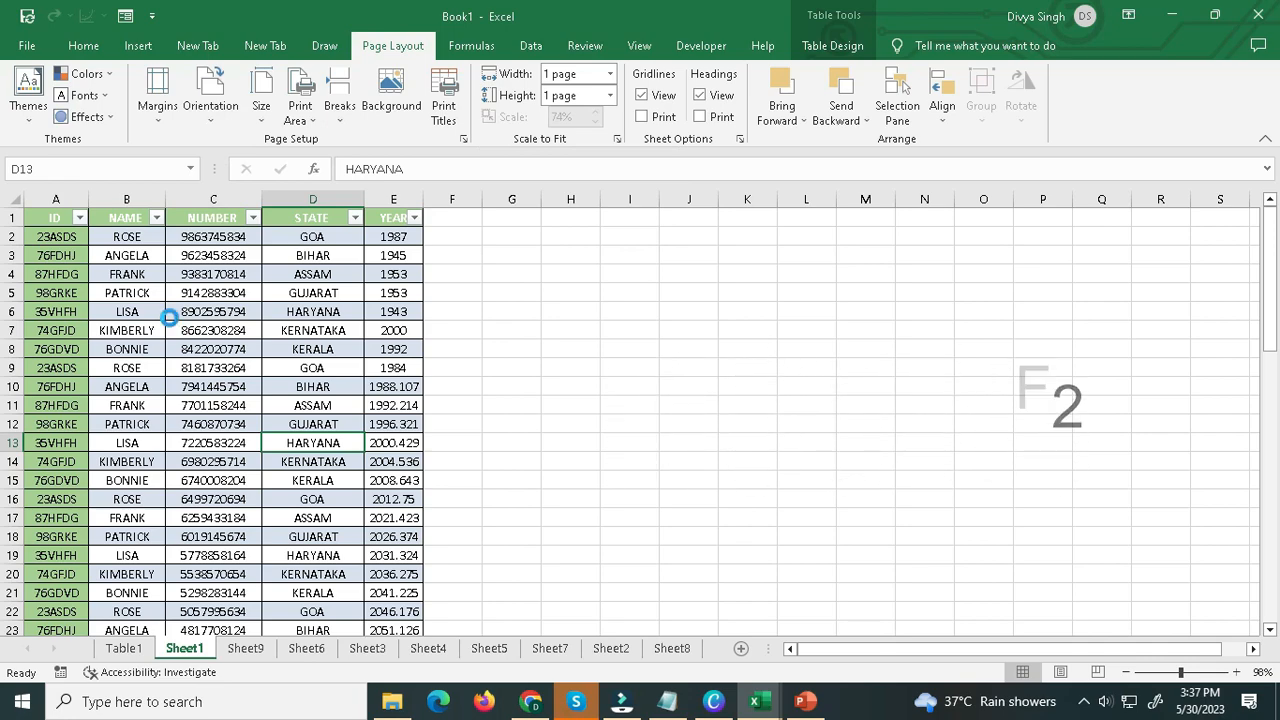
# Check Sheet1's page fit in the print preview and close the preview.
pyautogui.hotkey('ctrl', 'F2')
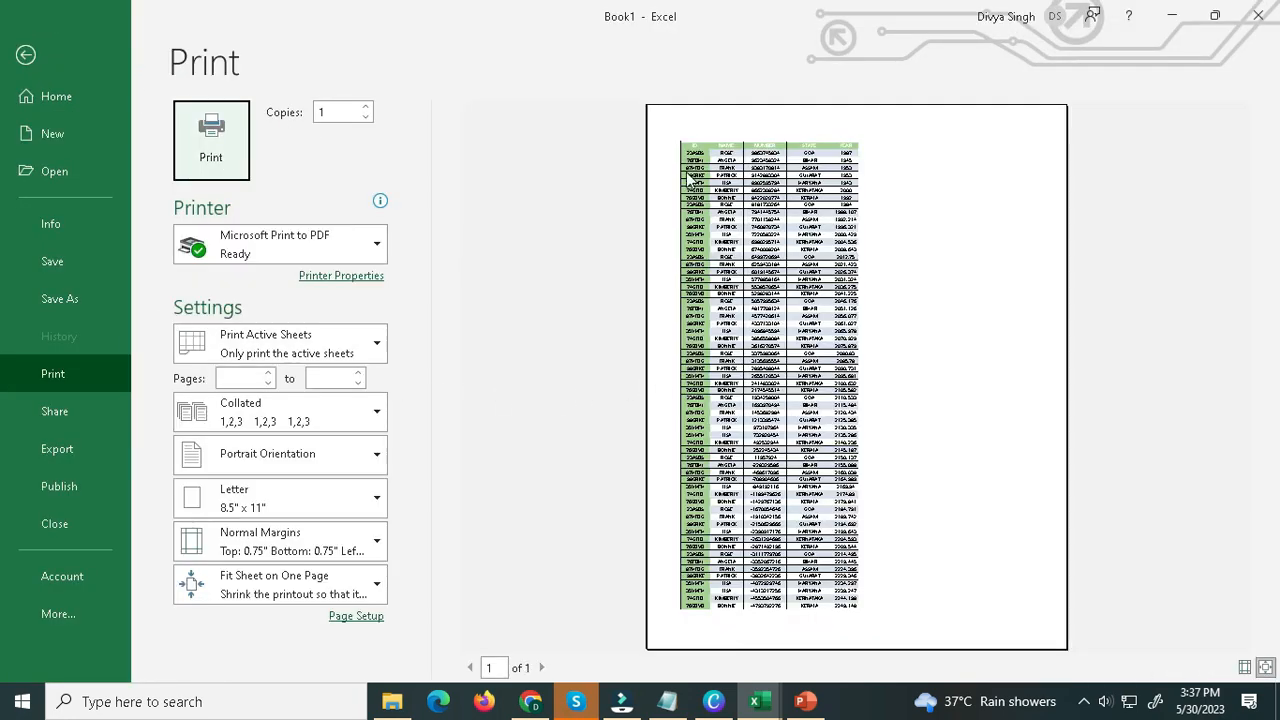
pyautogui.click(473, 669)
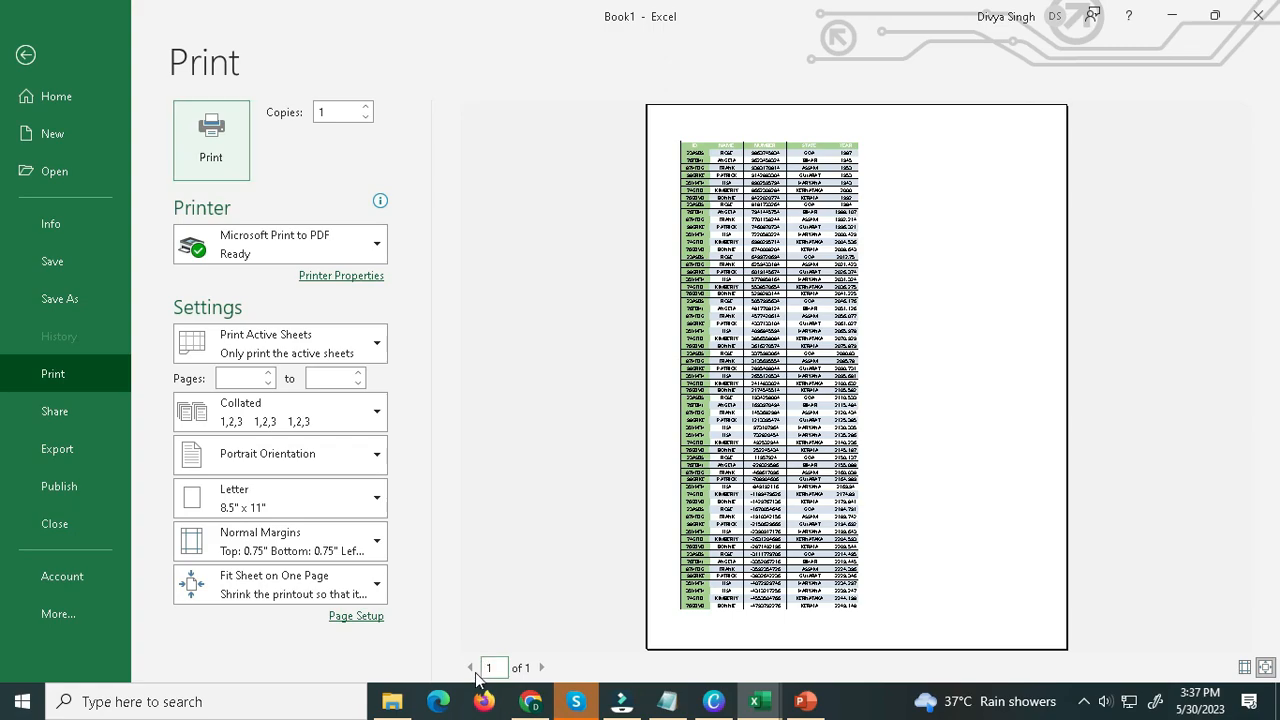
pyautogui.click(534, 667)
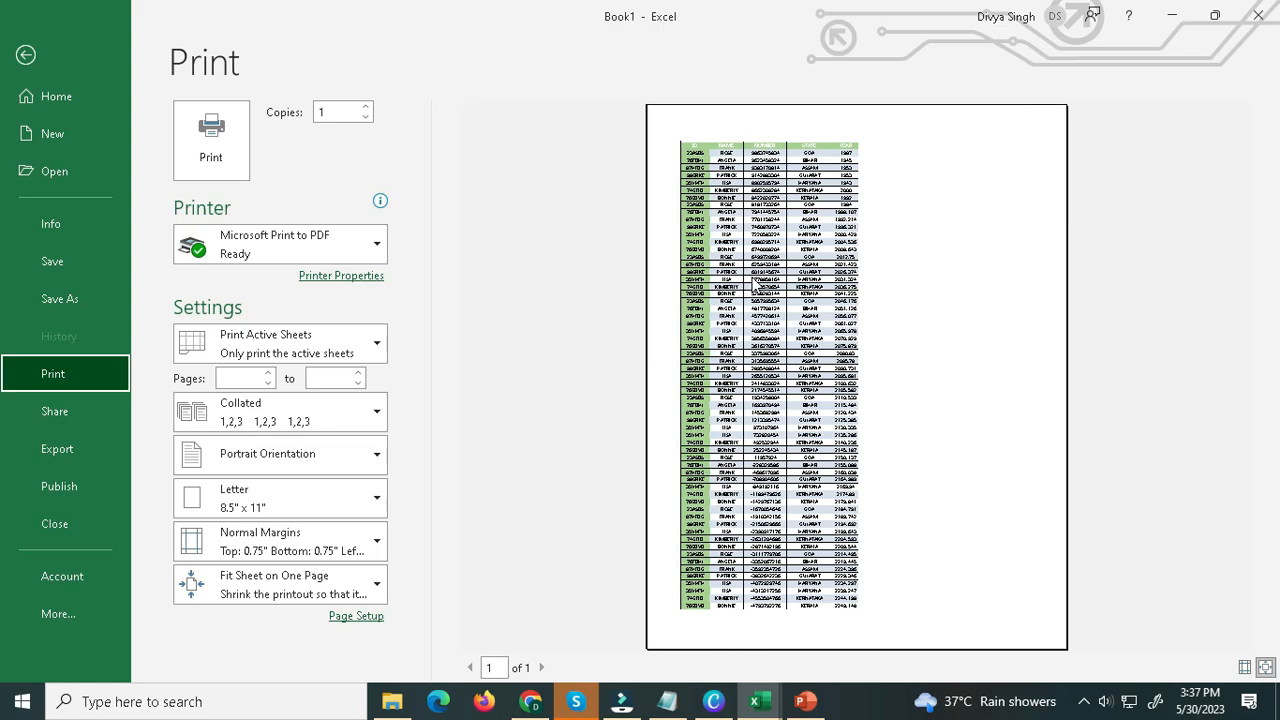
pyautogui.press('Escape')
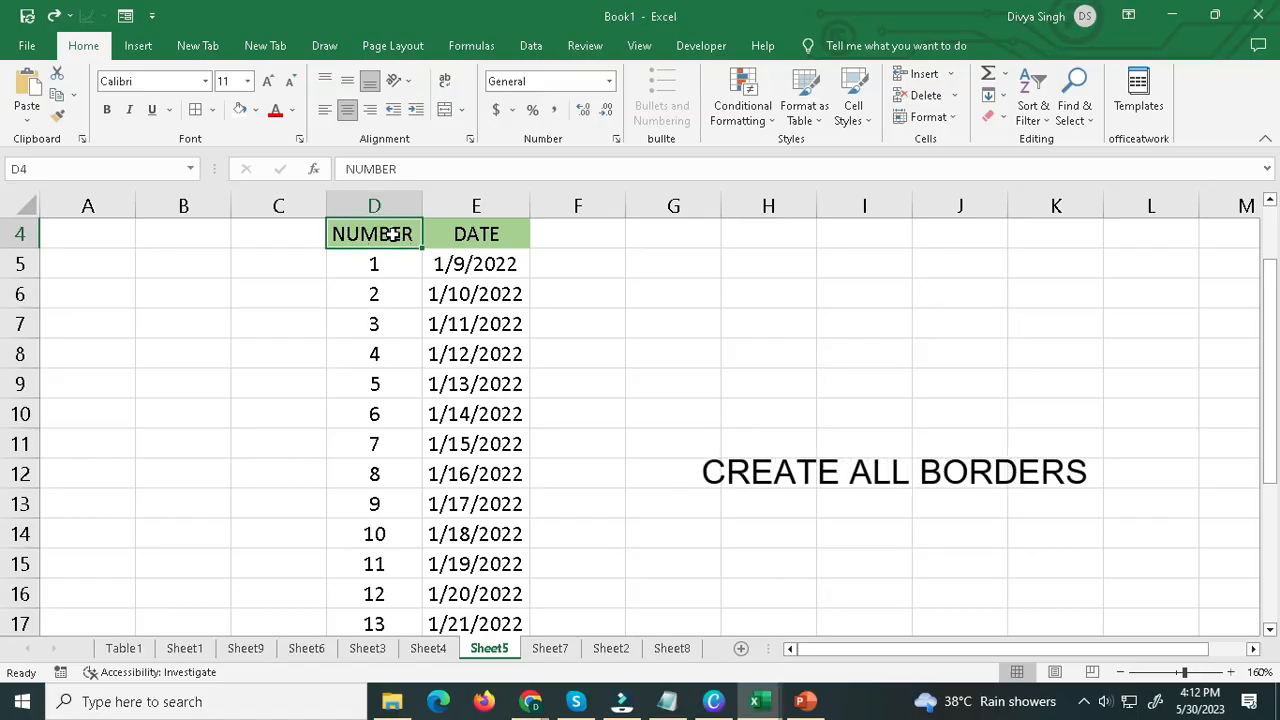
pyautogui.moveTo(400, 234); pyautogui.dragTo(477, 234)
pyautogui.click(494, 234)
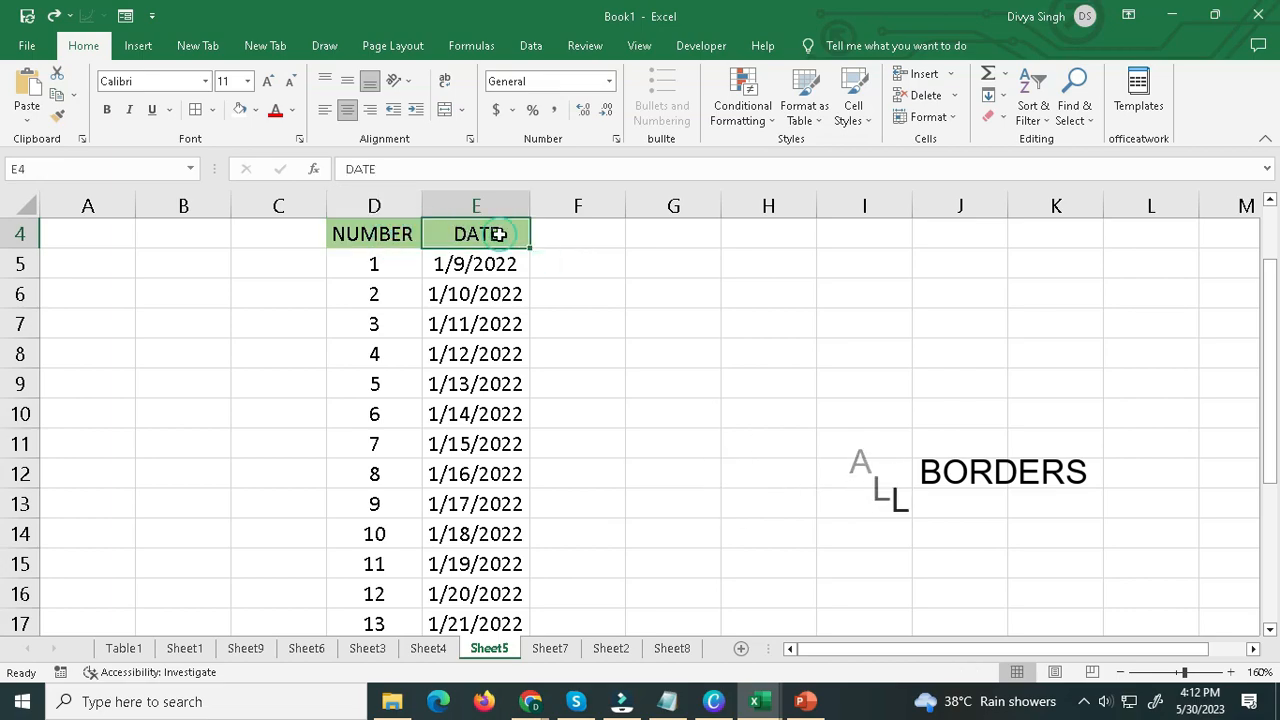
pyautogui.click(374, 262)
pyautogui.moveTo(374, 228); pyautogui.dragTo(480, 595)
pyautogui.click(478, 612)
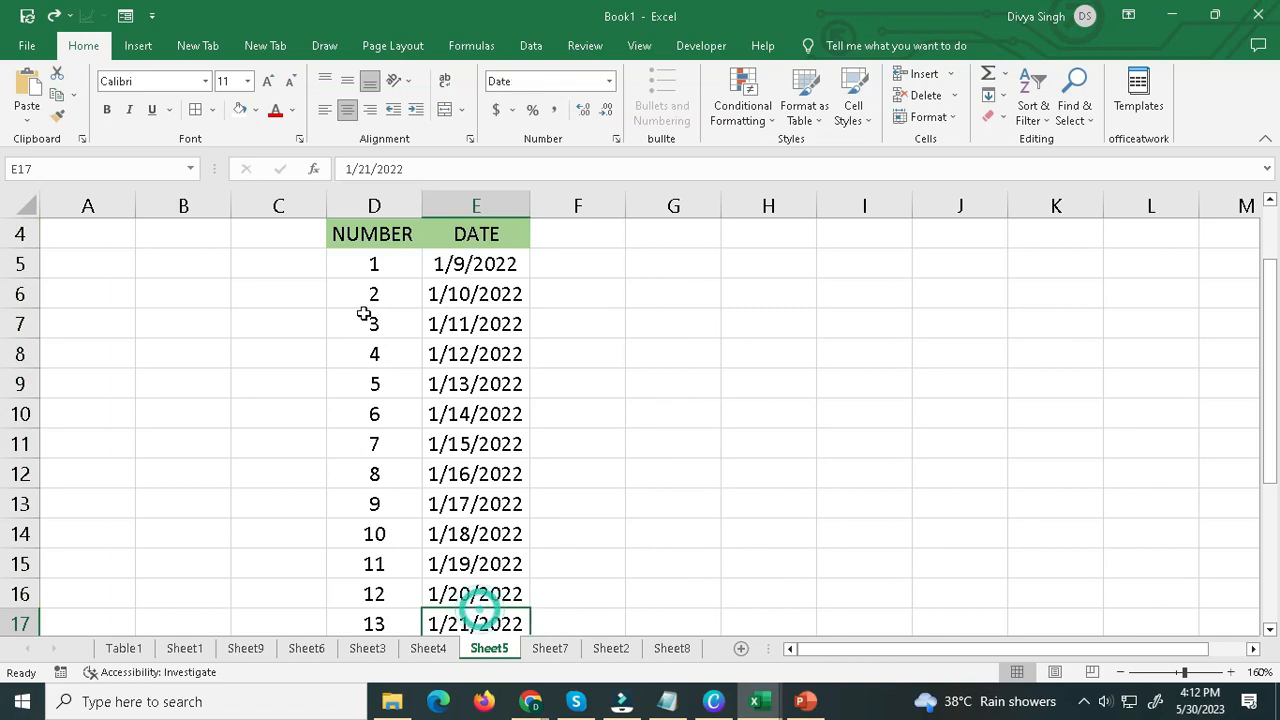
pyautogui.click(210, 109)
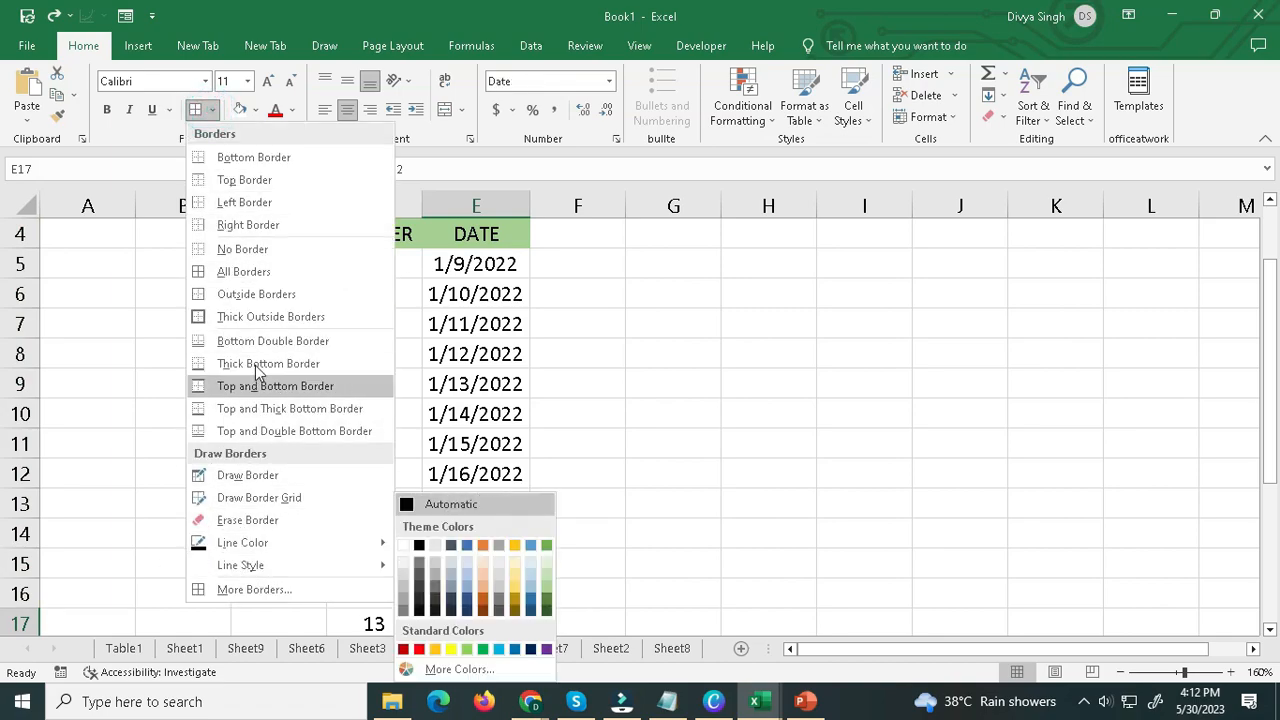
pyautogui.click(237, 164)
# Apply All Borders to the NUMBER and DATE table in D4:E17 on Sheet5.
pyautogui.click(331, 223)
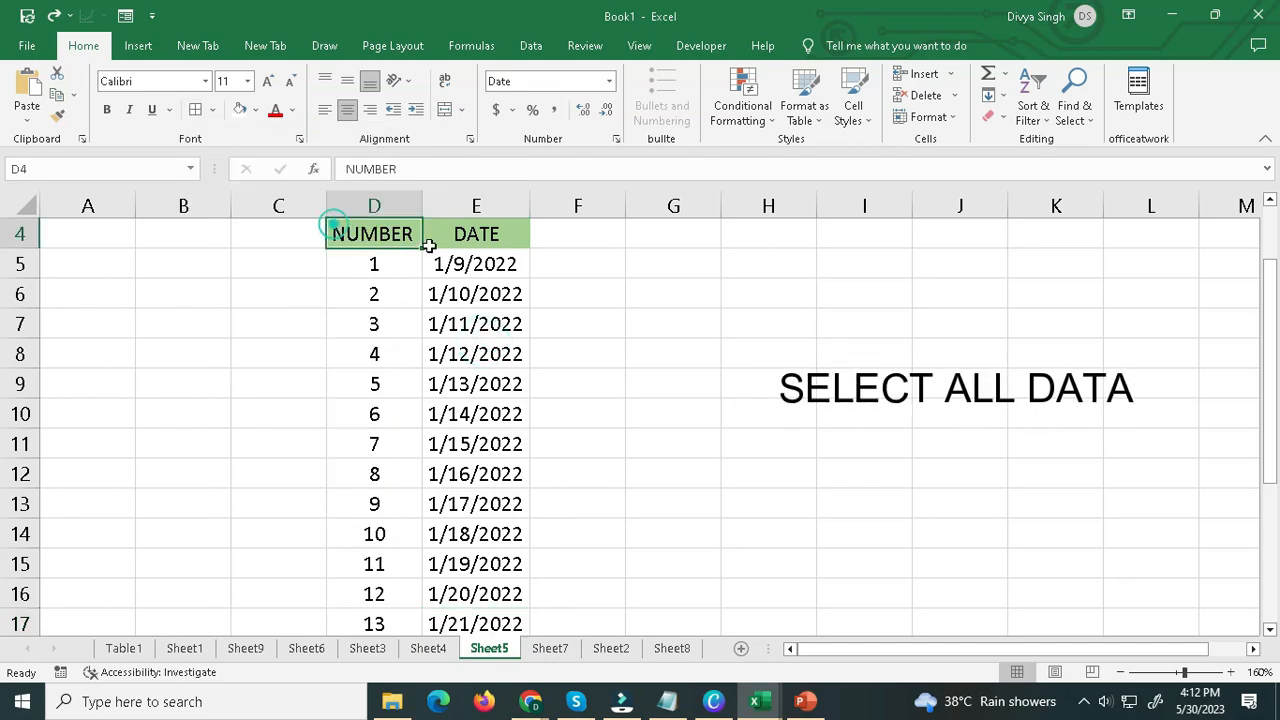
pyautogui.moveTo(391, 234); pyautogui.dragTo(436, 617)
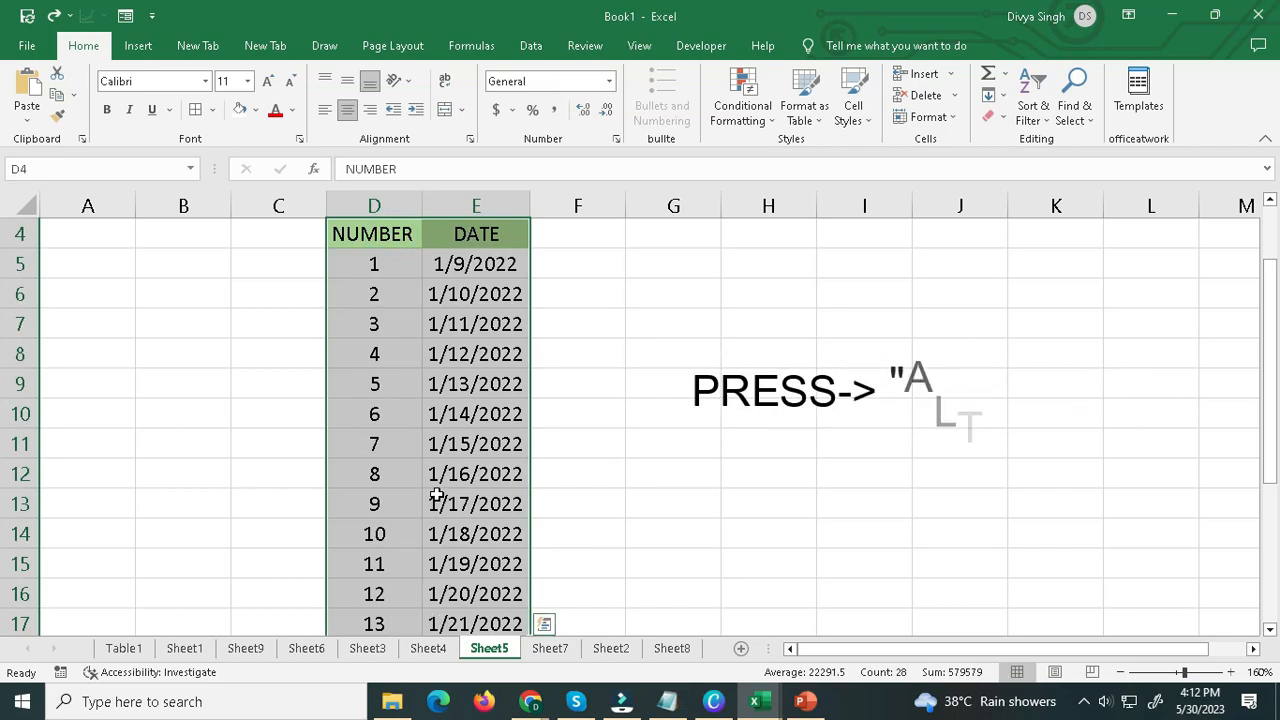
pyautogui.hotkey('alt', 'h')
pyautogui.press('b')
pyautogui.press('a')
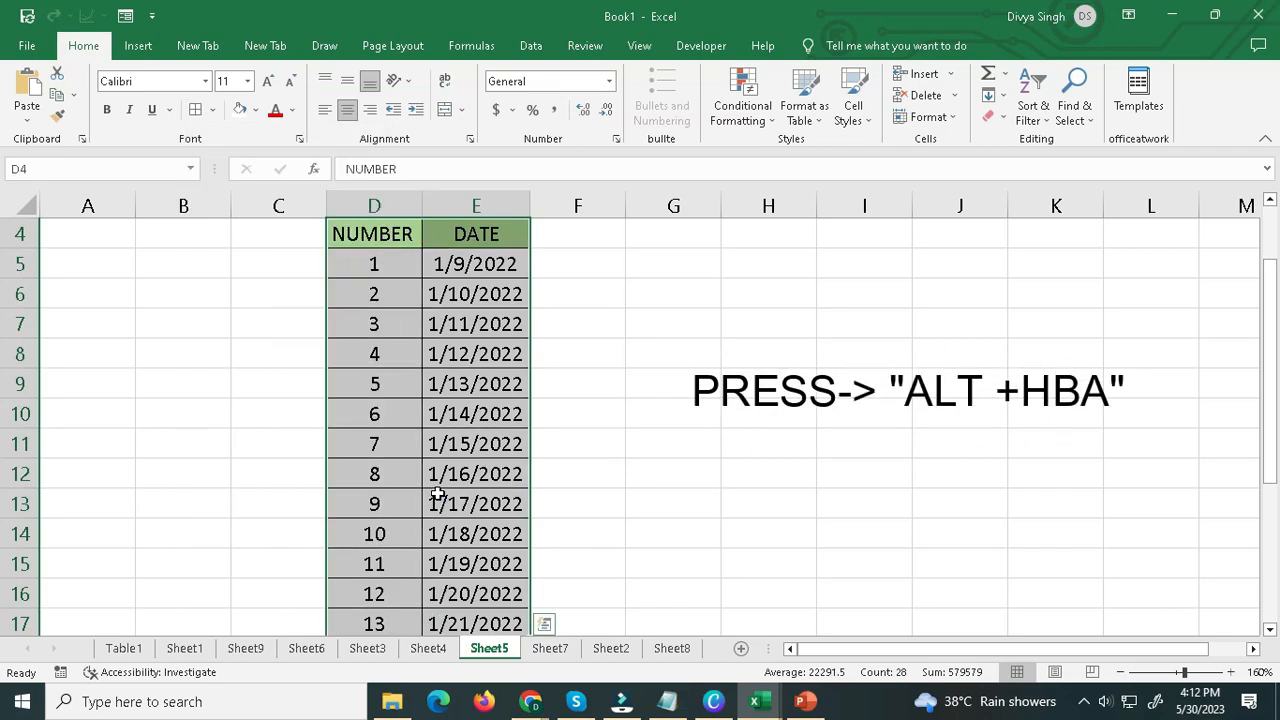
pyautogui.click(569, 417)
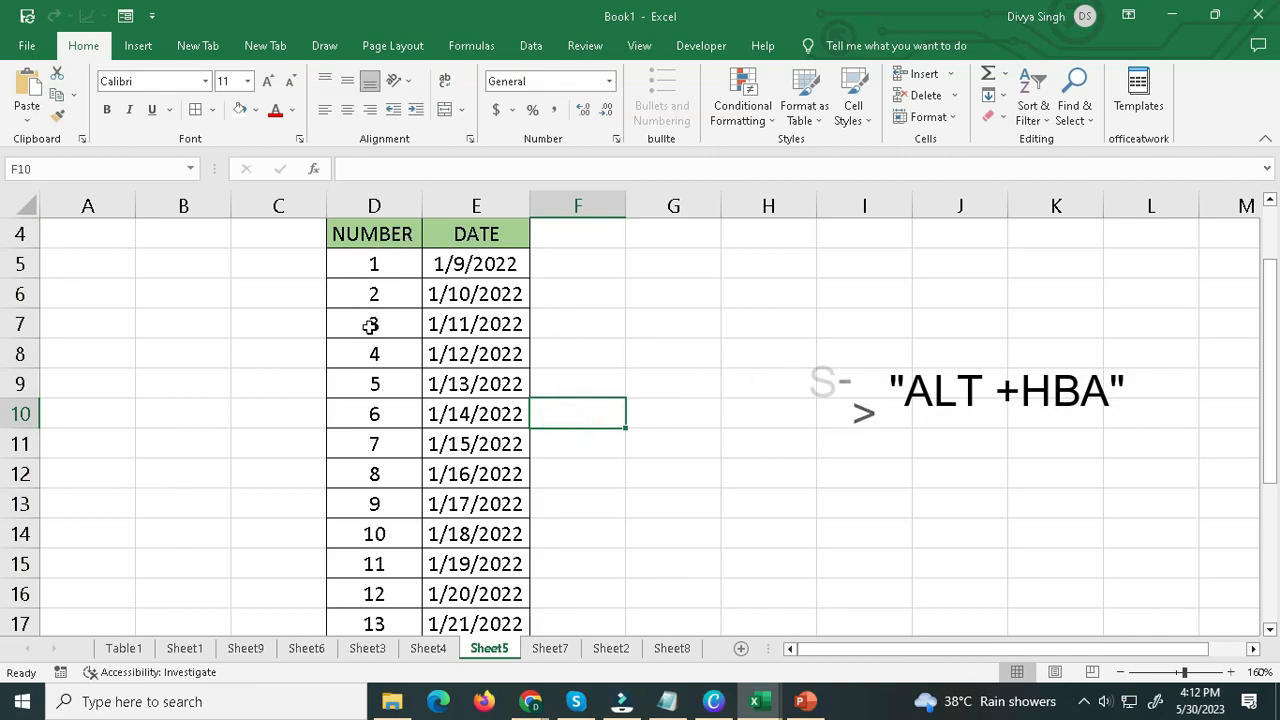
pyautogui.click(510, 353)
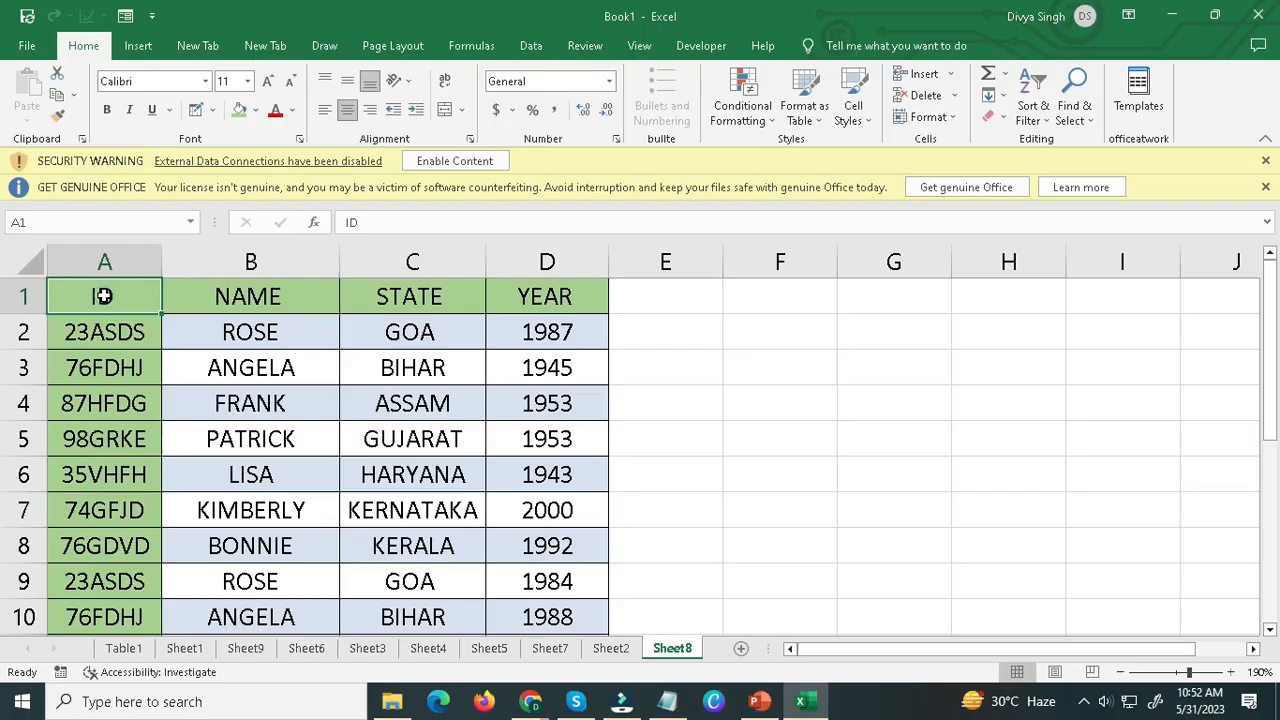
# Select the headers A1:D1 on Sheet8 and check whether they stay in view while moving through the rows.
pyautogui.moveTo(100, 294); pyautogui.dragTo(521, 303)
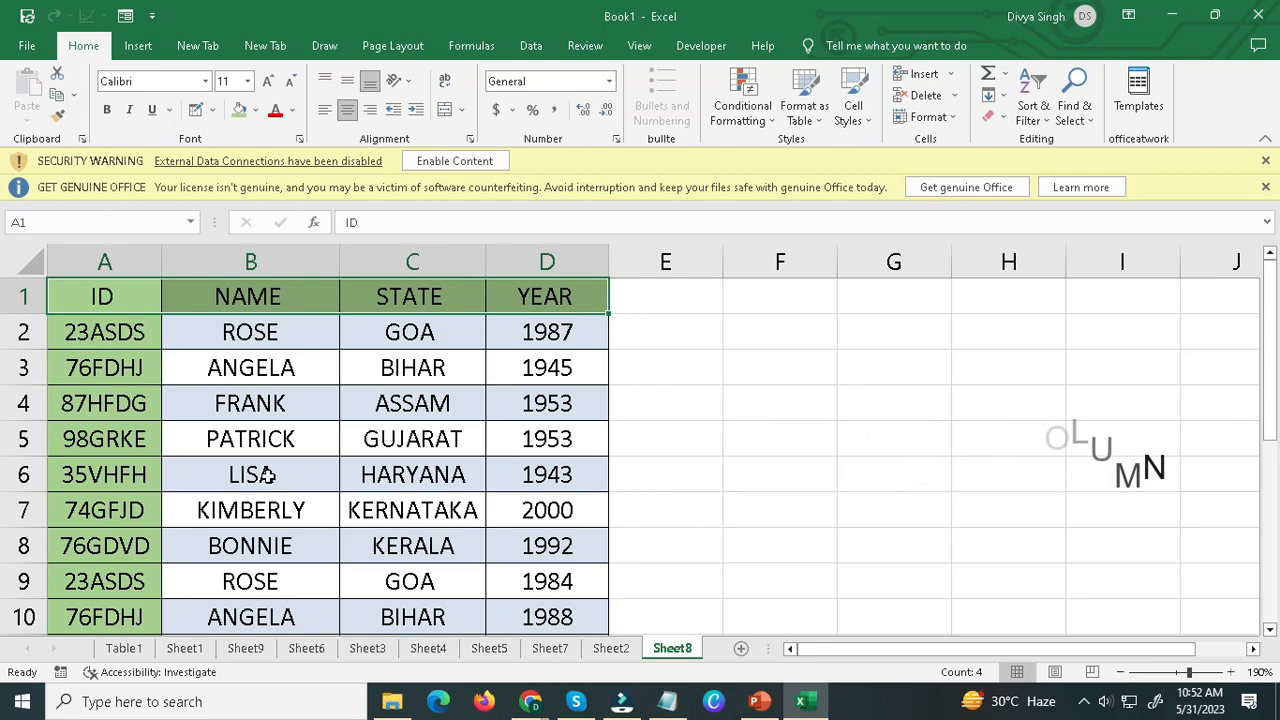
pyautogui.scroll(-2, 268, 457)
pyautogui.scroll(-1, 268, 457)
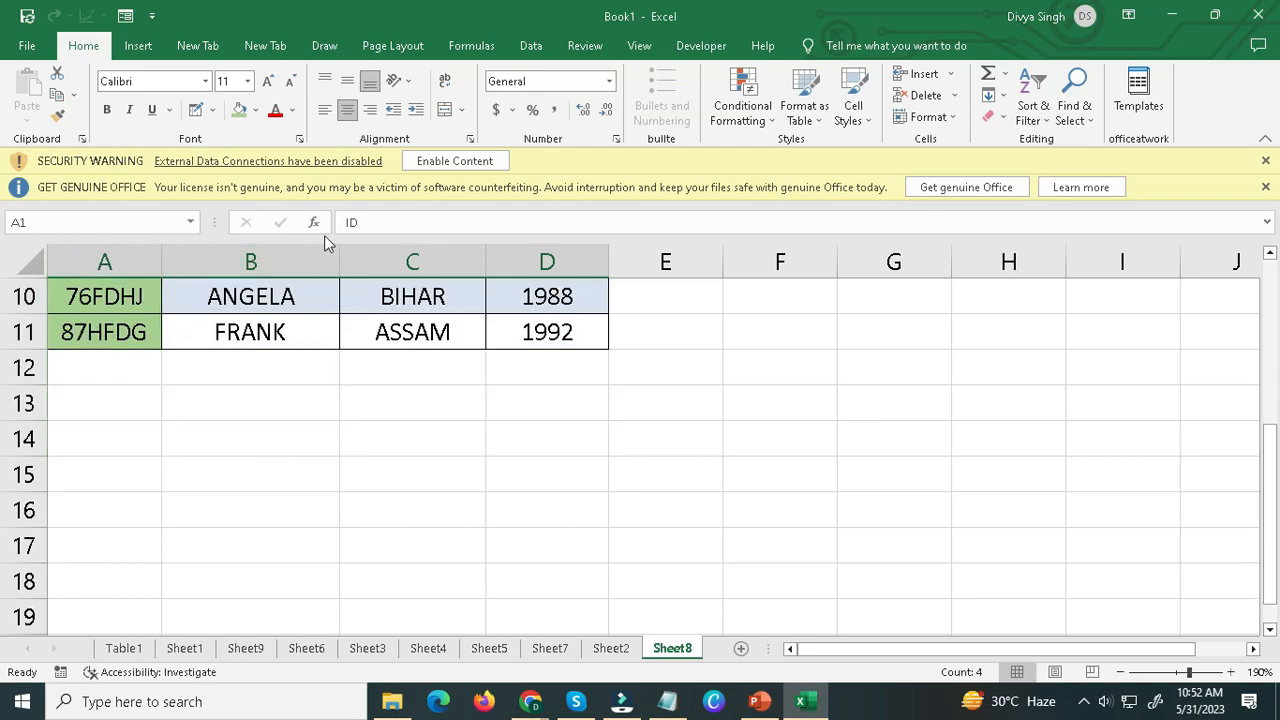
pyautogui.scroll(3, 393, 428)
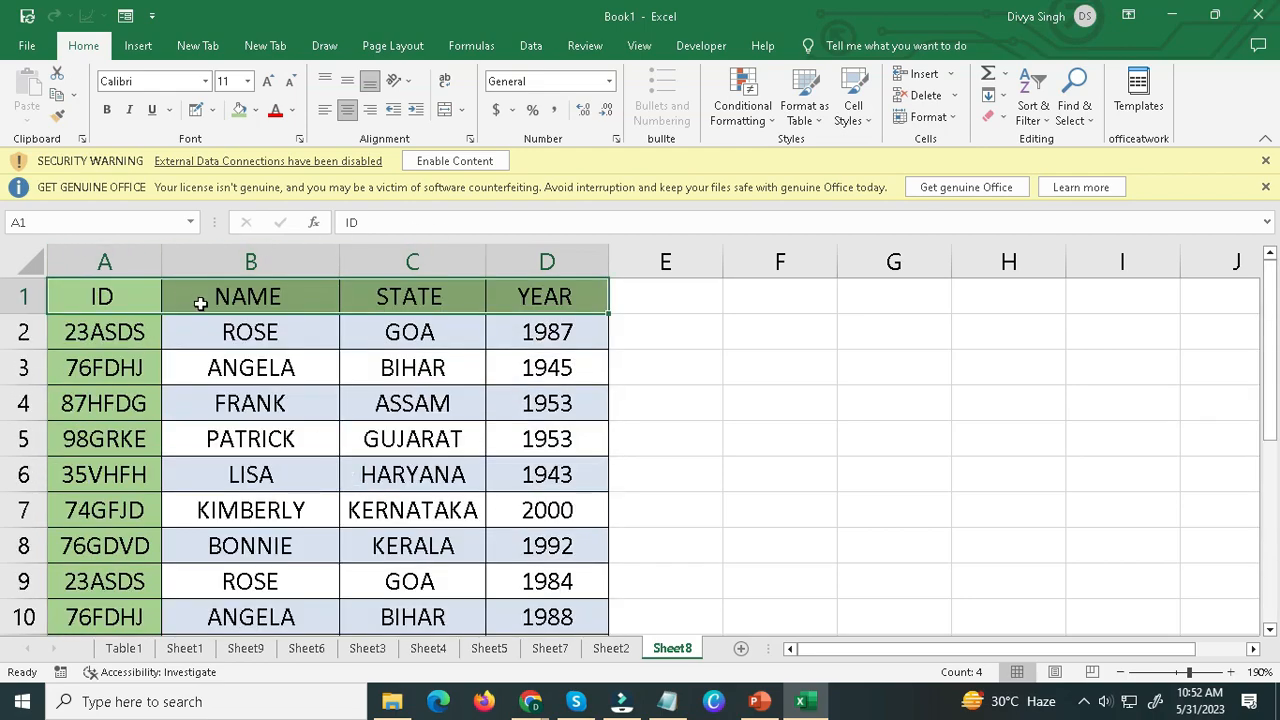
# Freeze the top row of Sheet8 so the ID, NAME, STATE and YEAR headers stay in view.
pyautogui.hotkey('shift', 'space')
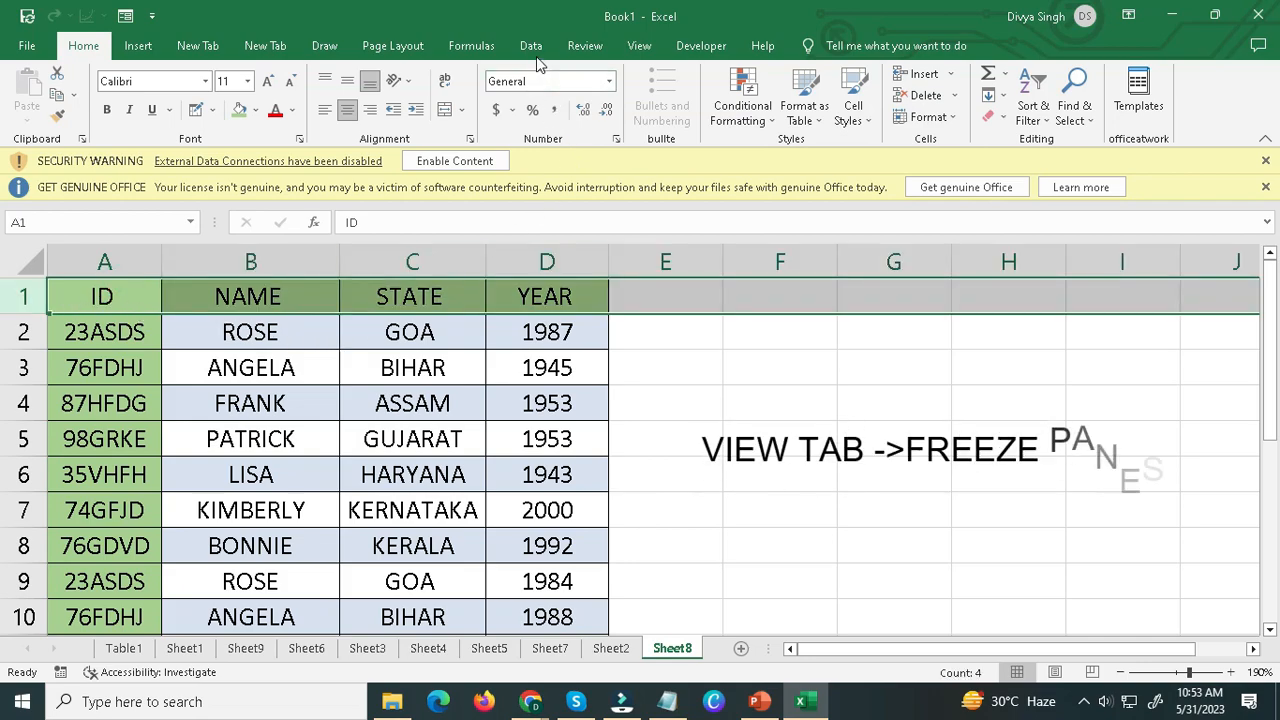
pyautogui.click(639, 46)
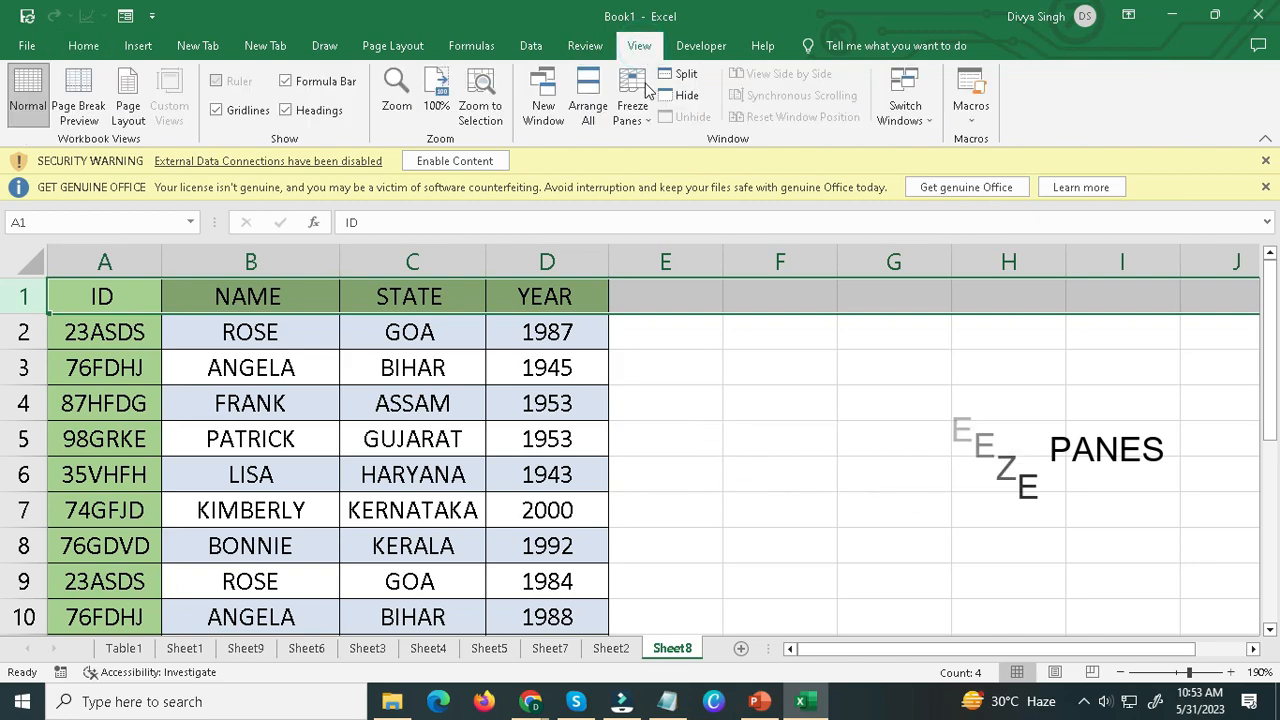
pyautogui.click(625, 114)
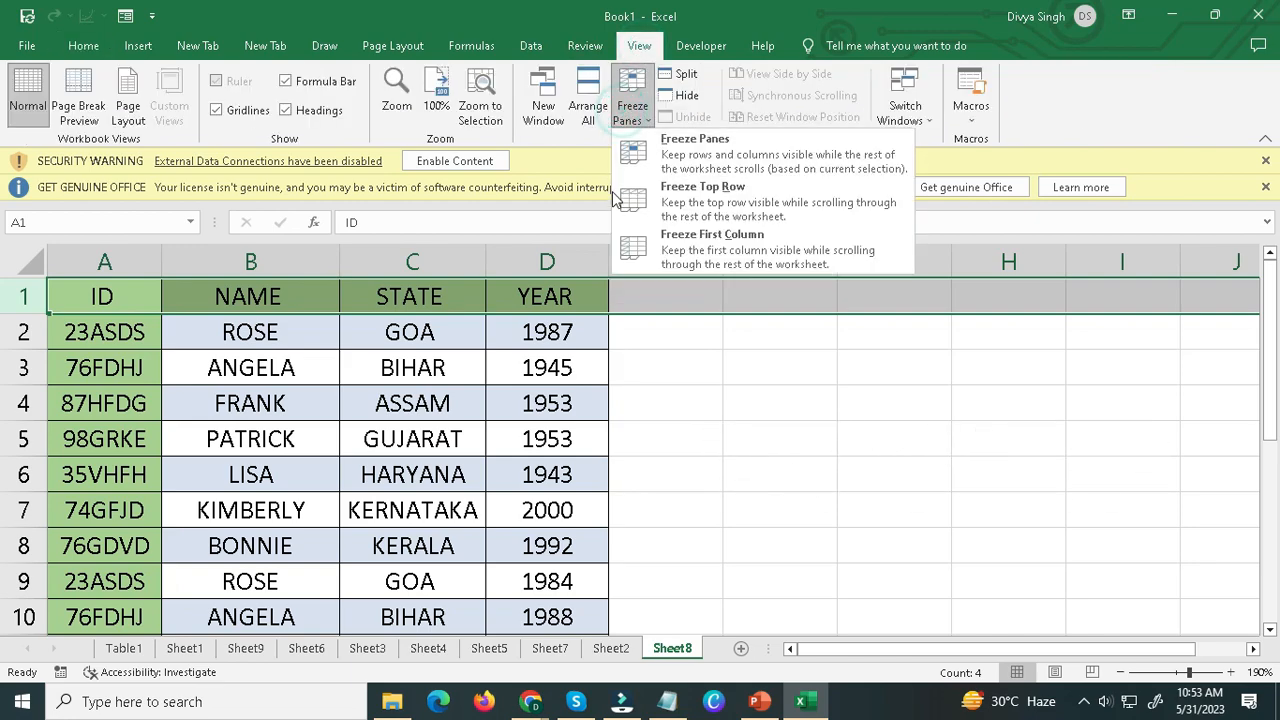
pyautogui.click(703, 198)
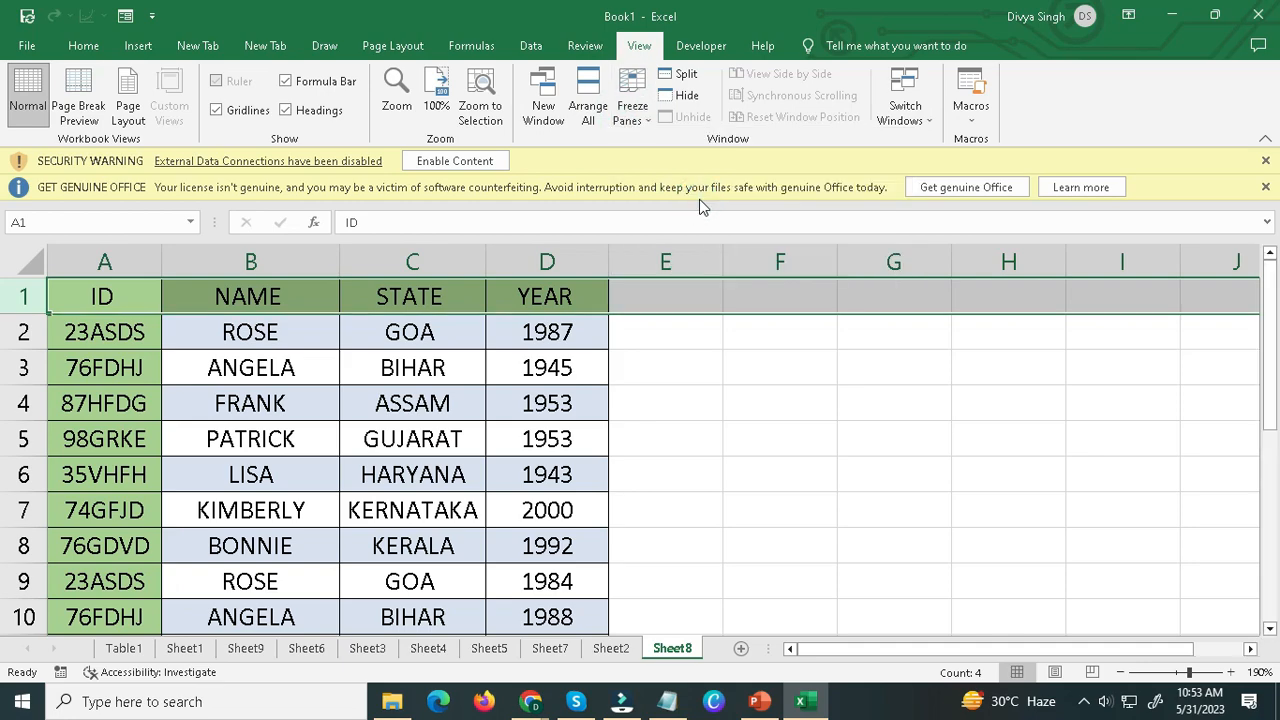
pyautogui.click(100, 296)
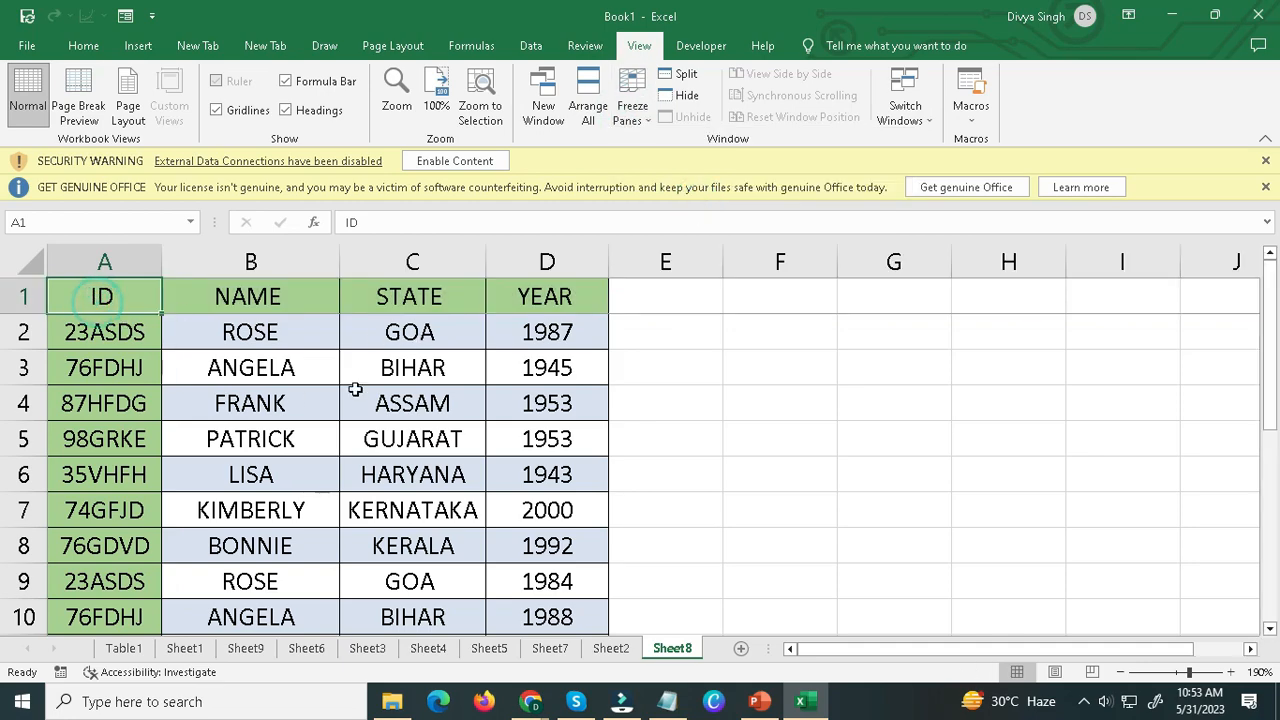
# Check that the header row of Sheet8 stays in view while moving through the rows, and select row 1.
pyautogui.scroll(-2, 355, 389)
pyautogui.scroll(-3, 352, 392)
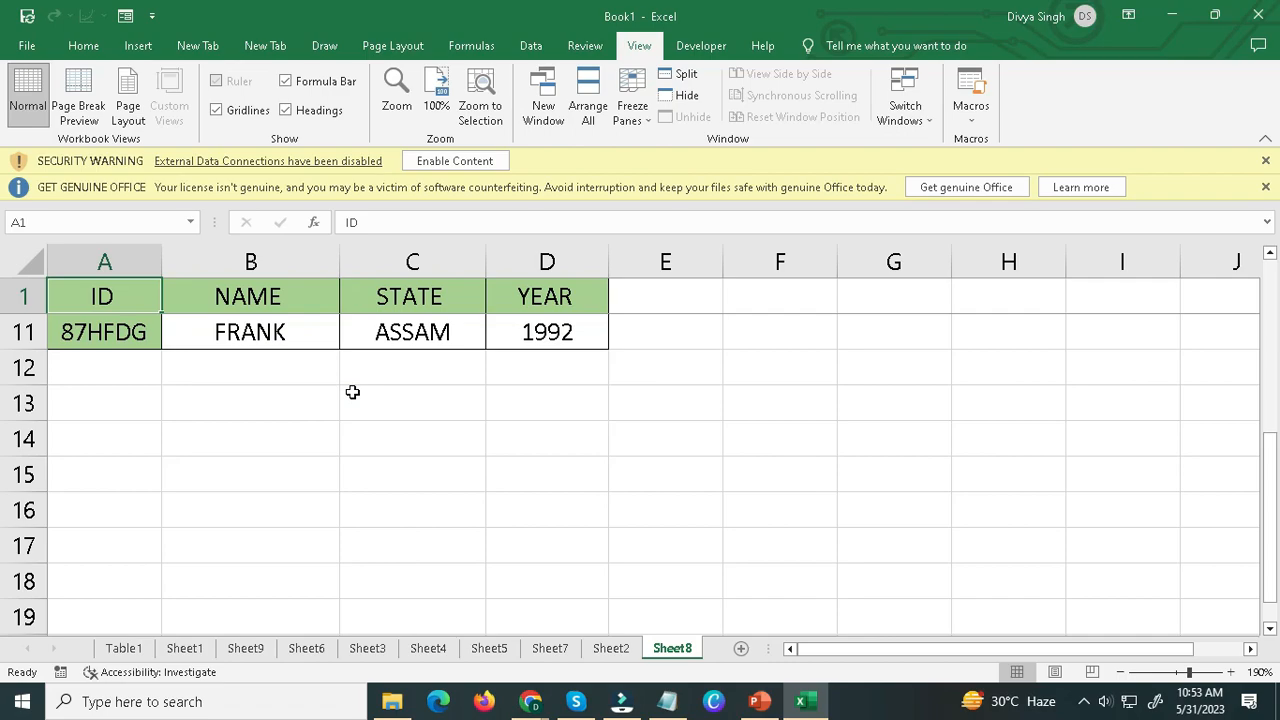
pyautogui.scroll(1, 230, 340)
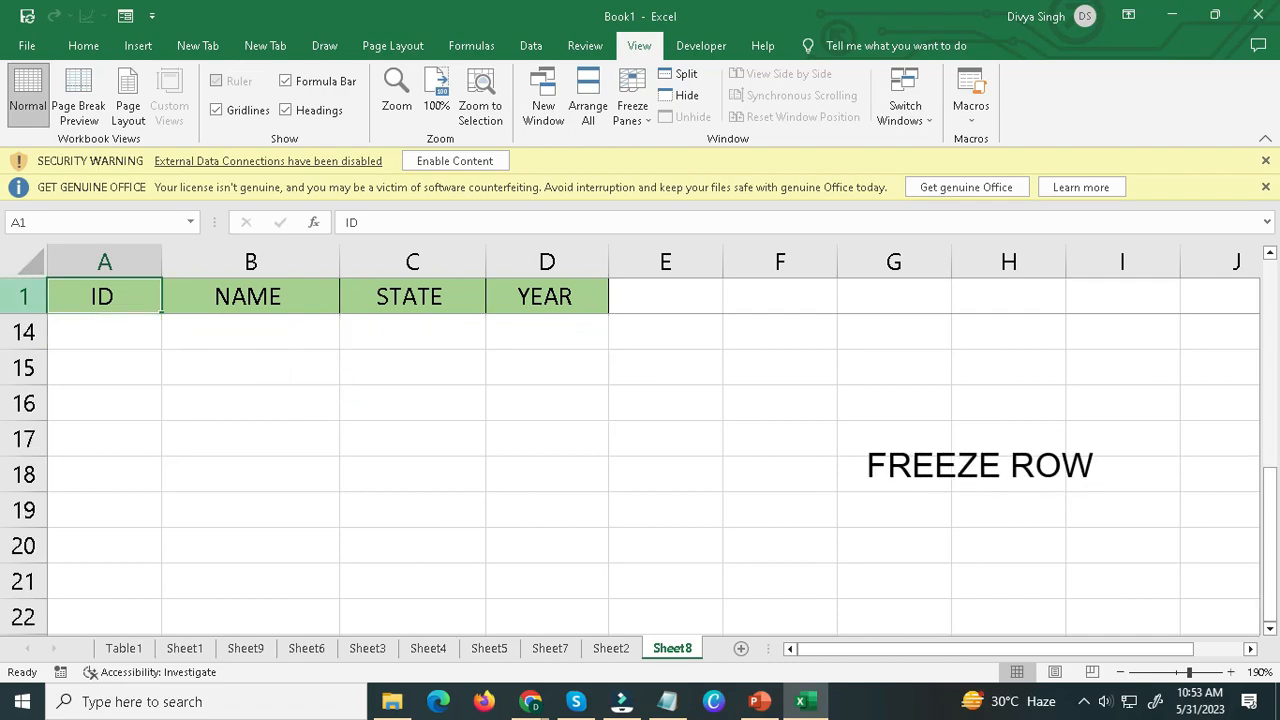
pyautogui.click(23, 296)
pyautogui.scroll(4, 221, 355)
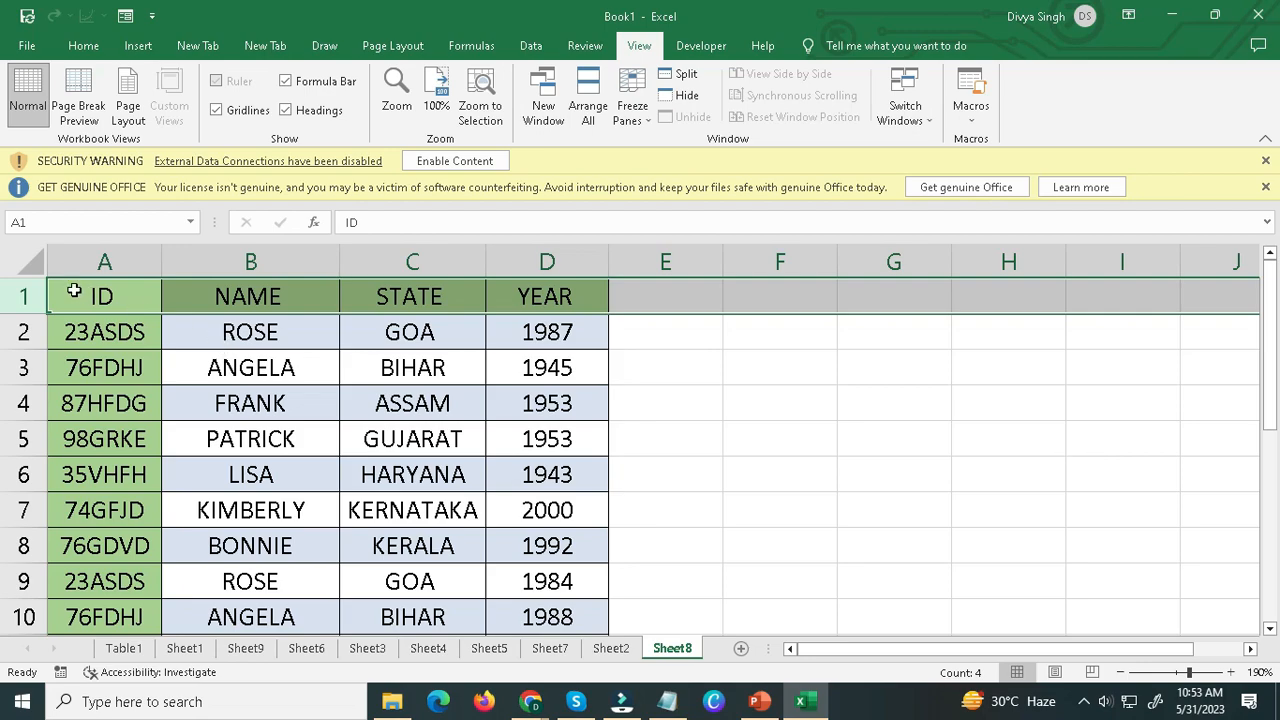
# Freeze the first column of Sheet8 so the ID column stays in view.
pyautogui.click(92, 261)
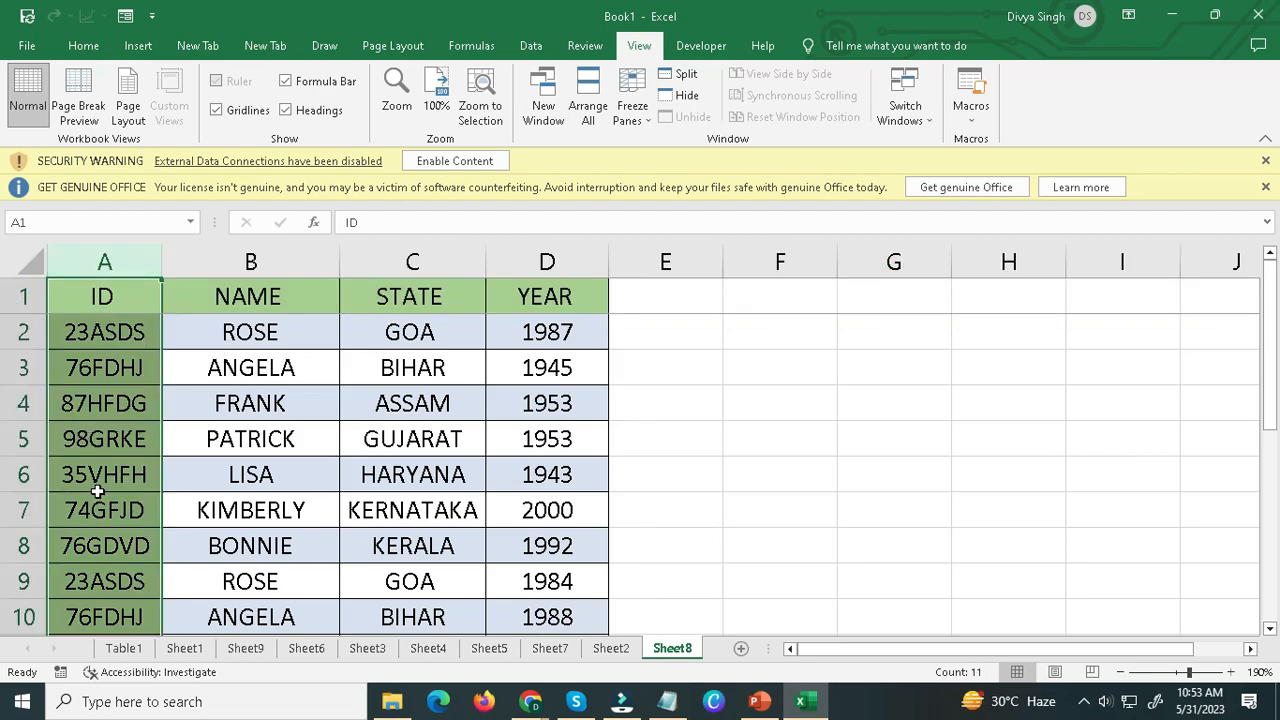
pyautogui.moveTo(984, 649)
pyautogui.mouseDown()
pyautogui.moveTo(1046, 649)
pyautogui.moveTo(965, 647)
pyautogui.mouseUp()
pyautogui.click(632, 112)
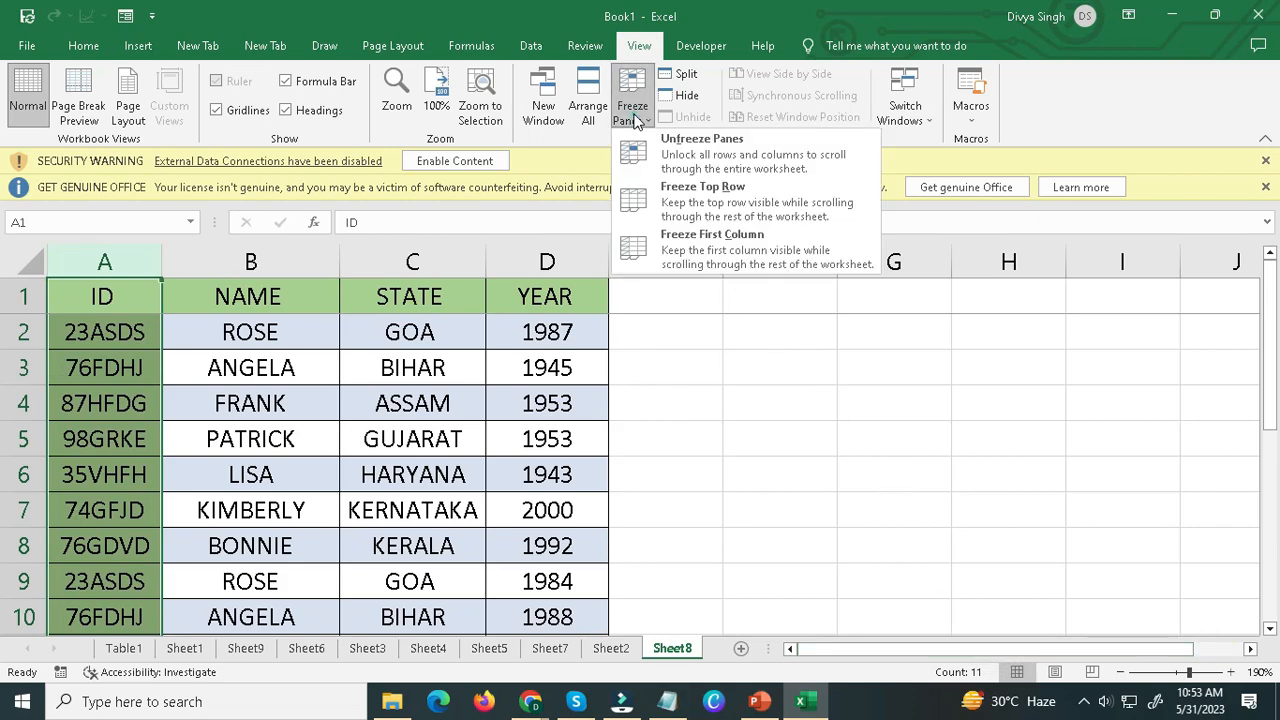
pyautogui.click(715, 256)
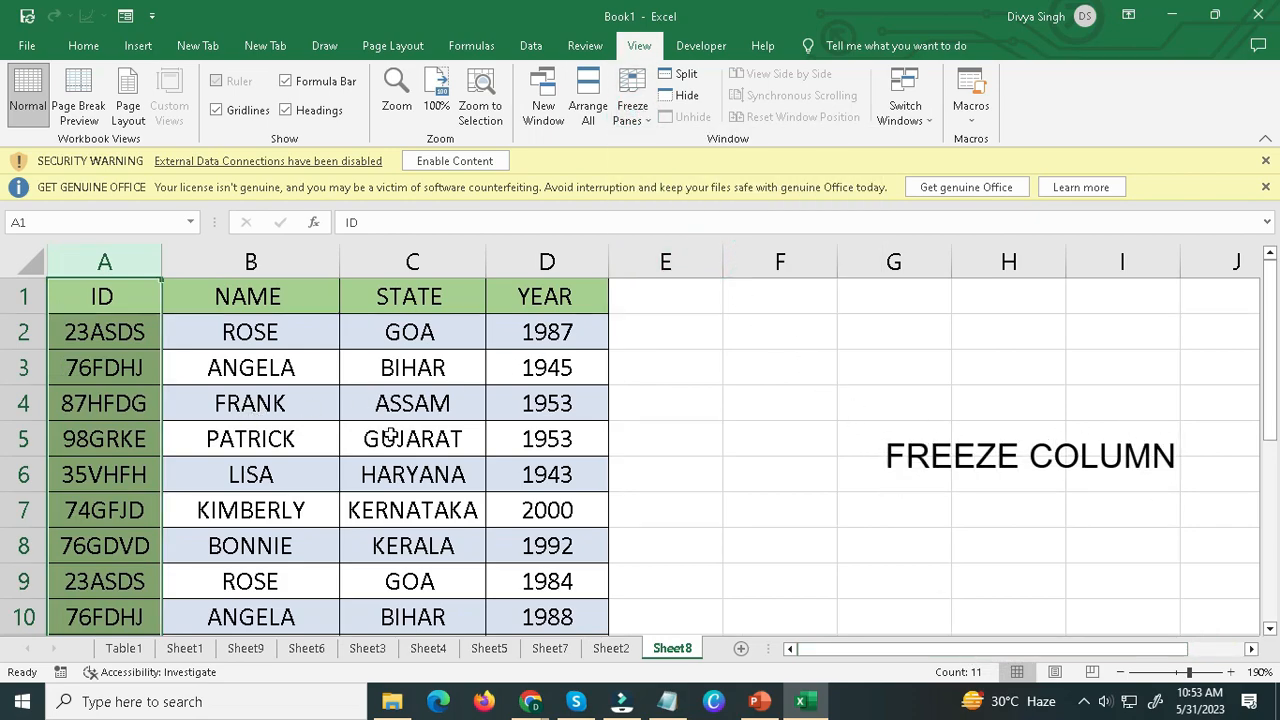
# Check whether the ID column and the header row stay in view while moving across the columns and rows of Sheet8.
pyautogui.moveTo(1089, 649); pyautogui.dragTo(1218, 660)
pyautogui.click(1250, 651)
pyautogui.click(1250, 651)
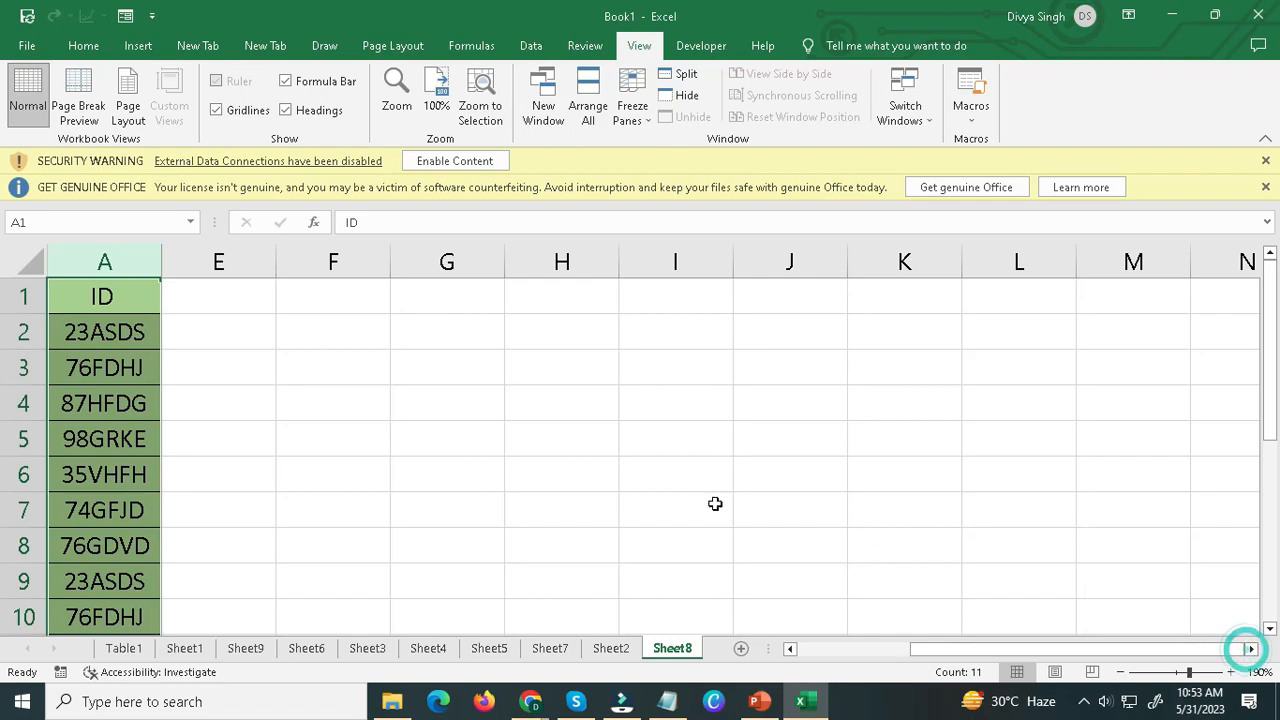
pyautogui.click(326, 405)
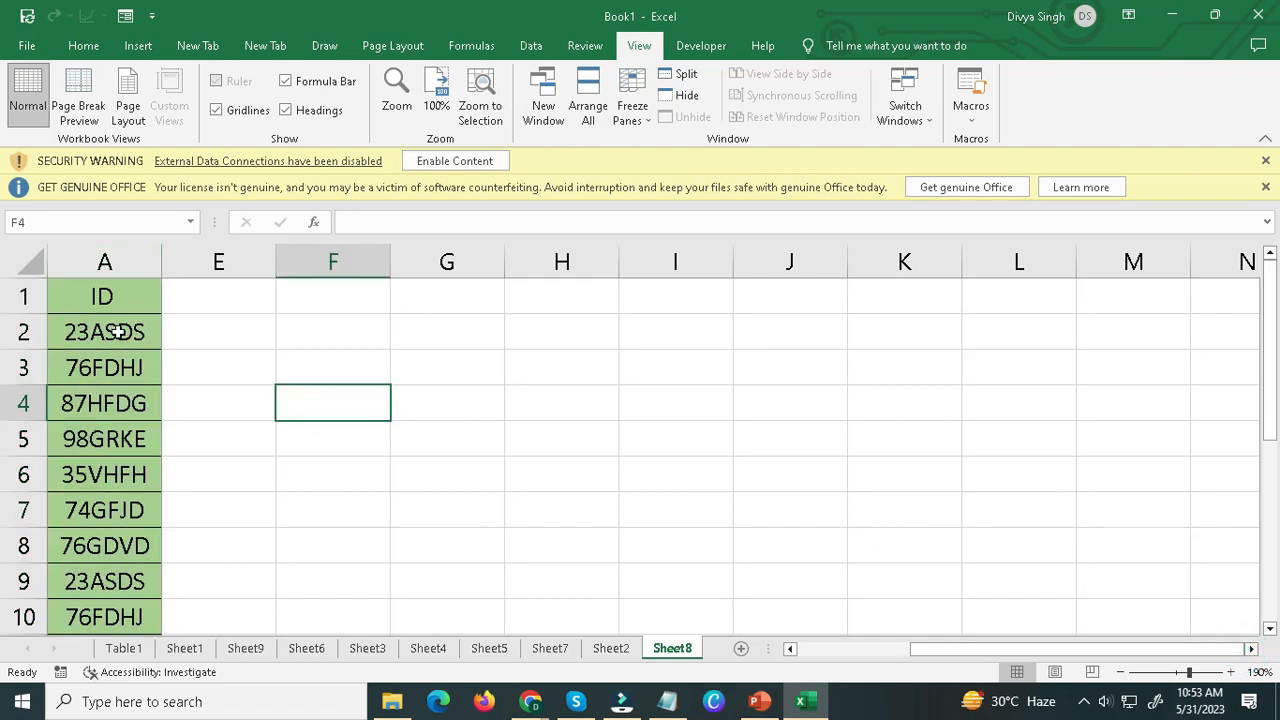
pyautogui.moveTo(1021, 650); pyautogui.dragTo(900, 650)
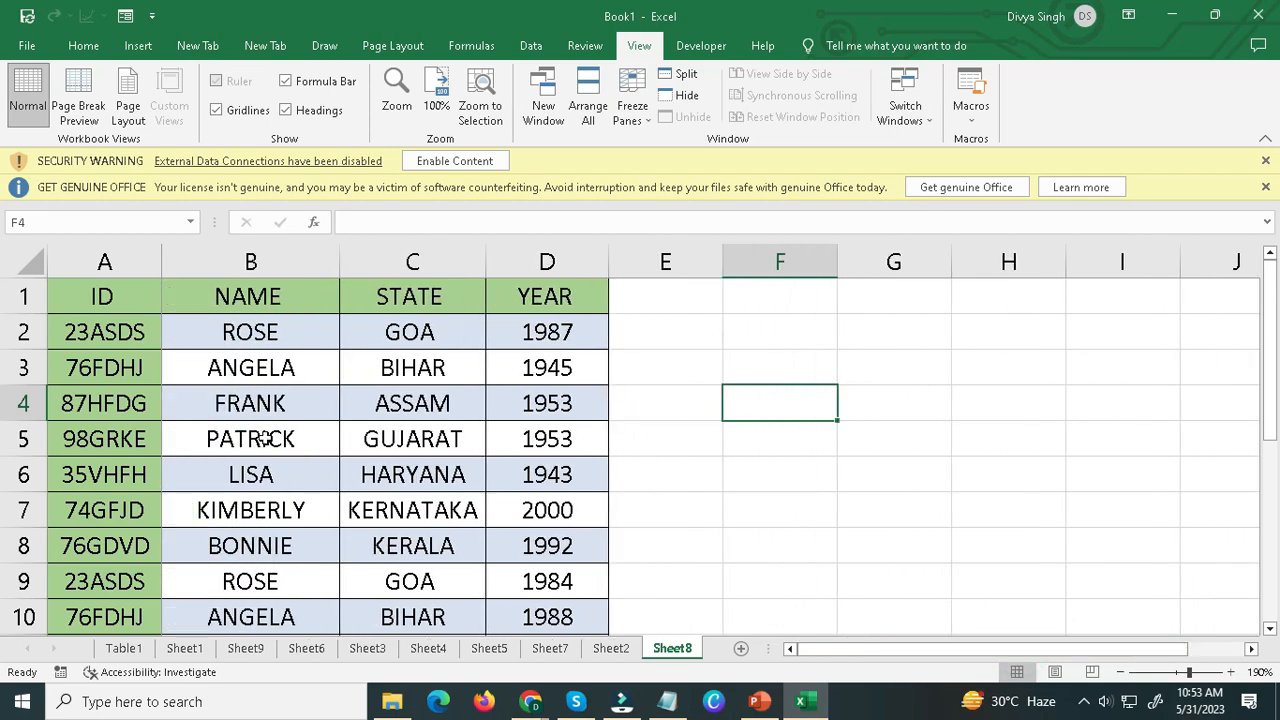
pyautogui.click(117, 297)
pyautogui.scroll(-1, 528, 468)
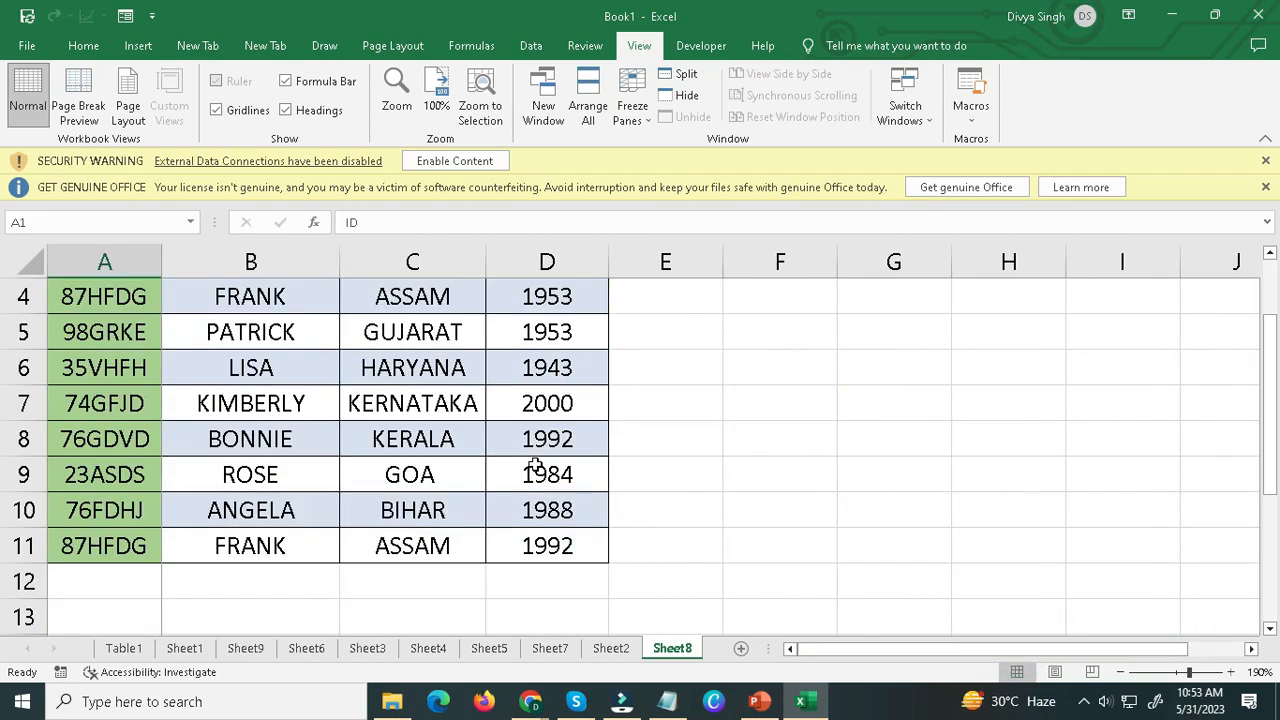
pyautogui.scroll(1, 520, 467)
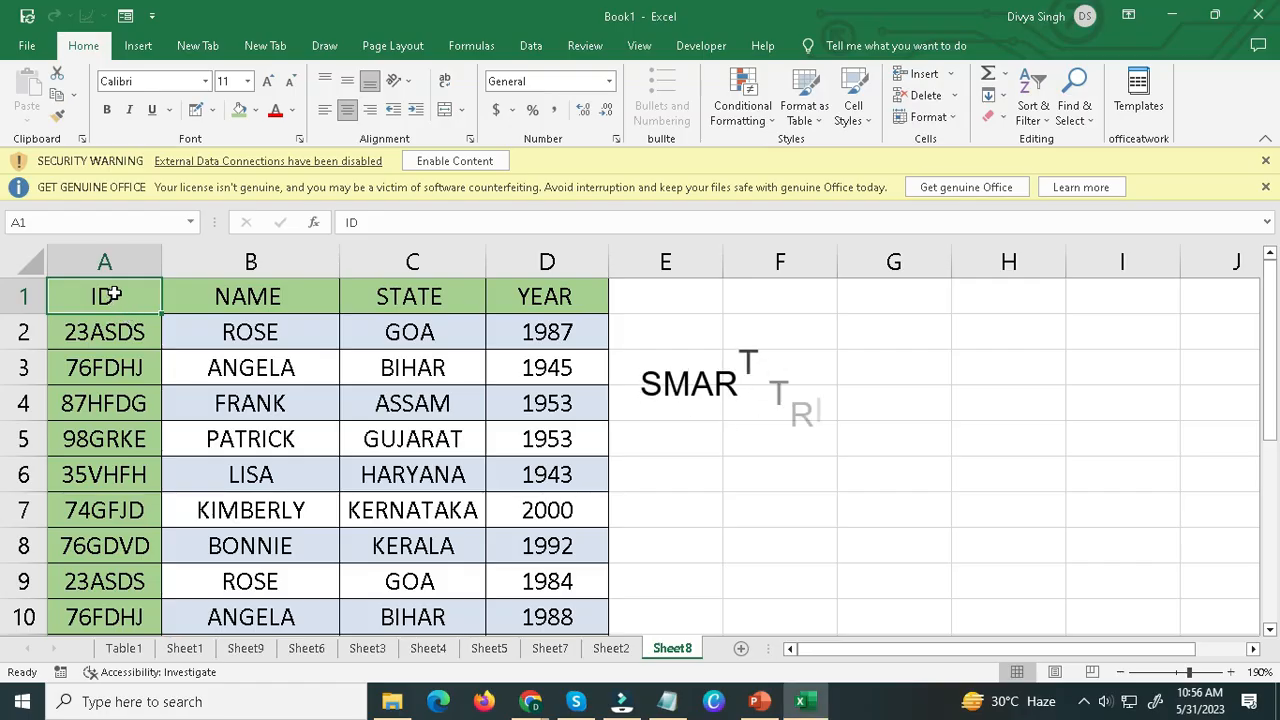
# Convert the Sheet8 data in A1:D11 into a table, keeping the option that the table has headers.
pyautogui.moveTo(106, 294); pyautogui.dragTo(563, 620)
pyautogui.click(562, 543)
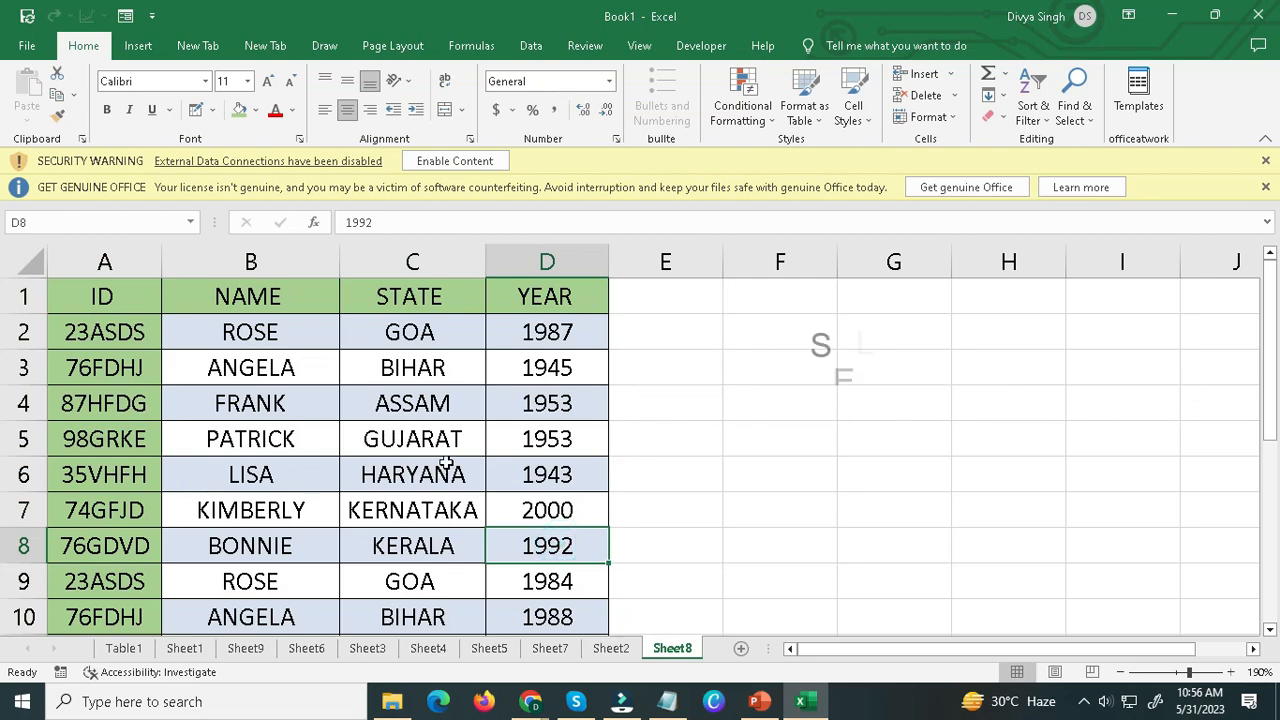
pyautogui.hotkey('ctrl', 'a')
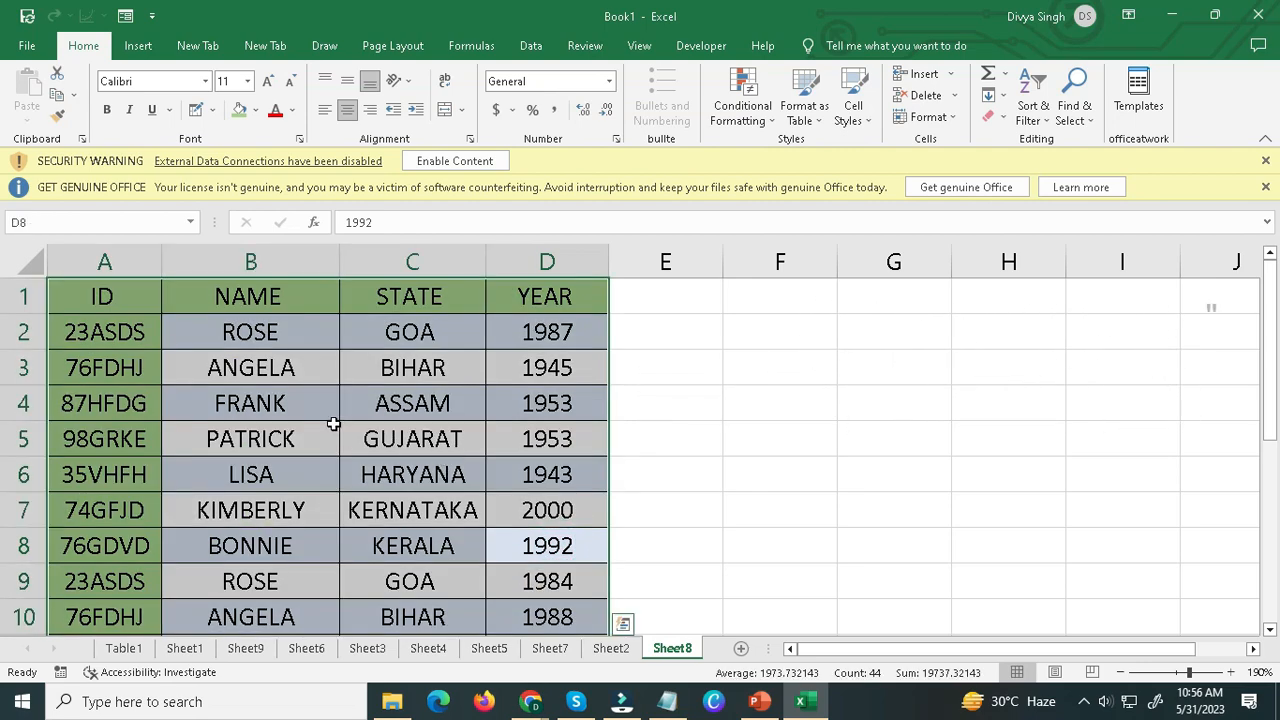
pyautogui.hotkey('ctrl', 't')
pyautogui.click(651, 478)
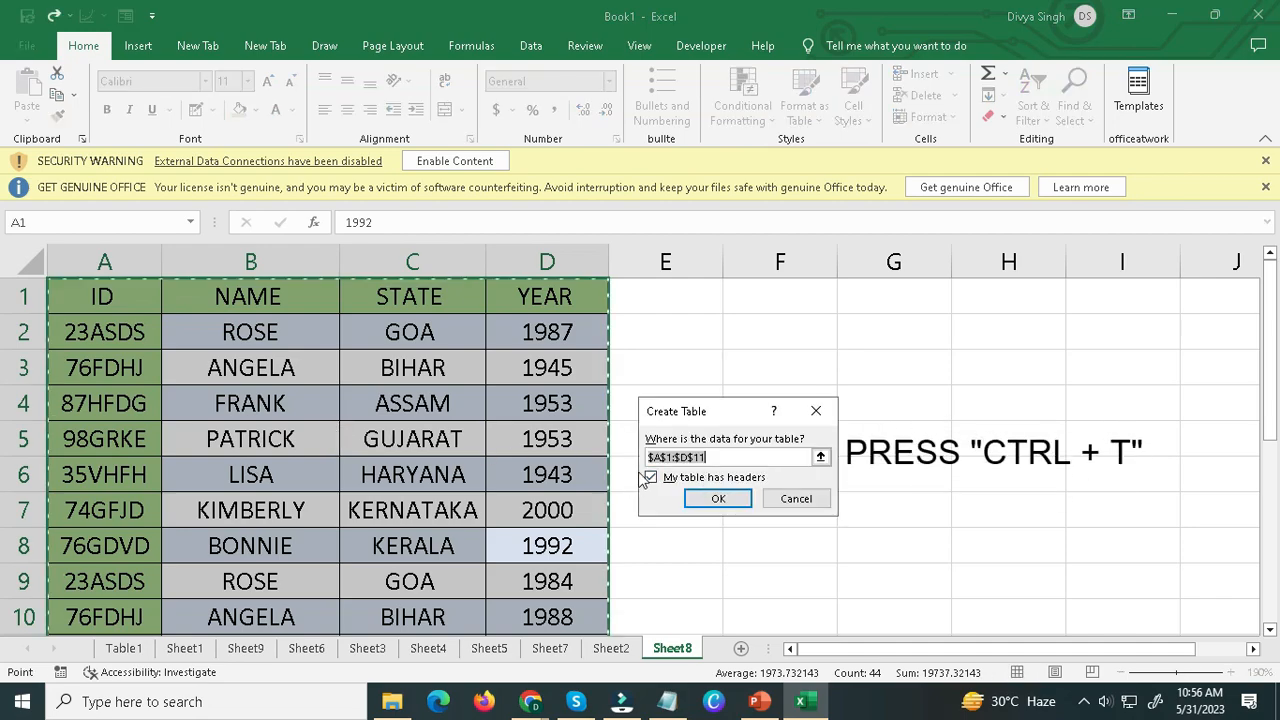
pyautogui.click(651, 478)
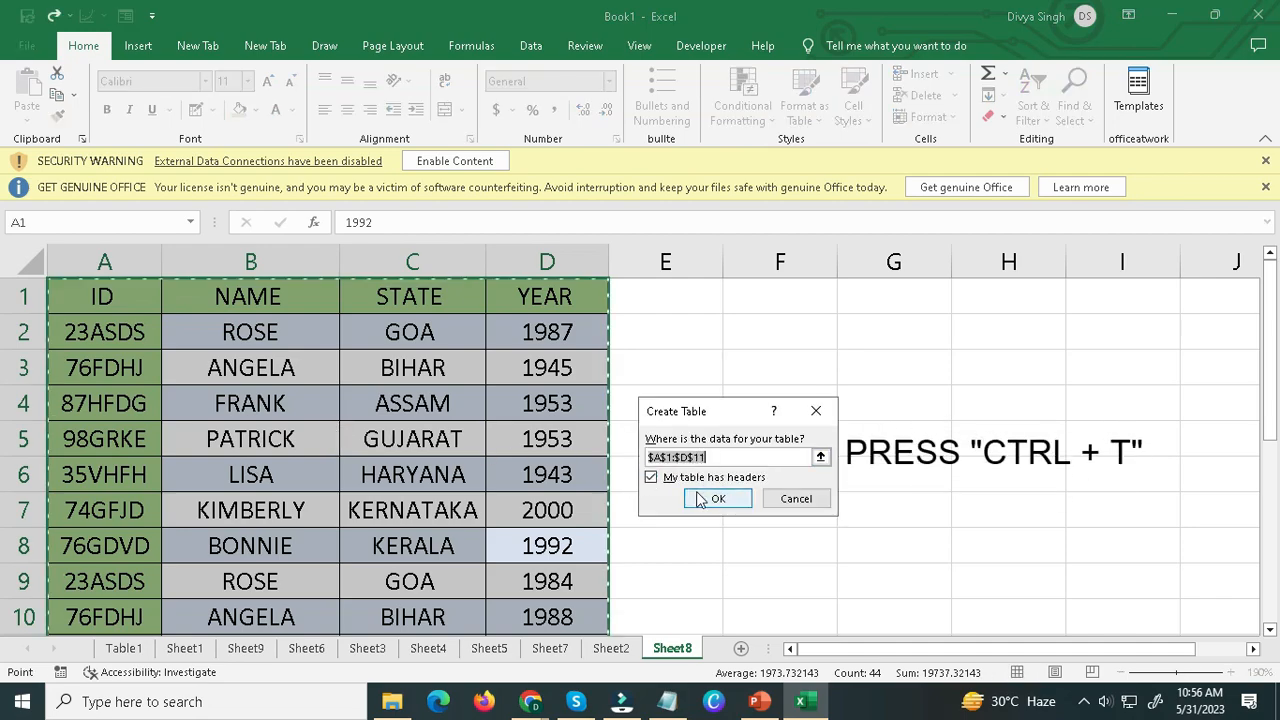
pyautogui.click(712, 500)
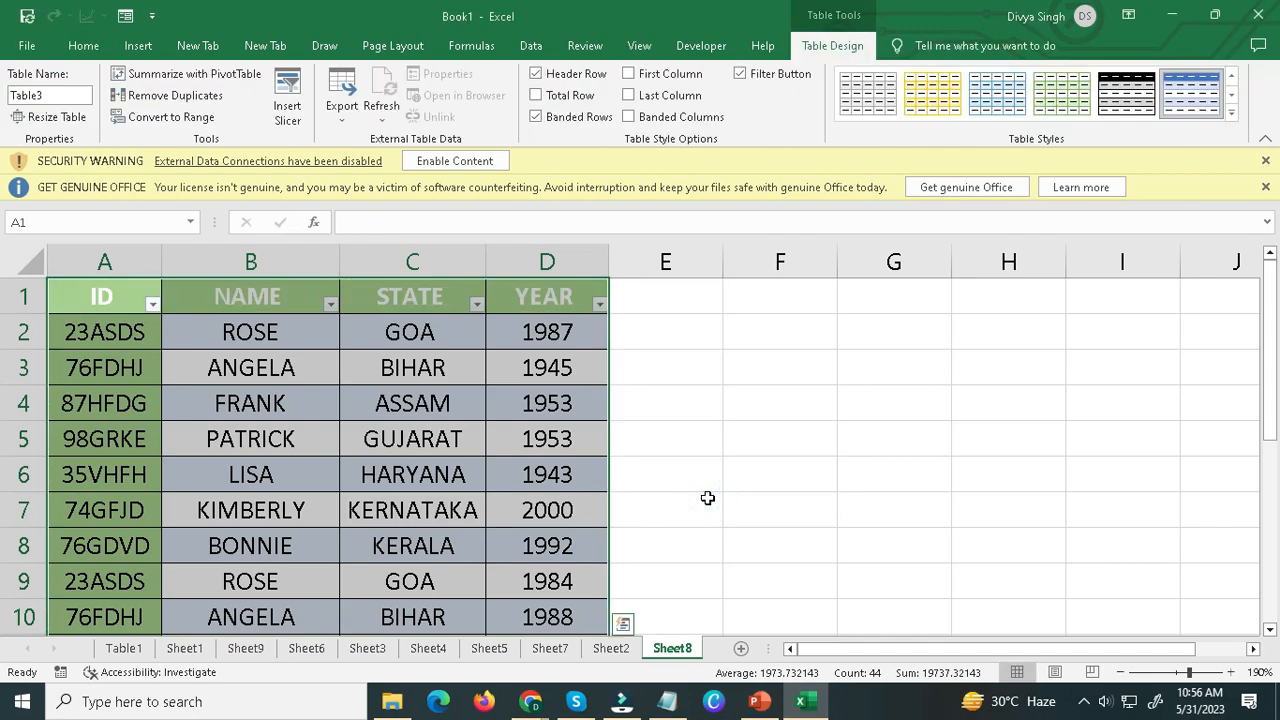
# Try several table styles on the Sheet8 table and apply the blue banded style from the first Medium row.
pyautogui.click(910, 108)
pyautogui.click(1009, 108)
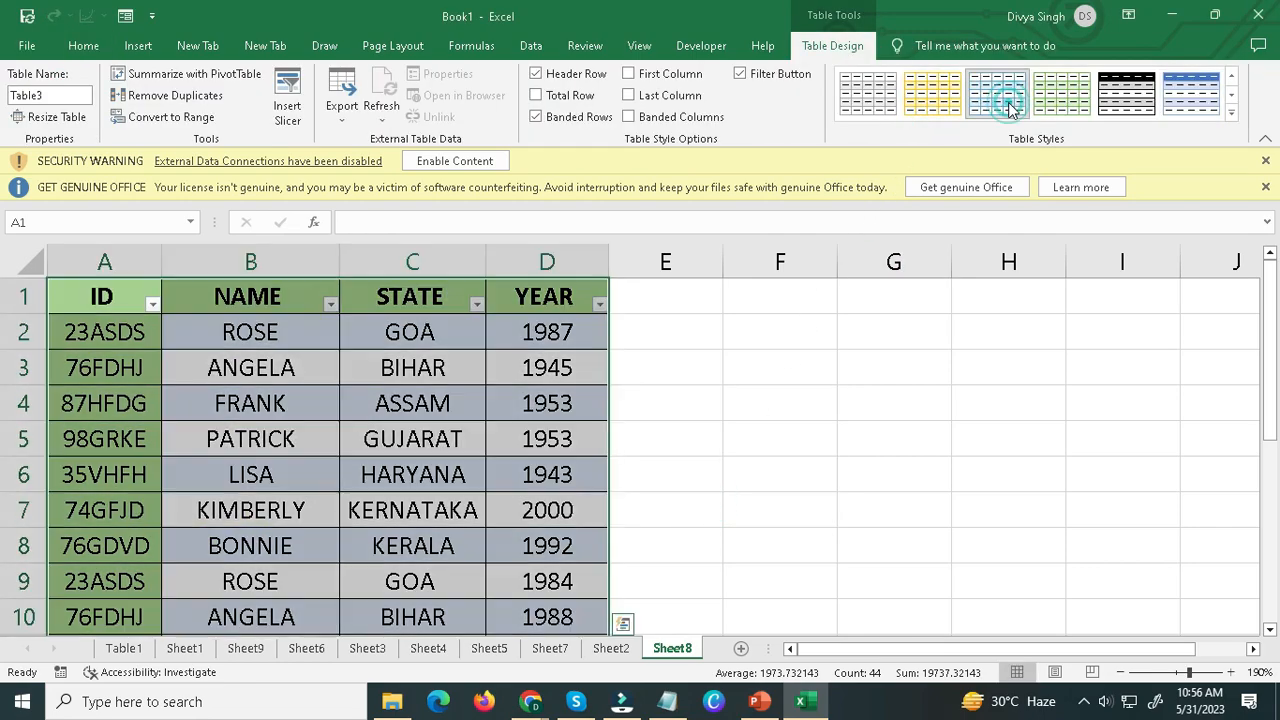
pyautogui.click(1073, 106)
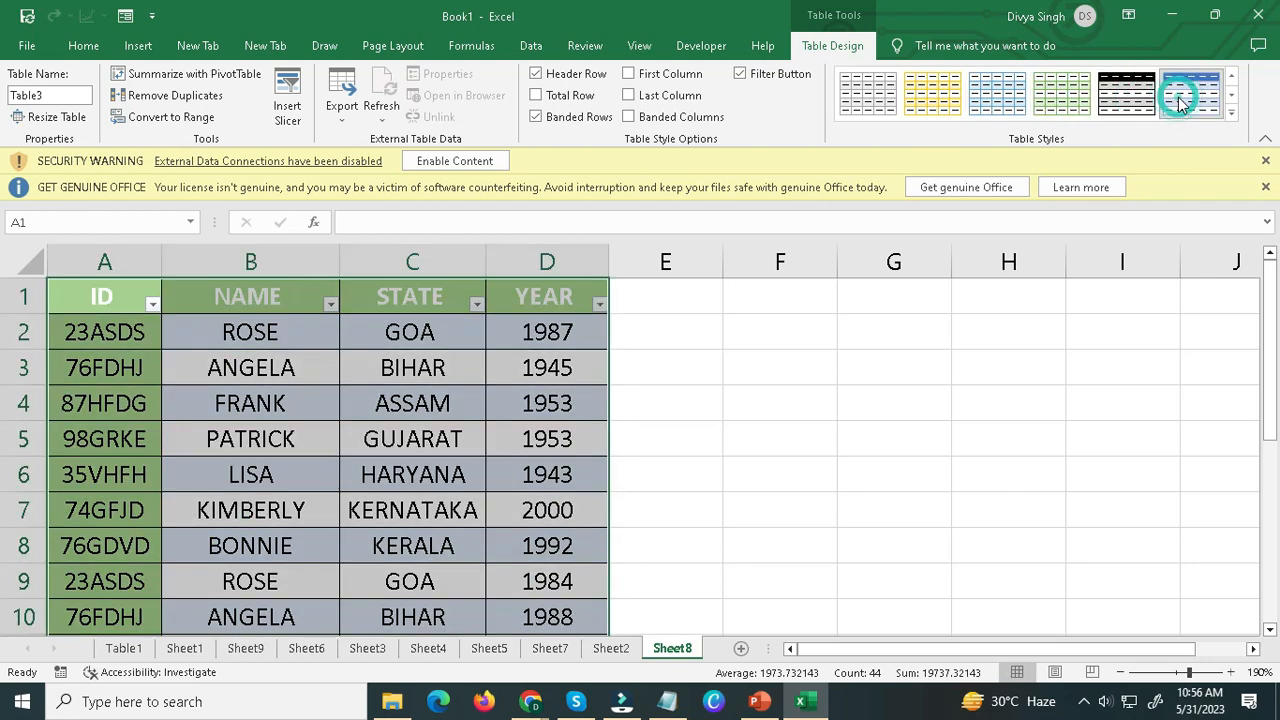
pyautogui.click(1232, 112)
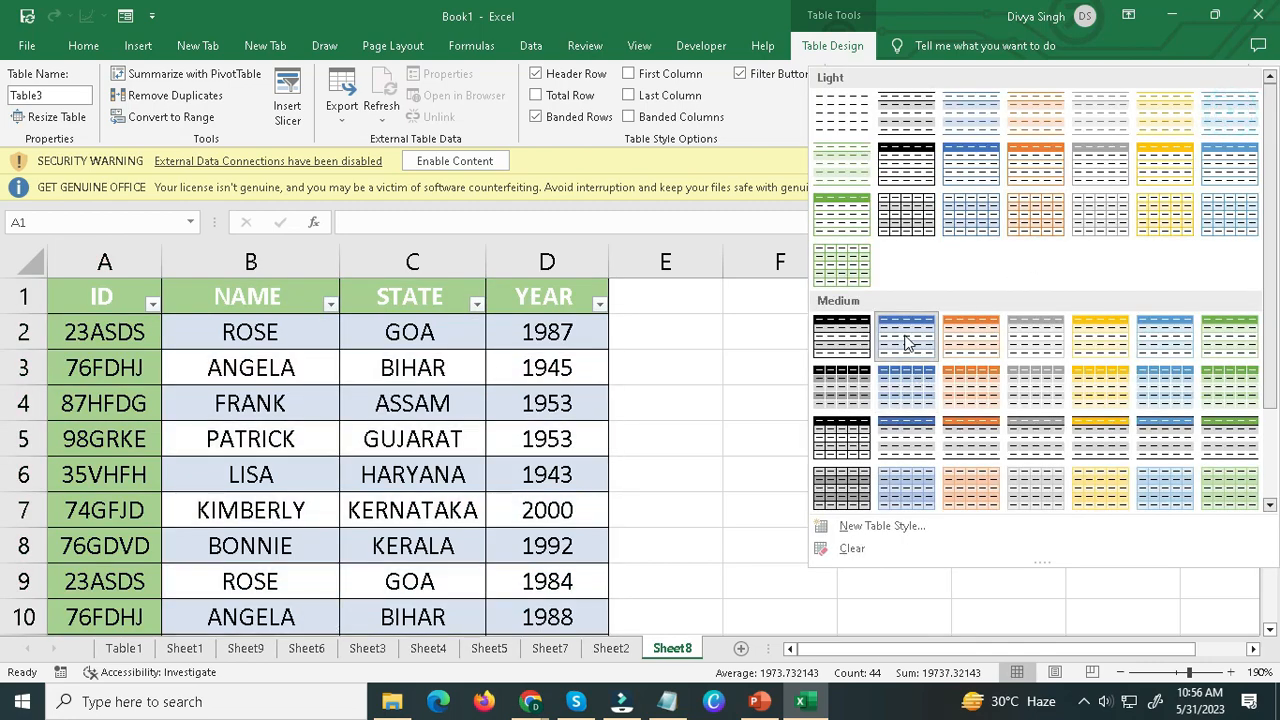
pyautogui.click(907, 336)
pyautogui.click(353, 427)
# Check whether the ID, NAME, STATE and YEAR headers of the table stay in view while moving through the rows.
pyautogui.moveTo(72, 298); pyautogui.dragTo(509, 292)
pyautogui.click(509, 292)
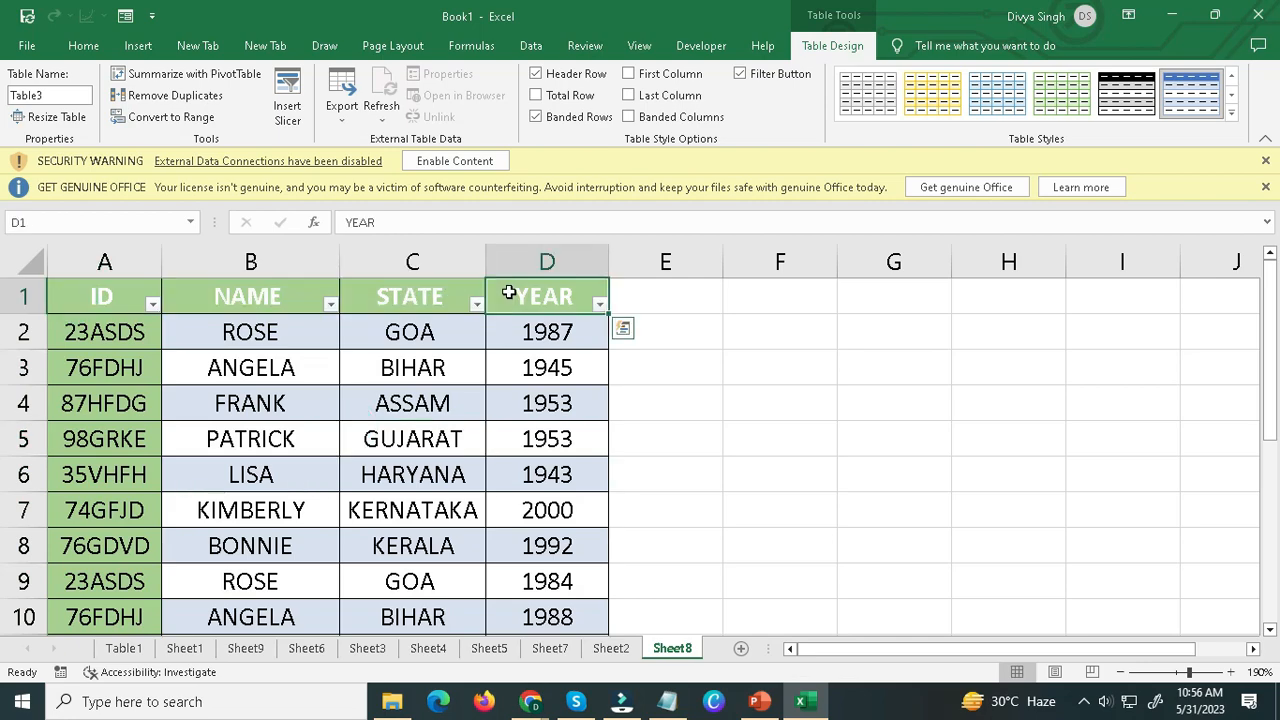
pyautogui.click(71, 298)
pyautogui.scroll(-1, 402, 440)
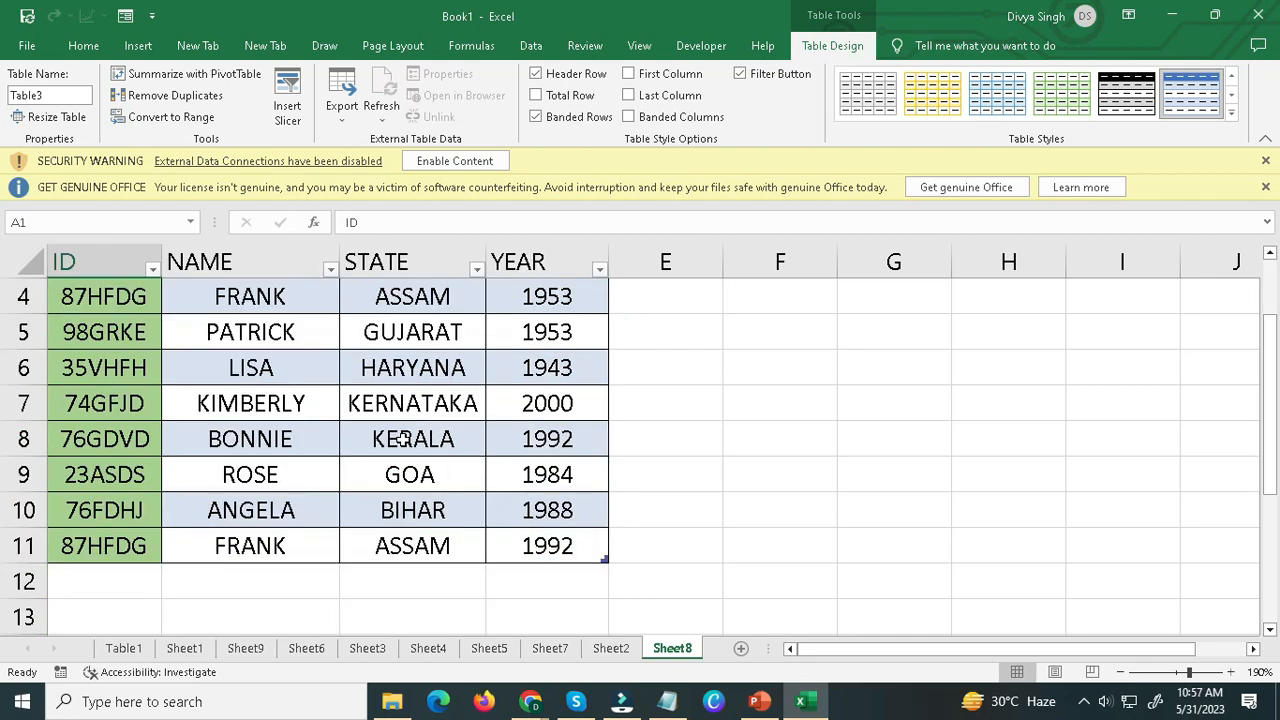
pyautogui.scroll(-2, 392, 428)
pyautogui.scroll(-1, 392, 428)
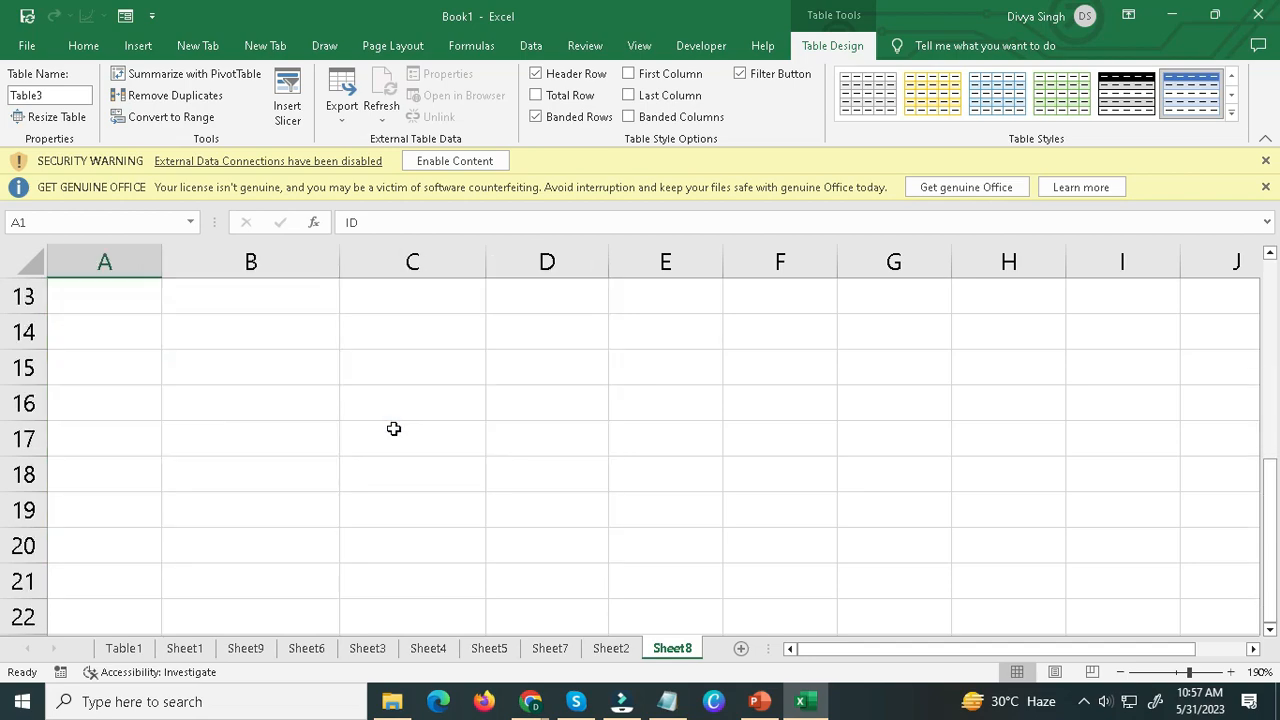
pyautogui.scroll(2, 393, 428)
pyautogui.scroll(-4, 355, 409)
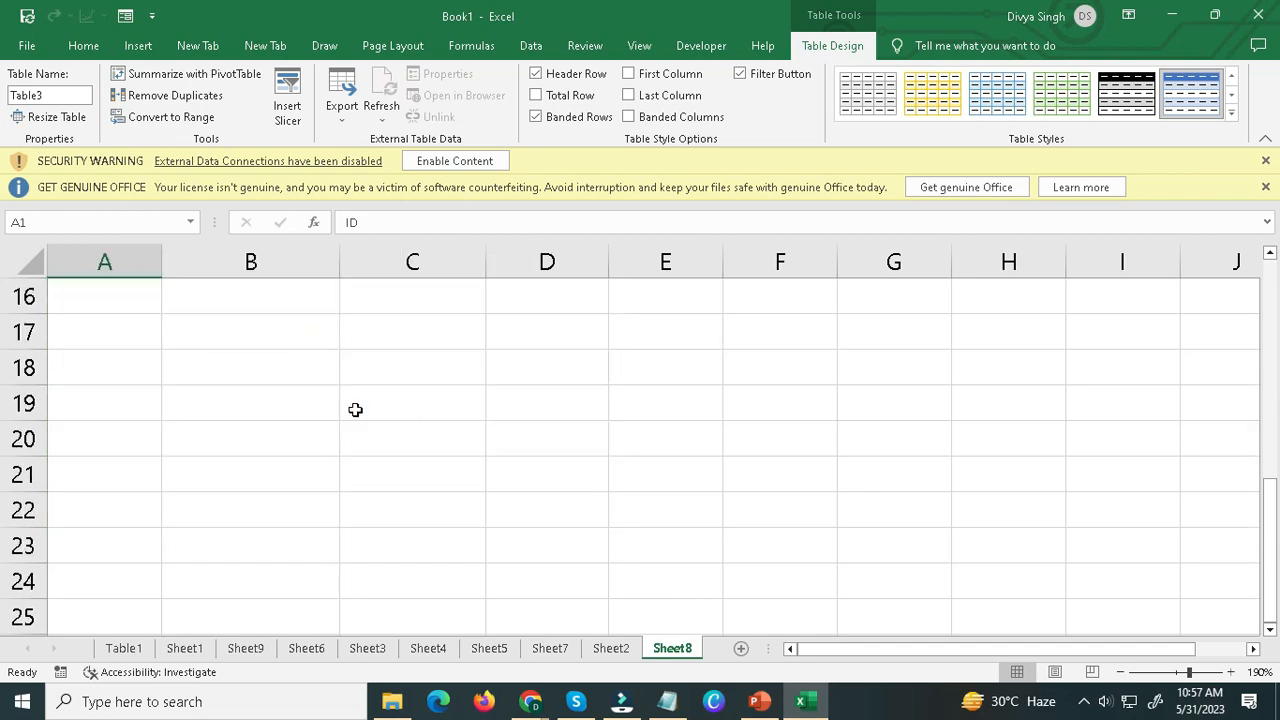
pyautogui.scroll(4, 354, 411)
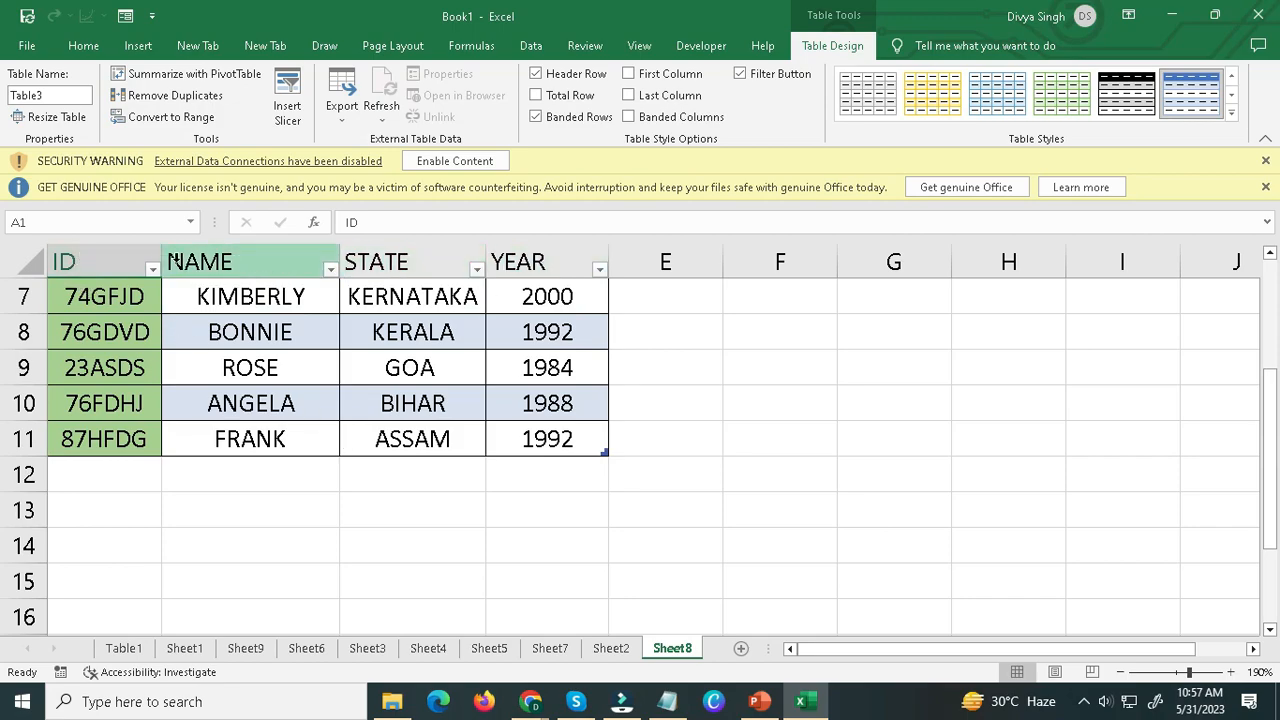
pyautogui.scroll(2, 270, 403)
pyautogui.scroll(-2, 270, 410)
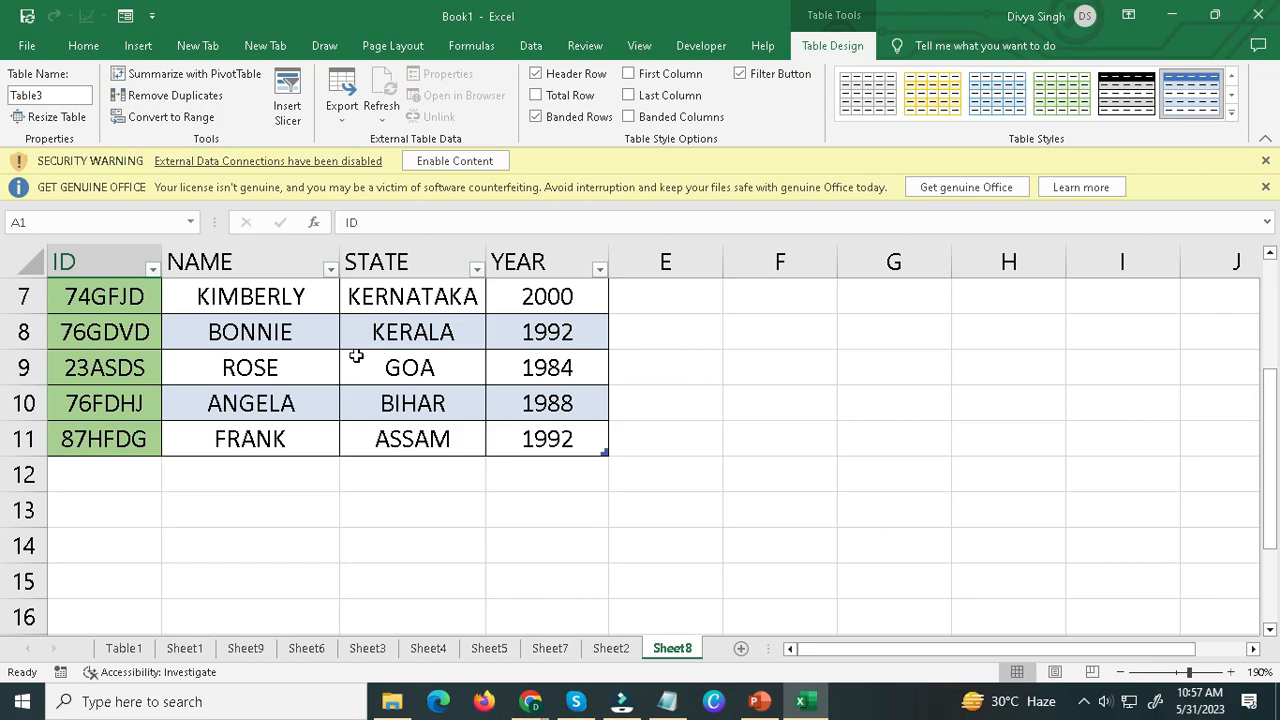
pyautogui.scroll(2, 370, 377)
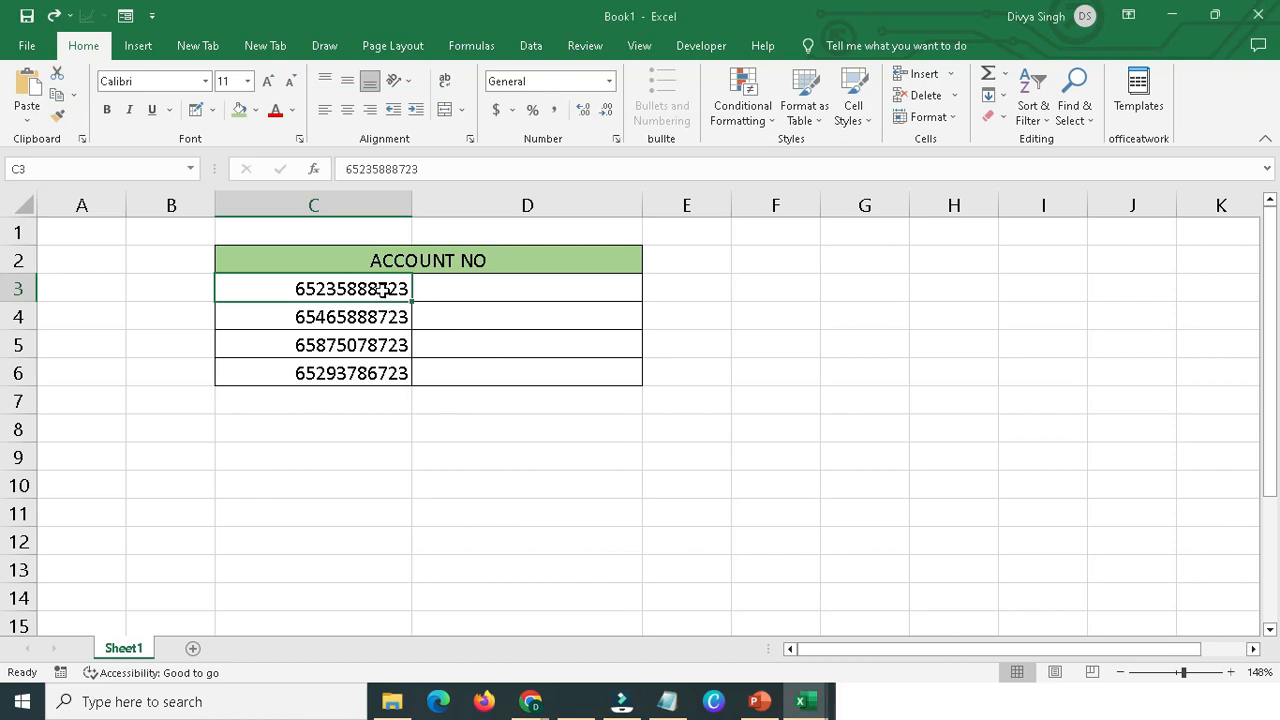
# Examine the ACCOUNT NO header in C2:D2 and the account numbers in C3:C6.
pyautogui.click(385, 262)
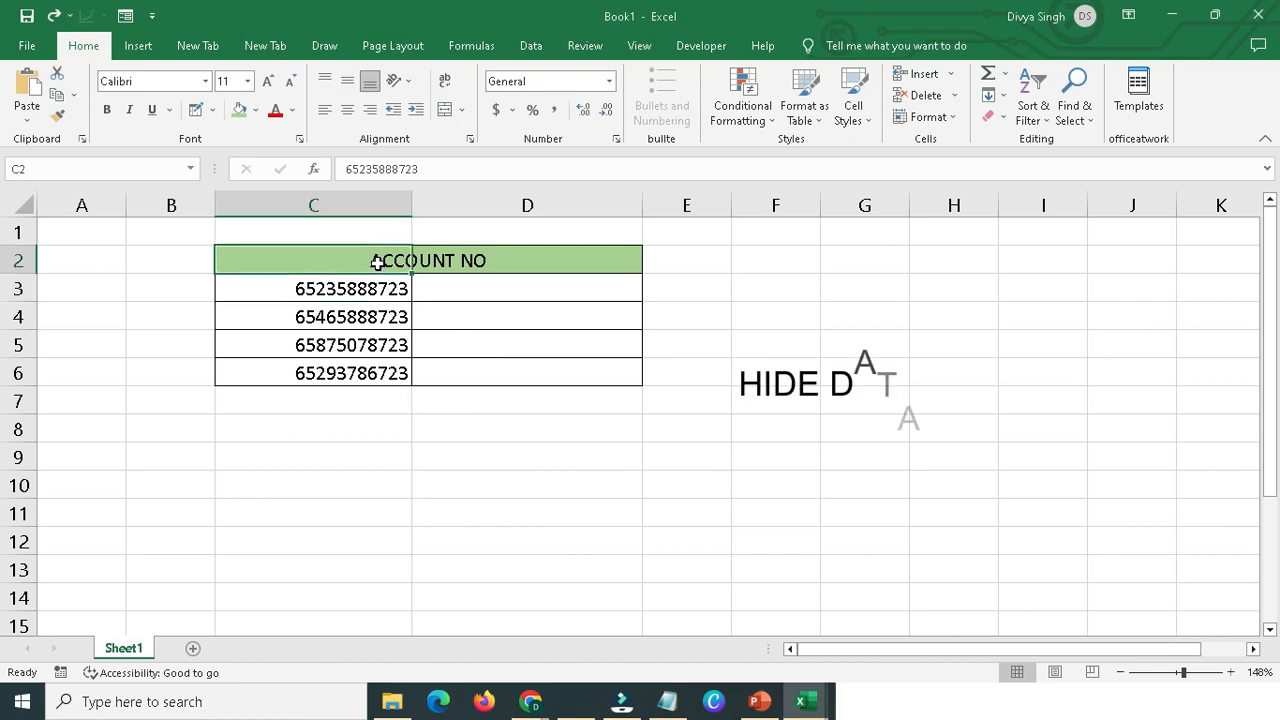
pyautogui.moveTo(357, 256); pyautogui.dragTo(445, 256)
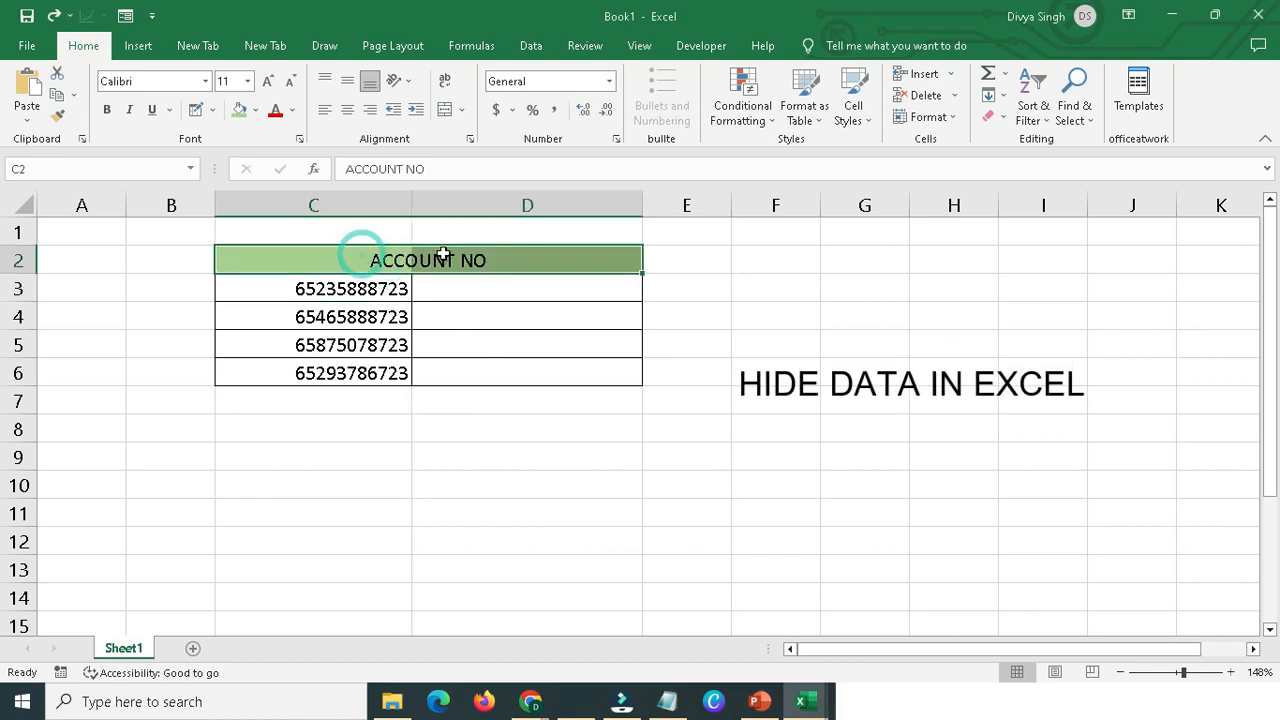
pyautogui.click(314, 270)
pyautogui.moveTo(310, 288); pyautogui.dragTo(326, 371)
# Enter =LEFT(C3,3)&"***"&RIGHT(C3,3) in D3 to mask the first account number, and clear the cell.
pyautogui.click(480, 287)
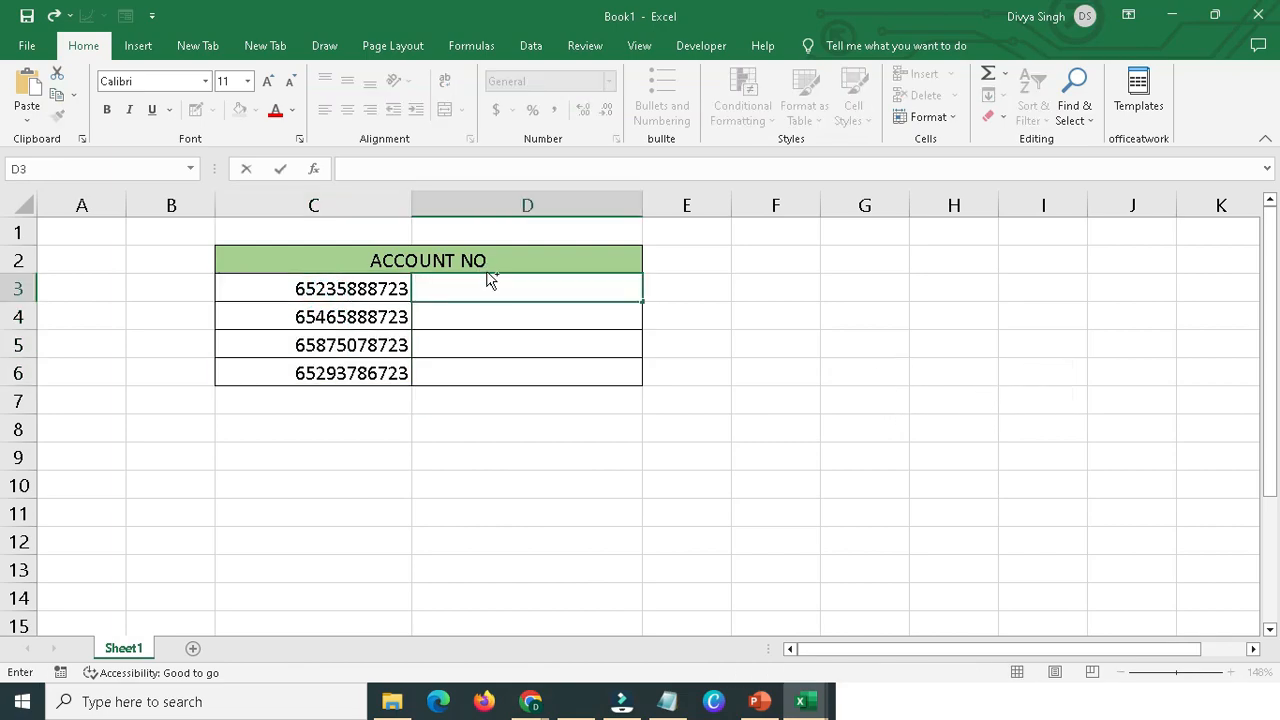
pyautogui.write('652***723')
pyautogui.press('Return')
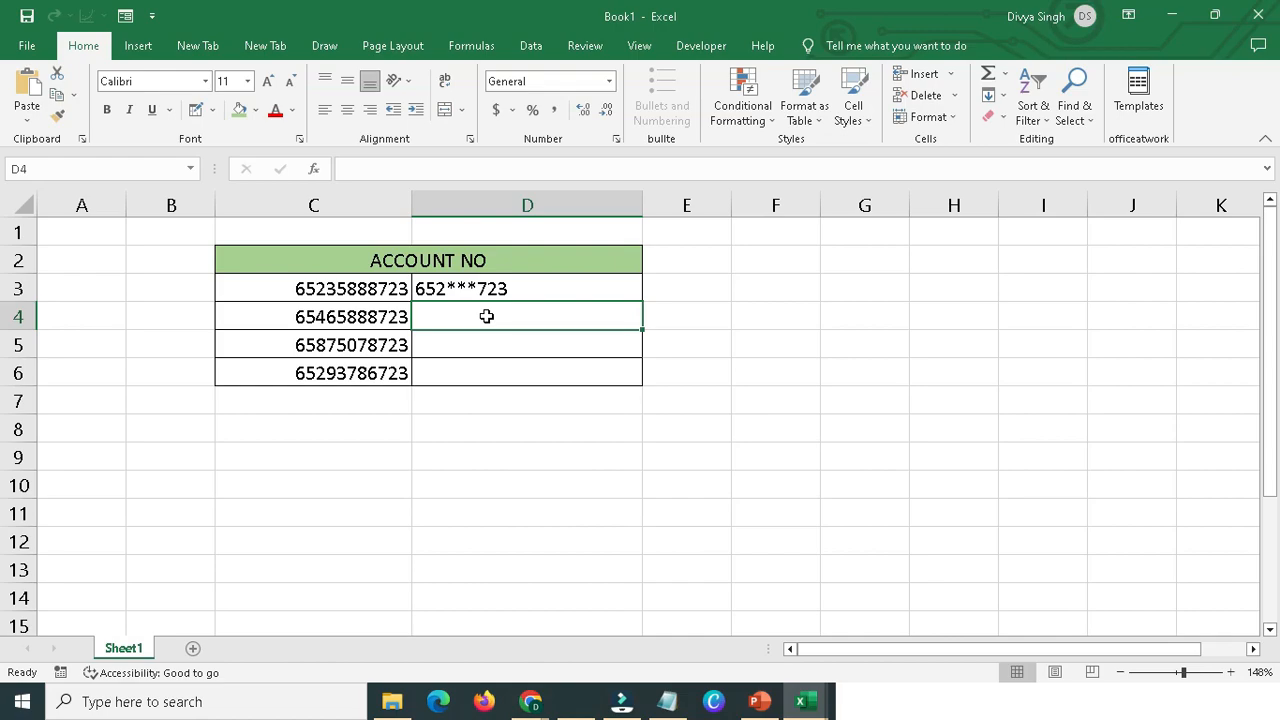
pyautogui.click(490, 295)
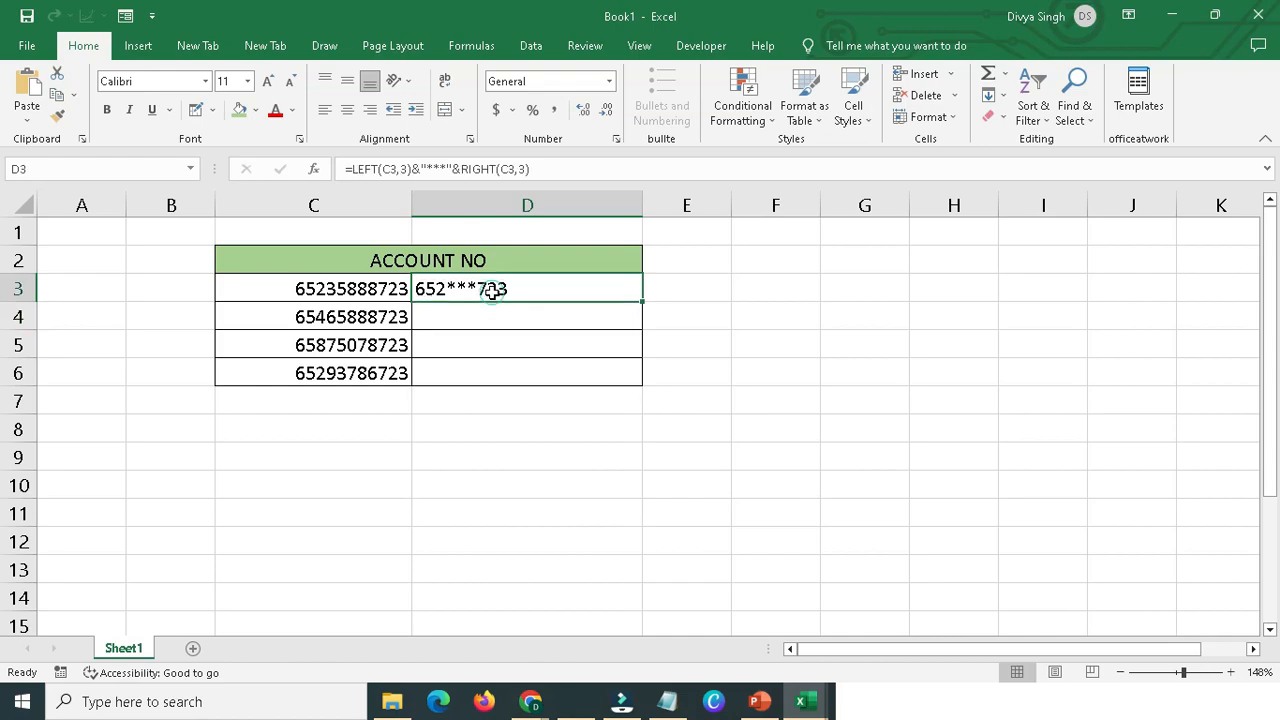
pyautogui.press('F2')
pyautogui.press('BackSpace')
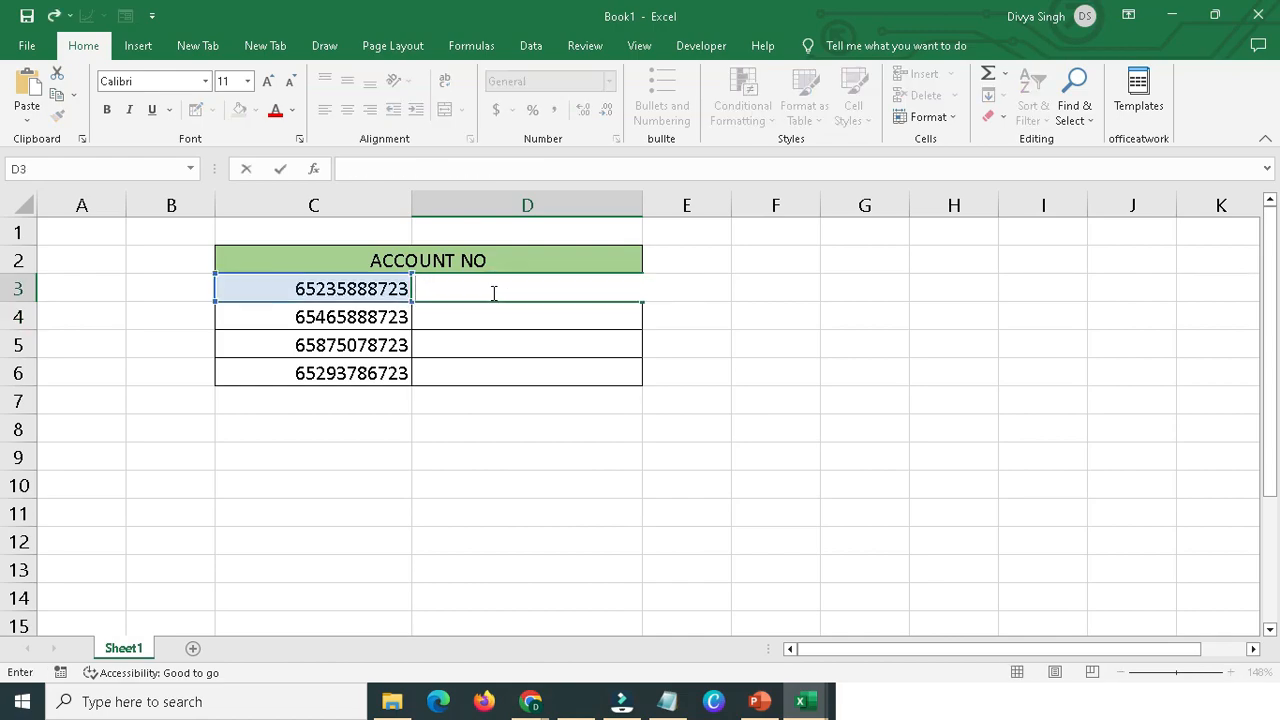
# Start the masking formula in D3 with =LEFT(C3,3) to take the account number's first three digits.
pyautogui.write('=')
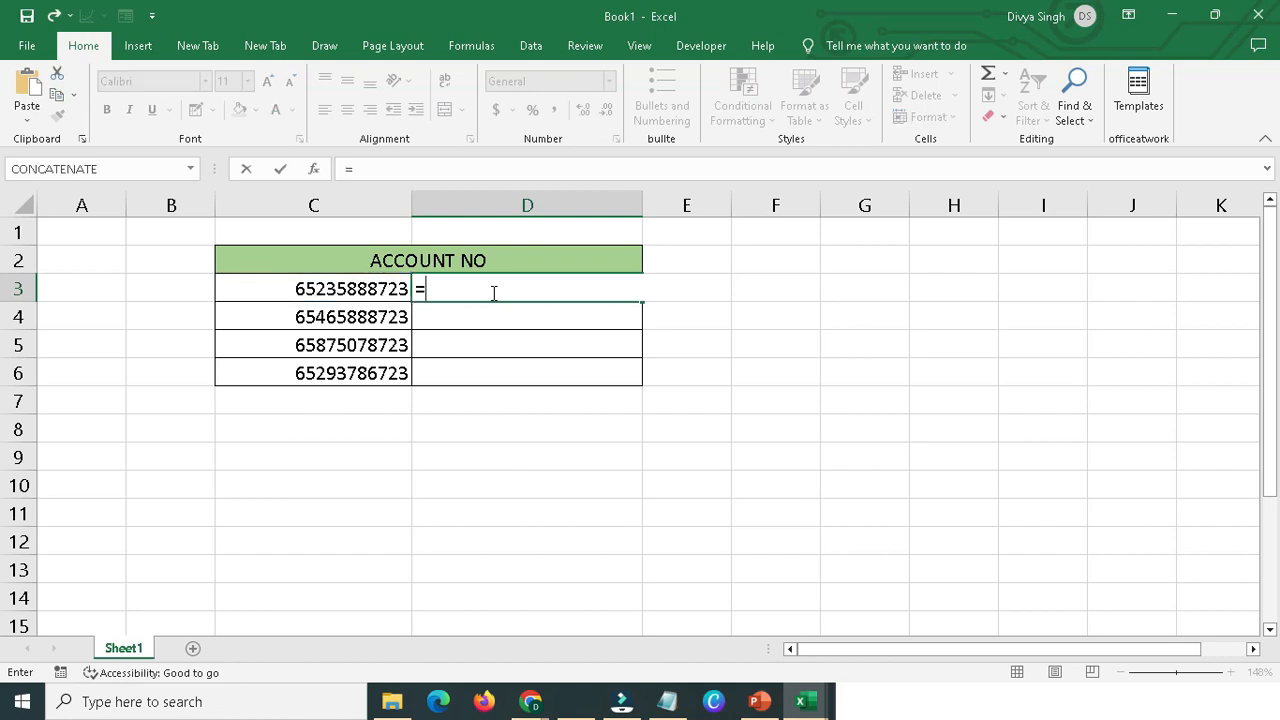
pyautogui.write('le')
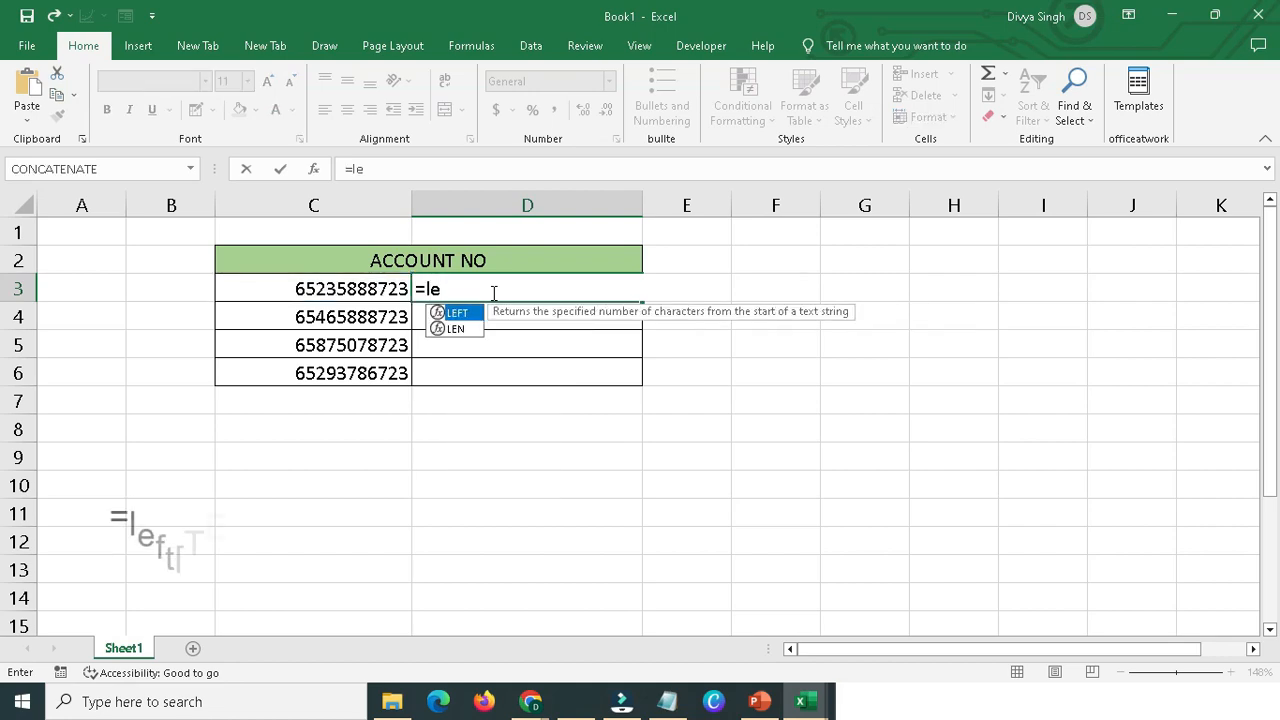
pyautogui.write('ft')
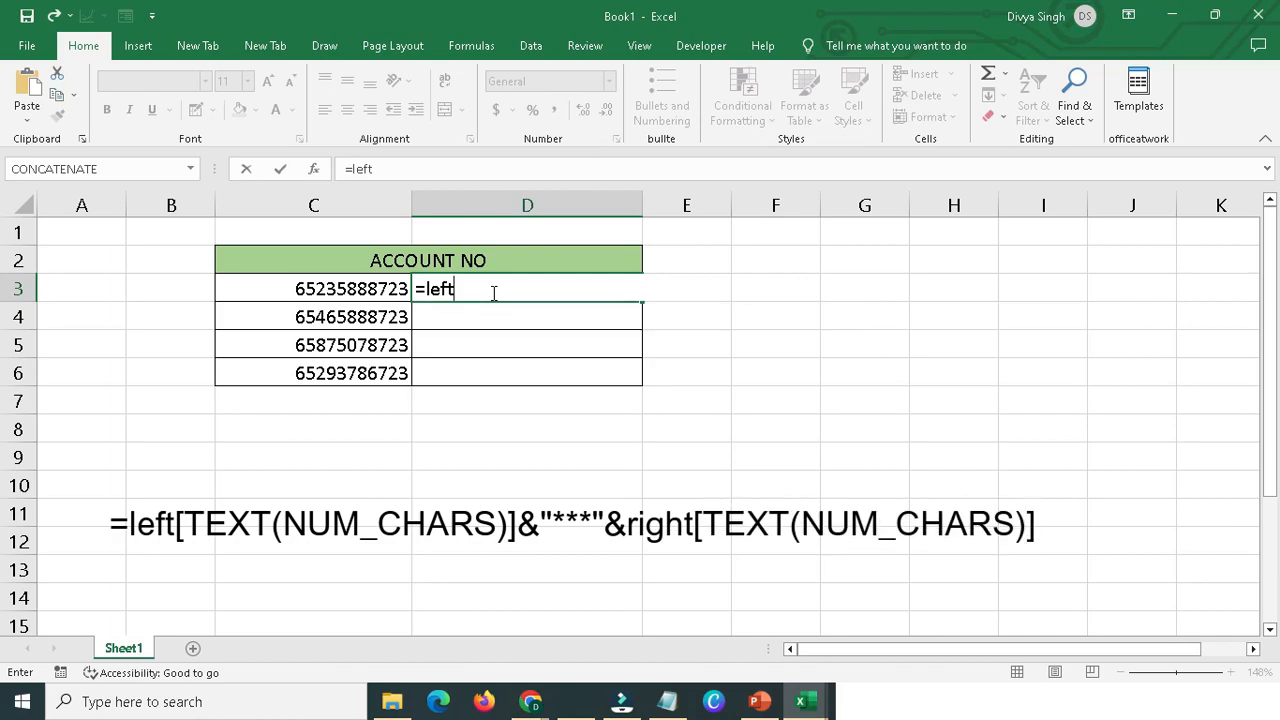
pyautogui.write('(')
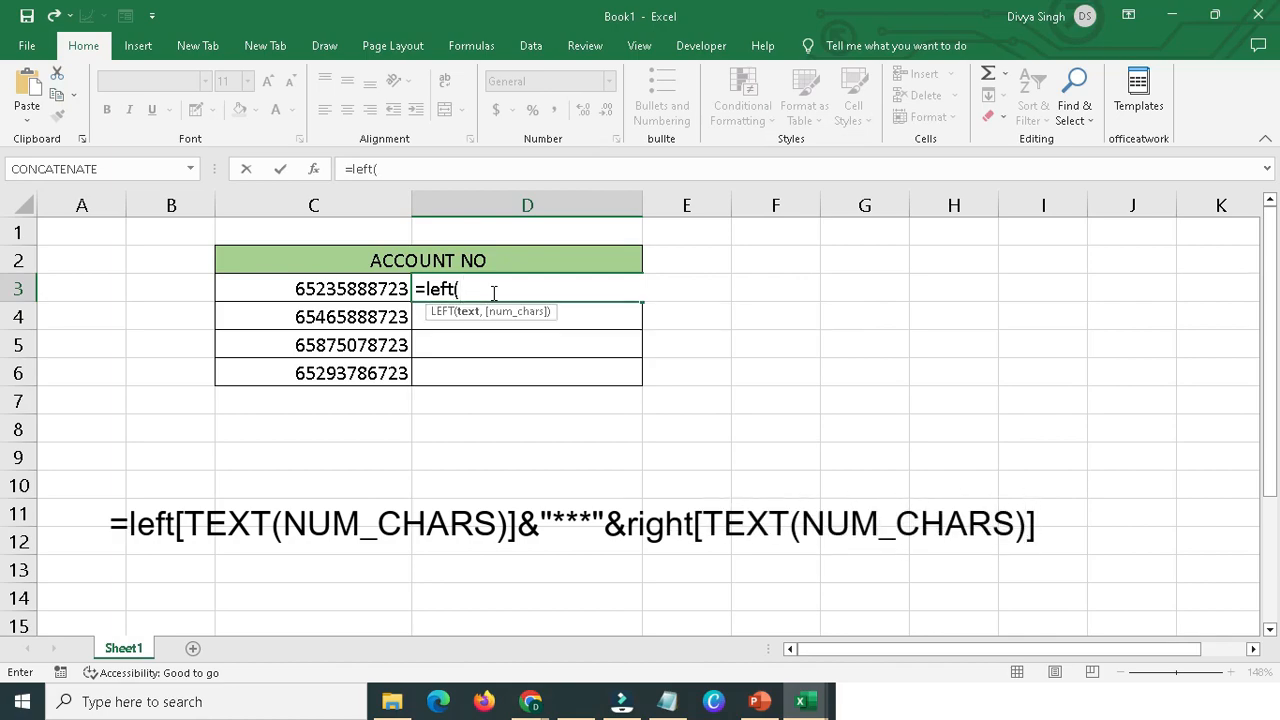
pyautogui.click(323, 283)
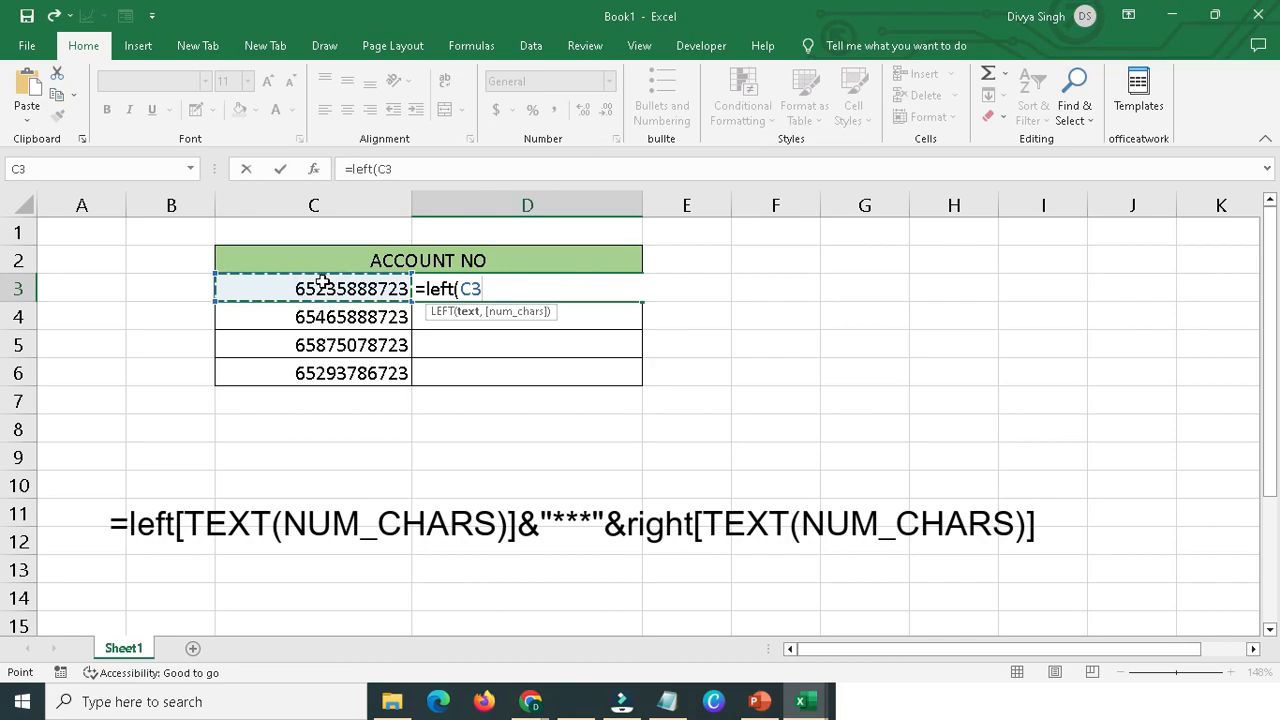
pyautogui.write(',')
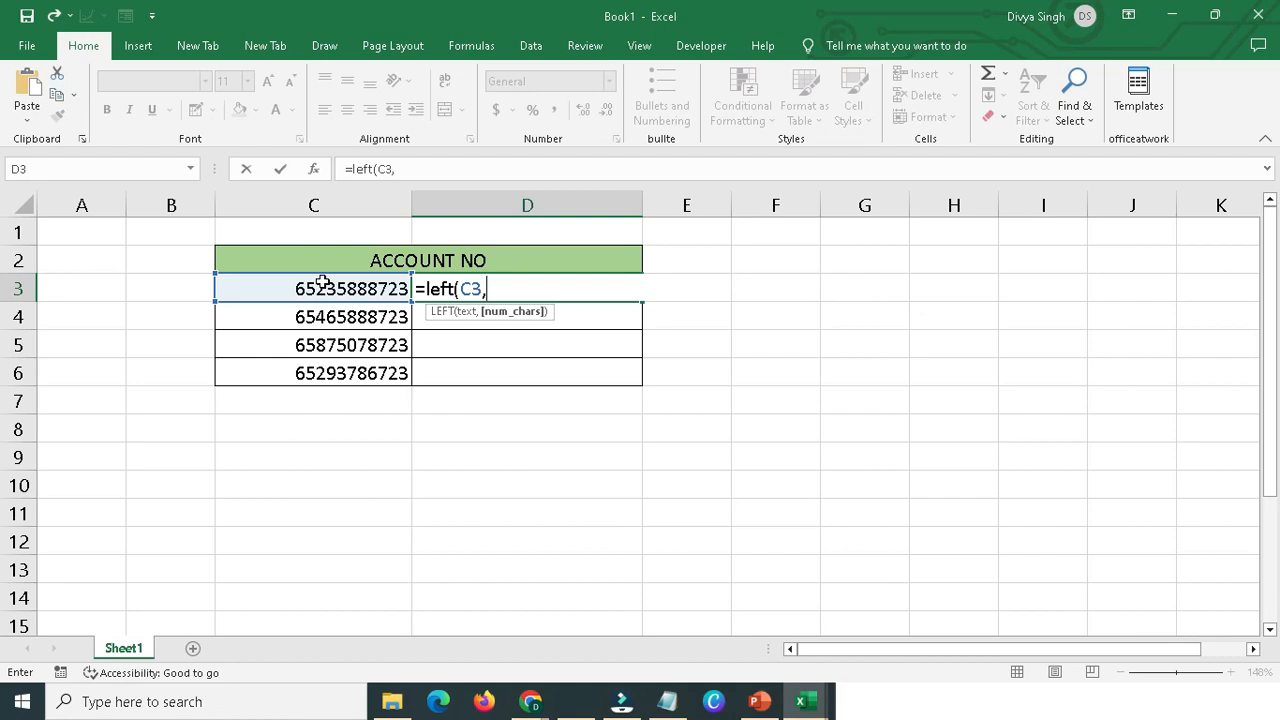
pyautogui.write('3')
pyautogui.press('BackSpace')
pyautogui.write('3,3)')
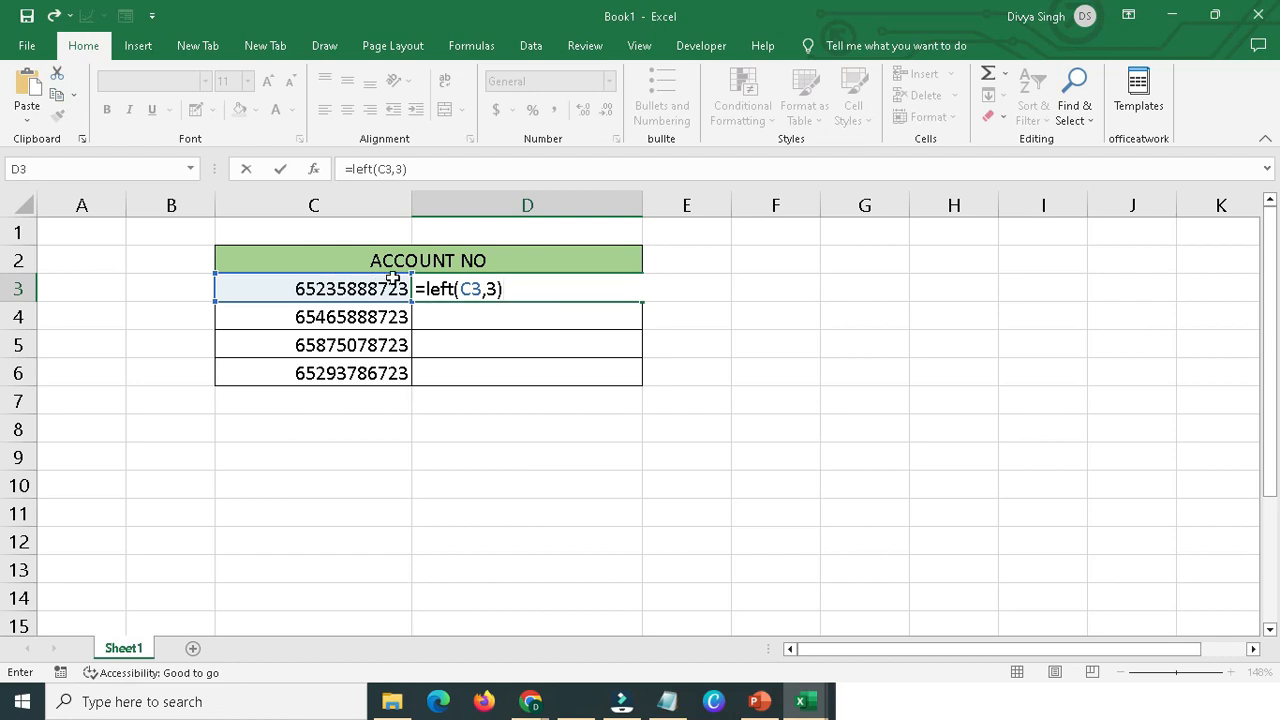
pyautogui.write('&"***"&right')
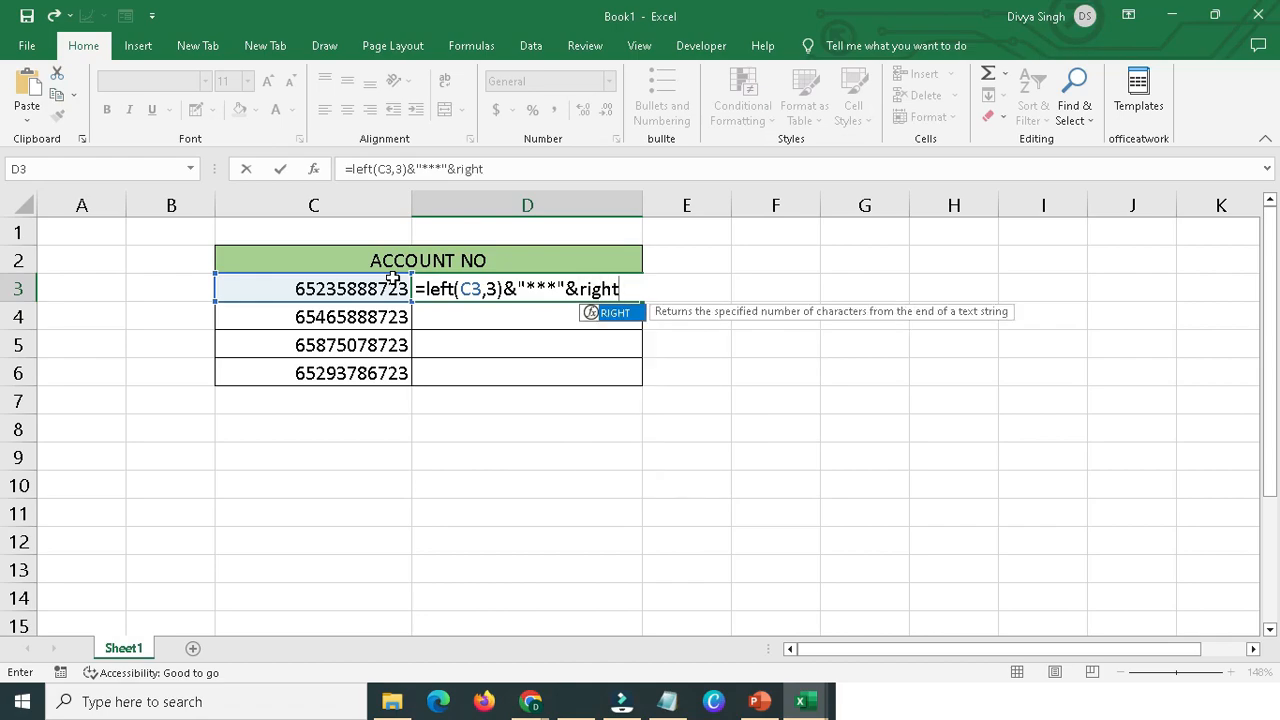
pyautogui.write('(')
# Extend the D3 formula with &"***"&RIGHT(C3,3) to add asterisks and the last three digits, and enter it.
pyautogui.click(650, 283)
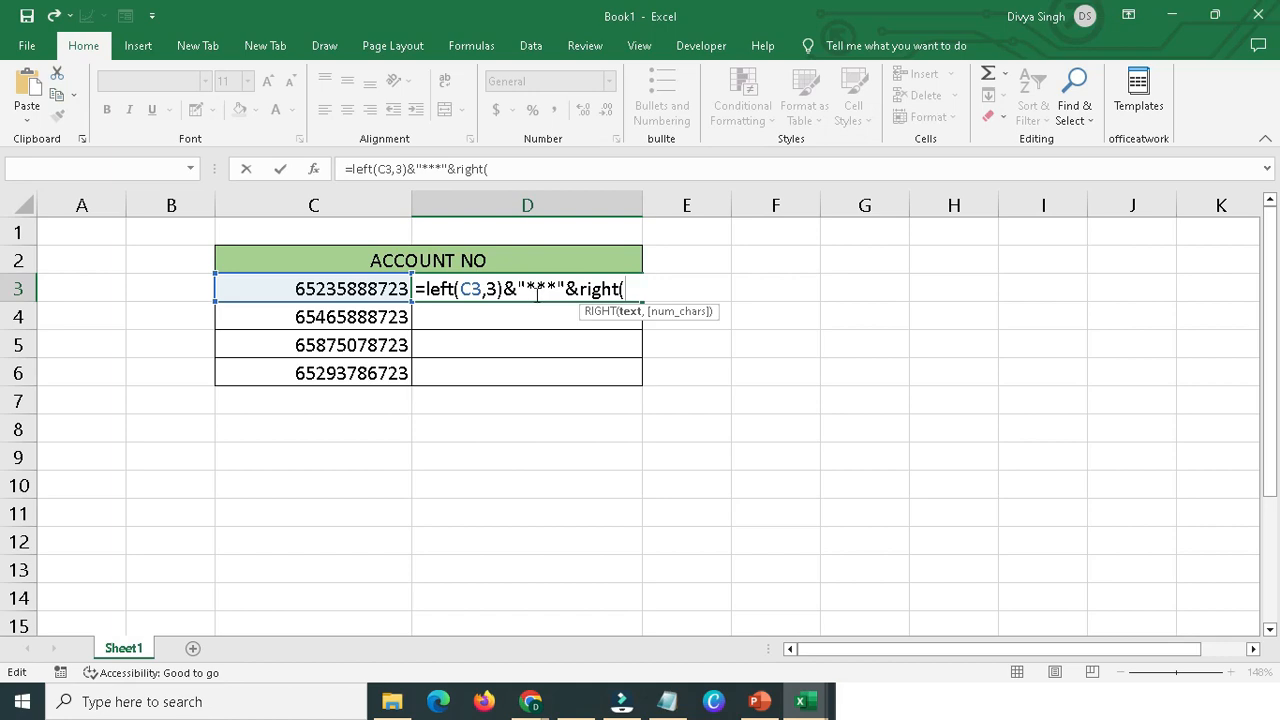
pyautogui.click(385, 289)
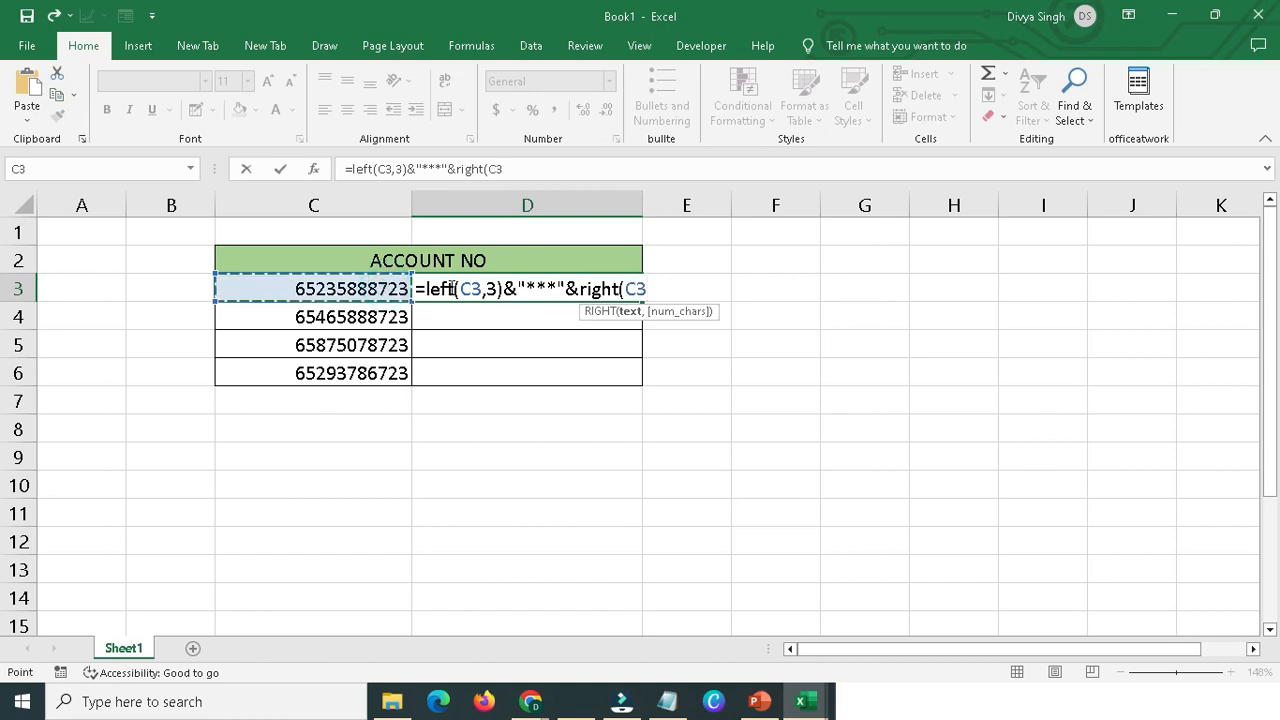
pyautogui.write(',3')
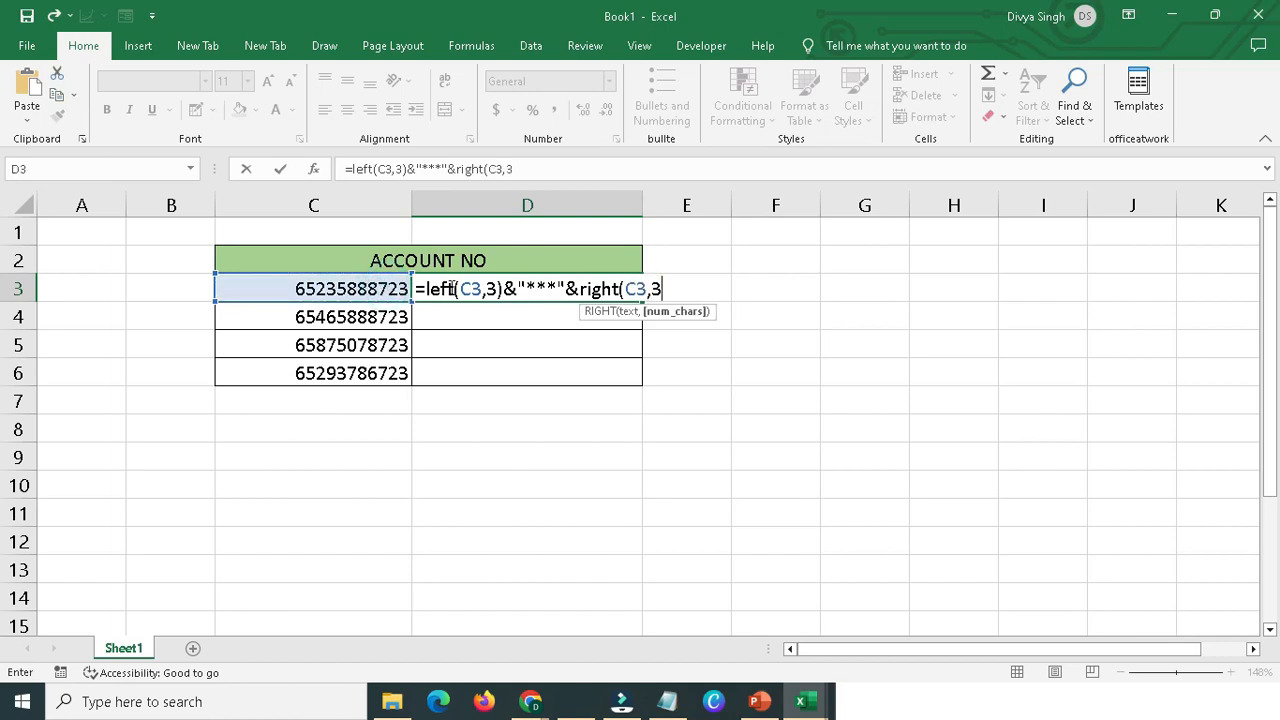
pyautogui.write(')')
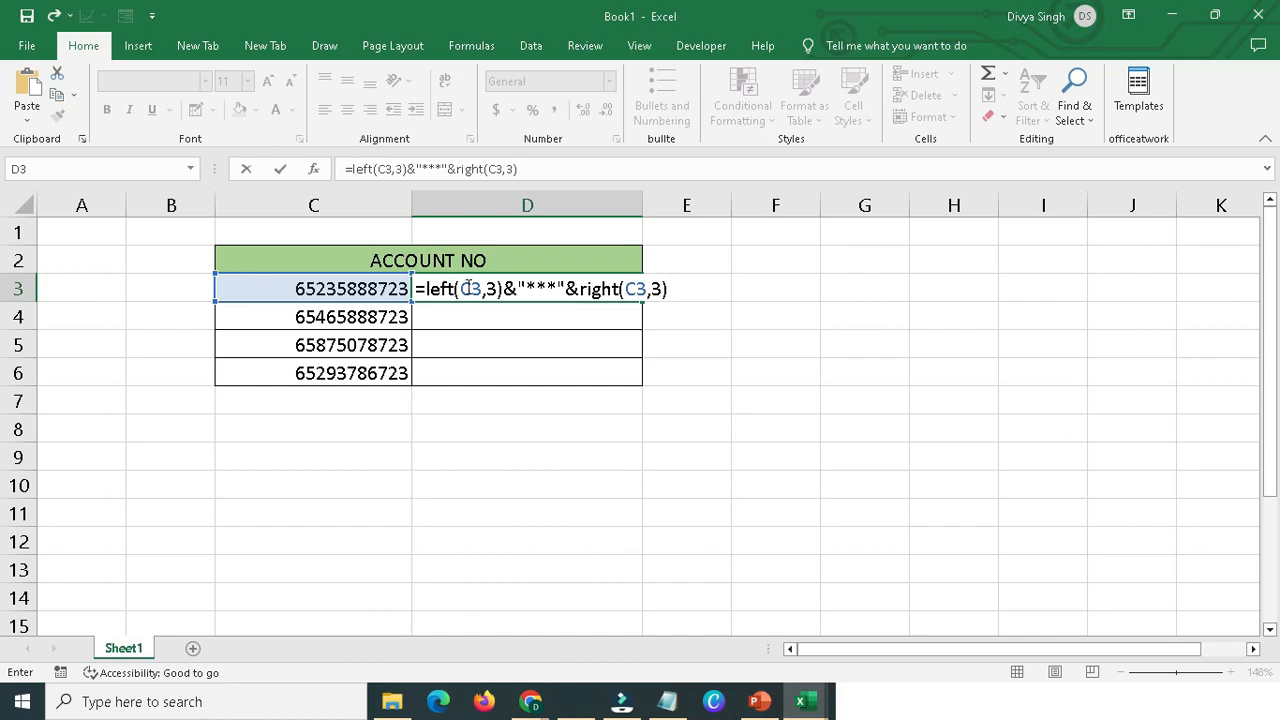
pyautogui.press('Return')
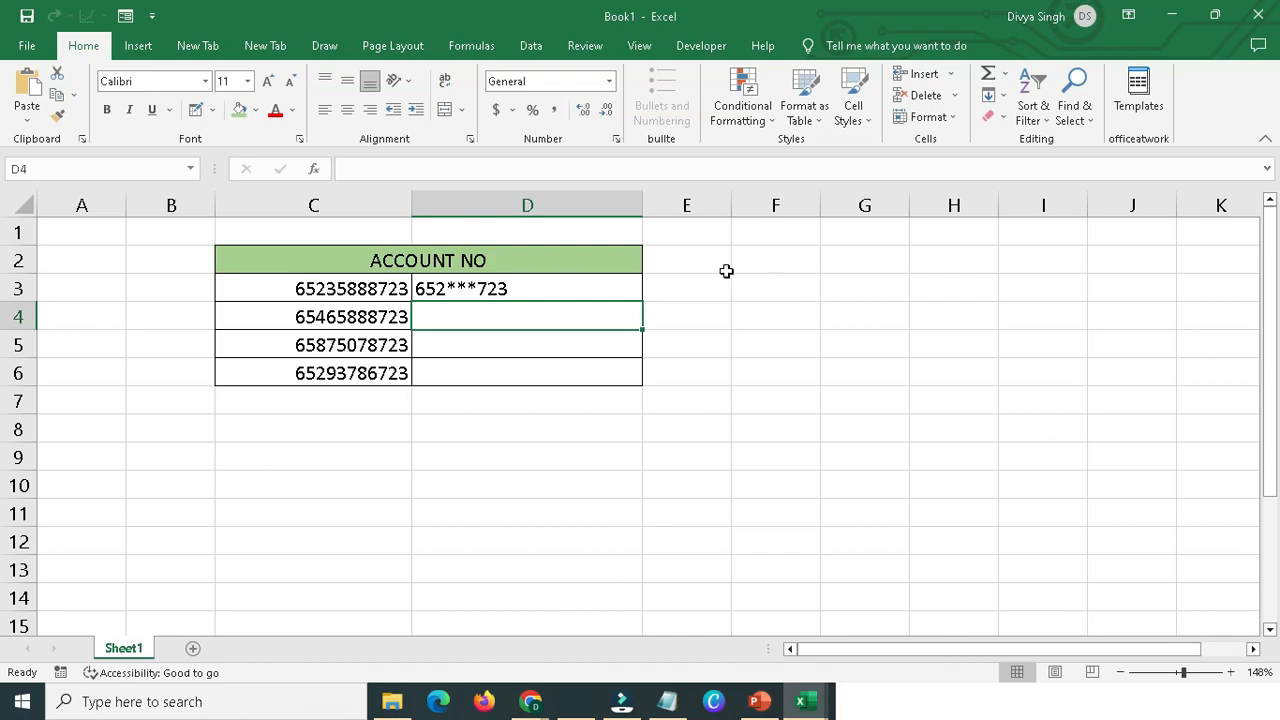
# Compare D3 with the original account number in C3 and fill the masking formula down through D6.
pyautogui.click(490, 290)
pyautogui.click(383, 289)
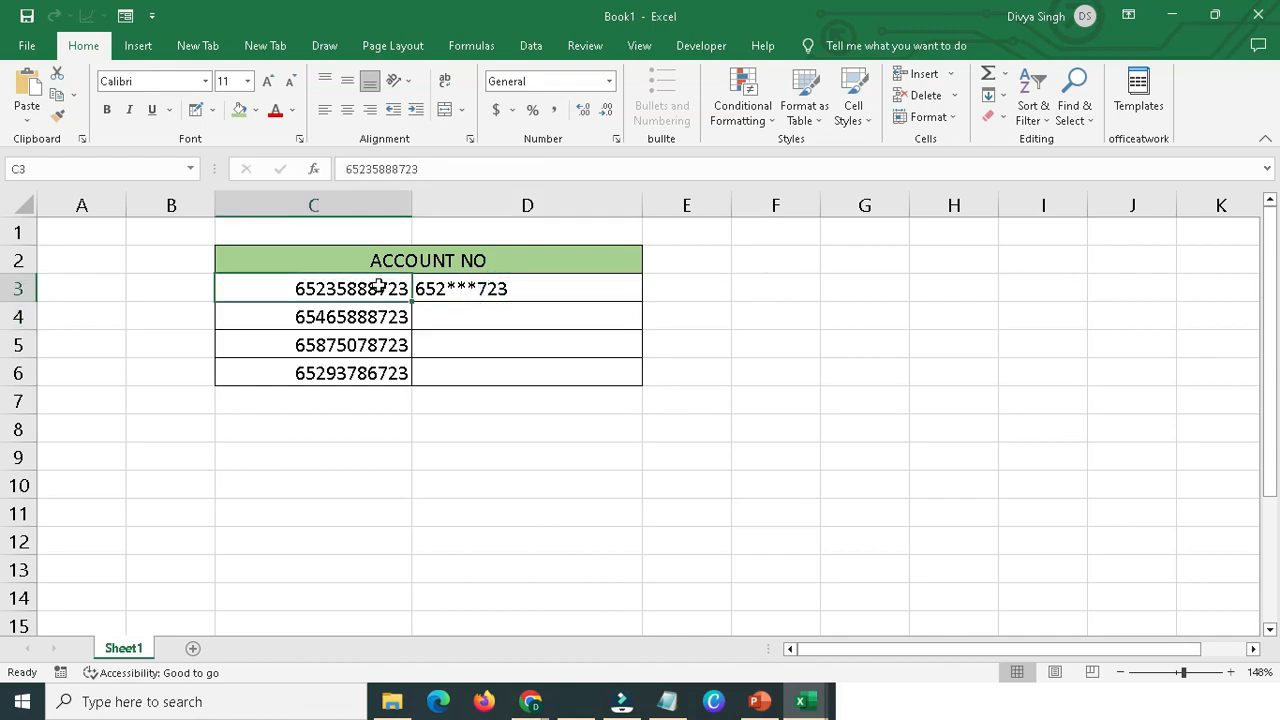
pyautogui.click(459, 289)
pyautogui.moveTo(642, 300); pyautogui.dragTo(635, 373)
pyautogui.click(634, 372)
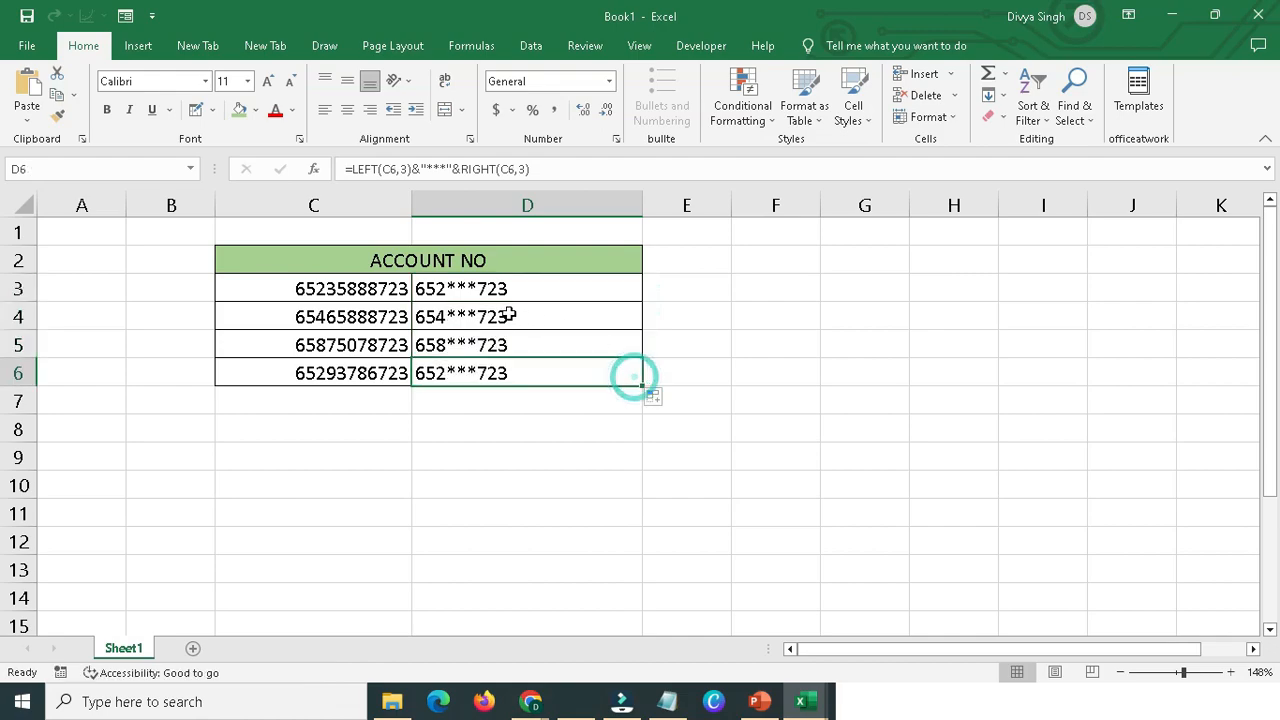
# Review the complete LEFT and RIGHT masking formula in D3.
pyautogui.click(434, 291)
pyautogui.doubleClick(428, 290)
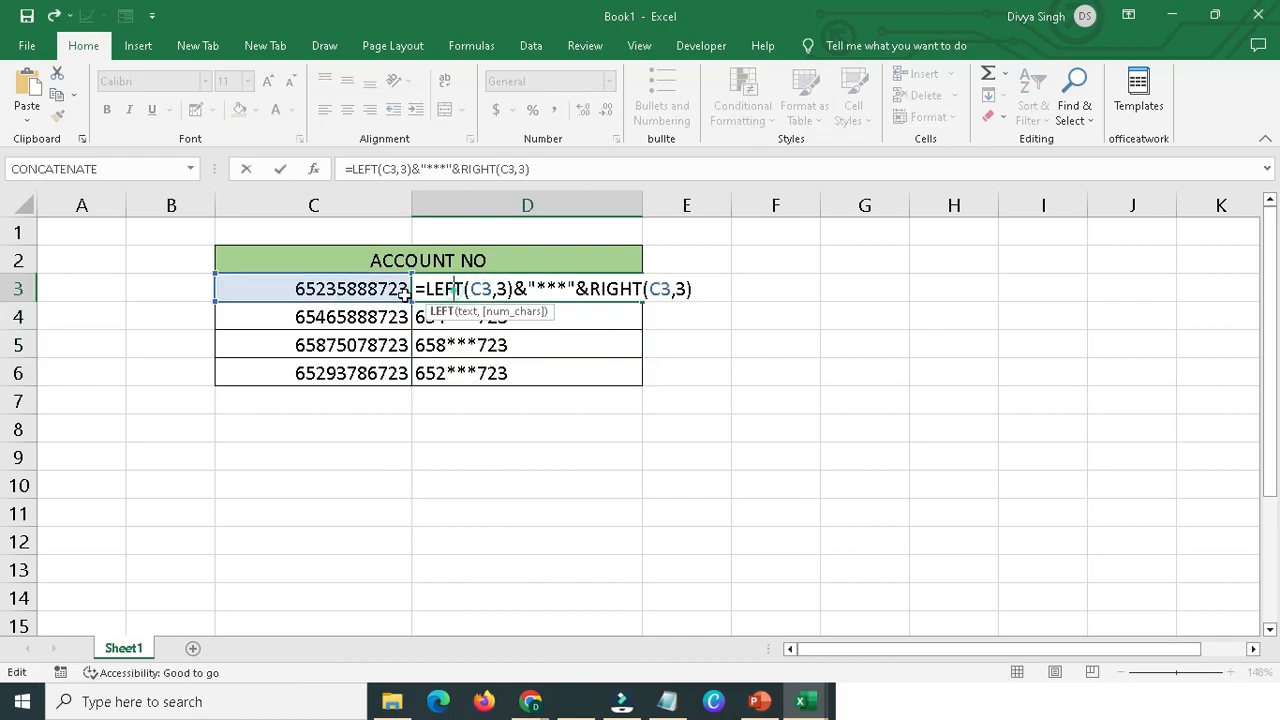
pyautogui.moveTo(416, 290); pyautogui.dragTo(710, 291)
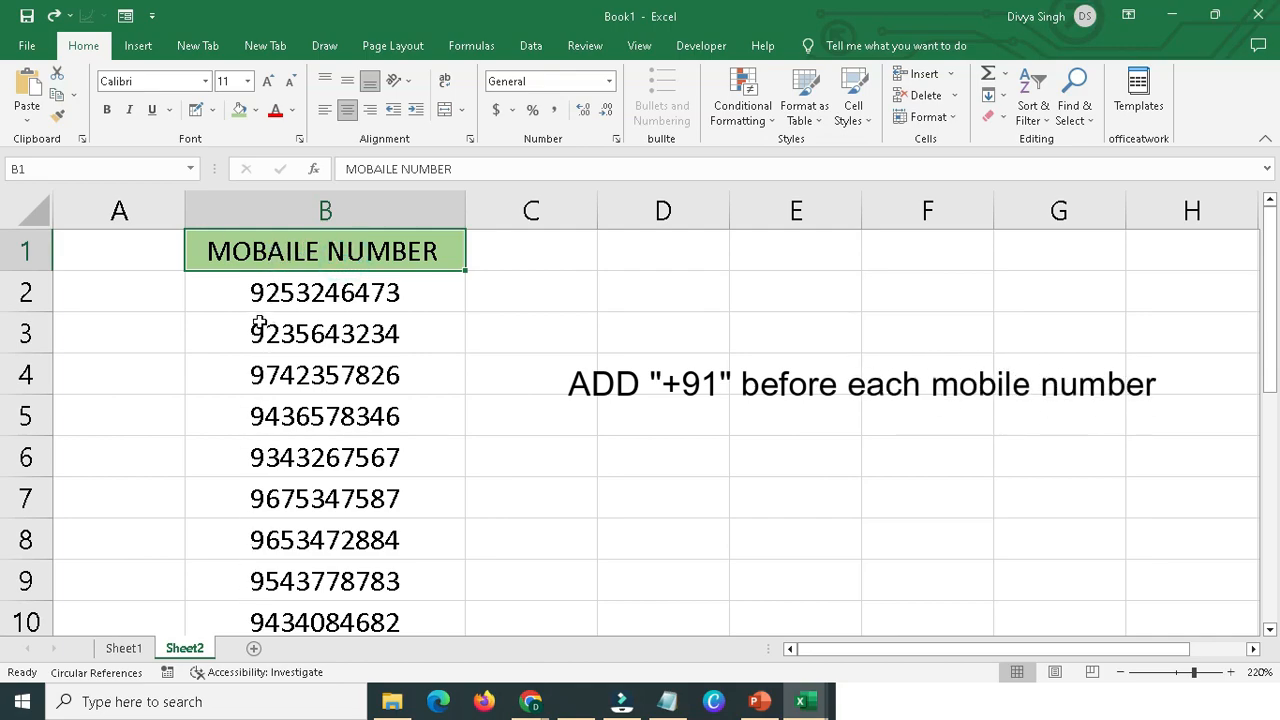
# Try to write the first mobile number from column B manually in D2 with the +91 prefix and a space.
pyautogui.click(608, 295)
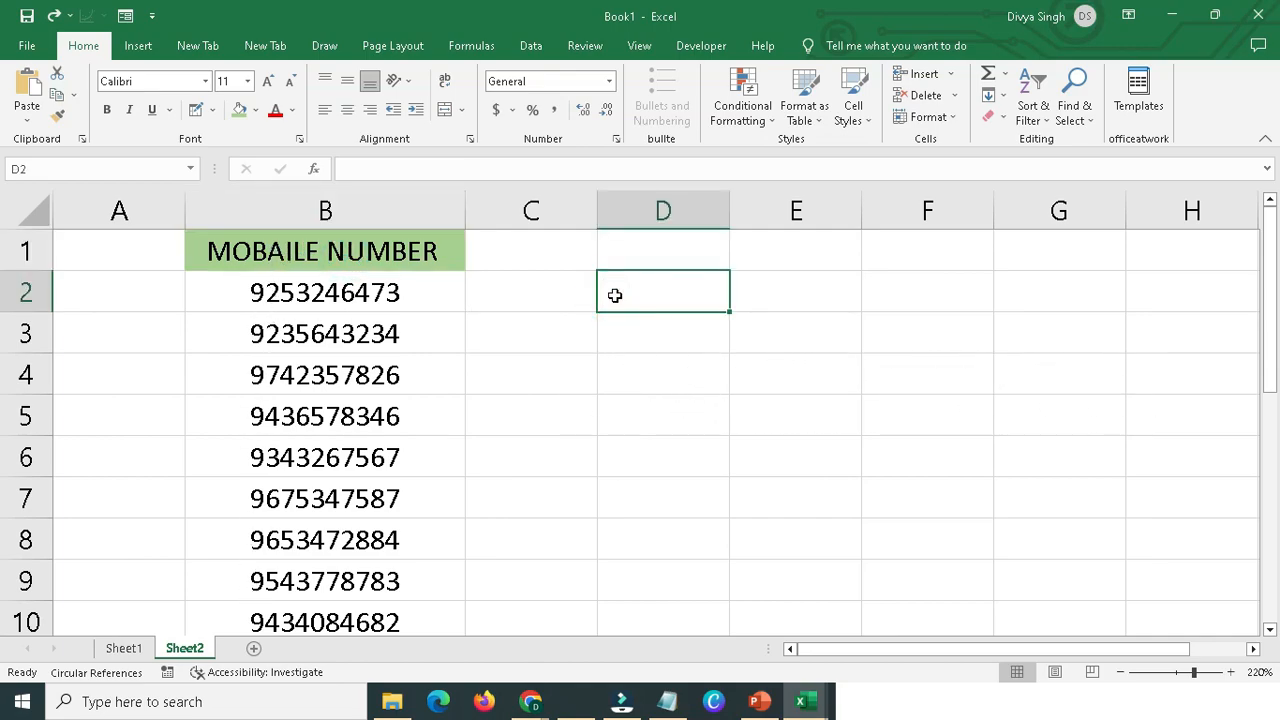
pyautogui.doubleClick(615, 295)
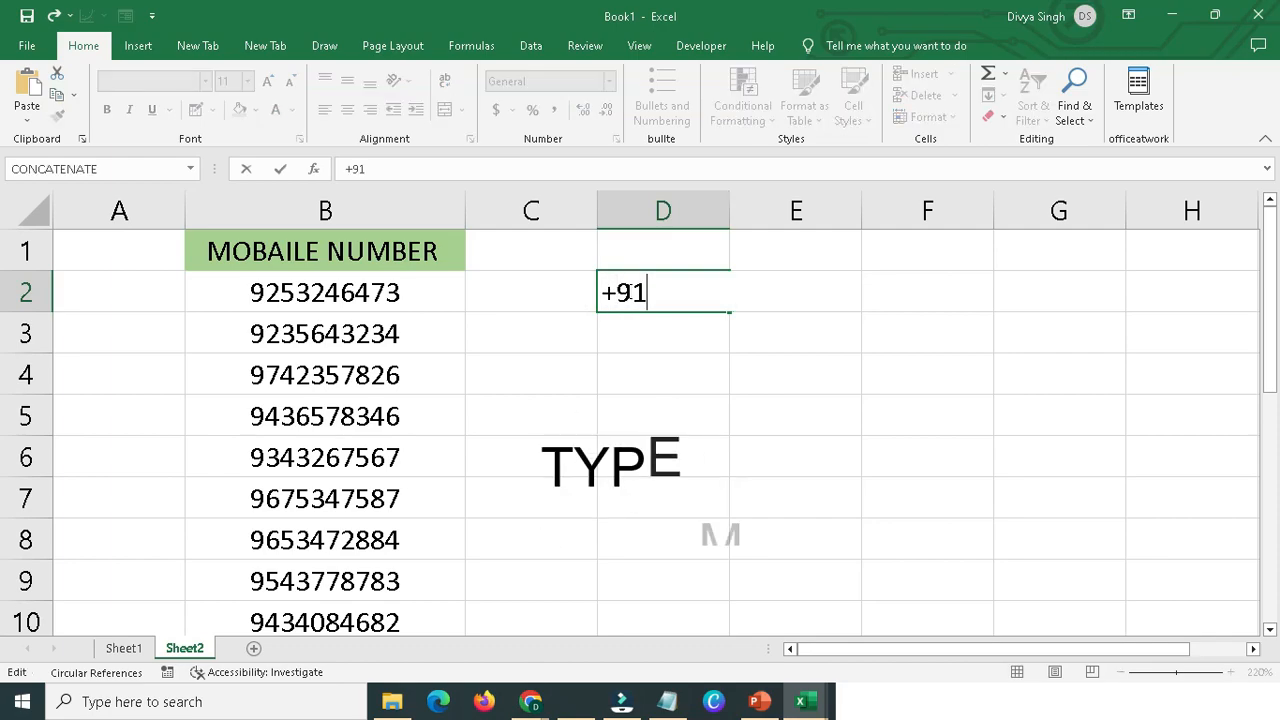
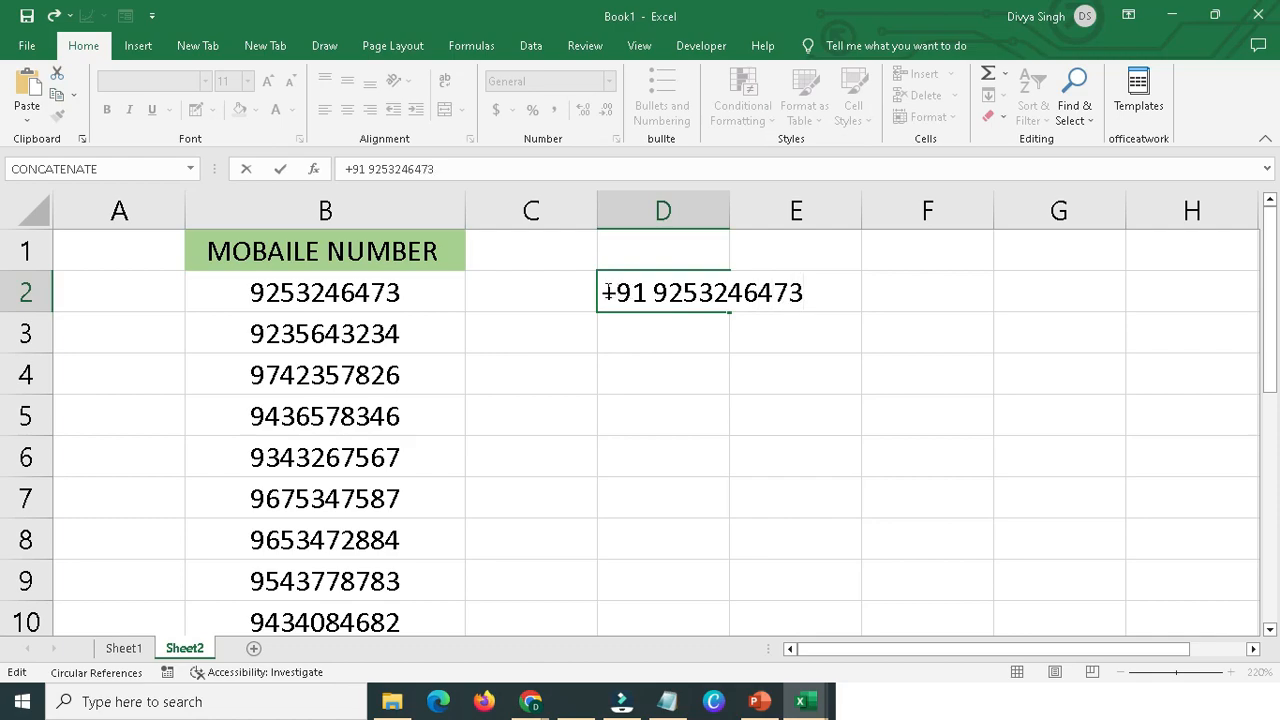
pyautogui.moveTo(607, 291); pyautogui.dragTo(808, 291)
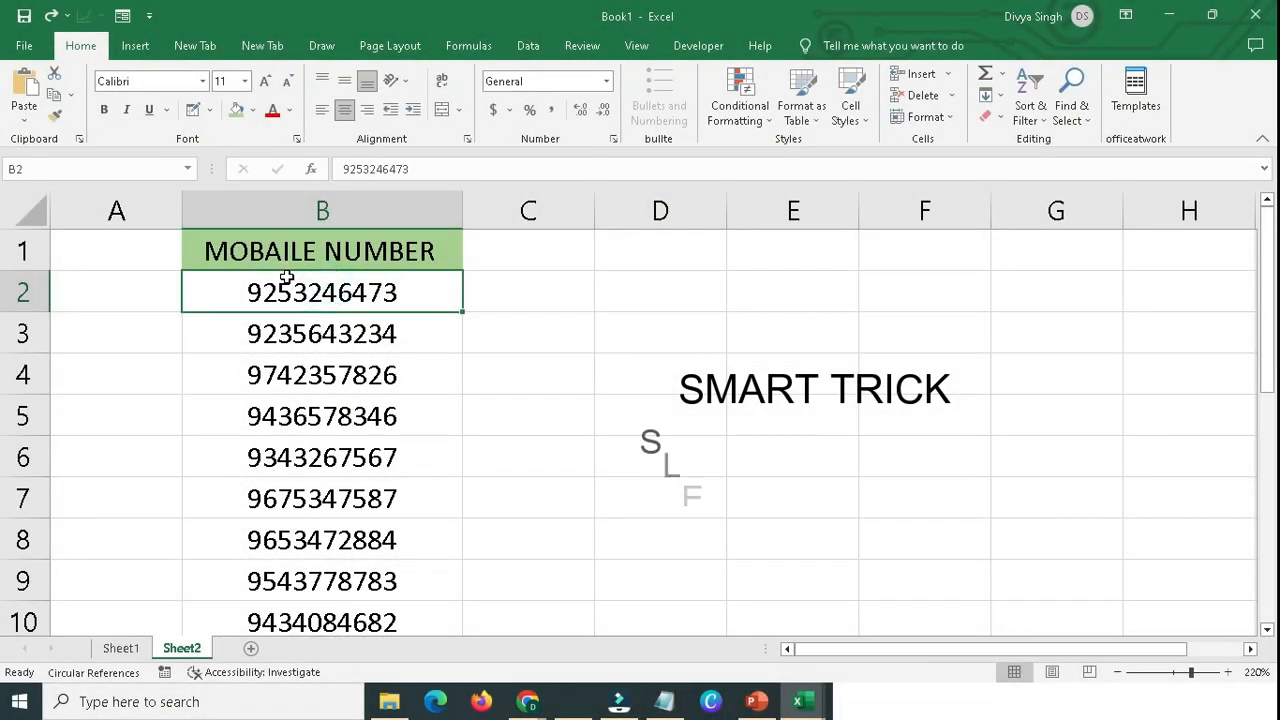
pyautogui.moveTo(287, 285); pyautogui.dragTo(310, 617)
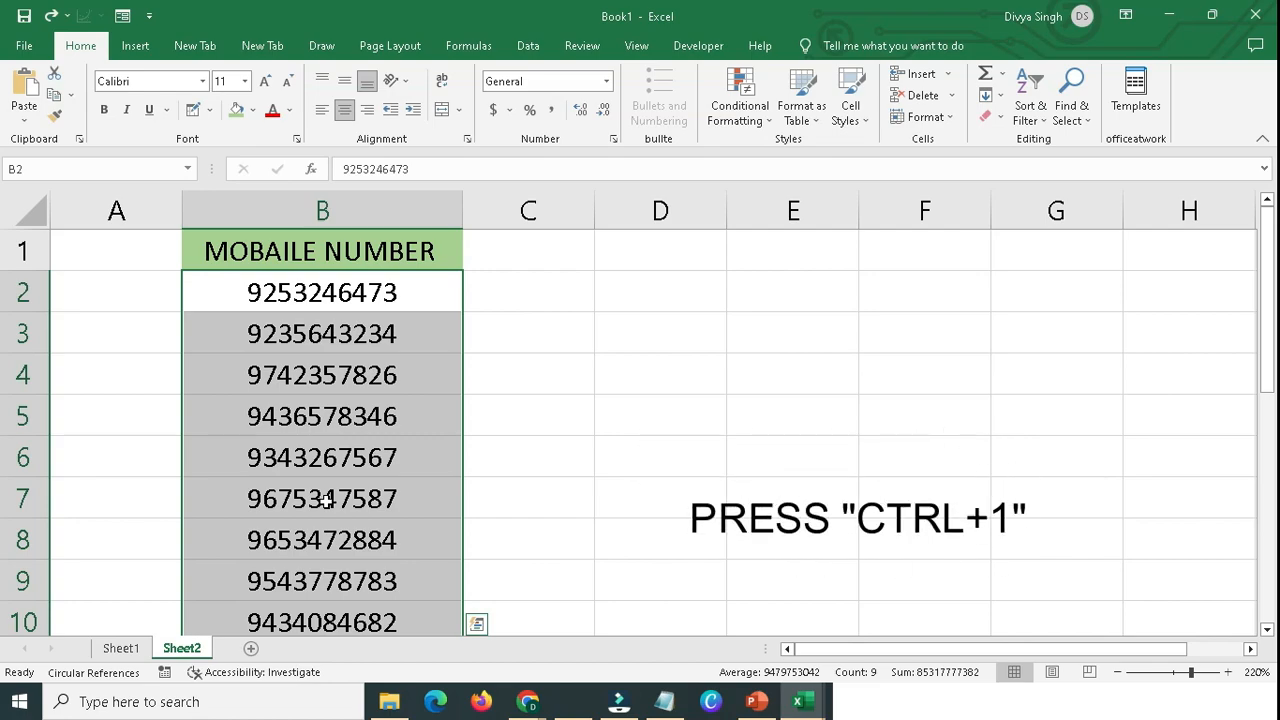
pyautogui.hotkey('ctrl', '1')
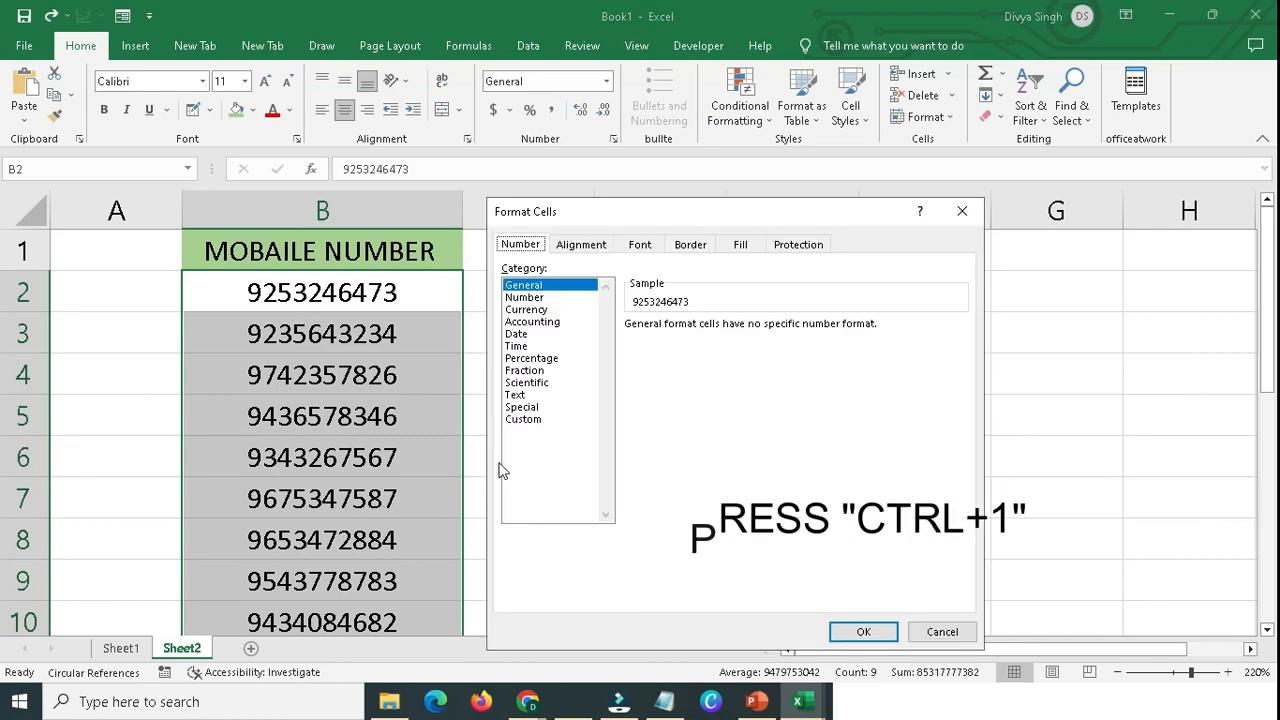
pyautogui.click(530, 420)
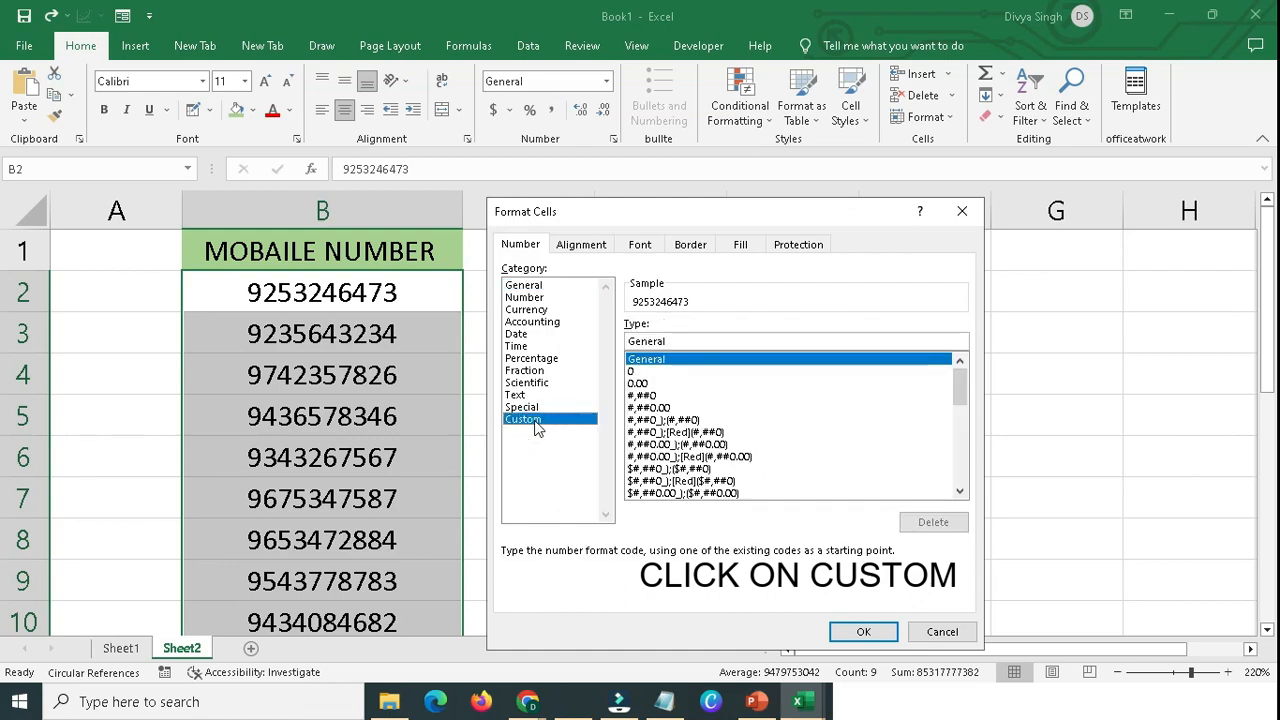
pyautogui.click(677, 341)
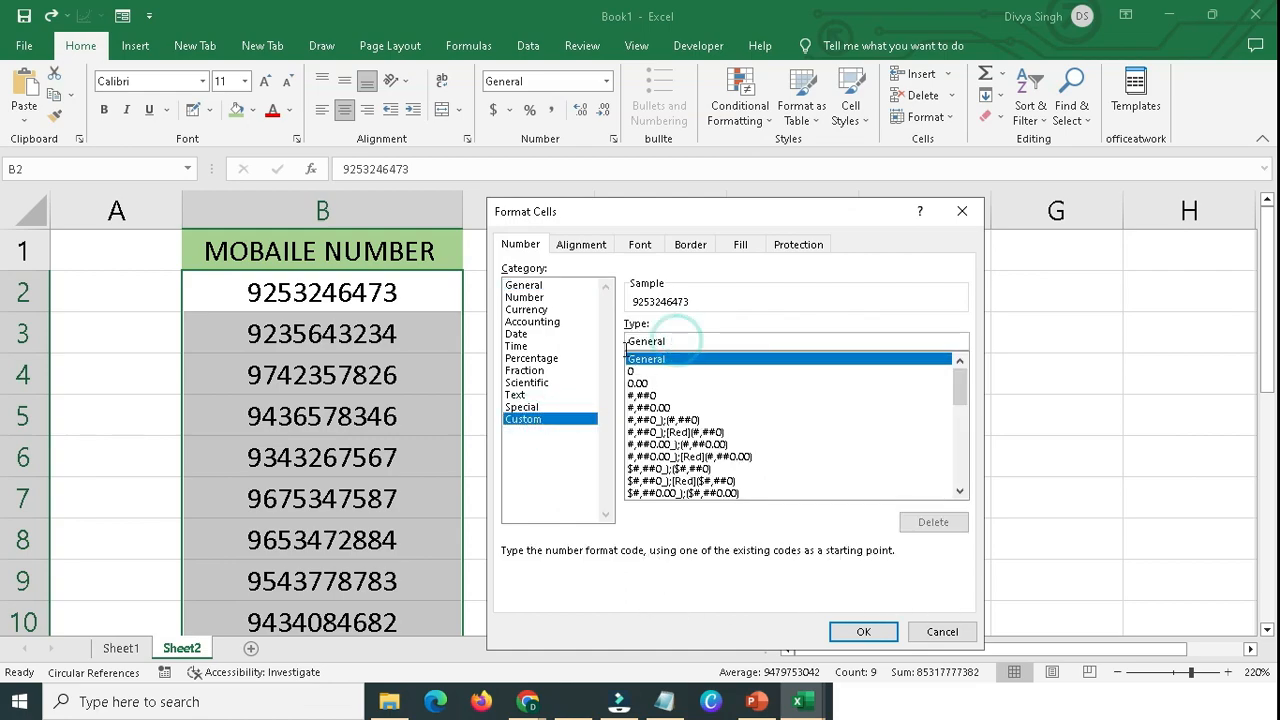
pyautogui.moveTo(677, 341); pyautogui.dragTo(626, 349)
pyautogui.write('+')
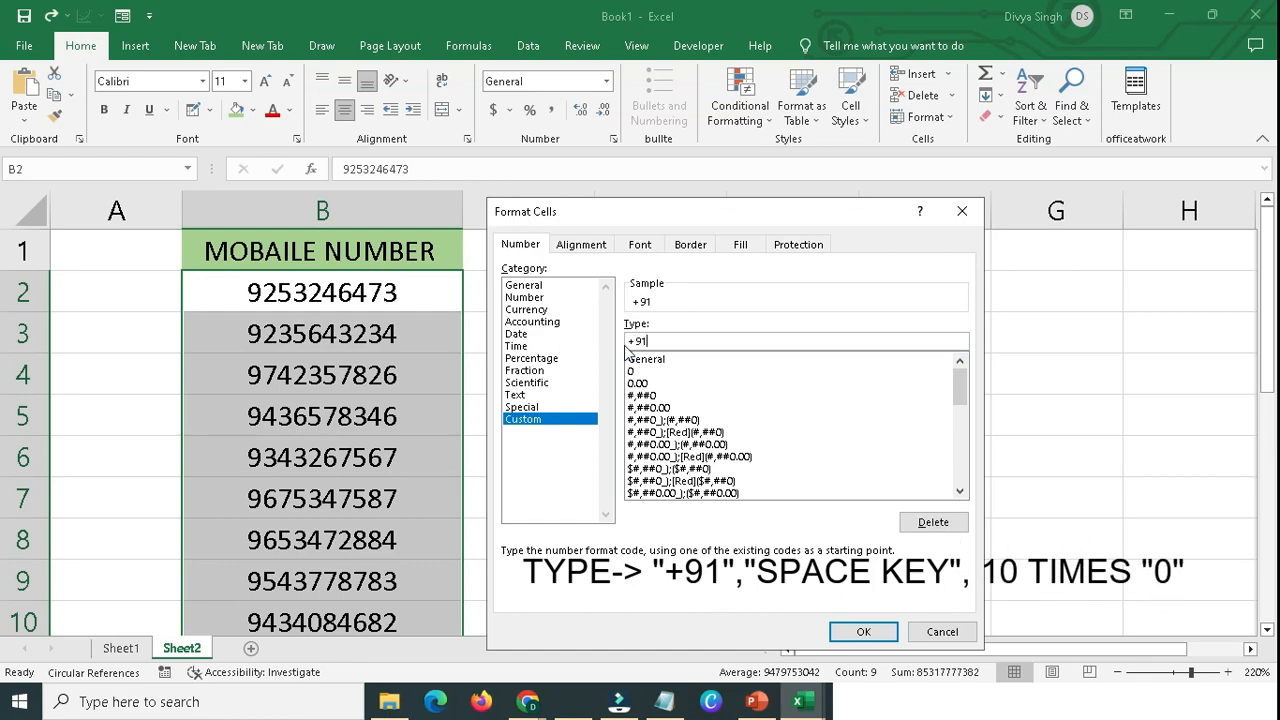
pyautogui.write('91 0000000000')
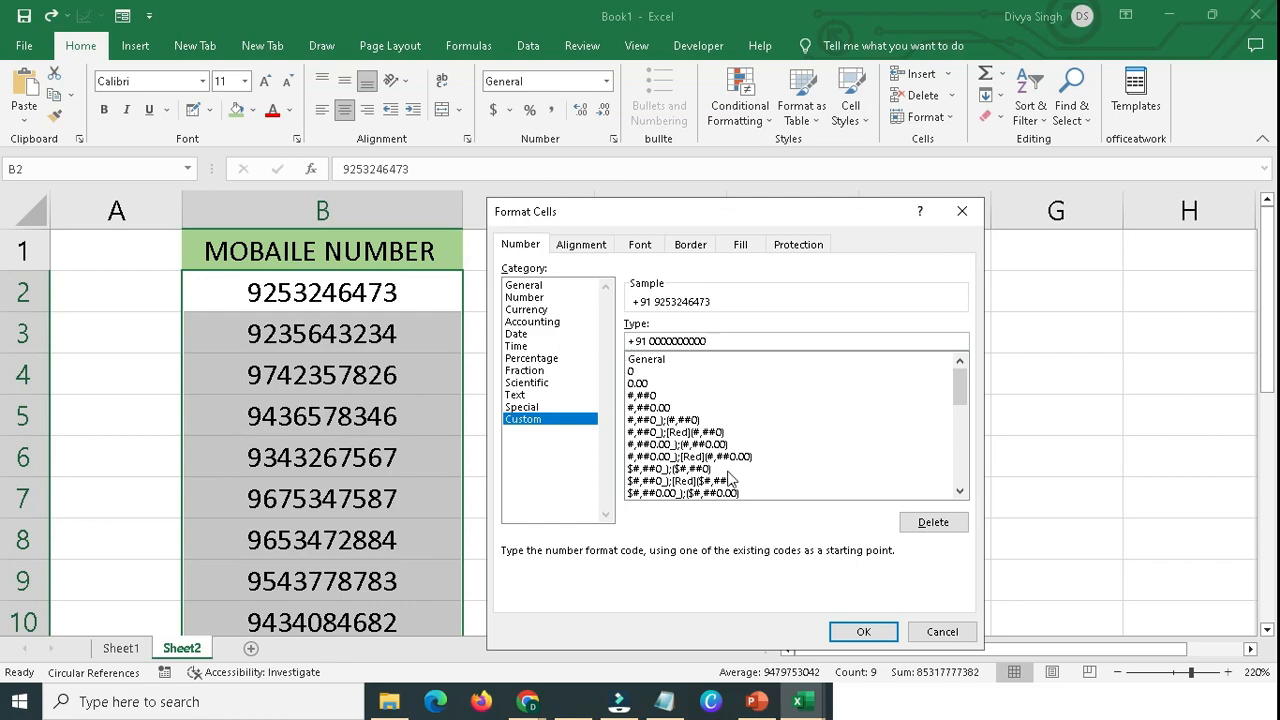
pyautogui.click(855, 632)
pyautogui.click(506, 420)
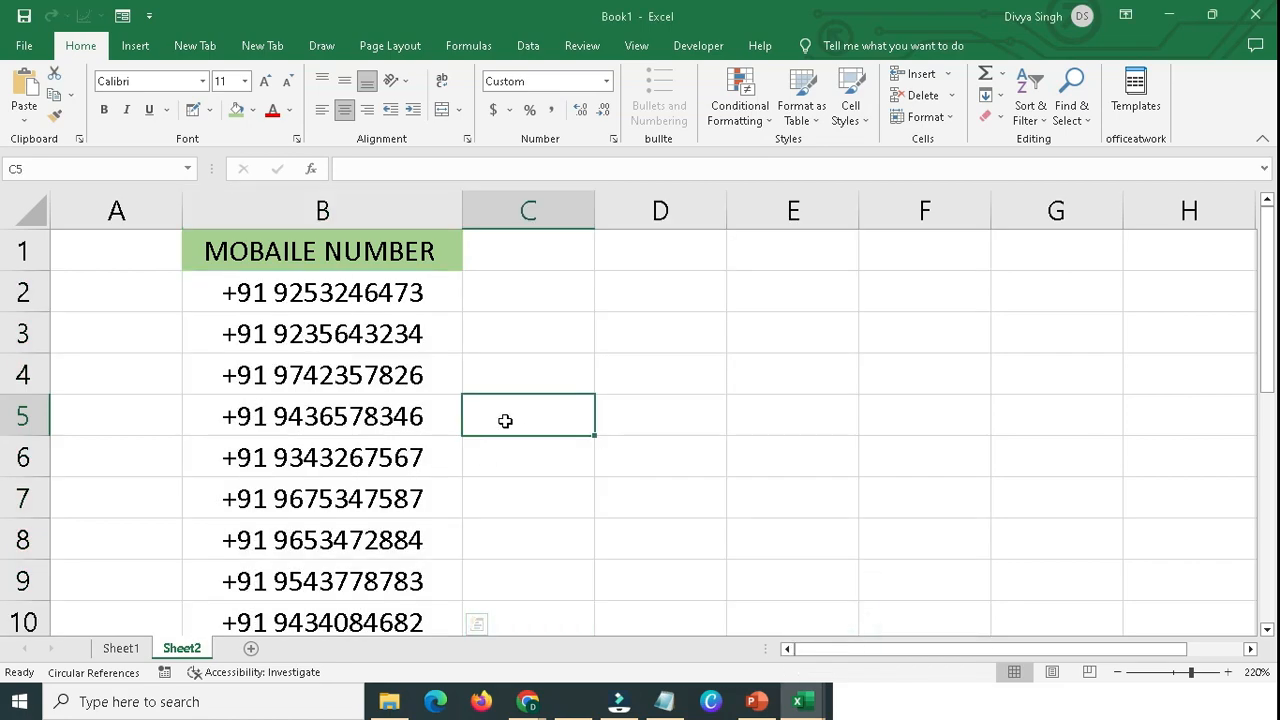
pyautogui.moveTo(263, 293); pyautogui.dragTo(244, 622)
pyautogui.click(244, 622)
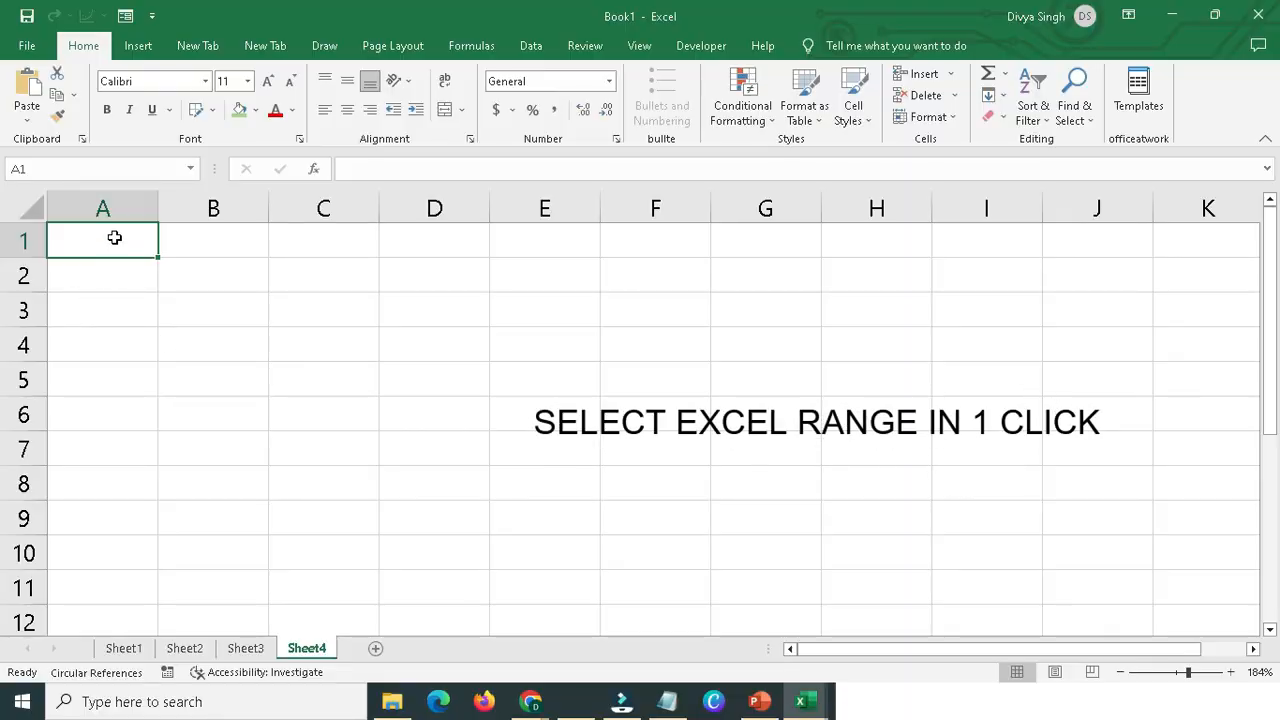
# Try to select a large range manually from A1 across to column H and past row 50, and return to A1.
pyautogui.moveTo(114, 237); pyautogui.dragTo(857, 603)
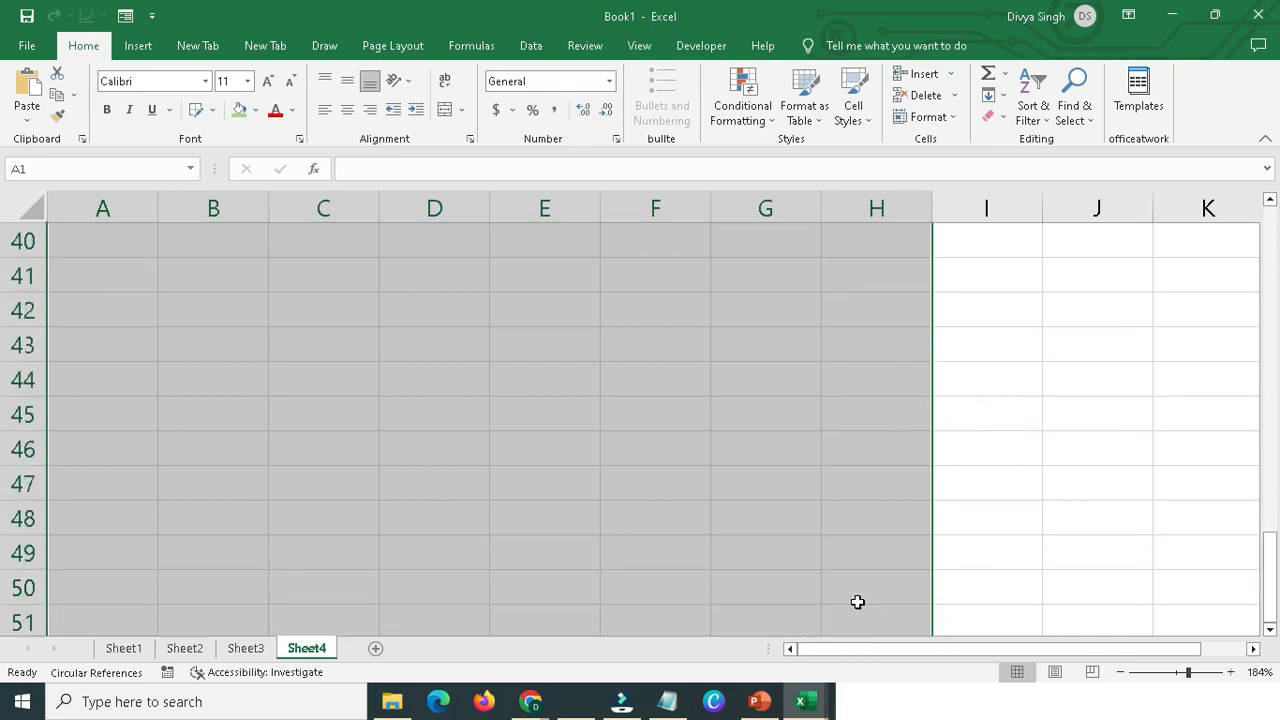
pyautogui.scroll(5, 631, 483)
pyautogui.scroll(8, 618, 480)
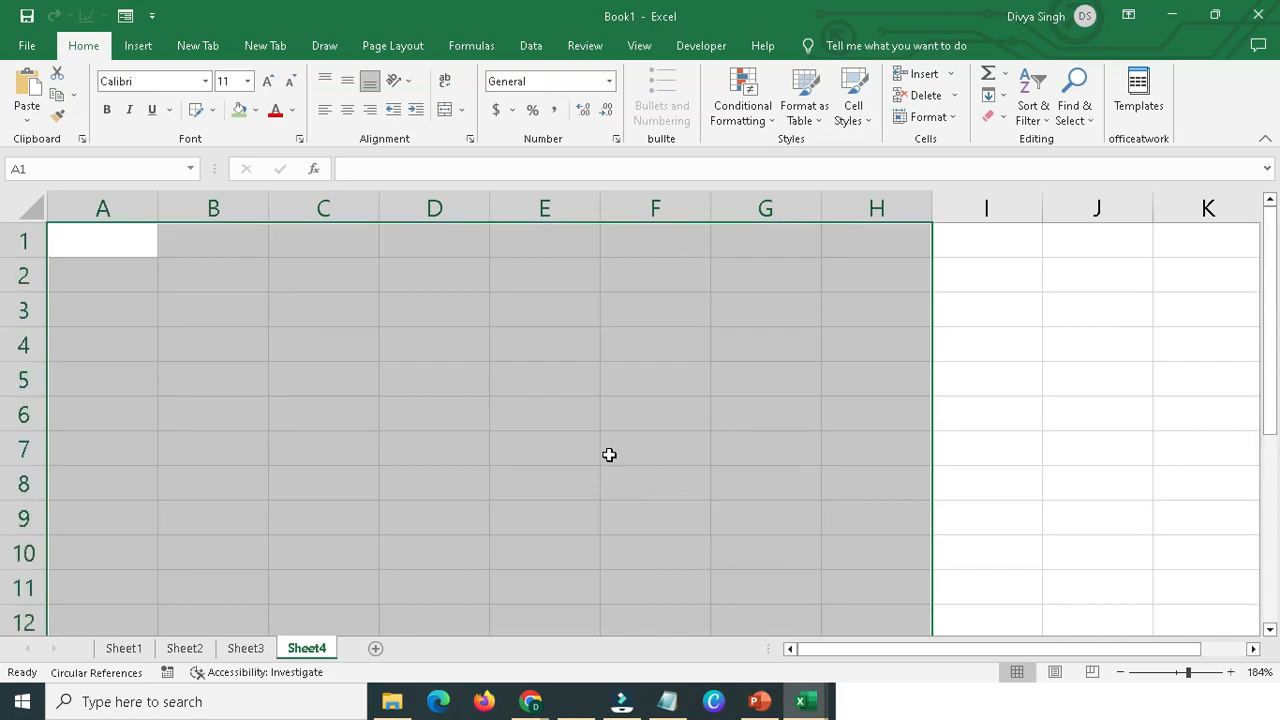
pyautogui.click(131, 240)
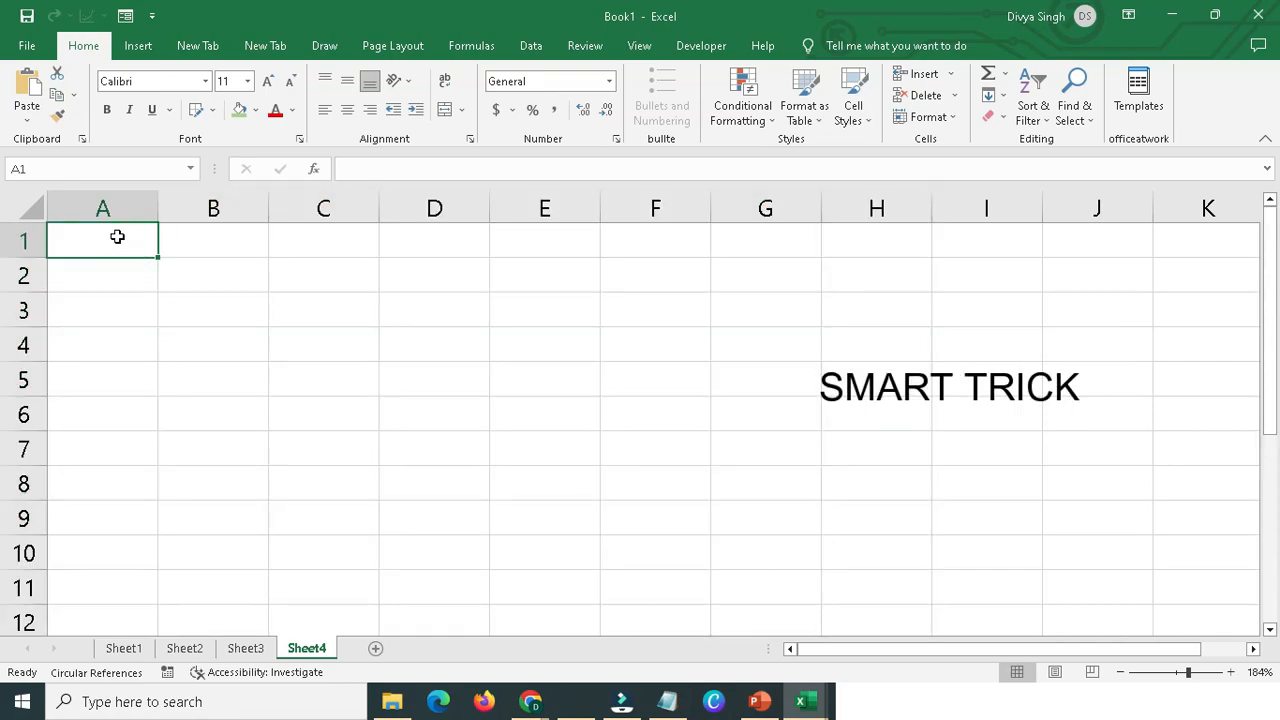
# Select the range from A1 to K200 on Sheet4 in one go by entering the end cell in Go To.
pyautogui.click(117, 236)
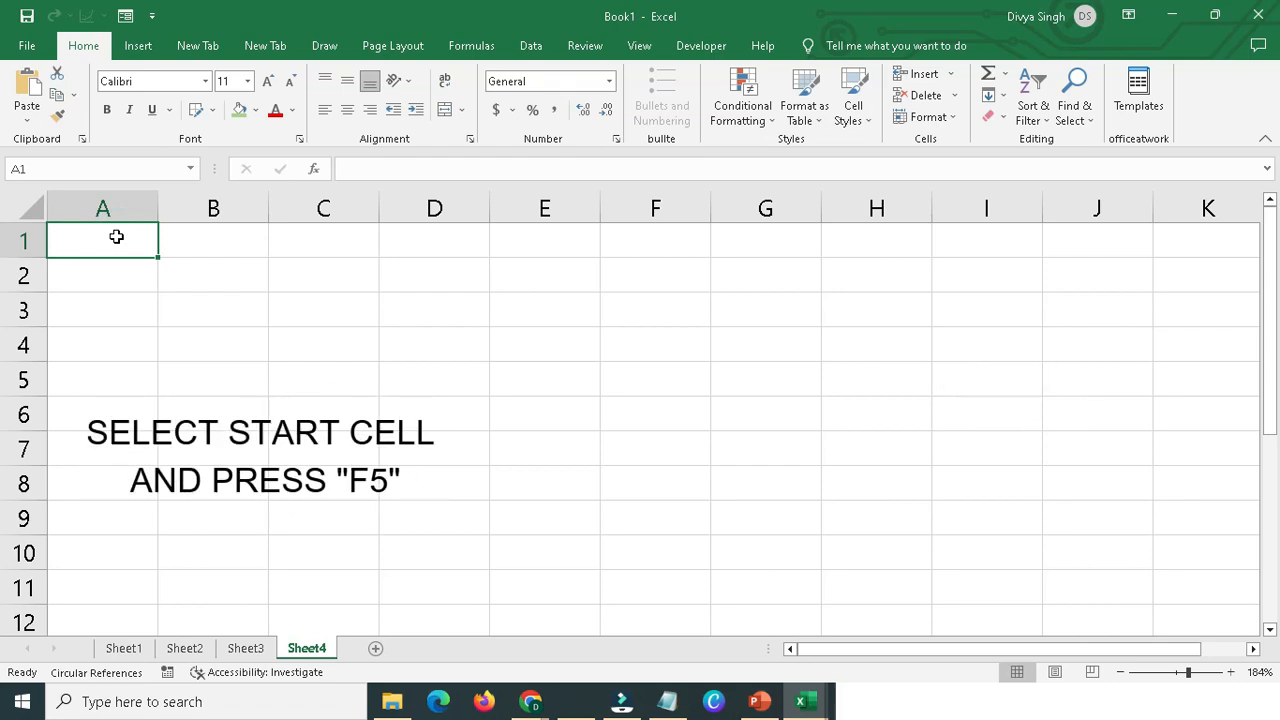
pyautogui.press('F5')
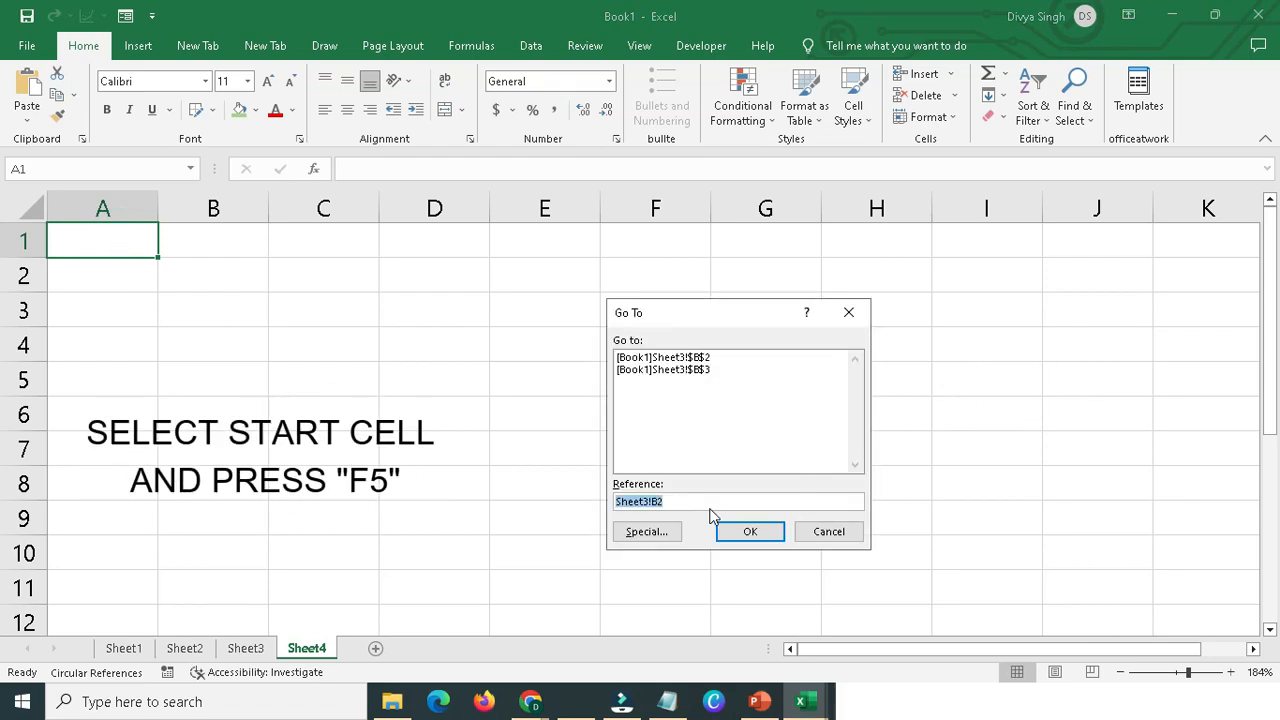
pyautogui.moveTo(693, 501); pyautogui.dragTo(608, 509)
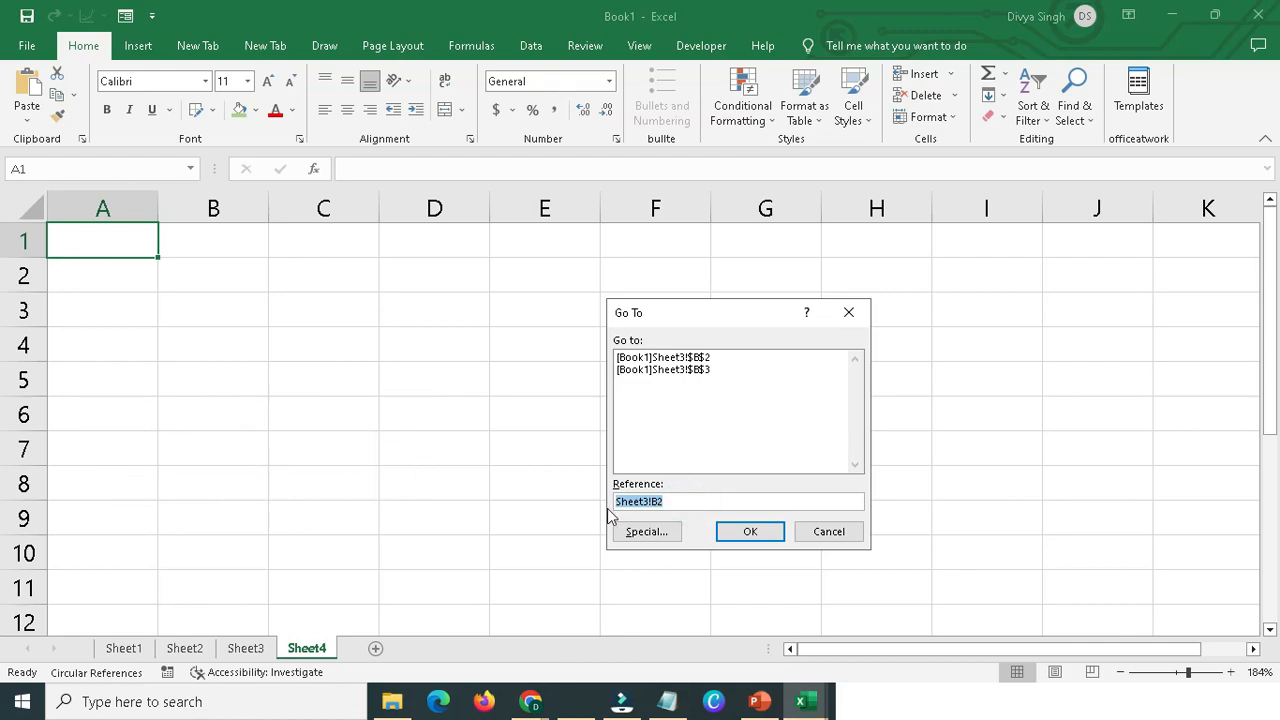
pyautogui.press('BackSpace')
pyautogui.click(645, 501)
pyautogui.click(1209, 215)
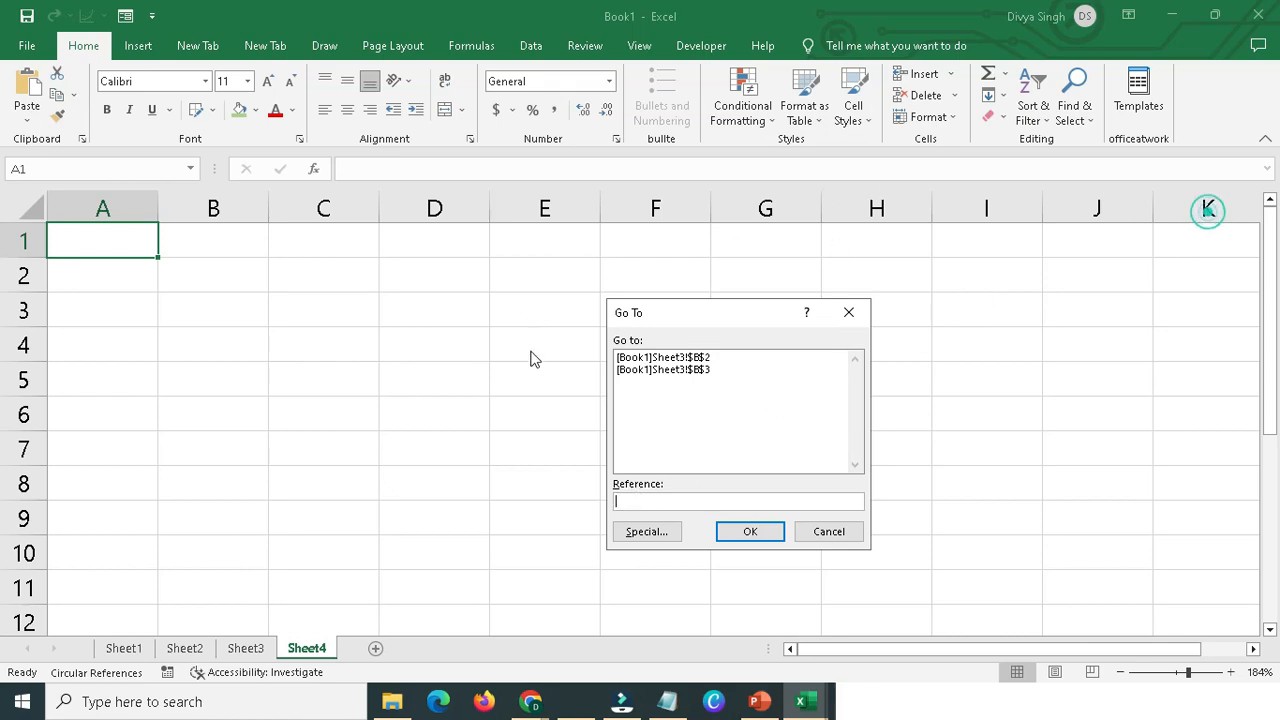
pyautogui.click(648, 500)
pyautogui.click(632, 504)
pyautogui.write('200')
pyautogui.keyDown('shift'); pyautogui.click(747, 535); pyautogui.keyUp('shift')
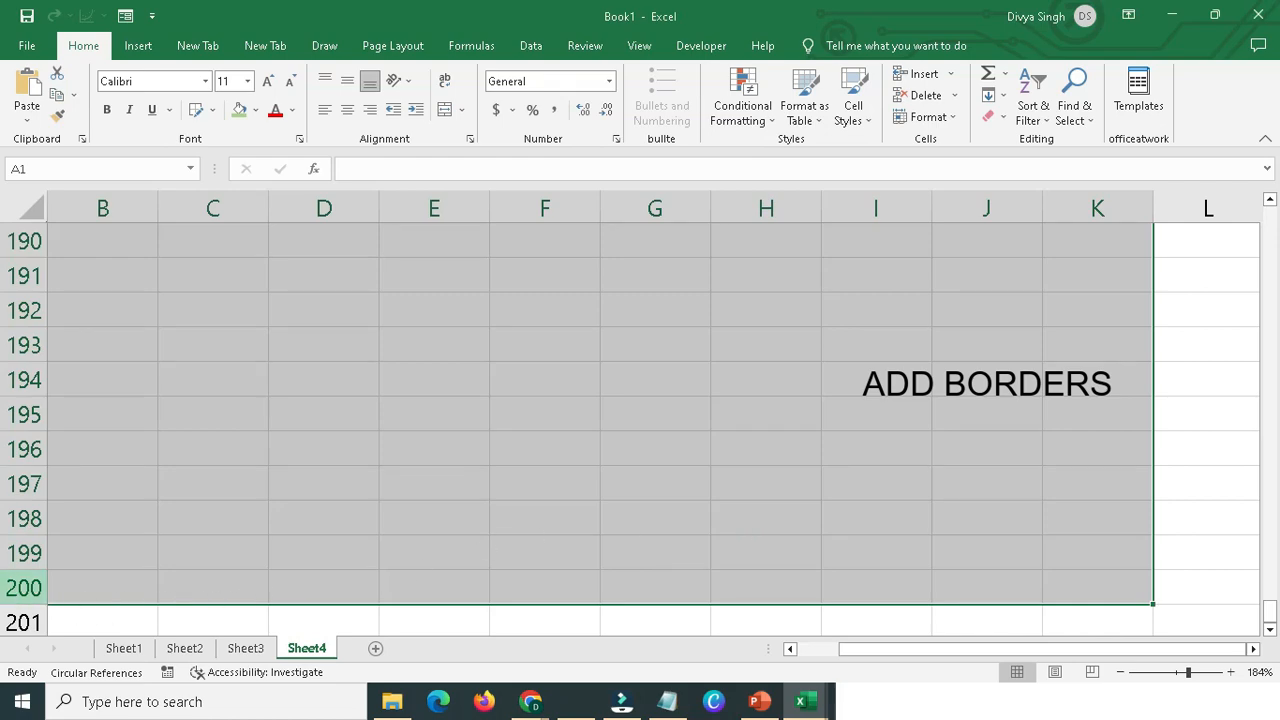
# Extend the selection to full rows 1 to 200 and apply All Borders to it.
pyautogui.keyDown('shift'); pyautogui.click(8, 588); pyautogui.keyUp('shift')
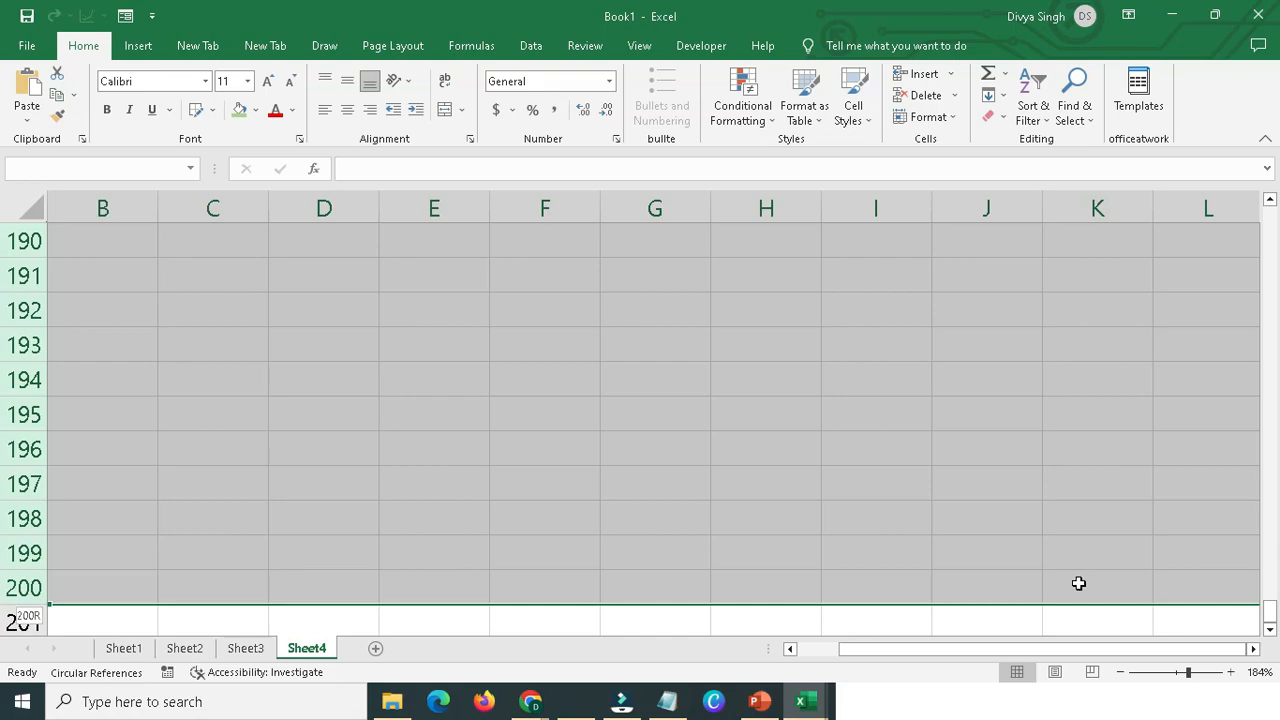
pyautogui.hotkey('ctrl', 'BackSpace')
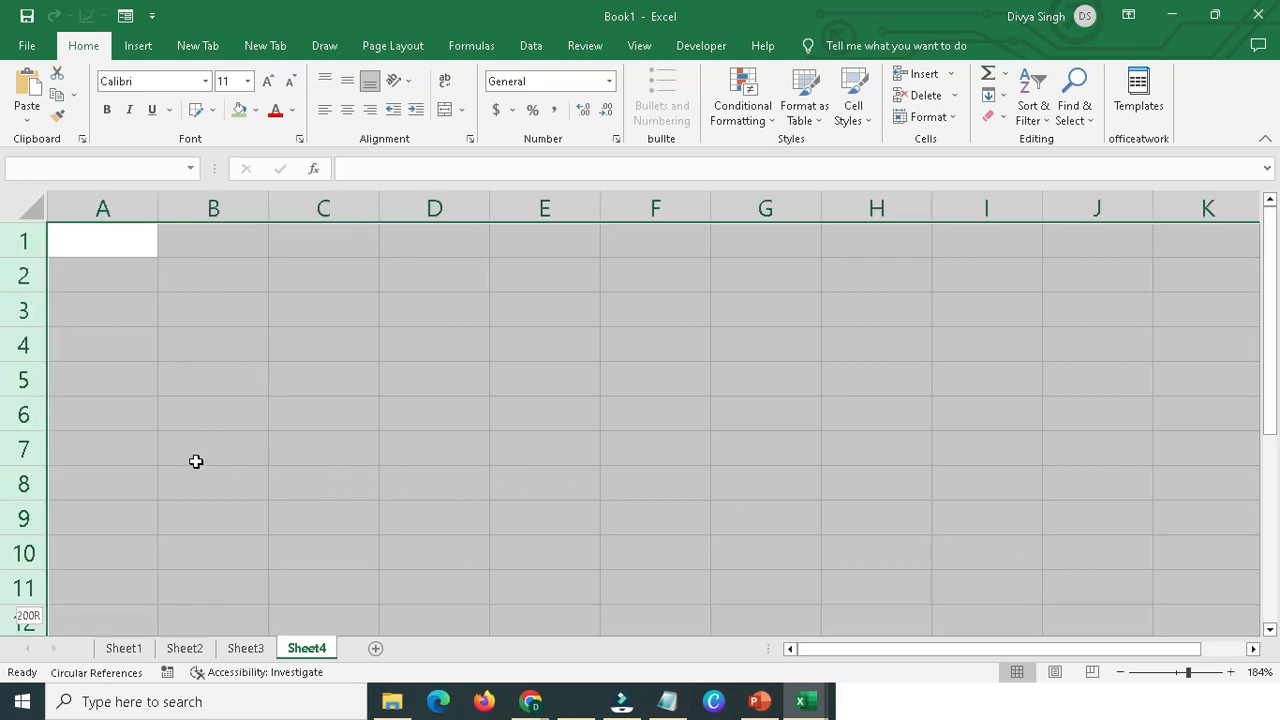
pyautogui.click(212, 109)
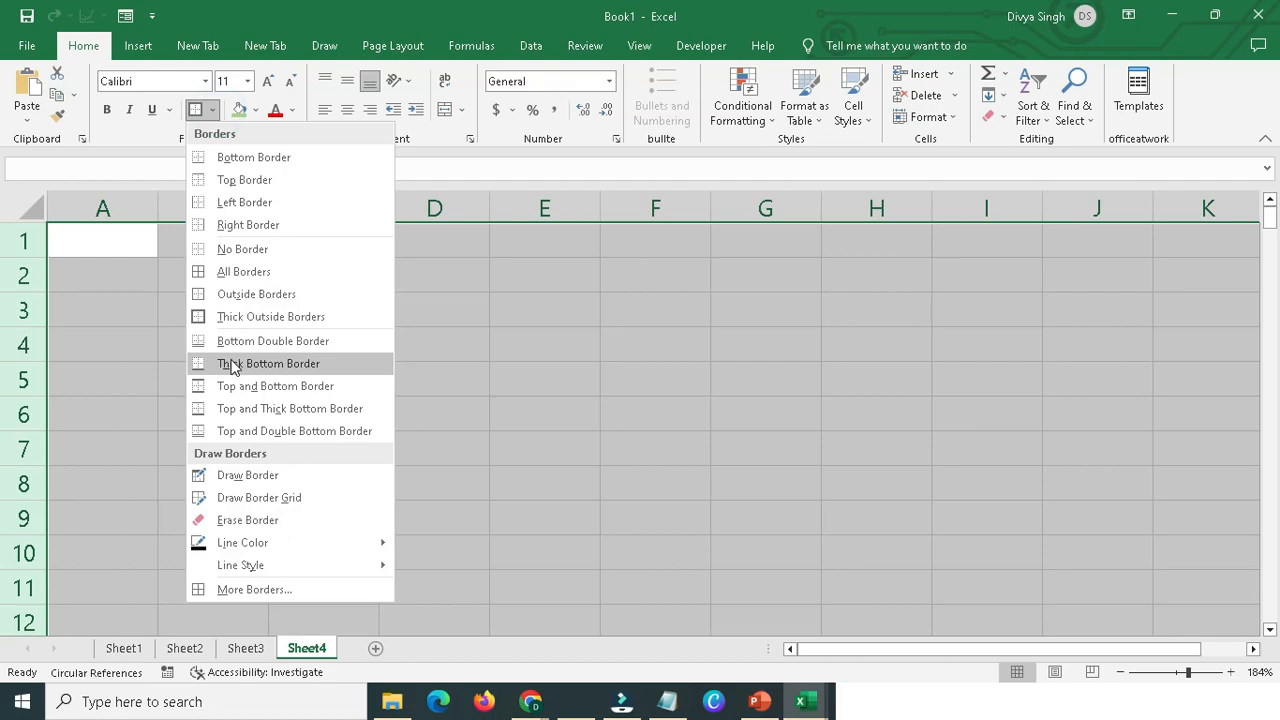
pyautogui.click(240, 272)
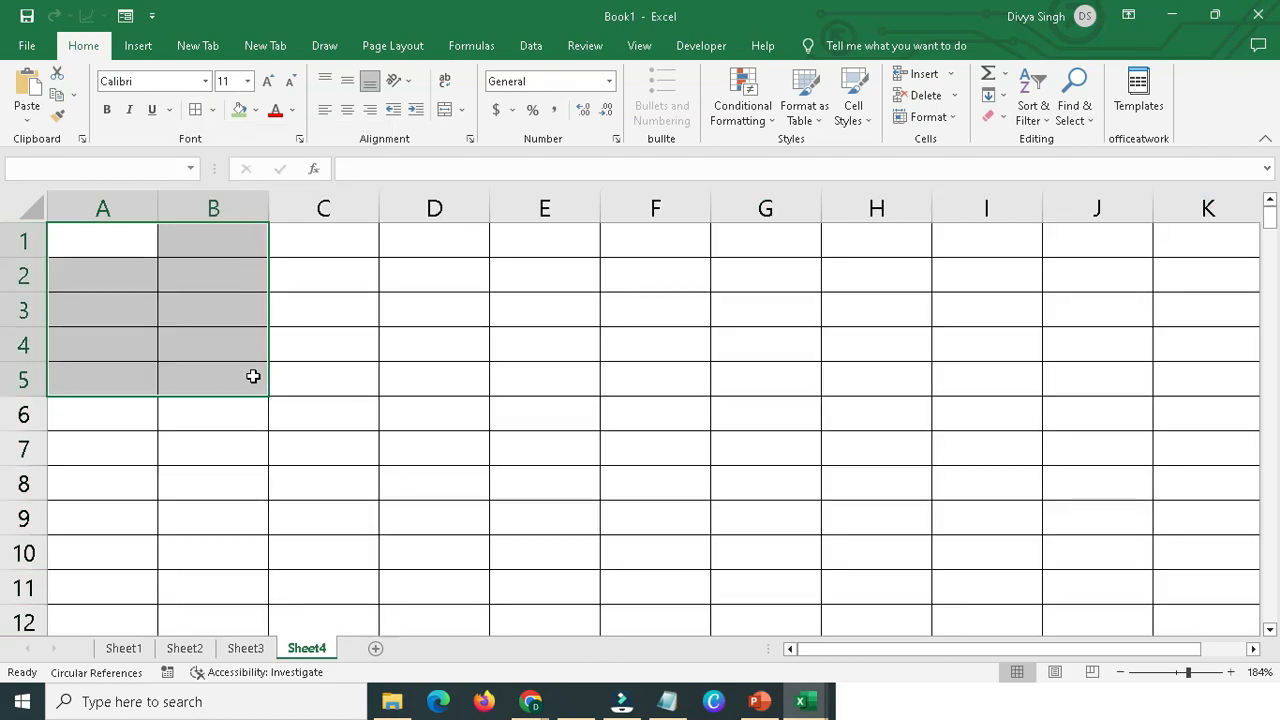
# Check the bordered cells down to row 200 and across to column K.
pyautogui.click(251, 377)
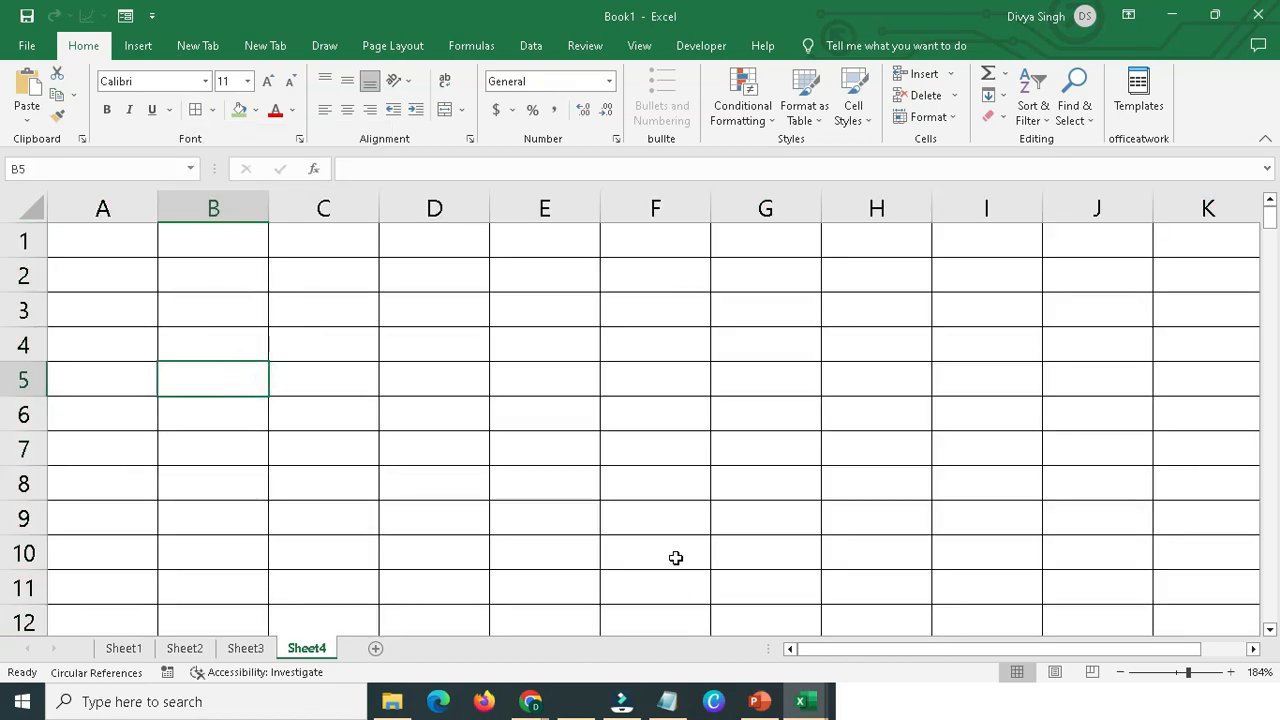
pyautogui.scroll(-10, 674, 545)
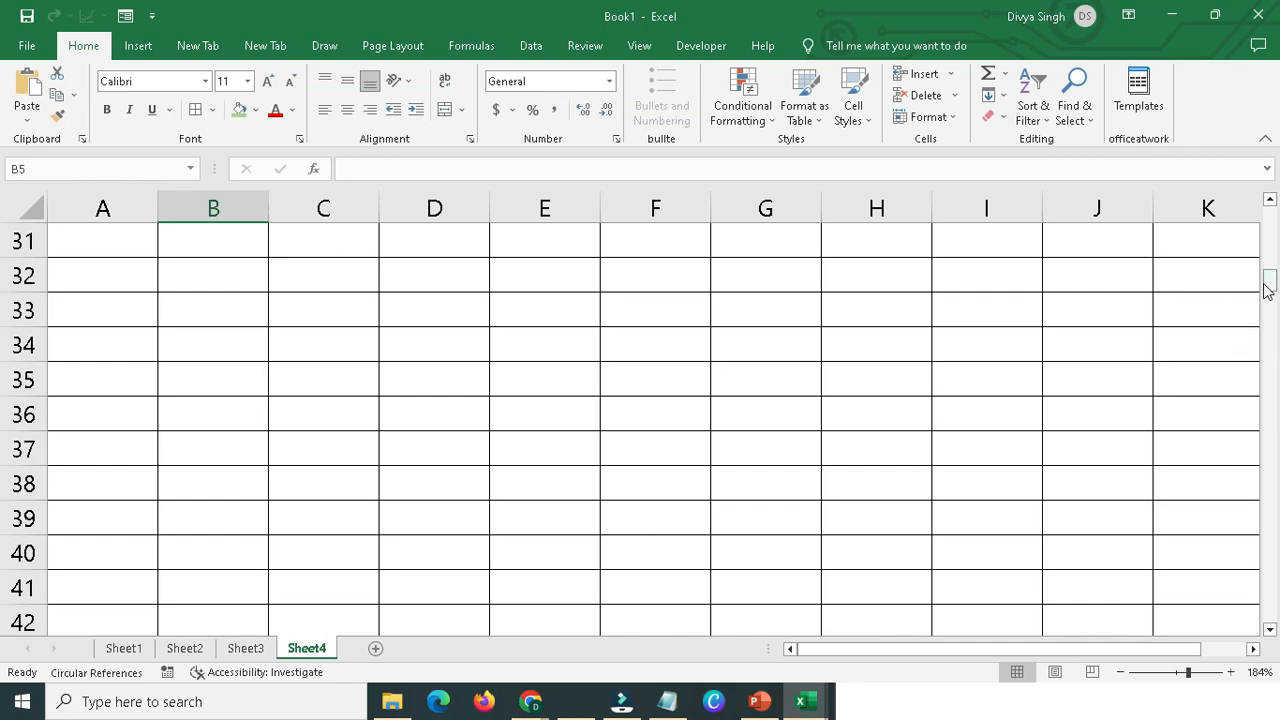
pyautogui.moveTo(1267, 285); pyautogui.dragTo(1275, 625)
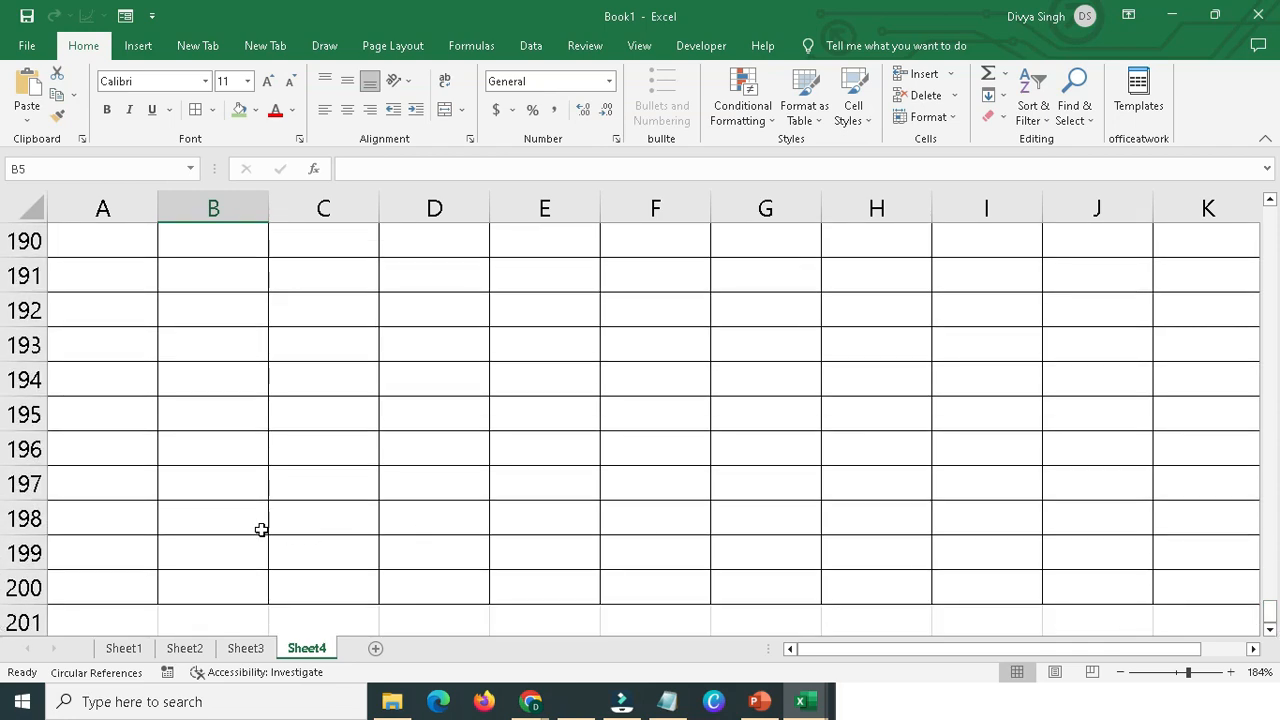
pyautogui.scroll(-2, 24, 520)
pyautogui.click(23, 380)
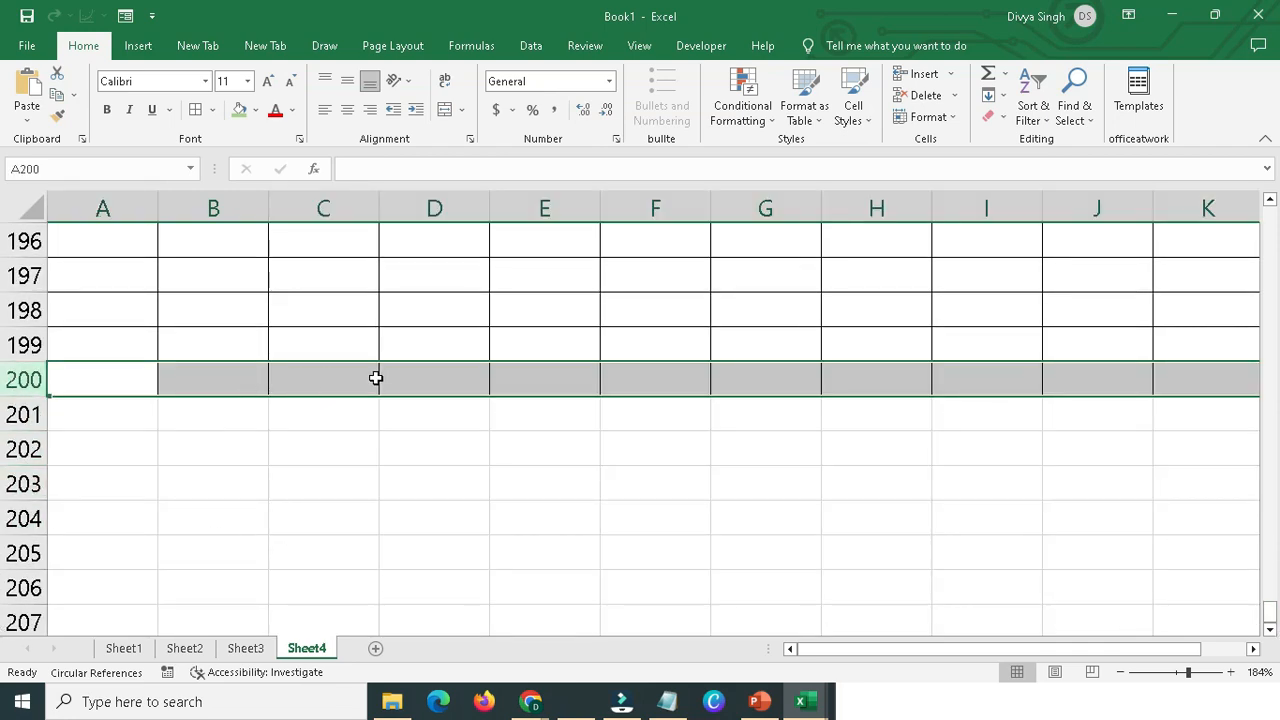
pyautogui.press('F4')
pyautogui.click(1157, 474)
pyautogui.scroll(3, 1194, 297)
pyautogui.click(1210, 210)
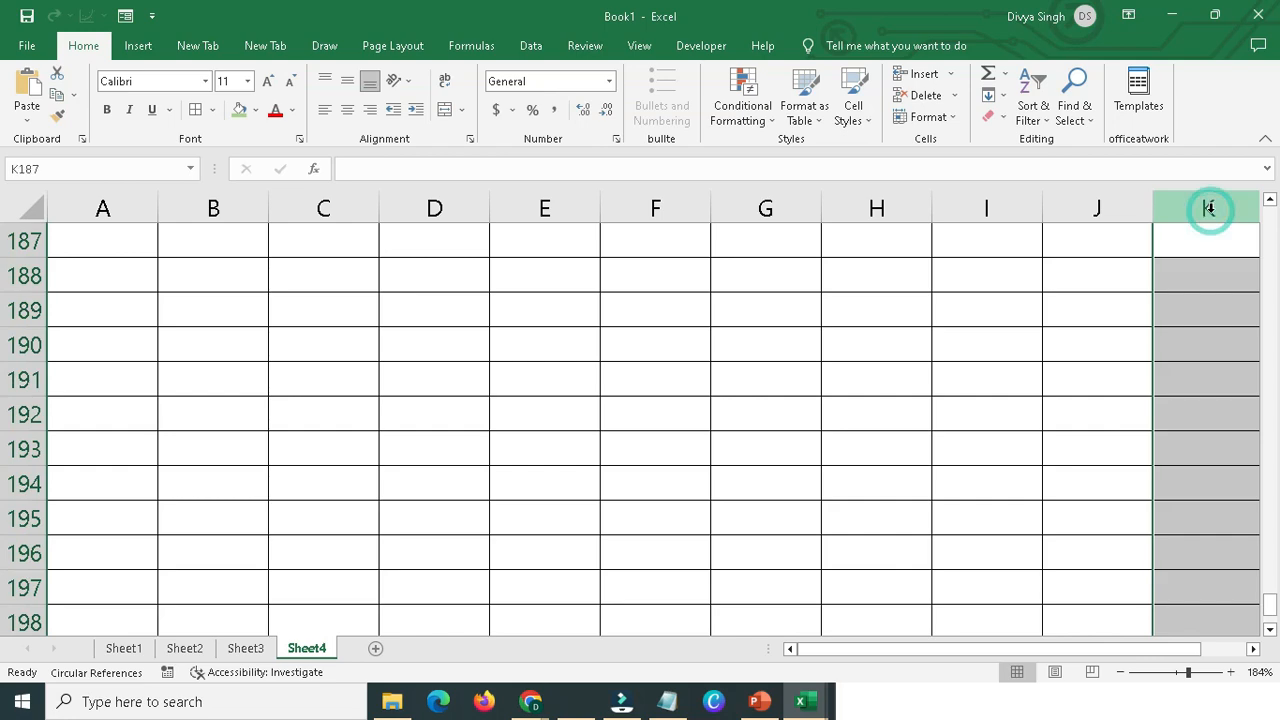
pyautogui.scroll(6, 1214, 343)
pyautogui.scroll(20, 1268, 510)
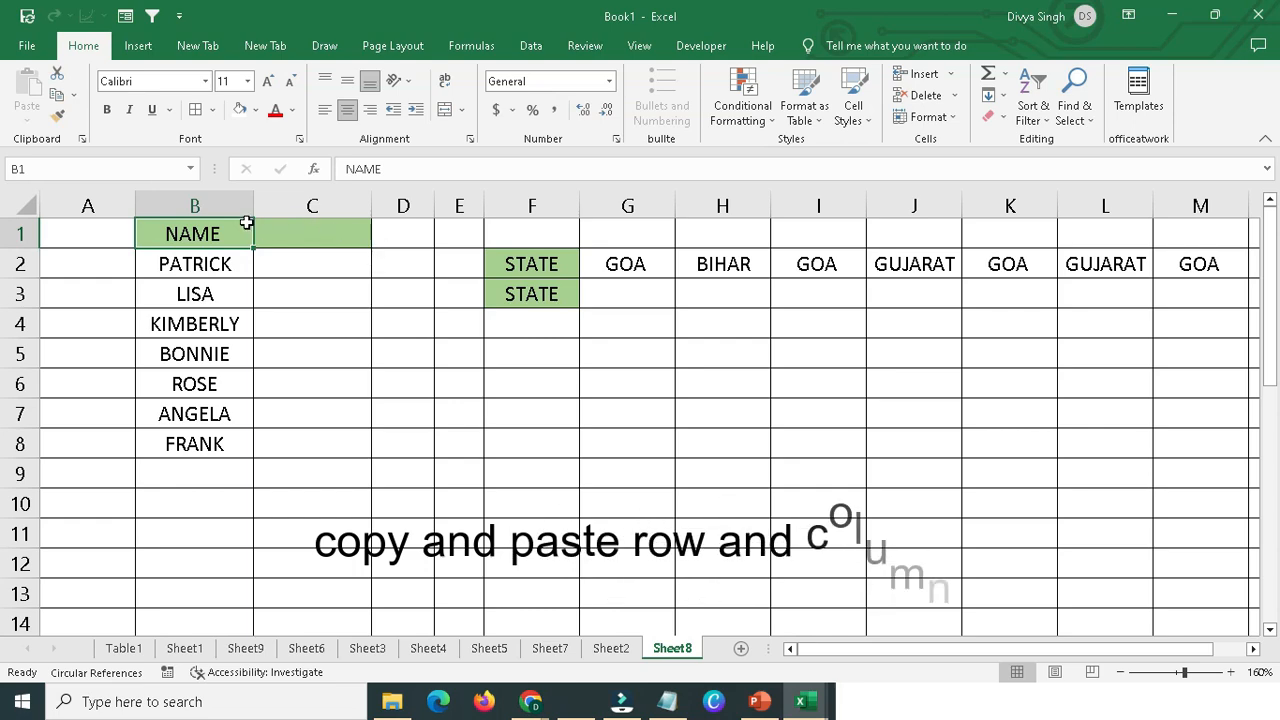
pyautogui.moveTo(240, 223); pyautogui.dragTo(286, 234)
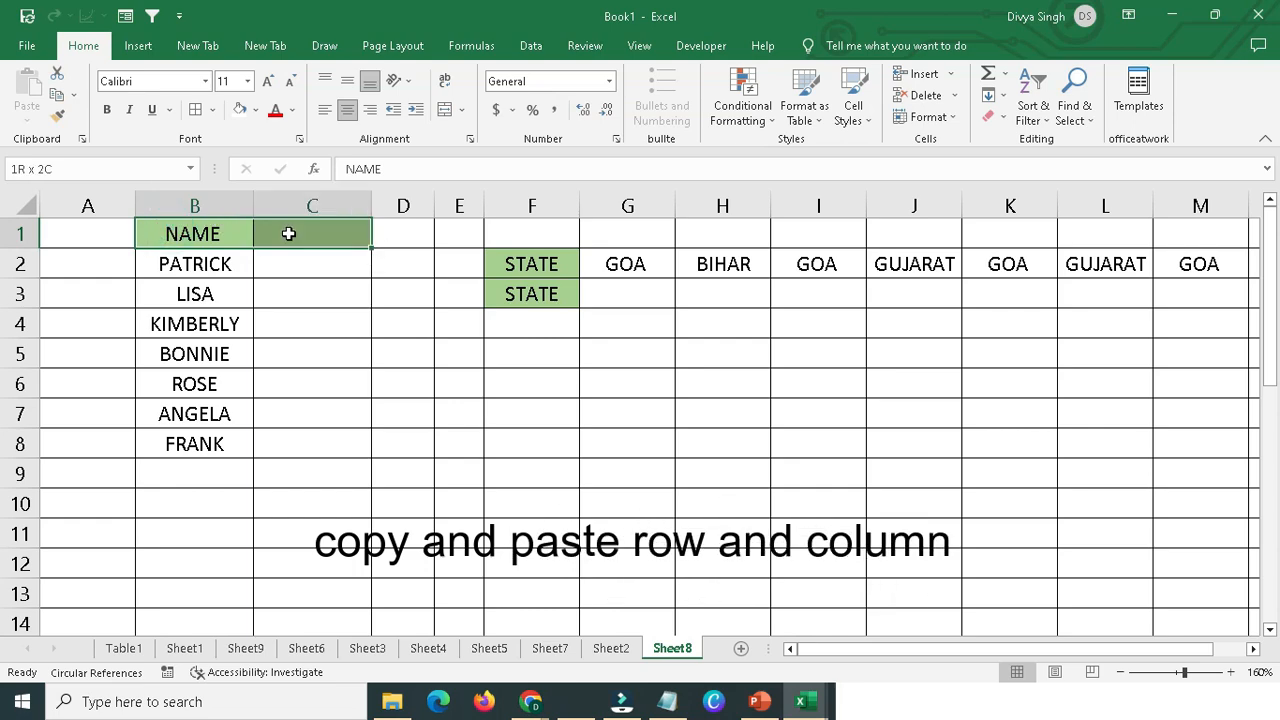
pyautogui.click(287, 233)
pyautogui.click(194, 205)
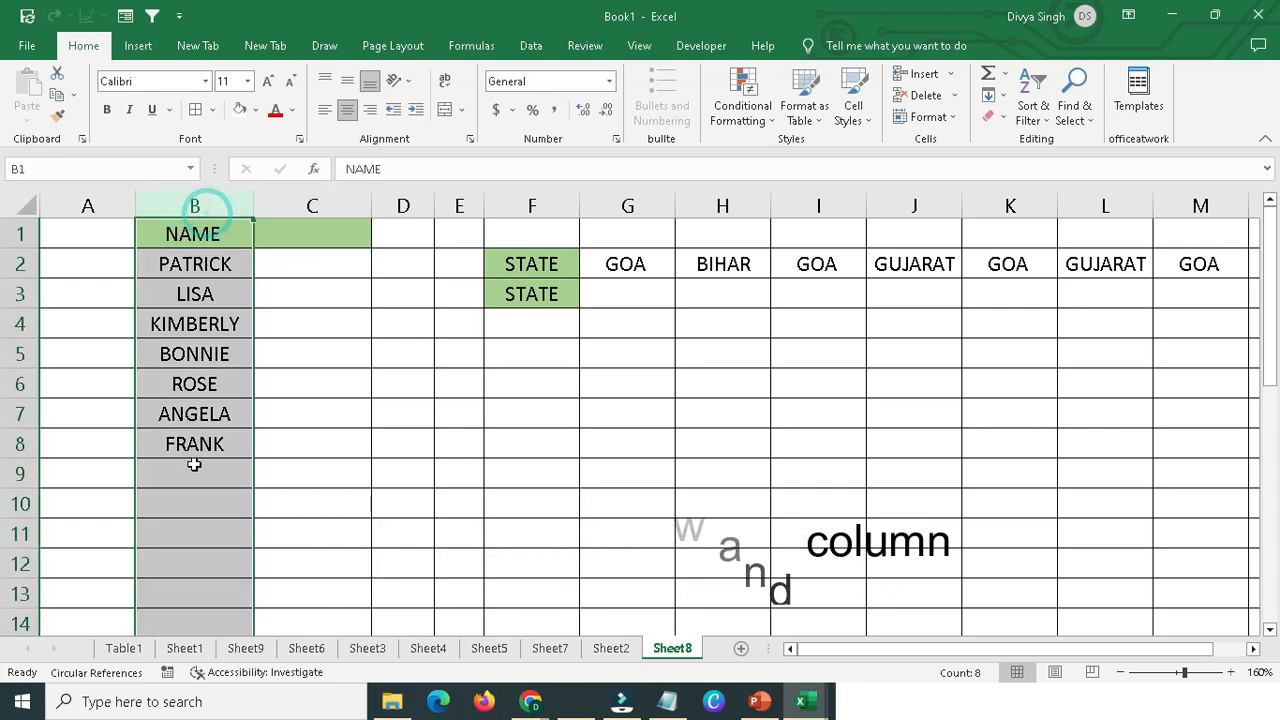
pyautogui.click(312, 205)
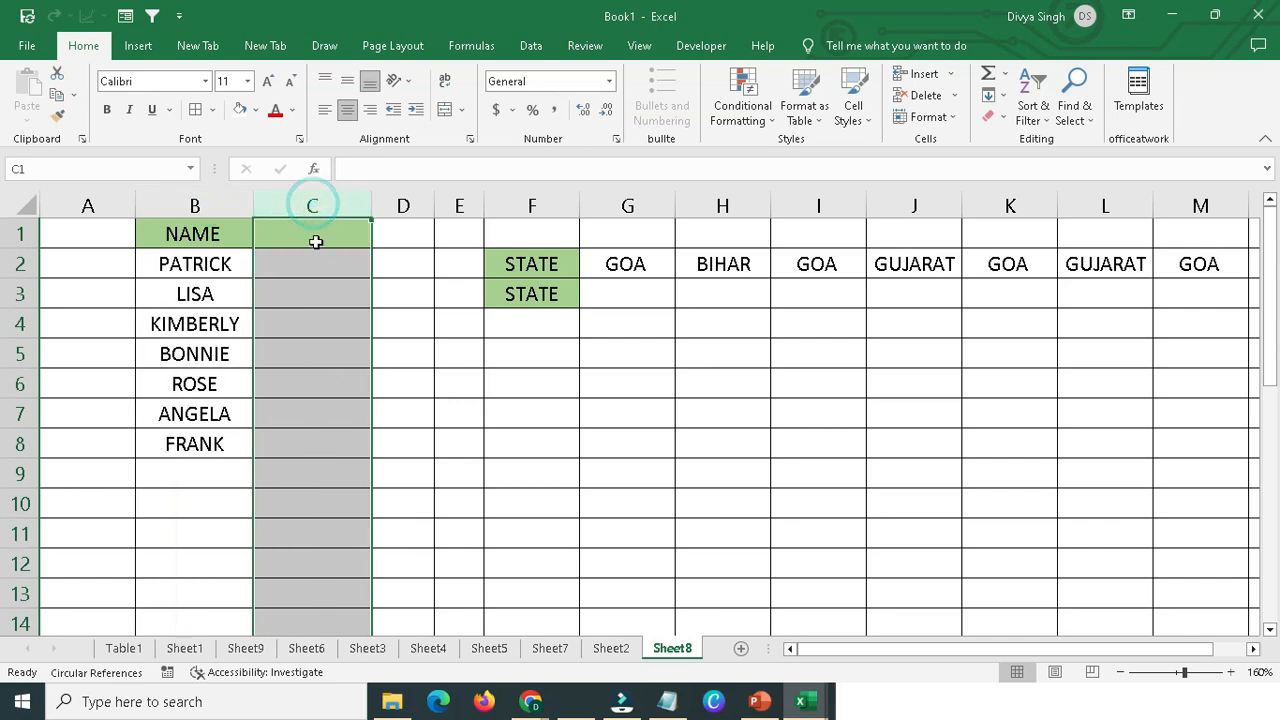
pyautogui.click(236, 210)
pyautogui.click(189, 229)
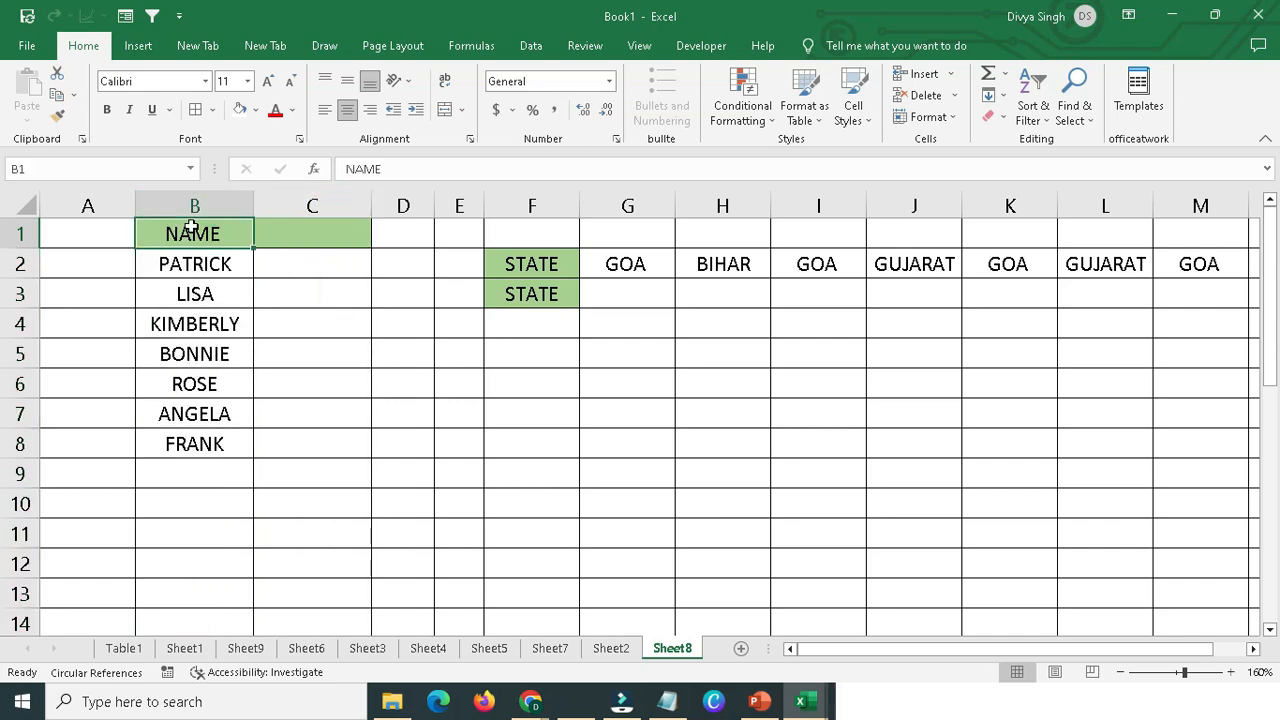
pyautogui.click(321, 241)
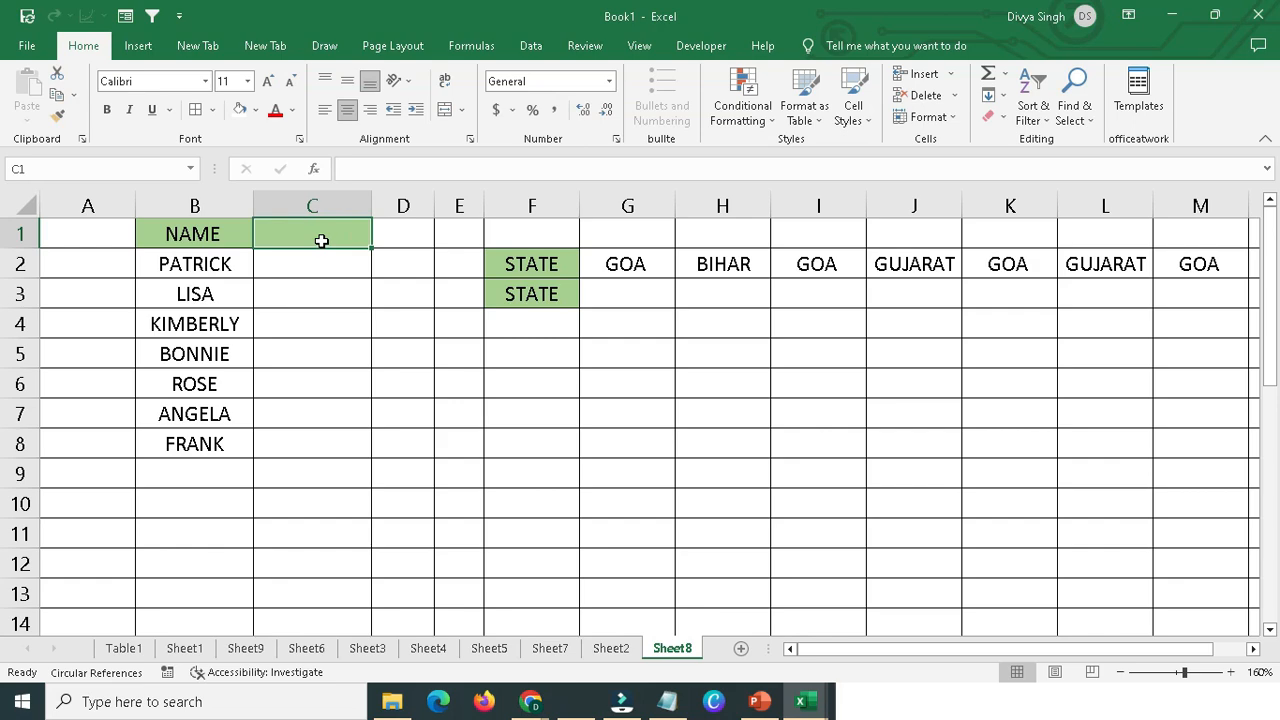
# Try to duplicate the NAME list from B1:B8 into C1:C8 on Sheet8 with an ordinary copy and paste.
pyautogui.moveTo(214, 220); pyautogui.dragTo(200, 443)
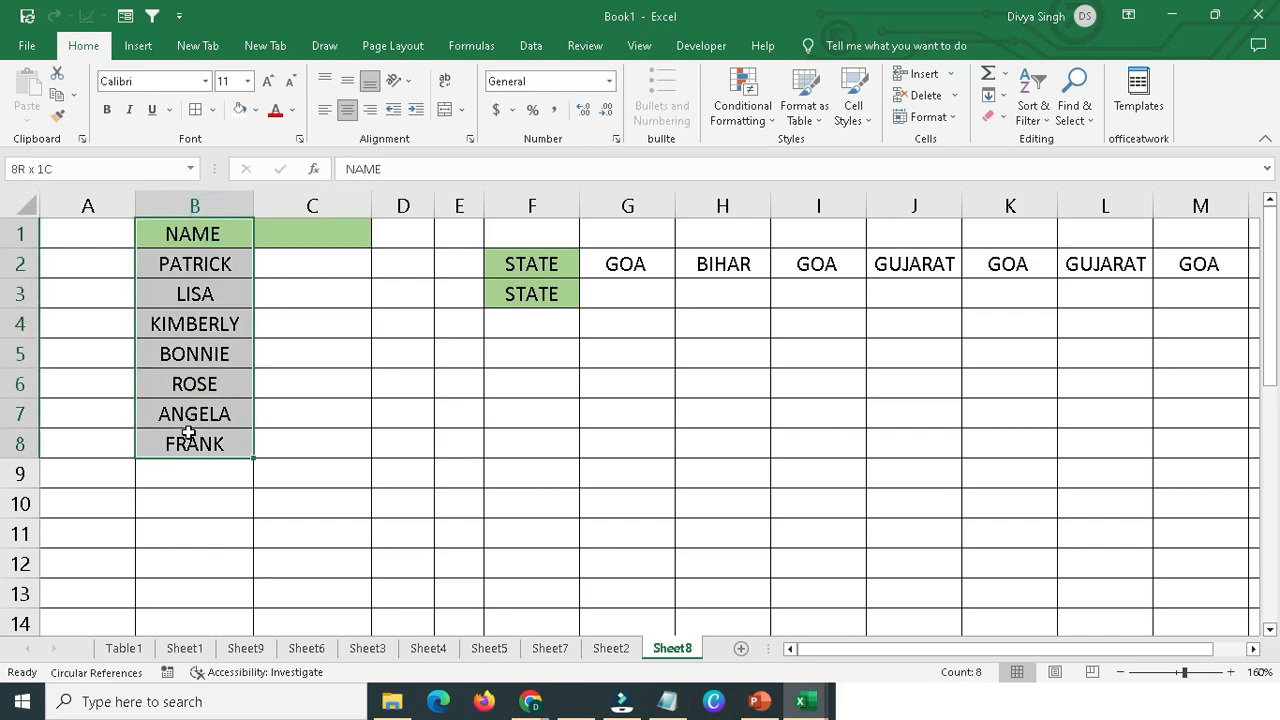
pyautogui.rightClick(190, 446)
pyautogui.click(262, 243)
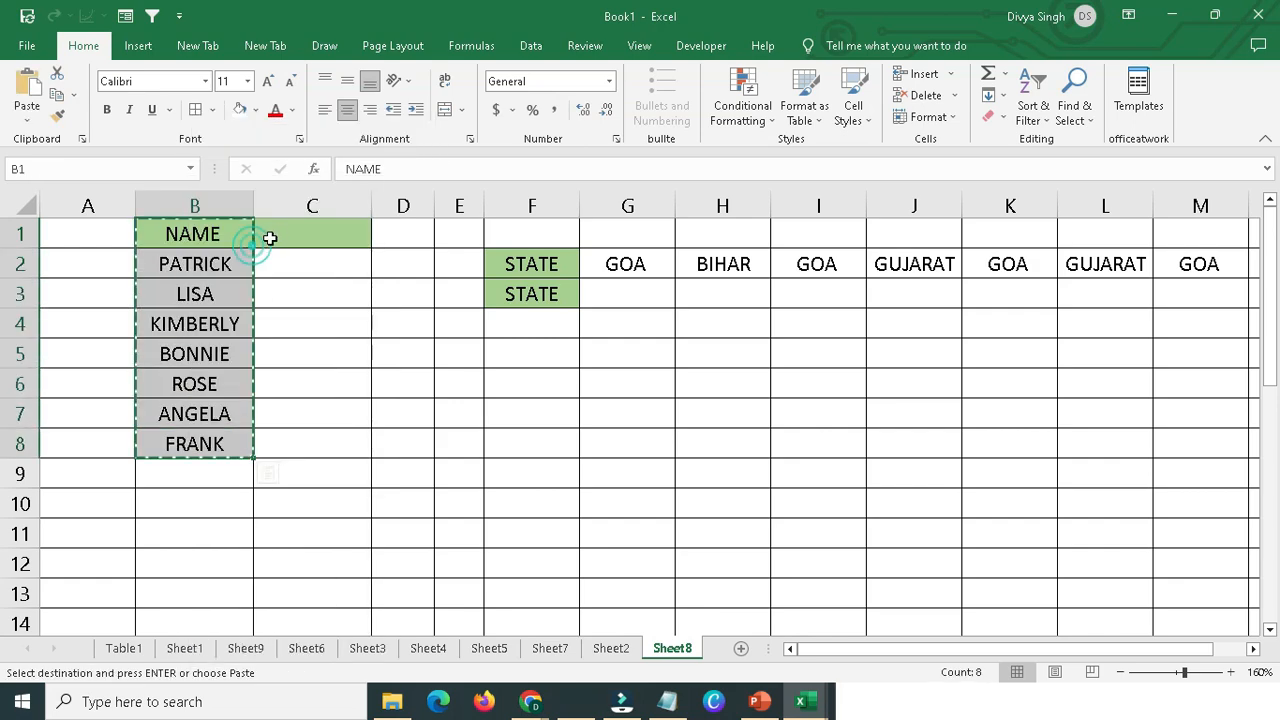
pyautogui.click(280, 233)
pyautogui.hotkey('ctrl', 'v')
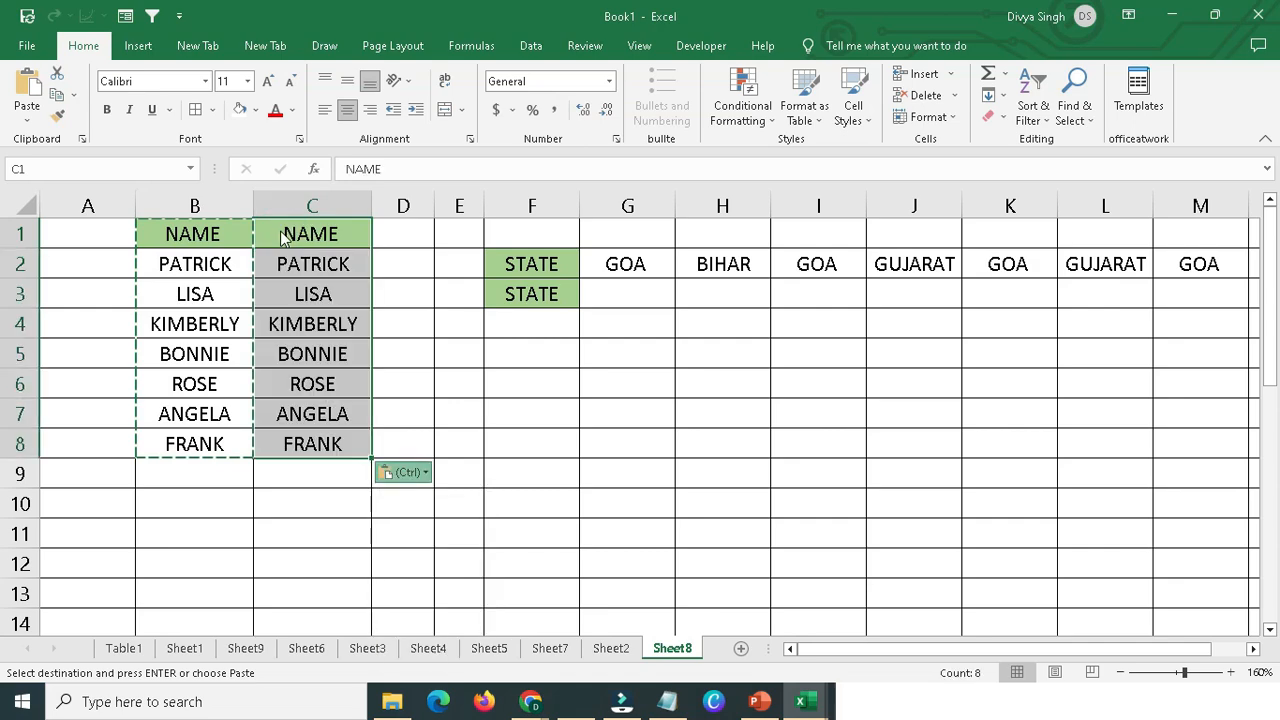
pyautogui.click(405, 336)
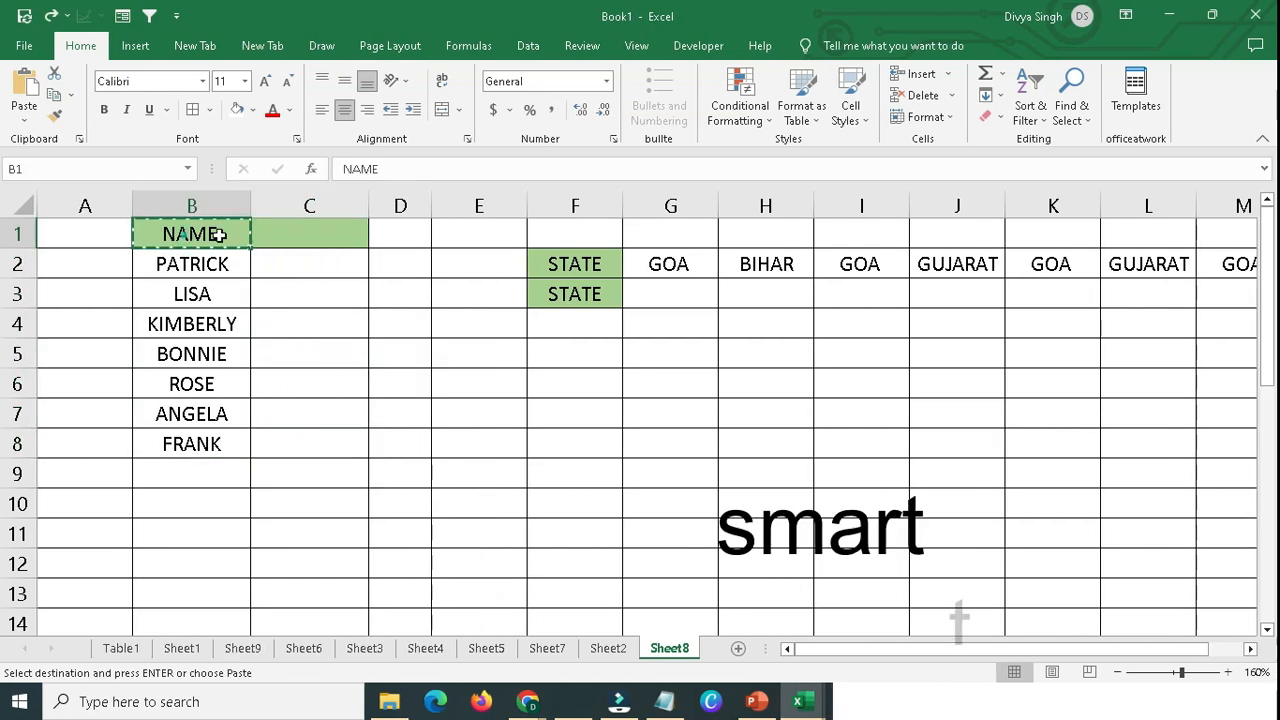
# Fill C1:C8 with the NAME list from column B using Fill Right.
pyautogui.click(310, 237)
pyautogui.moveTo(300, 238); pyautogui.dragTo(290, 440)
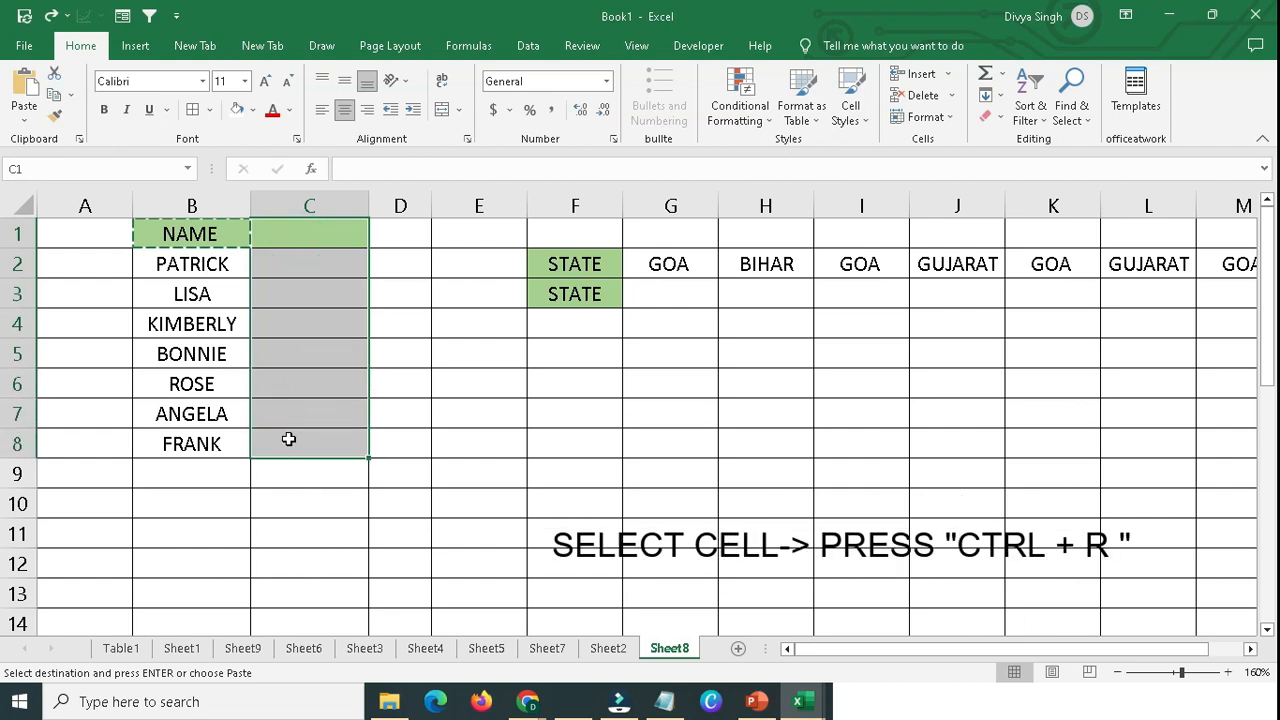
pyautogui.hotkey('ctrl', 'r')
pyautogui.click(288, 441)
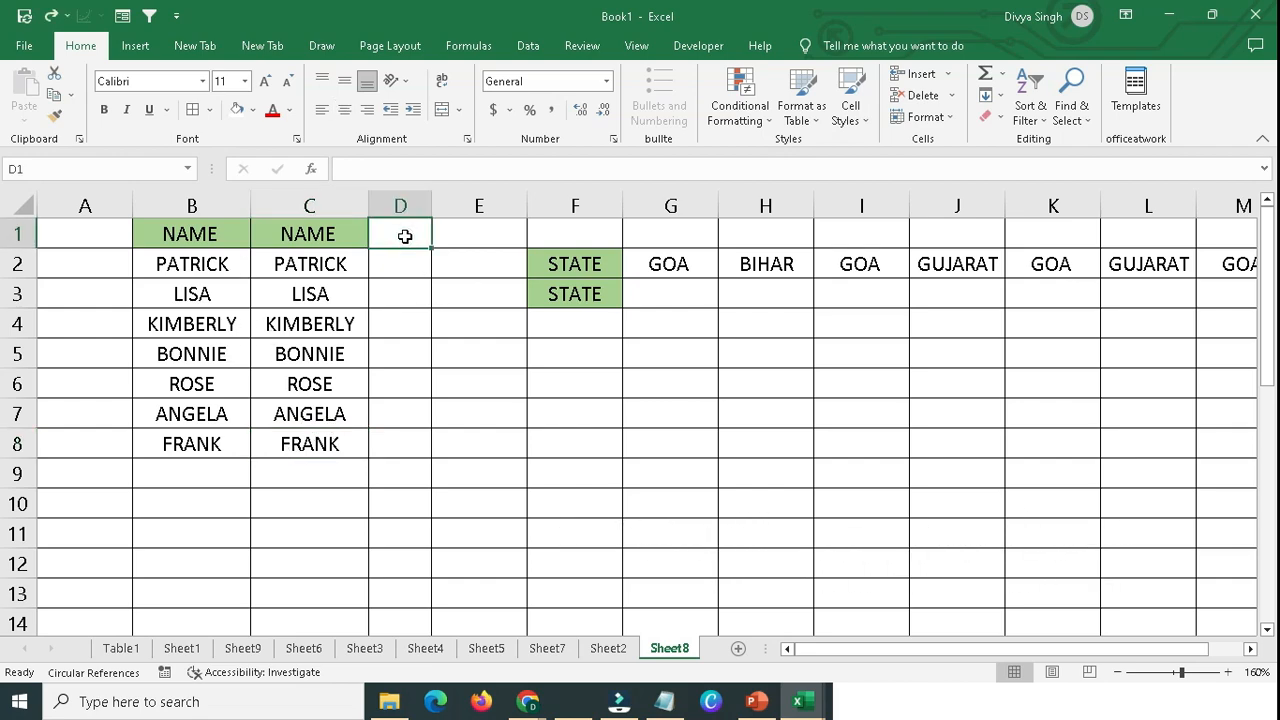
# Use Fill Right to repeat the NAME list in D1:D8 and widen column D.
pyautogui.moveTo(400, 234); pyautogui.dragTo(394, 447)
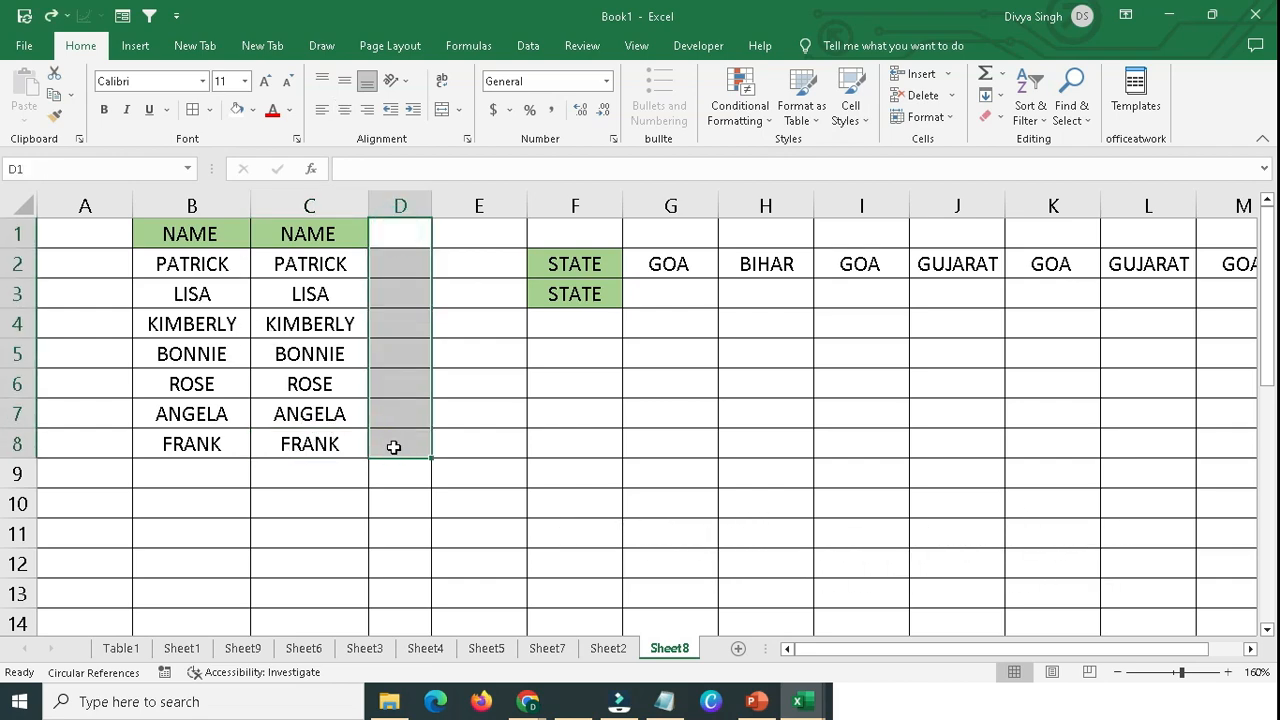
pyautogui.hotkey('ctrl', 'r')
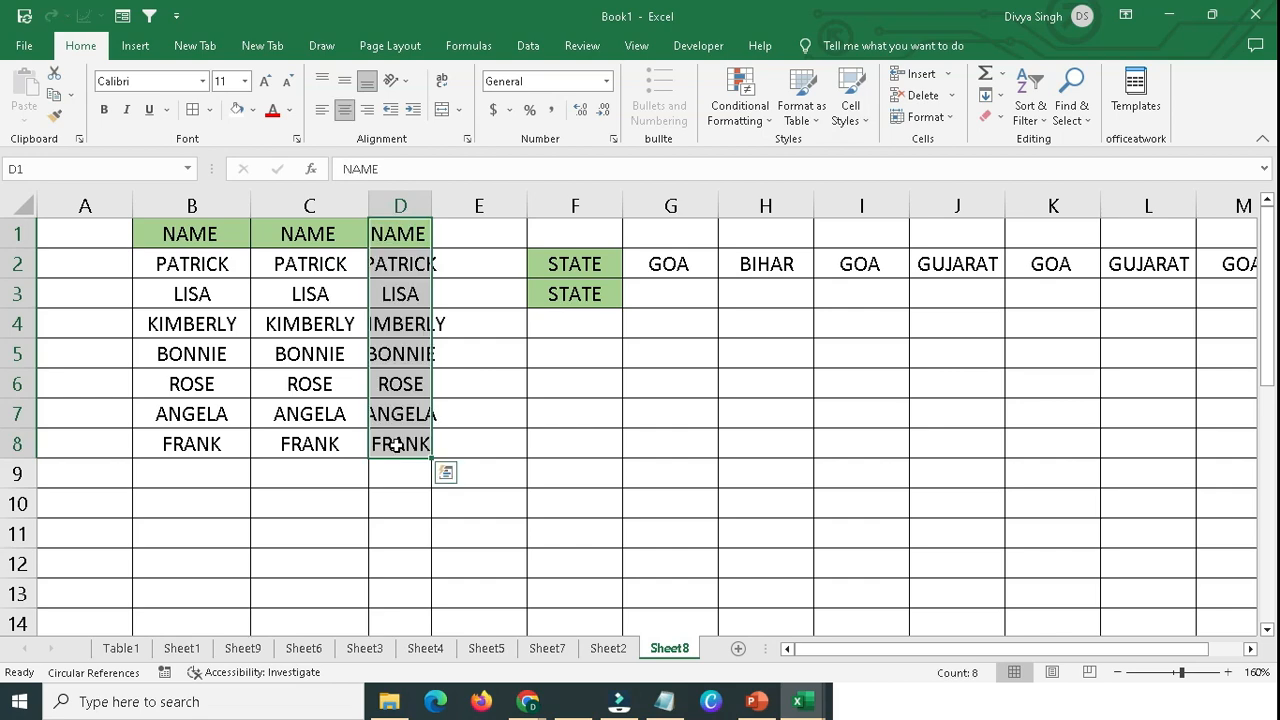
pyautogui.moveTo(432, 205); pyautogui.dragTo(451, 205)
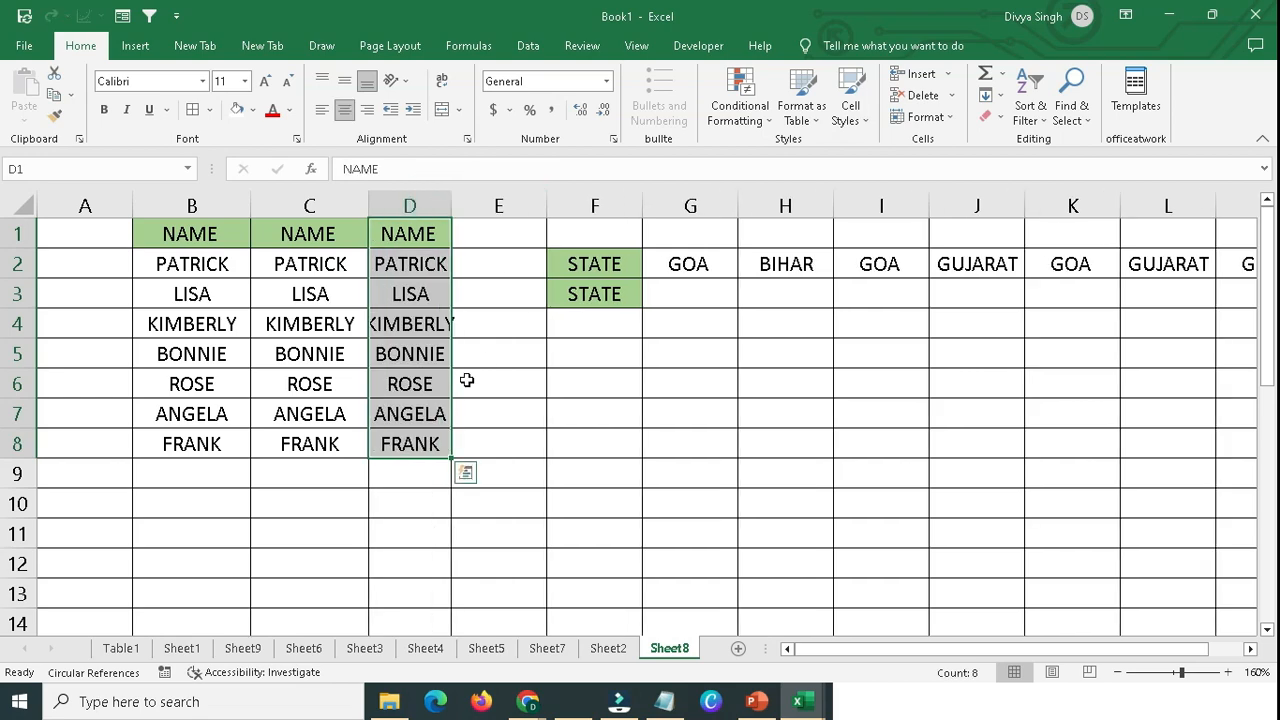
# Use Fill Down to copy the state names from row 2 into row 3, from G3 across to column M.
pyautogui.click(608, 264)
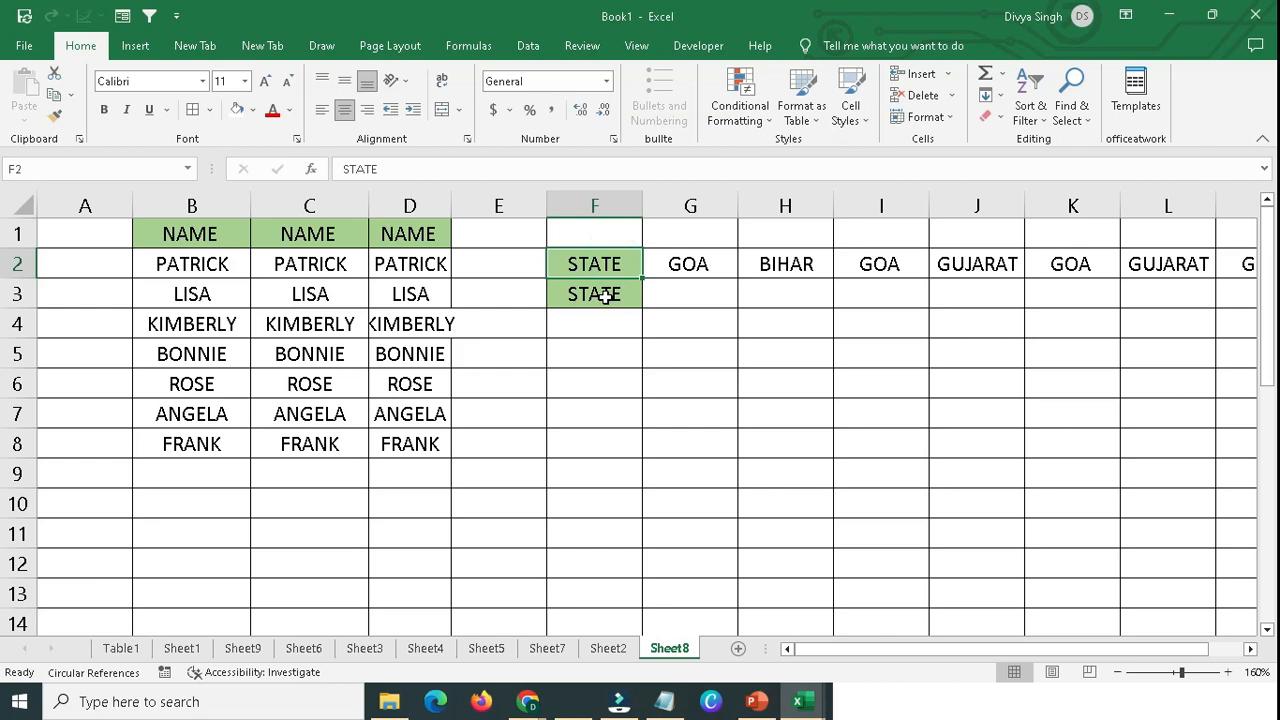
pyautogui.click(606, 297)
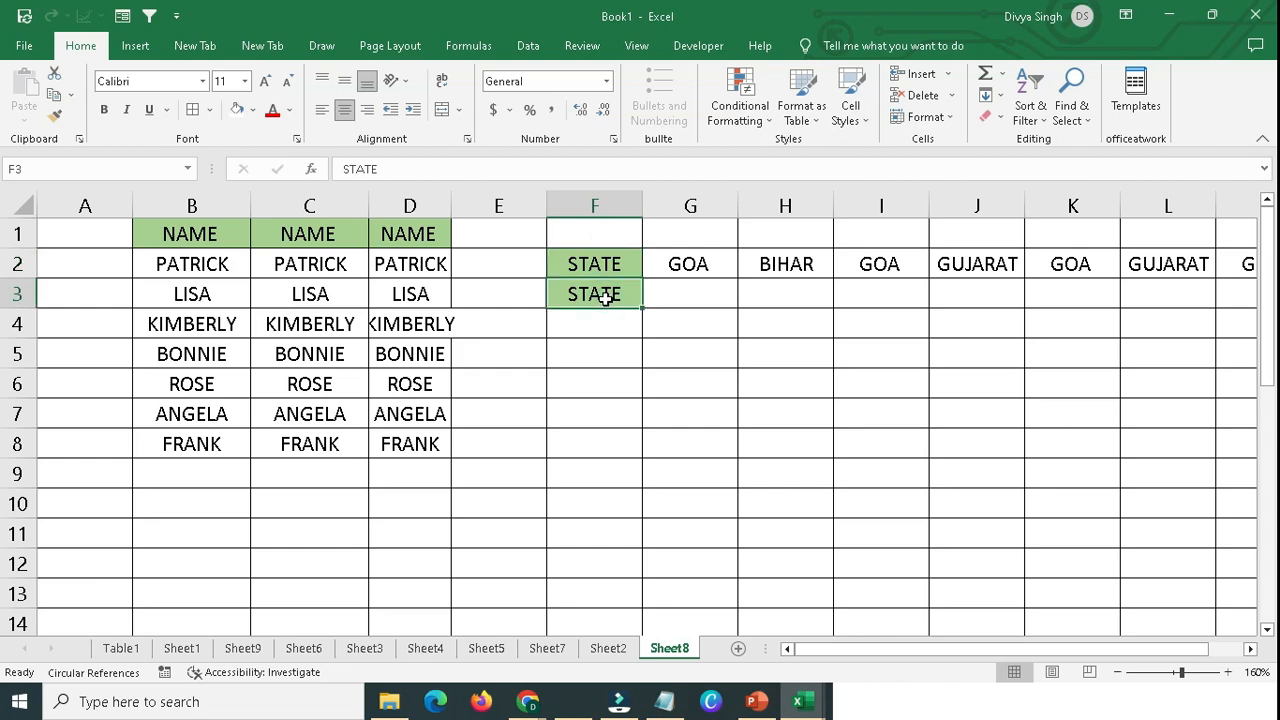
pyautogui.moveTo(600, 266); pyautogui.dragTo(1222, 300)
pyautogui.click(602, 297)
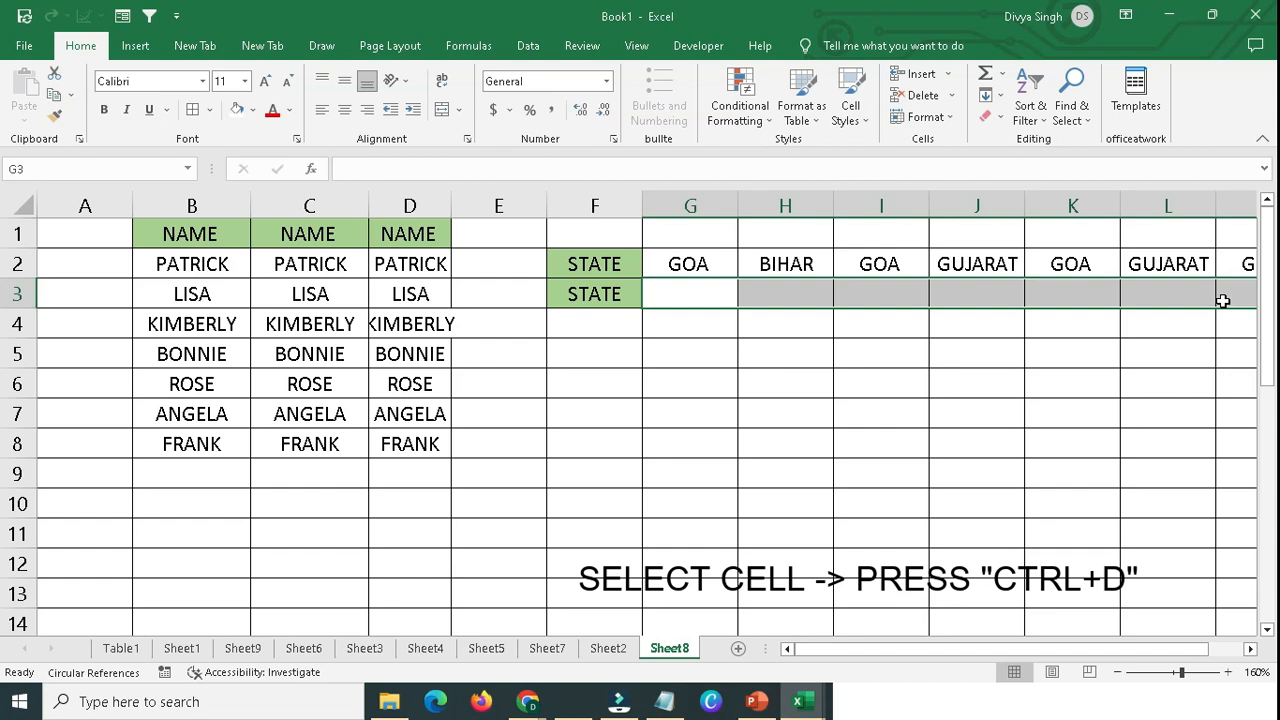
pyautogui.hotkey('ctrl', 'd')
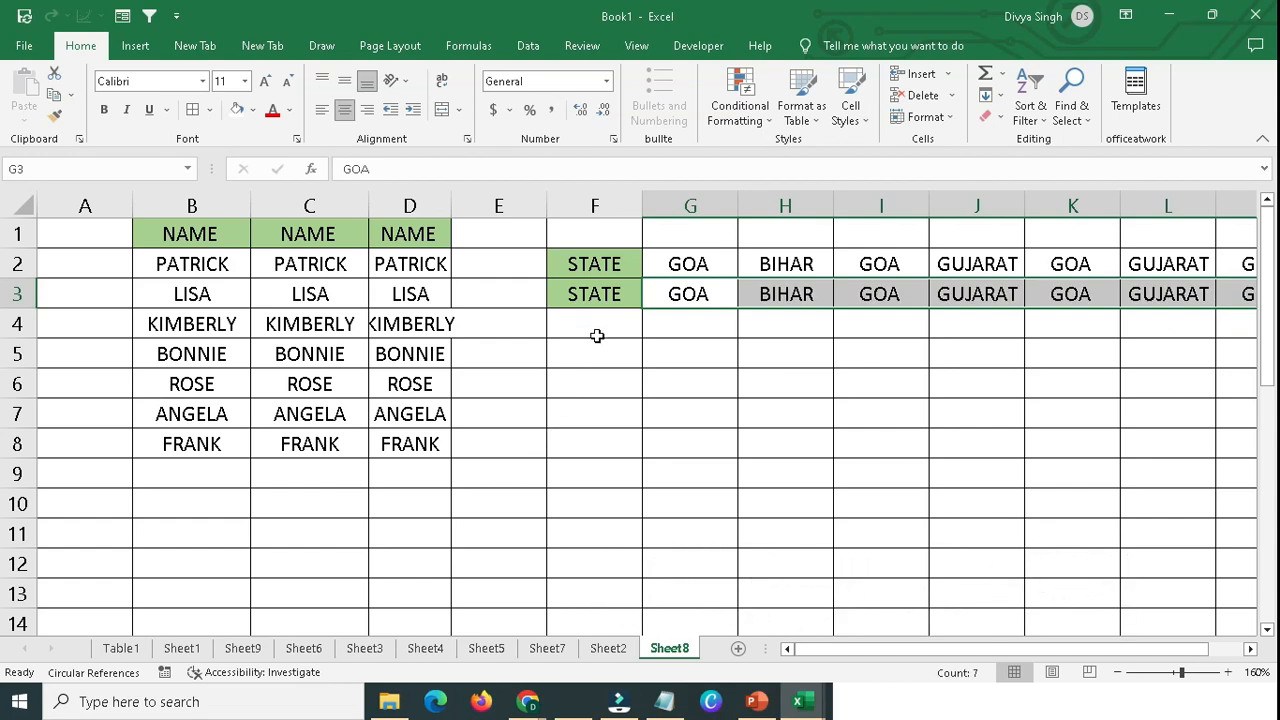
# Use Fill Down to copy the STATE label and state names from row 3 into row 4, from F4 across to column M.
pyautogui.moveTo(596, 336); pyautogui.dragTo(1236, 328)
pyautogui.hotkey('ctrl', 'd')
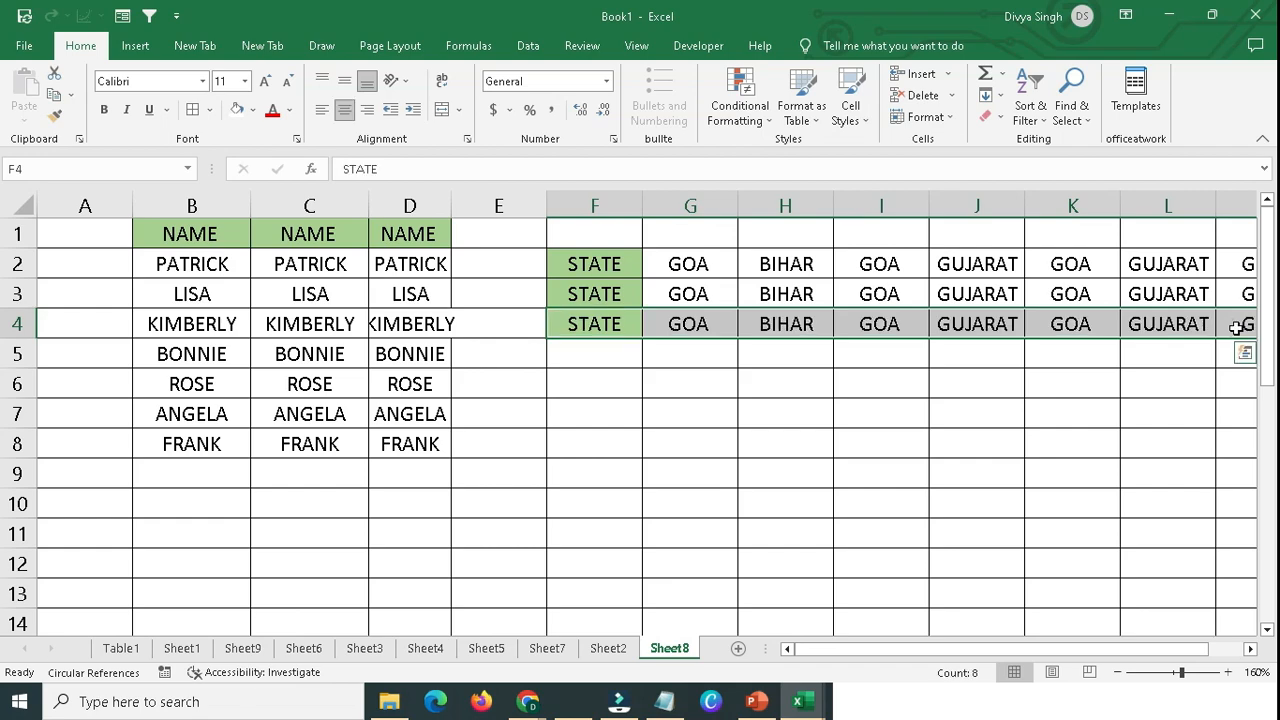
pyautogui.click(603, 345)
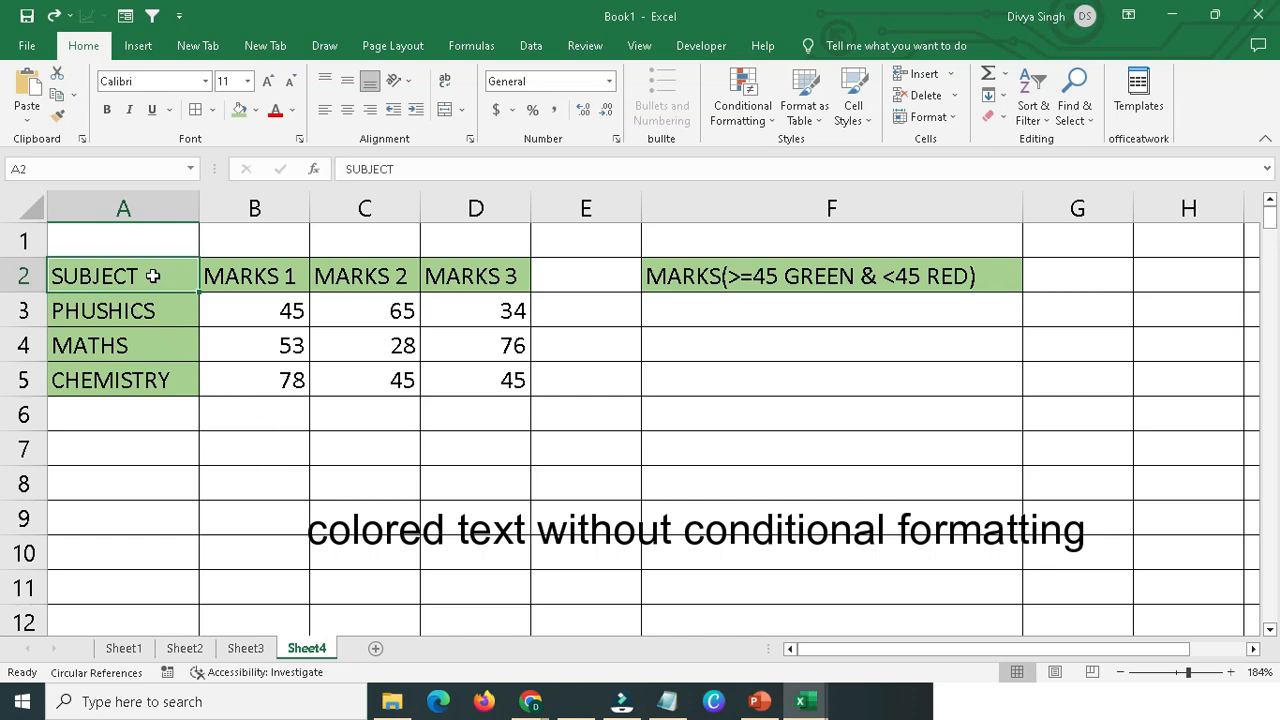
pyautogui.moveTo(163, 276); pyautogui.dragTo(474, 386)
pyautogui.click(475, 399)
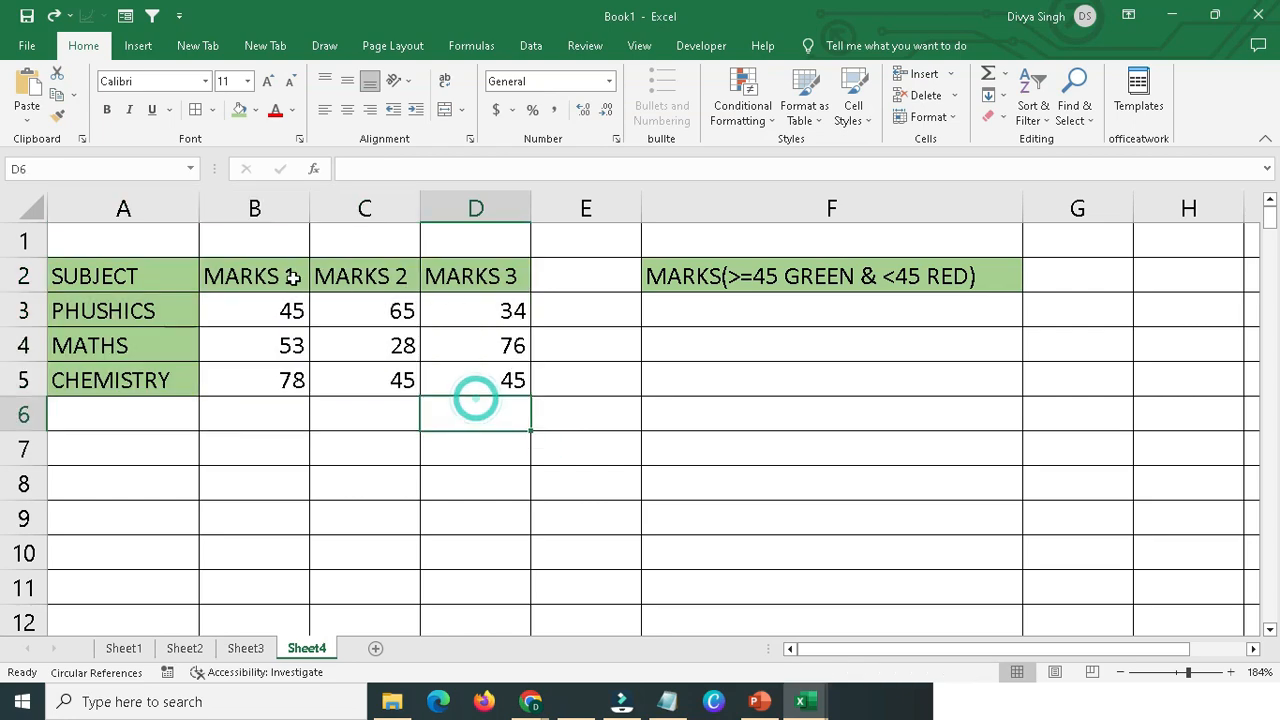
pyautogui.click(665, 284)
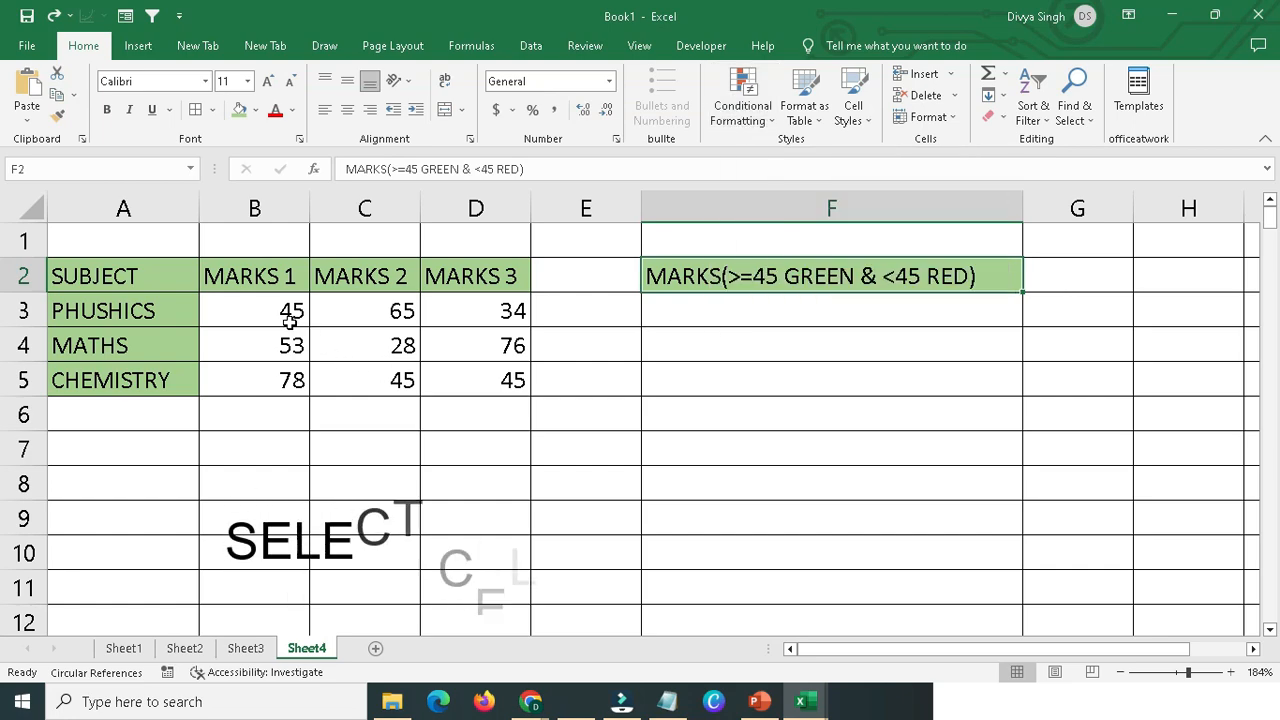
# Open the Custom number format settings for the marks in B3:D5 and clear the General format code.
pyautogui.moveTo(226, 309); pyautogui.dragTo(467, 385)
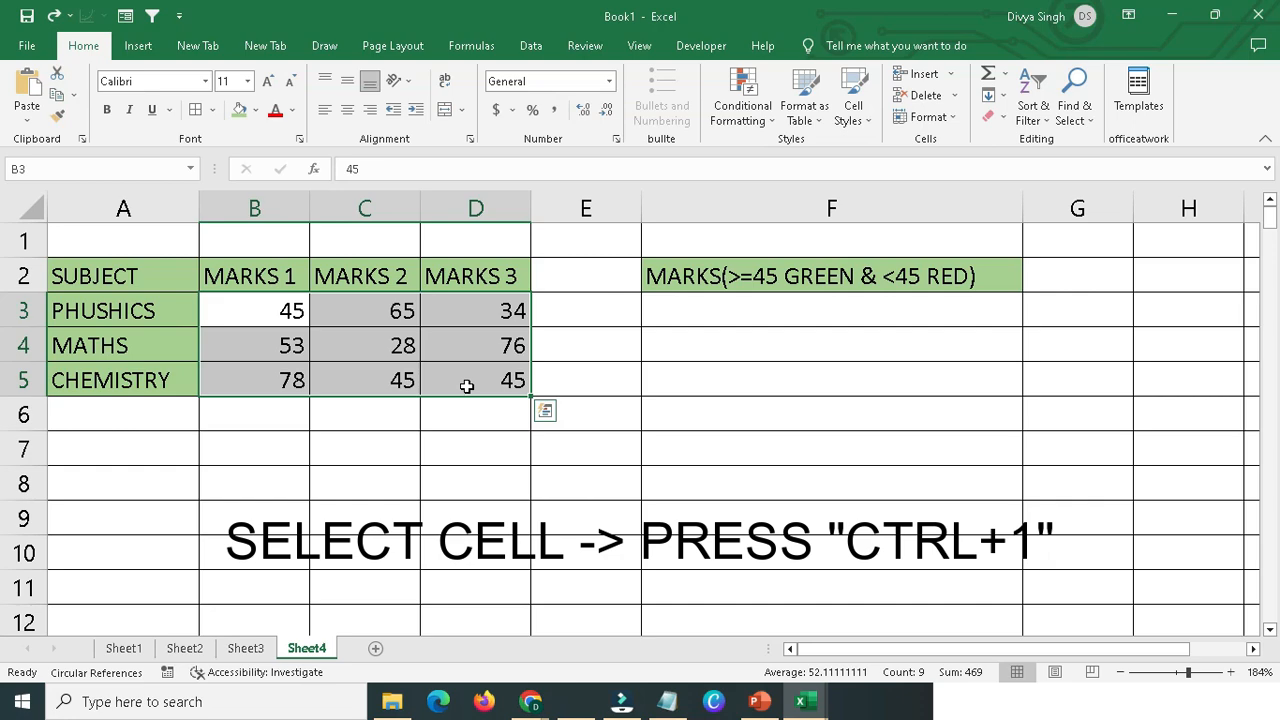
pyautogui.hotkey('ctrl', '1')
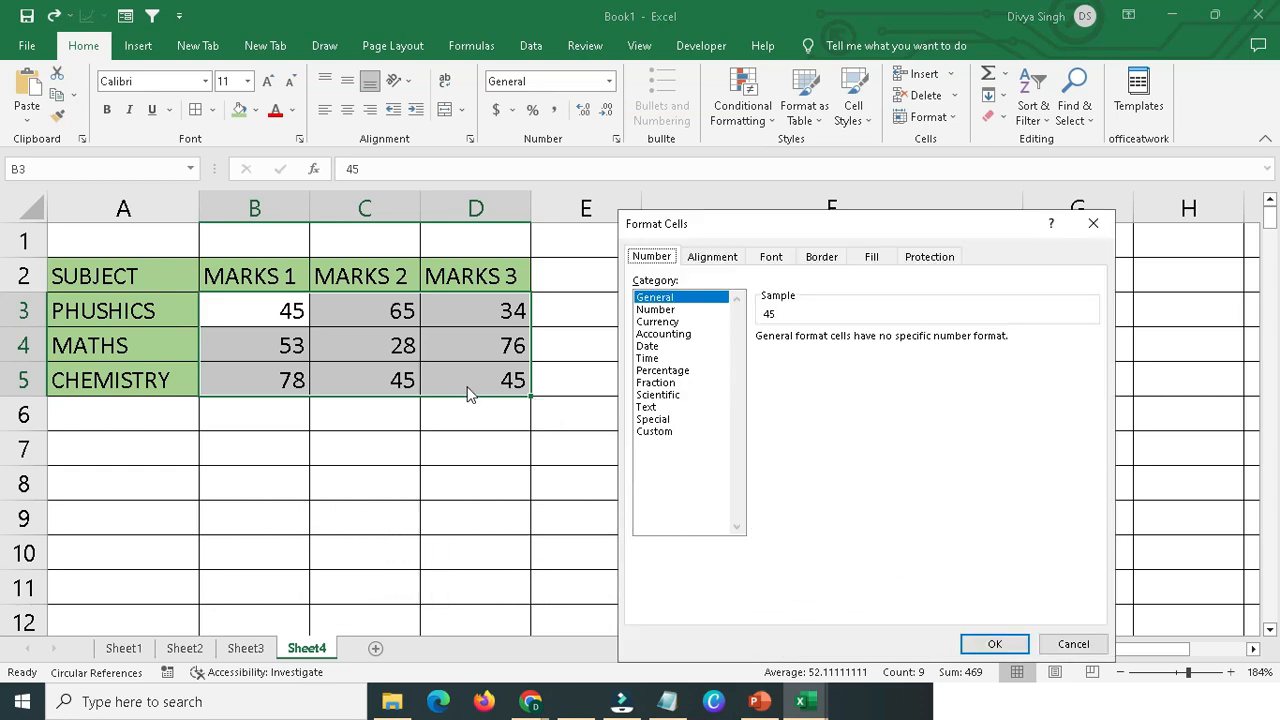
pyautogui.click(652, 433)
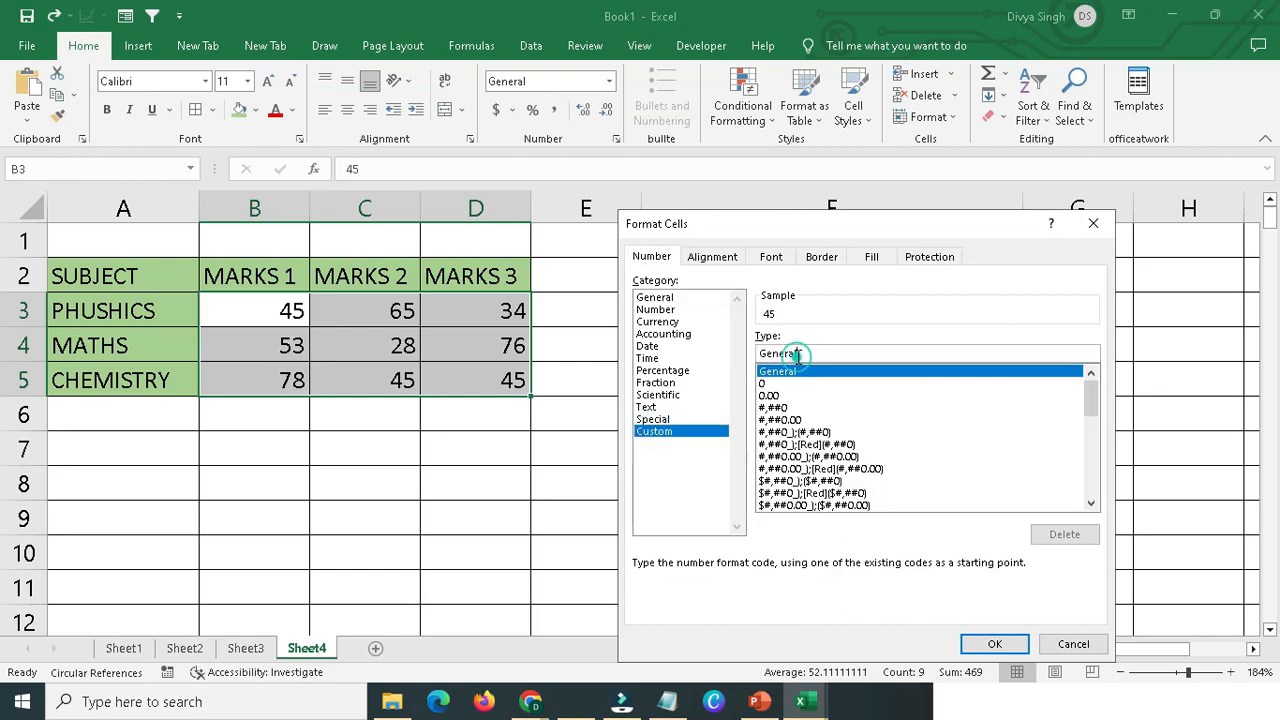
pyautogui.moveTo(812, 353); pyautogui.dragTo(758, 358)
pyautogui.press('BackSpace')
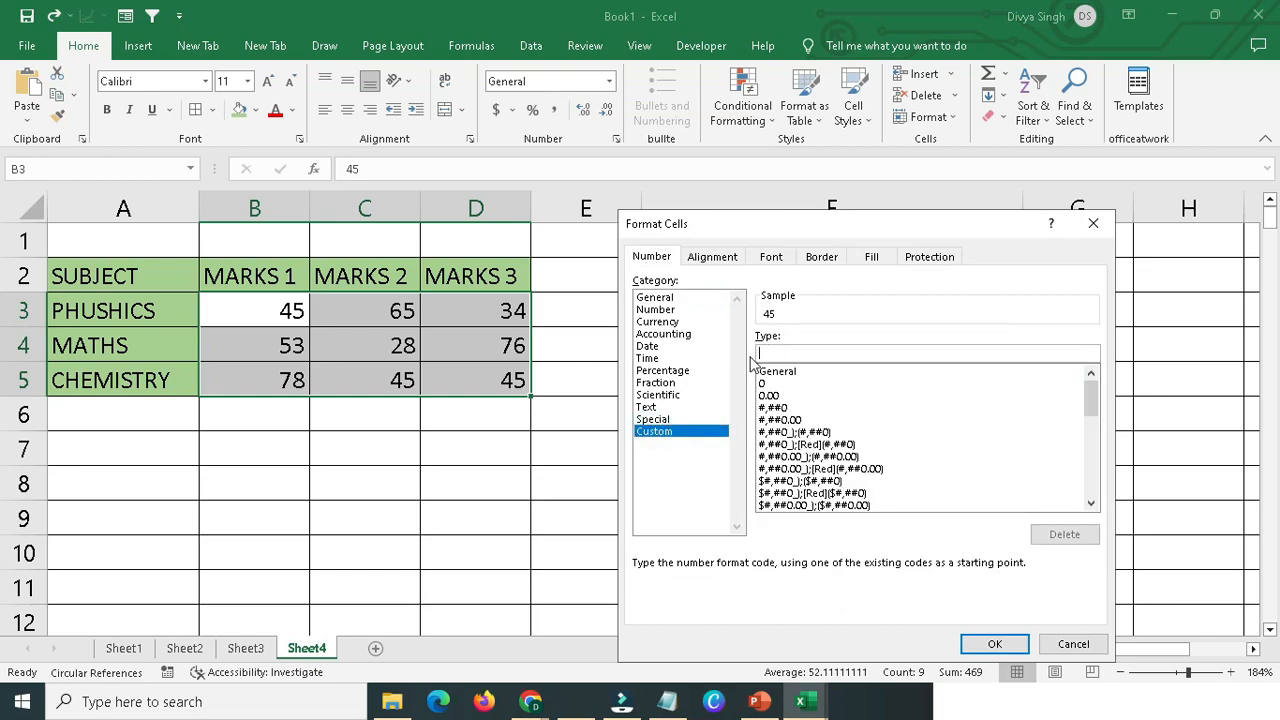
pyautogui.click(780, 357)
pyautogui.moveTo(790, 227); pyautogui.dragTo(754, 335)
pyautogui.click(741, 458)
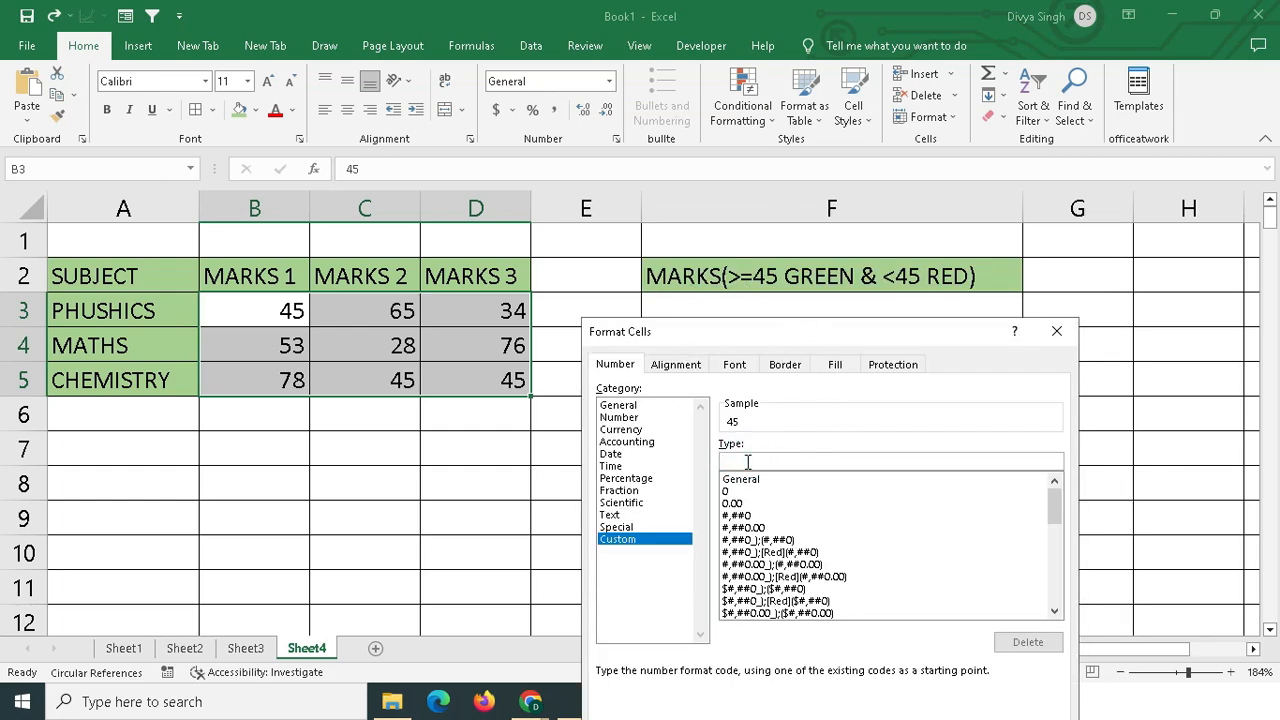
# Enter [GREEN][>=45] as the first section of the custom number format code.
pyautogui.write('[GREEN')
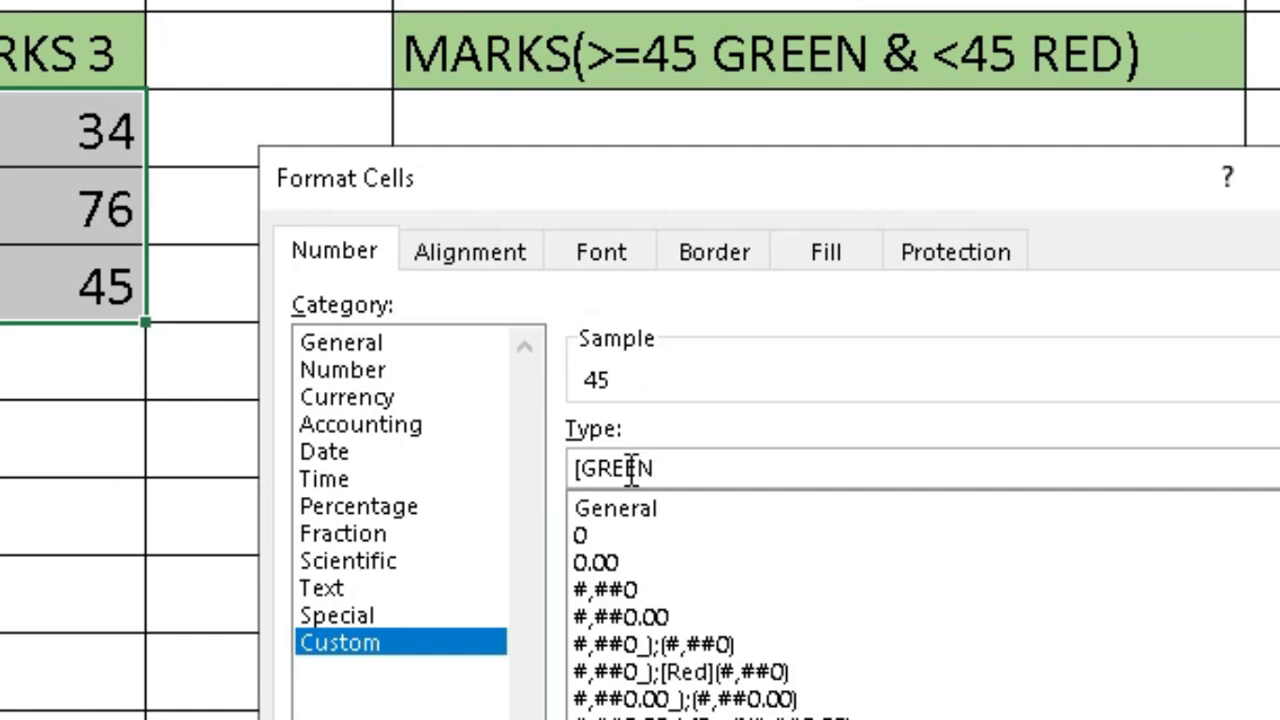
pyautogui.write('][>=45]')
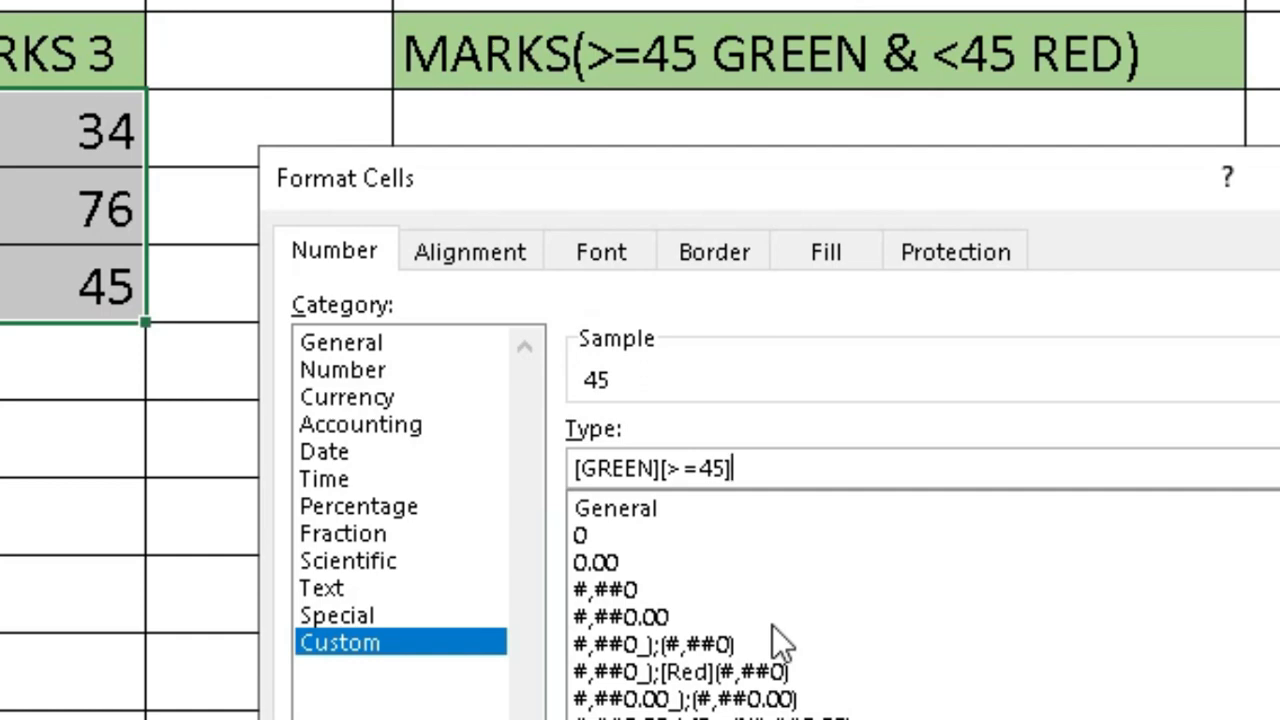
pyautogui.write(';[RED')
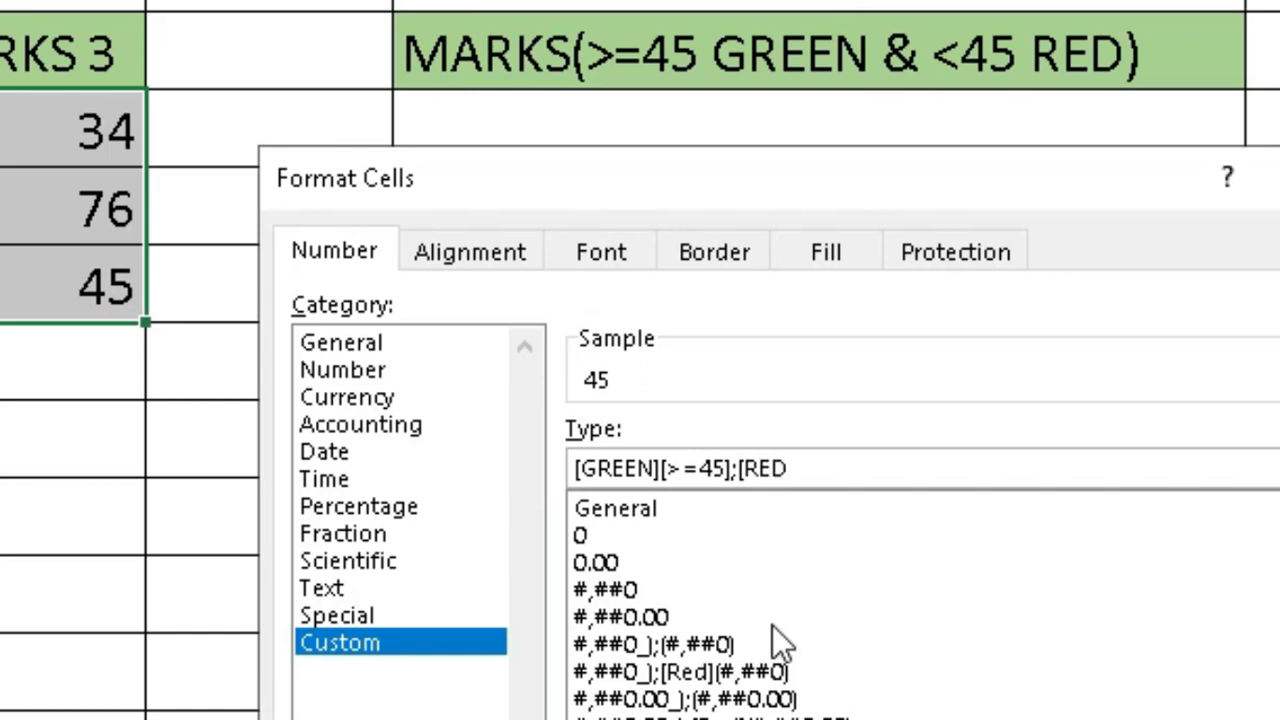
pyautogui.write('][<45')
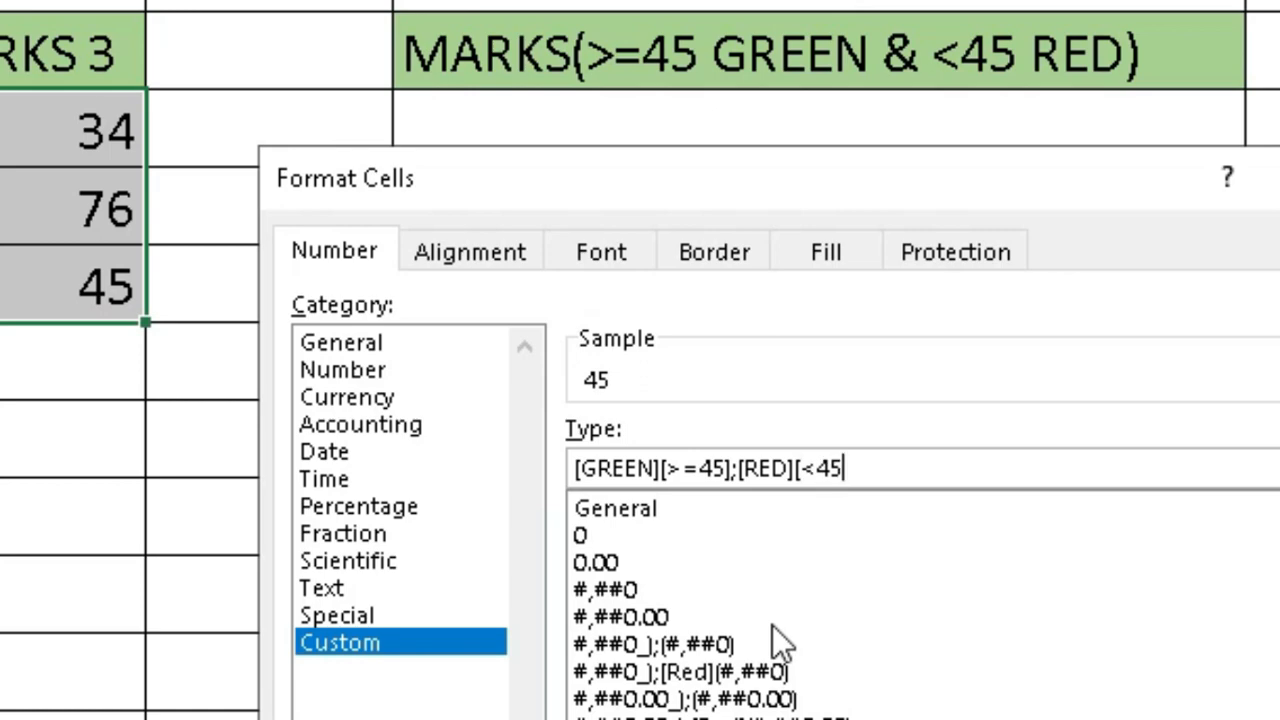
pyautogui.write(']')
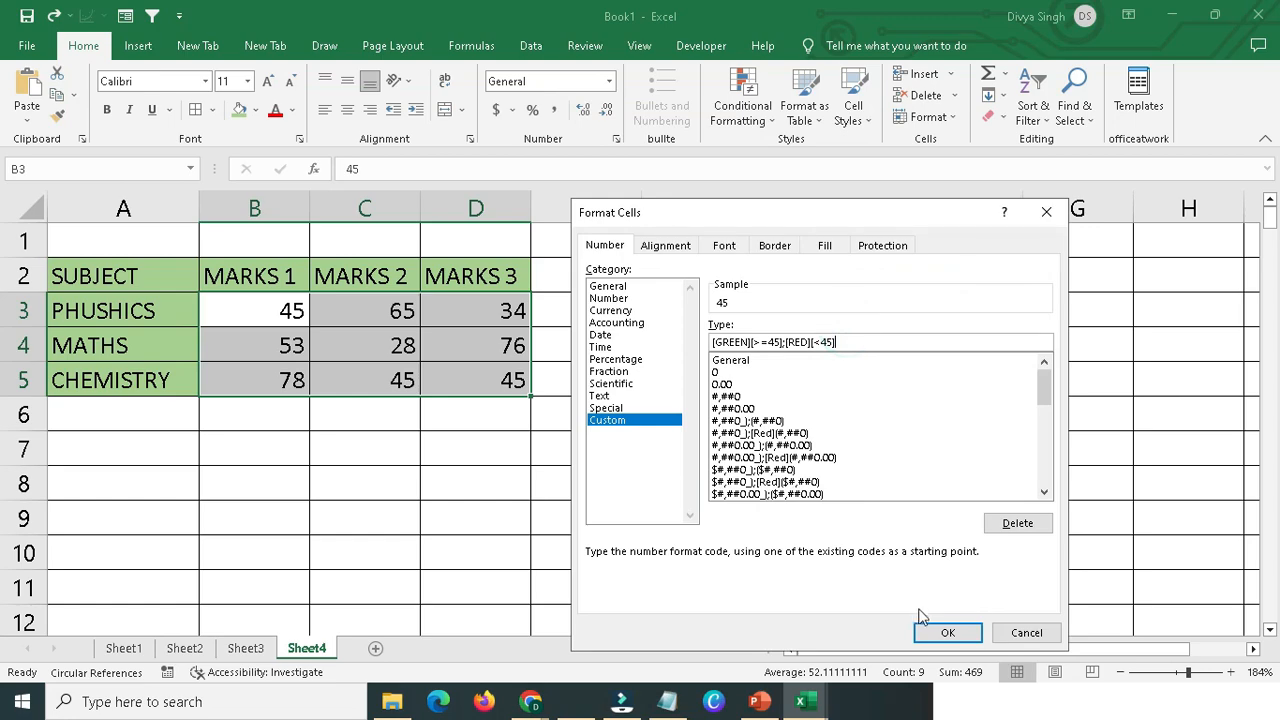
# Complete the custom format code with ;[RED][<45] and apply it to the marks.
pyautogui.click(926, 632)
pyautogui.click(410, 476)
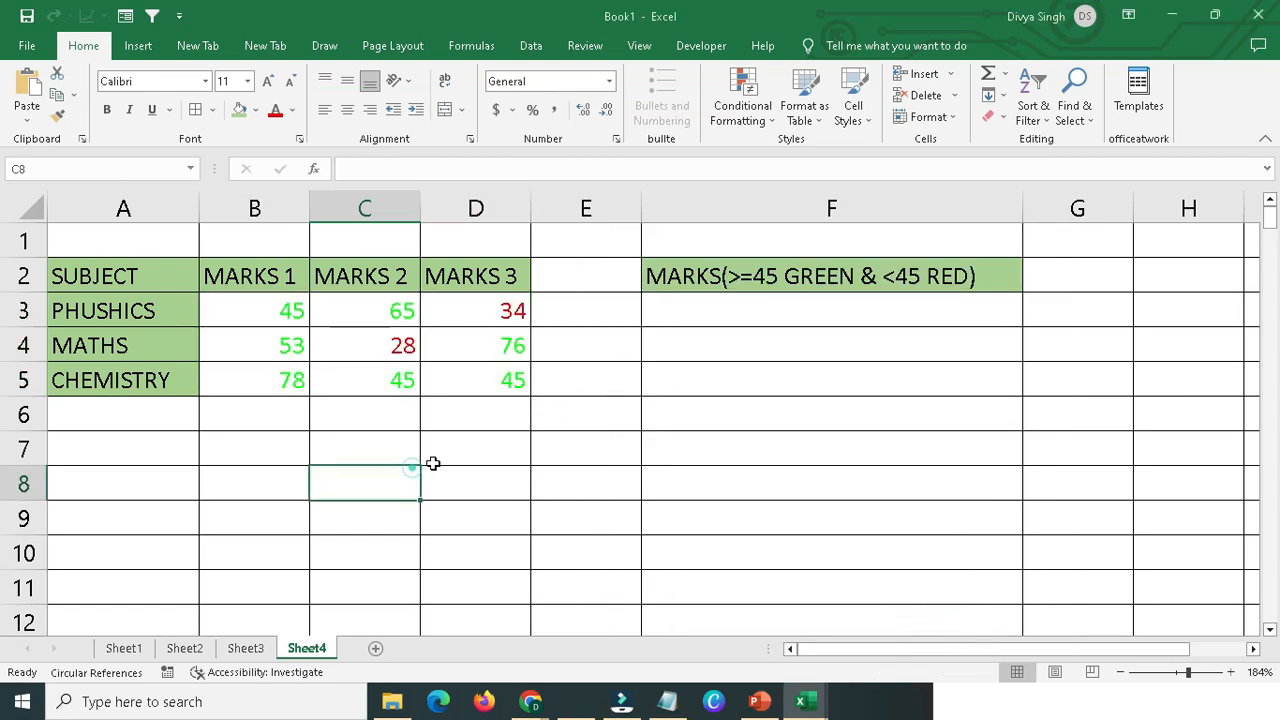
# Inspect the font colours of individual marks in B3, C3, D3 and C4.
pyautogui.click(274, 309)
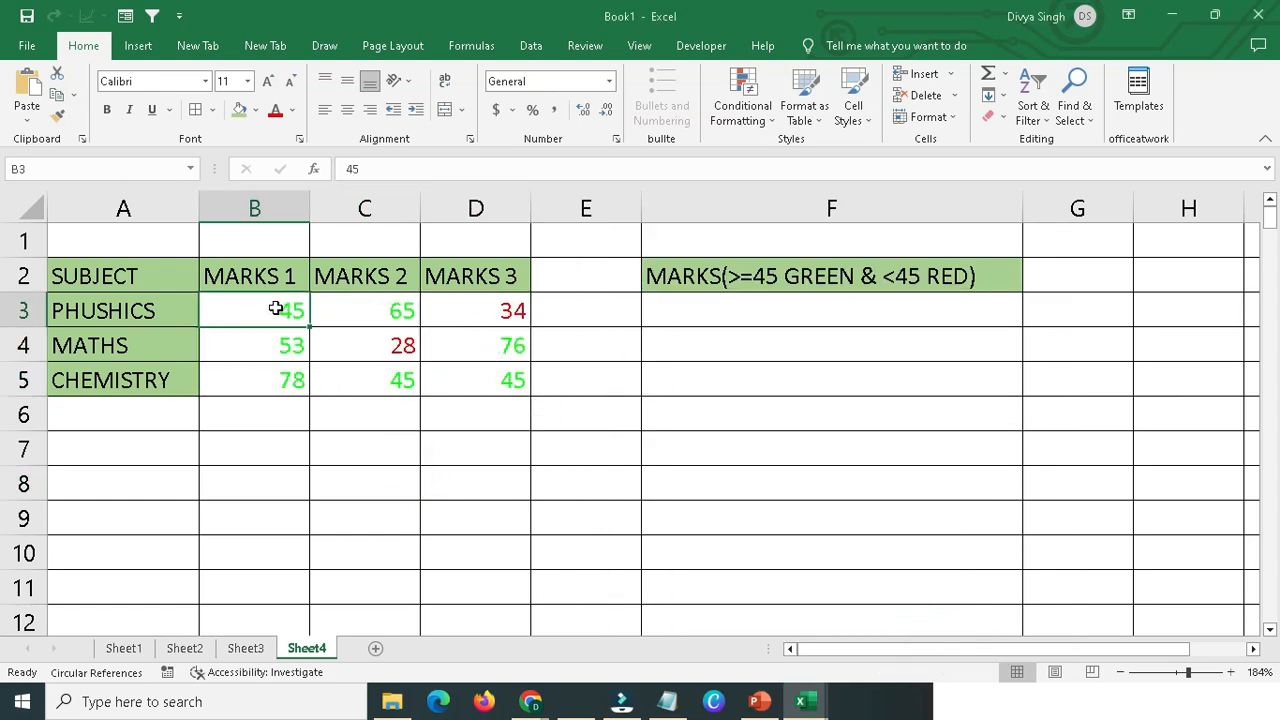
pyautogui.click(471, 309)
pyautogui.click(316, 314)
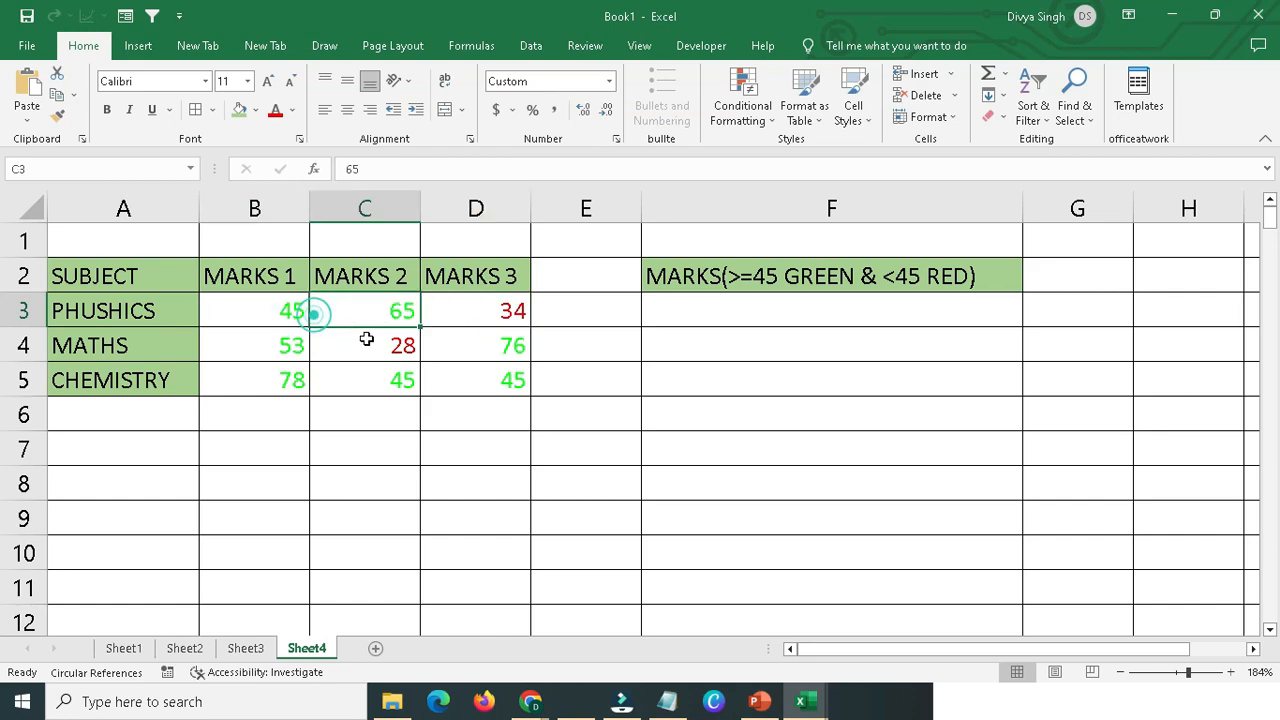
pyautogui.click(366, 338)
pyautogui.click(480, 320)
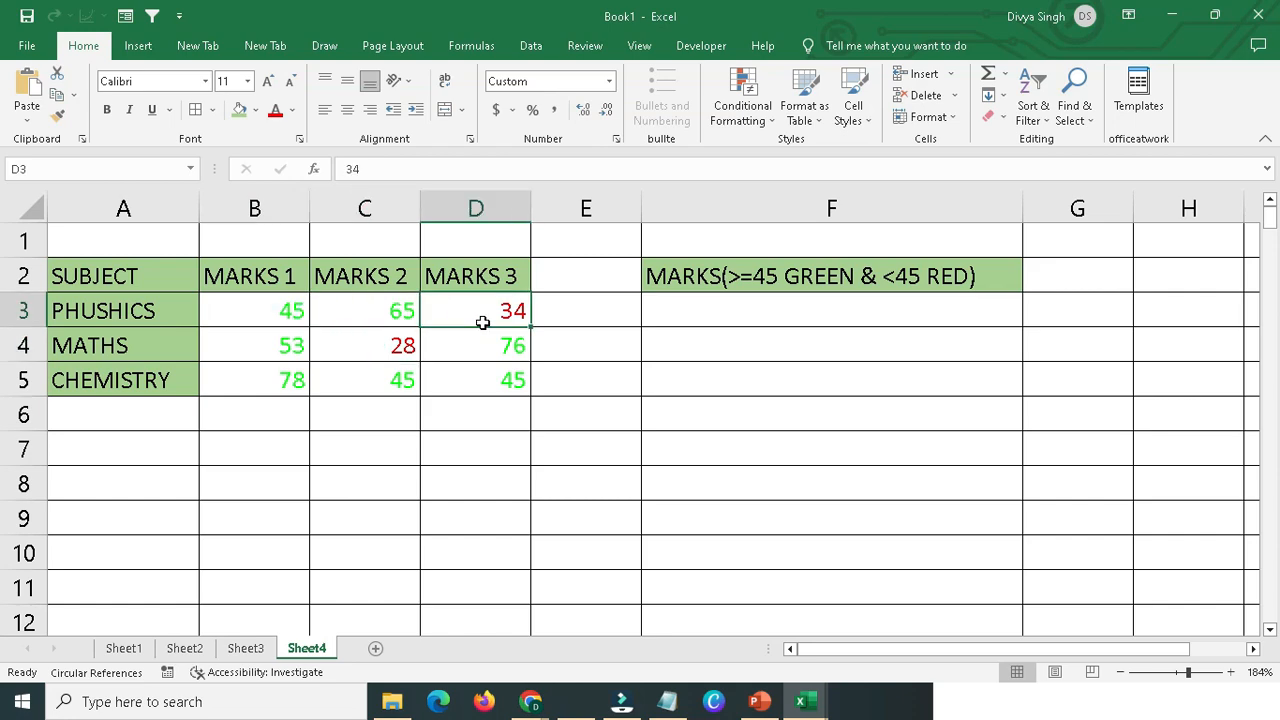
pyautogui.click(401, 344)
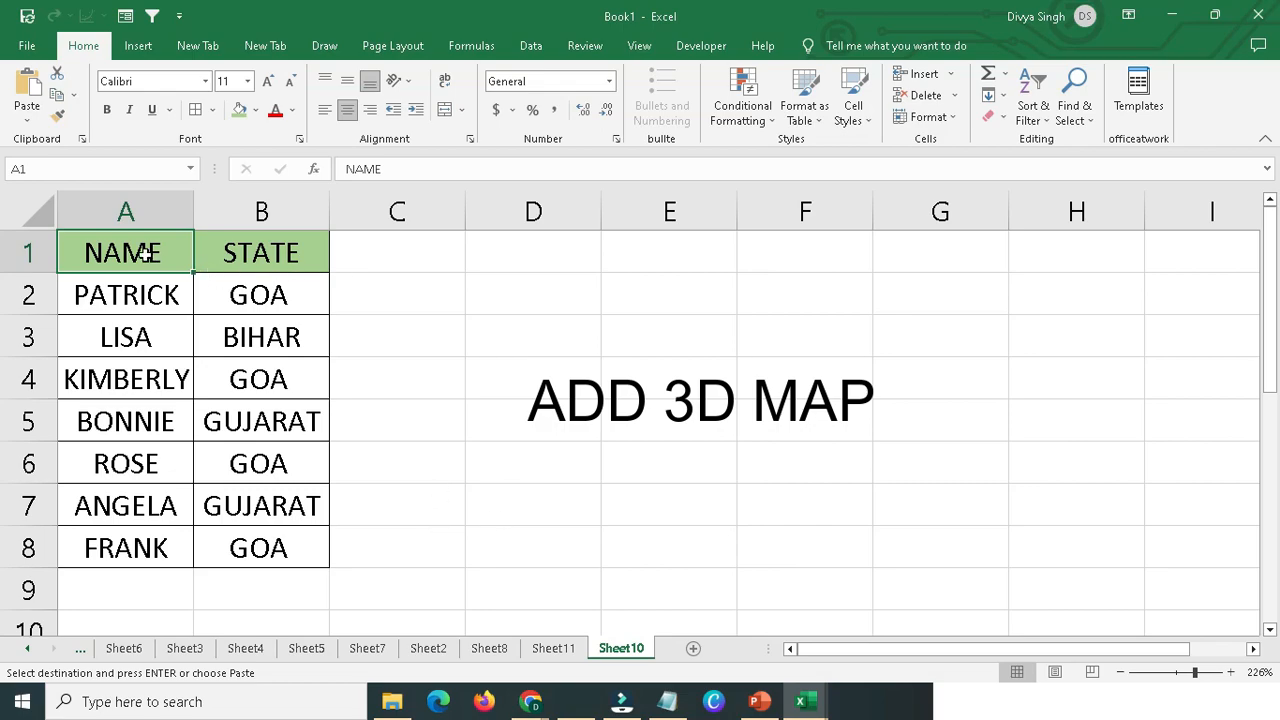
# Open 3D Maps from the NAME and STATE table on Sheet10.
pyautogui.moveTo(146, 253); pyautogui.dragTo(234, 248)
pyautogui.click(164, 208)
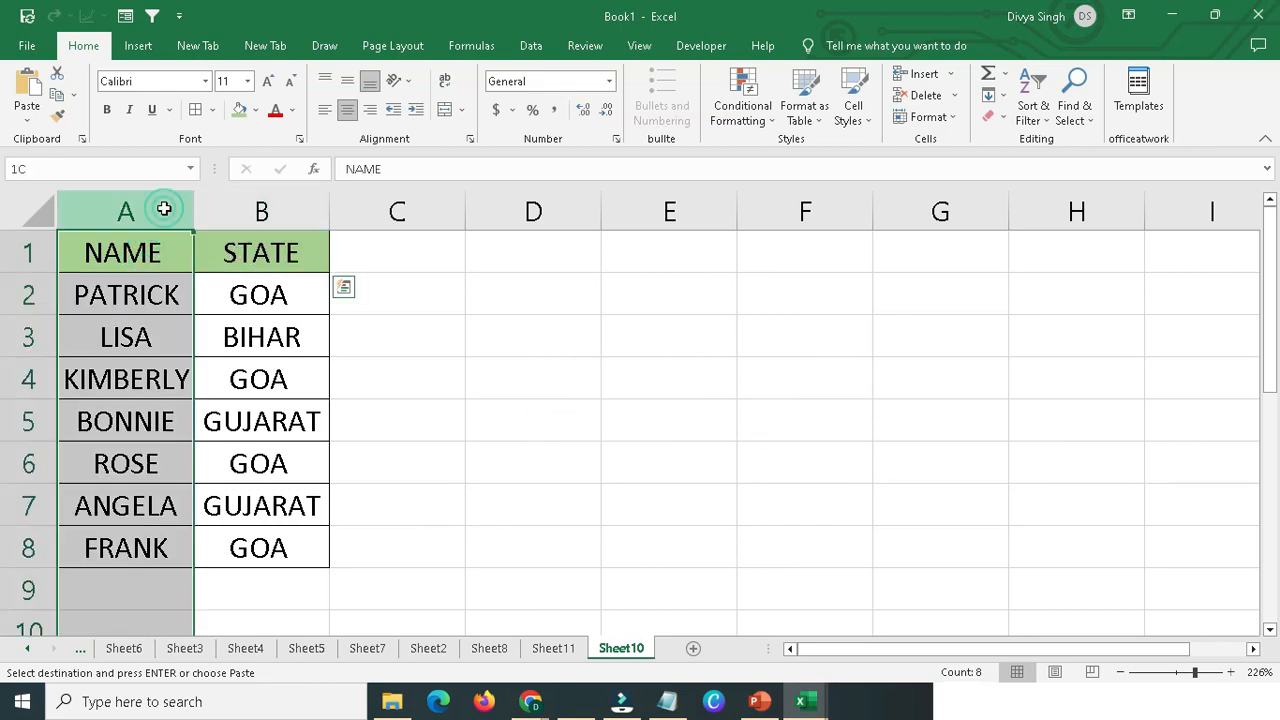
pyautogui.click(248, 208)
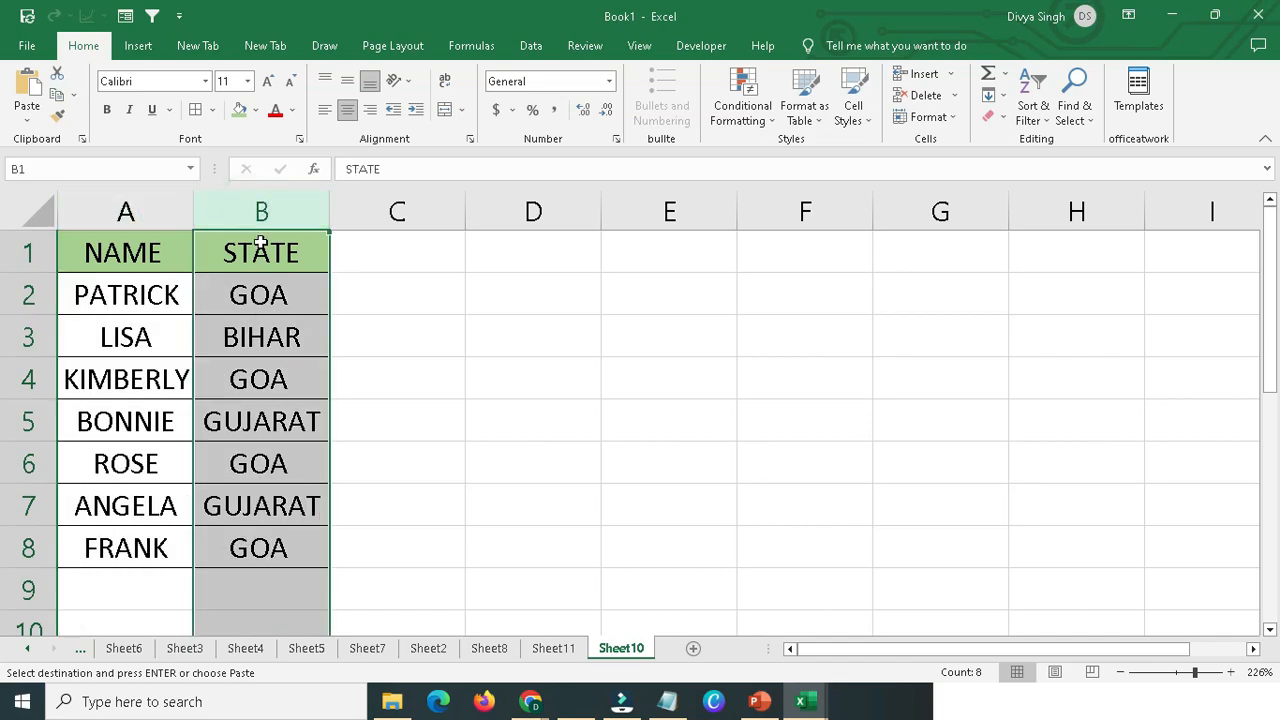
pyautogui.click(118, 245)
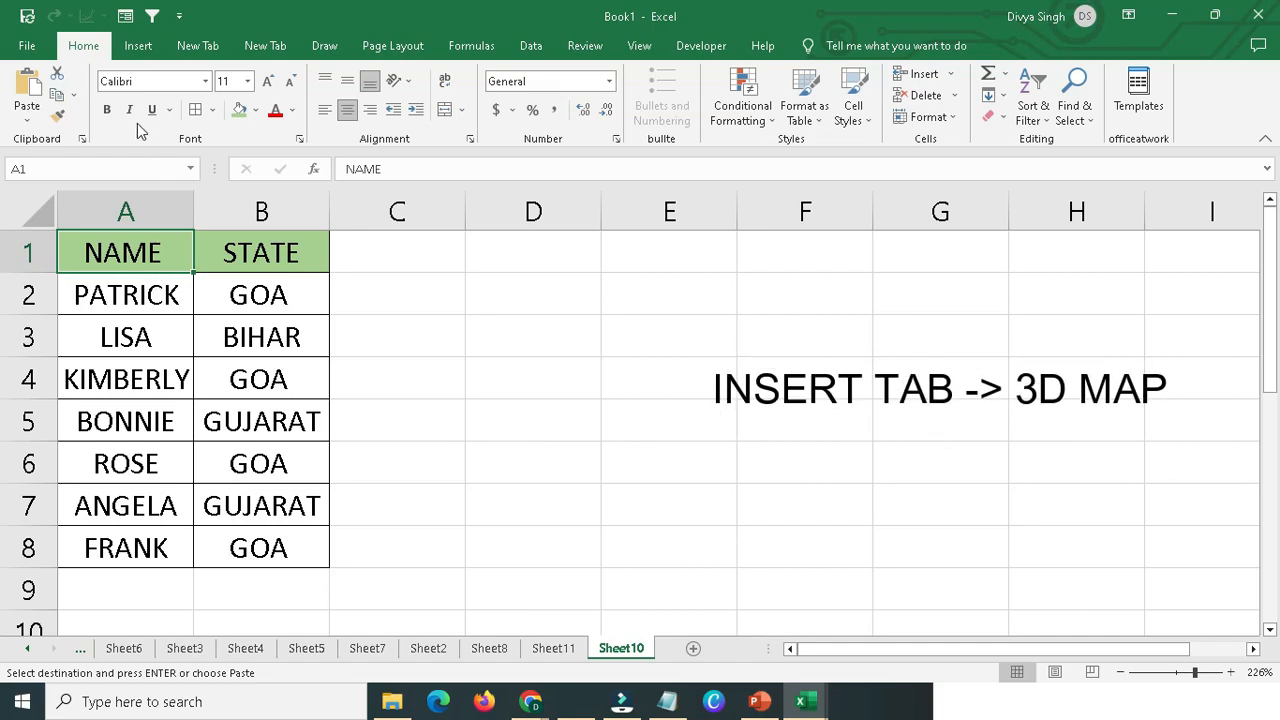
pyautogui.click(145, 50)
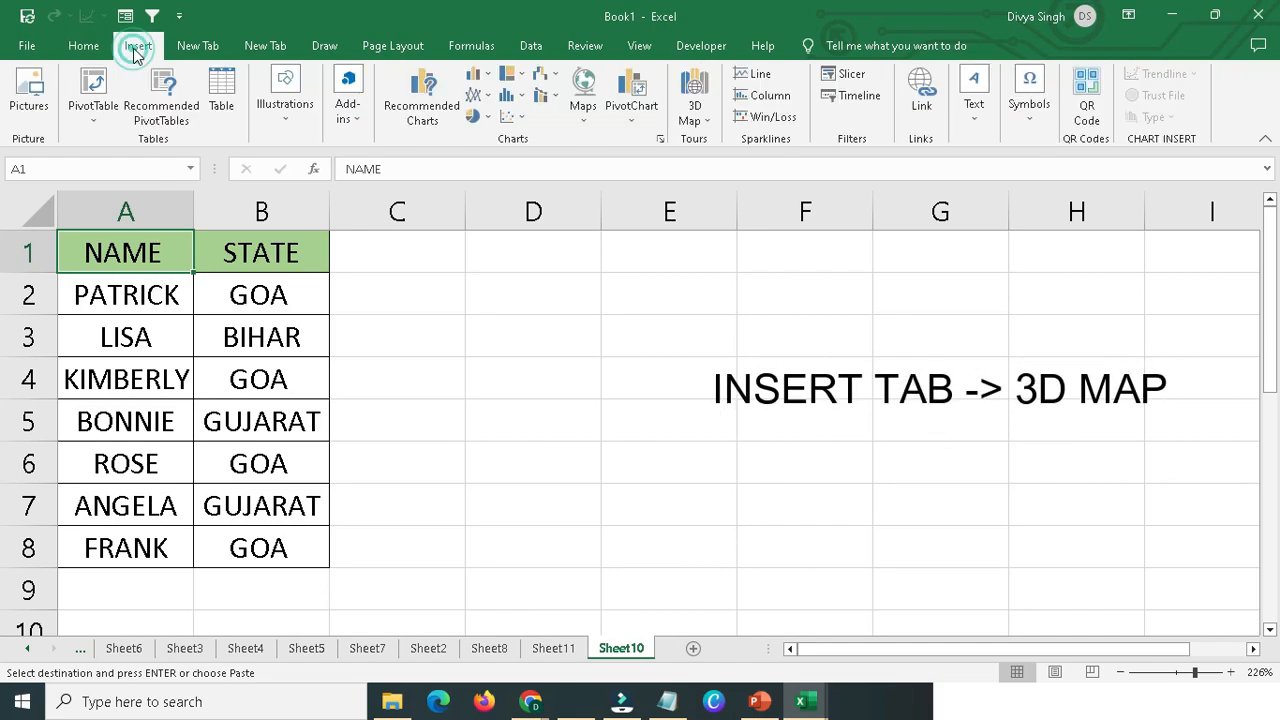
pyautogui.click(709, 118)
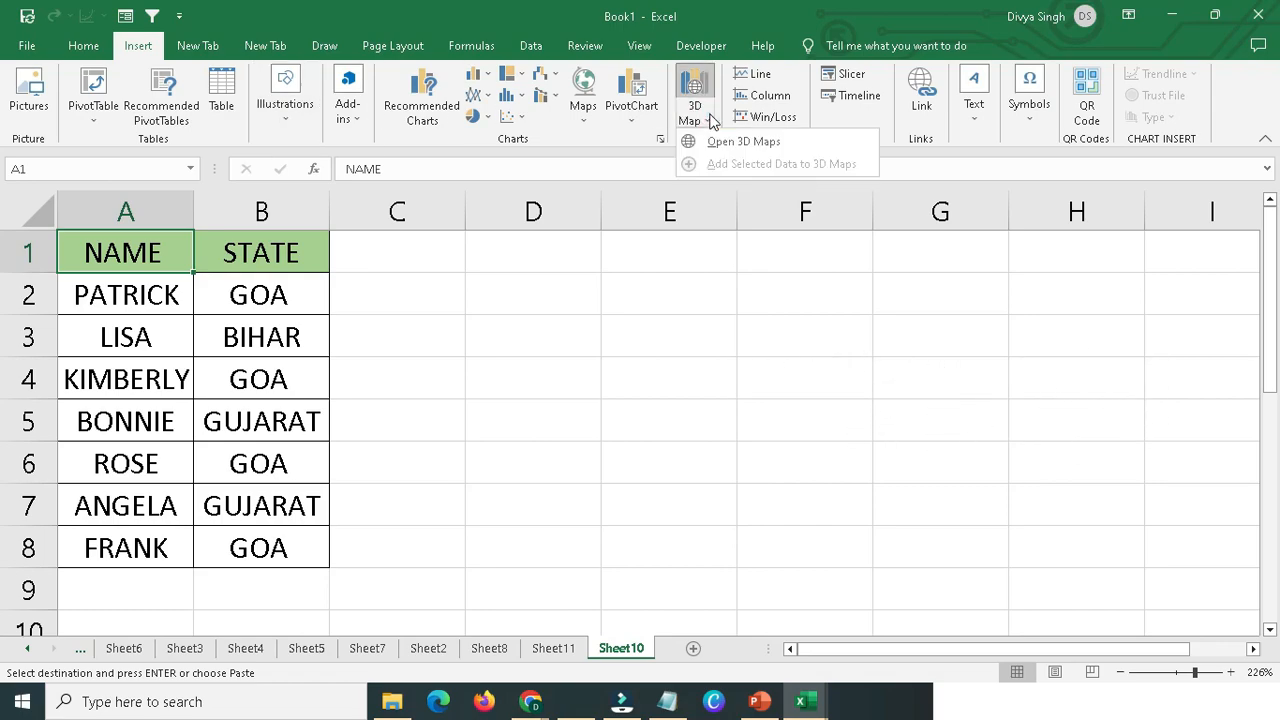
pyautogui.click(737, 141)
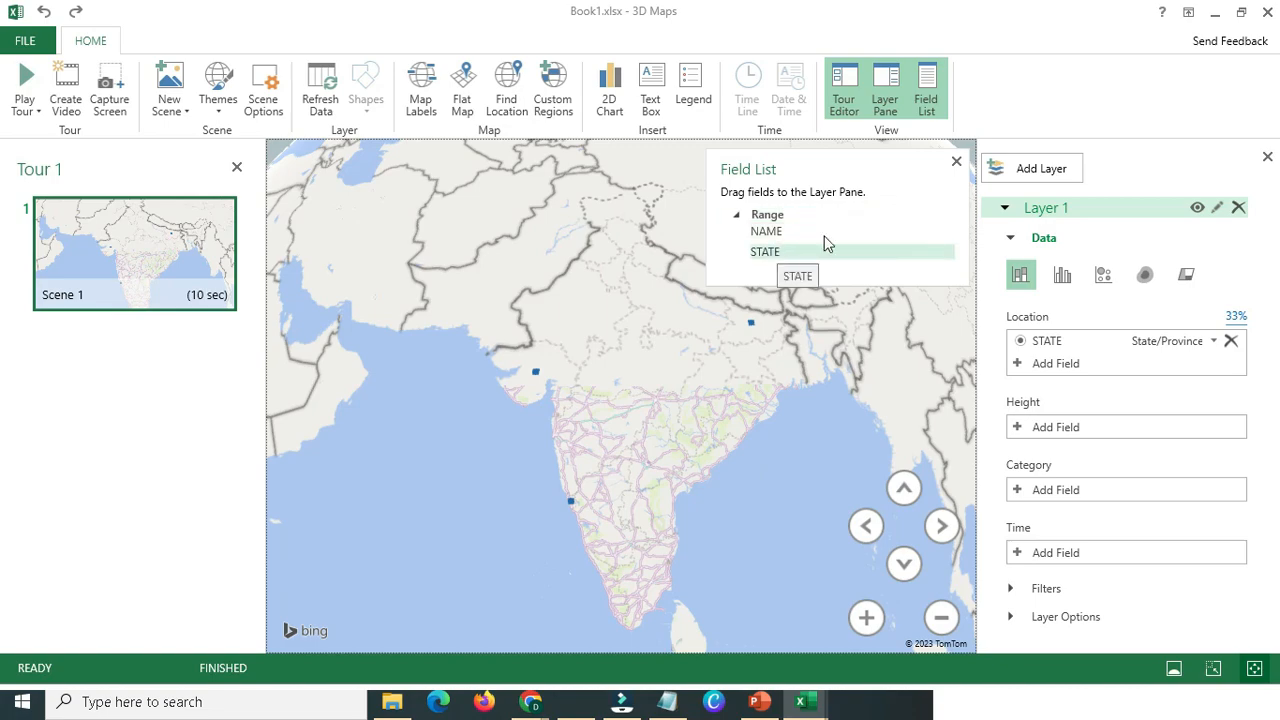
# Choose STATE as the Location field and add STATE as the Height of Layer 1.
pyautogui.click(1040, 364)
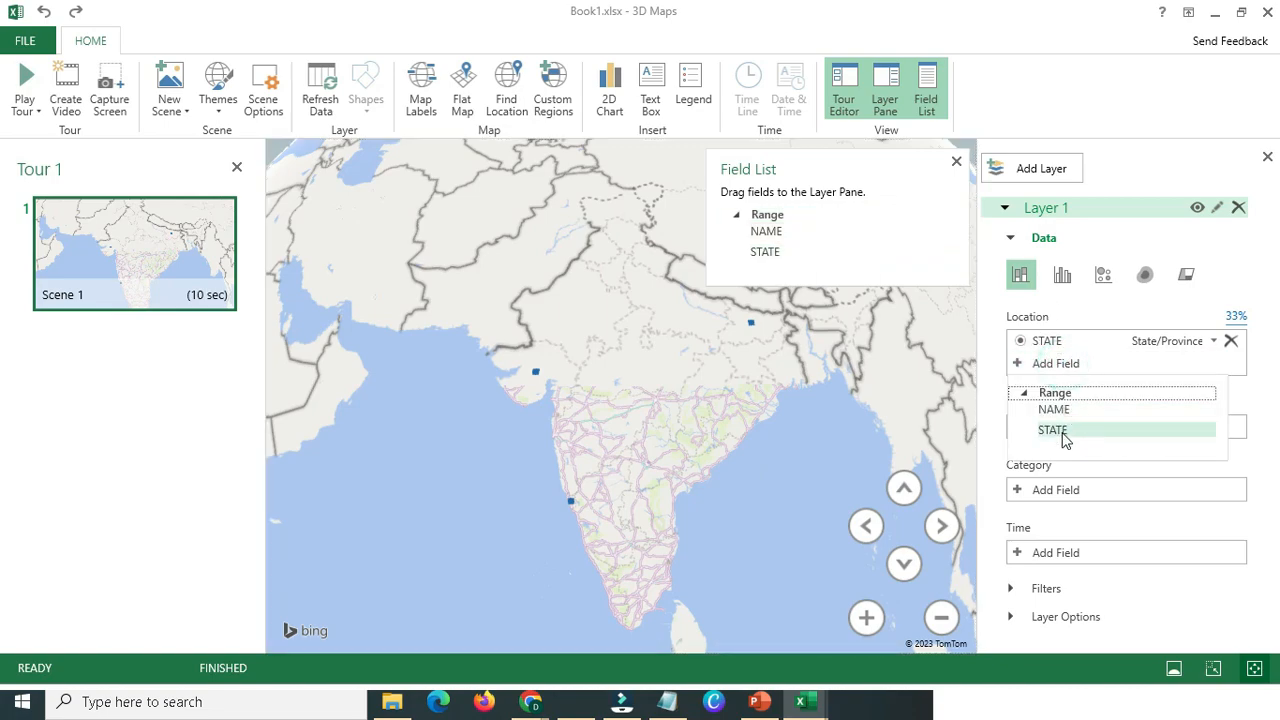
pyautogui.click(1063, 440)
pyautogui.click(1040, 427)
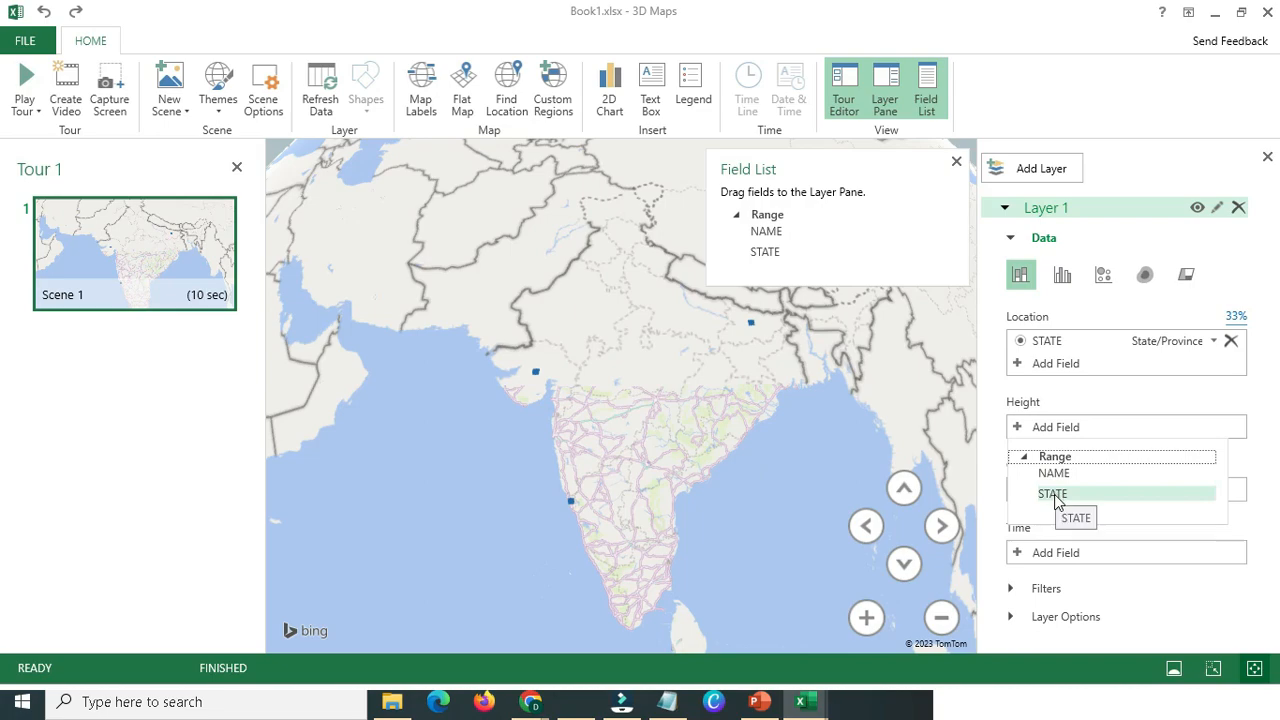
pyautogui.click(1056, 494)
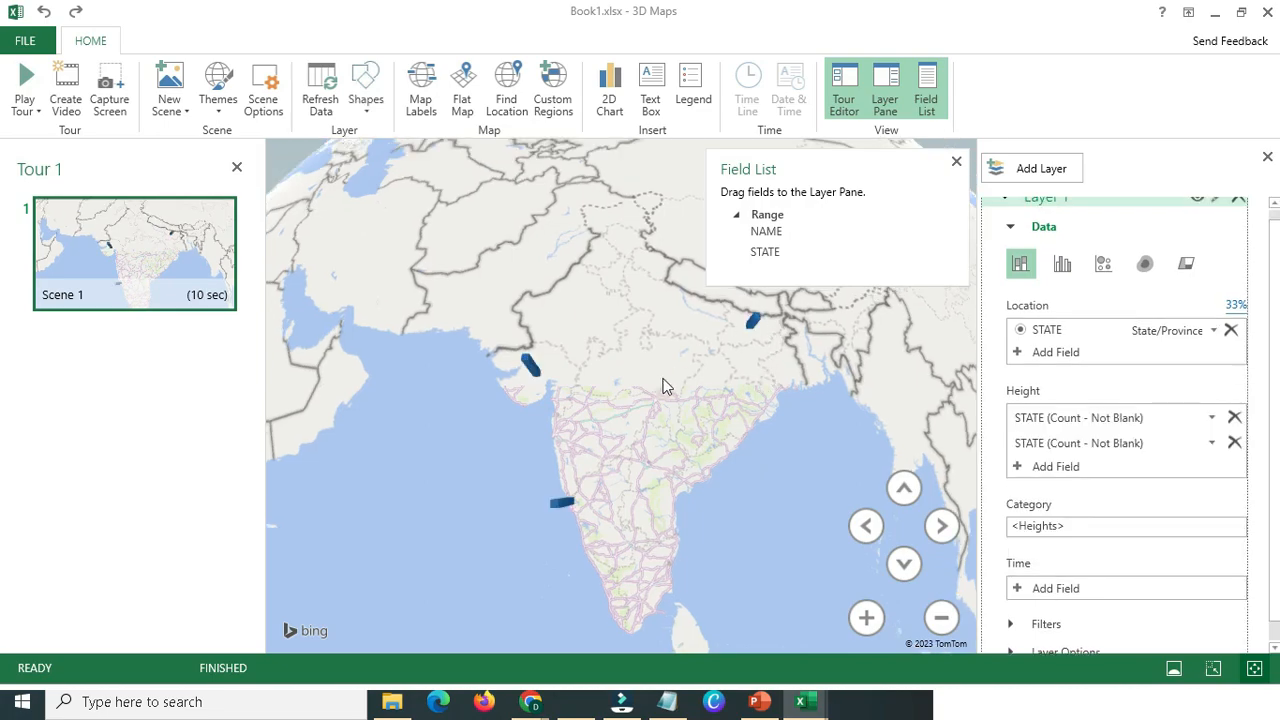
# Close the Field List and examine the state columns on the 3D globe around India.
pyautogui.scroll(3, 661, 394)
pyautogui.scroll(3, 444, 381)
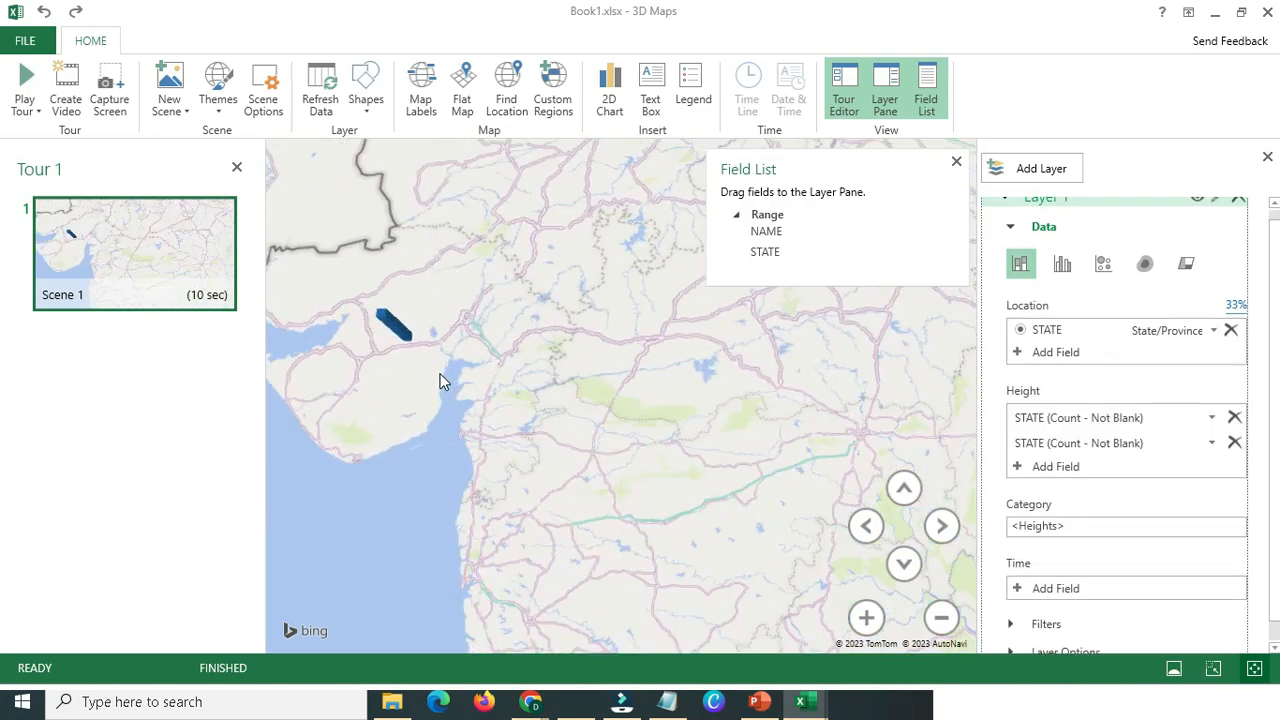
pyautogui.scroll(-3, 444, 381)
pyautogui.click(956, 162)
pyautogui.scroll(3, 521, 460)
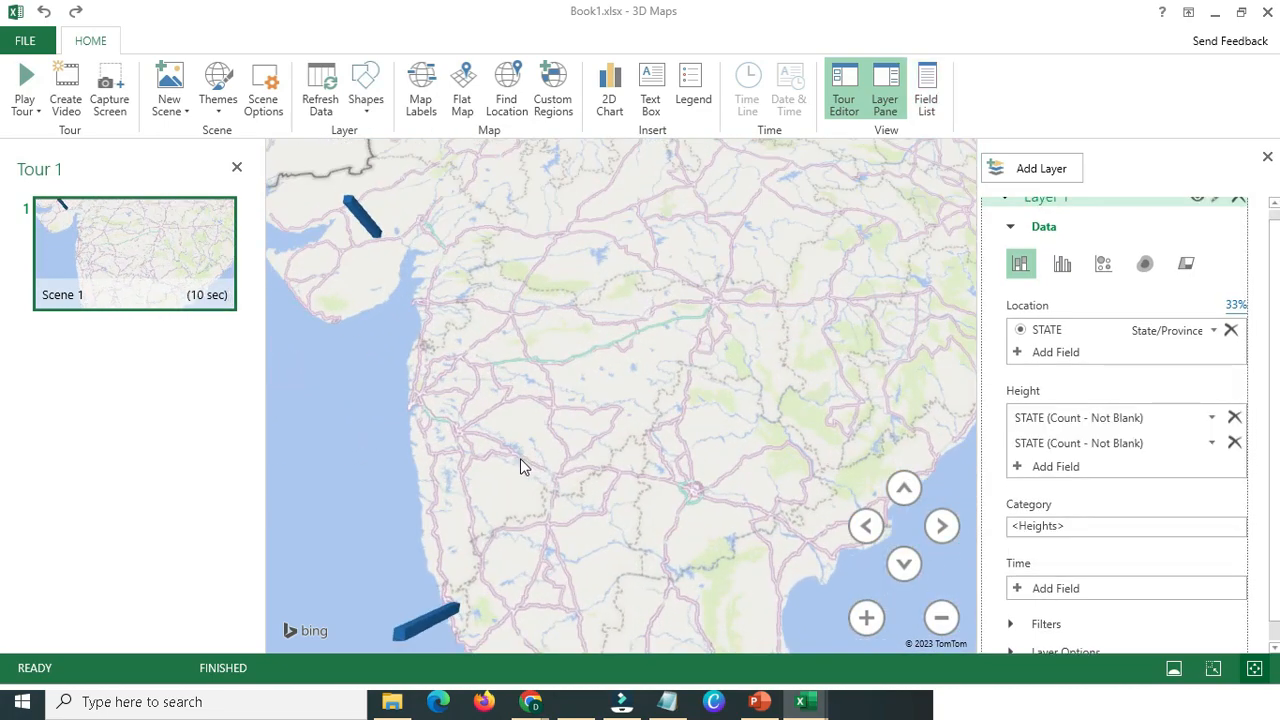
pyautogui.scroll(-5, 520, 458)
pyautogui.moveTo(760, 403); pyautogui.dragTo(863, 665)
pyautogui.scroll(-3, 612, 430)
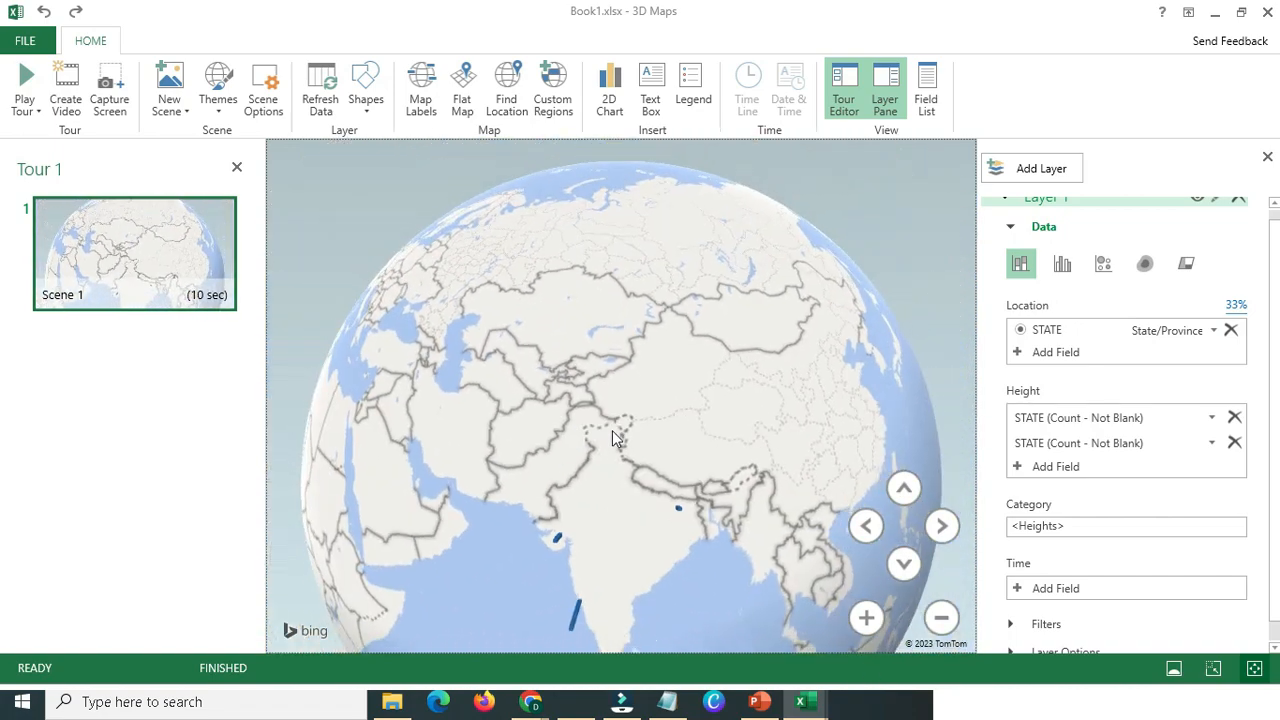
pyautogui.scroll(-3, 612, 430)
pyautogui.moveTo(620, 477); pyautogui.dragTo(569, 408)
pyautogui.scroll(4, 569, 408)
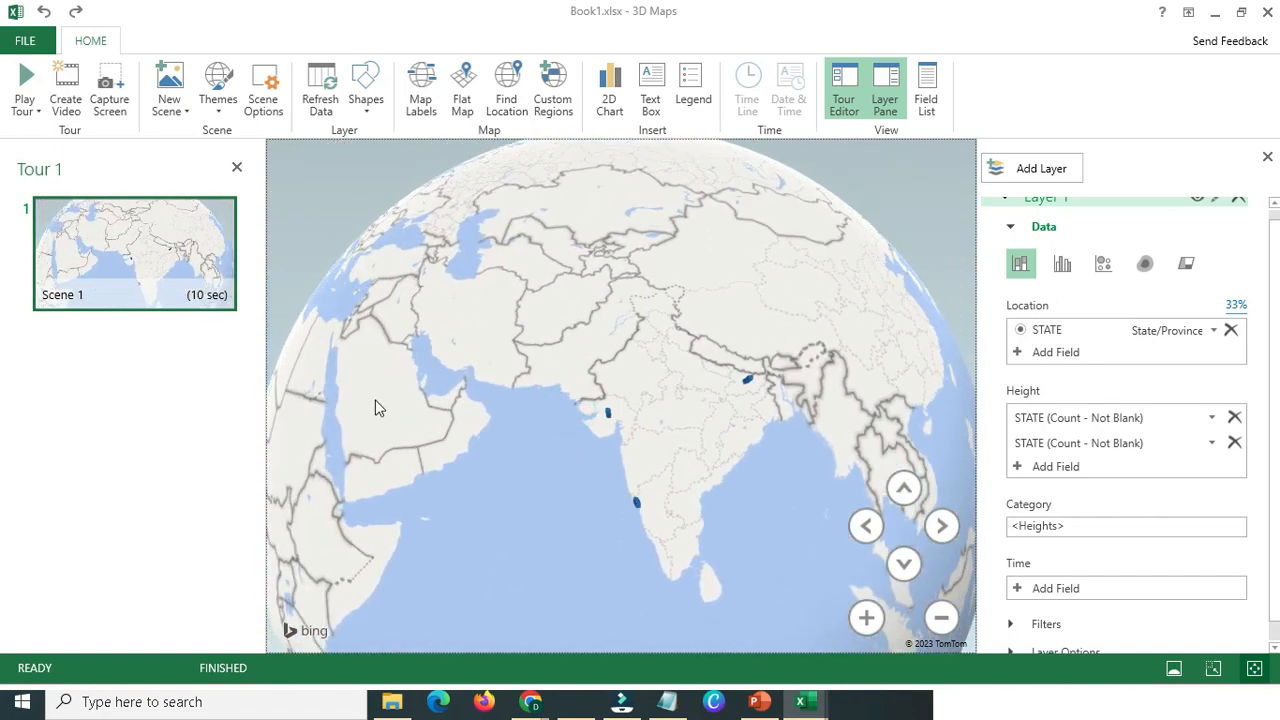
# Add a new scene with a picture background to the tour and return to Scene 1.
pyautogui.click(168, 104)
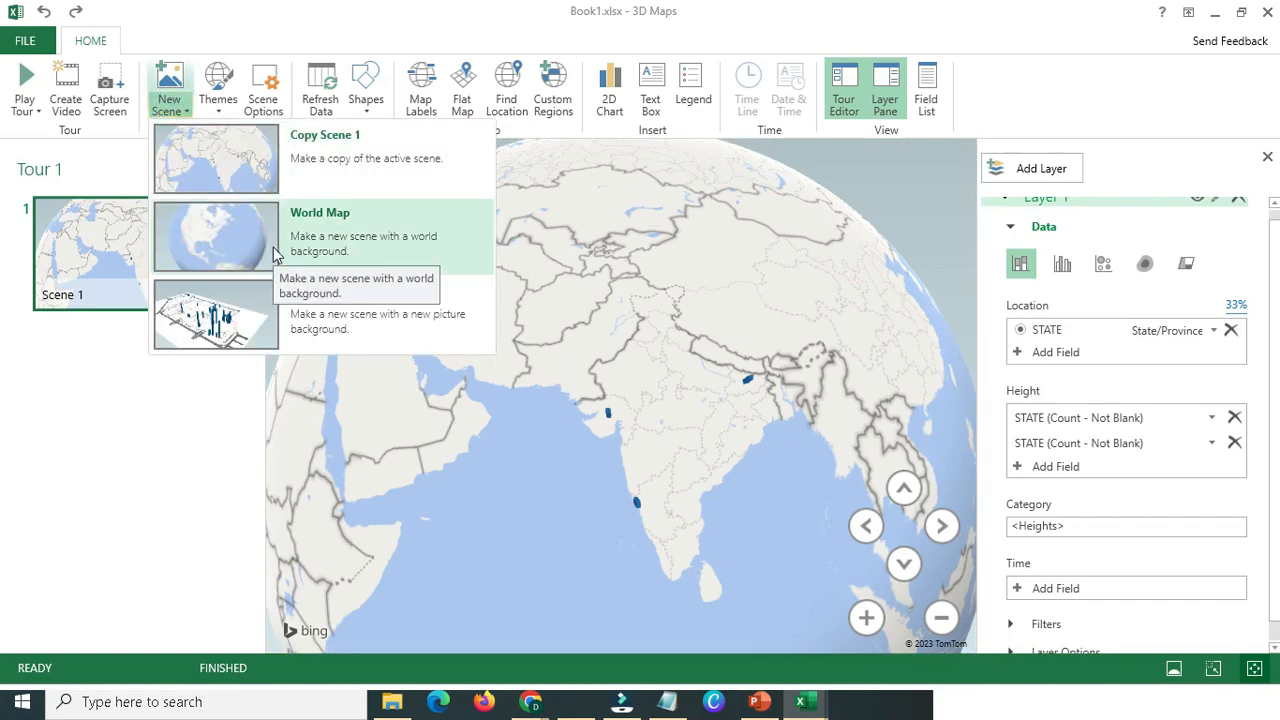
pyautogui.click(233, 313)
pyautogui.click(530, 124)
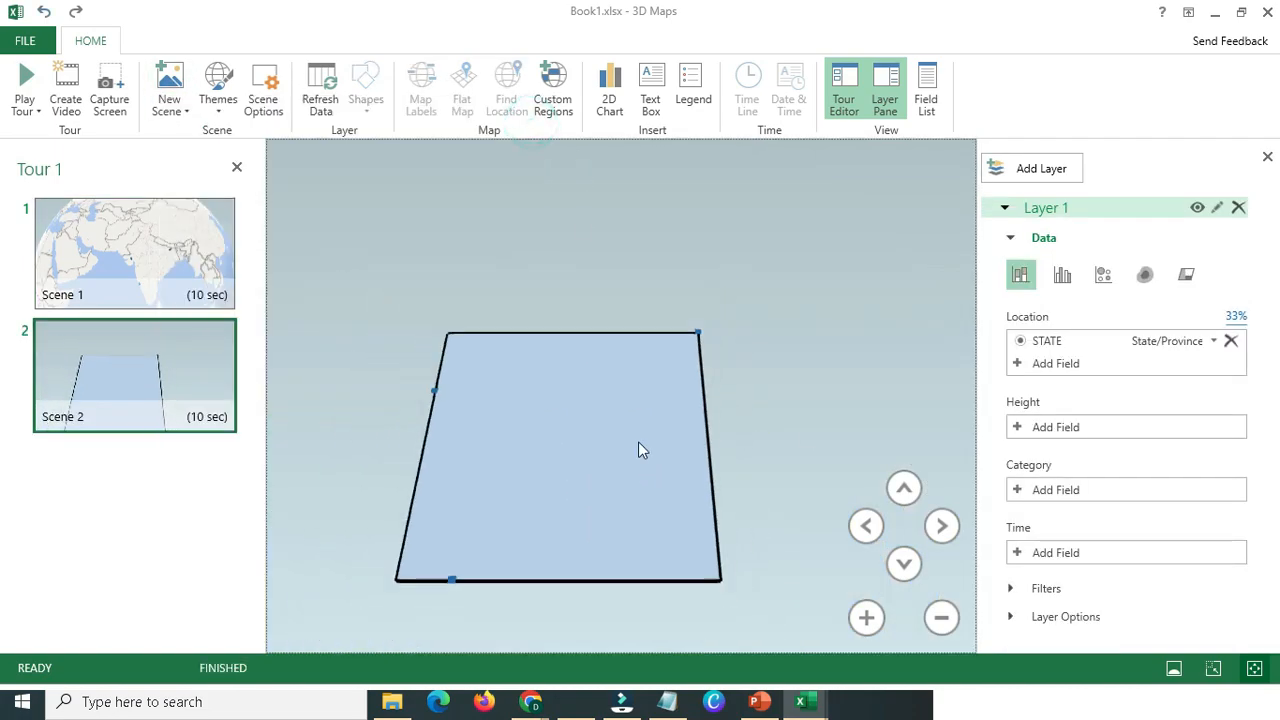
pyautogui.moveTo(689, 304); pyautogui.dragTo(589, 402)
pyautogui.moveTo(499, 438); pyautogui.dragTo(525, 436)
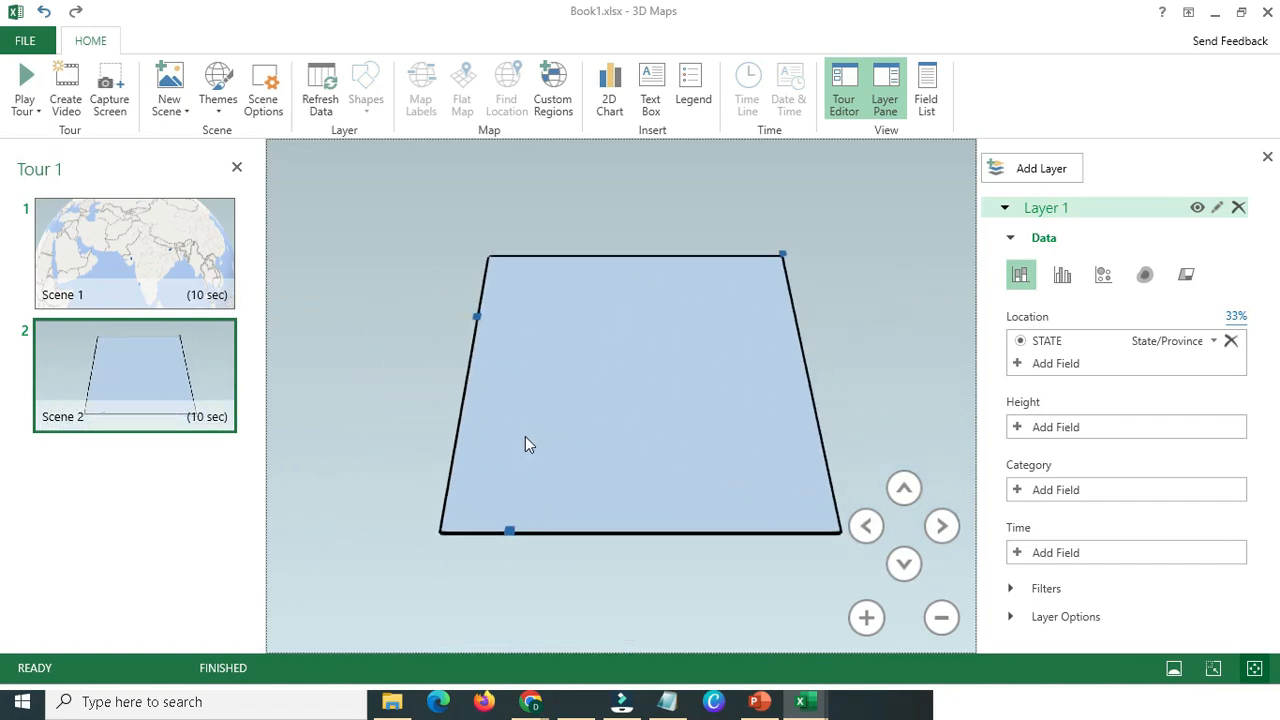
pyautogui.click(134, 248)
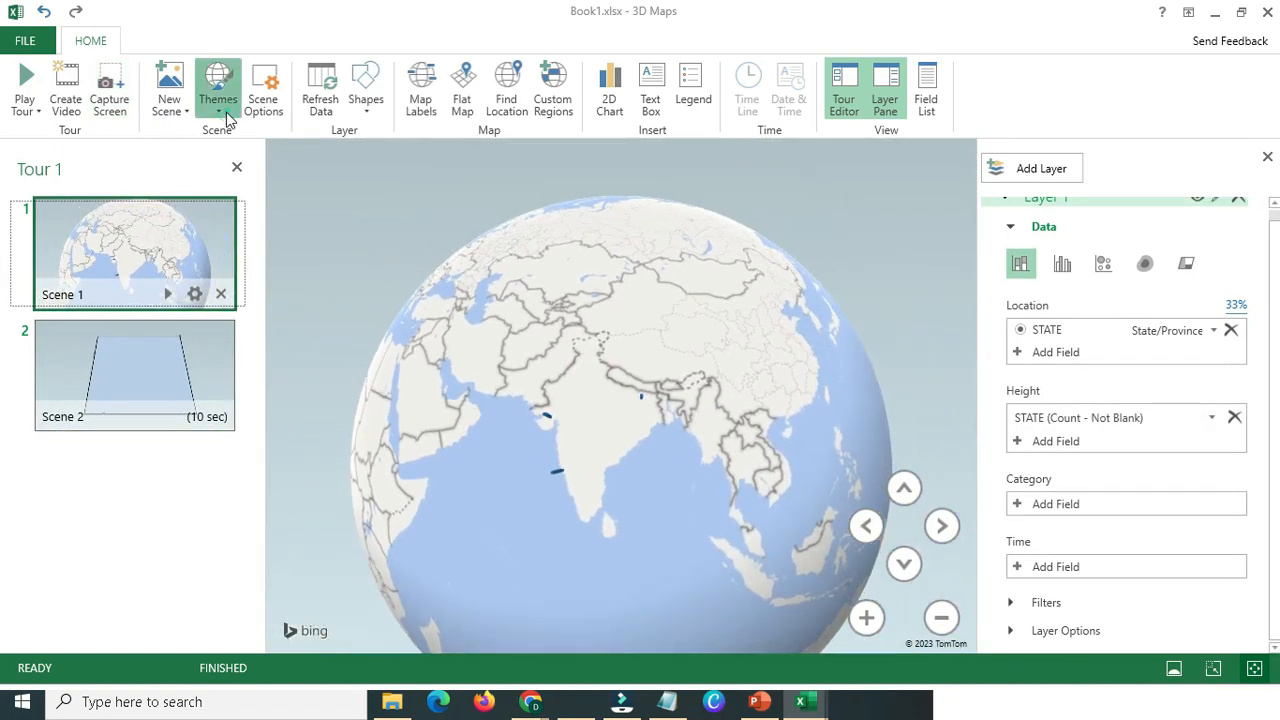
# Try the dark grey satellite theme on Scene 1's globe, and apply the beige-and-brown theme.
pyautogui.click(219, 95)
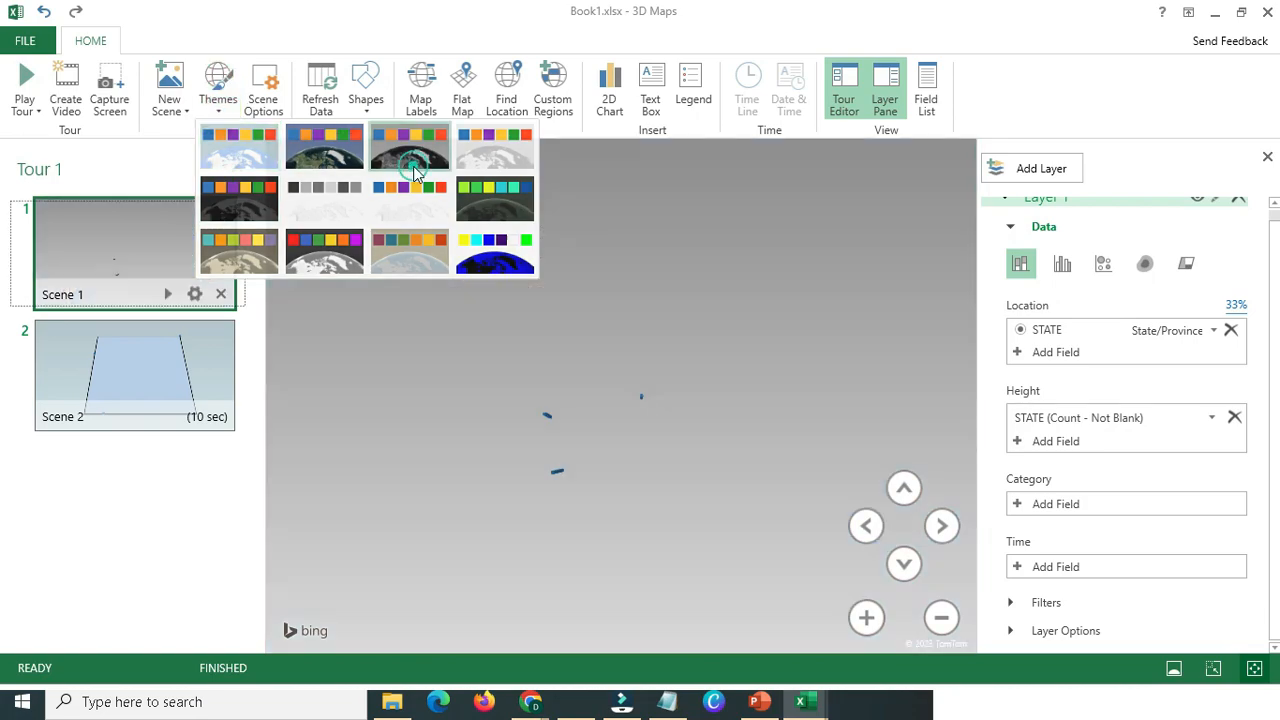
pyautogui.click(413, 168)
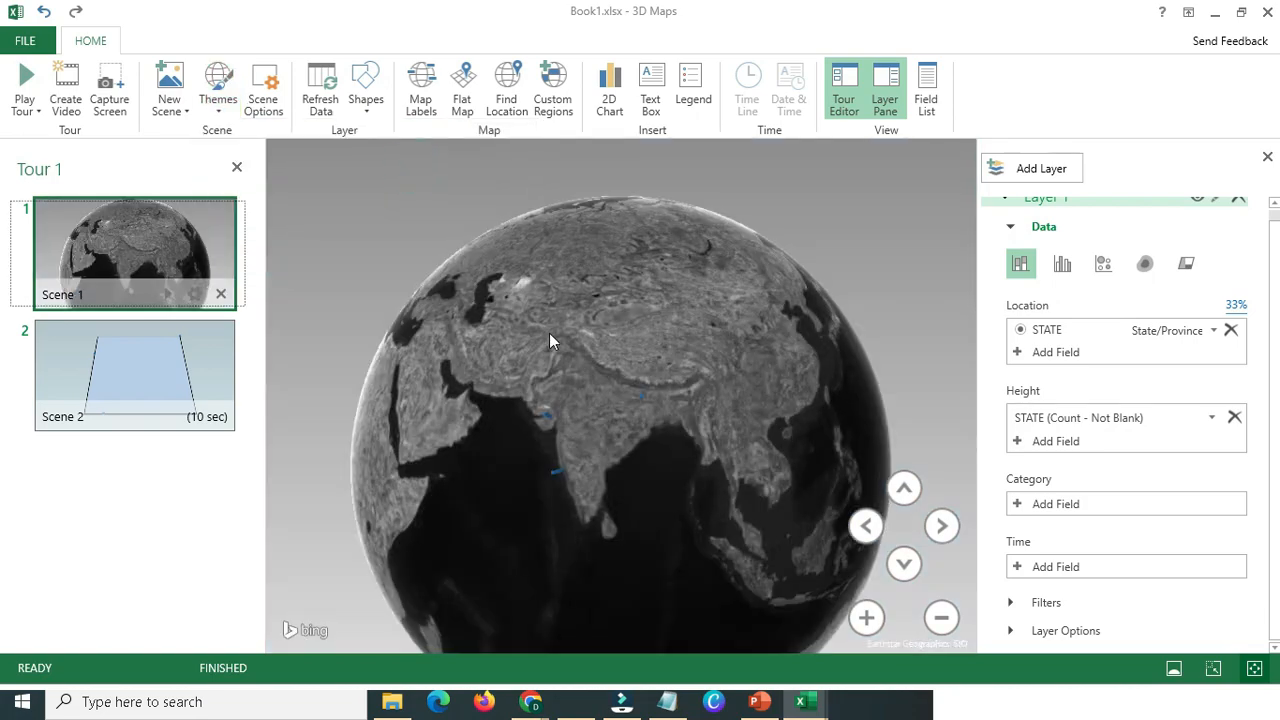
pyautogui.click(218, 90)
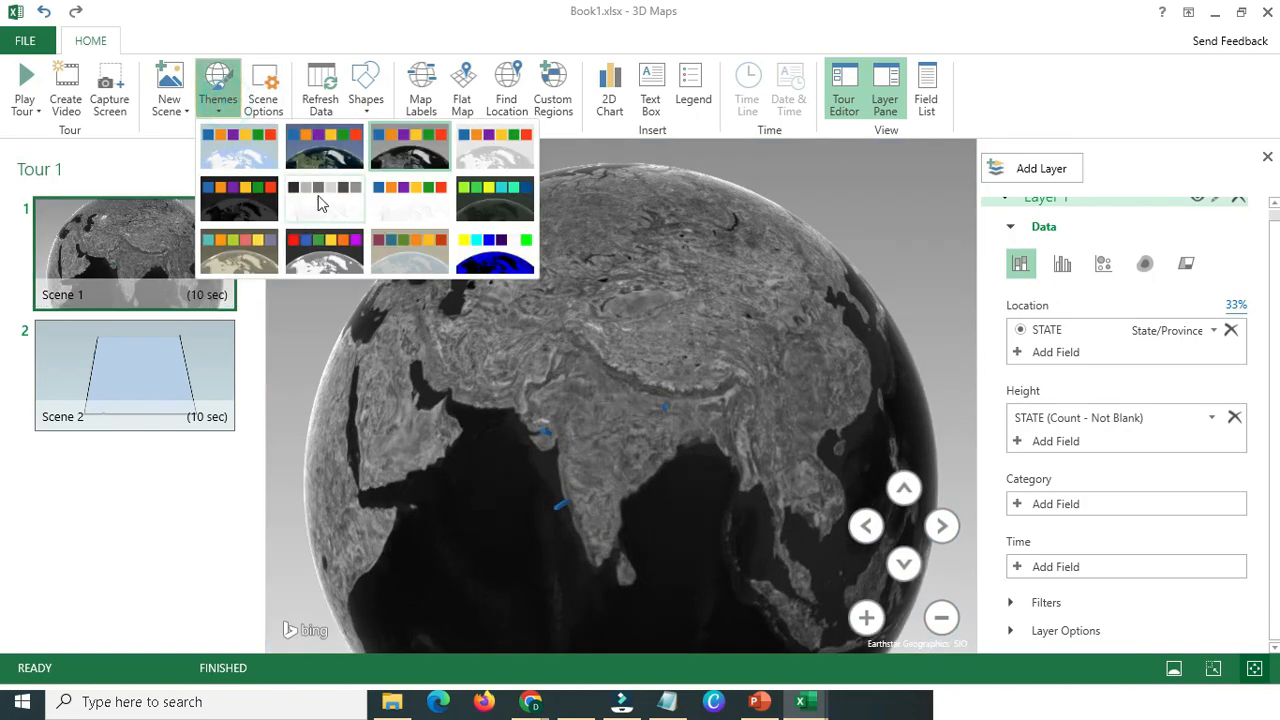
pyautogui.click(240, 246)
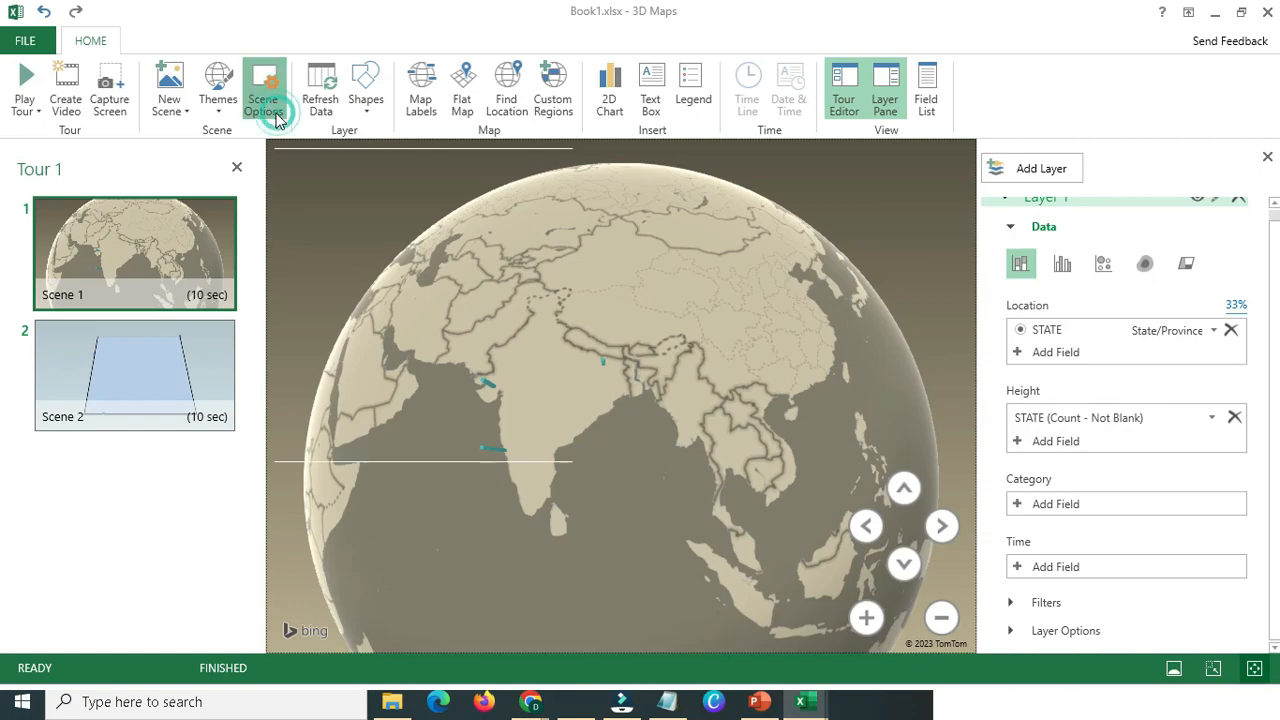
# Try to refresh the layer's data, and look at the scene options and available column shapes.
pyautogui.click(266, 100)
pyautogui.click(543, 162)
pyautogui.click(320, 95)
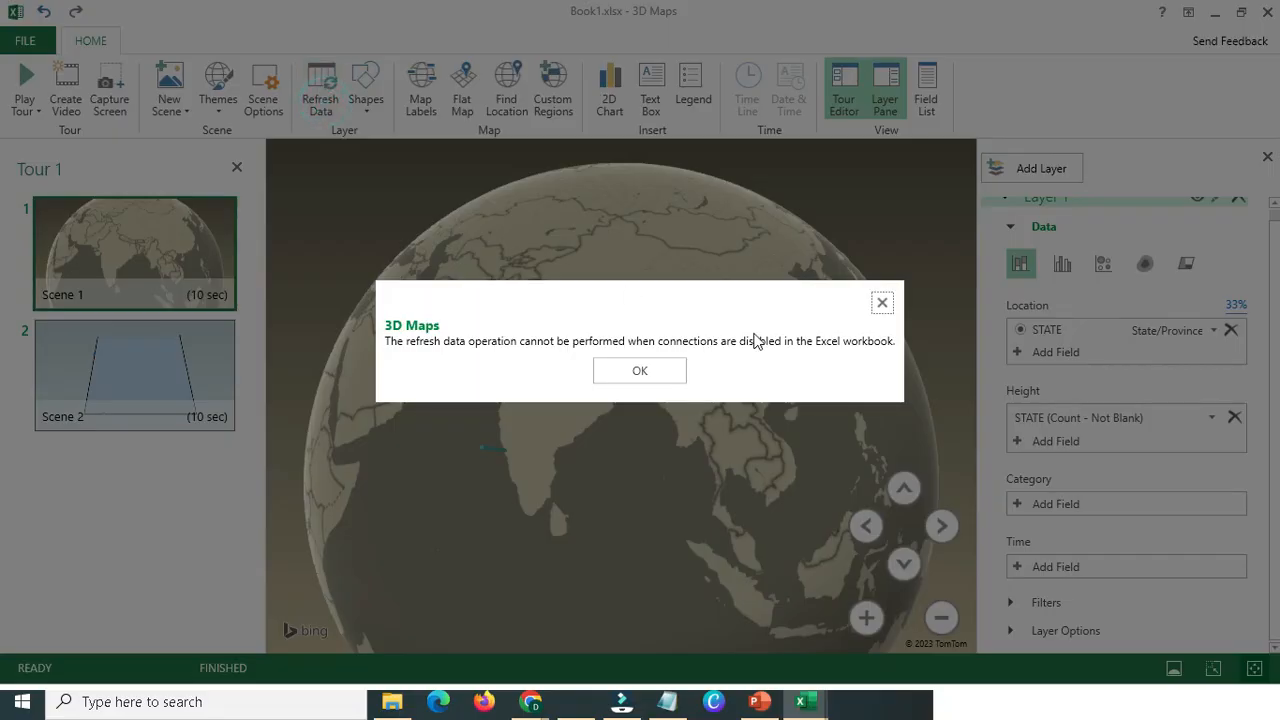
pyautogui.click(882, 300)
pyautogui.click(373, 108)
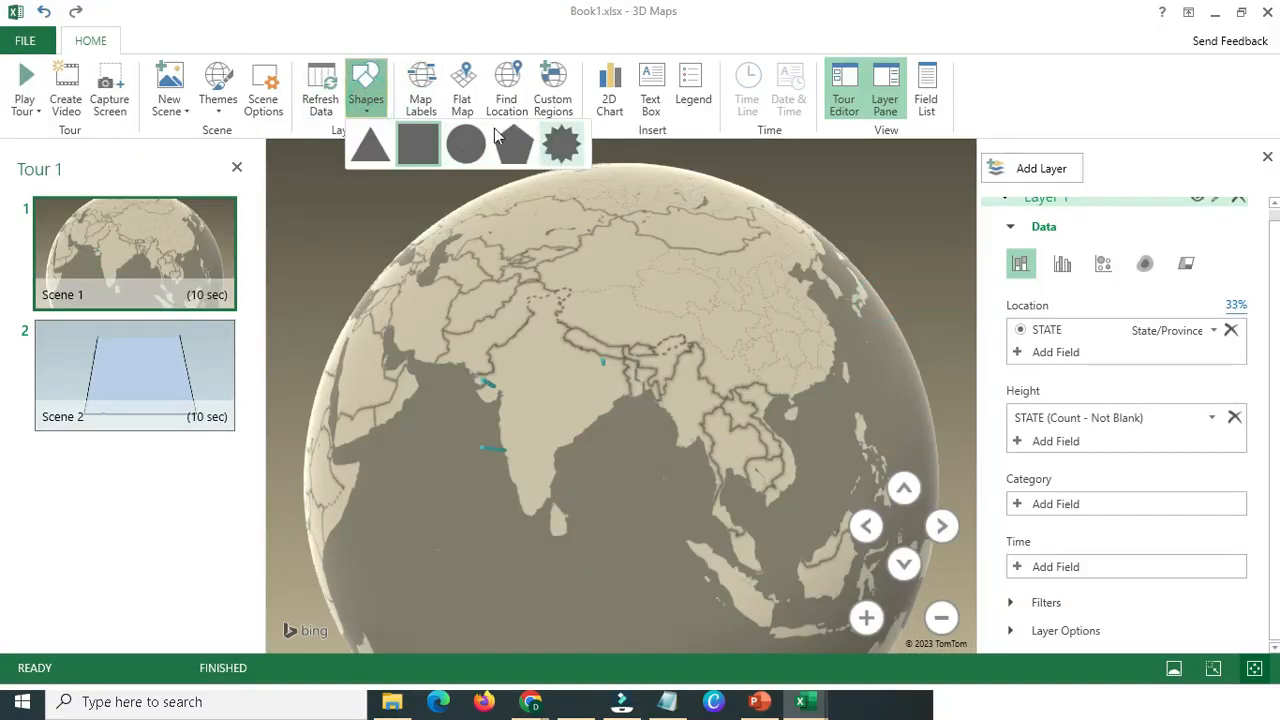
# Show map labels on the globe and switch Scene 1 to a flat map centred on India.
pyautogui.click(421, 95)
pyautogui.scroll(3, 543, 351)
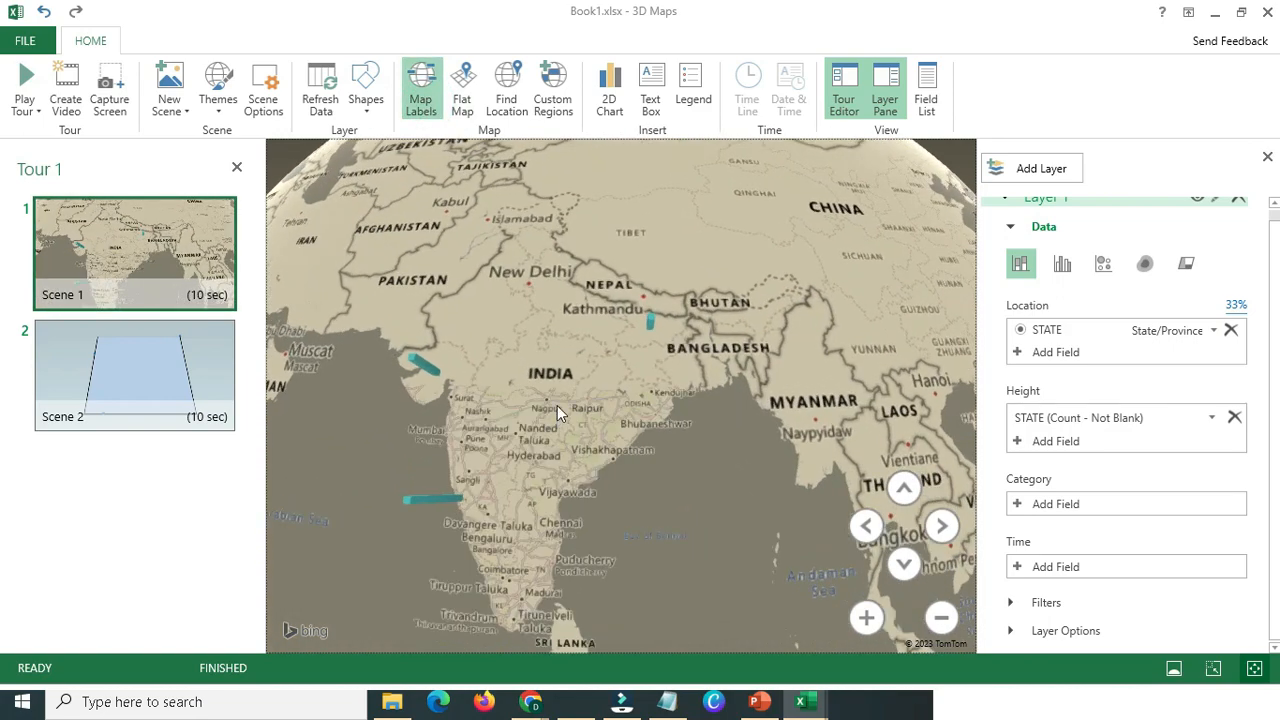
pyautogui.click(462, 95)
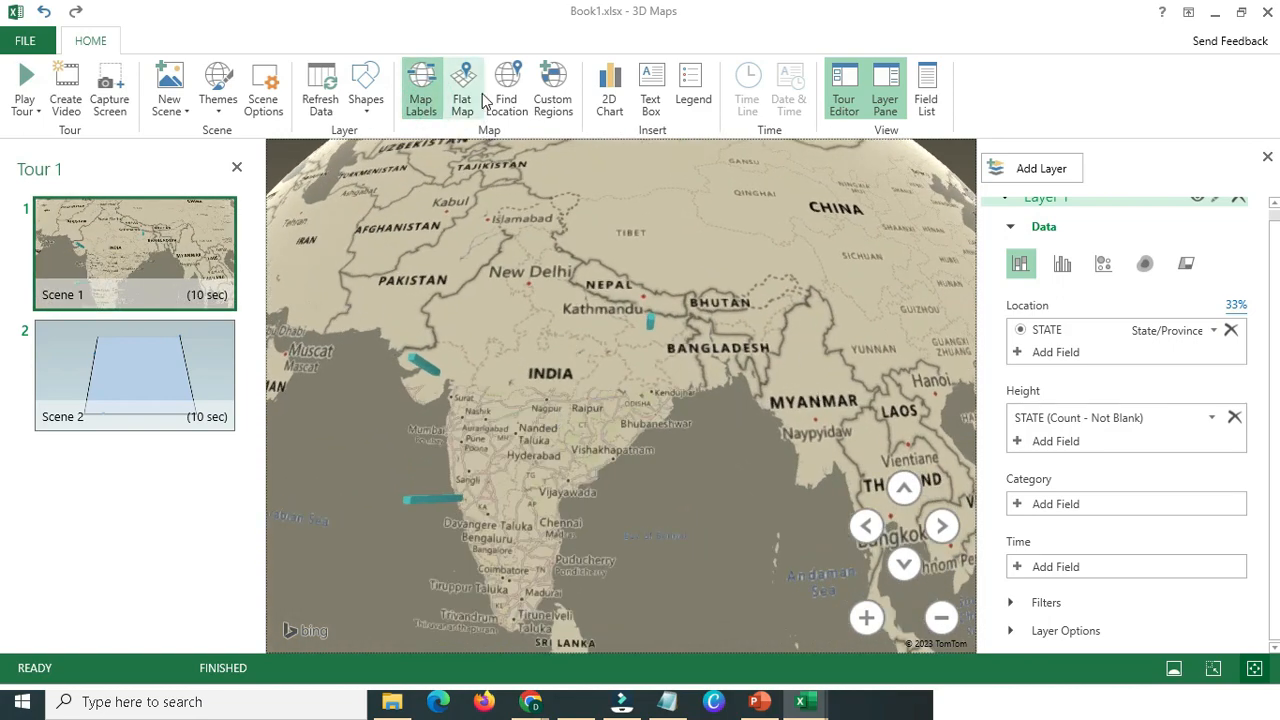
pyautogui.scroll(3, 549, 438)
pyautogui.scroll(-5, 549, 438)
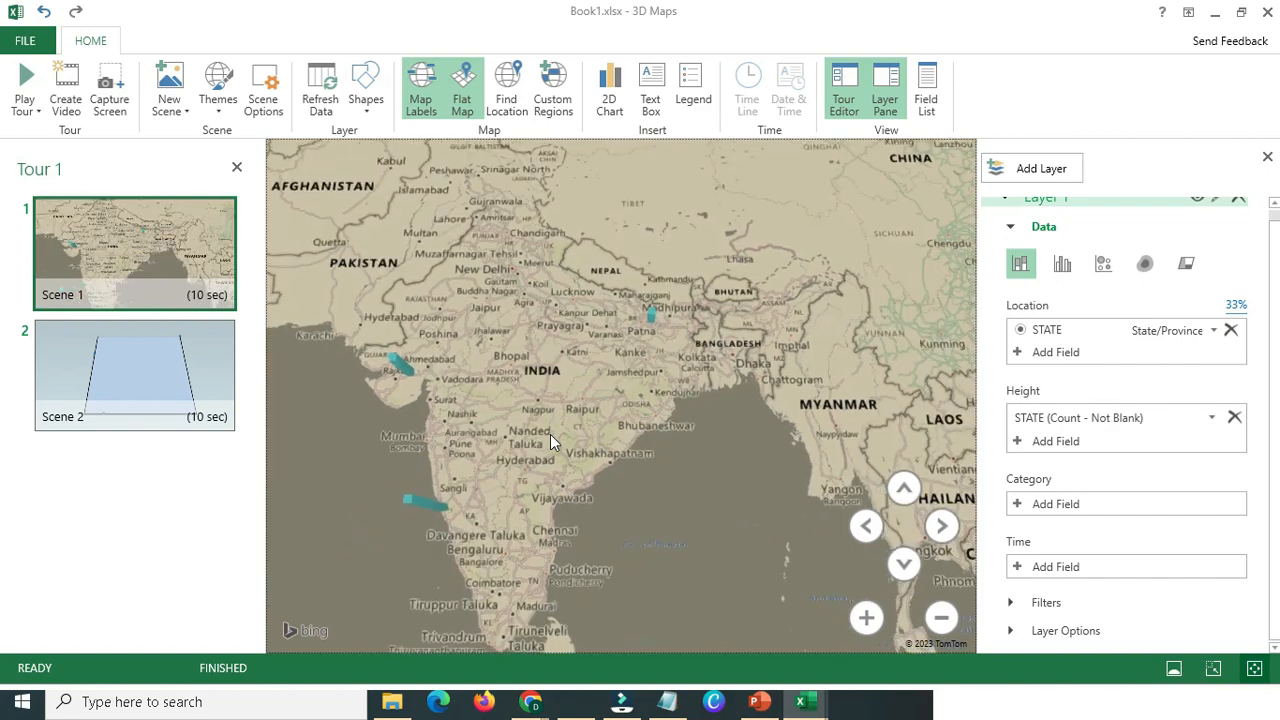
# Return Scene 1 to the globe without map labels, and open and dismiss Find Location.
pyautogui.click(497, 100)
pyautogui.click(470, 100)
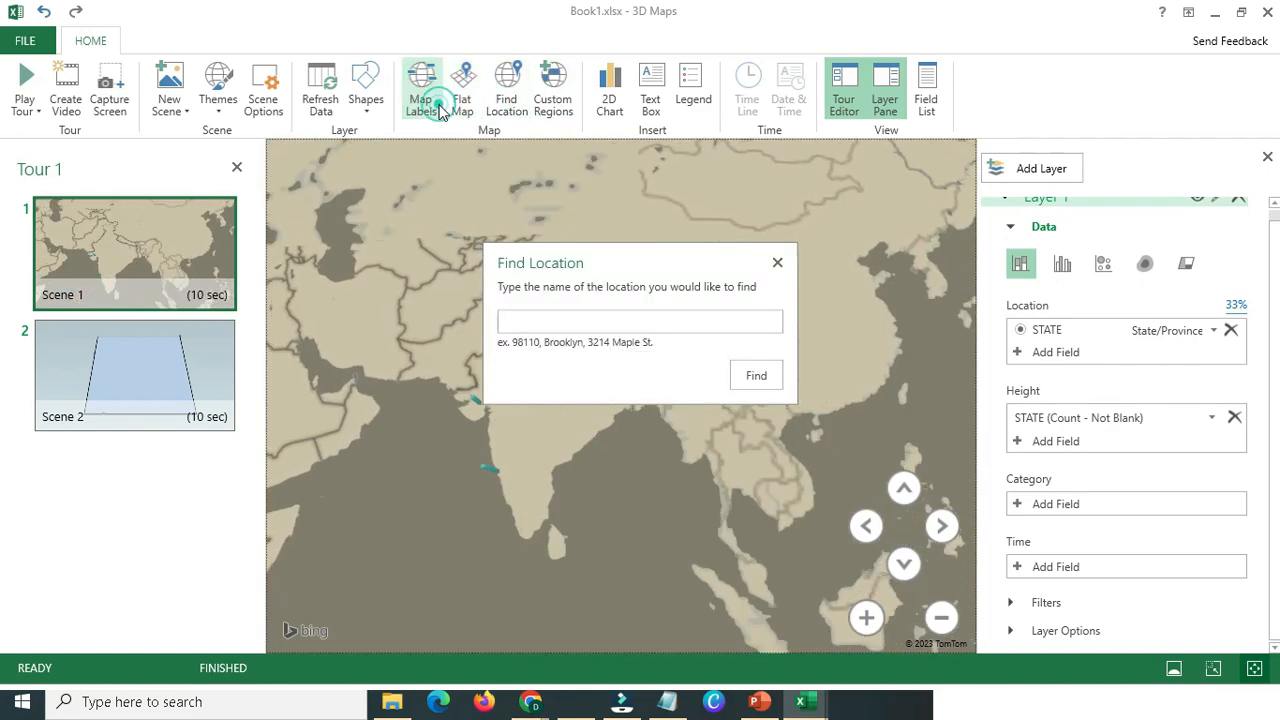
pyautogui.click(777, 262)
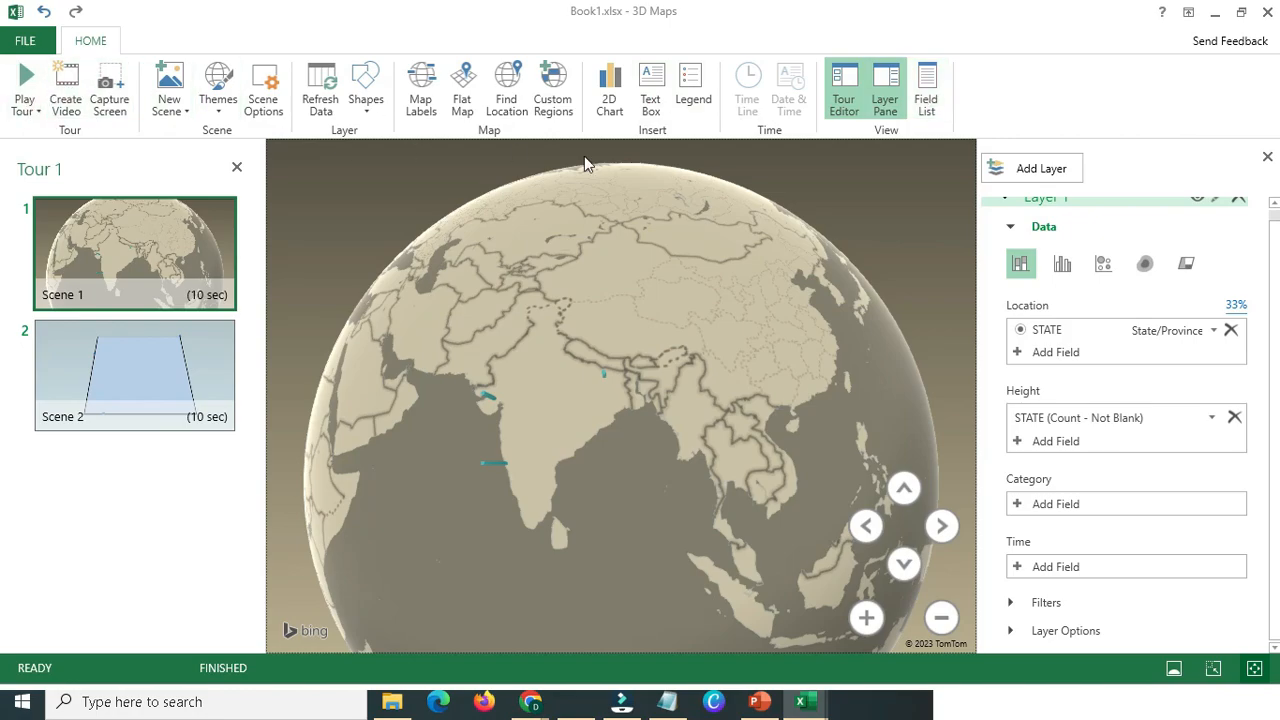
pyautogui.scroll(3, 590, 388)
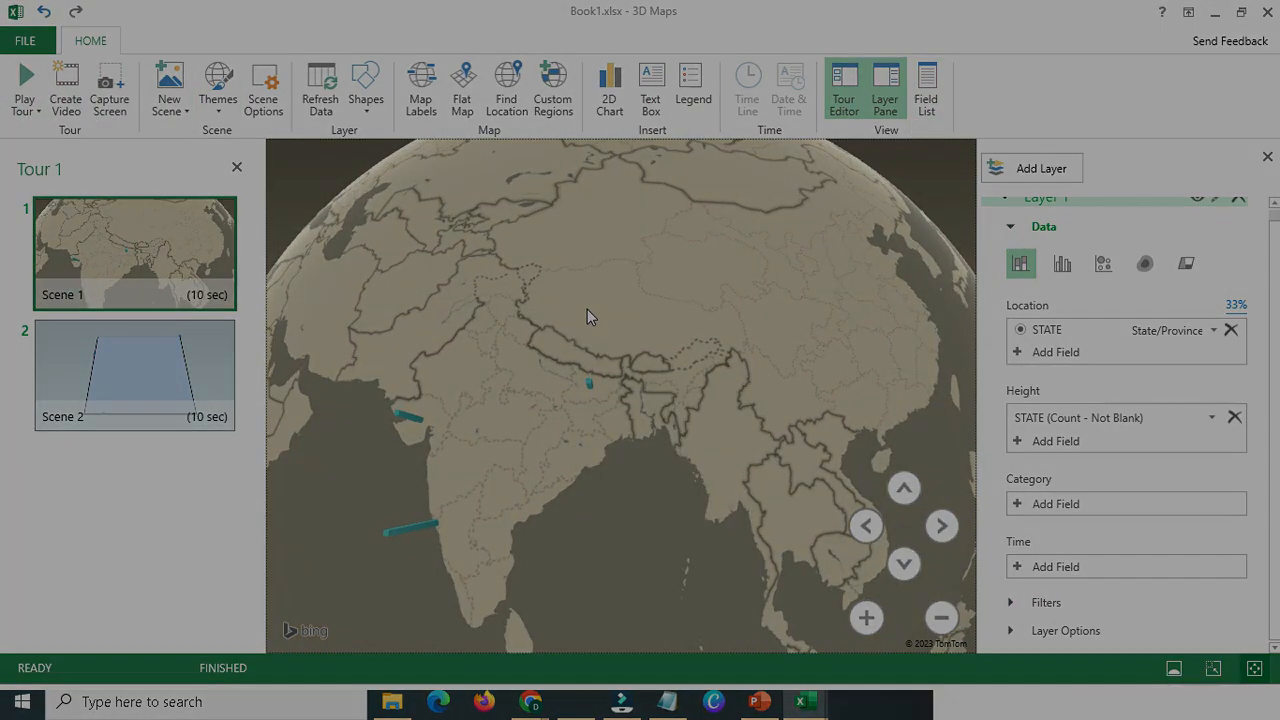